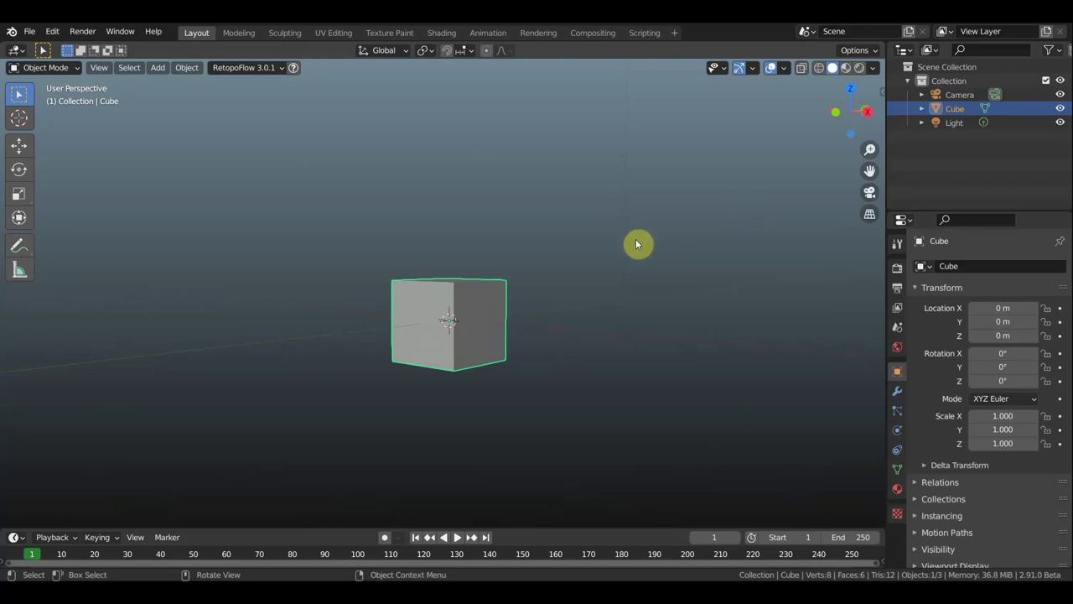
Remove the default cube from the scene with Delete.
mouse_move(635, 248)
middle_mouse_down()
mouse_move(688, 266)
mouse_move(671, 257)
middle_mouse_up()
key("Delete")
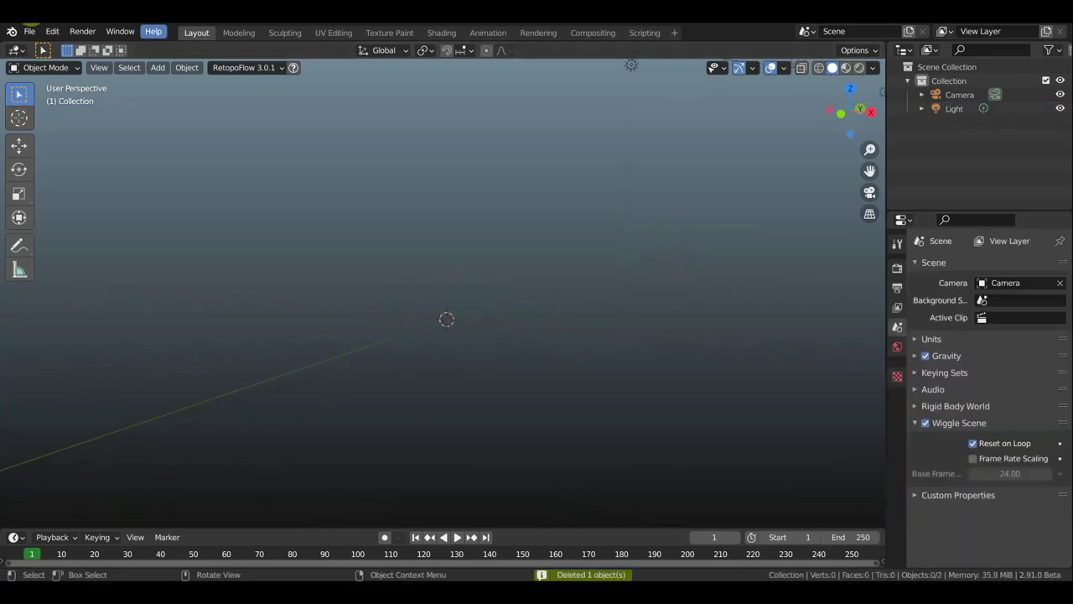
left_click(31, 33)
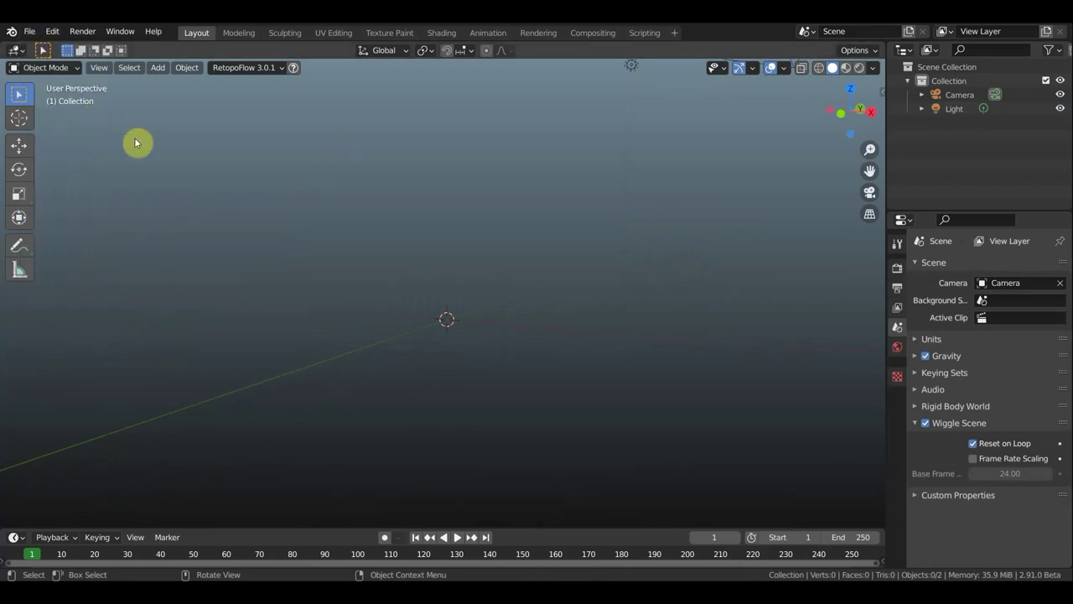
Import плуто зеремешь 5490.OBJ as Wavefront OBJ, adding the 5,491-vertex Pluto mesh.
left_click(30, 31)
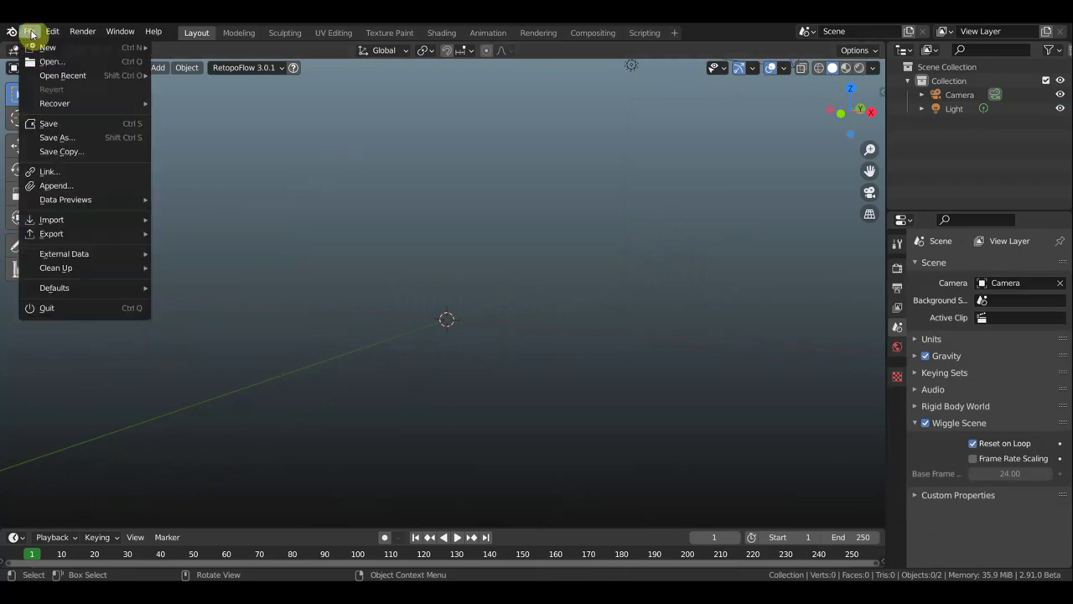
mouse_move(52, 220)
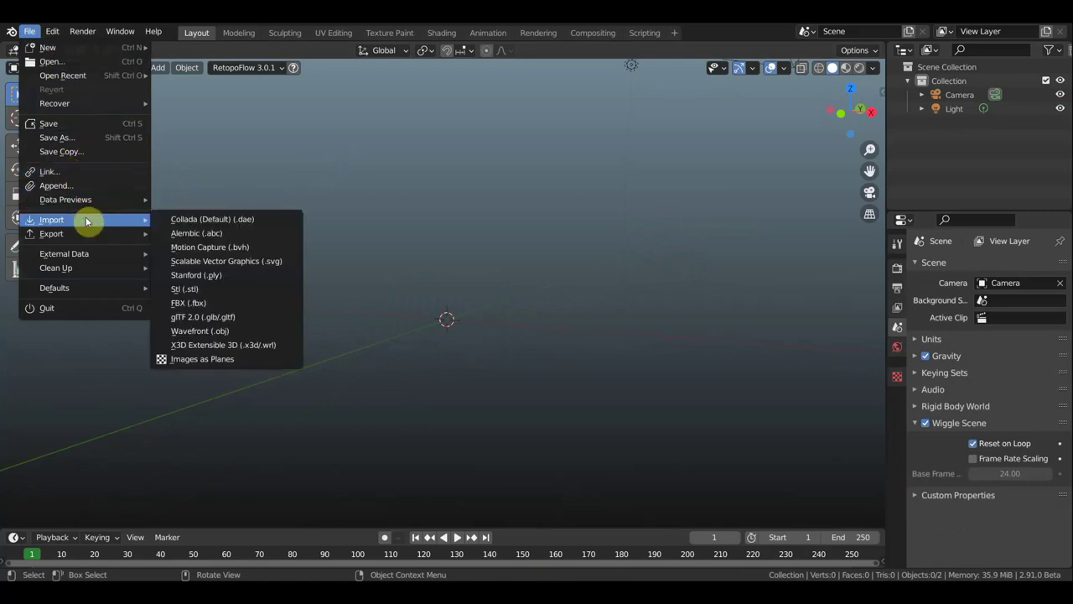
left_click(251, 331)
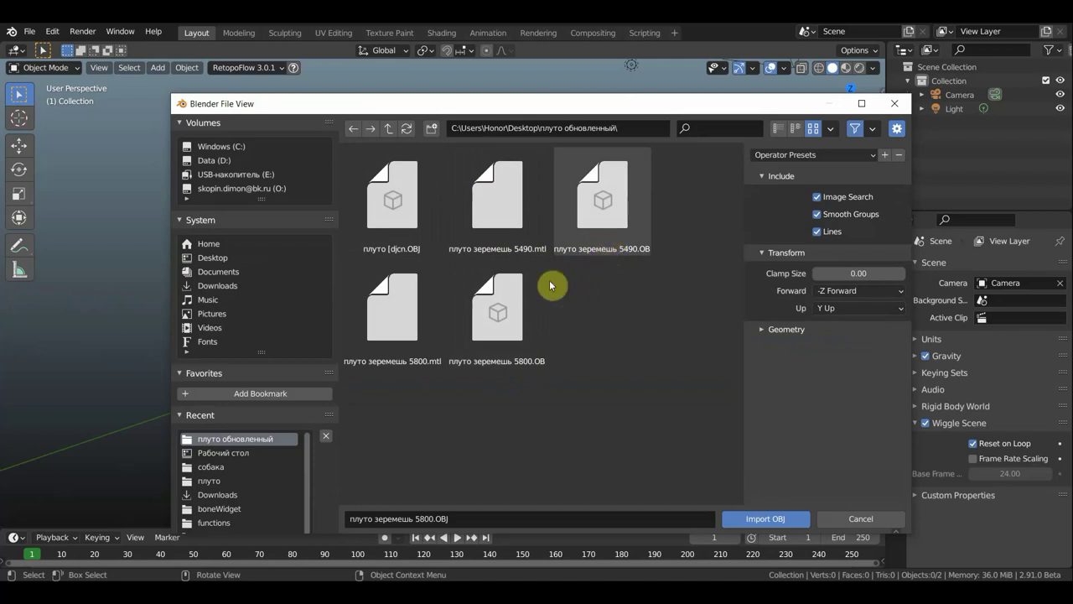
left_click(603, 245)
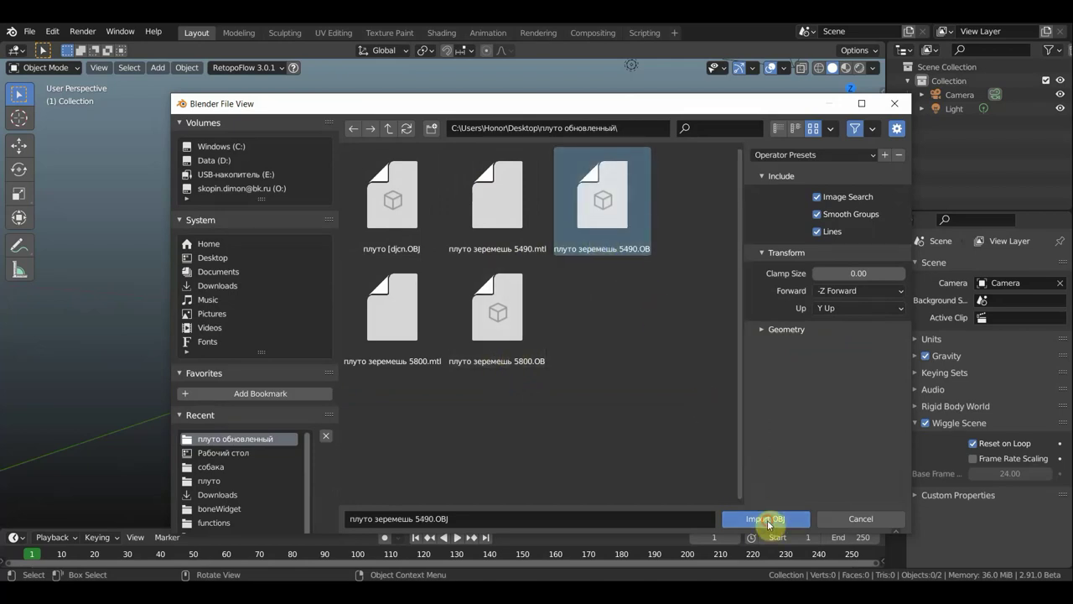
left_click(768, 520)
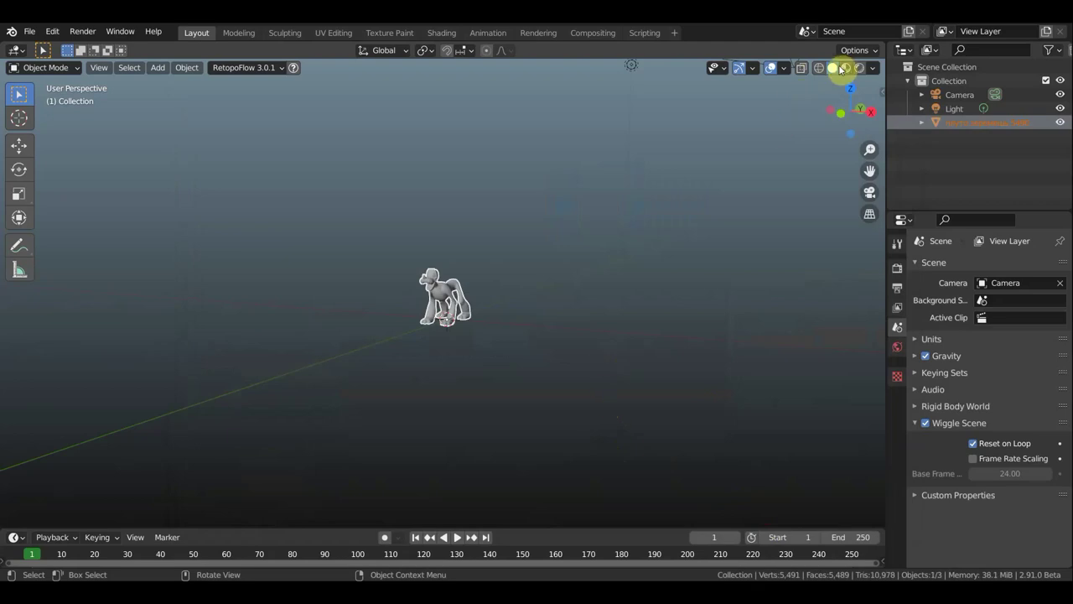
Switch to Material Preview shading to see Pluto's yellow materials.
left_click(846, 68)
scroll(633, 251, "up", 3)
scroll(618, 258, "up", 4)
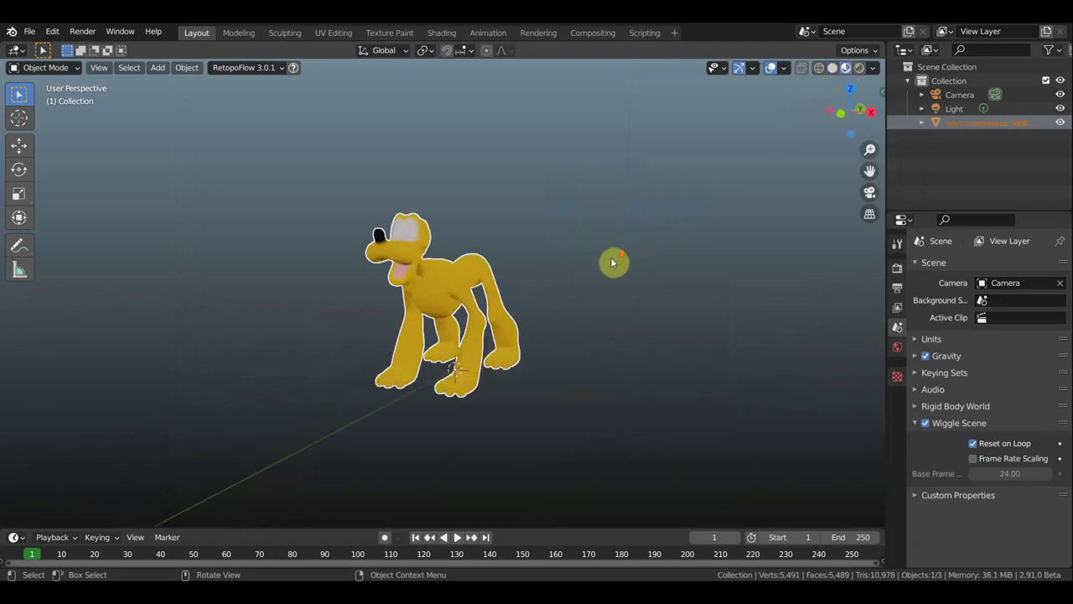
mouse_move(547, 271)
middle_mouse_down()
mouse_move(498, 283)
mouse_move(491, 258)
middle_mouse_up()
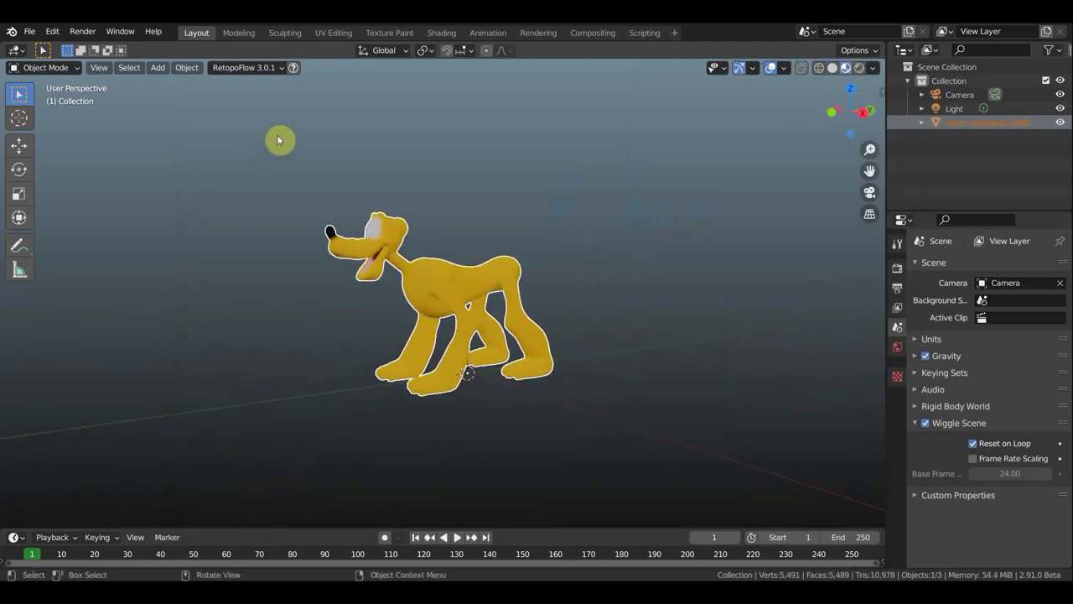
Import плуто зеремешь 5800.OBJ and move it to the right of the 5490 model.
left_click(29, 31)
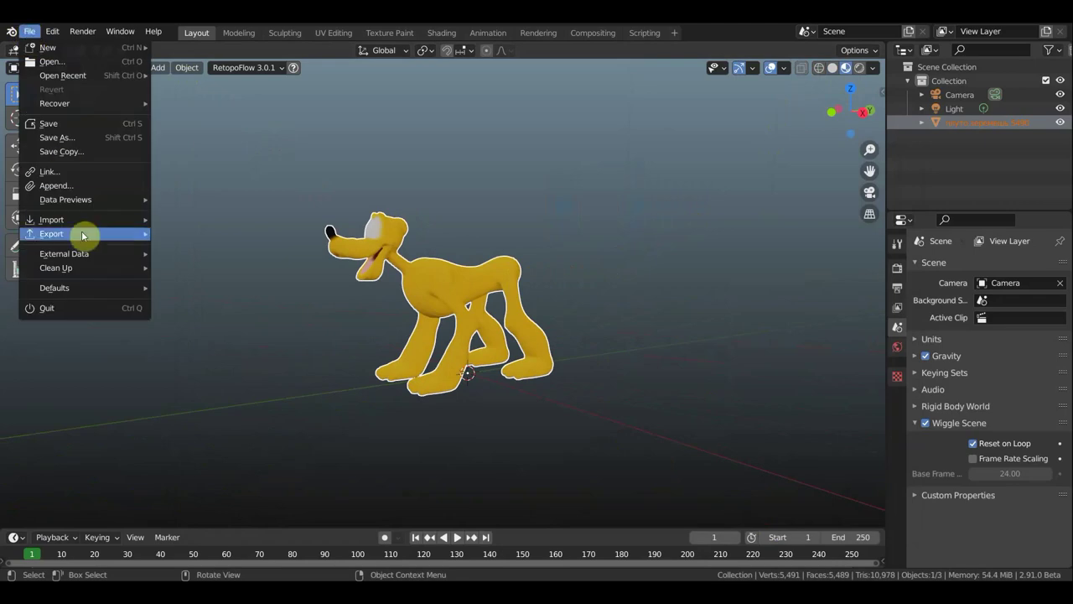
mouse_move(51, 220)
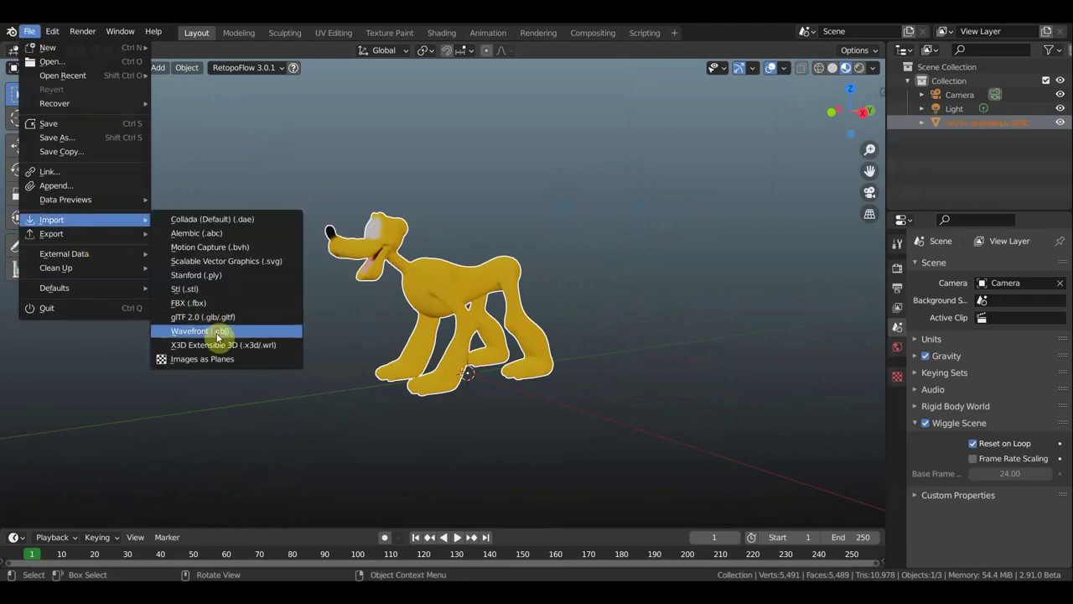
left_click(218, 336)
left_click(487, 312)
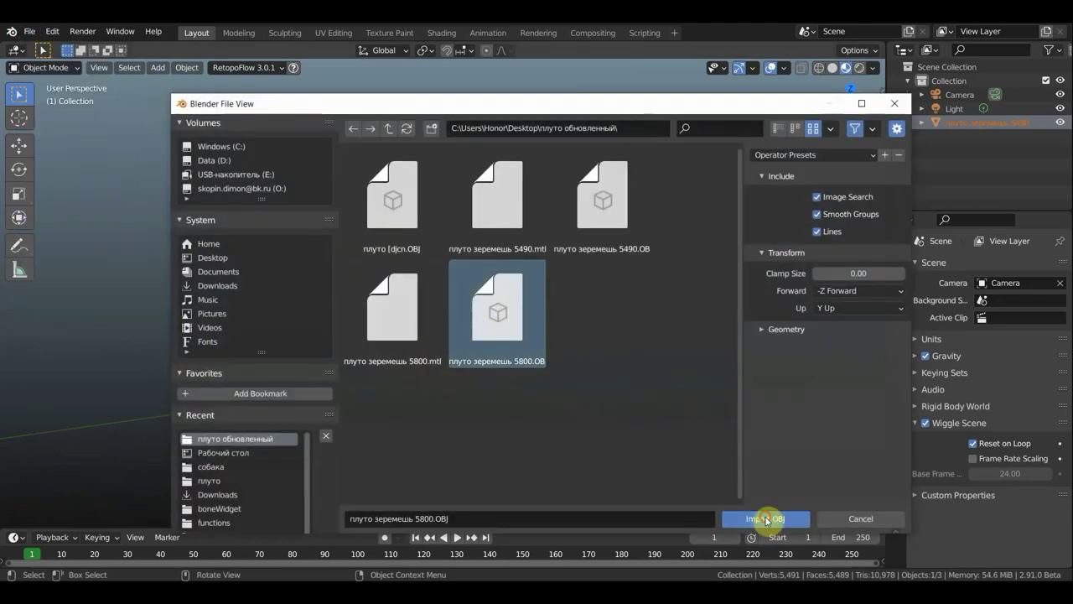
left_click(765, 520)
scroll(614, 397, "down", 3)
mouse_move(614, 396)
middle_mouse_down()
mouse_move(723, 410)
mouse_move(630, 362)
middle_mouse_up()
left_click(18, 144)
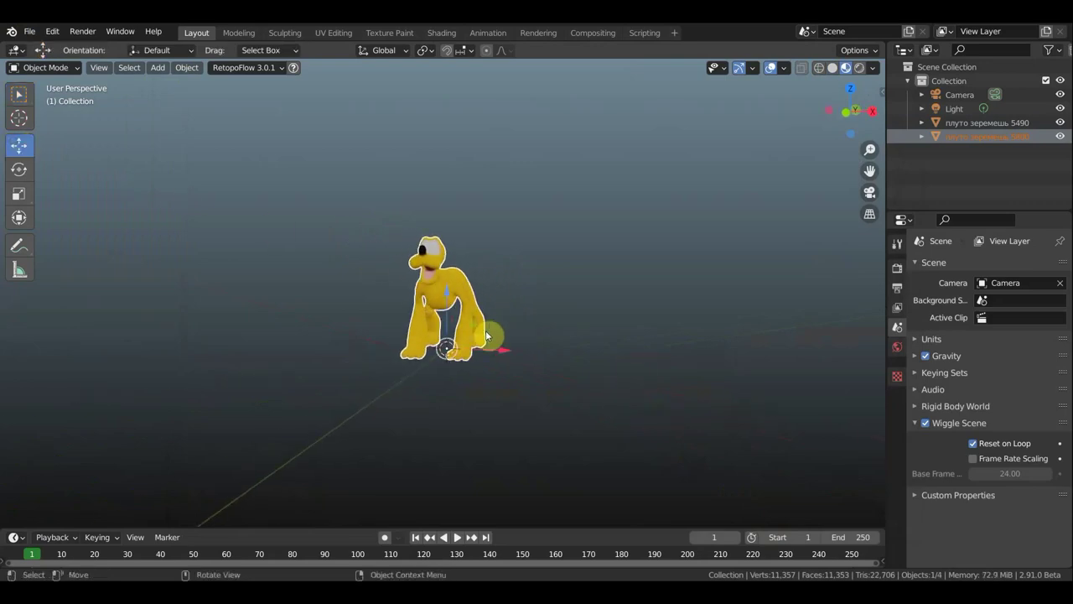
left_click_drag(503, 350, 587, 367)
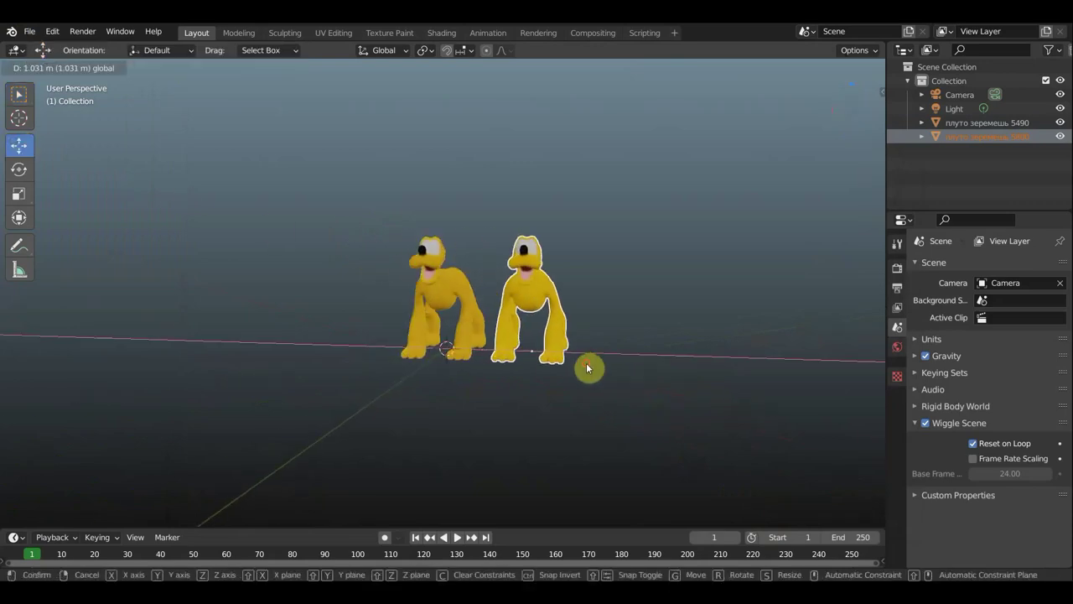
Select and delete the 5800 Pluto model, keeping only the 5490 one.
scroll(453, 318, "up", 3)
scroll(419, 335, "up", 2)
left_click(445, 305)
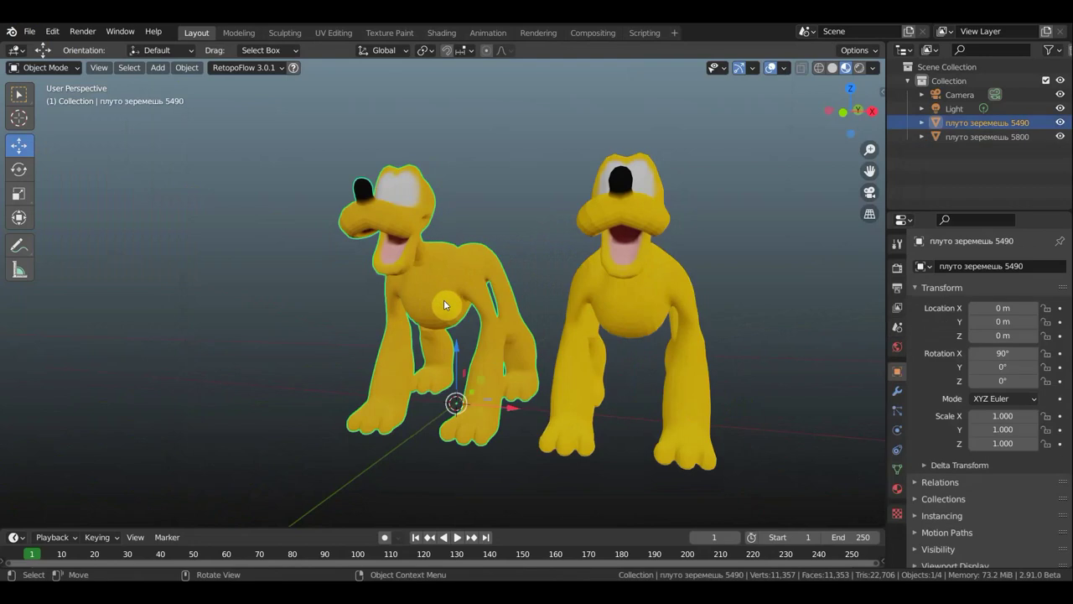
left_click(644, 332)
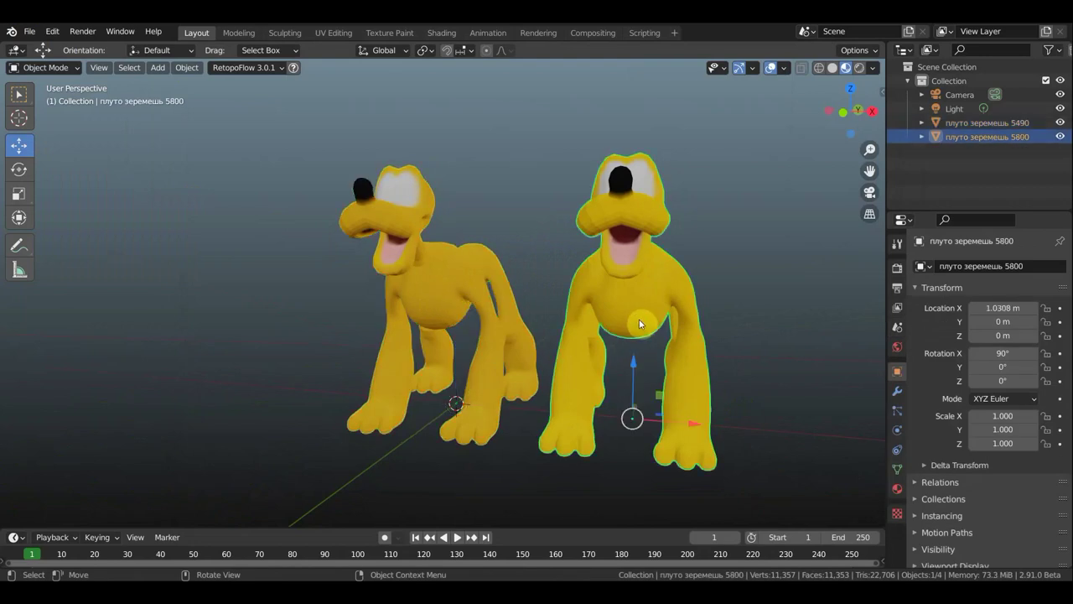
key("Delete")
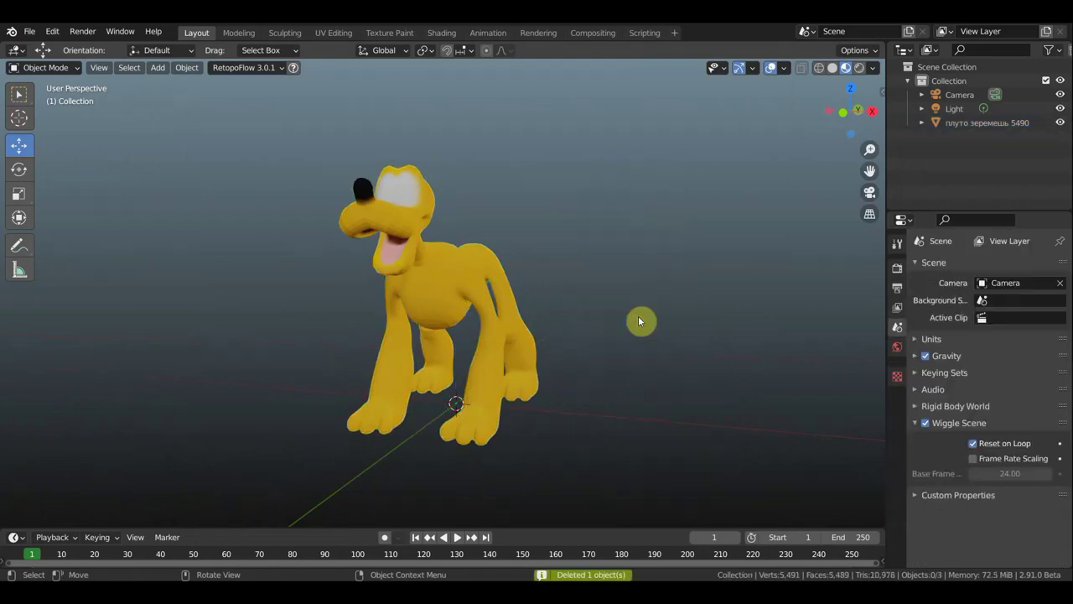
Inspect the Pluto mesh topology in Wireframe shading, then return to Solid.
key("KP_3")
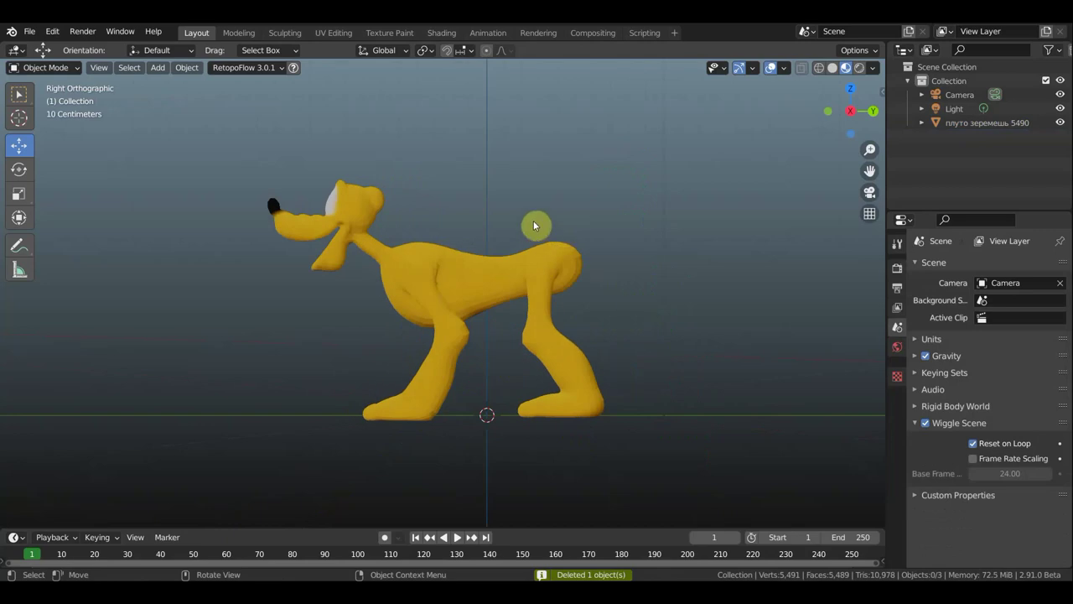
mouse_move(611, 240)
middle_mouse_down()
mouse_move(709, 249)
mouse_move(743, 235)
middle_mouse_up()
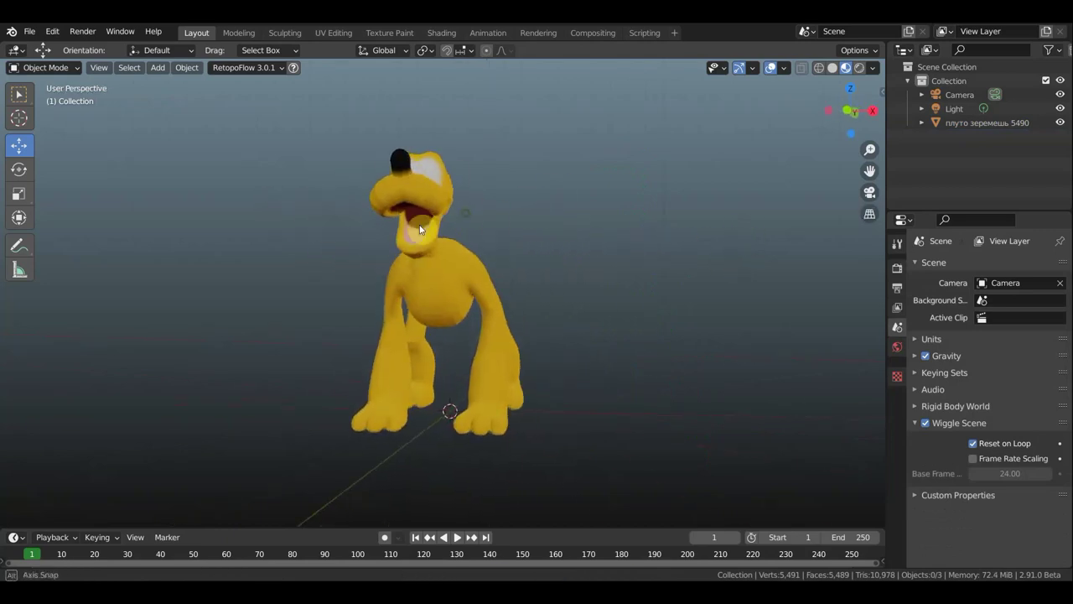
middle_click_drag(555, 192, 542, 163)
left_click(820, 68)
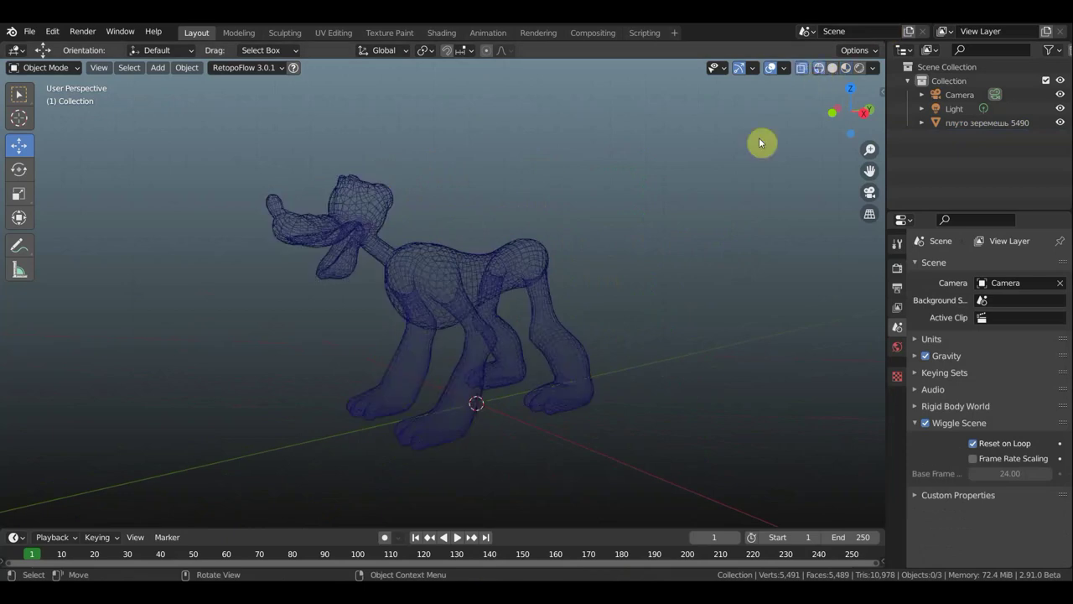
scroll(683, 197, "up", 5)
scroll(682, 197, "up", 2)
scroll(683, 199, "down", 3)
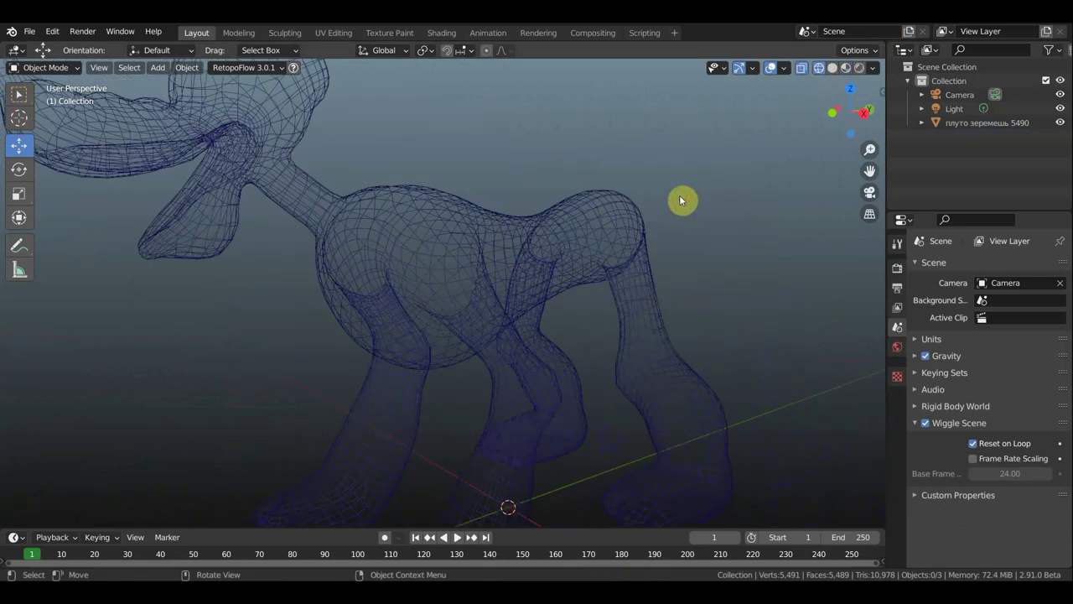
scroll(682, 199, "down", 2)
scroll(680, 198, "down", 2)
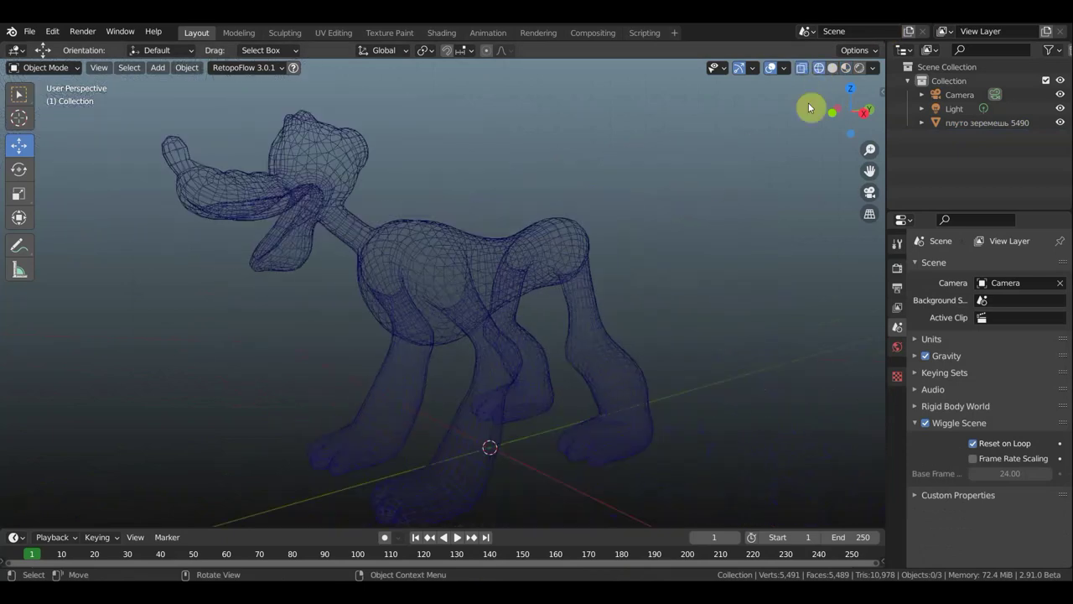
left_click(833, 69)
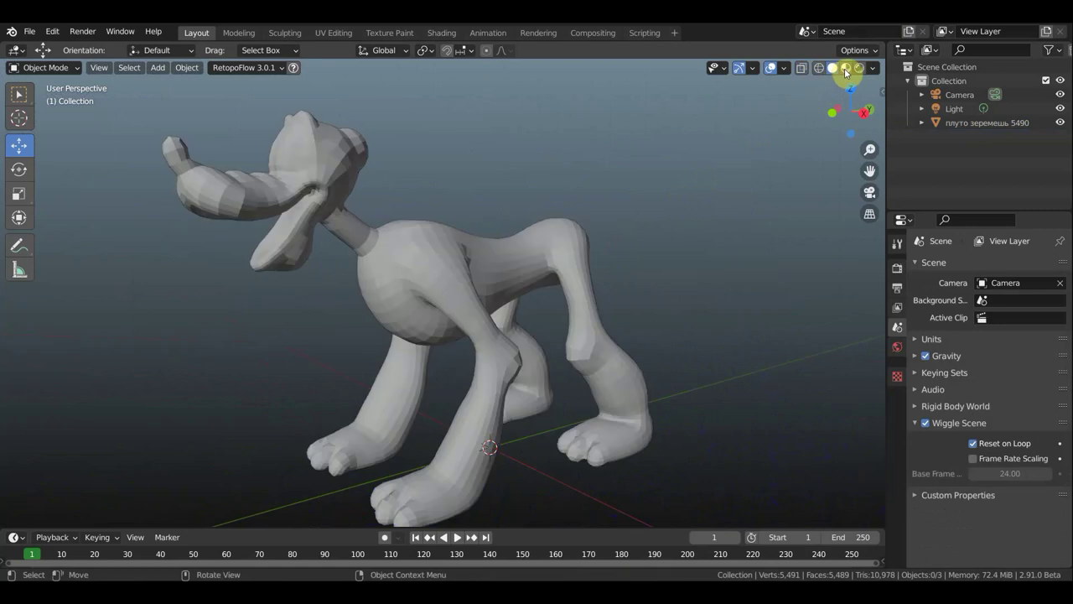
Apply Shade Smooth to the selected Pluto 5490 model.
right_click(504, 268)
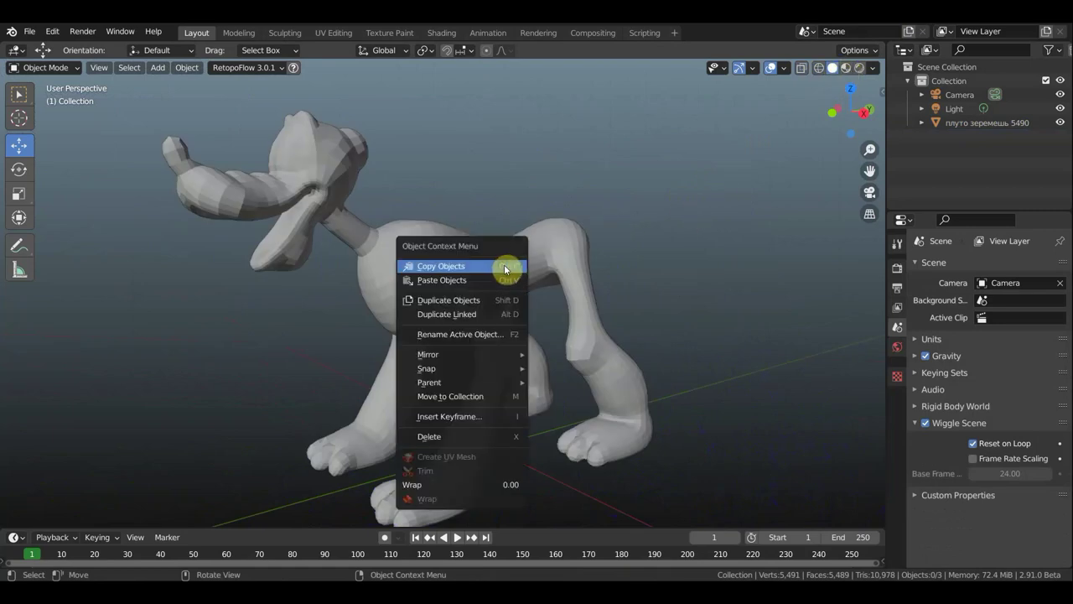
left_click(504, 267)
left_click(520, 271)
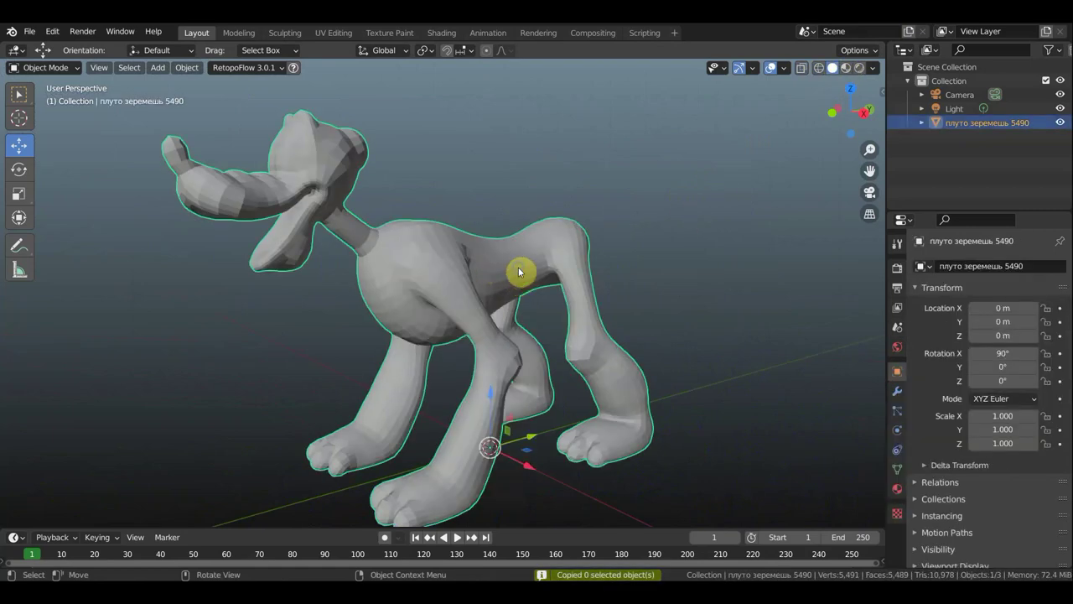
right_click(519, 271)
left_click(496, 211)
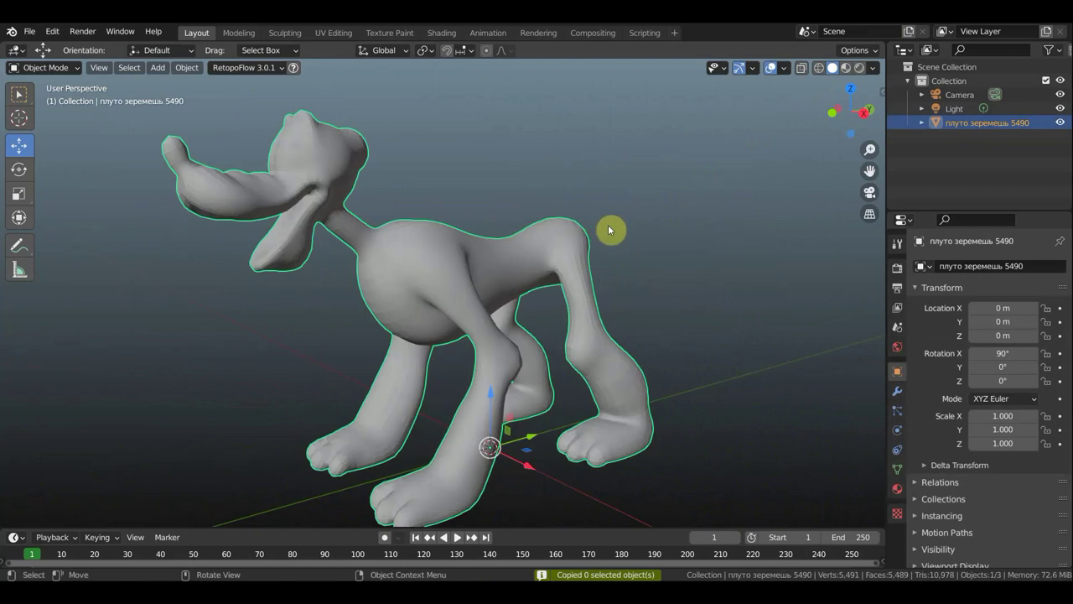
mouse_move(608, 225)
middle_mouse_down()
mouse_move(534, 233)
mouse_move(623, 209)
mouse_move(600, 213)
middle_mouse_up()
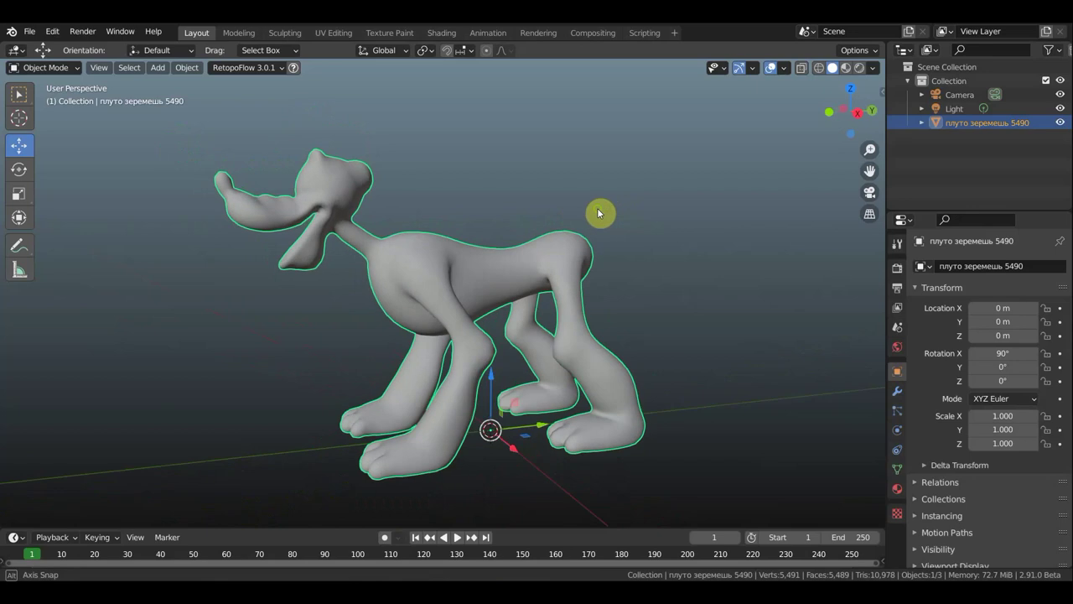
Pick the Select Box tool, enable Material Preview, and switch to Right Orthographic view.
left_click(18, 95)
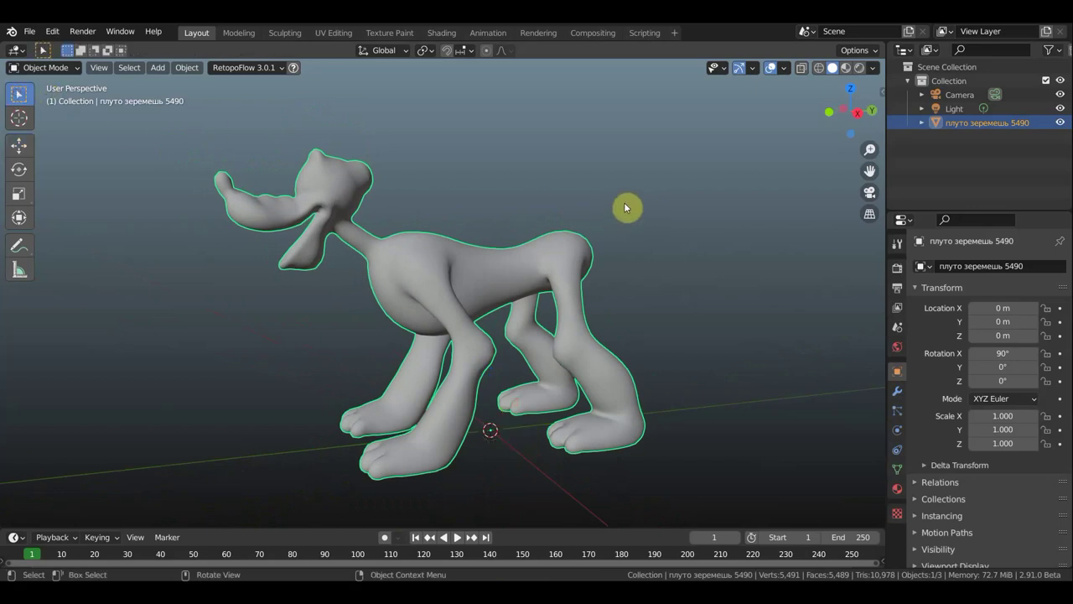
left_click(846, 68)
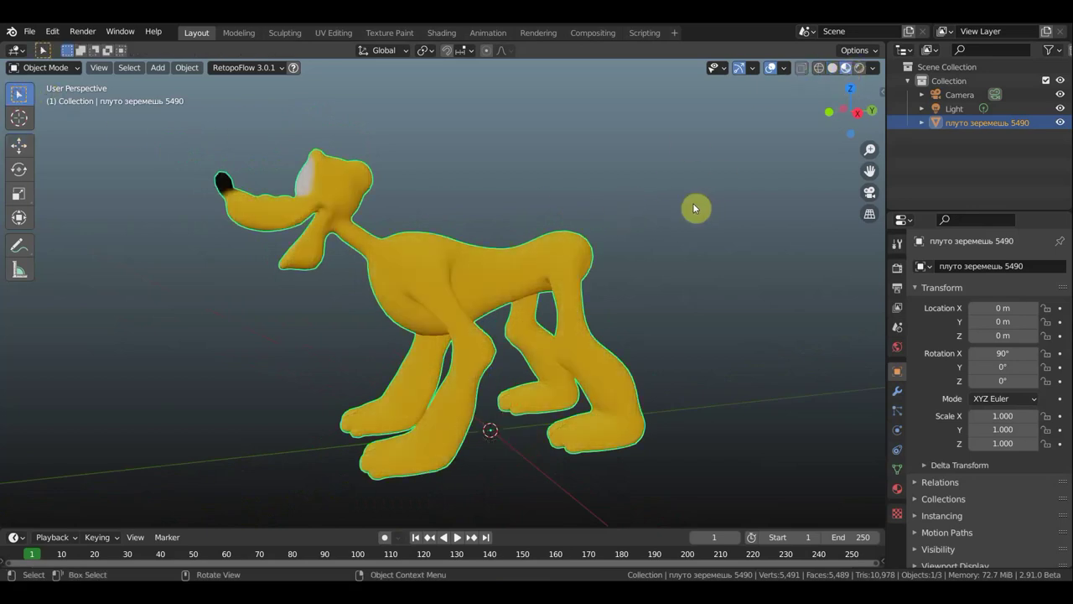
middle_click_drag(693, 204, 634, 201)
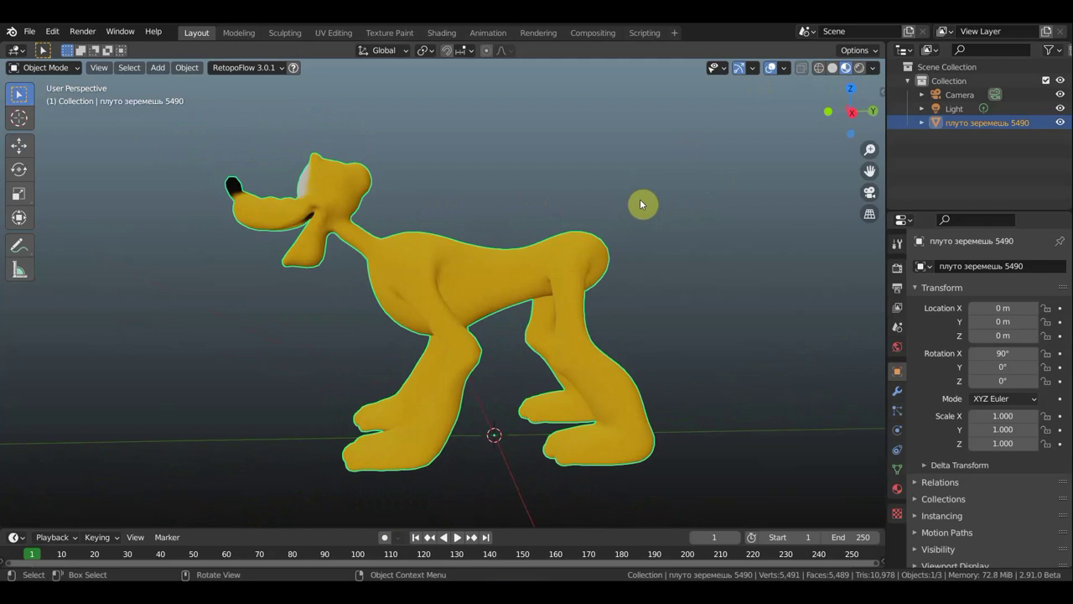
key("KP_3")
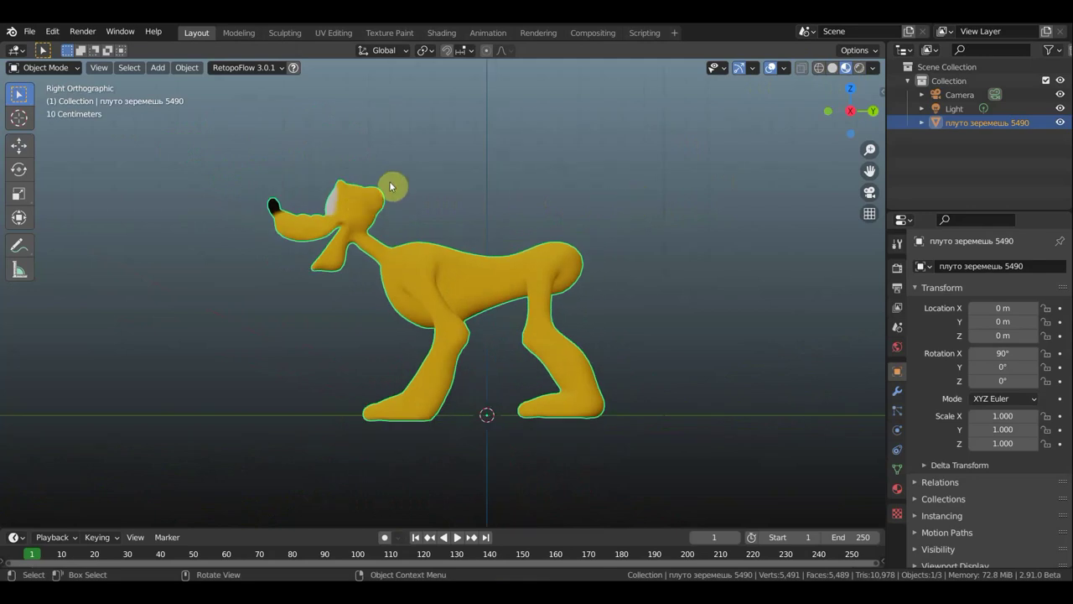
Import плуто [djcn.OBJ as Wavefront OBJ to add the tail behind Pluto.
left_click(32, 33)
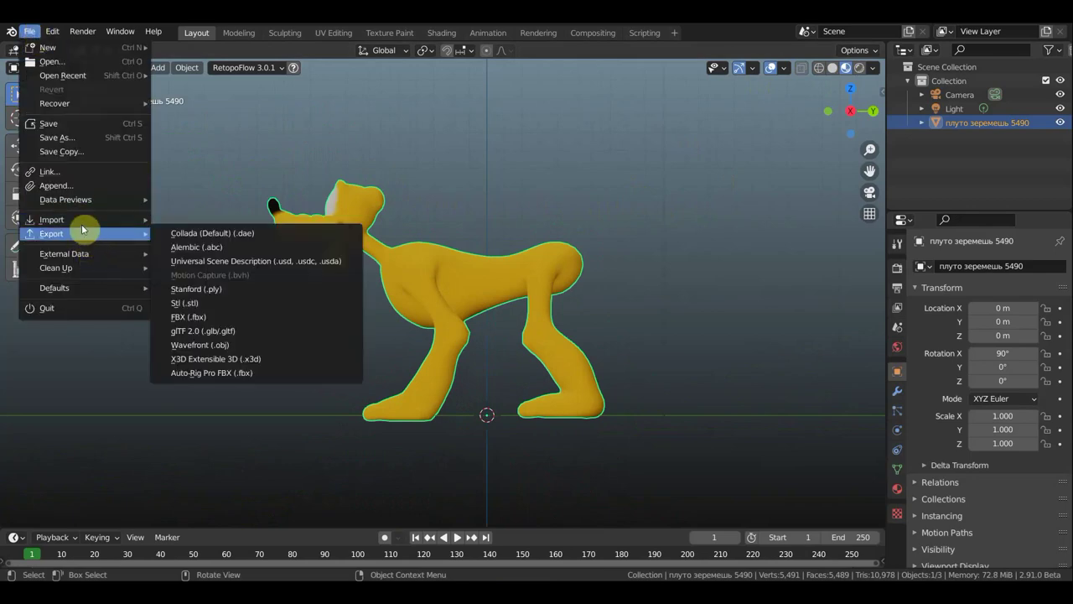
mouse_move(51, 220)
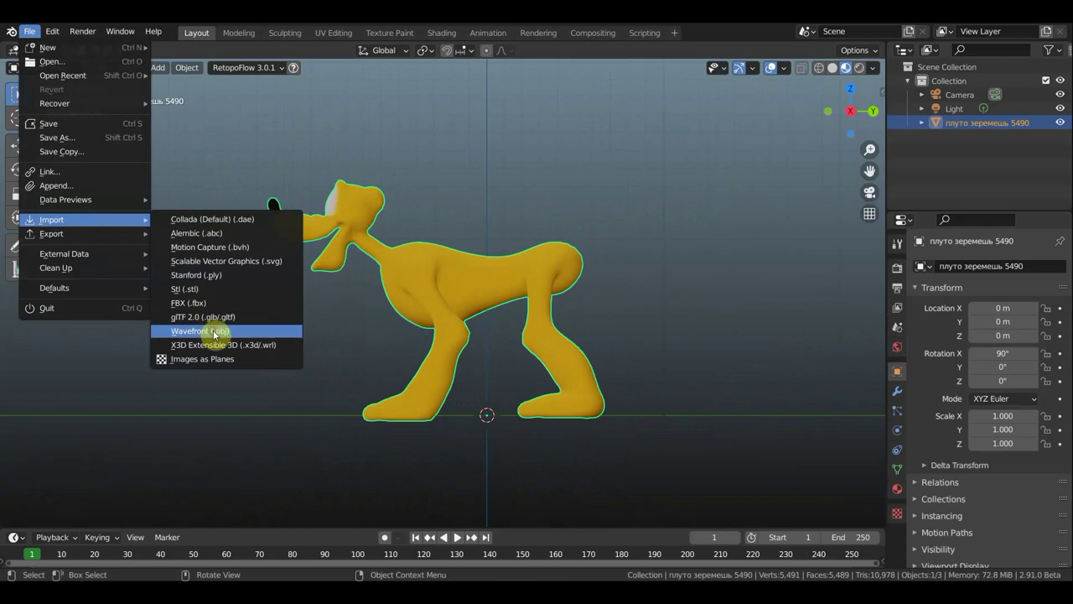
left_click(215, 332)
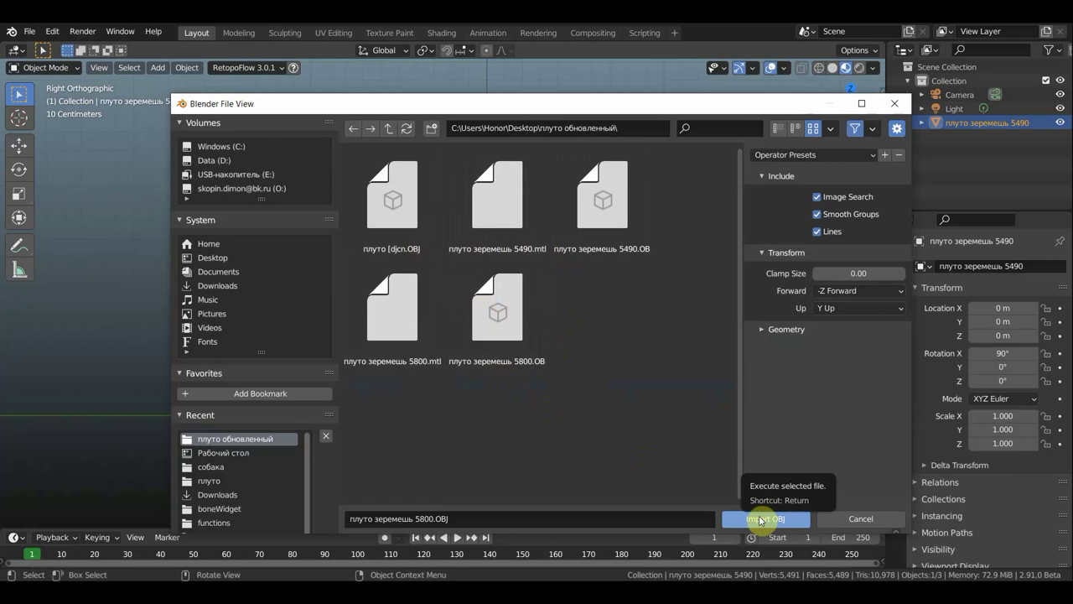
left_click(392, 195)
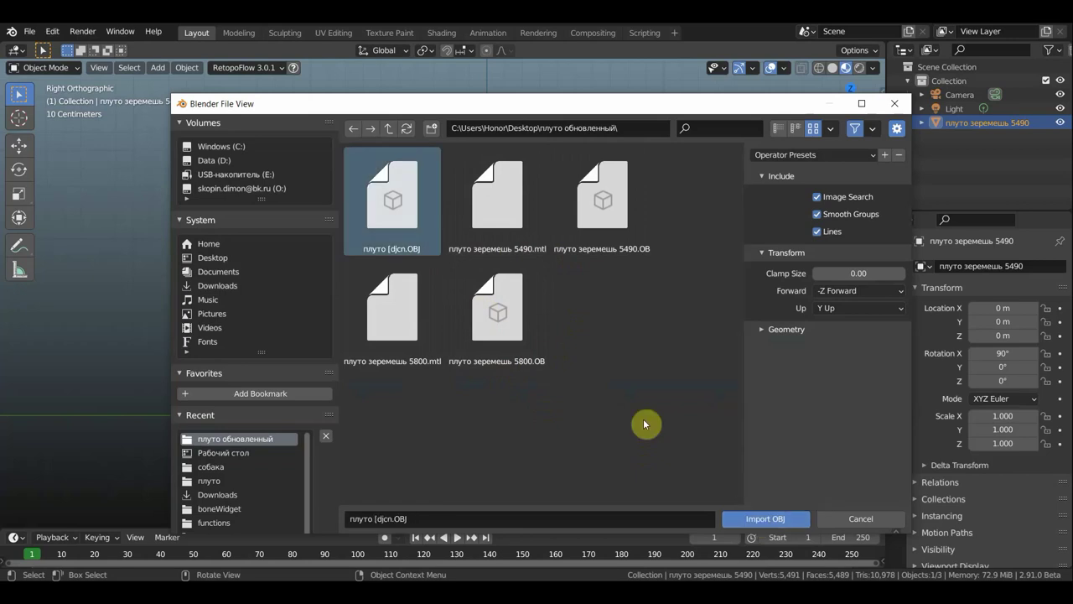
left_click(763, 520)
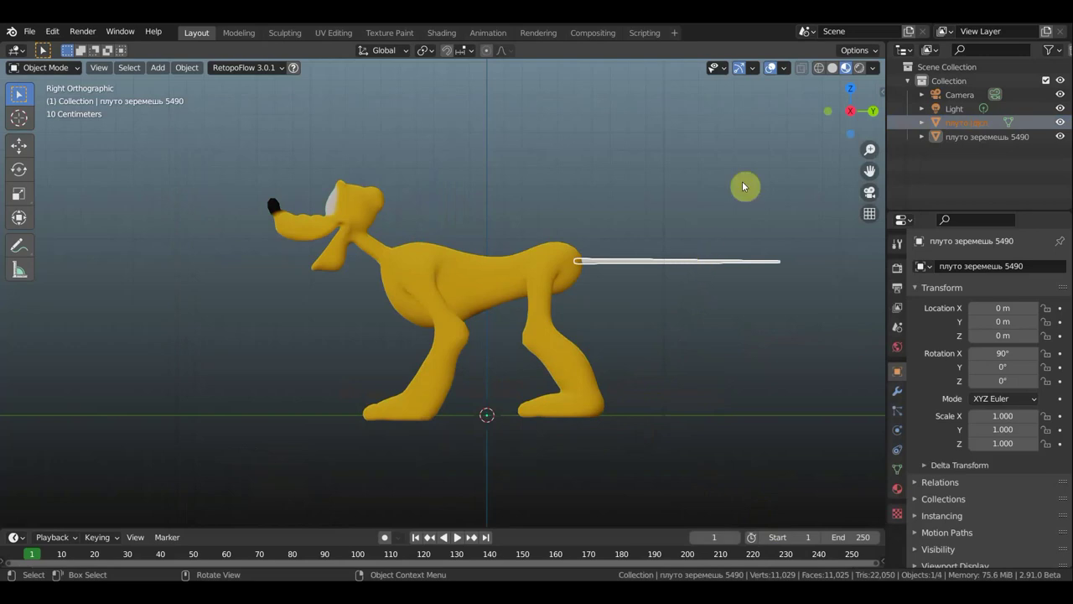
Set the tail's Default OBJ material base colour to nearly black.
left_click(898, 488)
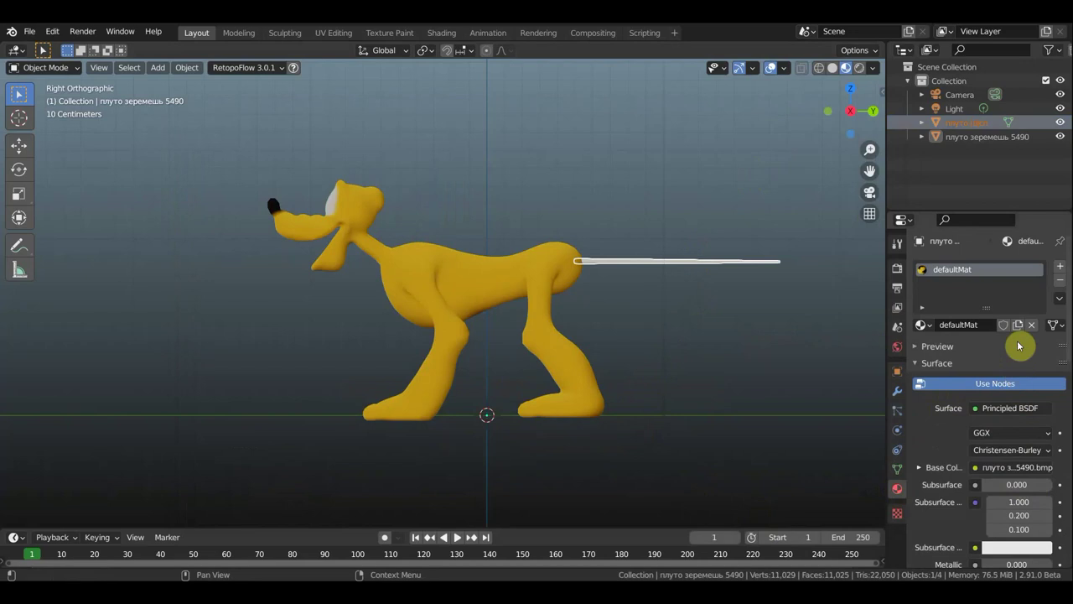
left_click(746, 262)
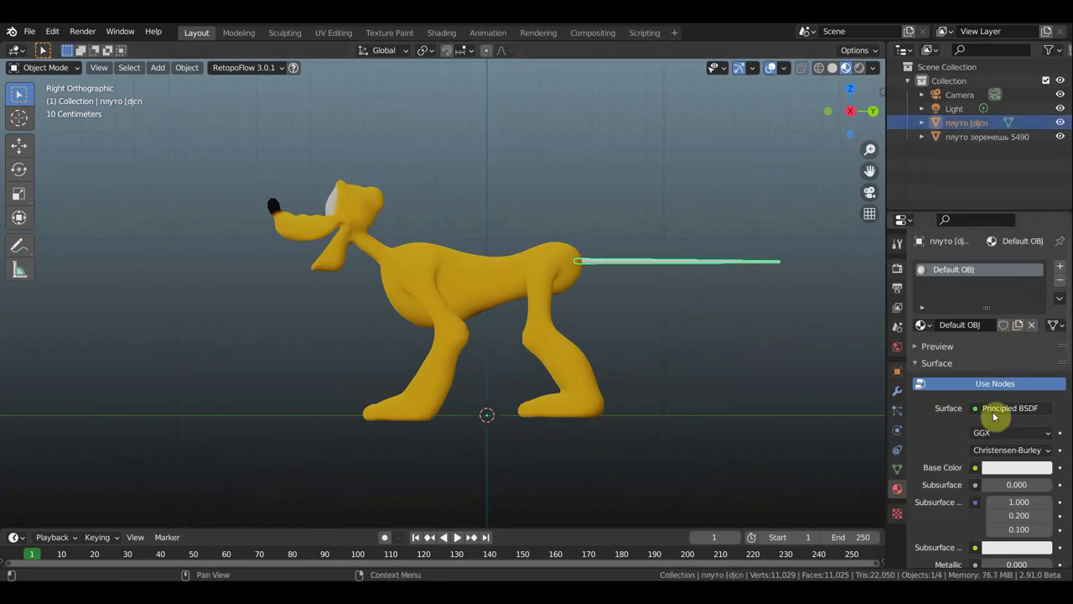
left_click(1017, 468)
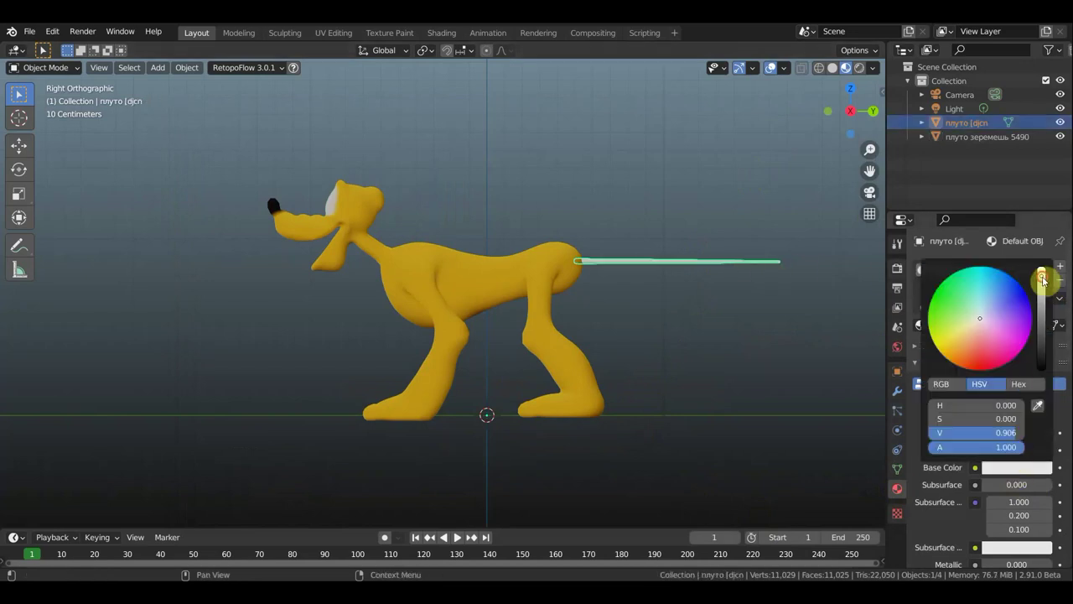
left_click_drag(1044, 291, 939, 357)
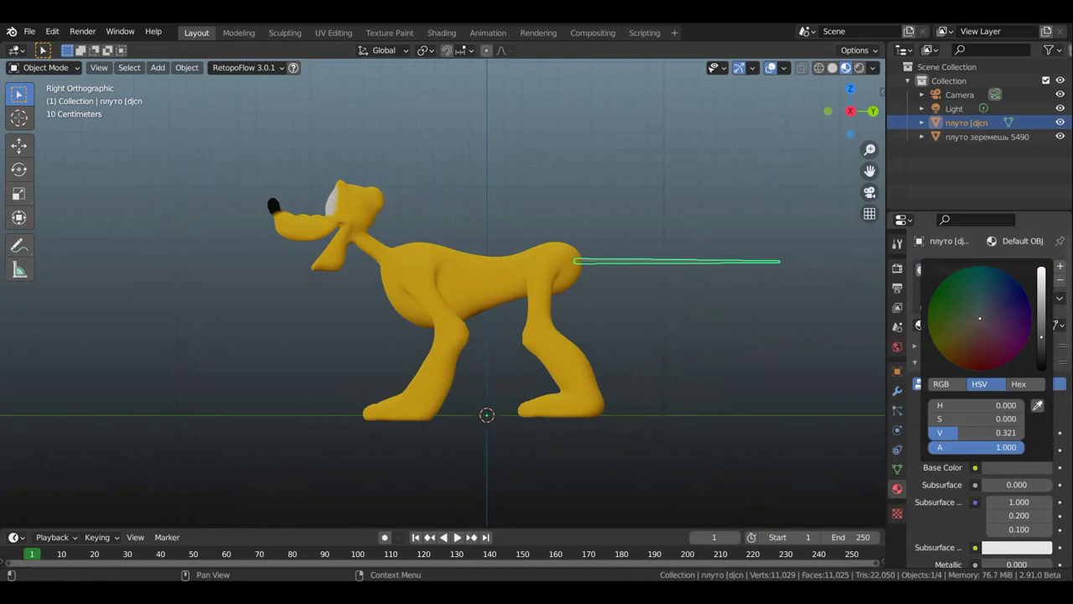
left_click(747, 347)
mouse_move(747, 347)
middle_mouse_down()
mouse_move(771, 360)
mouse_move(749, 363)
mouse_move(746, 395)
mouse_move(757, 389)
middle_mouse_up()
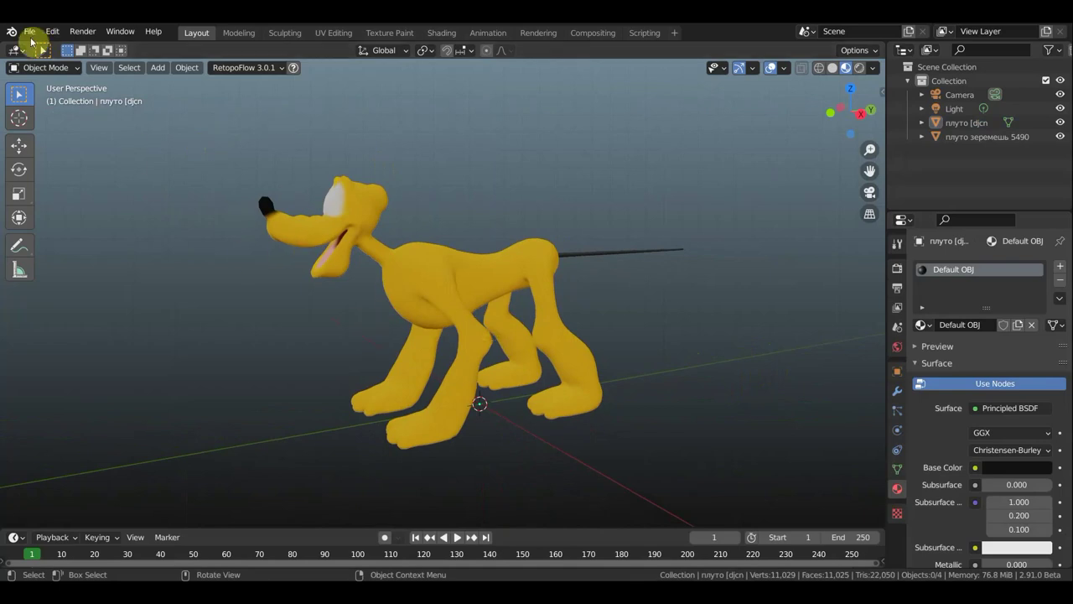
Import ошейник2.OBJ from the Desktop плуто folder as Pluto's collar.
left_click(30, 35)
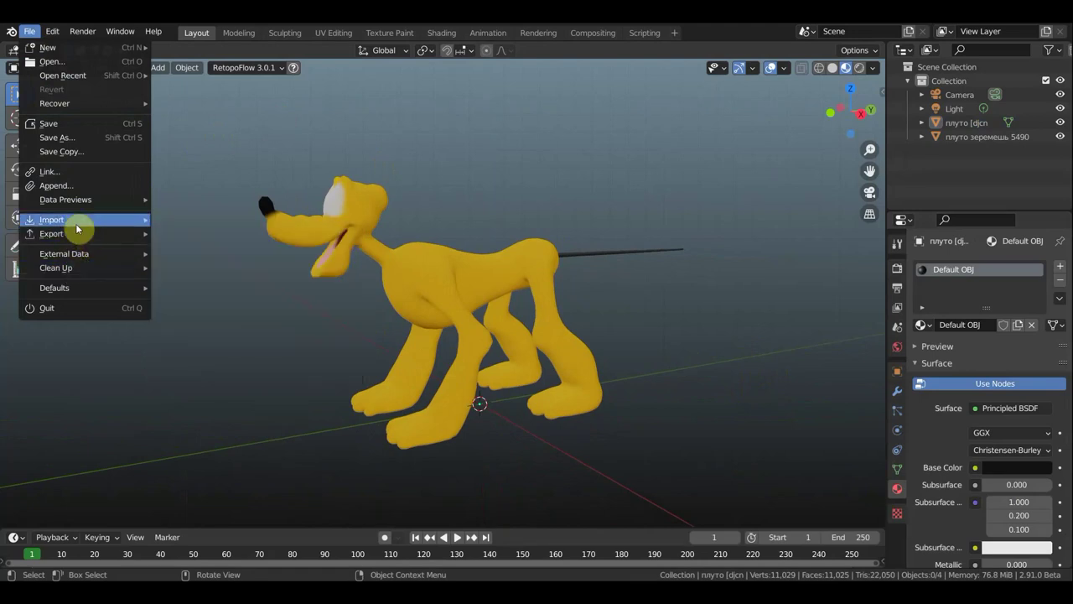
mouse_move(52, 220)
left_click(246, 330)
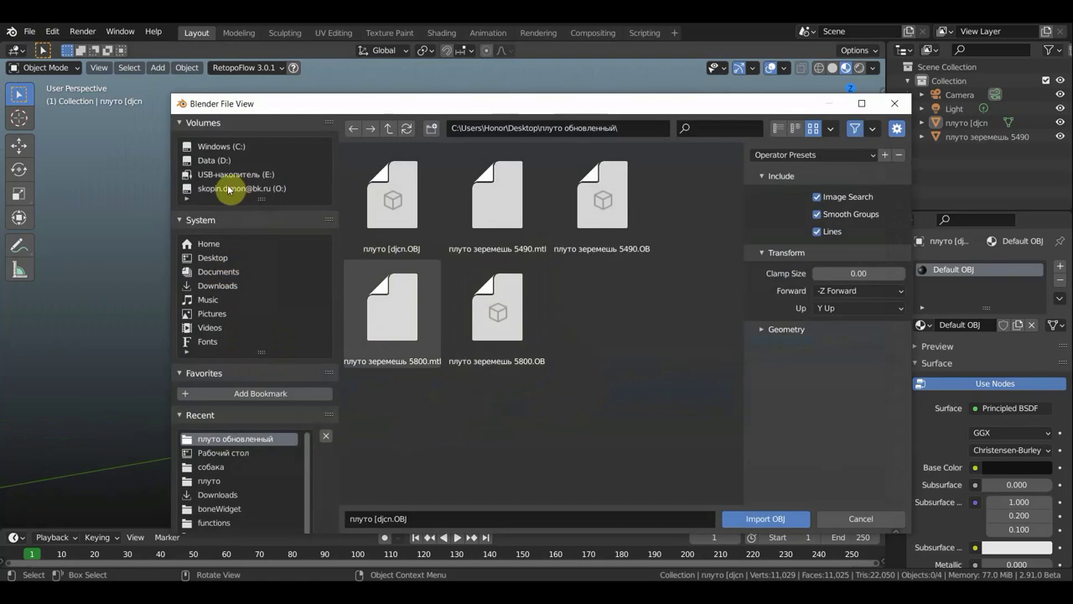
left_click(216, 260)
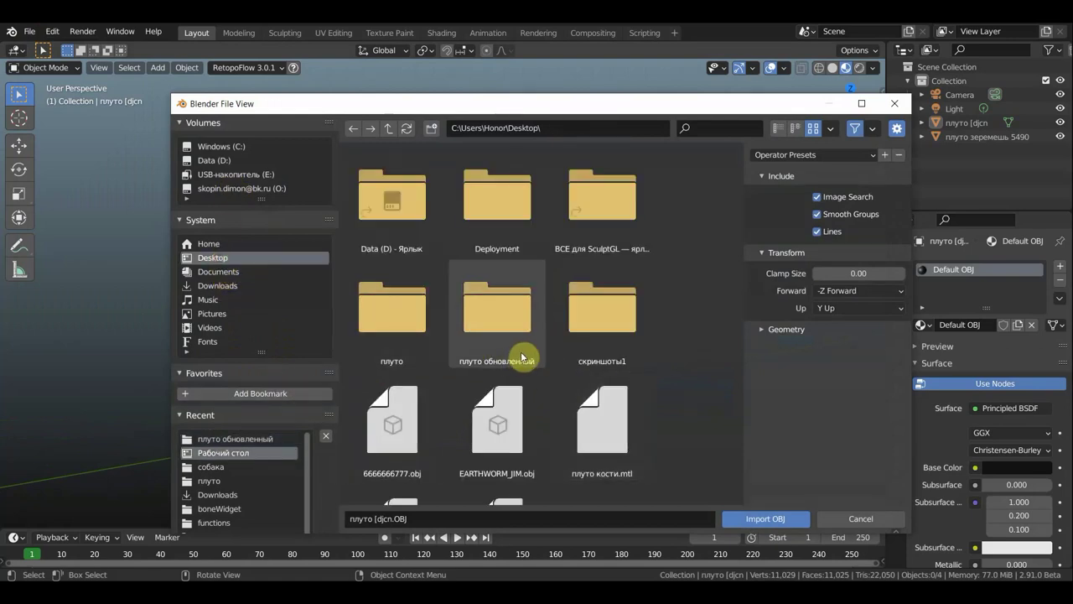
double_click(405, 329)
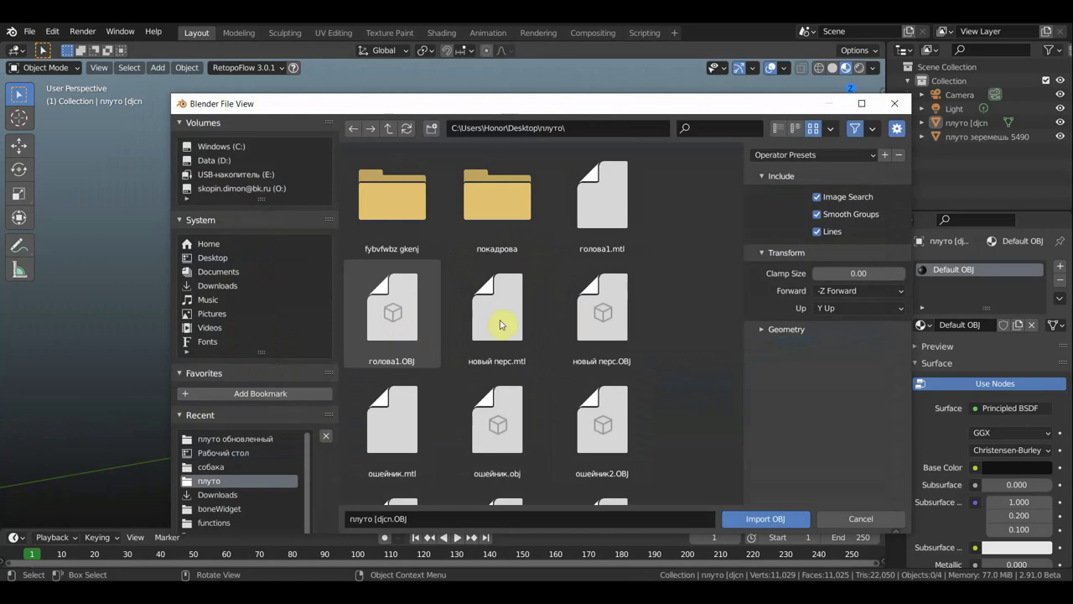
scroll(525, 326, "down", 2)
scroll(504, 323, "down", 2)
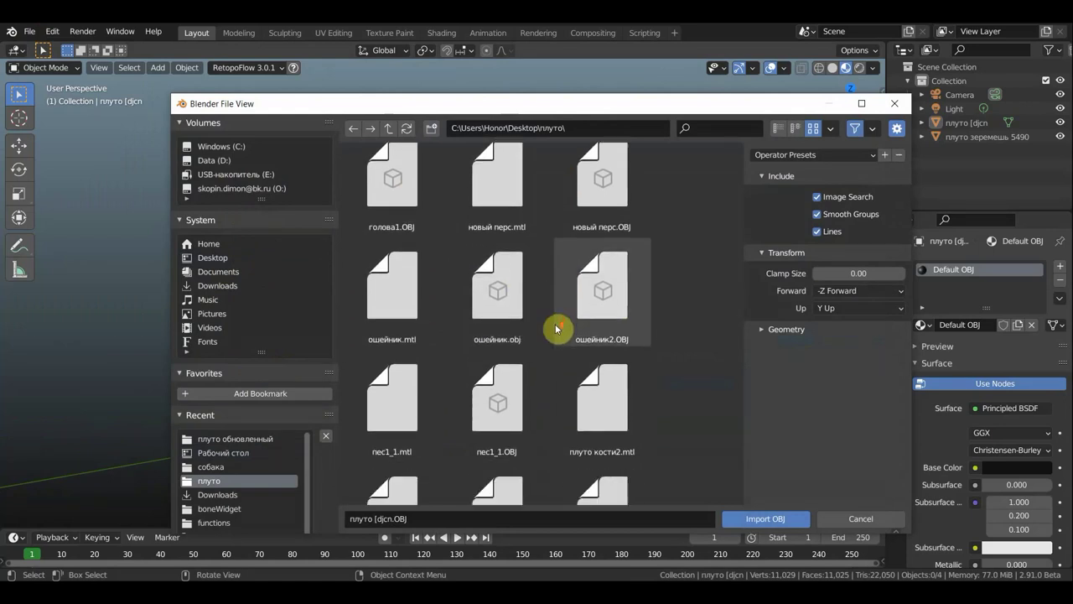
left_click(622, 340)
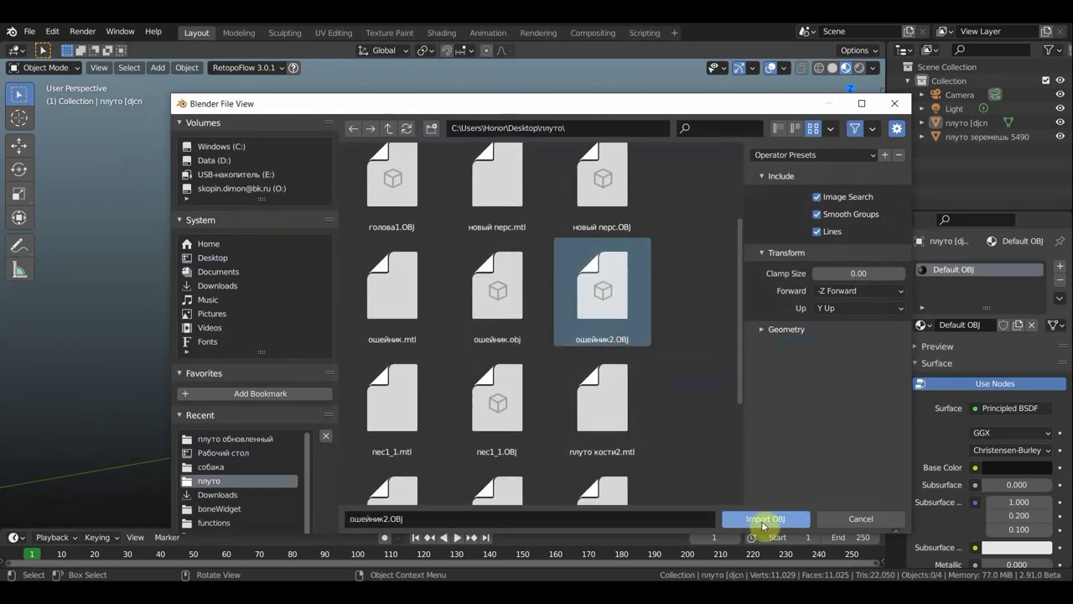
left_click(760, 520)
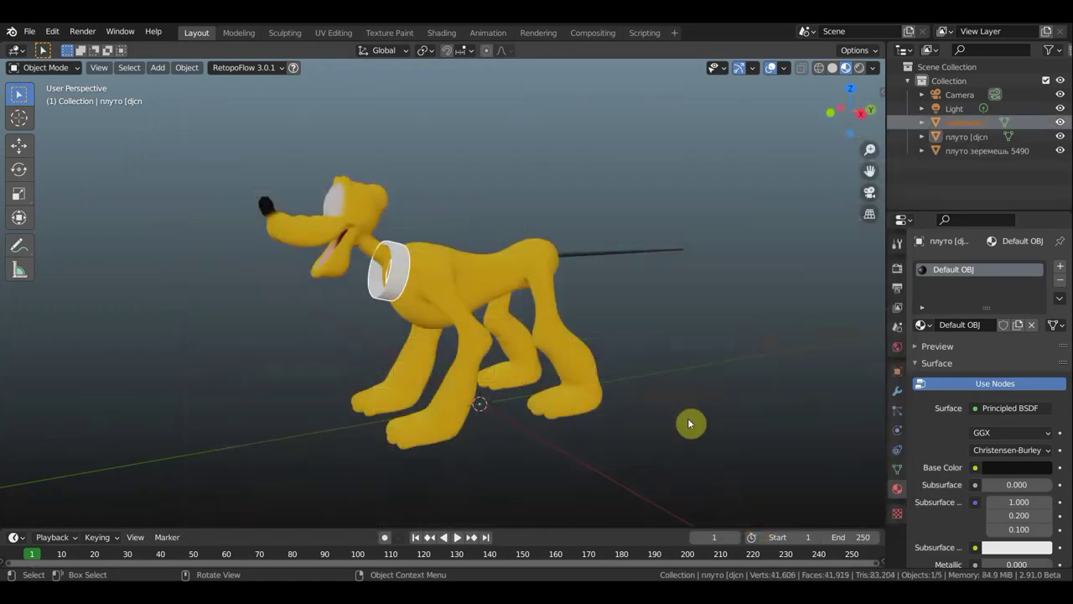
Set the collar's base colour to green (H 0.330, S 0.701, V 0.652).
middle_click_drag(679, 421, 662, 429)
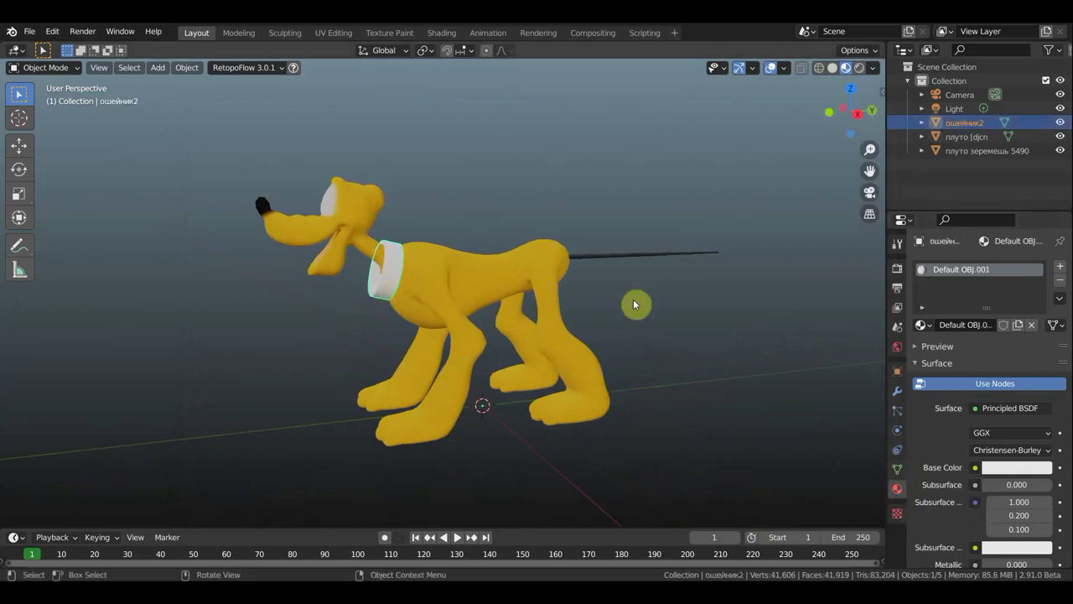
left_click(1019, 470)
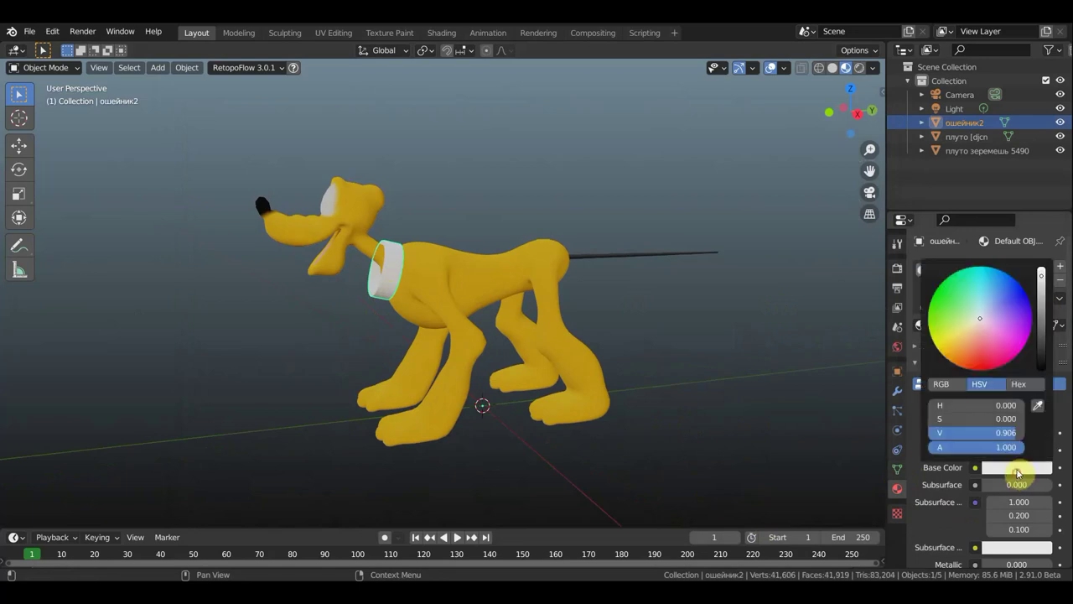
left_click(950, 303)
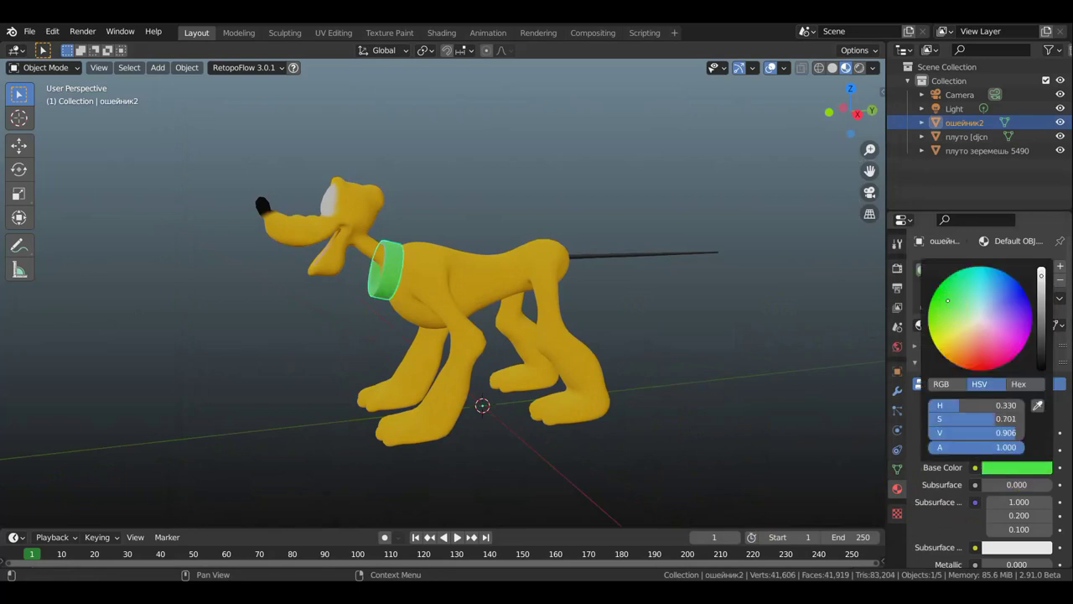
left_click_drag(1041, 276, 1041, 300)
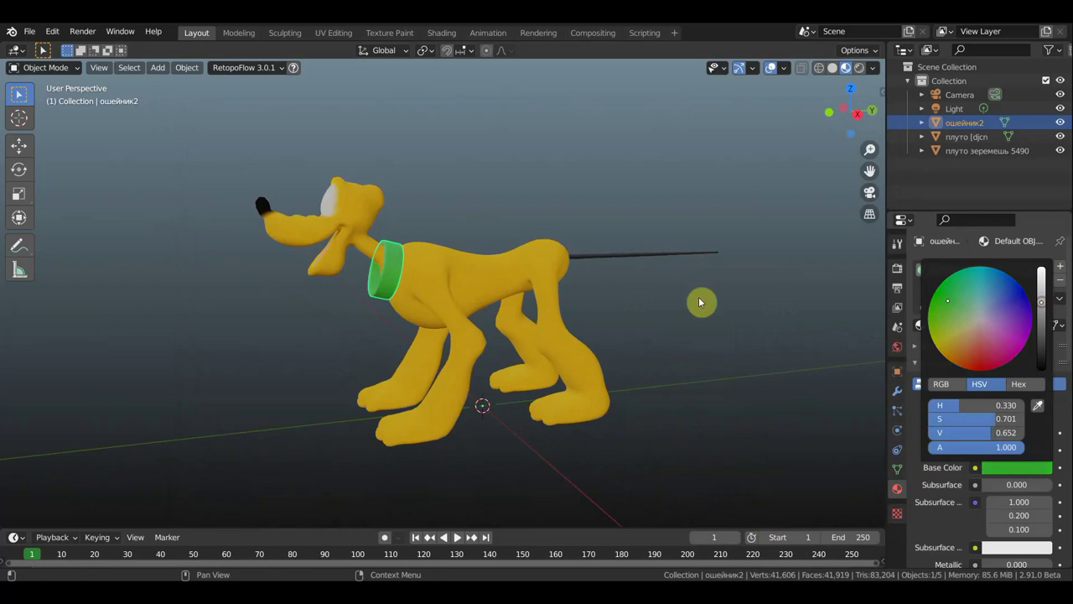
Import язык.obj from the плуто folder as Pluto's tongue.
left_click(31, 32)
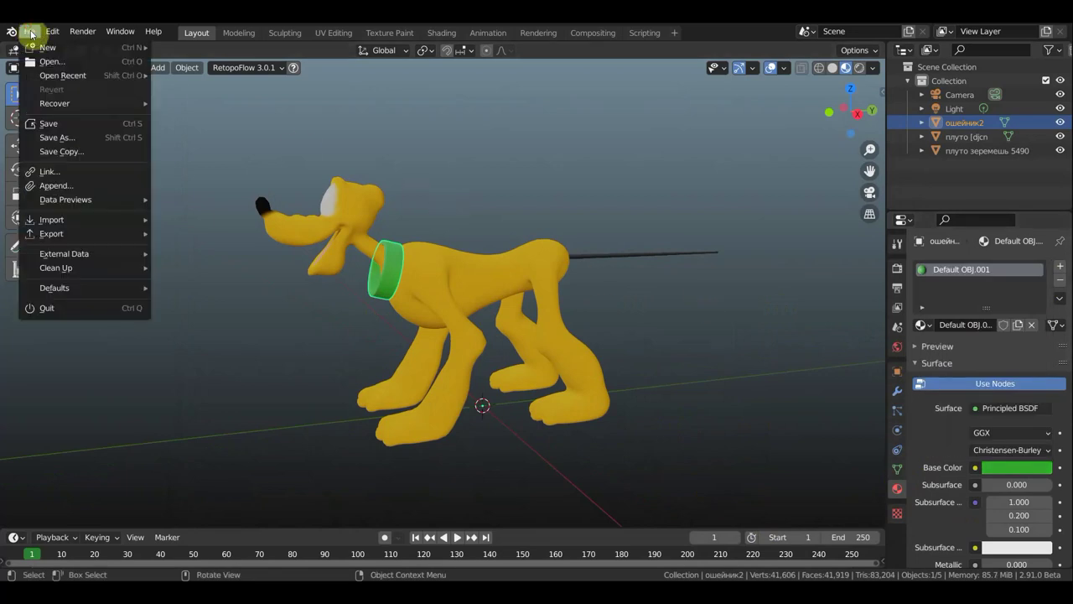
mouse_move(52, 220)
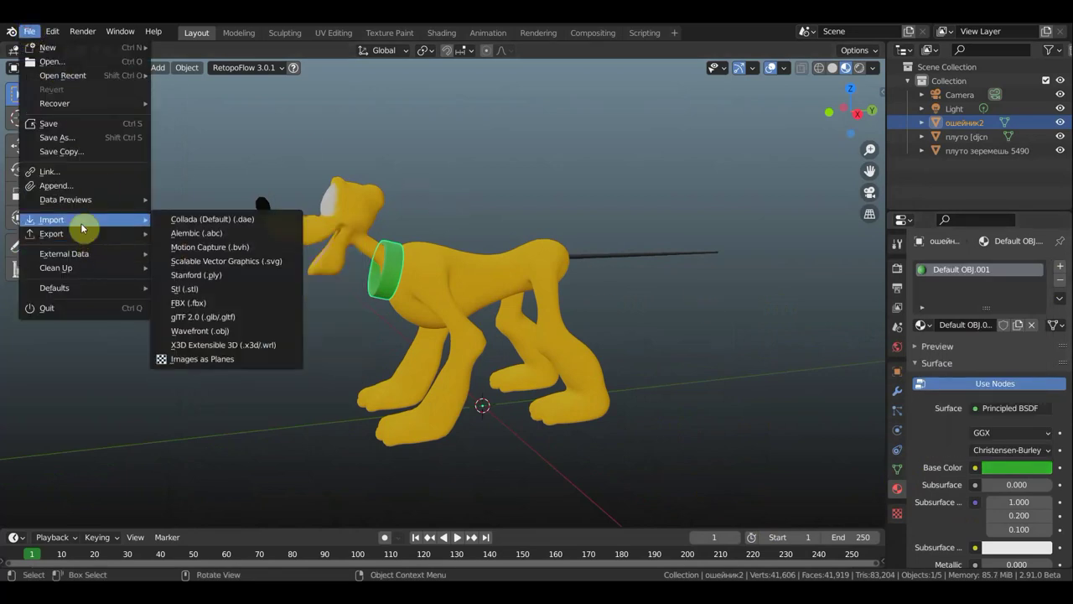
left_click(223, 330)
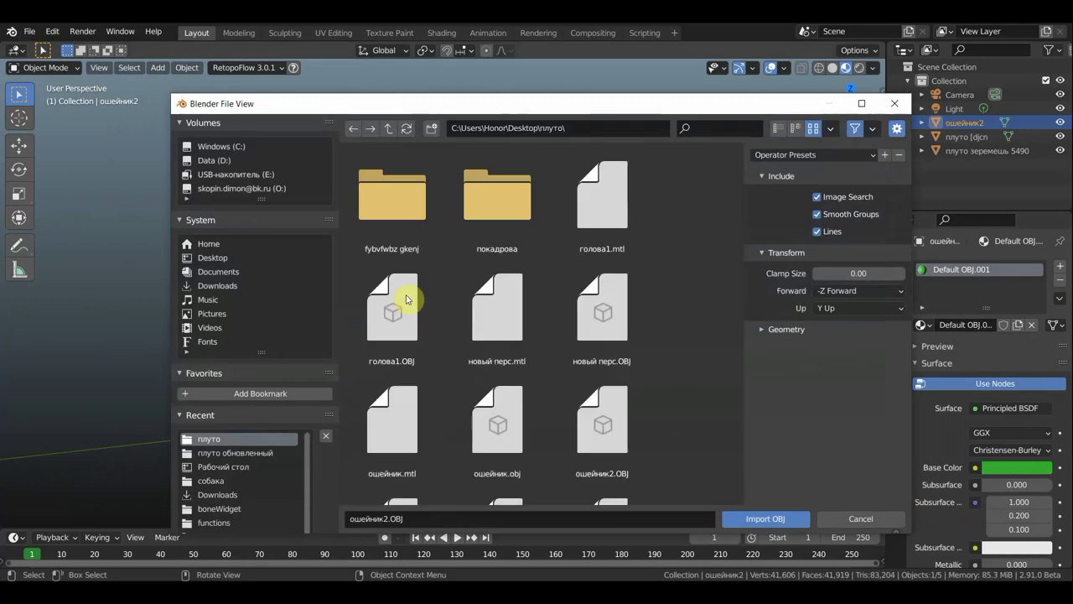
scroll(553, 343, "down", 3)
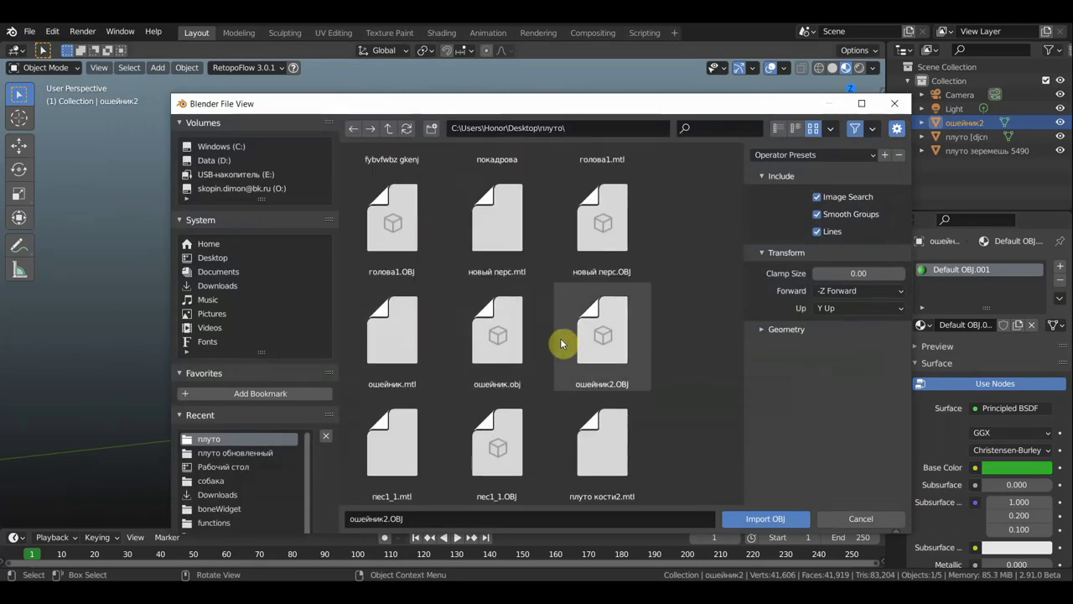
scroll(561, 344, "down", 3)
scroll(562, 342, "down", 2)
scroll(564, 340, "down", 1)
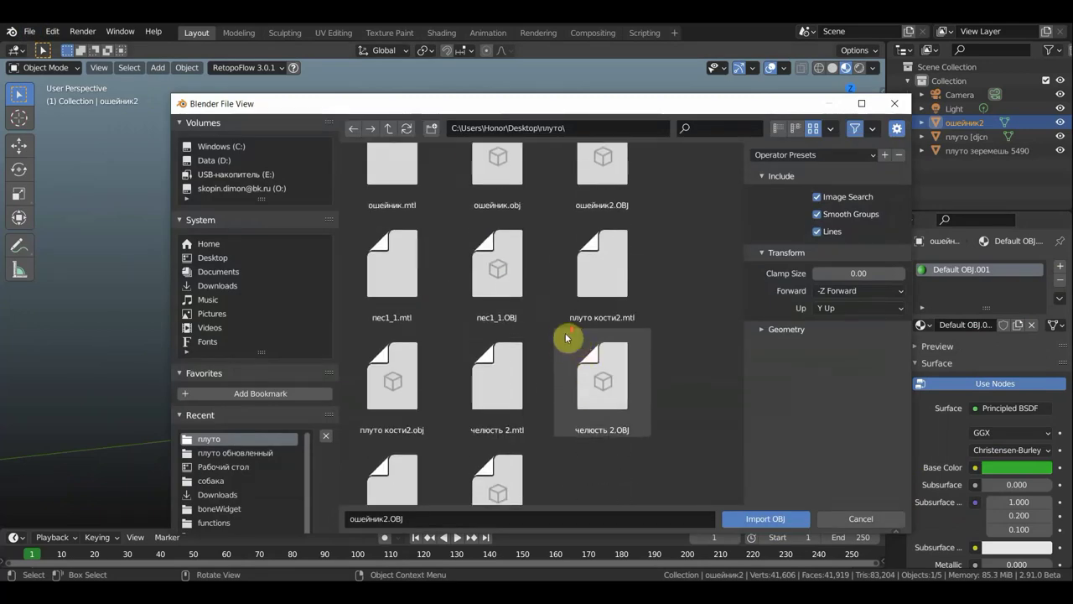
scroll(563, 340, "down", 2)
left_click(499, 469)
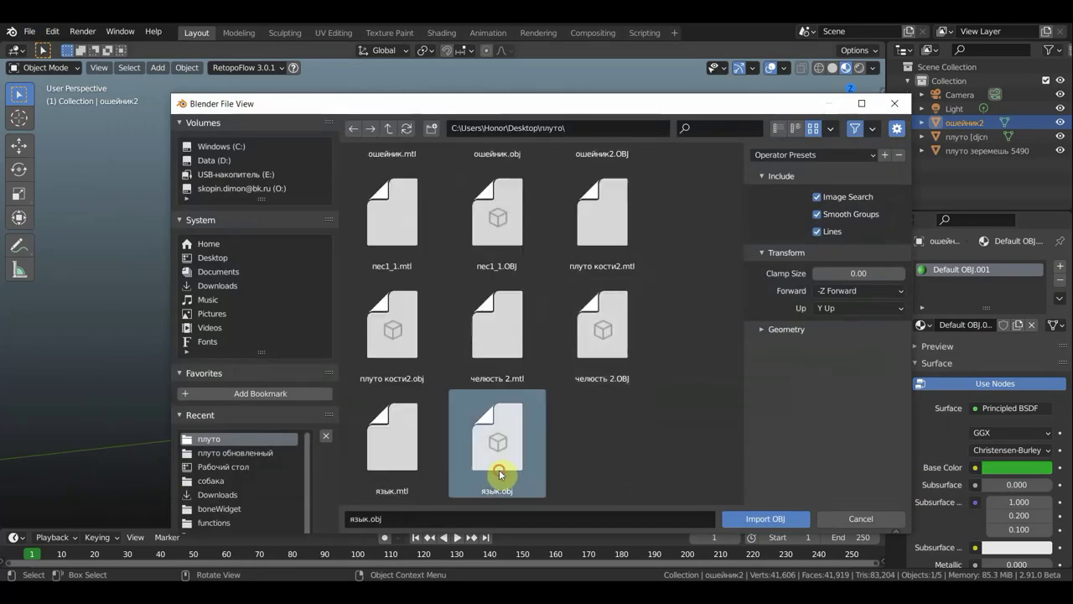
left_click(765, 518)
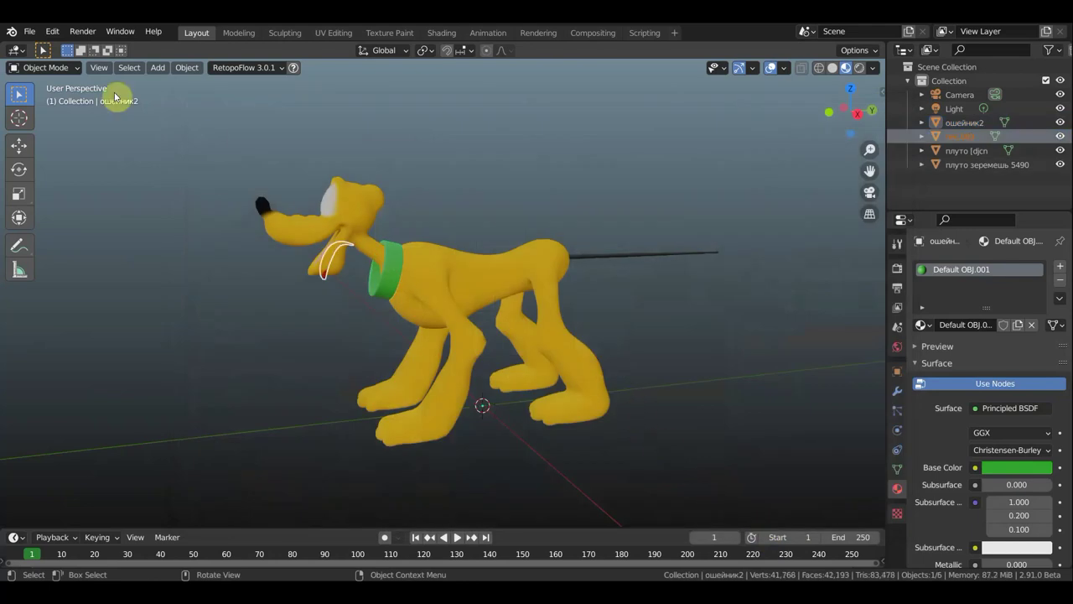
In right side orthographic view, move the tongue slightly higher inside the open mouth.
key("KP_3")
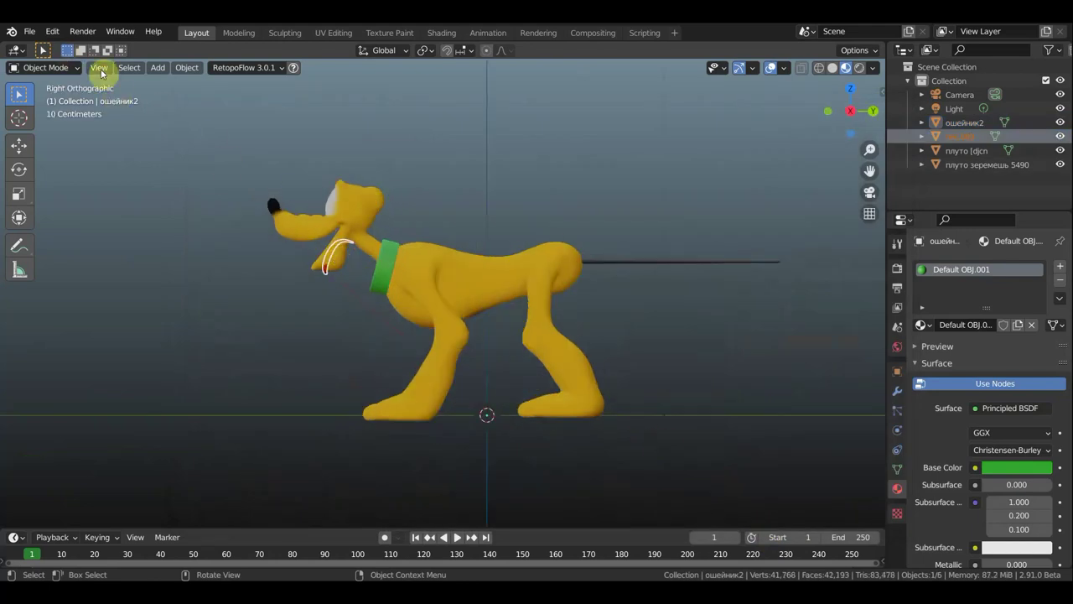
left_click(18, 144)
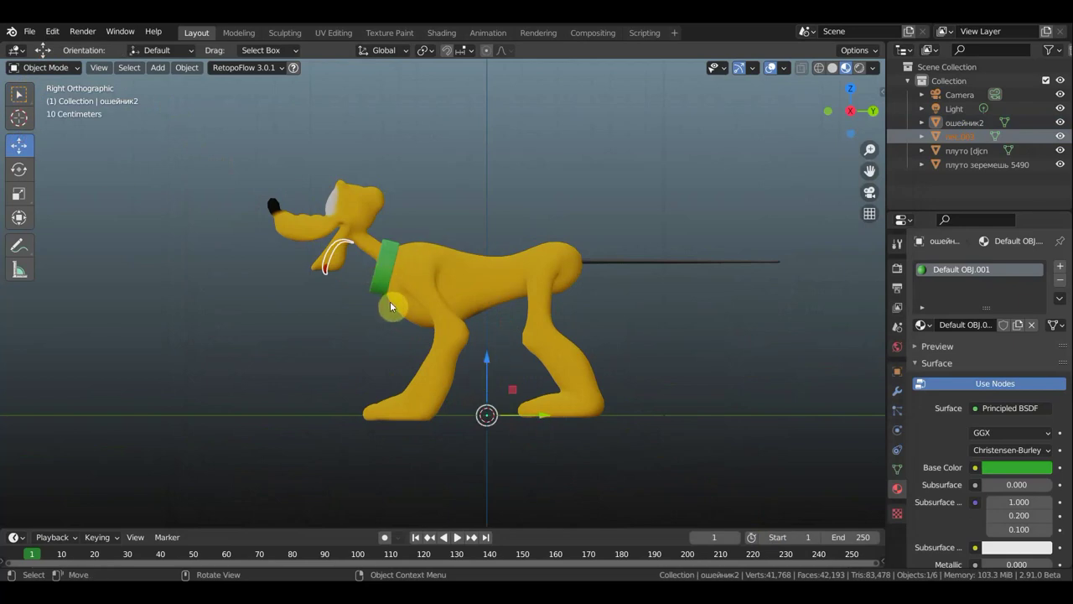
key("g")
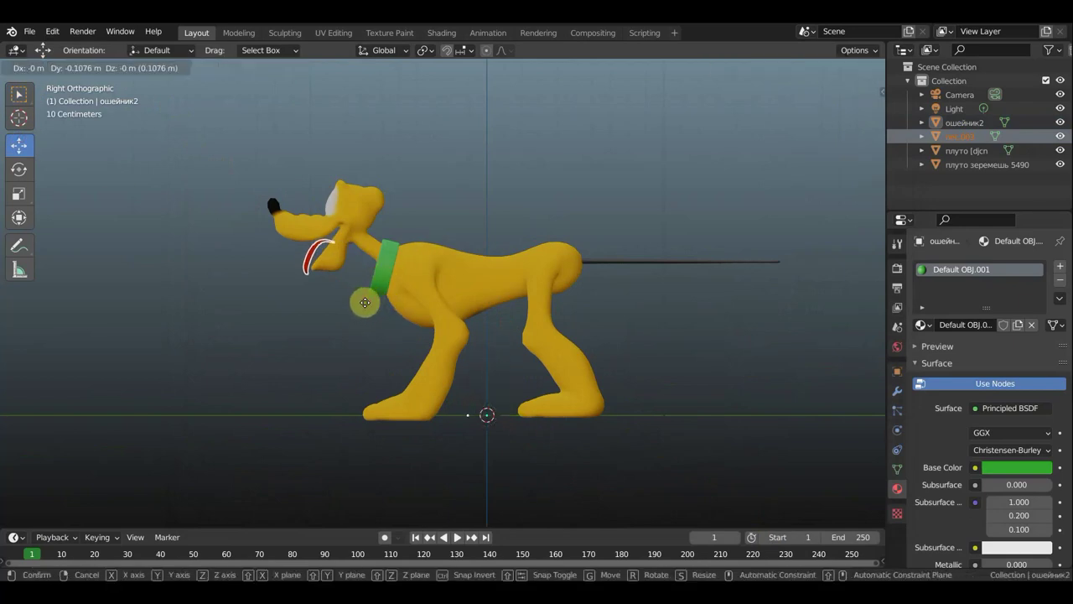
left_click(365, 302)
Try a tongue rotation, undo it, and bring up the Object menu for its pivot.
key("r")
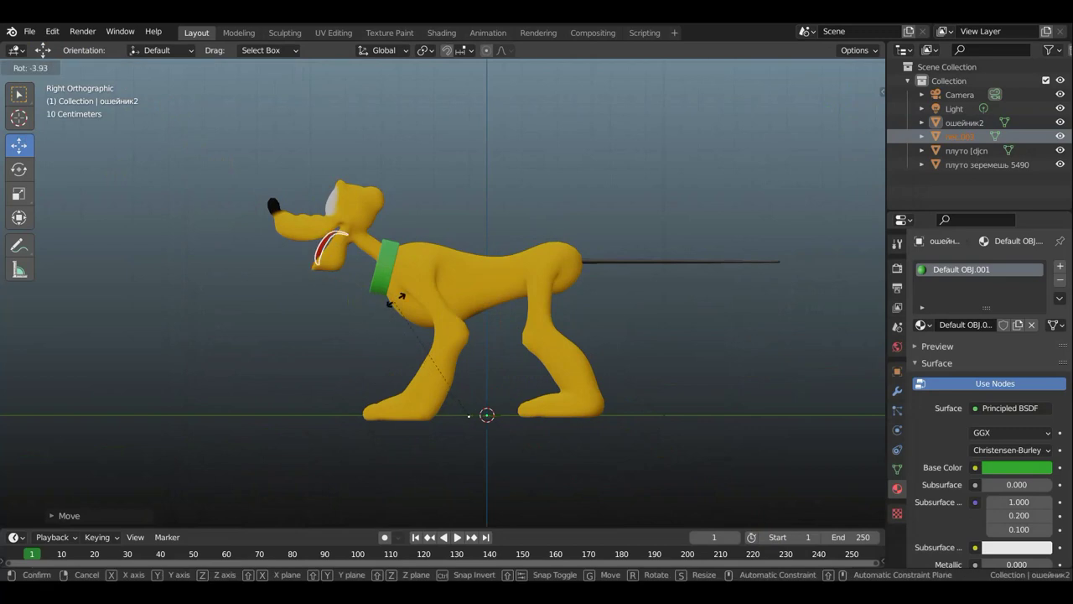
left_click(400, 298)
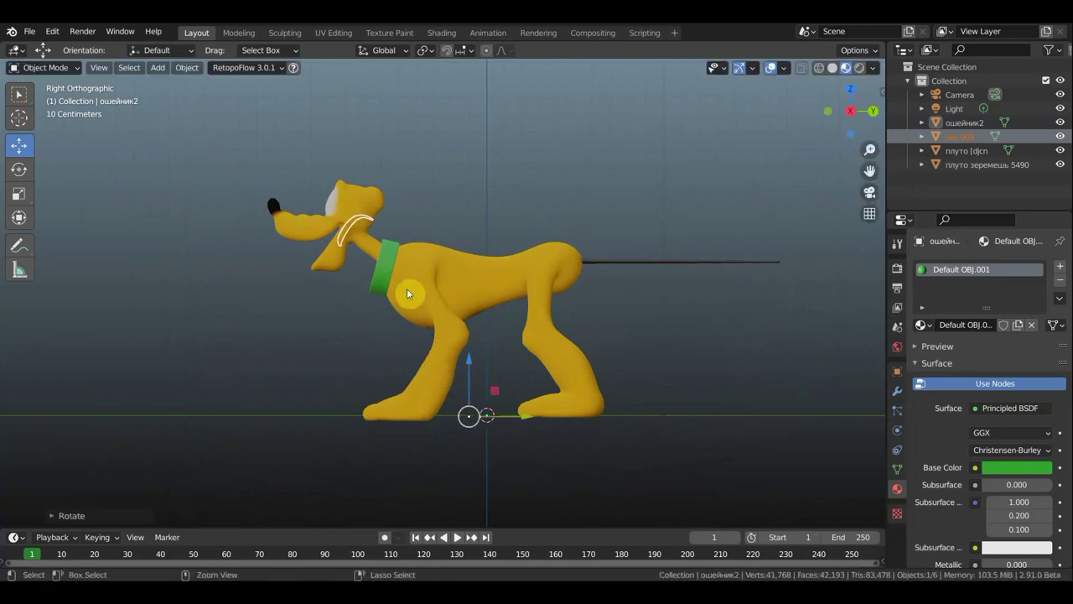
key("ctrl+z")
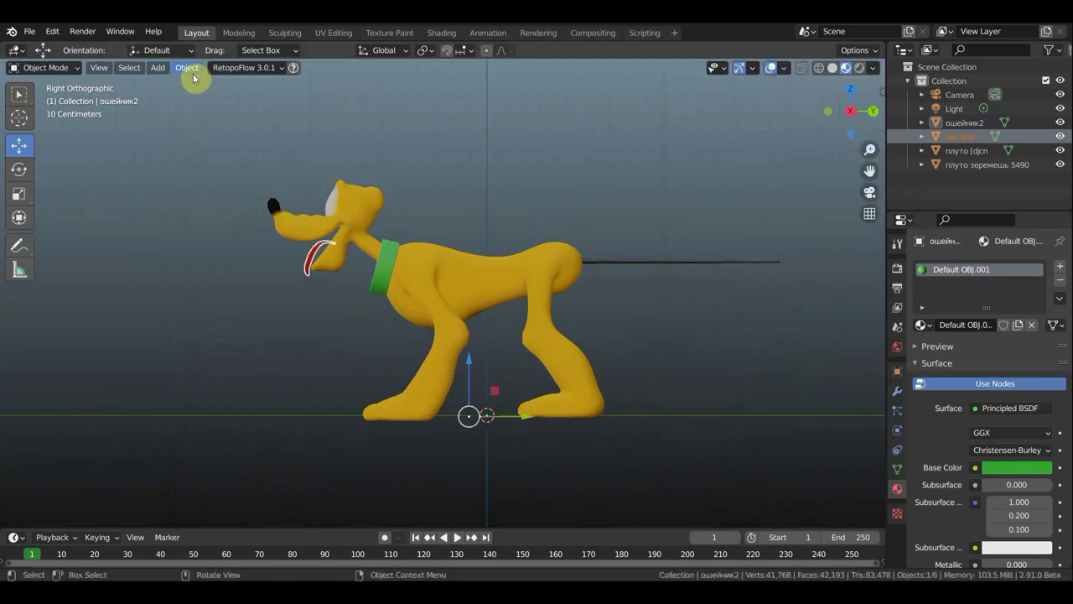
left_click(186, 67)
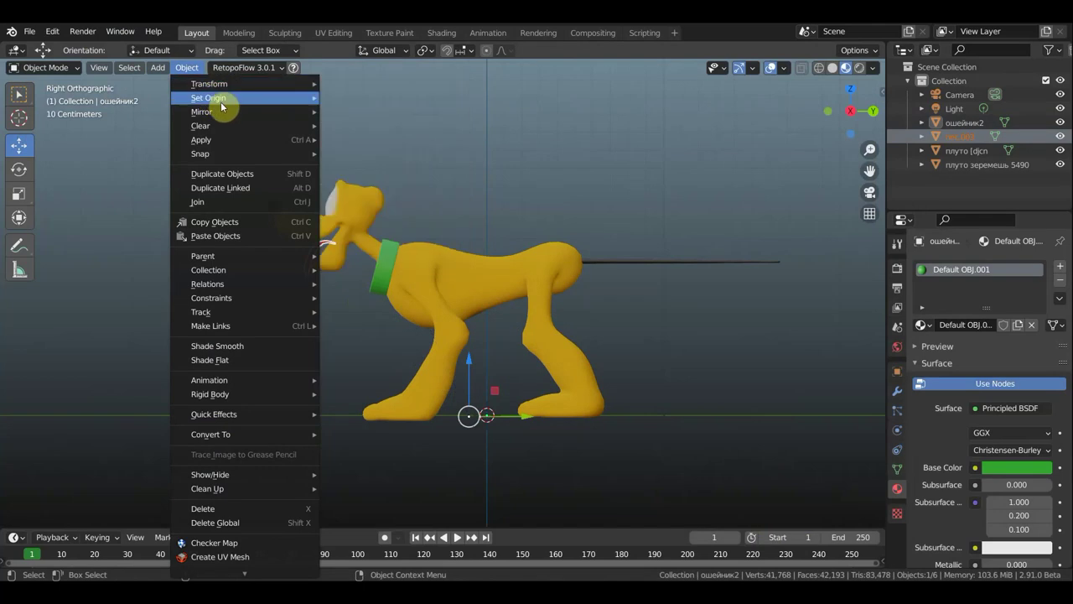
Set the tongue's origin to its geometry, then roughly rotate and move it toward the mouth.
mouse_move(208, 98)
left_click(390, 111)
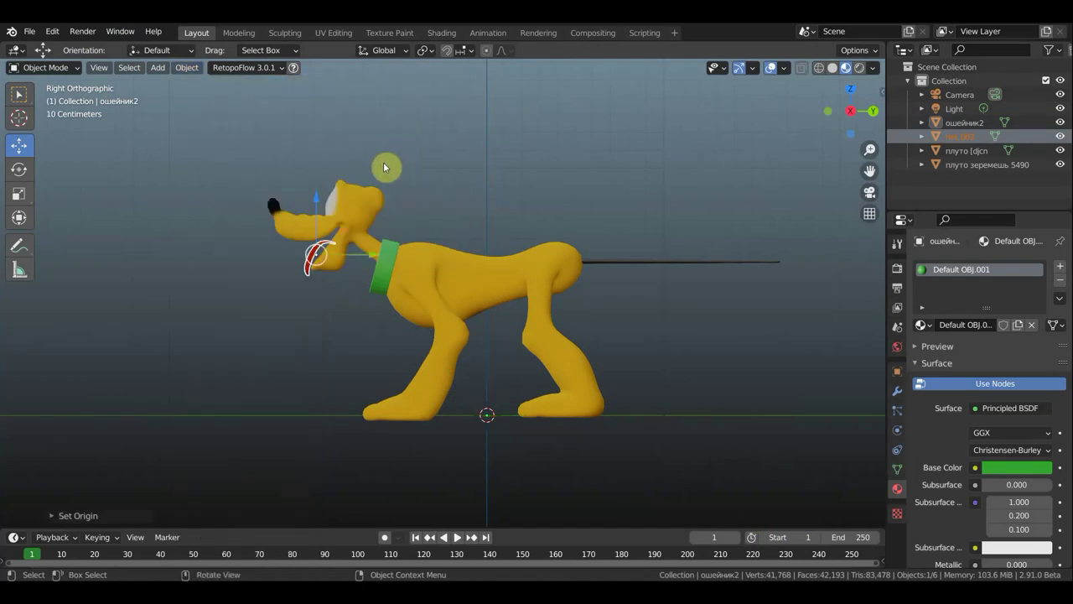
key("r")
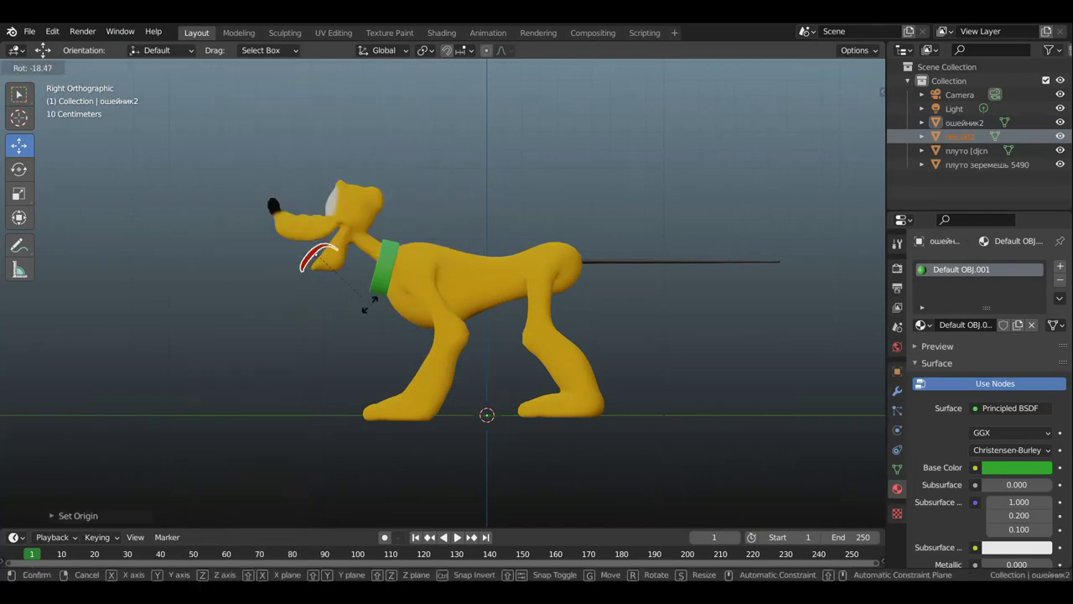
left_click(373, 311)
key("g")
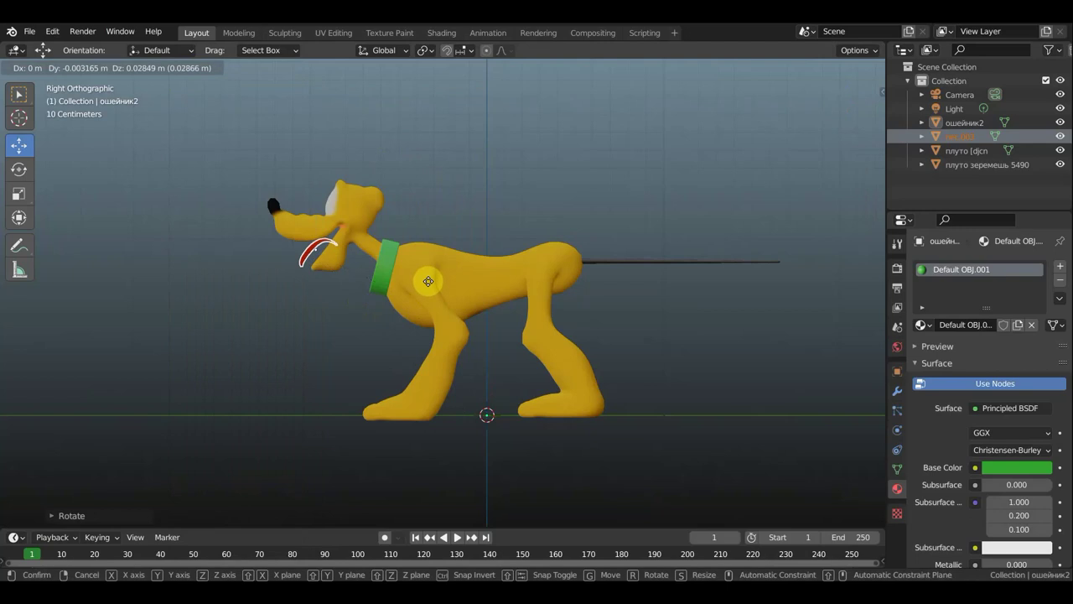
left_click(432, 283)
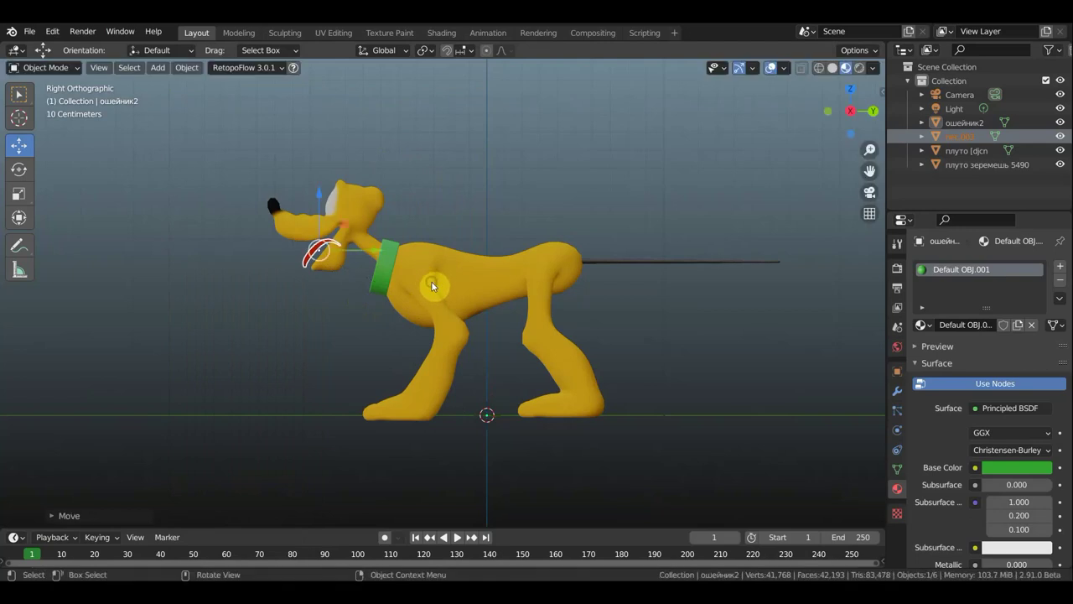
key("g")
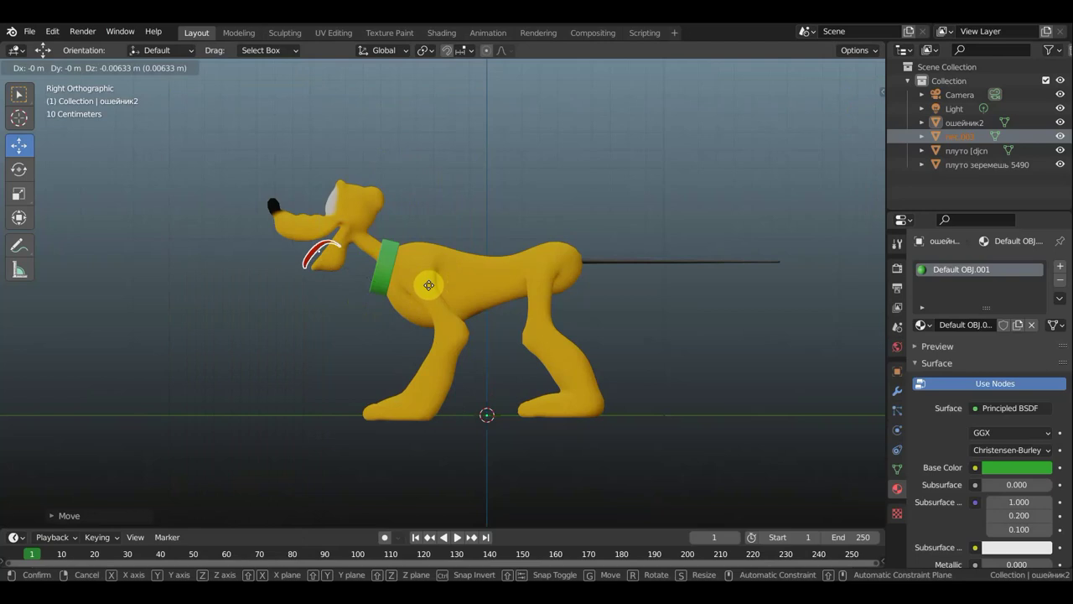
left_click(428, 284)
Zoom to the head and fine-tune the tongue about 1.3 cm up and tilted roughly 4°.
scroll(356, 232, "up", 3)
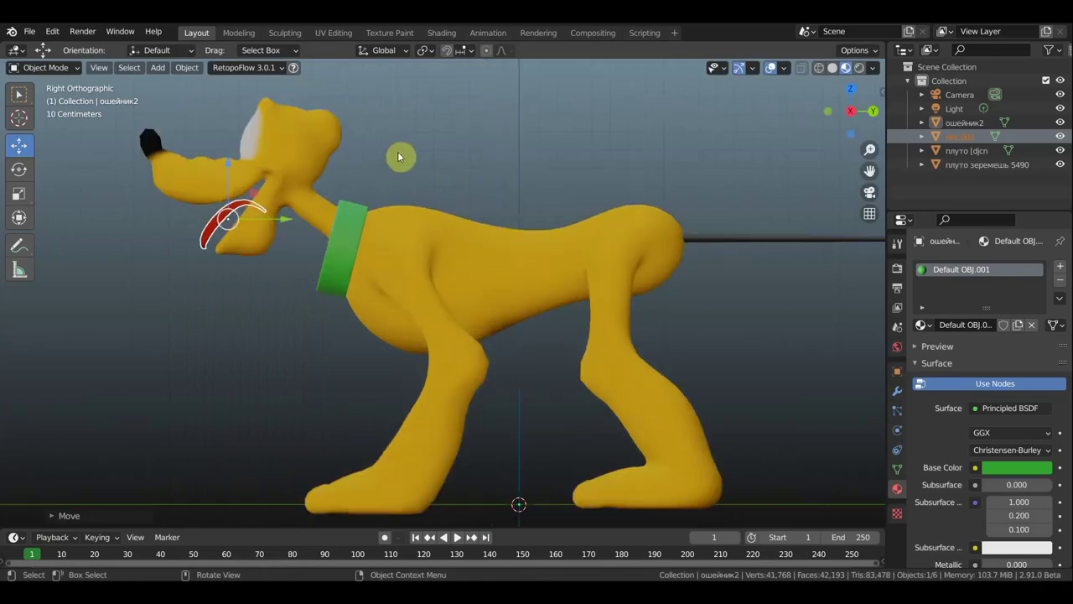
middle_click_drag(414, 175, 506, 229, "shift")
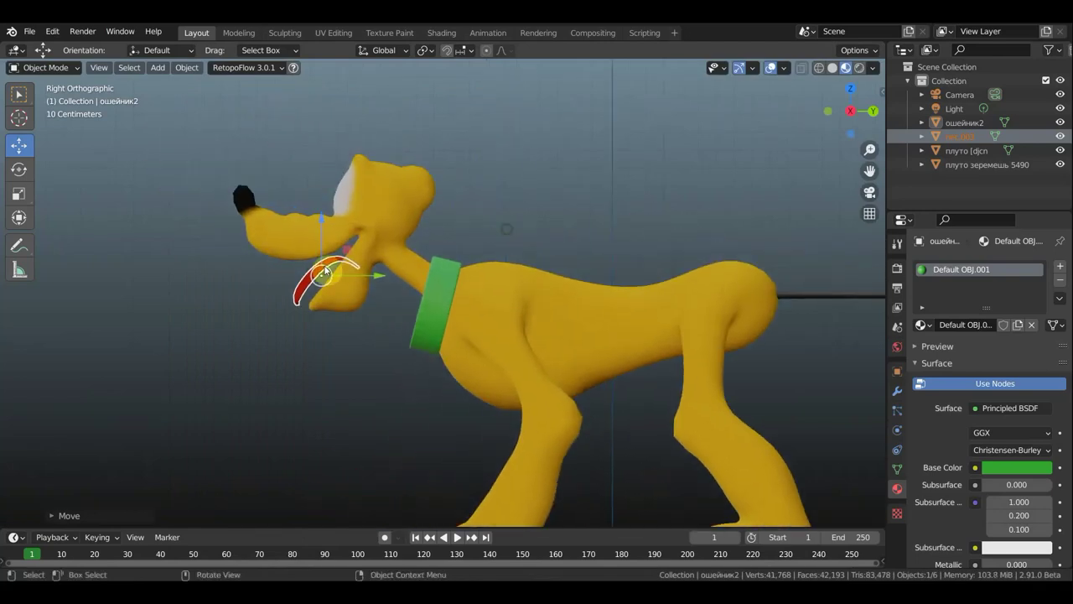
key("r")
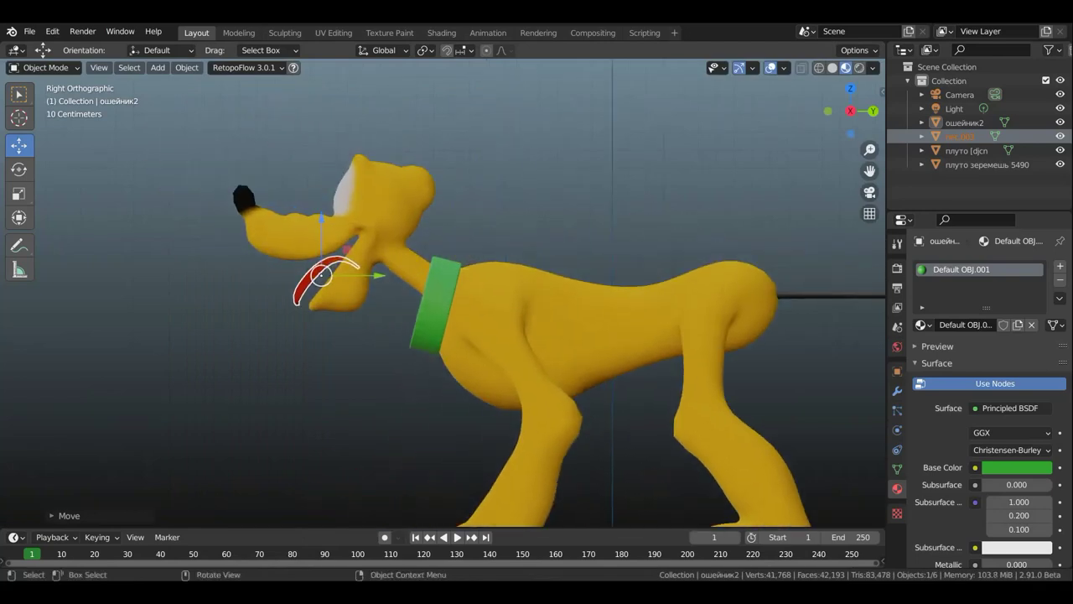
left_click(448, 232)
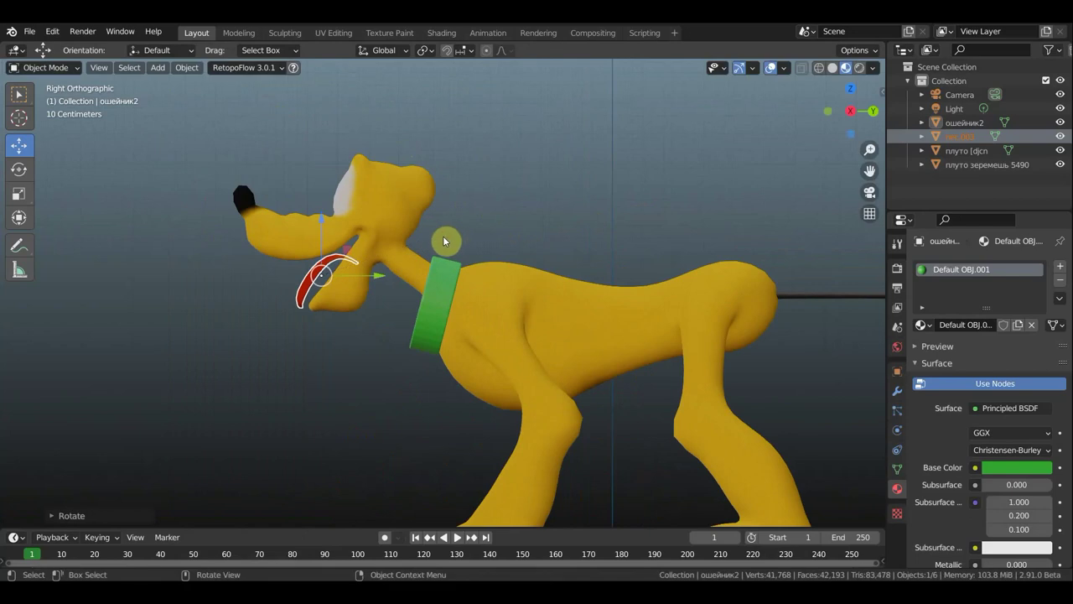
key("g")
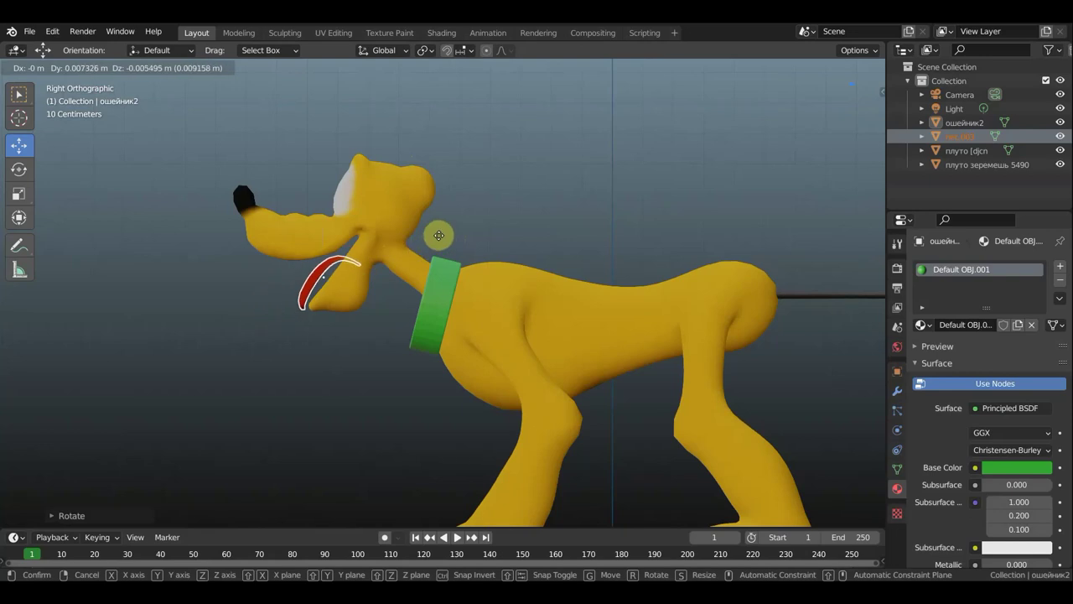
left_click(436, 237)
mouse_move(467, 215)
middle_mouse_down()
mouse_move(645, 221)
mouse_move(507, 224)
middle_mouse_up()
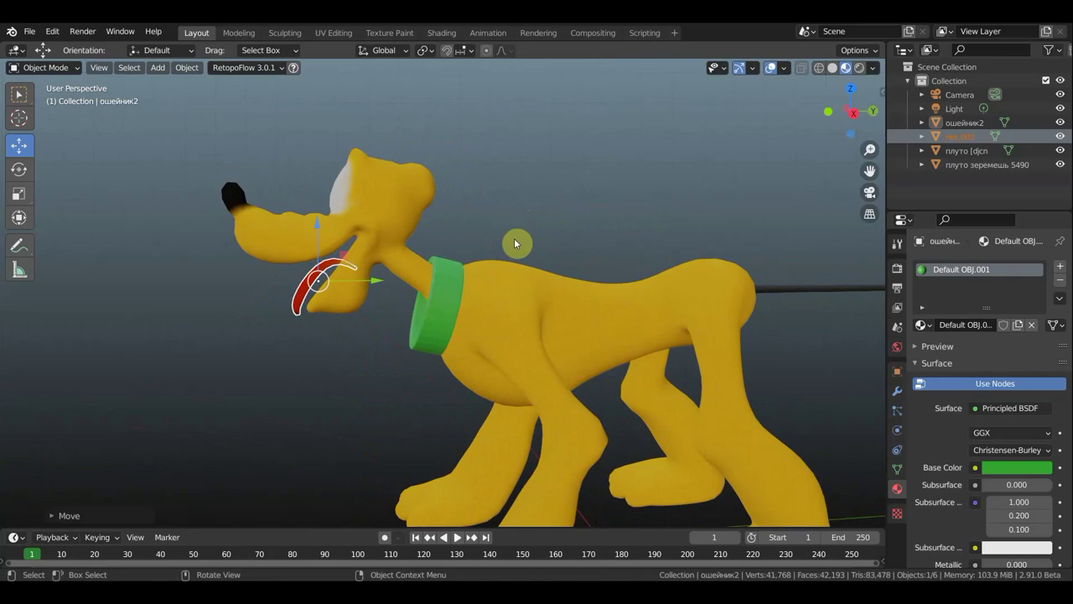
key("KP_3")
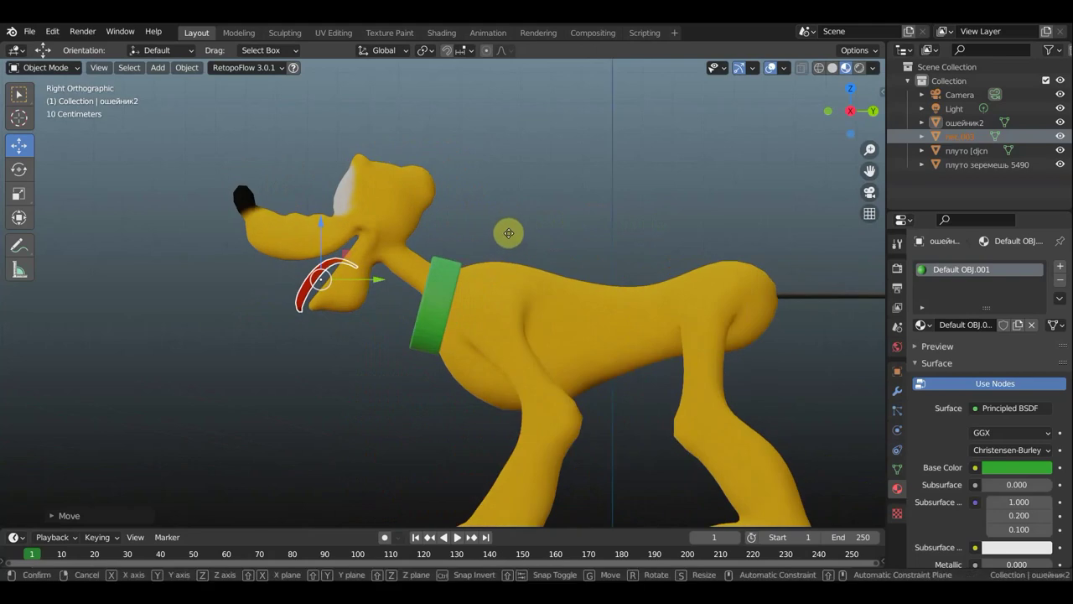
key("g")
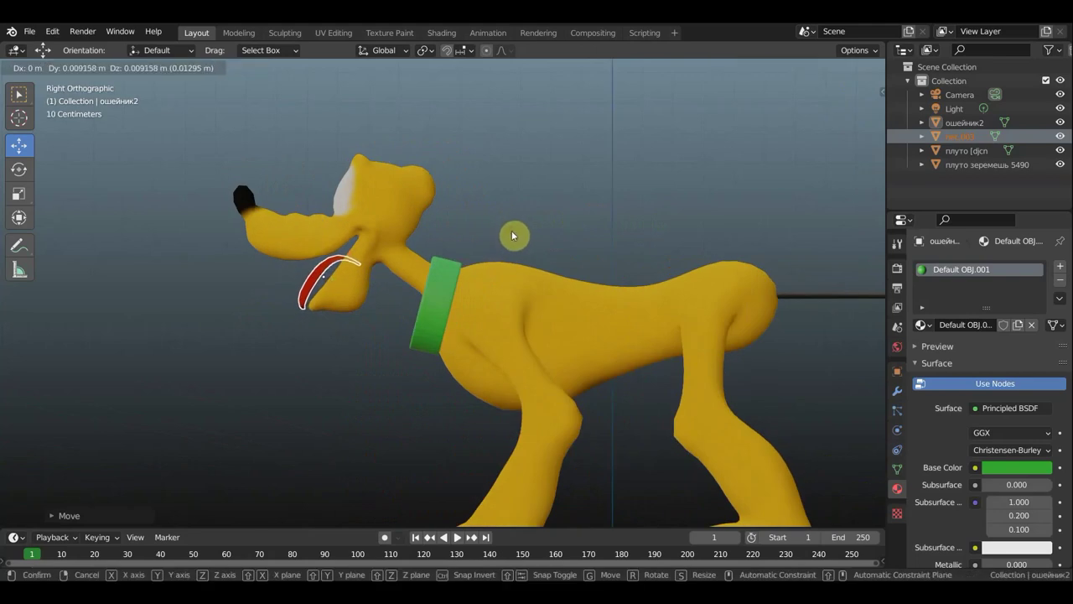
key("r")
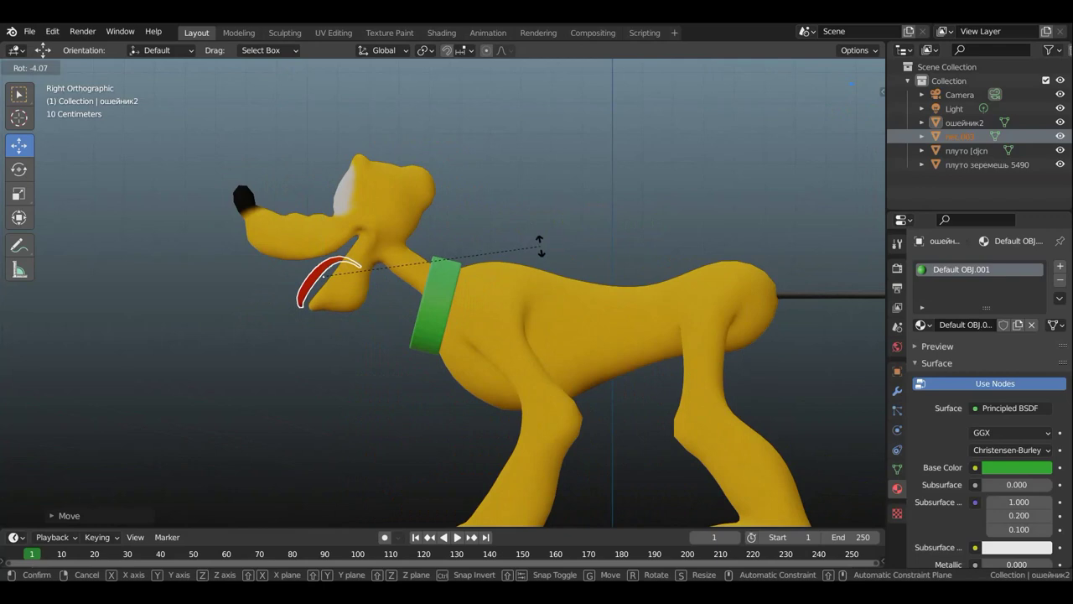
left_click(540, 247)
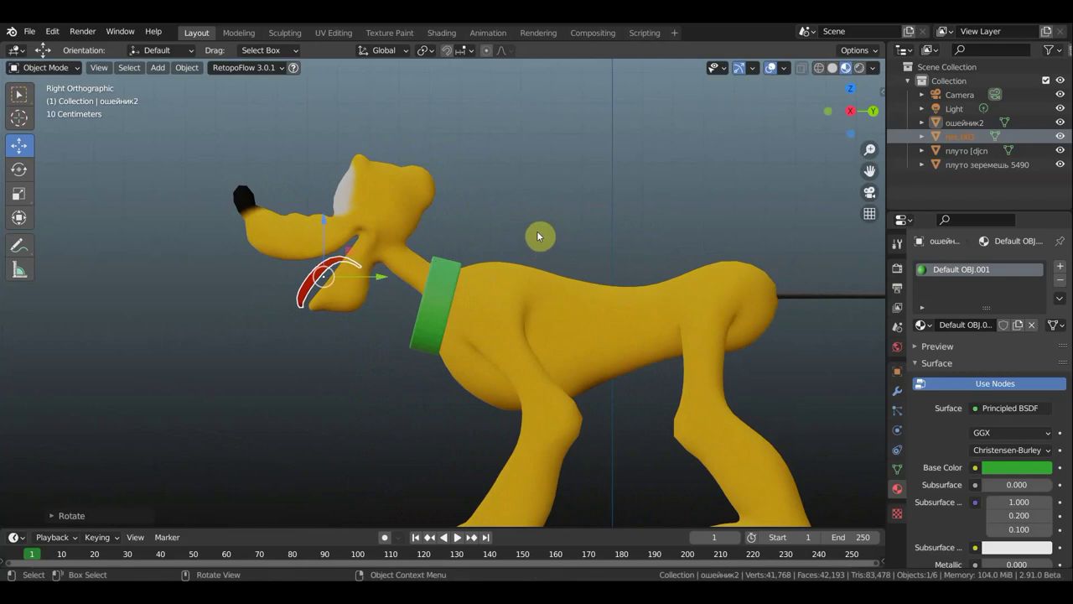
Browse the Wavefront OBJ import file browser, then close it without importing anything.
left_click(31, 31)
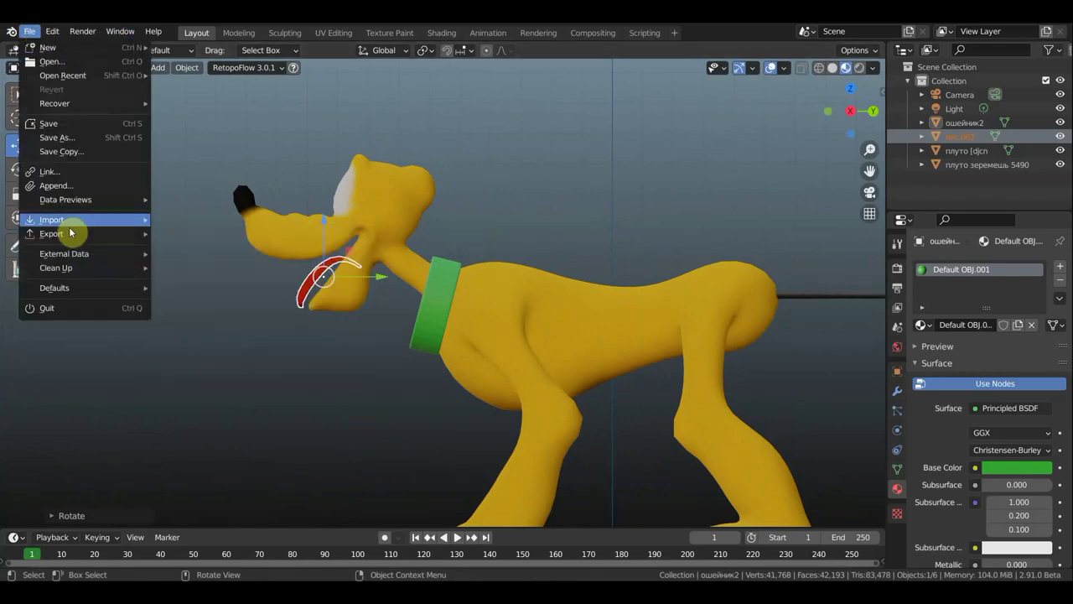
mouse_move(52, 220)
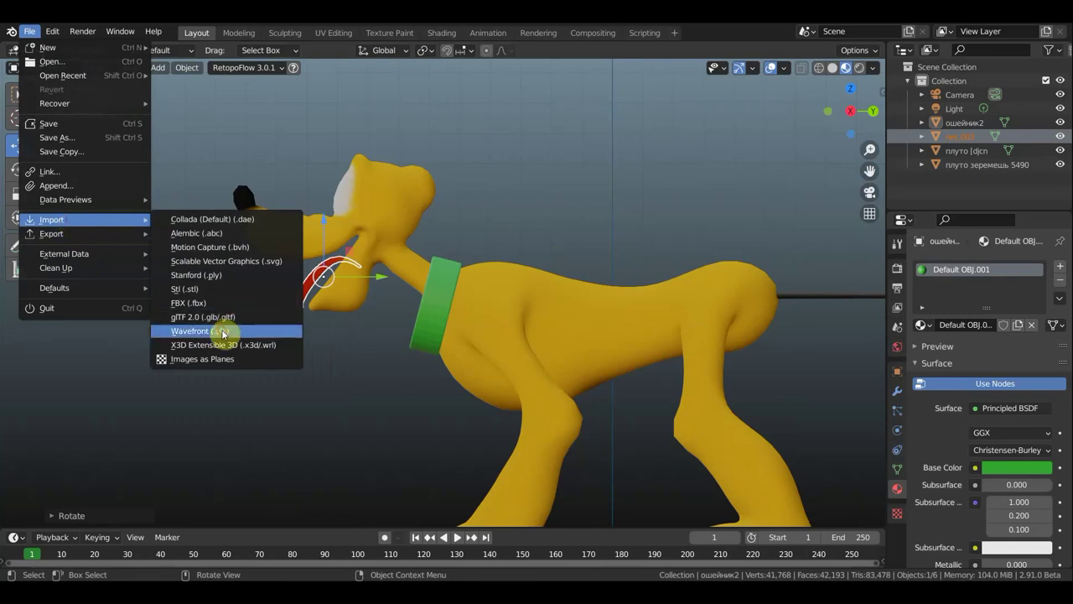
left_click(222, 333)
scroll(501, 365, "down", 2)
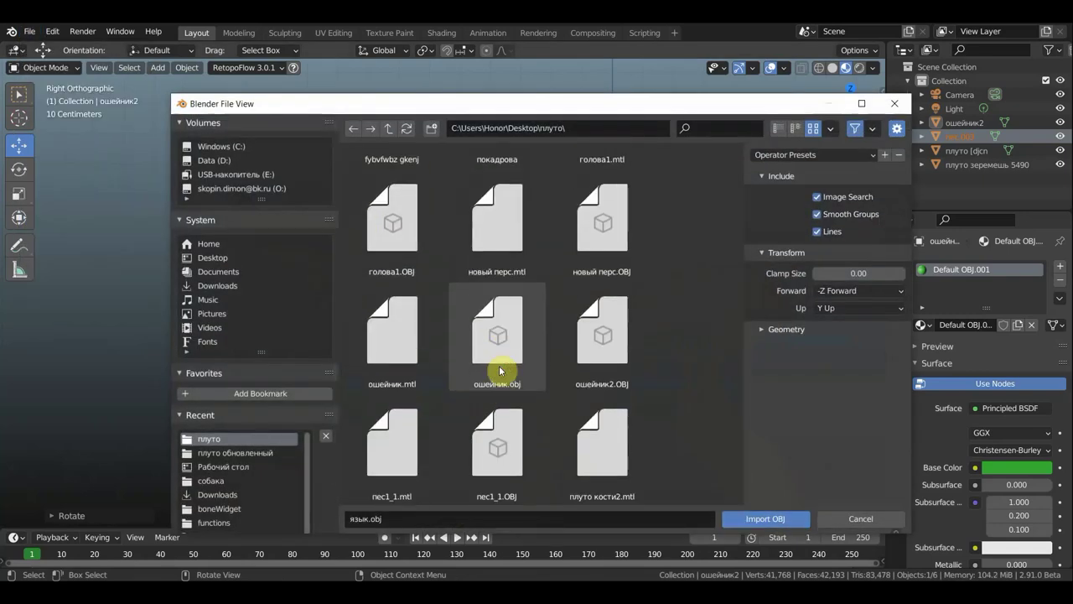
scroll(501, 371, "down", 2)
scroll(499, 374, "down", 3)
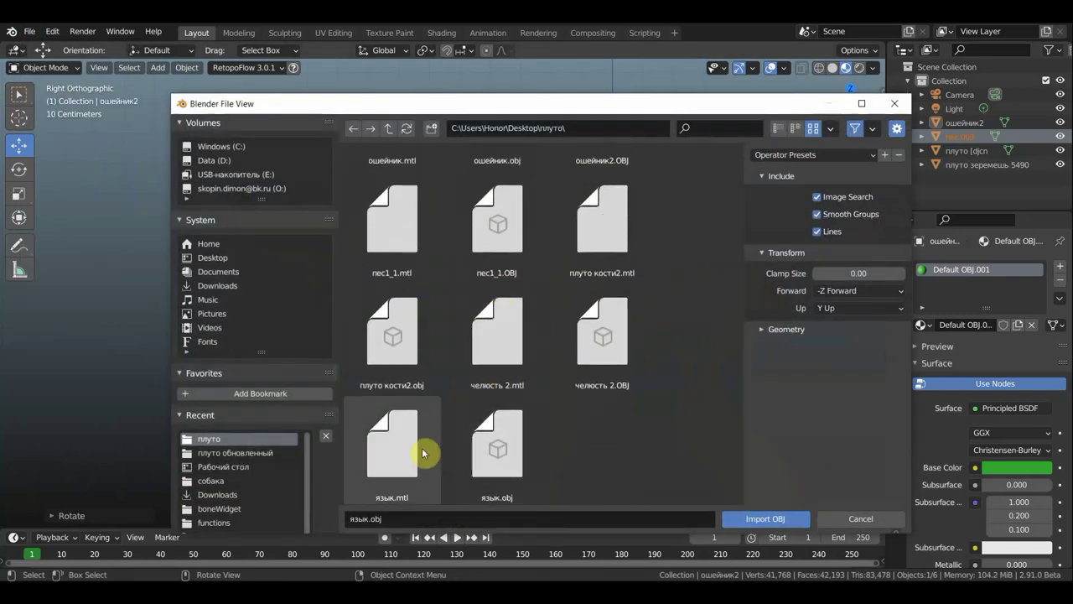
scroll(513, 371, "up", 3)
scroll(514, 371, "up", 2)
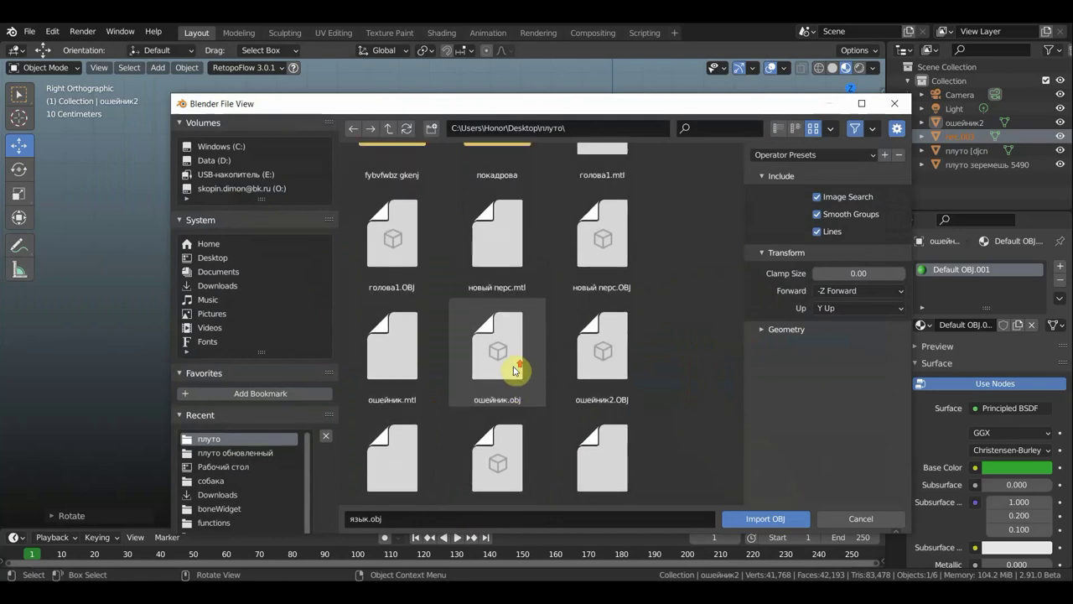
scroll(525, 351, "up", 1)
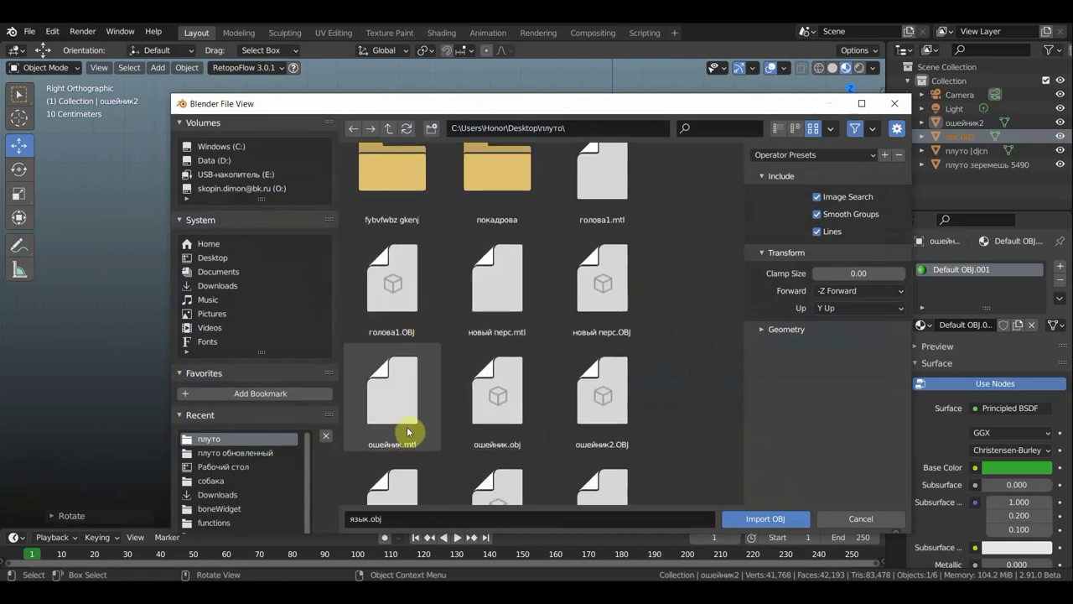
scroll(595, 434, "down", 2)
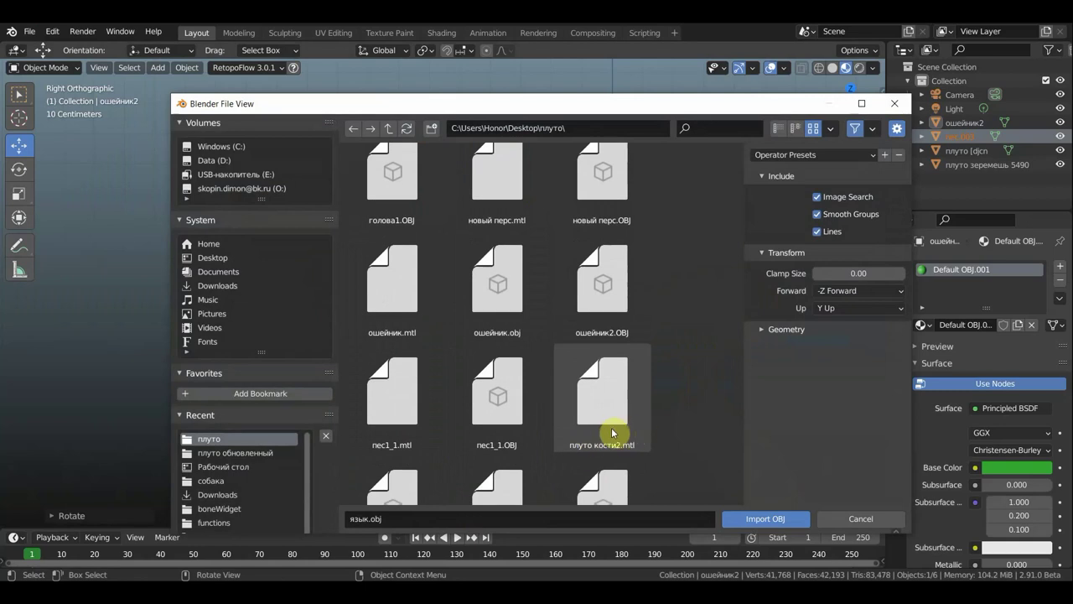
left_click(900, 107)
Zoom out and bring up the File menu again for importing.
scroll(686, 262, "down", 1)
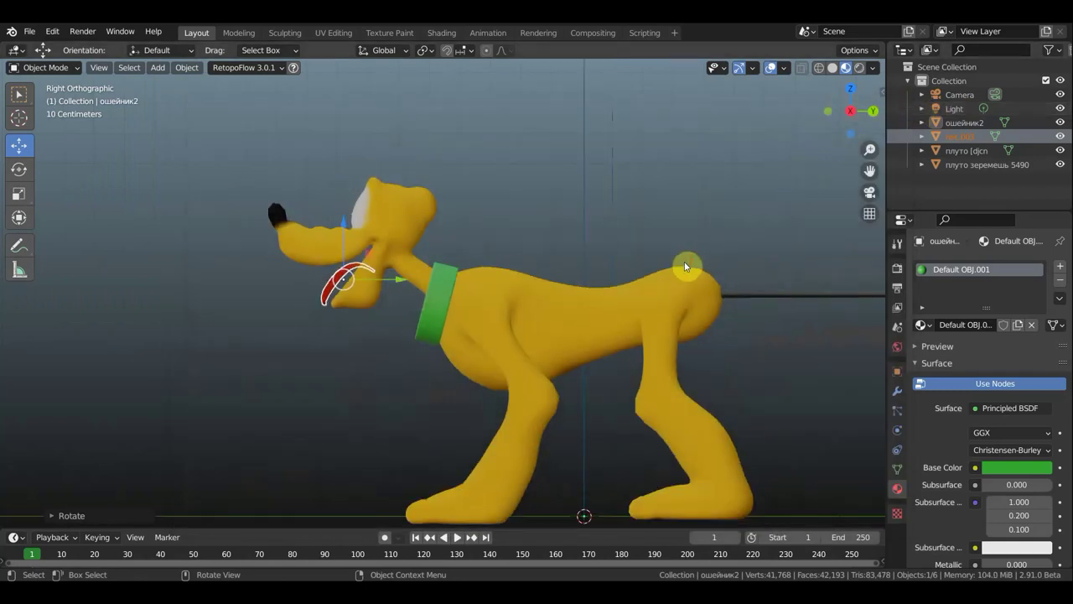
scroll(435, 286, "down", 2)
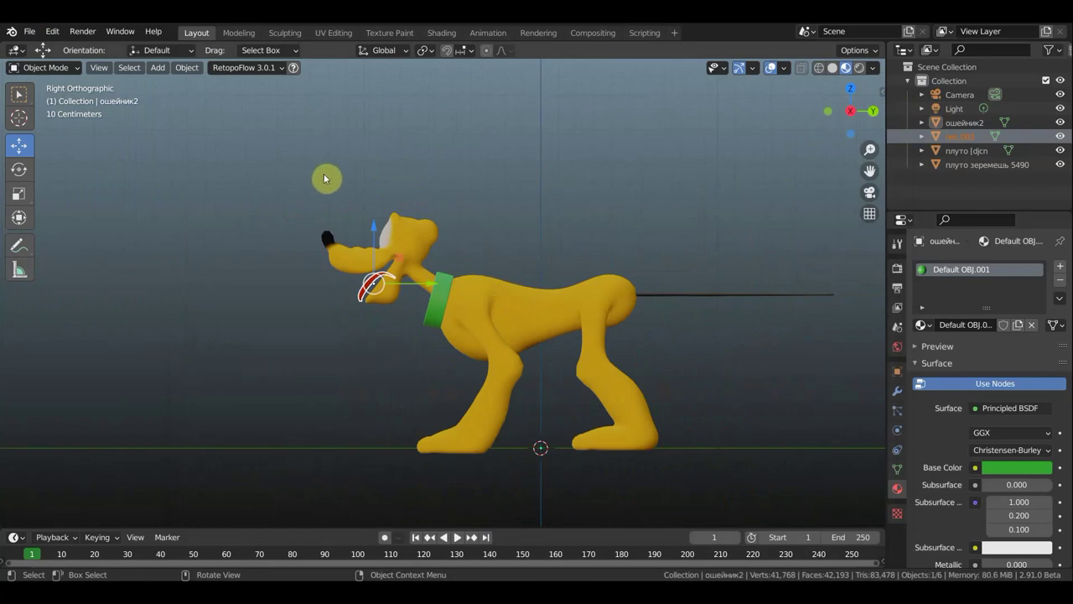
left_click(30, 32)
mouse_move(51, 219)
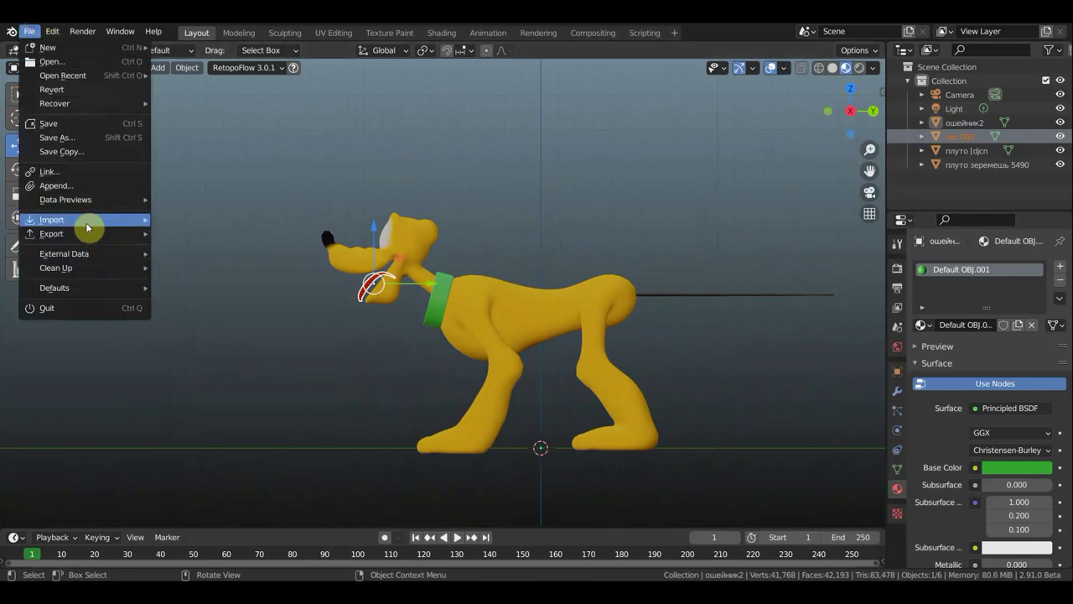
Import глаза.obj from the Desktop folder плуто обновленный.
left_click(226, 330)
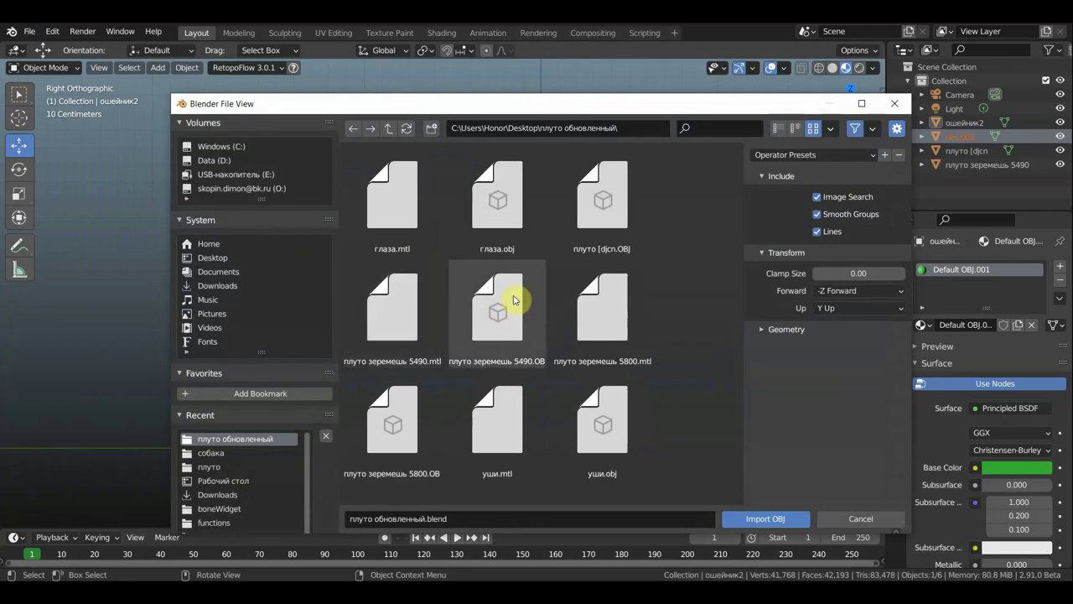
left_click(216, 257)
scroll(568, 383, "down", 3)
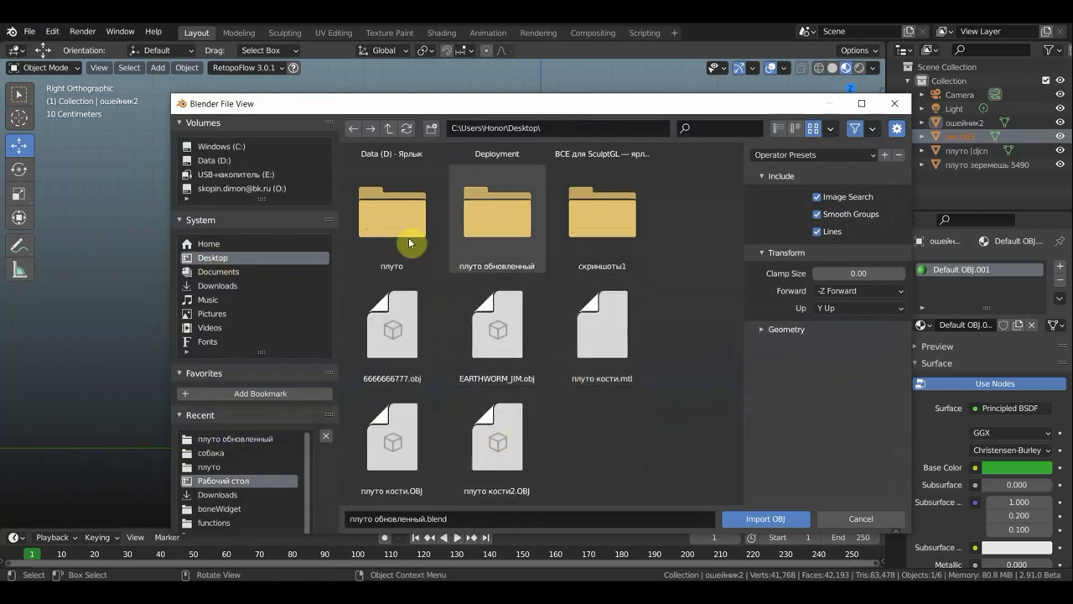
double_click(487, 233)
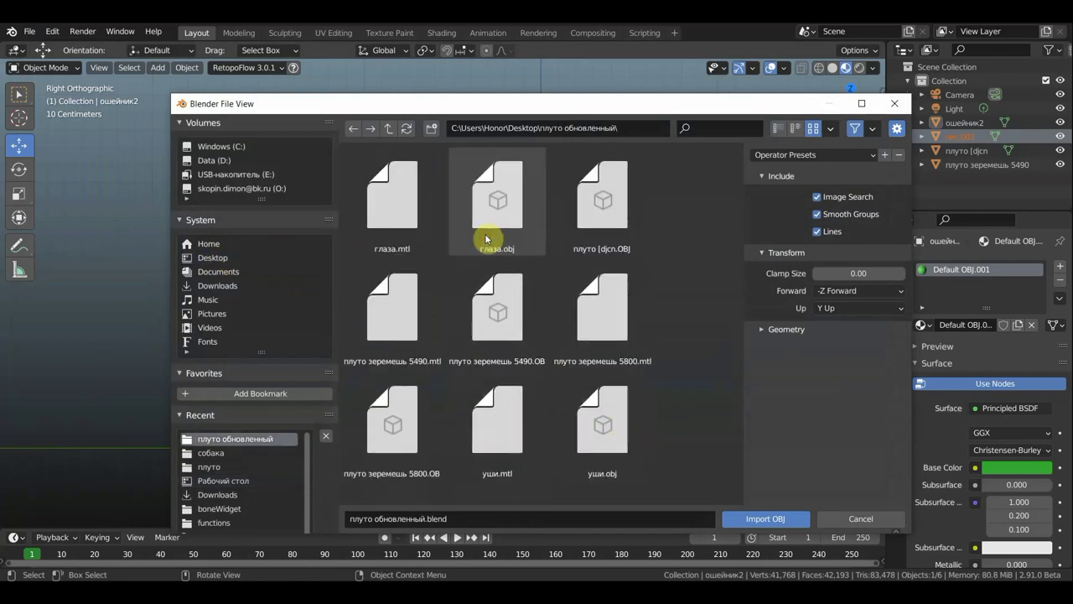
left_click(497, 197)
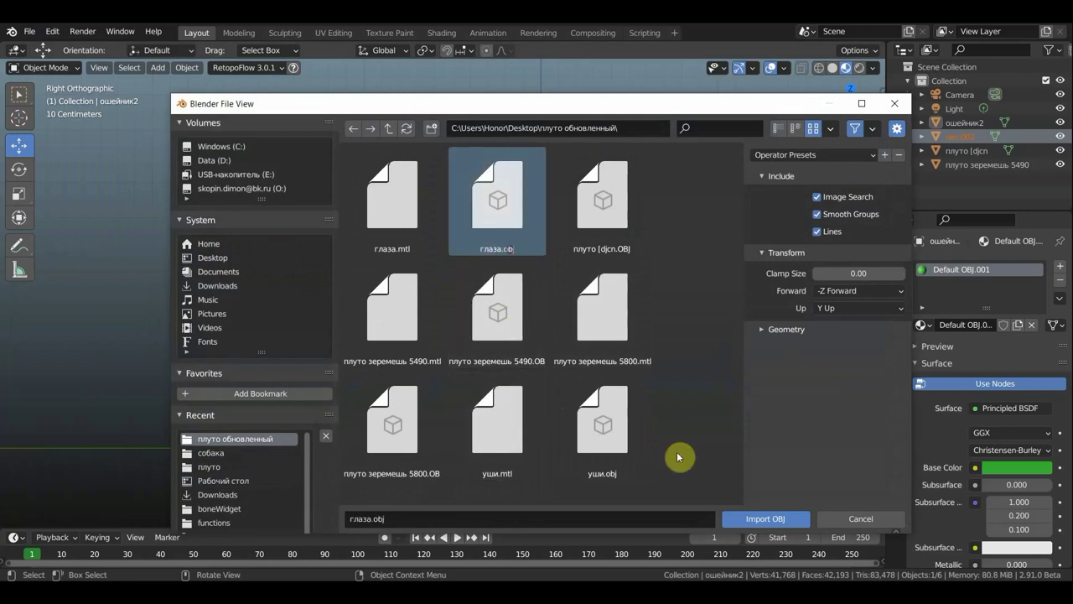
left_click(763, 519)
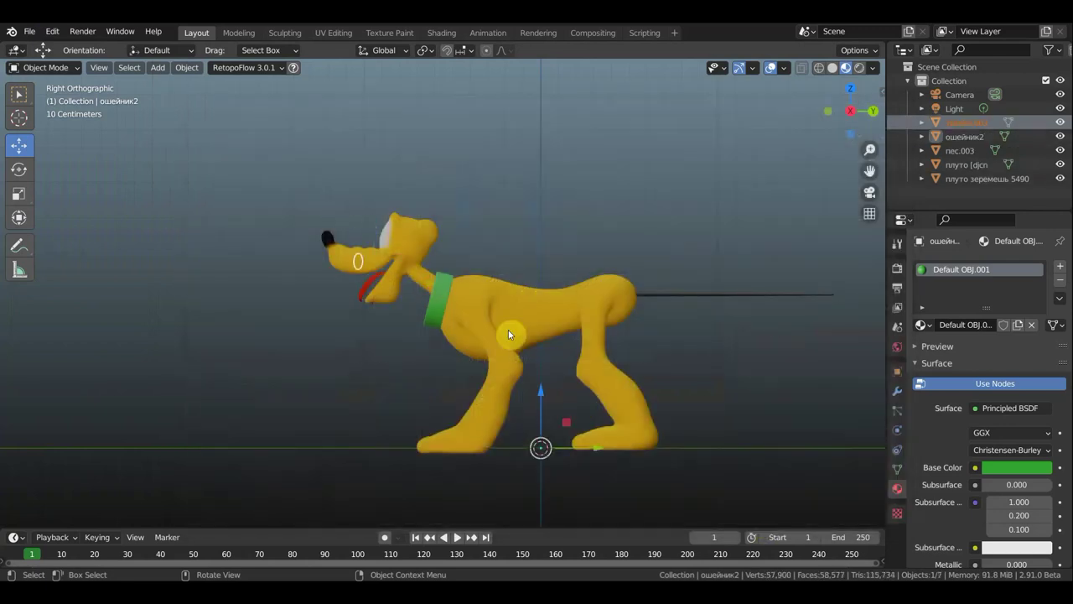
Raise the eyes and slide them along Pluto's head into place.
left_click_drag(537, 376, 538, 357)
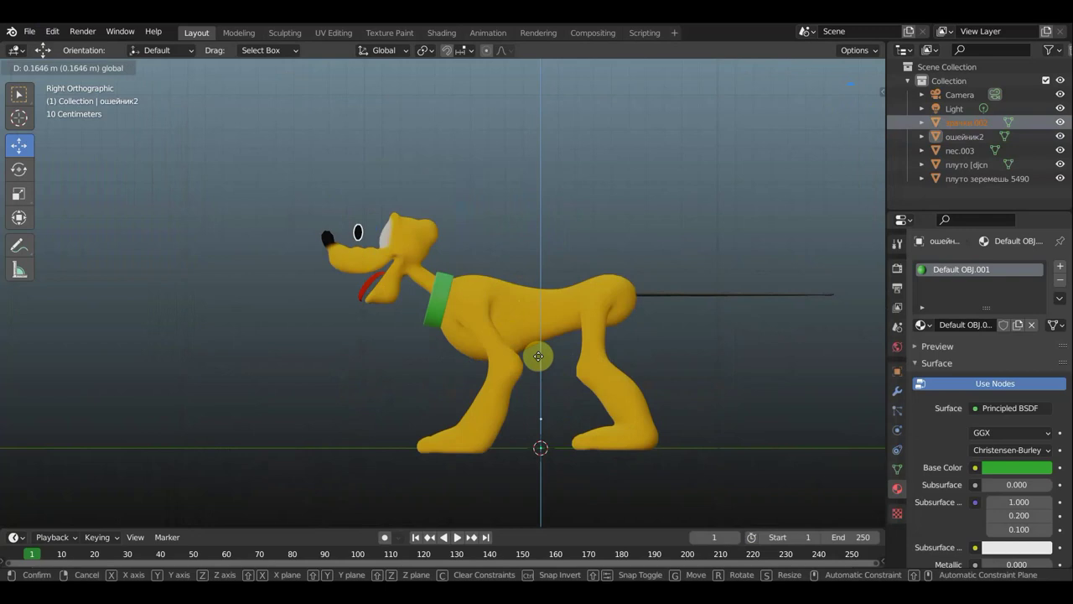
left_click(539, 356)
left_click_drag(597, 415, 617, 421)
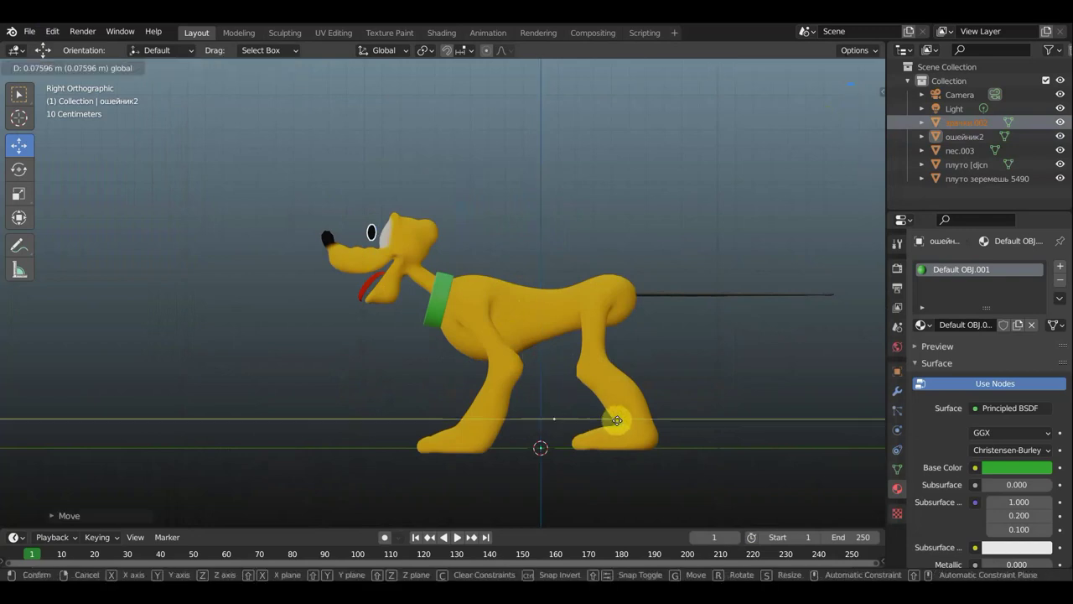
left_click(615, 424)
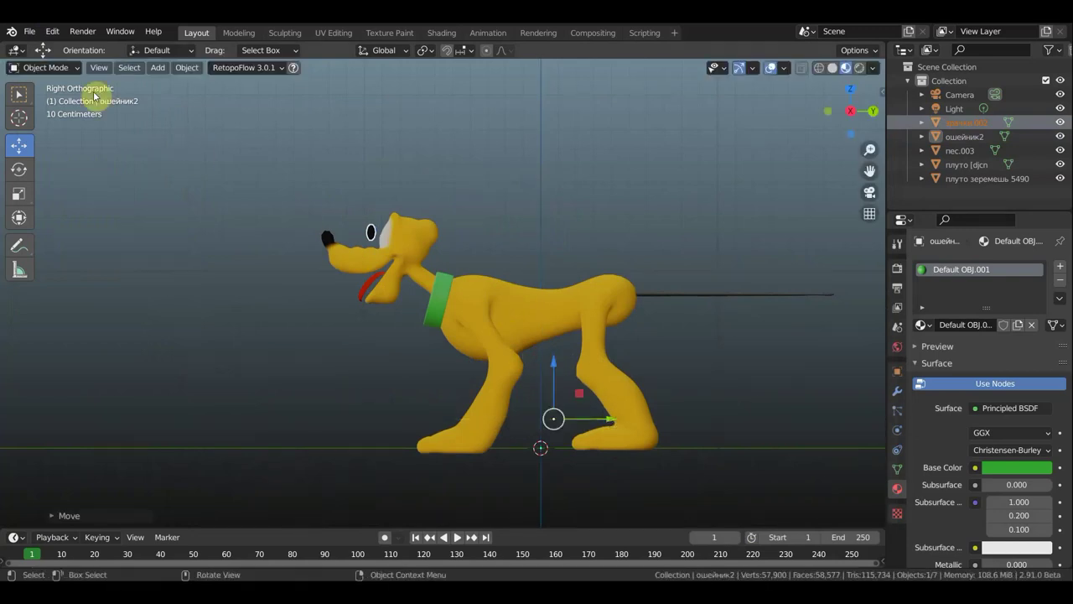
Import the ears model уши.obj as a Wavefront OBJ.
left_click(31, 35)
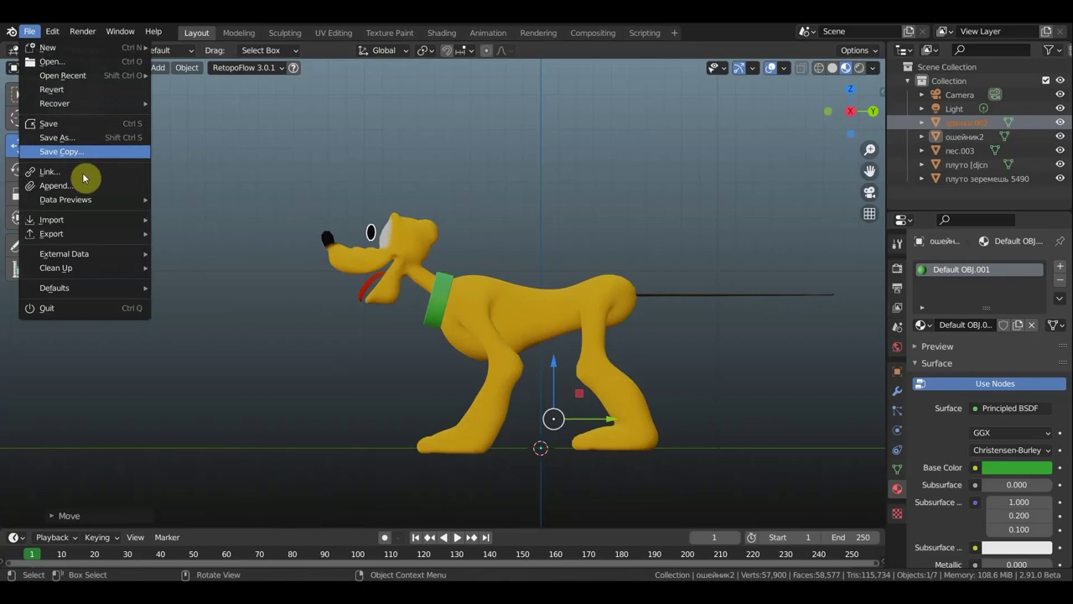
mouse_move(52, 220)
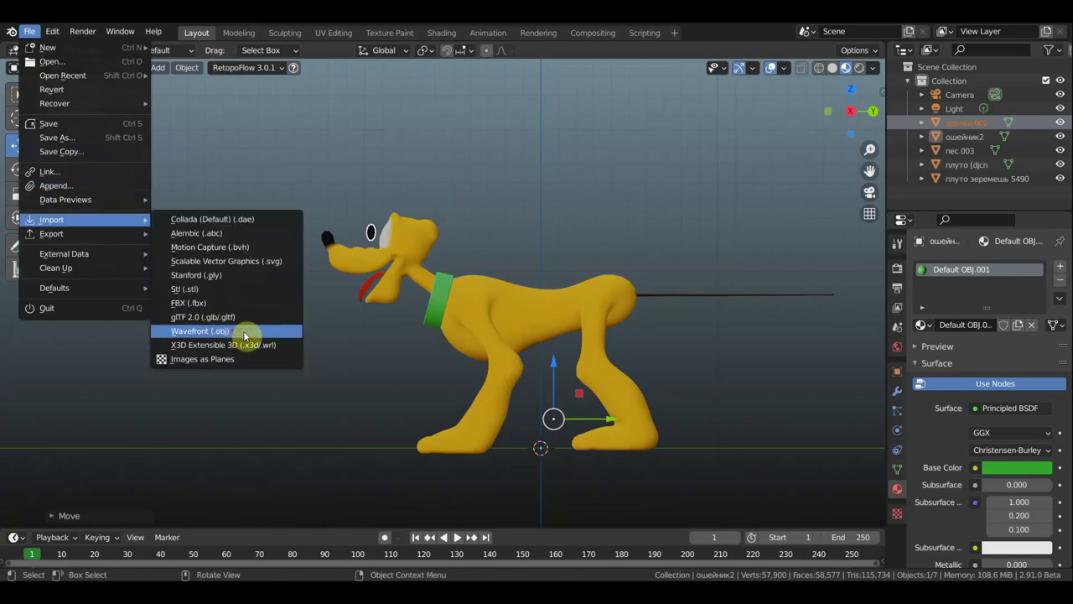
left_click(245, 334)
left_click(614, 474)
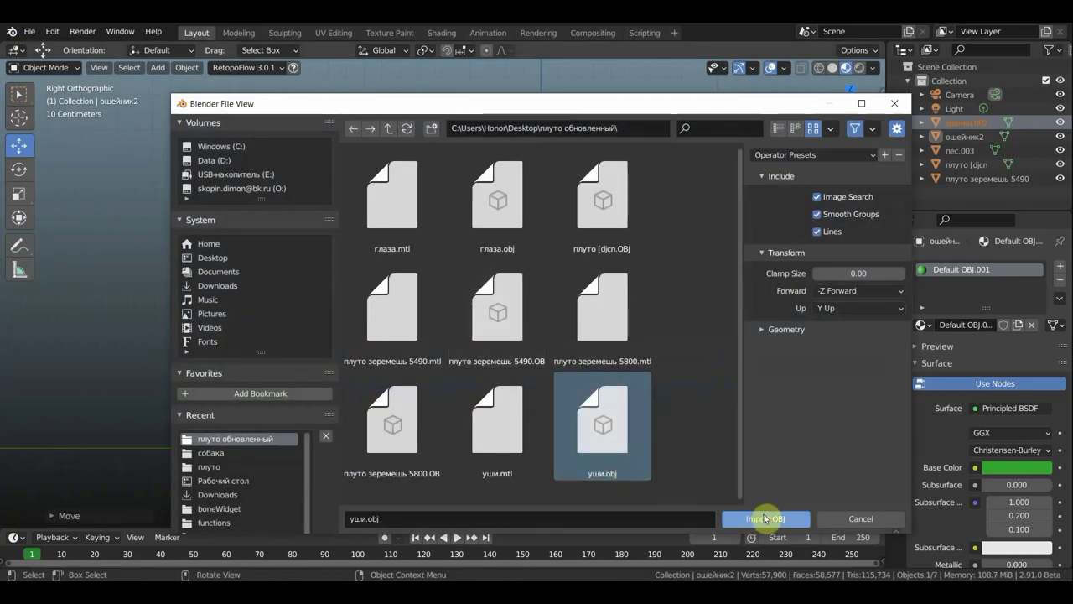
left_click(765, 518)
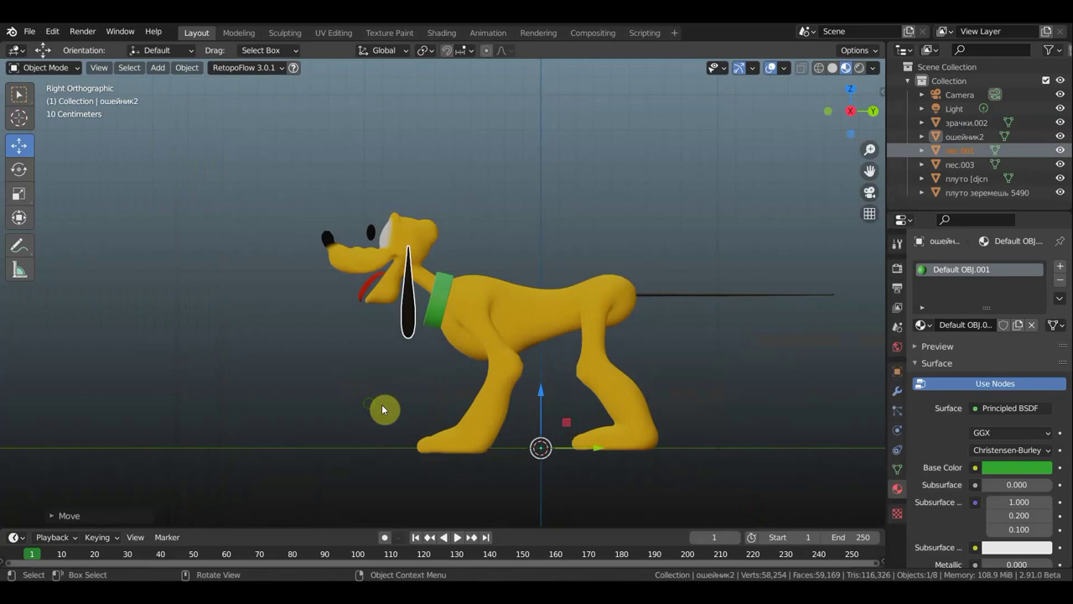
Inspect the ears from several angles, nudge them slightly, and return to the centred side view.
mouse_move(382, 409)
middle_mouse_down()
mouse_move(531, 414)
mouse_move(528, 464)
middle_mouse_up()
middle_click_drag(534, 429, 708, 109)
scroll(708, 110, "up", 3)
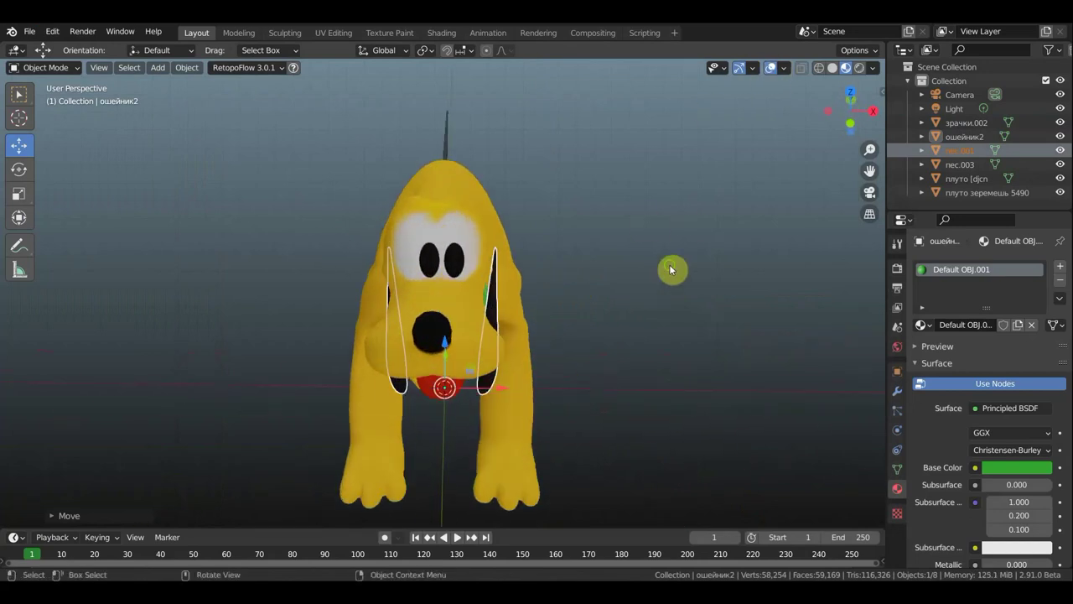
mouse_move(670, 269)
middle_mouse_down()
mouse_move(722, 237)
mouse_move(777, 233)
mouse_move(646, 223)
mouse_move(670, 214)
middle_mouse_up()
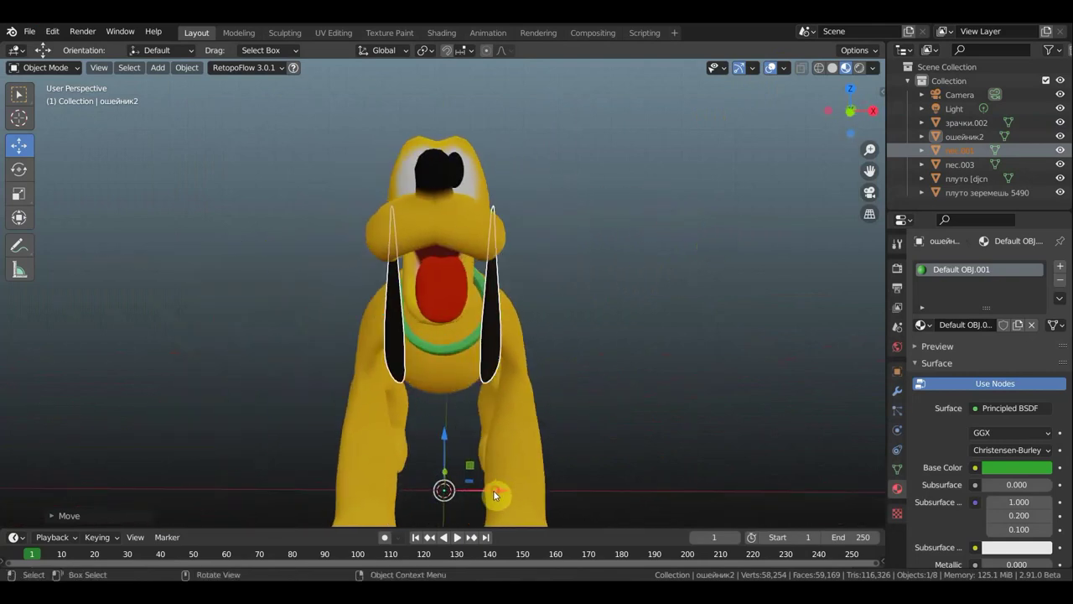
left_click_drag(495, 494, 492, 493)
mouse_move(668, 390)
middle_mouse_down()
mouse_move(743, 424)
mouse_move(725, 489)
mouse_move(702, 506)
mouse_move(525, 498)
mouse_move(355, 425)
mouse_move(506, 382)
mouse_move(668, 391)
middle_mouse_up()
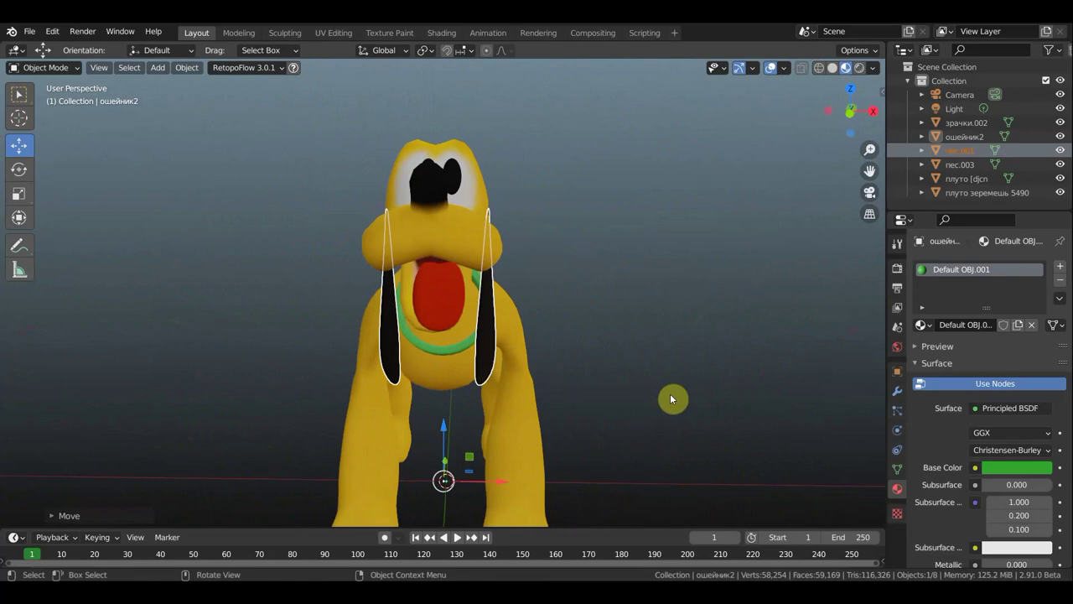
key("KP_2")
key("KP_3")
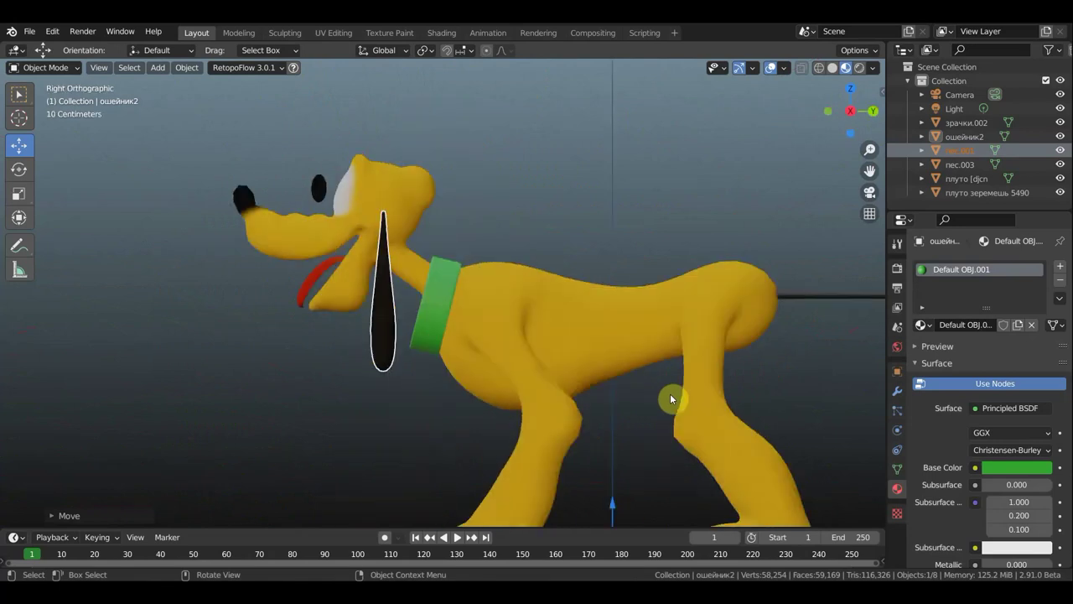
scroll(520, 290, "down", 2)
scroll(507, 268, "down", 1)
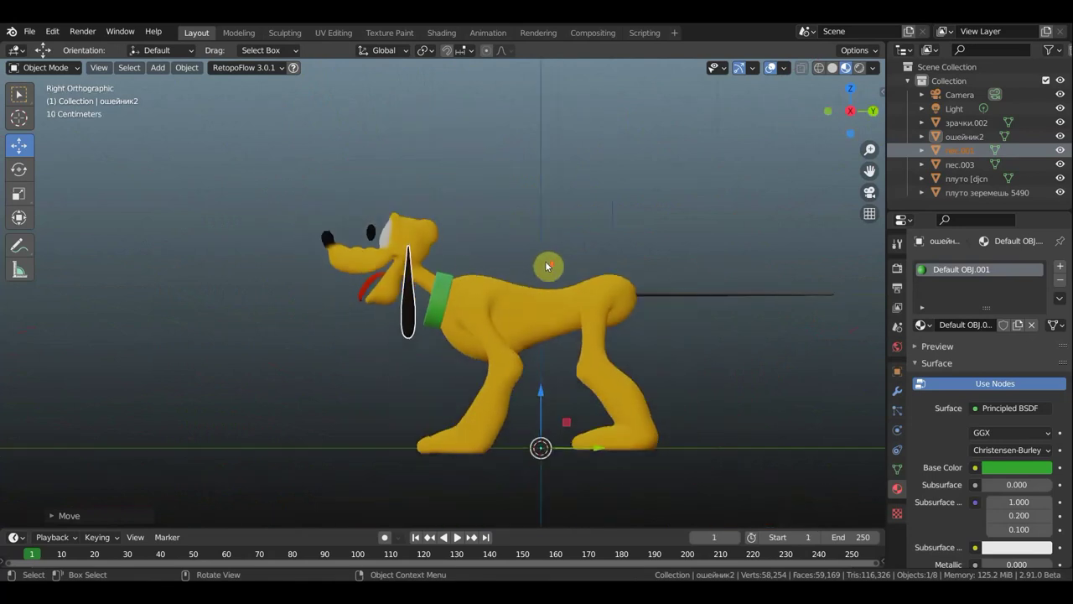
middle_click_drag(551, 246, 364, 239, "shift")
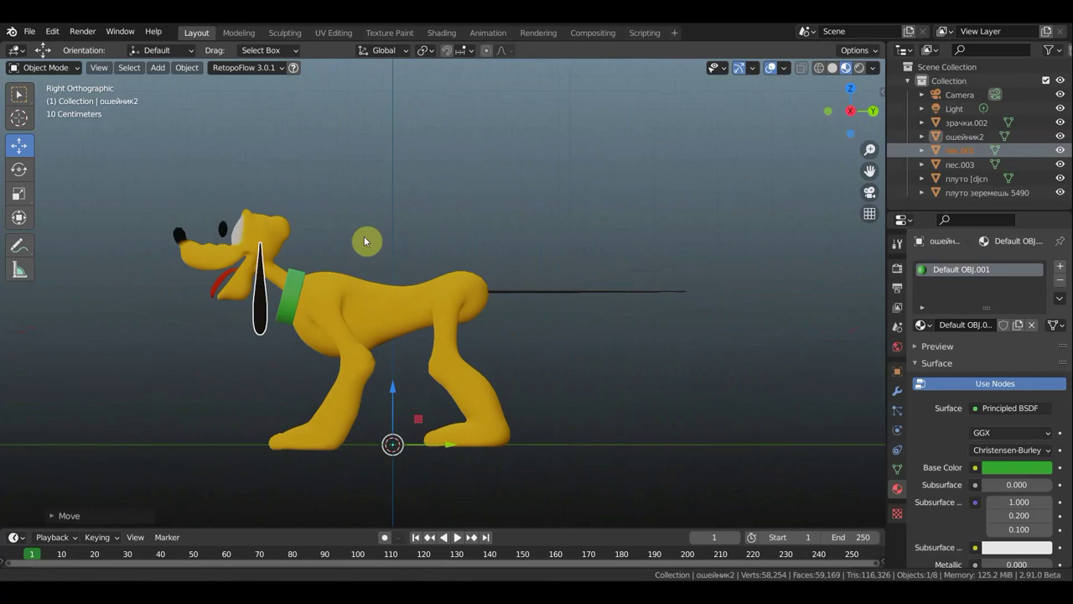
Lower the tail's Base Color value to about 0.069, nearly black.
left_click(498, 290)
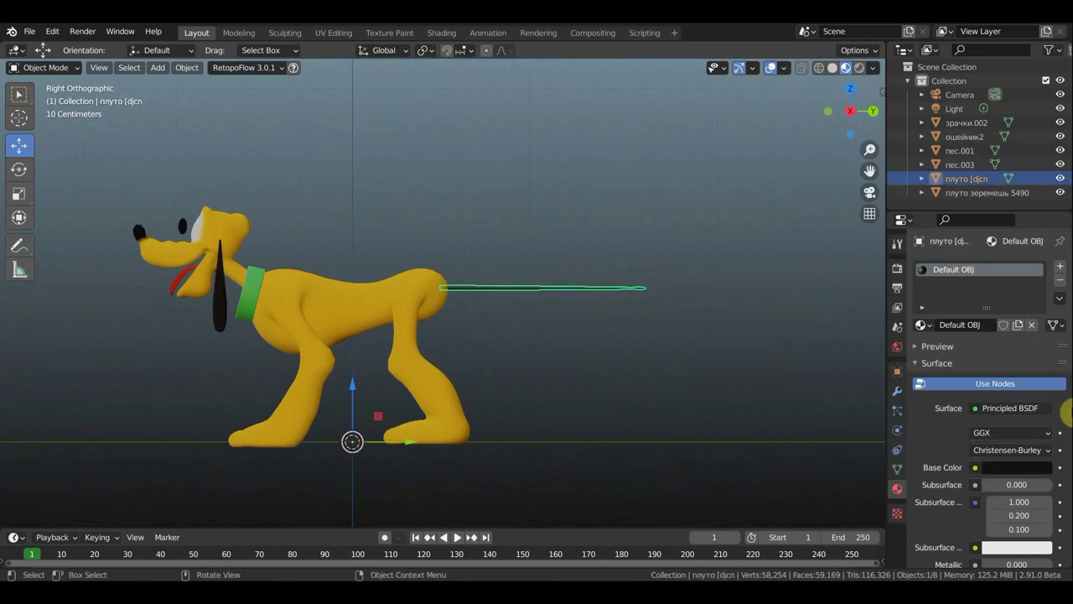
left_click(1015, 469)
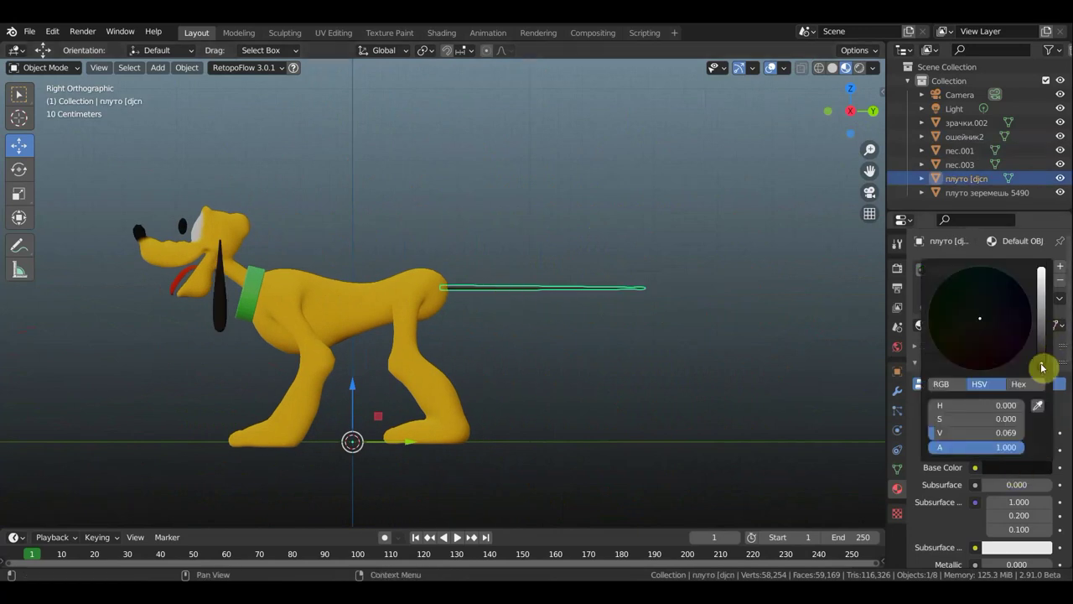
left_click_drag(1041, 366, 1042, 370)
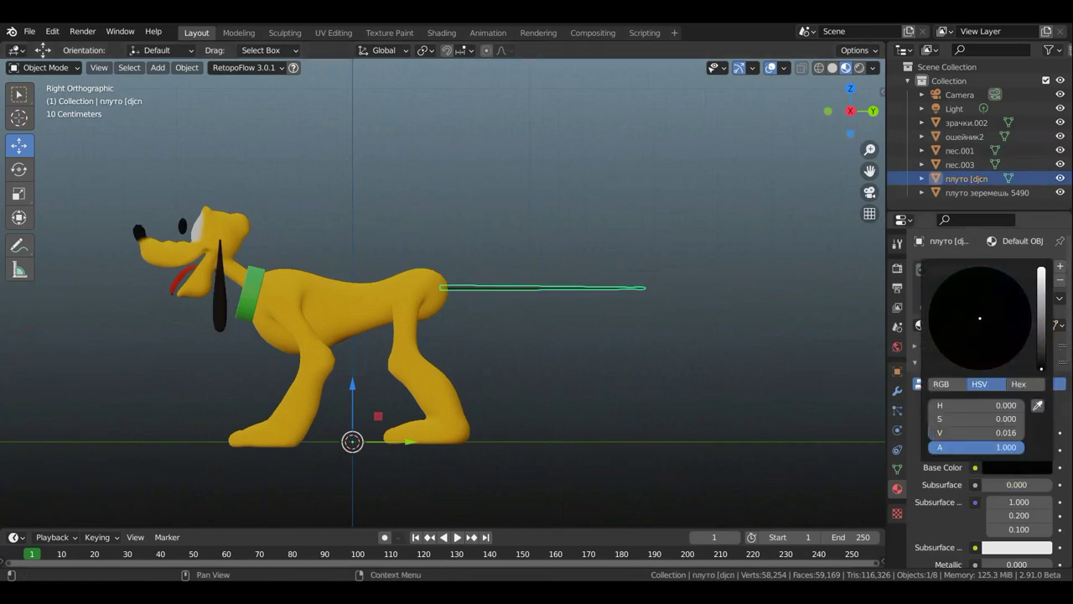
left_click(745, 381)
scroll(677, 373, "up", 3)
scroll(678, 373, "down", 5)
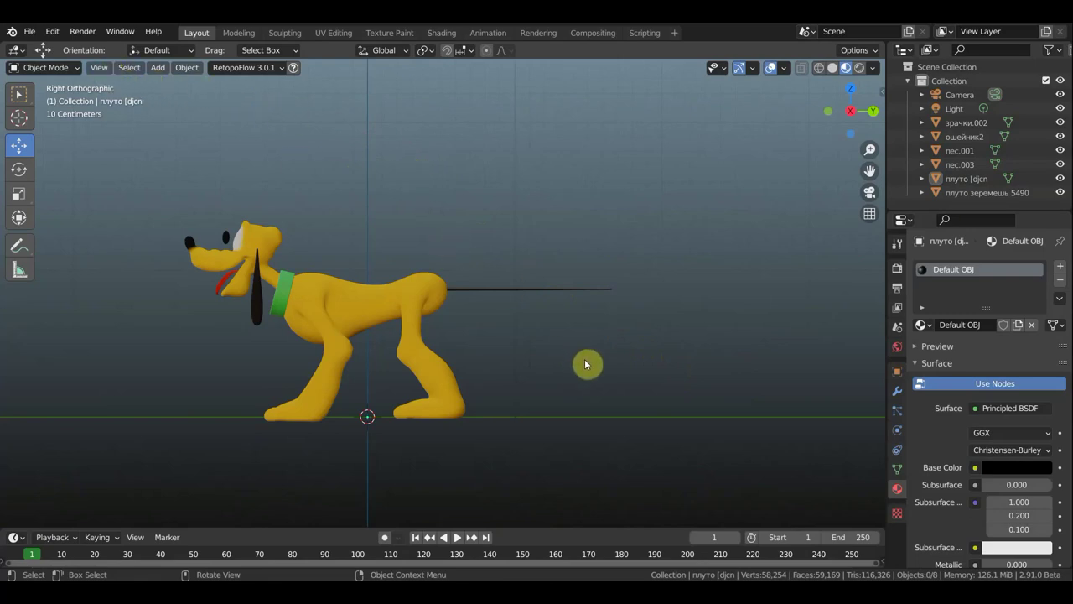
Scale the tail up slightly and set its origin to its own geometry.
left_click(568, 290)
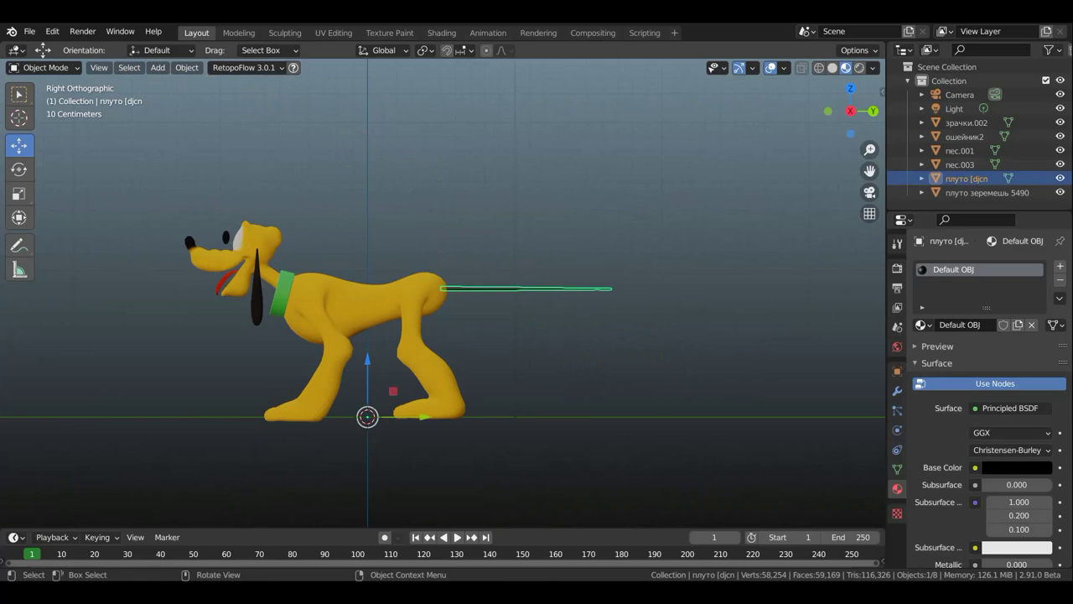
key("s")
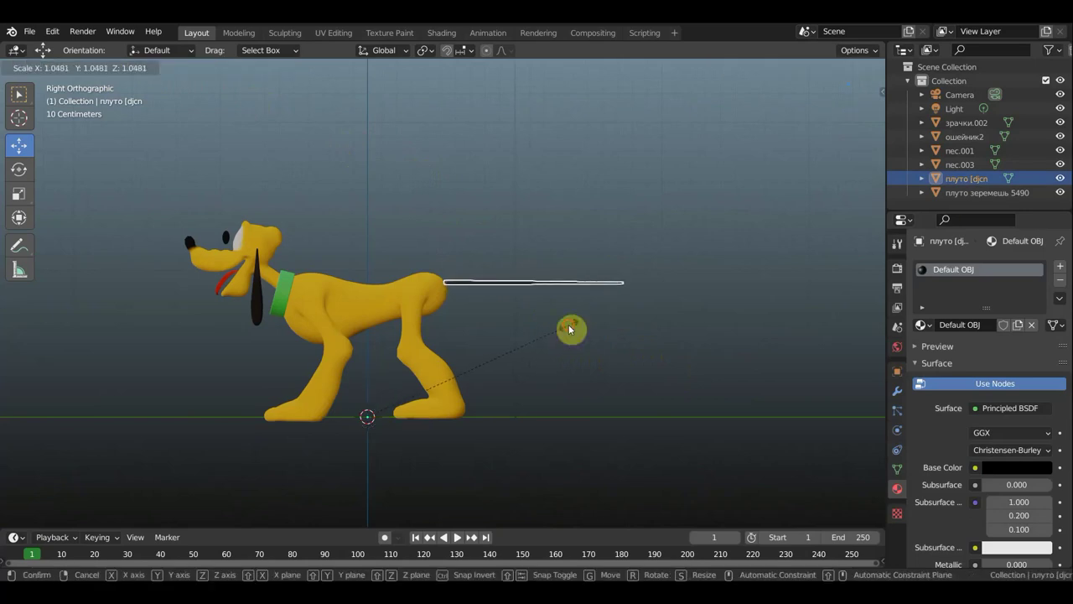
left_click(568, 325)
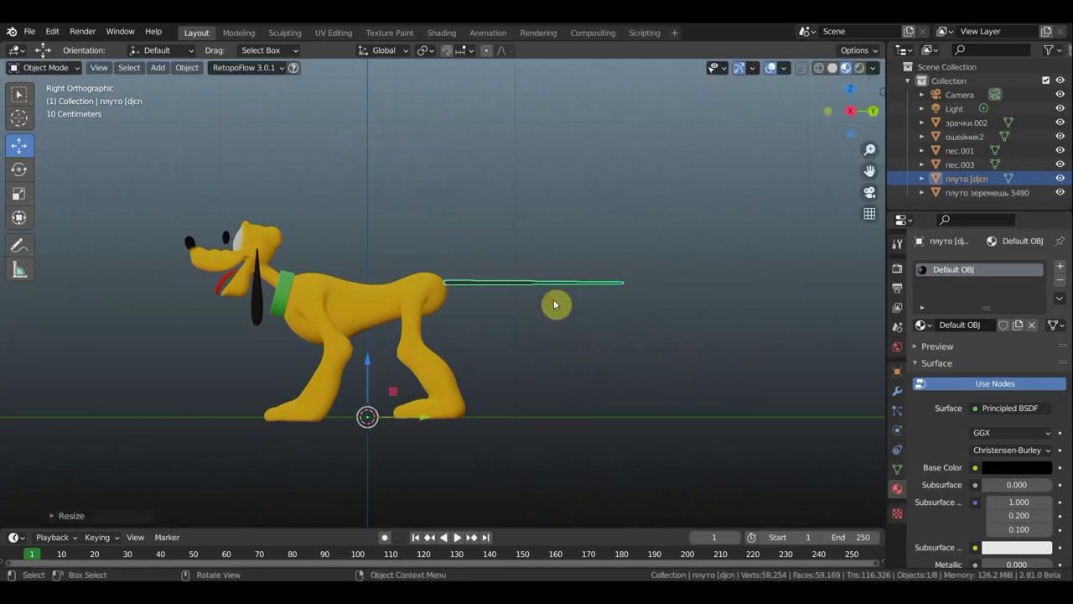
left_click(187, 68)
mouse_move(209, 97)
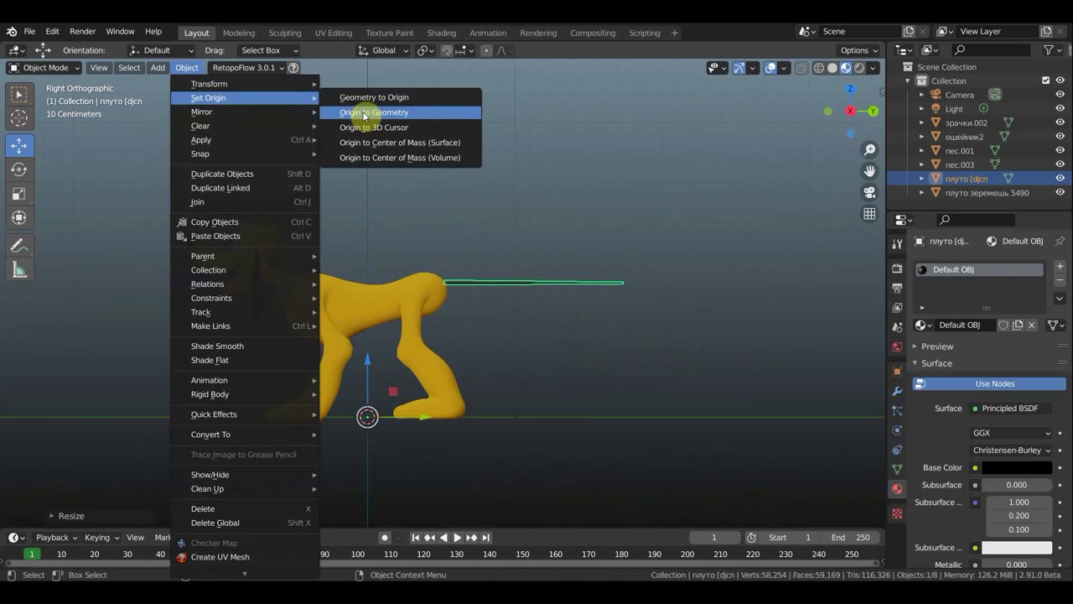
left_click(374, 113)
Shift the tail slightly along the body and view it from above and behind.
left_click_drag(597, 285, 591, 287)
left_click(610, 233)
scroll(600, 241, "up", 2)
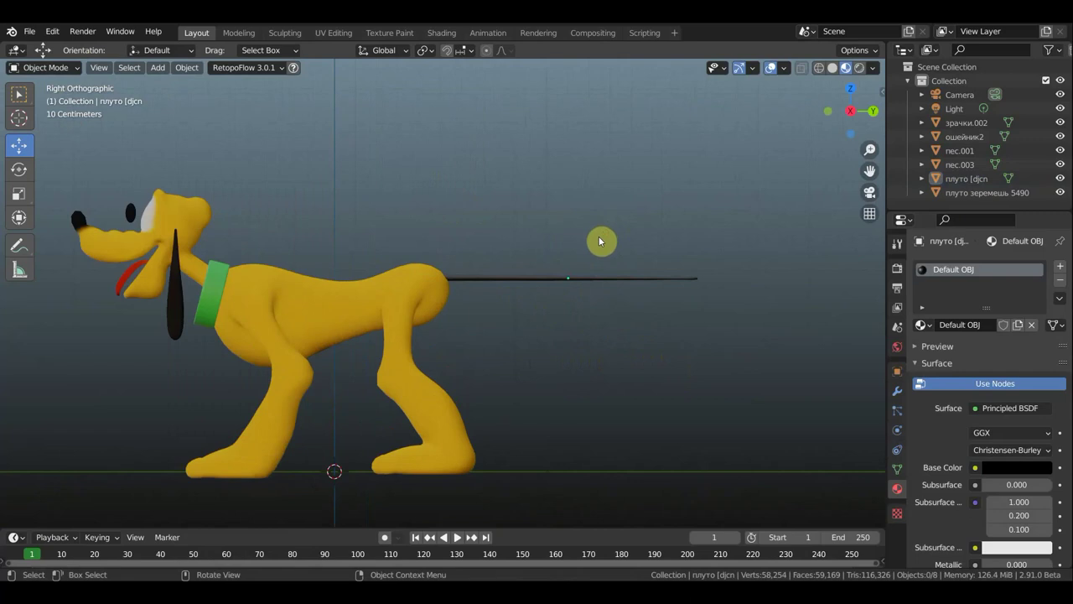
mouse_move(593, 243)
middle_mouse_down()
mouse_move(387, 408)
mouse_move(462, 388)
mouse_move(556, 302)
mouse_move(539, 309)
mouse_move(623, 342)
middle_mouse_up()
scroll(520, 309, "down", 2)
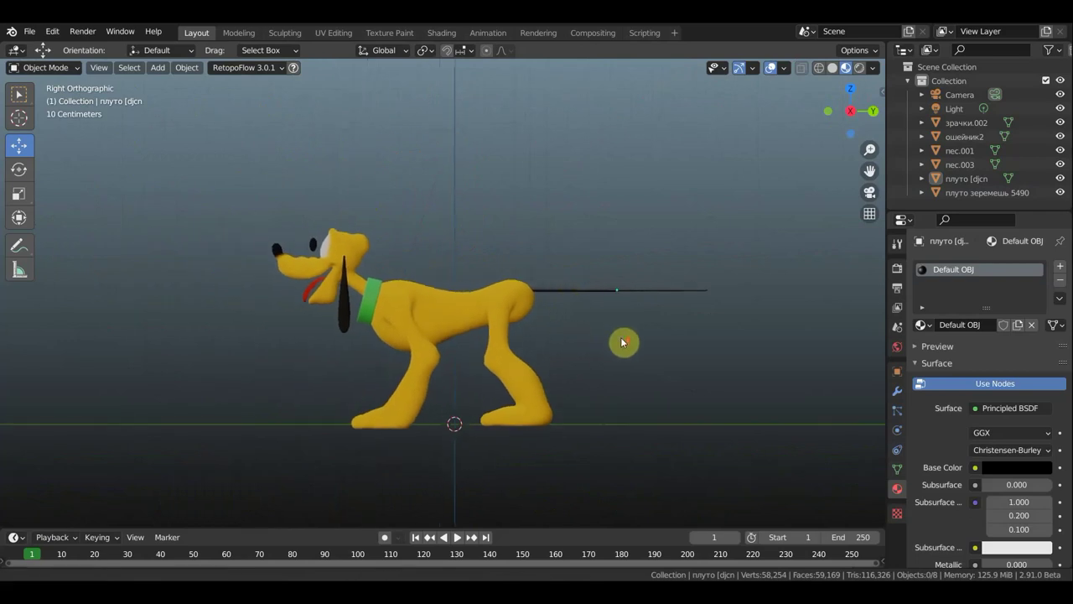
Select the tail, body and ears object пес.001, then join them with Ctrl+J.
left_click(566, 291)
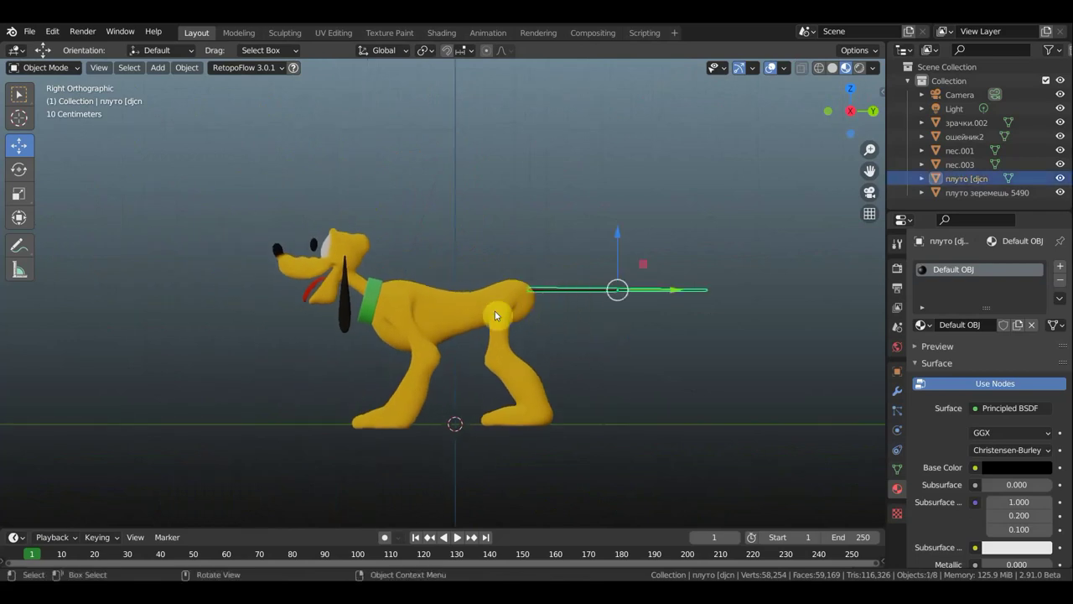
left_click(458, 310, "shift")
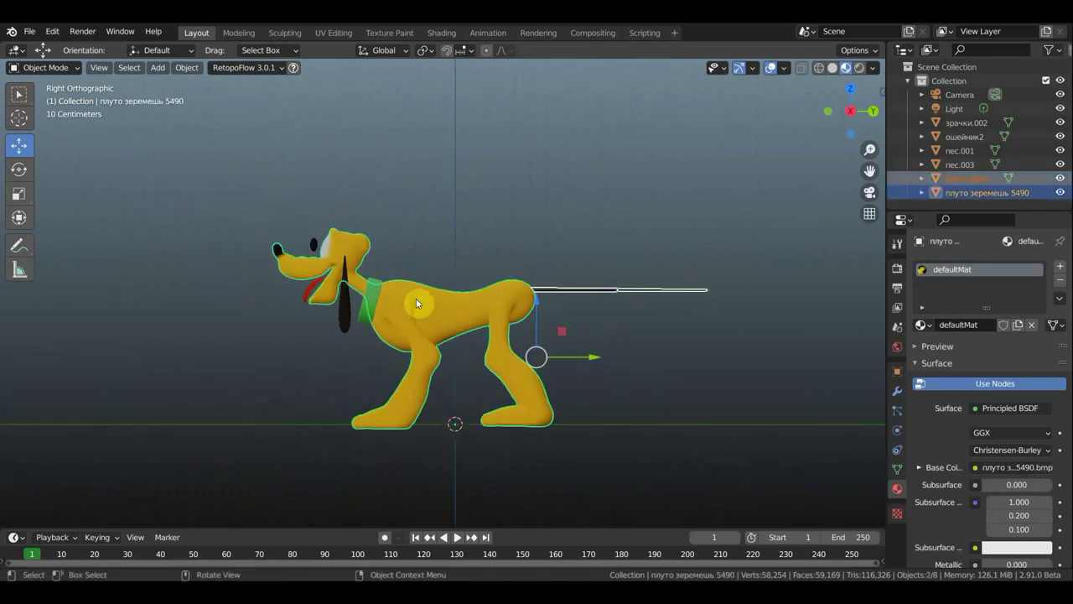
left_click(345, 313, "shift")
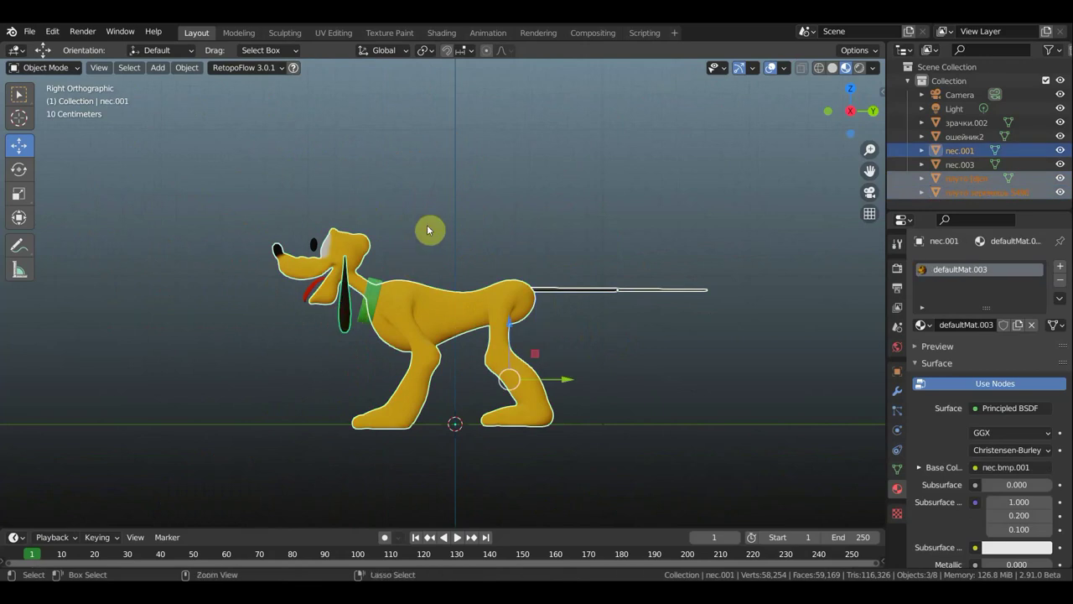
key("ctrl+j")
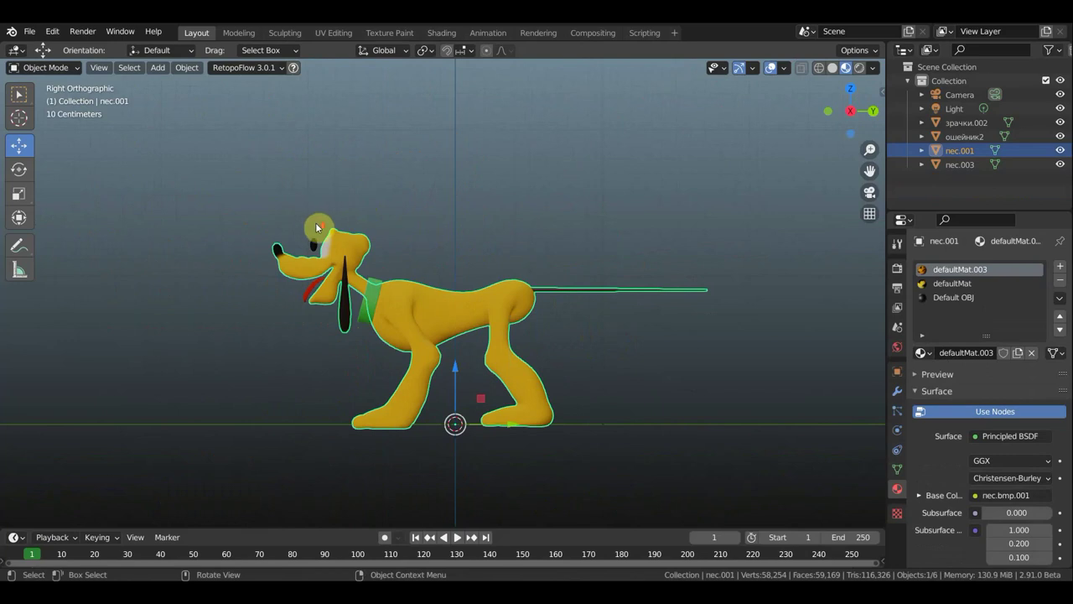
scroll(327, 213, "up", 2)
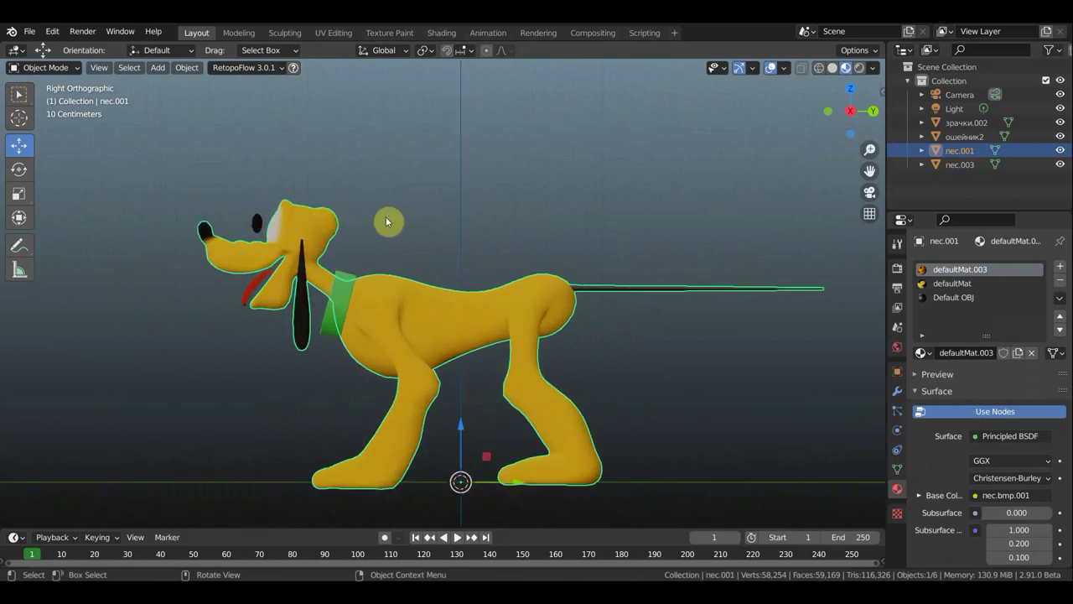
Check the dog in front and top views, then orbit behind it and around to its side.
key("KP_1")
scroll(475, 231, "down", 1)
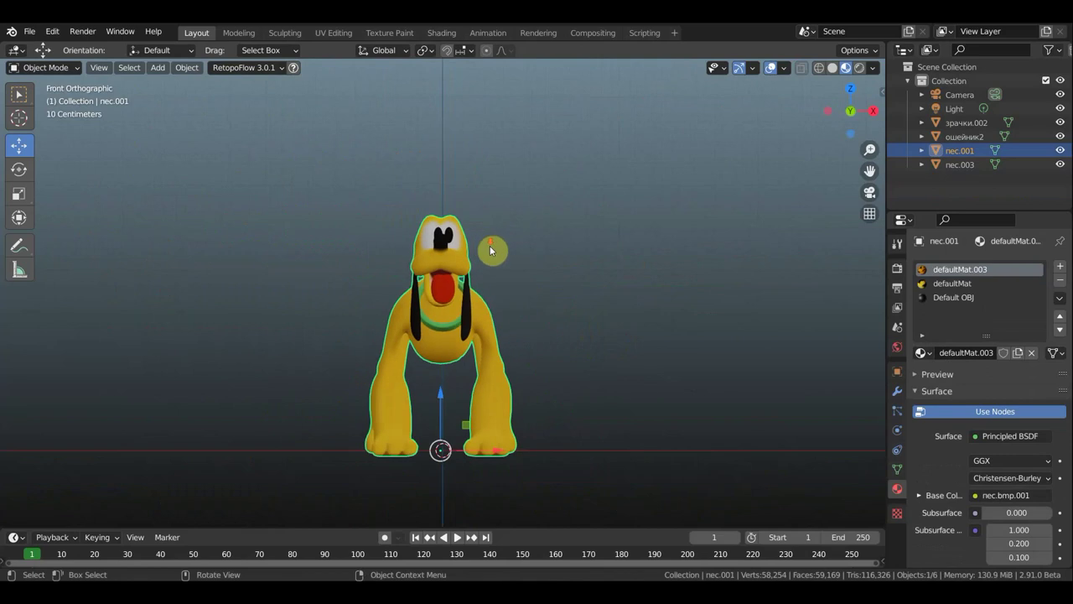
key("KP_7")
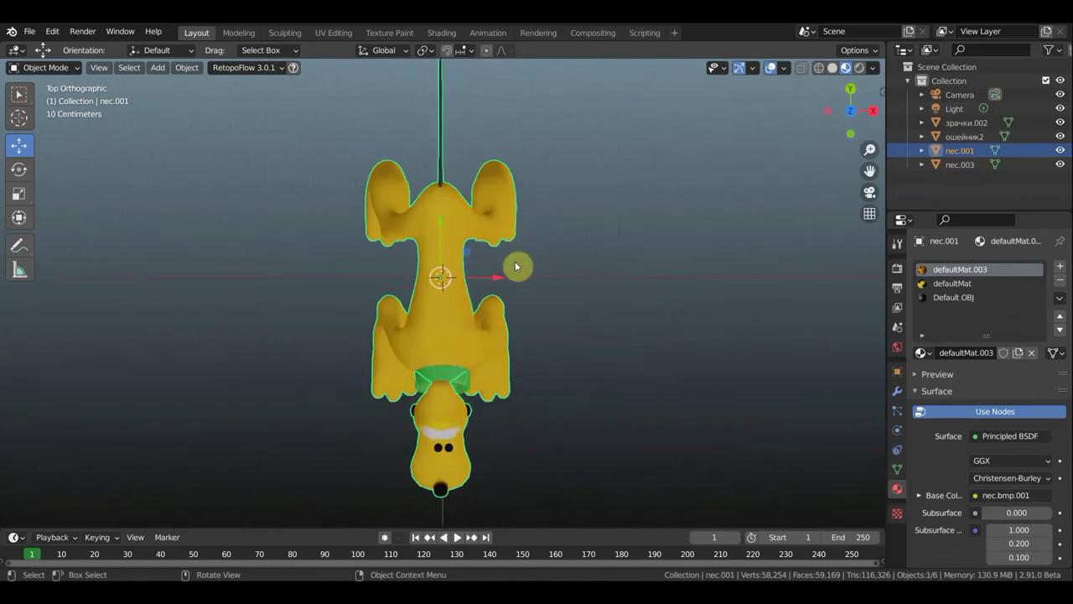
key("KP_1")
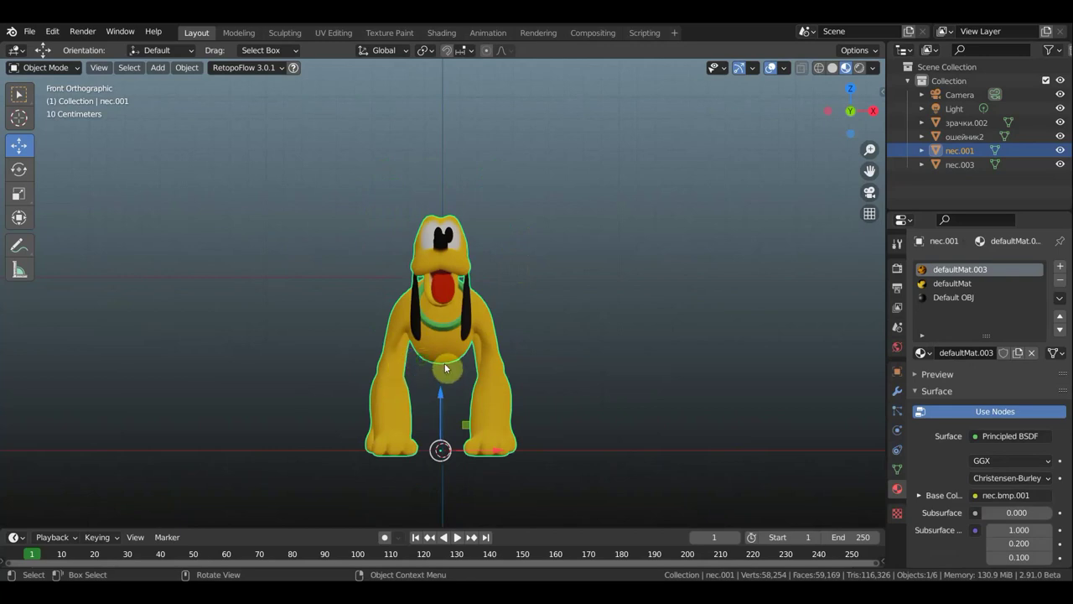
middle_click_drag(445, 363, 684, 361)
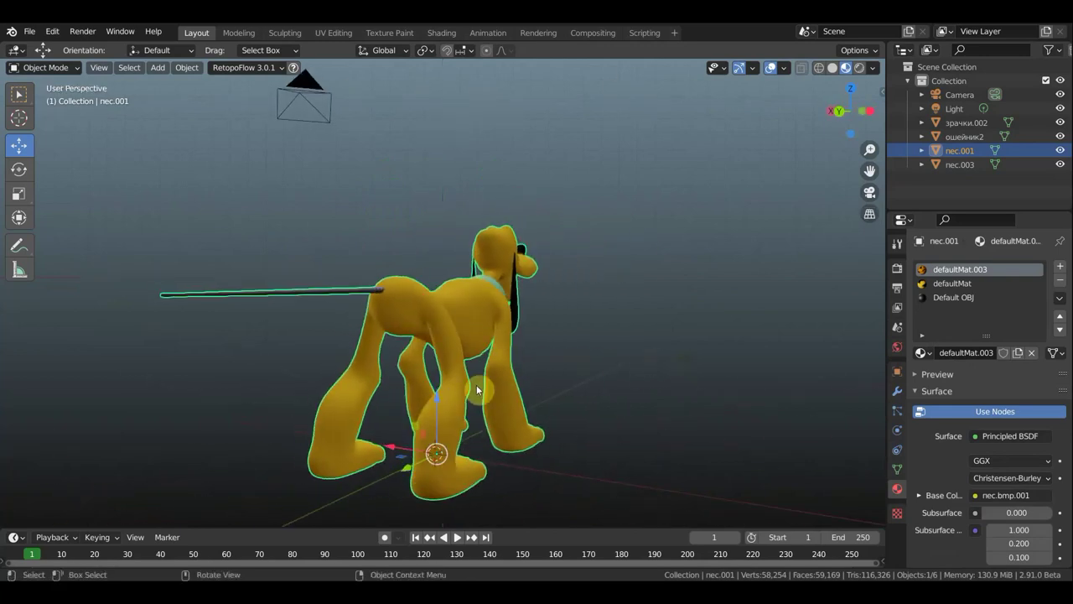
mouse_move(588, 373)
middle_mouse_down()
mouse_move(647, 364)
mouse_move(626, 378)
mouse_move(501, 371)
middle_mouse_up()
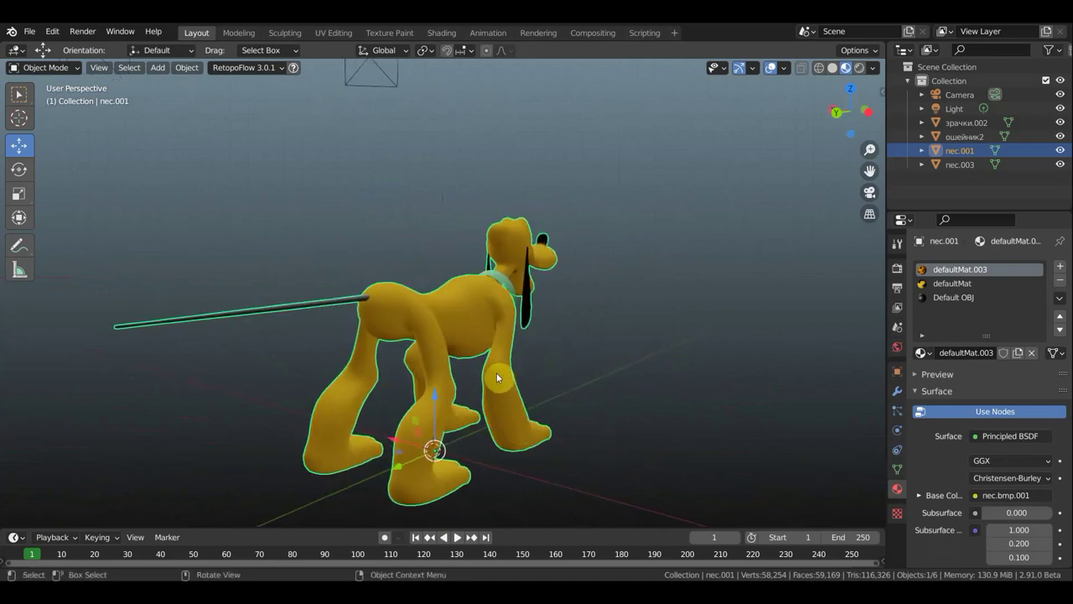
mouse_move(585, 407)
middle_mouse_down()
mouse_move(611, 422)
mouse_move(601, 438)
mouse_move(315, 407)
mouse_move(289, 382)
mouse_move(226, 369)
mouse_move(206, 341)
mouse_move(84, 352)
middle_mouse_up()
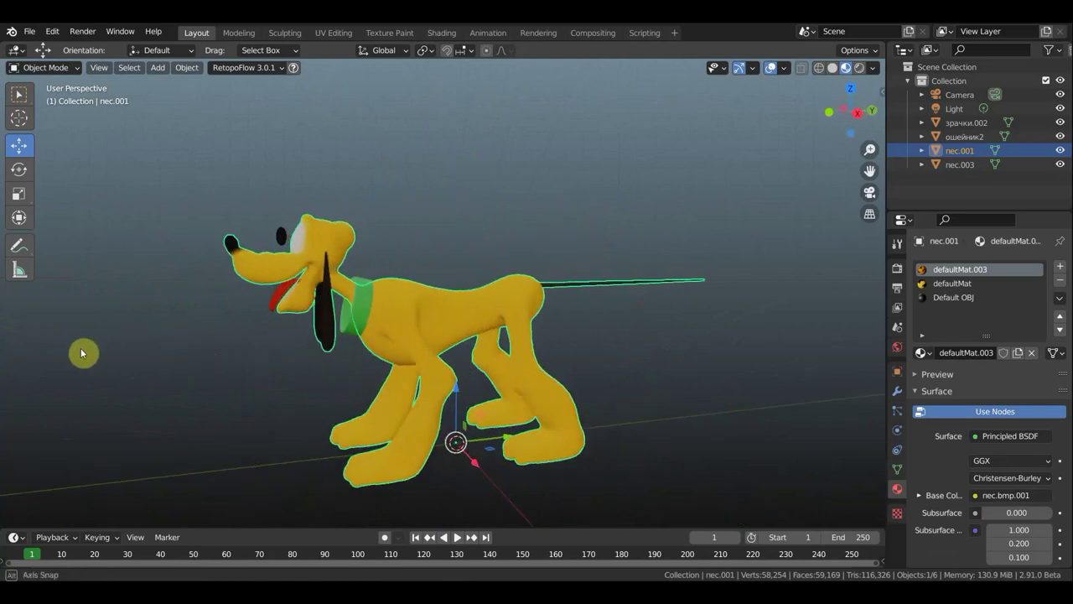
mouse_move(273, 384)
middle_mouse_down()
mouse_move(427, 380)
mouse_move(440, 383)
mouse_move(443, 406)
mouse_move(442, 371)
middle_mouse_up()
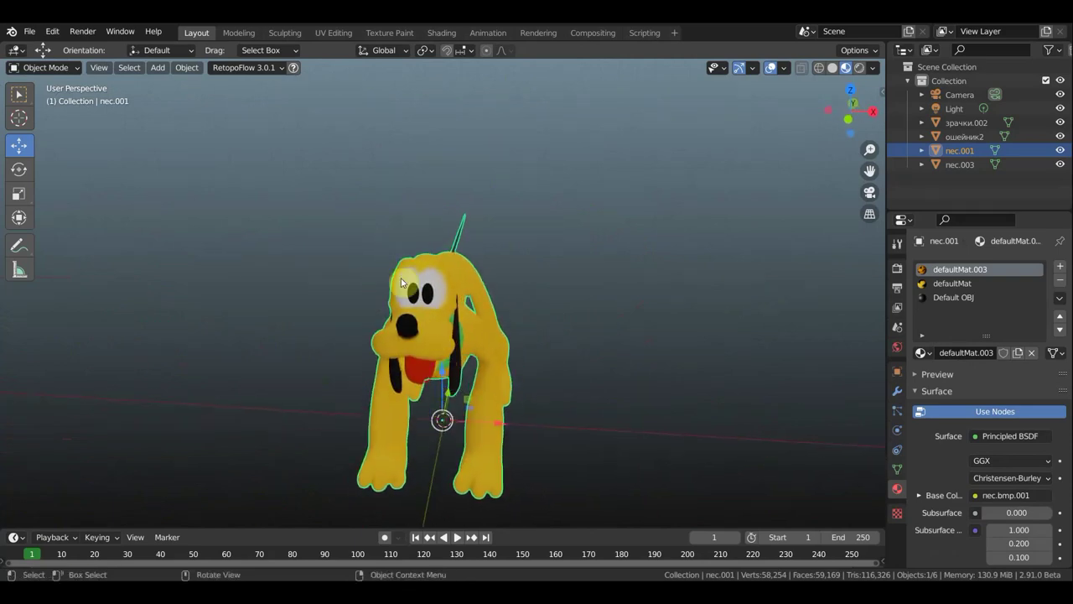
Orbit through three-quarter views, then settle on a zoomed-out, panned flat side view.
mouse_move(538, 325)
middle_mouse_down()
mouse_move(455, 307)
mouse_move(332, 253)
mouse_move(180, 240)
middle_mouse_up()
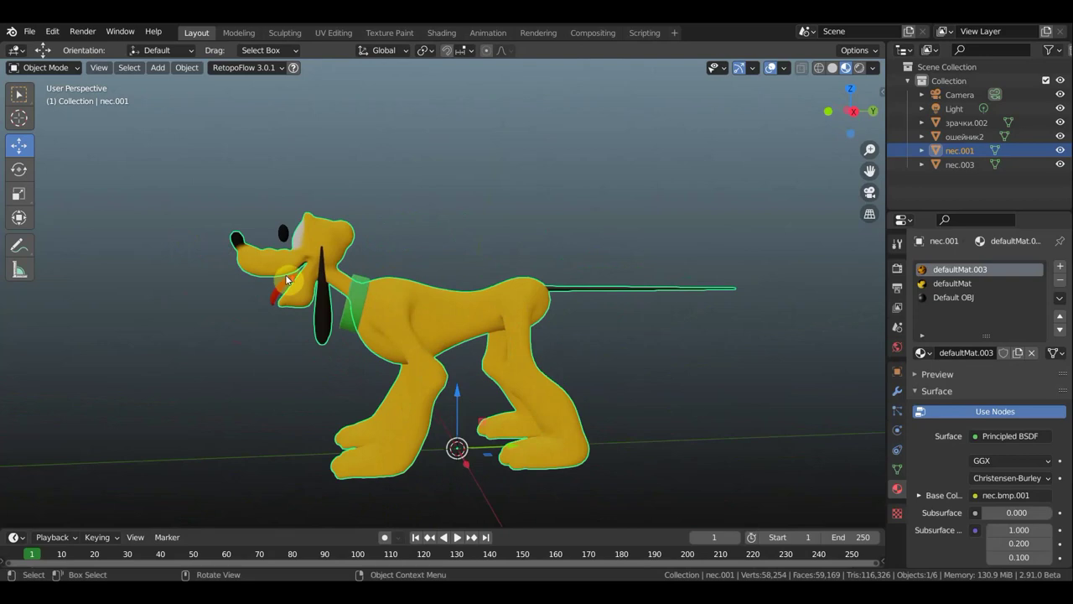
scroll(337, 219, "up", 5)
mouse_move(338, 219)
middle_mouse_down()
mouse_move(611, 252)
mouse_move(380, 310)
middle_mouse_up()
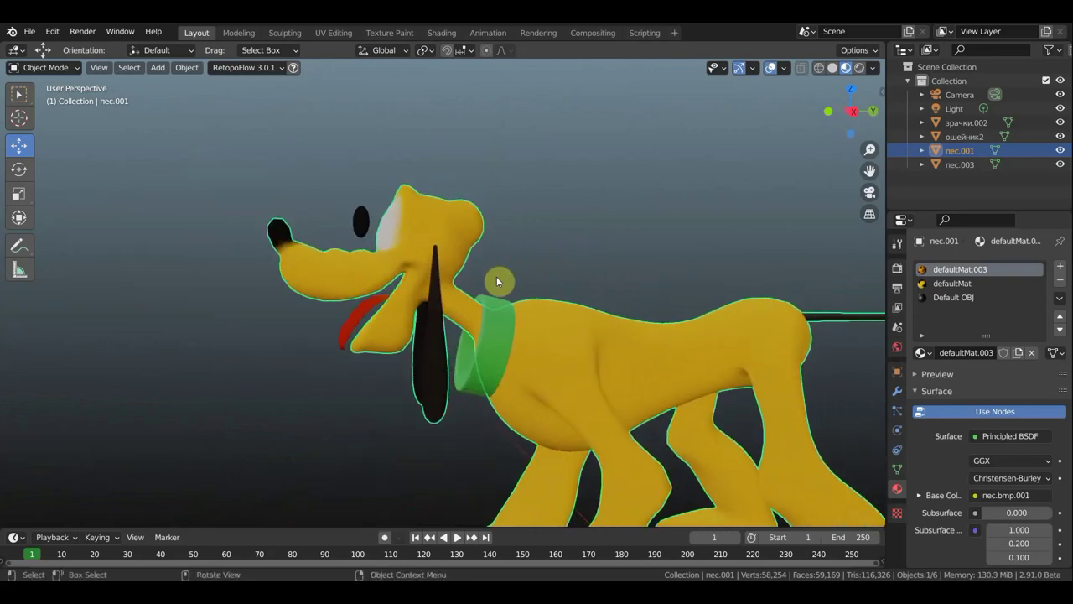
key("KP_3")
scroll(536, 273, "down", 2)
scroll(579, 256, "down", 1)
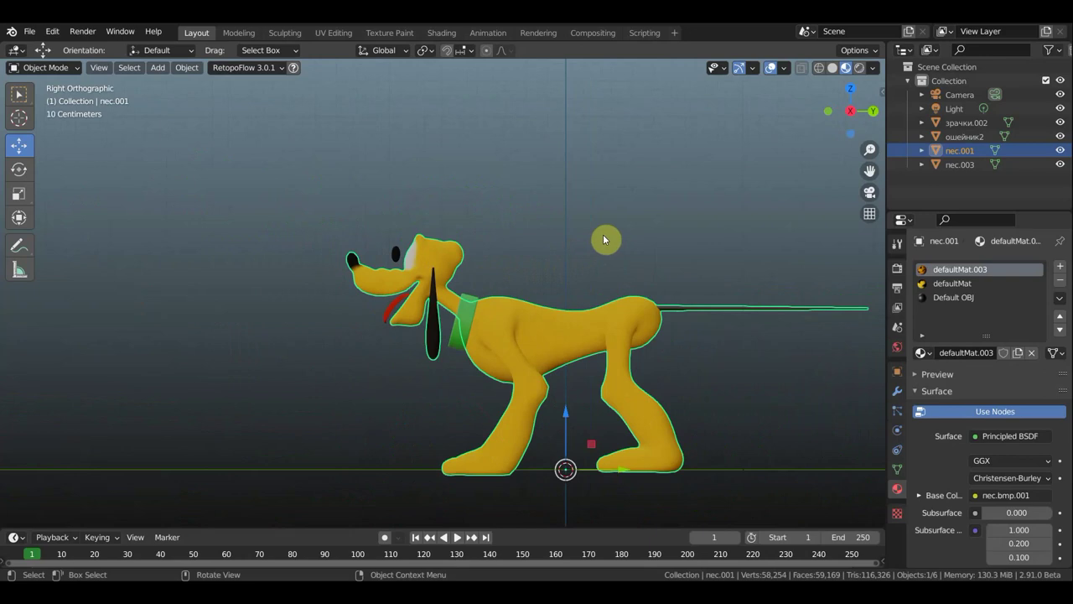
middle_click_drag(587, 232, 523, 234, "shift")
In front view, add a single-bone armature, switch to Solid shading, and select the dog mesh.
key("KP_1")
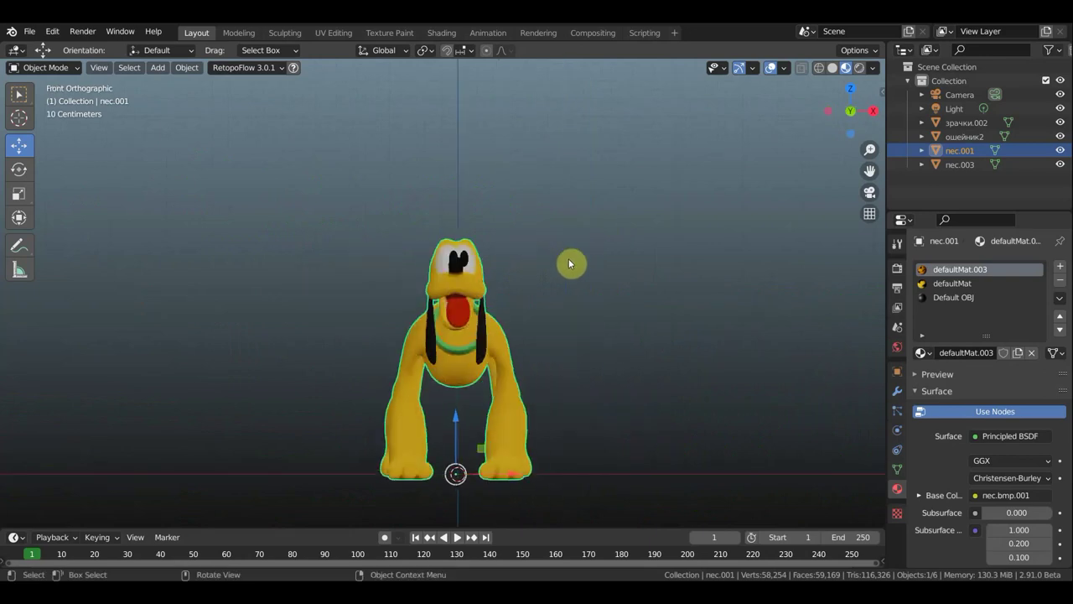
key("shift+a")
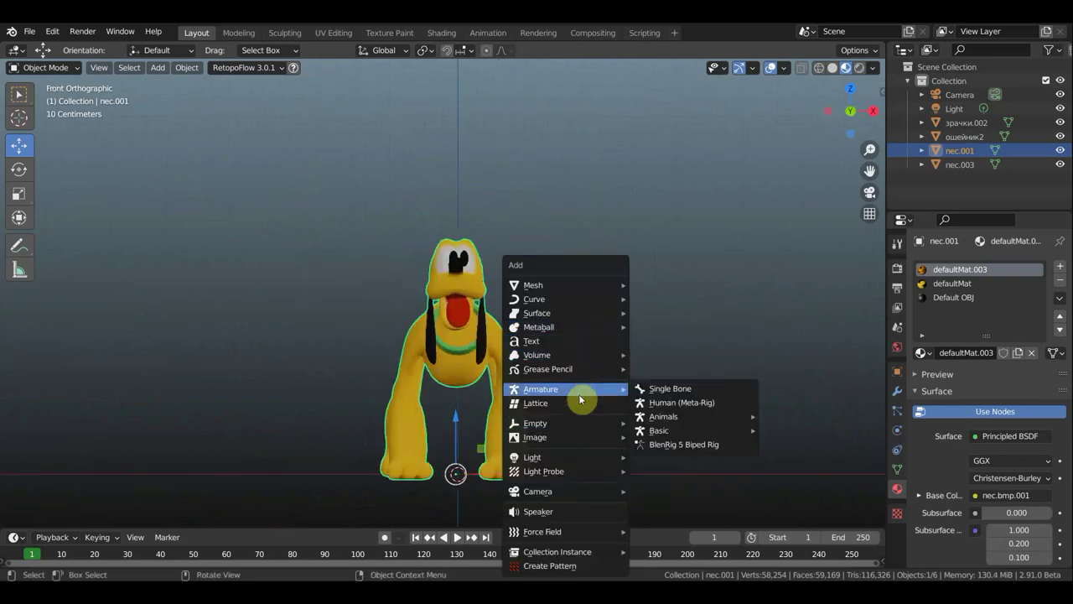
left_click(684, 388)
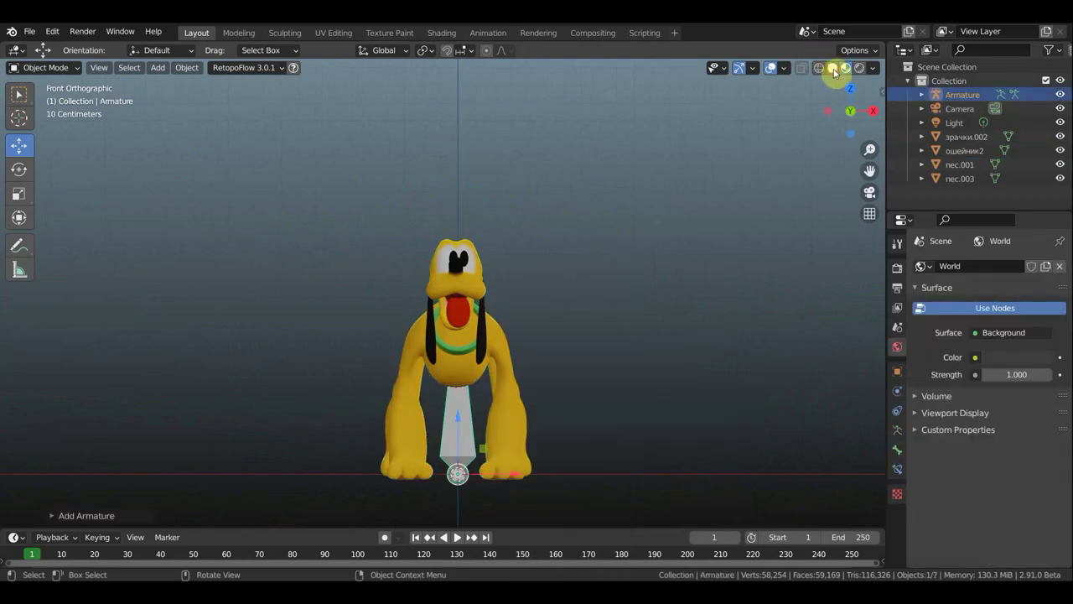
left_click(833, 67)
scroll(599, 426, "up", 2)
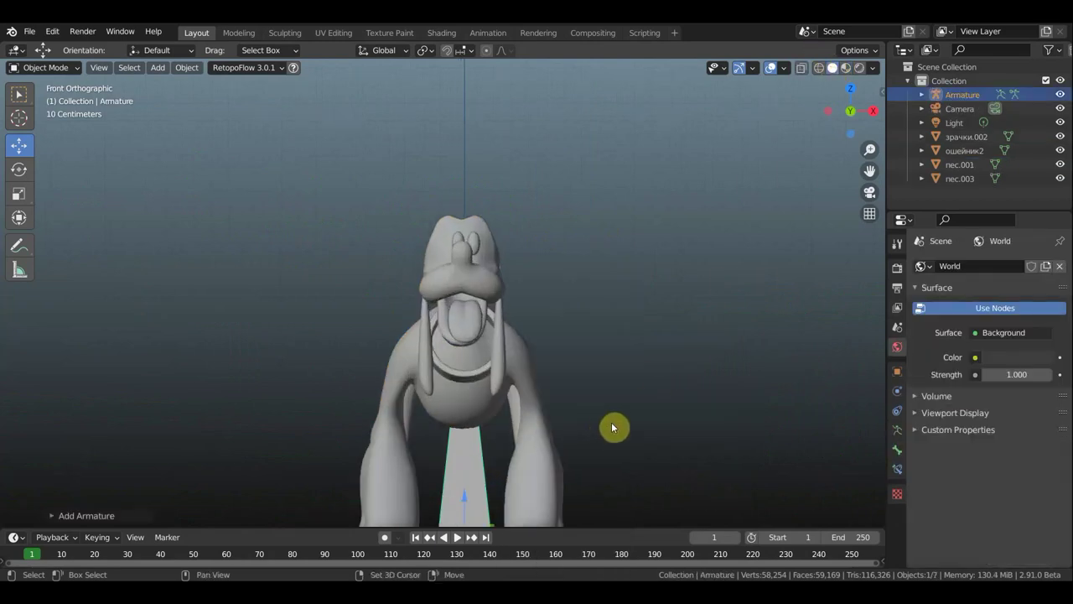
middle_click_drag(591, 274, 575, 185, "shift")
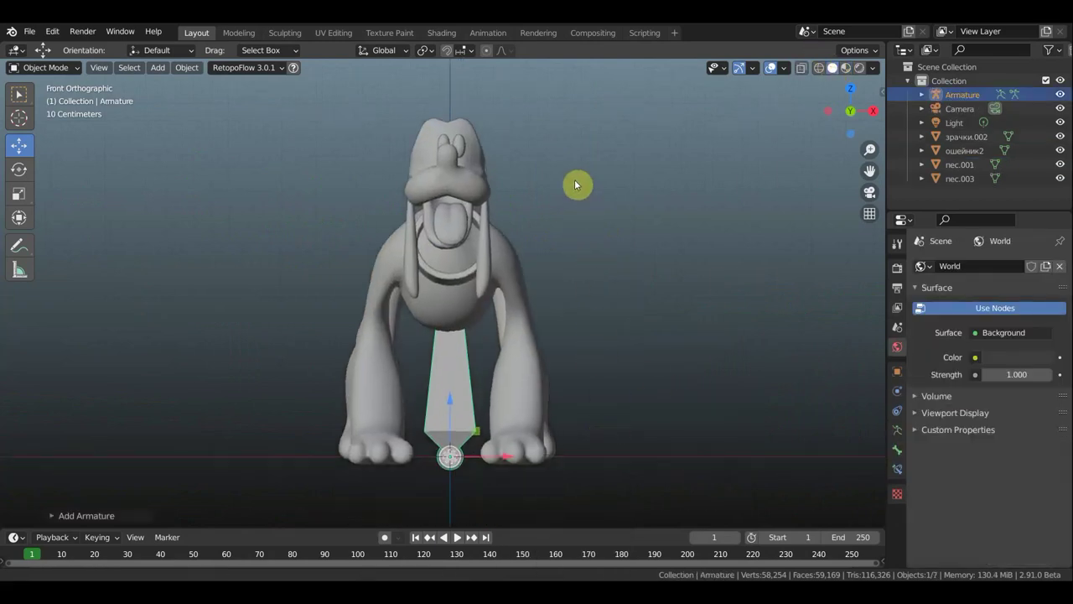
left_click(474, 151)
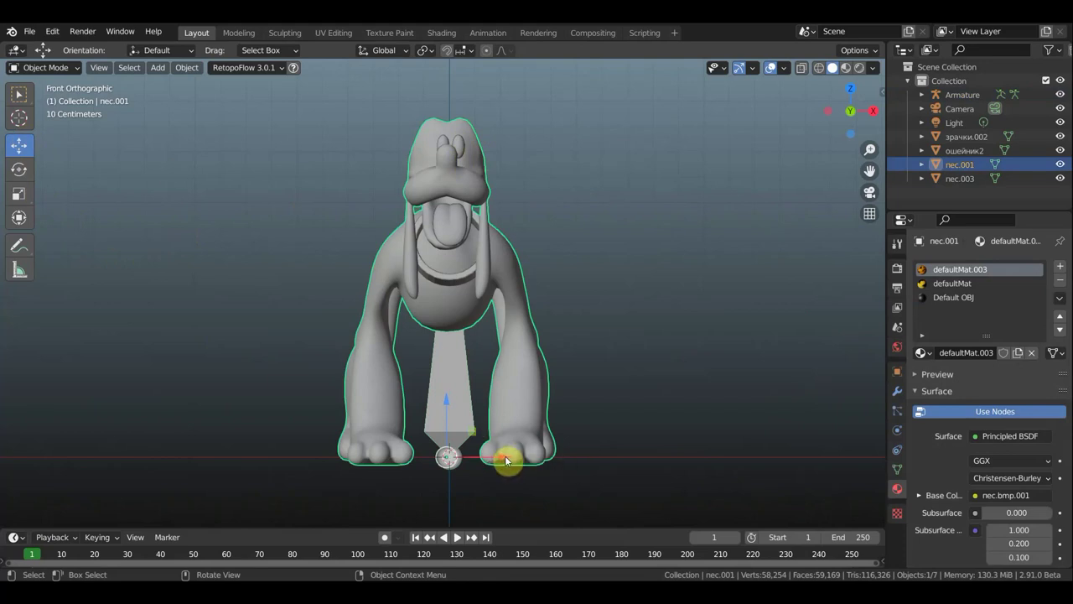
Raise the dog body, its second mesh and the eye pupils slightly, checking side and front views.
left_click_drag(504, 461, 510, 457)
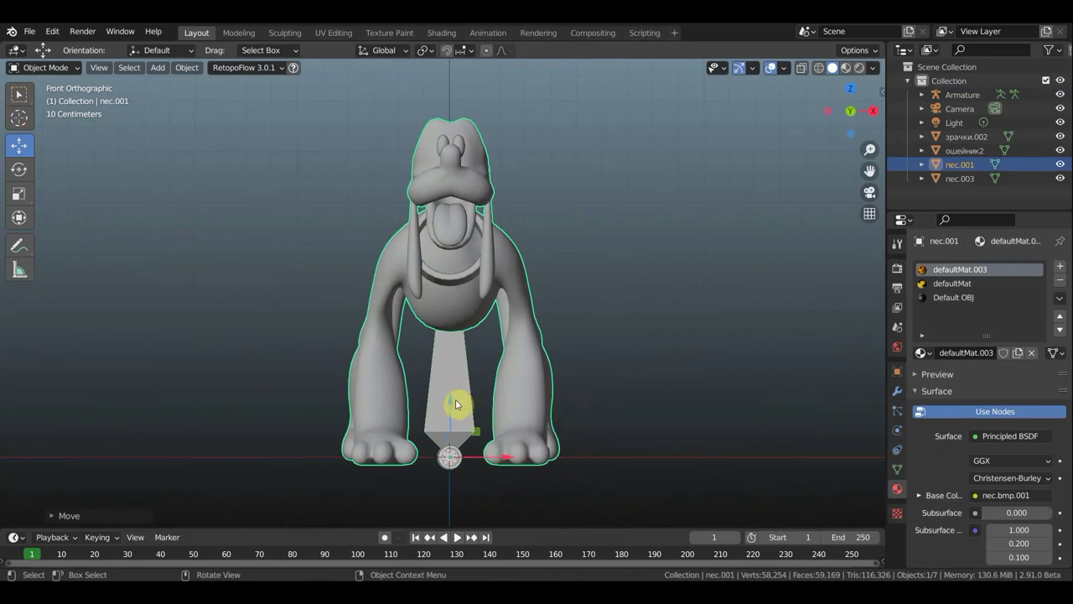
left_click_drag(450, 401, 466, 403)
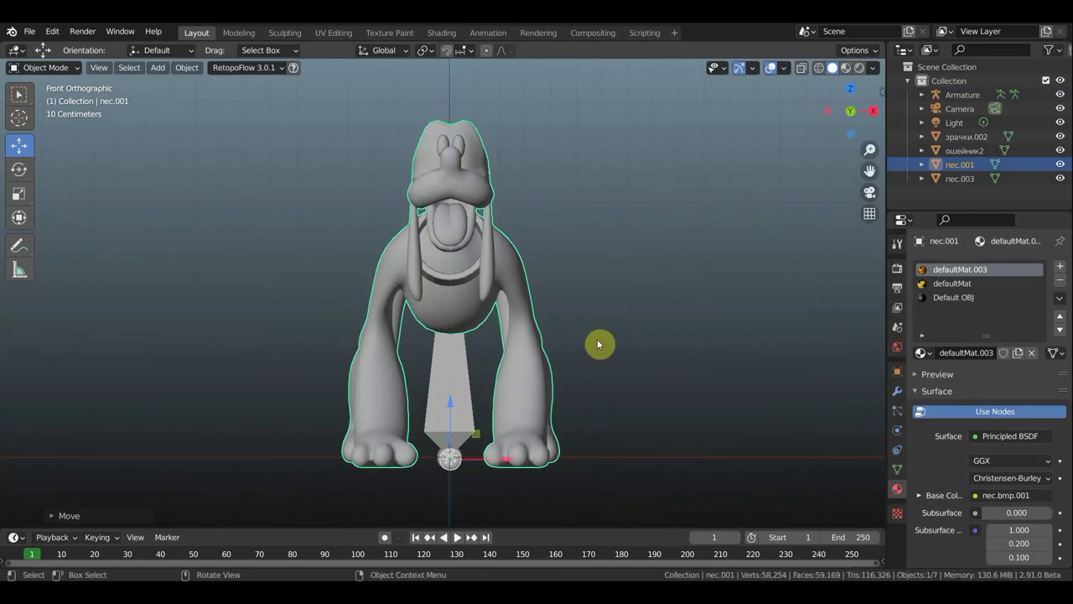
key("ctrl+z")
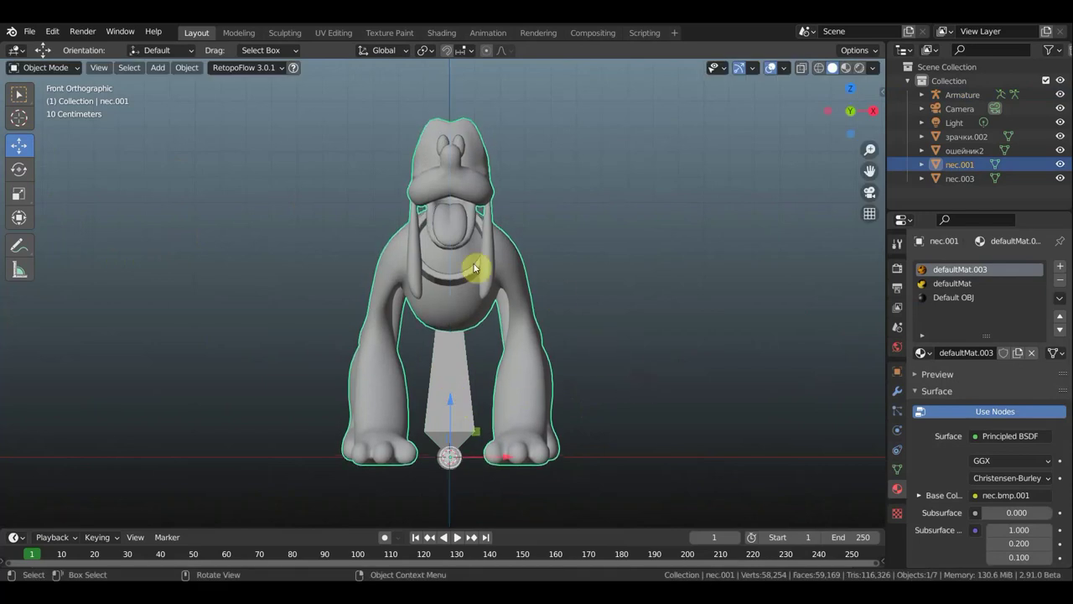
left_click(450, 230, "shift")
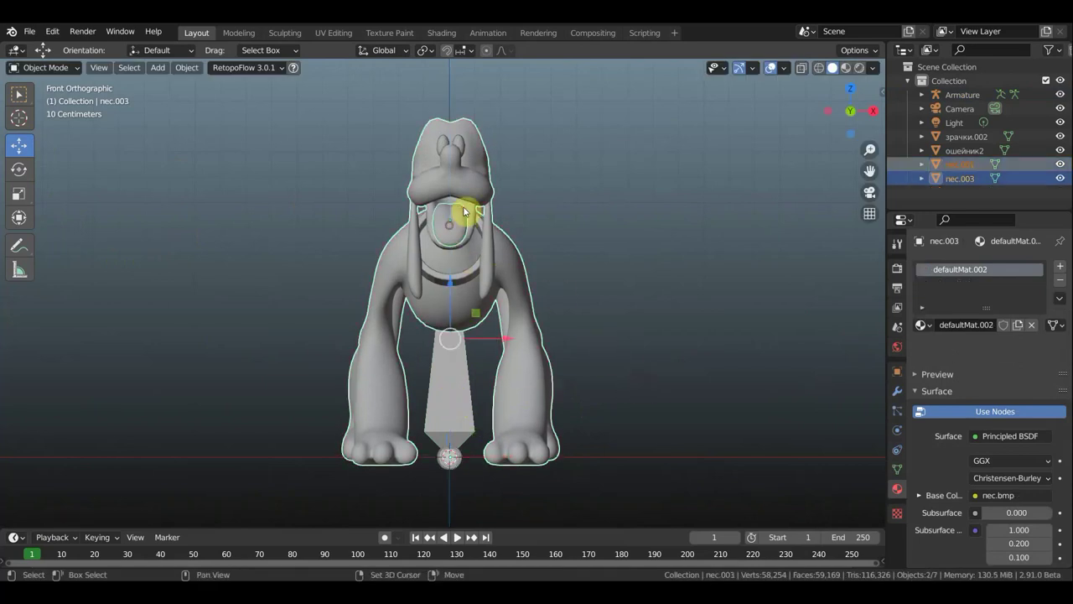
left_click(462, 139, "shift")
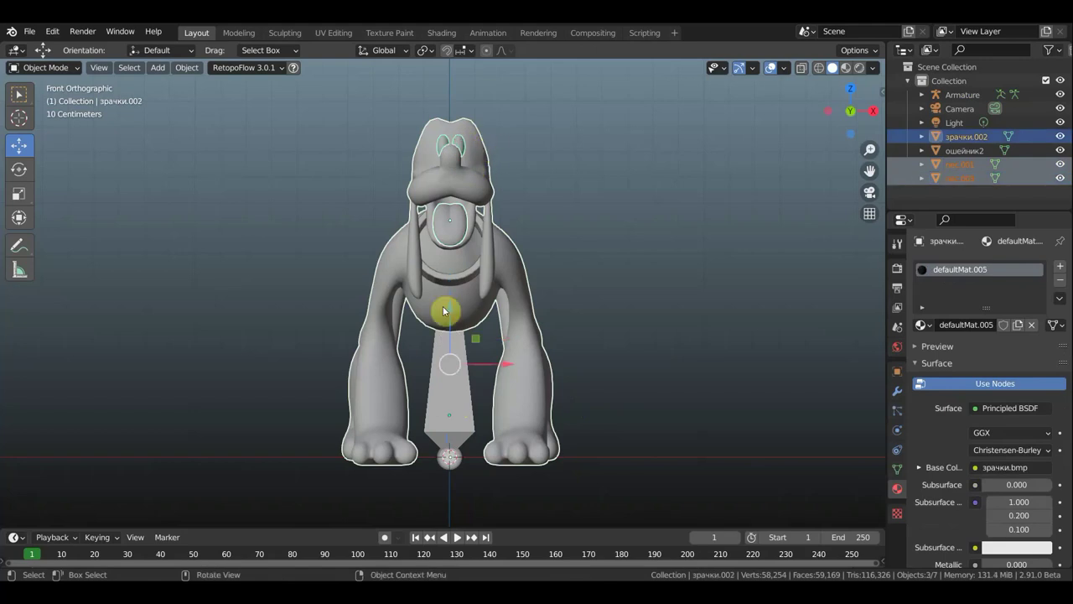
left_click_drag(448, 314, 447, 303)
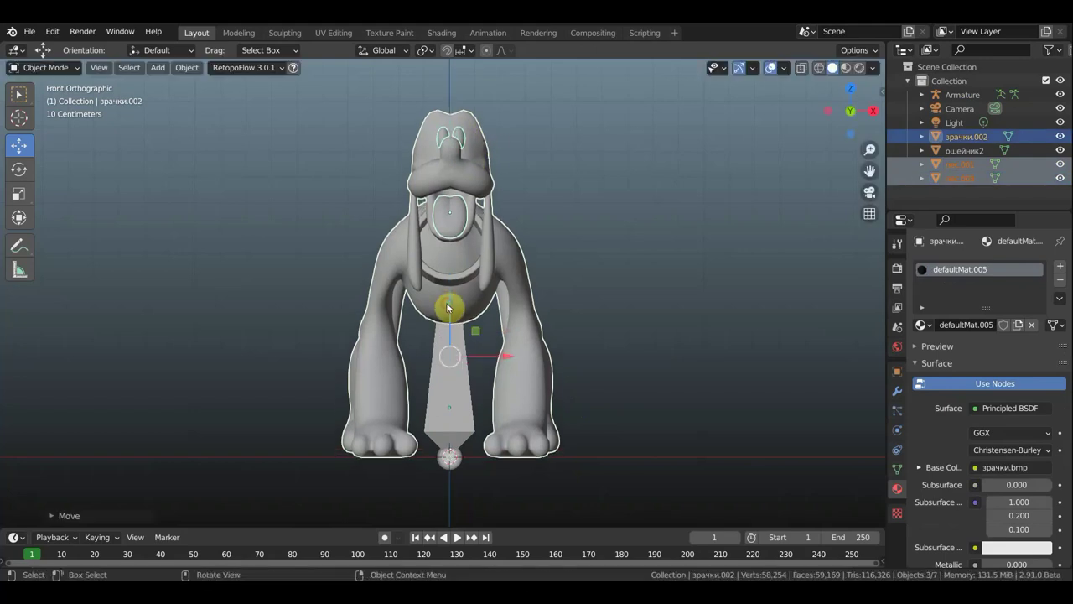
key("KP_3")
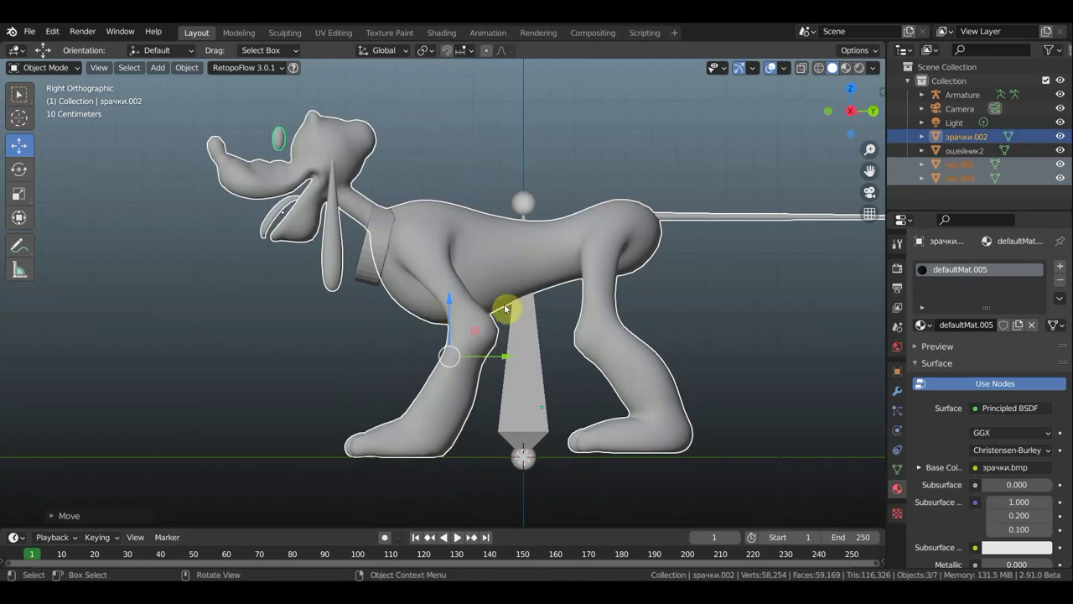
key("KP_1")
Select the armature and switch it into Edit Mode.
left_click(462, 409)
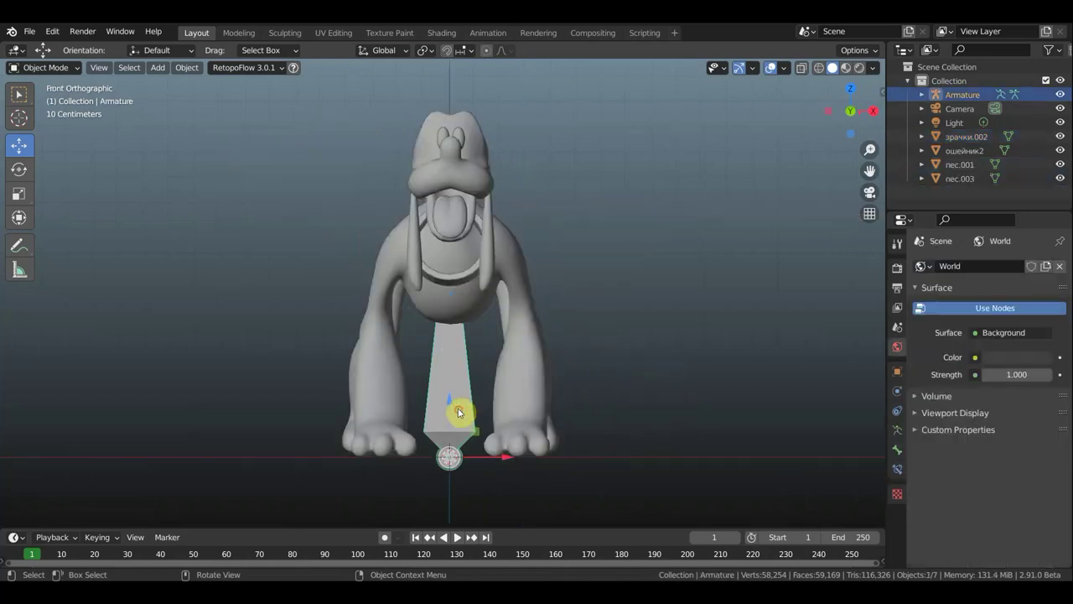
left_click(61, 68)
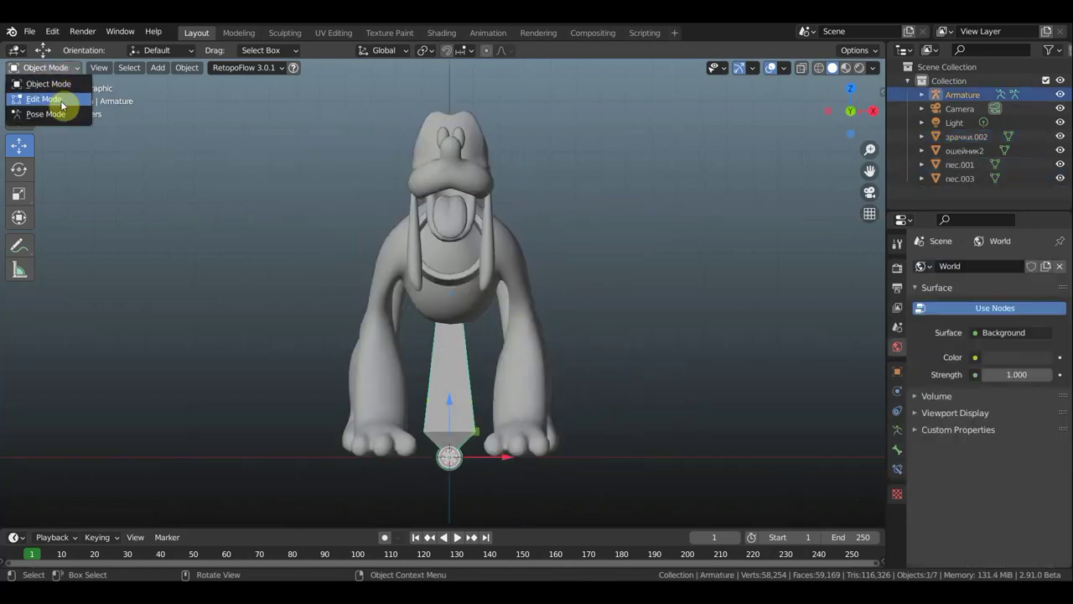
left_click(61, 100)
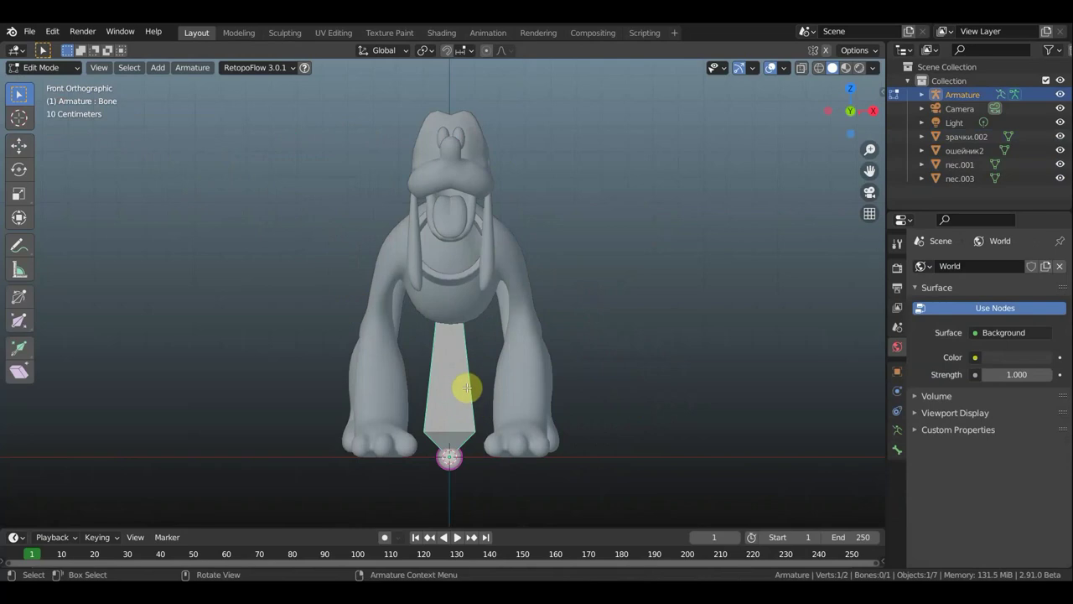
Enable In Front under the armature's Viewport Display and select the bone.
left_click(897, 429)
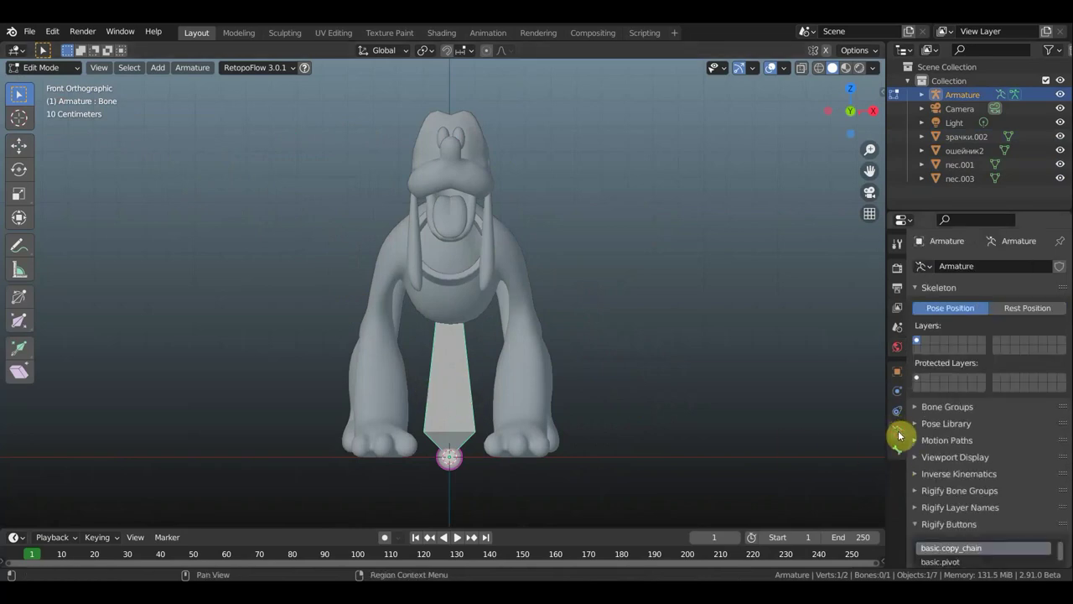
left_click(973, 459)
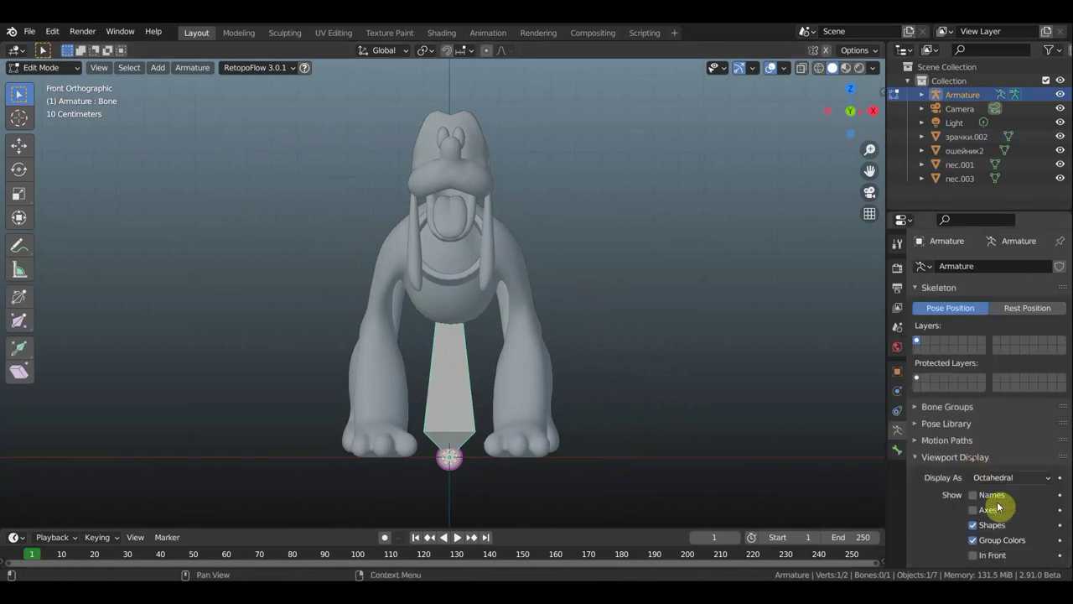
left_click(973, 556)
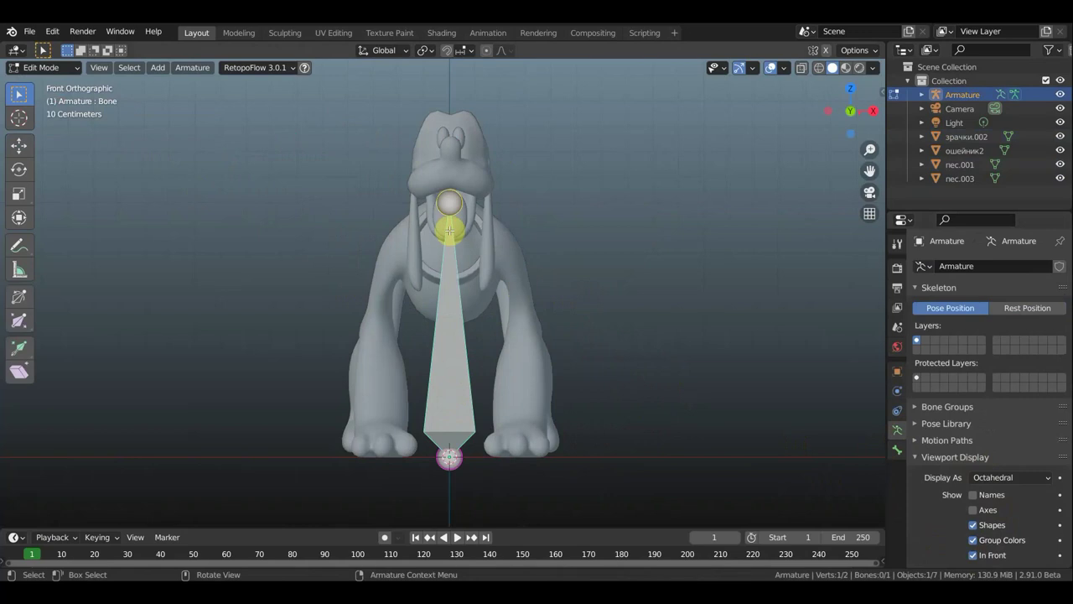
left_click(459, 377)
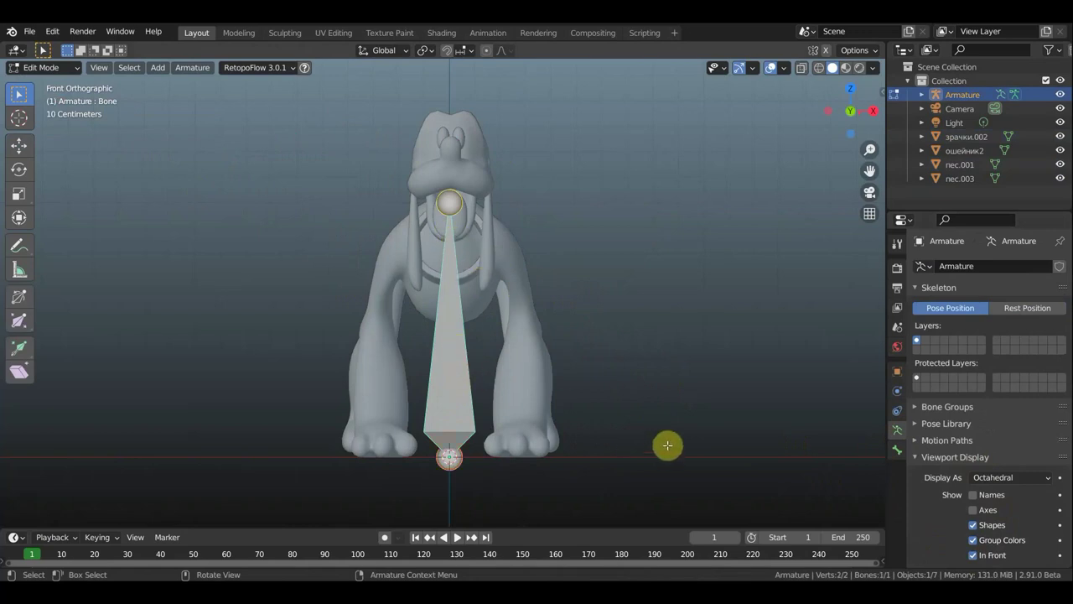
In side view, scale the bone down and rotate it to lie horizontal.
key("KP_3")
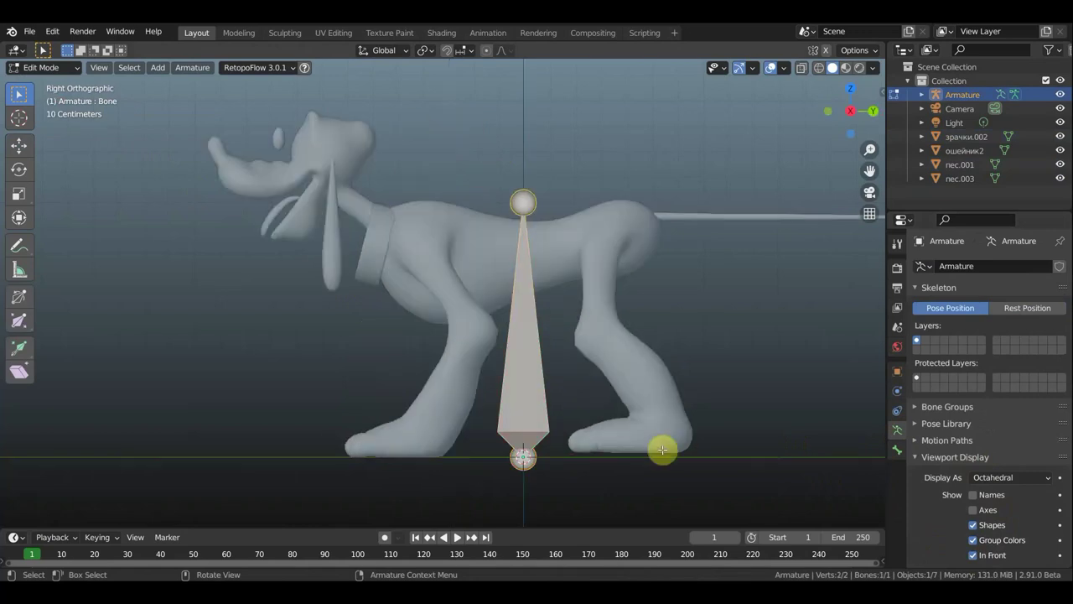
key("s")
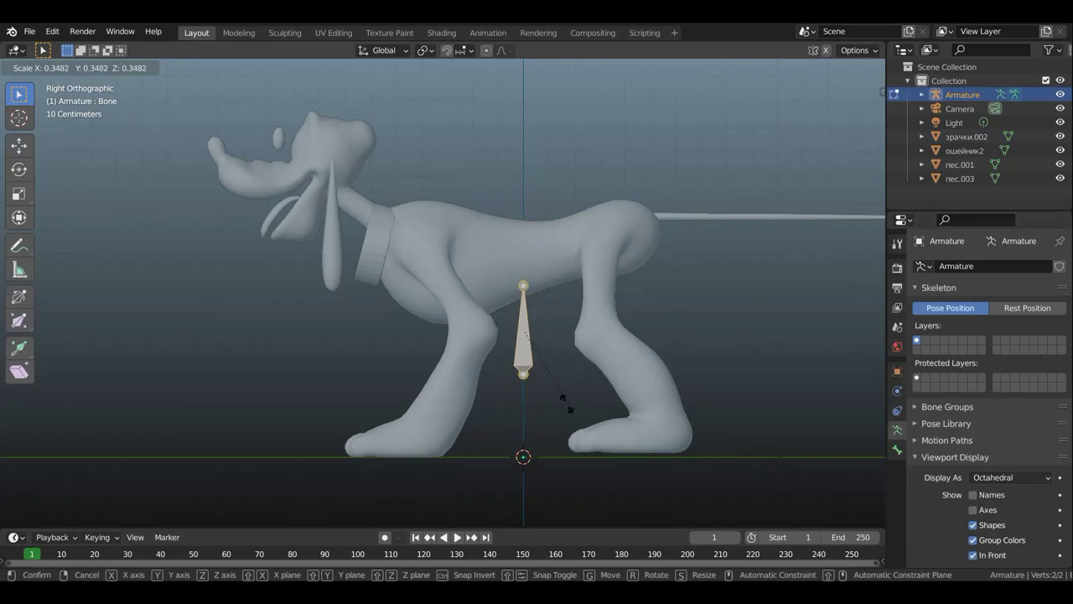
left_click(550, 387)
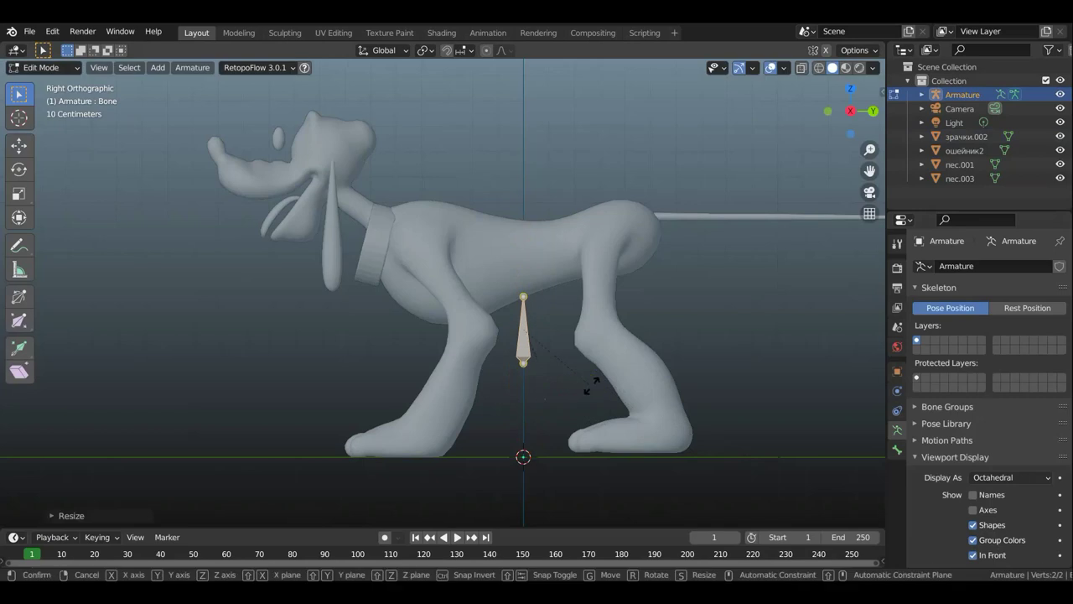
key("r")
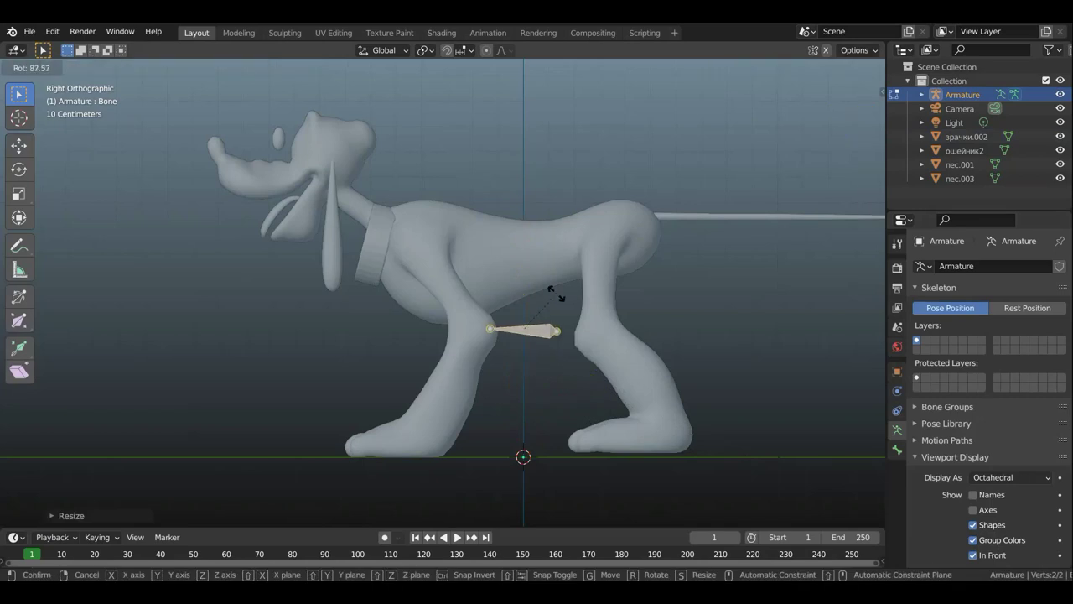
left_click(554, 294)
Move the bone up and back into the dog's body, tilt it and lower it slightly.
middle_click_drag(625, 165, 515, 187, "shift")
left_click(19, 145)
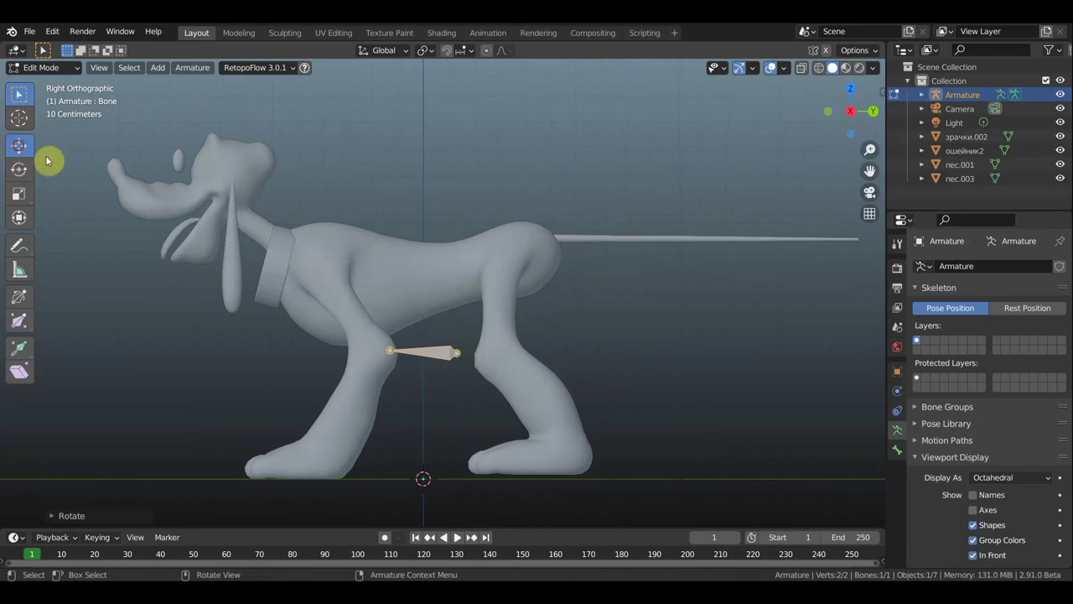
left_click(419, 323)
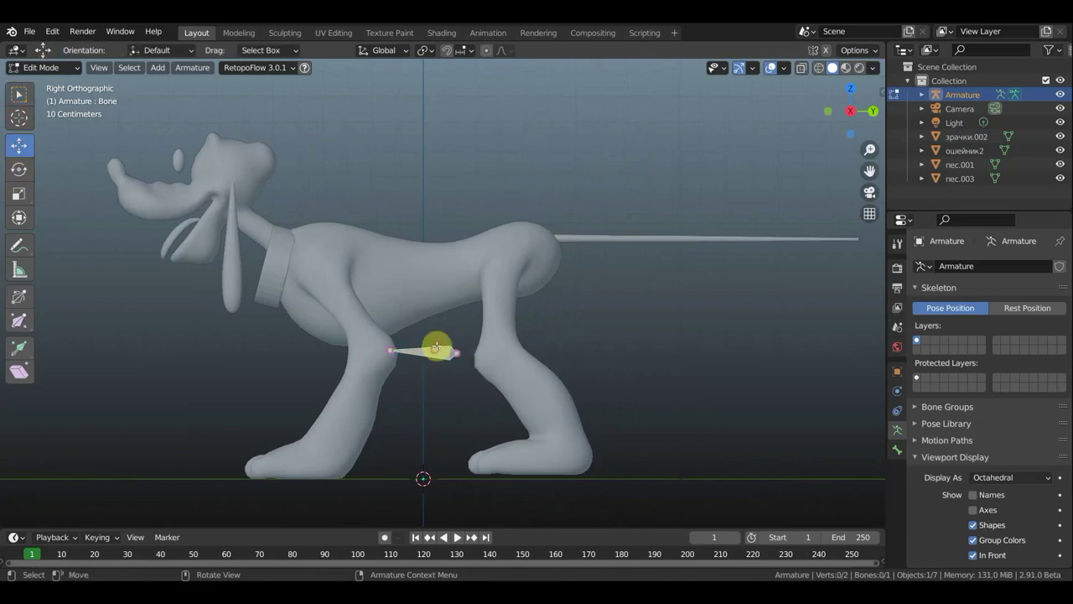
mouse_move(436, 346)
left_mouse_down()
mouse_move(436, 201)
mouse_move(443, 211)
left_mouse_up()
mouse_move(479, 252)
left_mouse_down()
mouse_move(564, 235)
mouse_move(520, 210)
mouse_move(506, 178)
left_mouse_up()
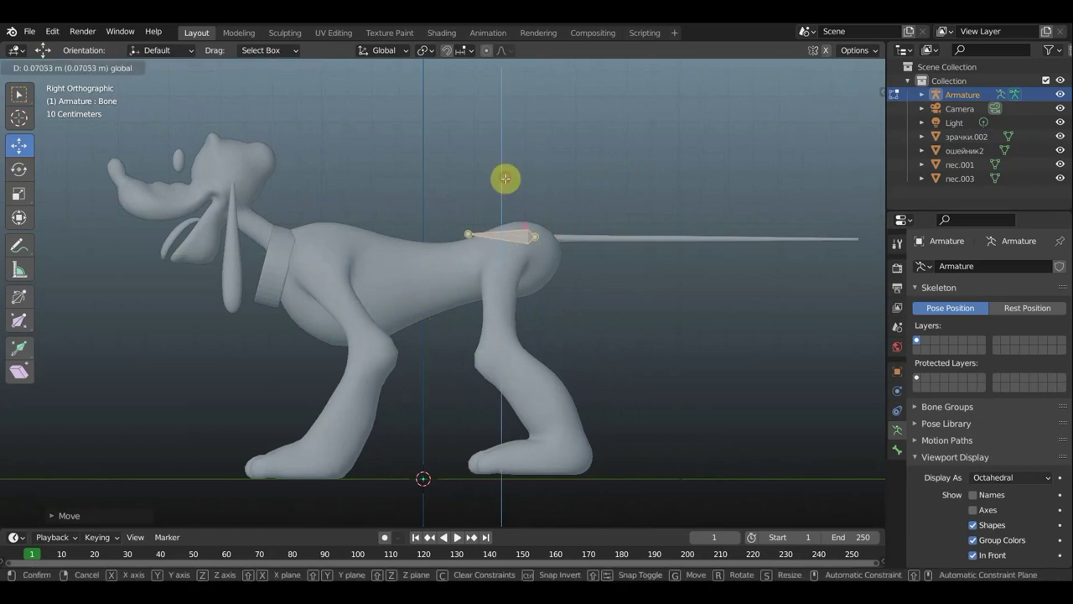
key("r")
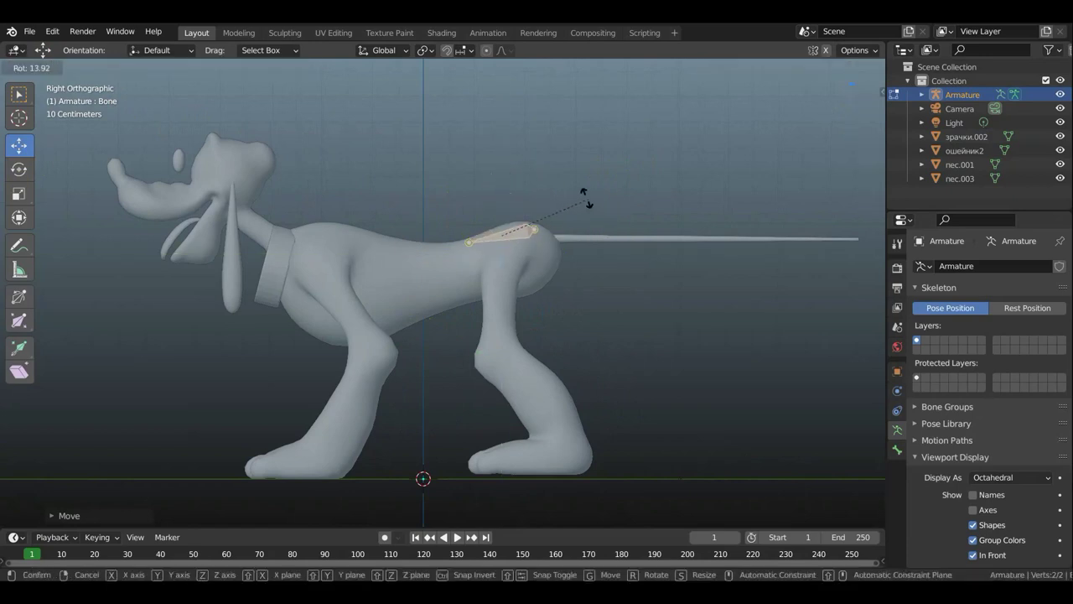
left_click(523, 192)
left_click_drag(499, 182, 501, 194)
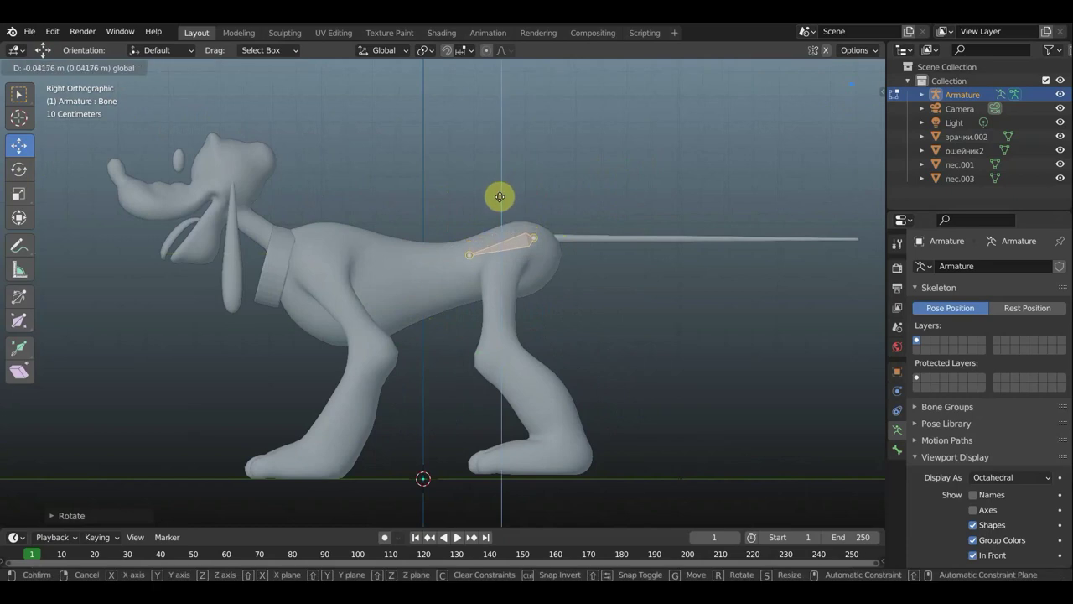
left_click(499, 197)
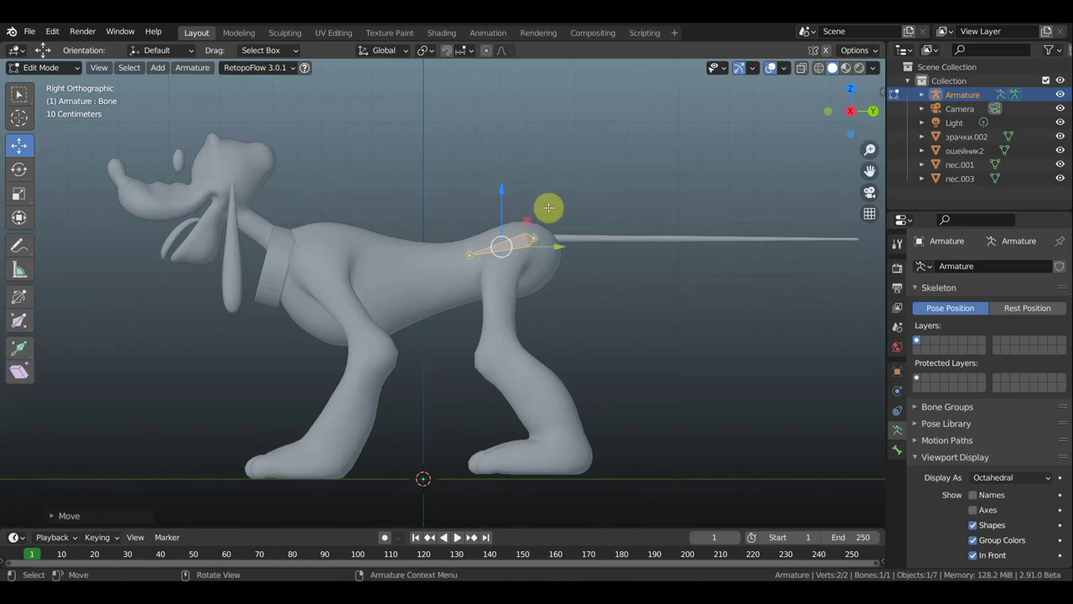
Place the bone at the hips and raise its front joint slightly.
key("g")
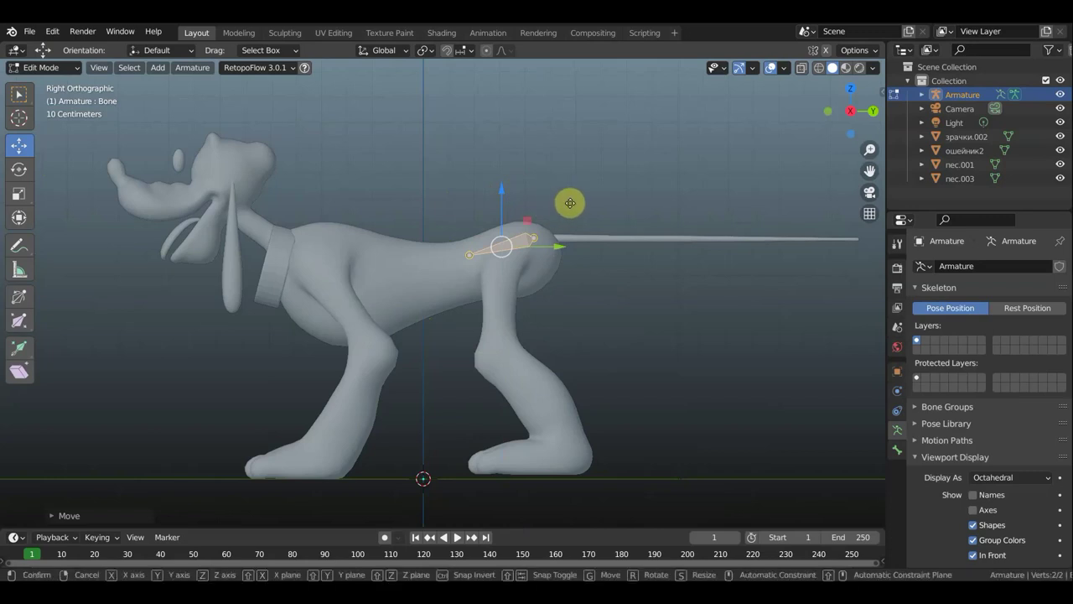
left_click(578, 202)
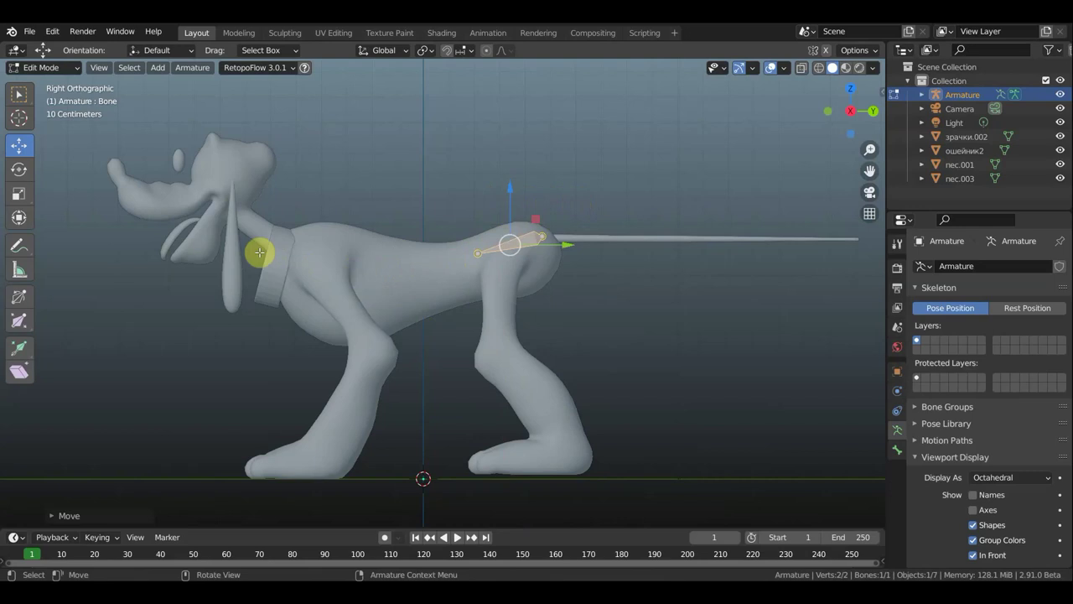
left_click(476, 255)
key("g")
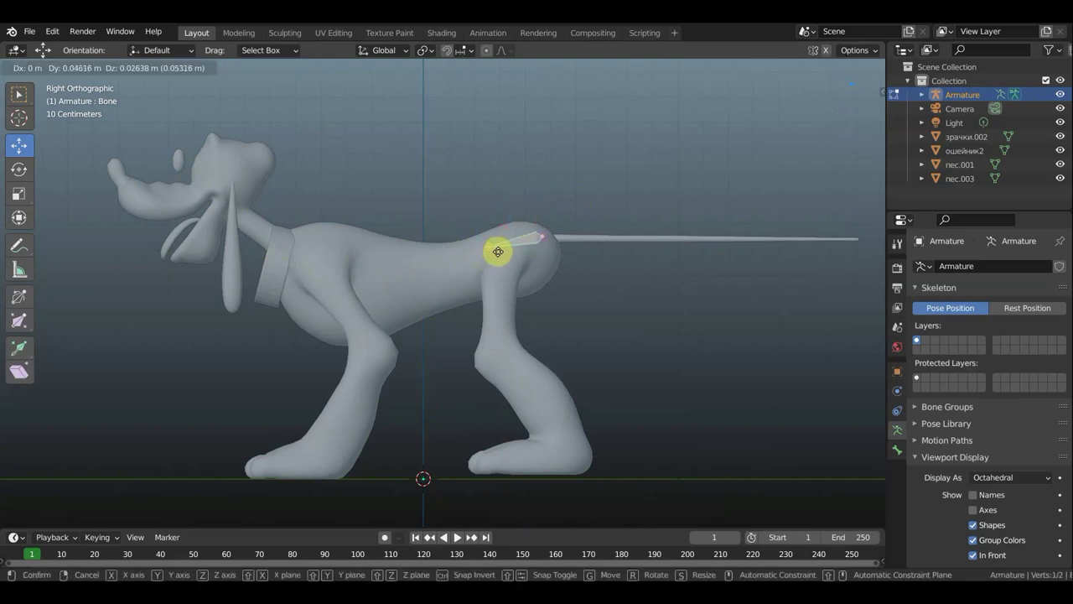
left_click(499, 252)
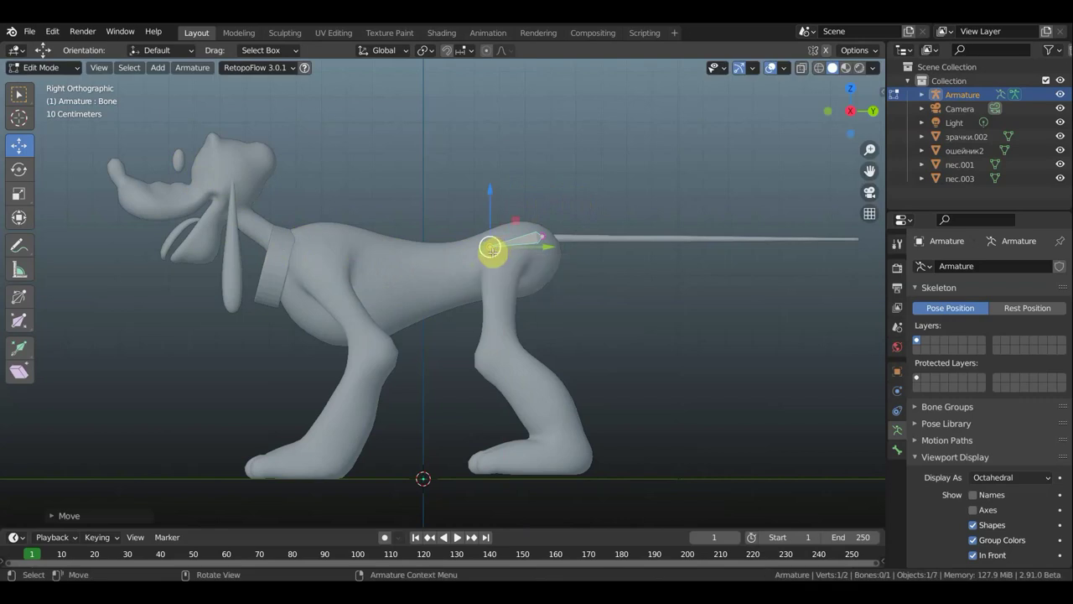
Extrude five spine bones along the dog's back, ending Bone.005 at the collar.
key("e")
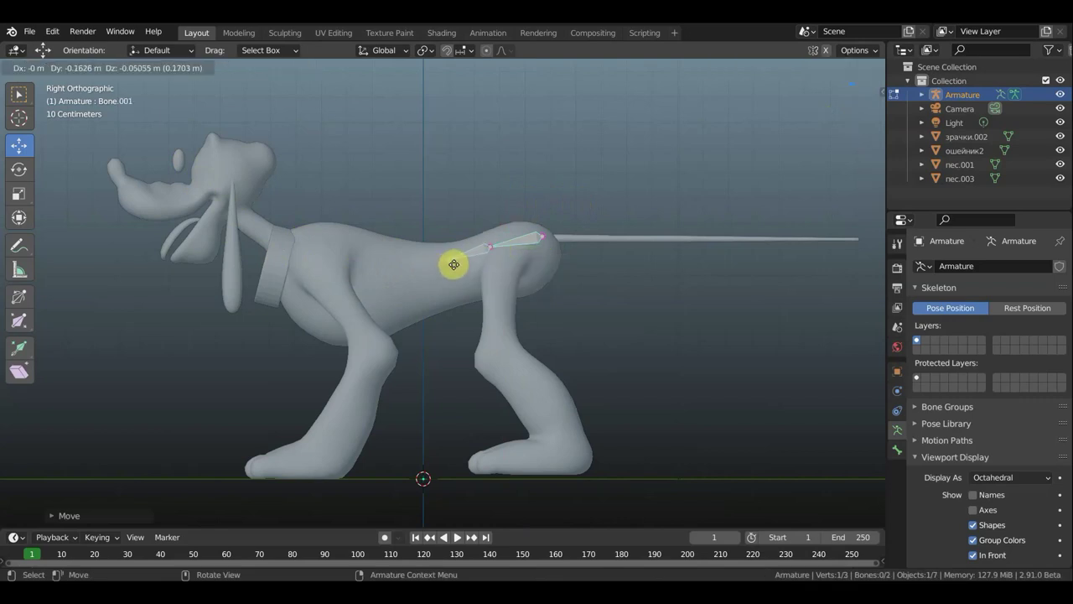
left_click(453, 264)
key("e")
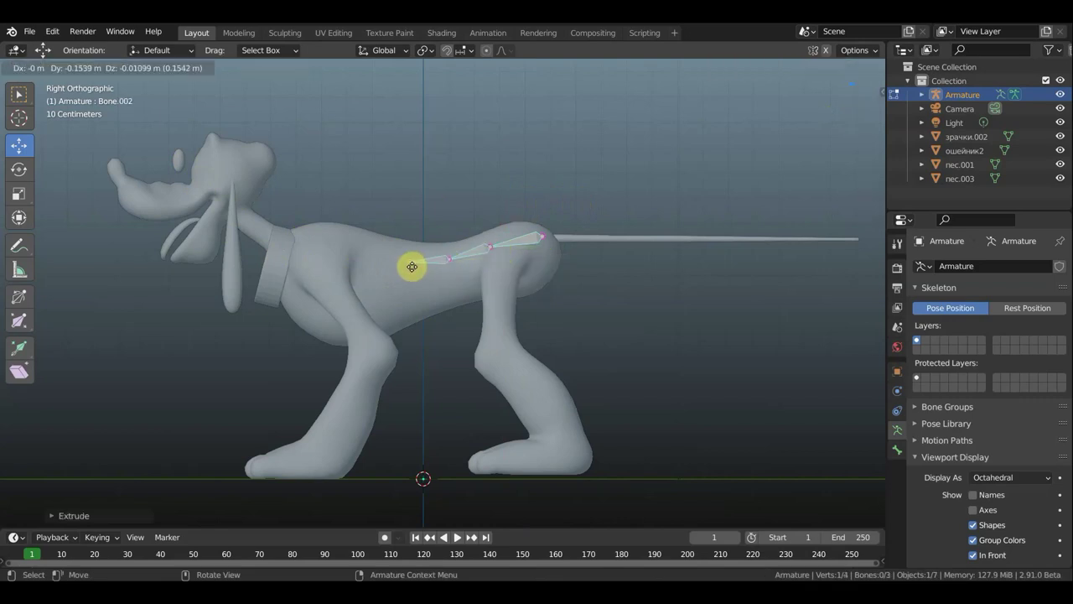
left_click(408, 261)
key("e")
left_click(376, 258)
key("e")
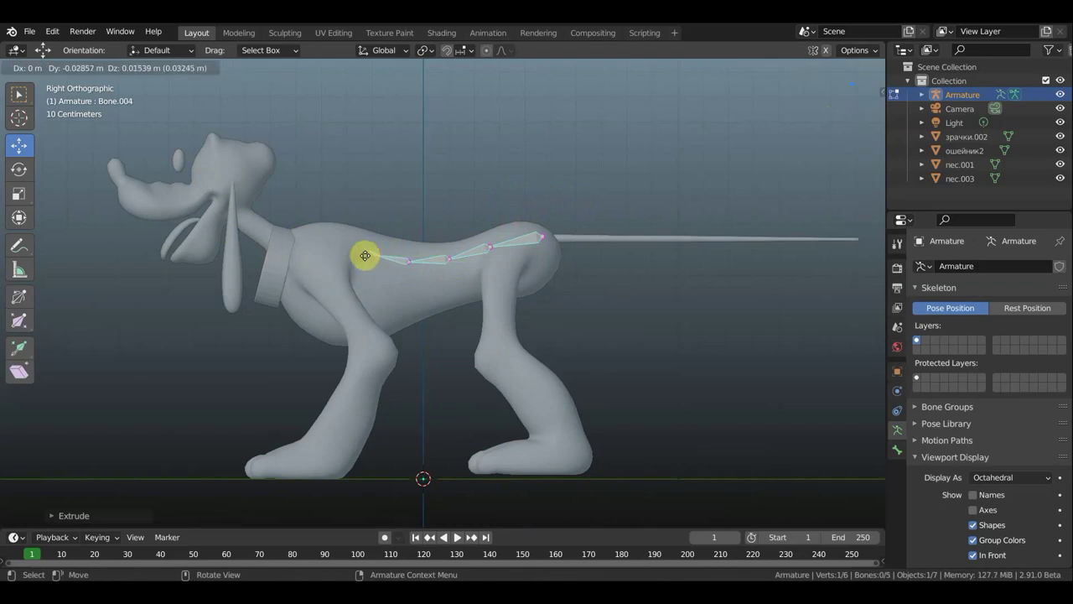
left_click(344, 243)
key("e")
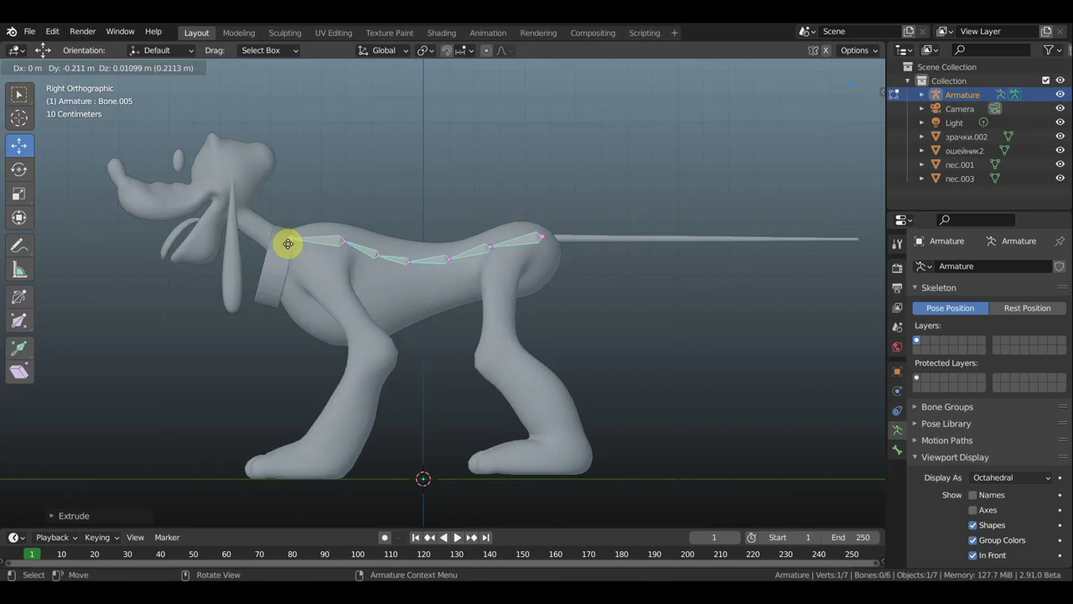
left_click(288, 243)
Undo an extra bone and reposition the spine's front tip at the collar.
key("e")
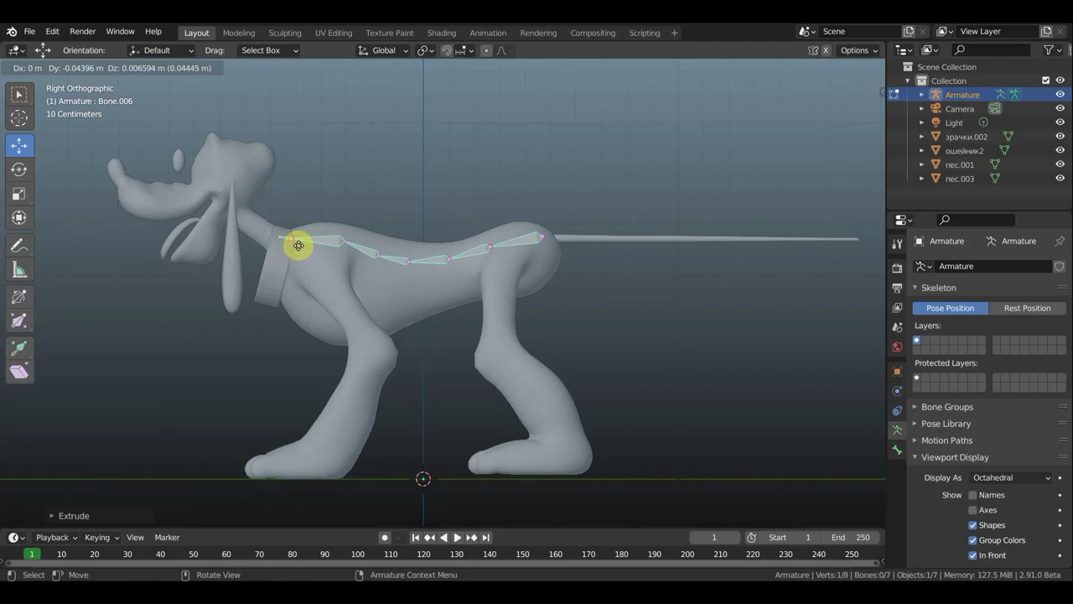
left_click(298, 244)
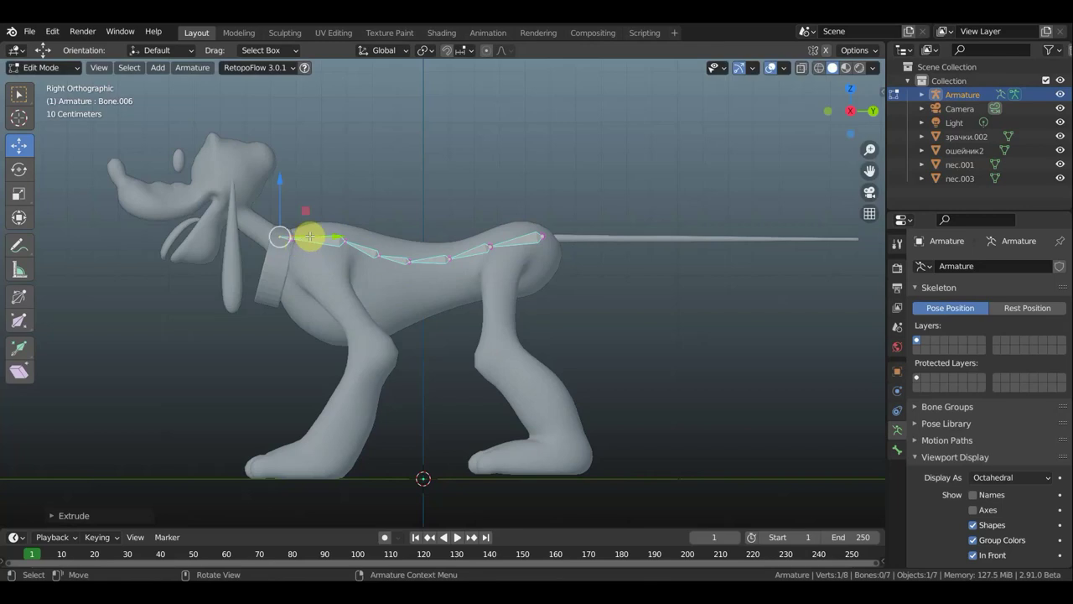
key("ctrl+z")
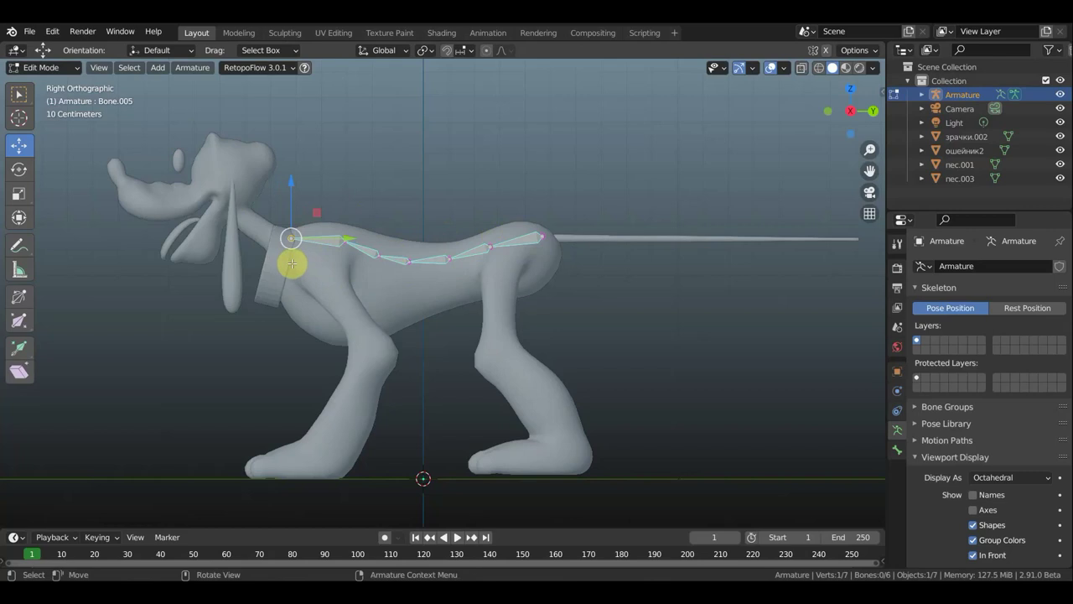
key("g")
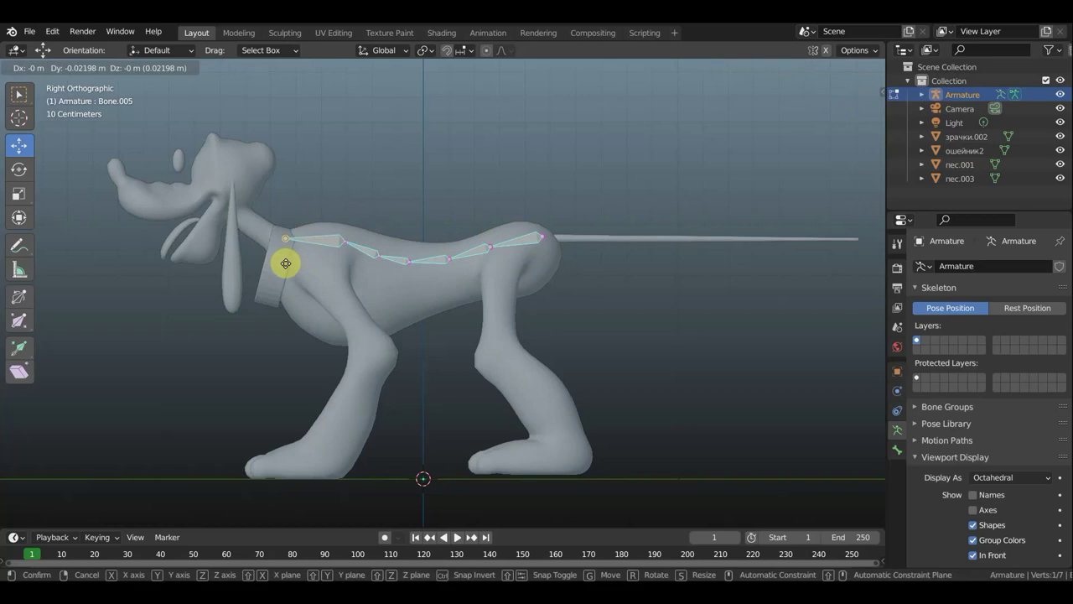
left_click(284, 260)
key("g")
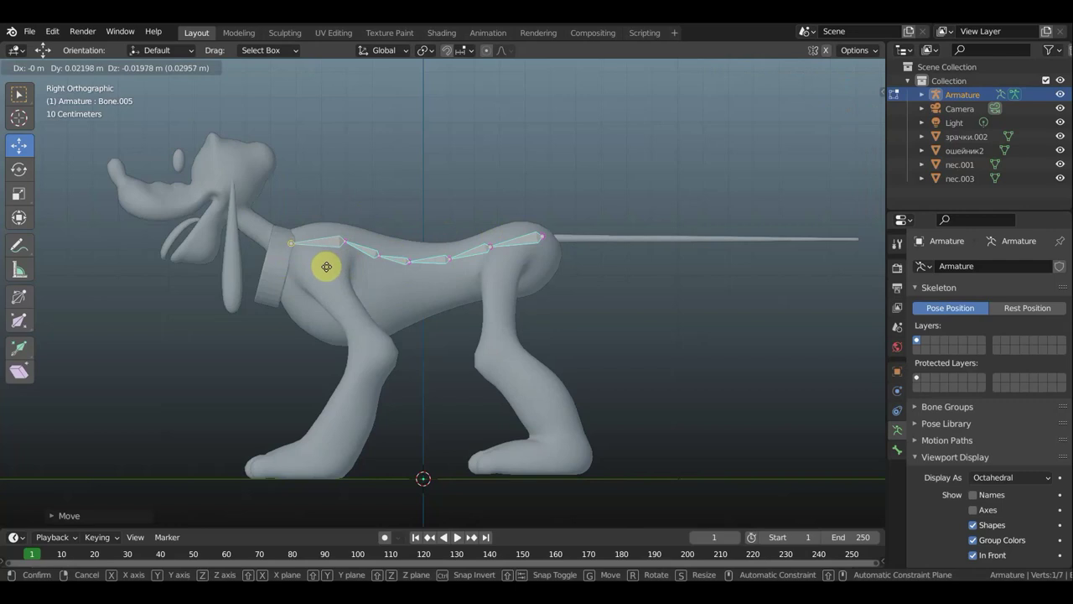
left_click(323, 266)
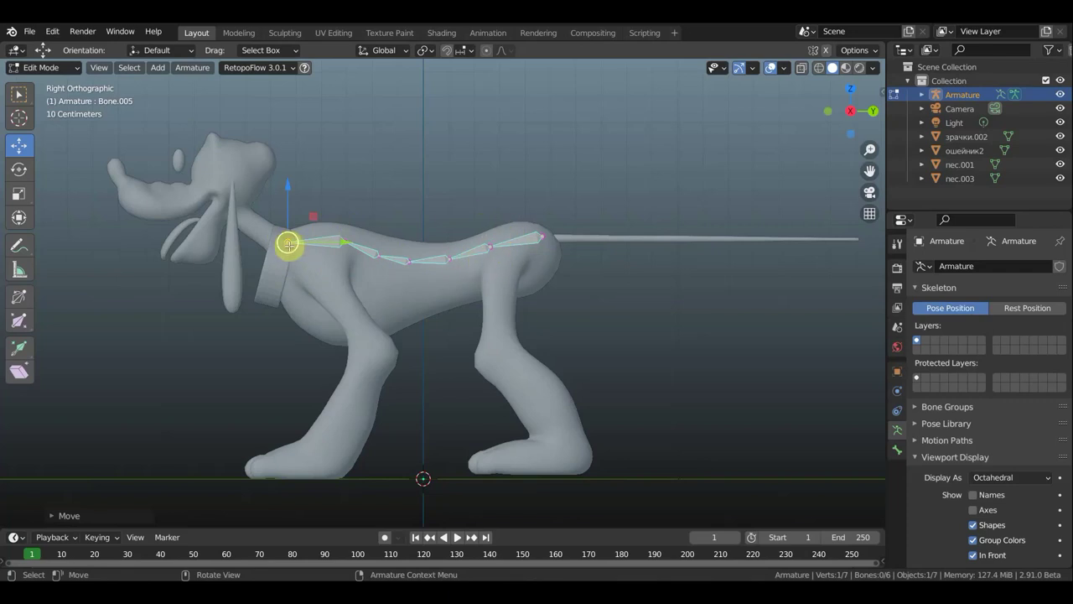
Extrude four neck bones and a head bone, then nudge the joint below the head.
key("e")
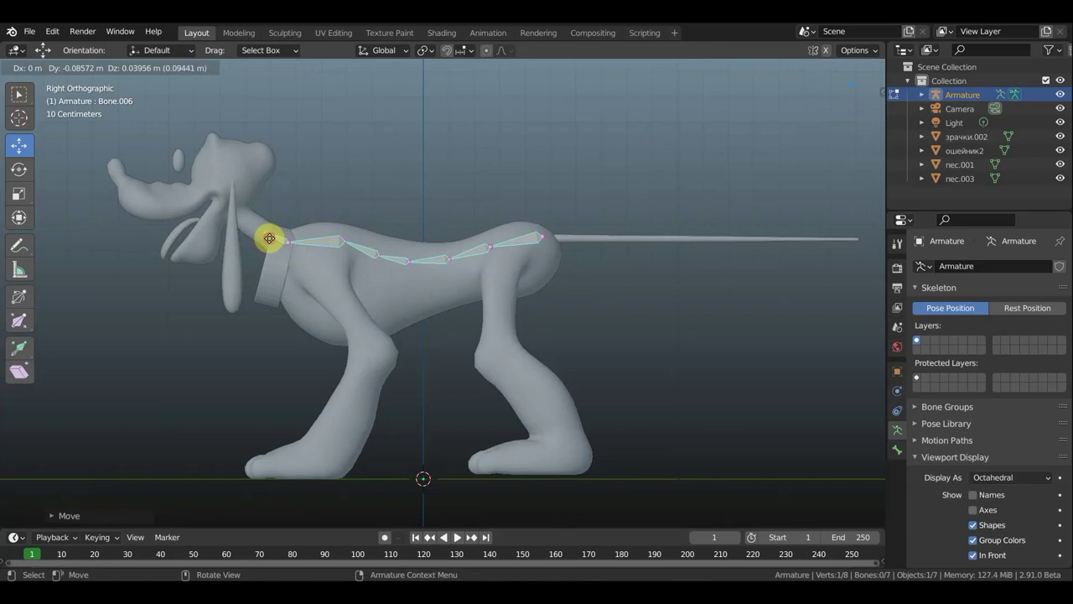
left_click(269, 238)
key("e")
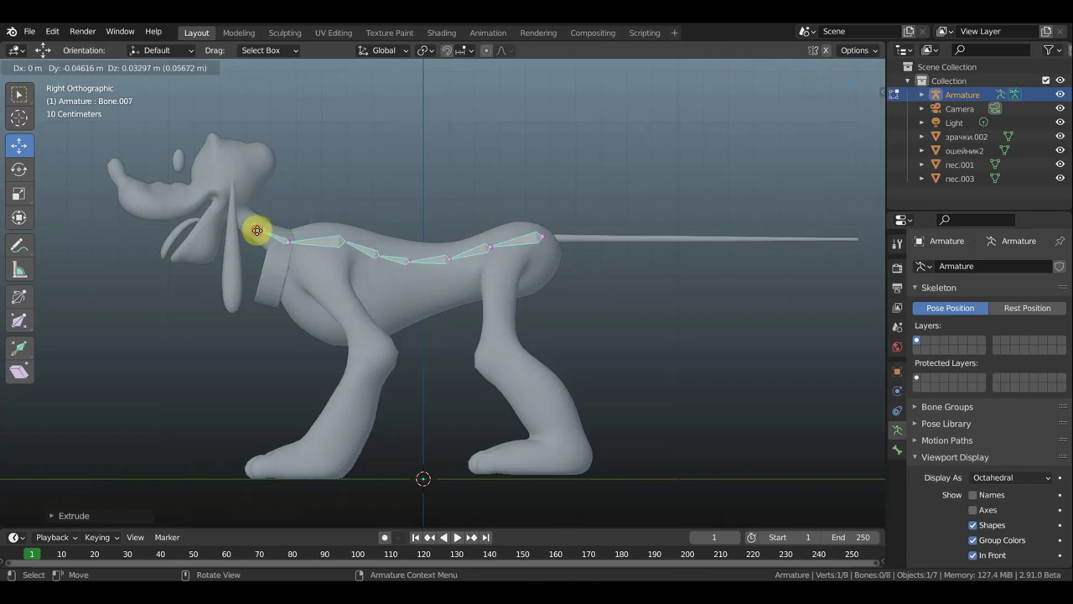
left_click(256, 229)
key("e")
left_click(247, 221)
key("e")
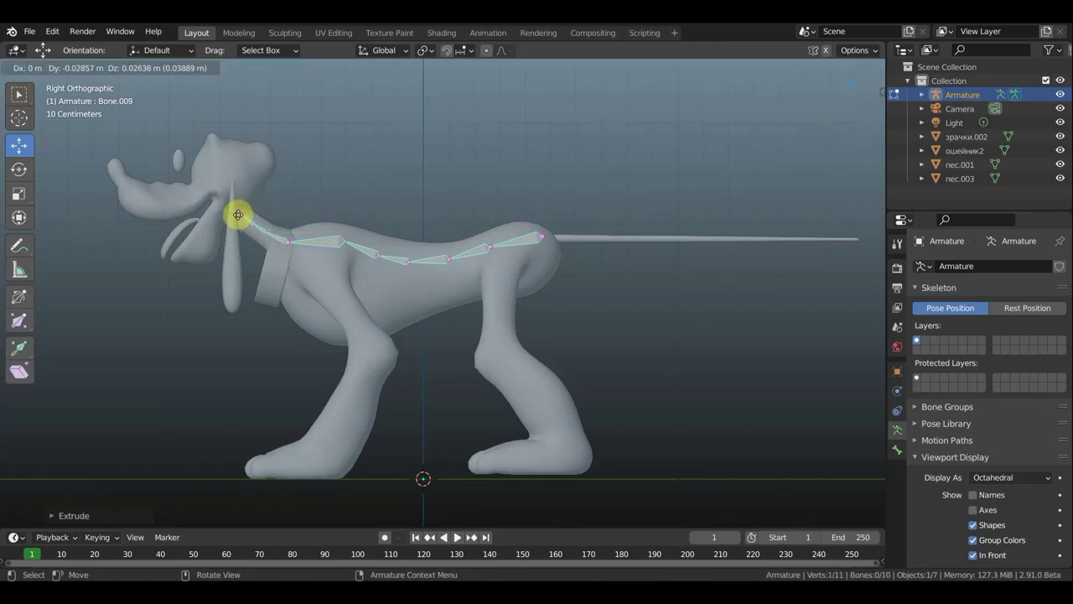
left_click(239, 212)
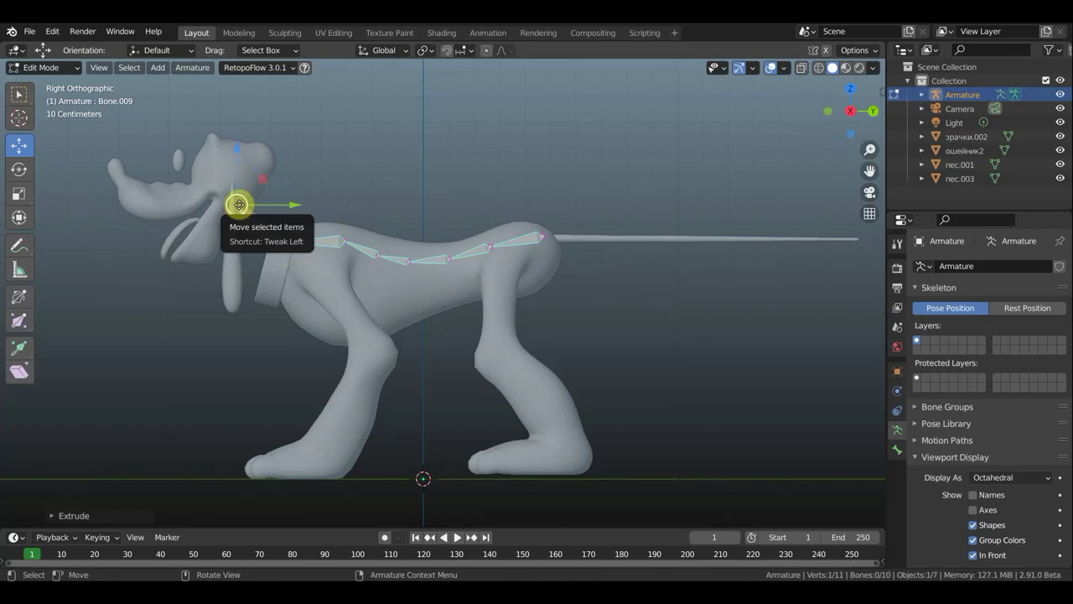
key("e")
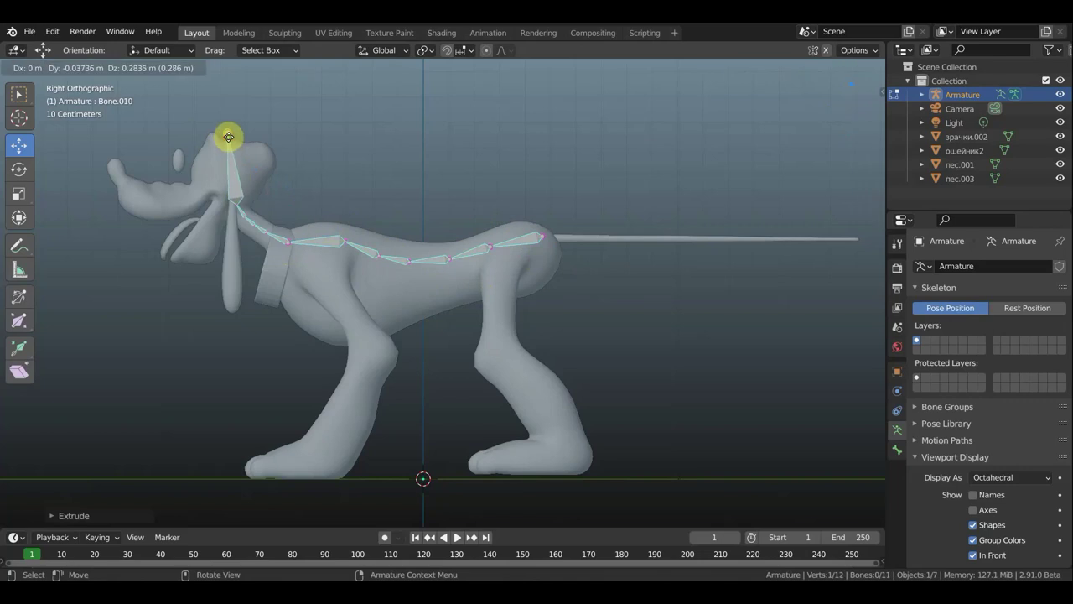
left_click(228, 136)
left_click(238, 204)
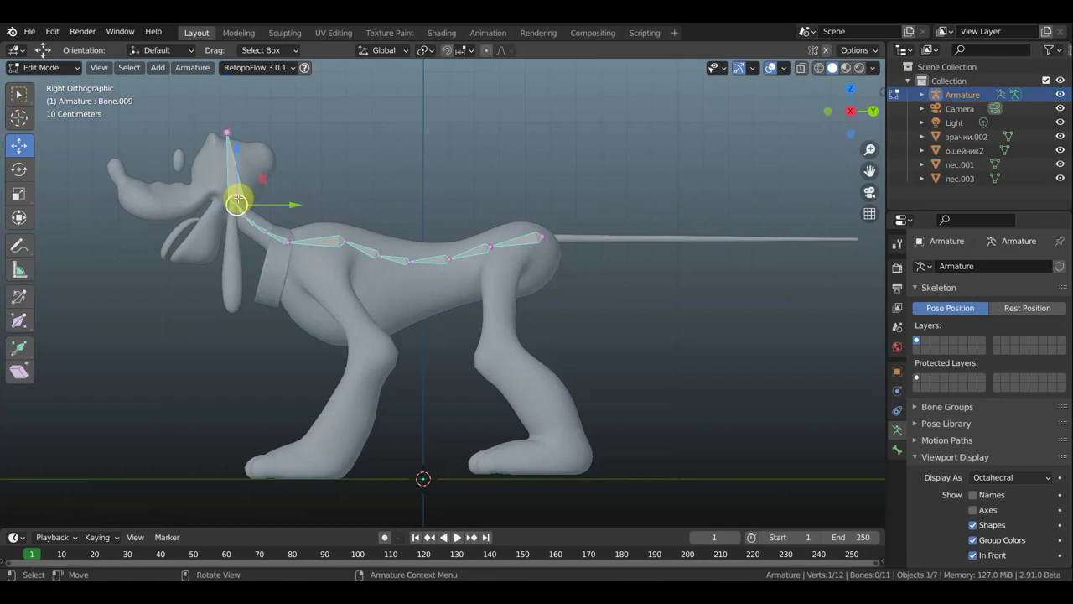
left_click_drag(237, 198, 232, 194)
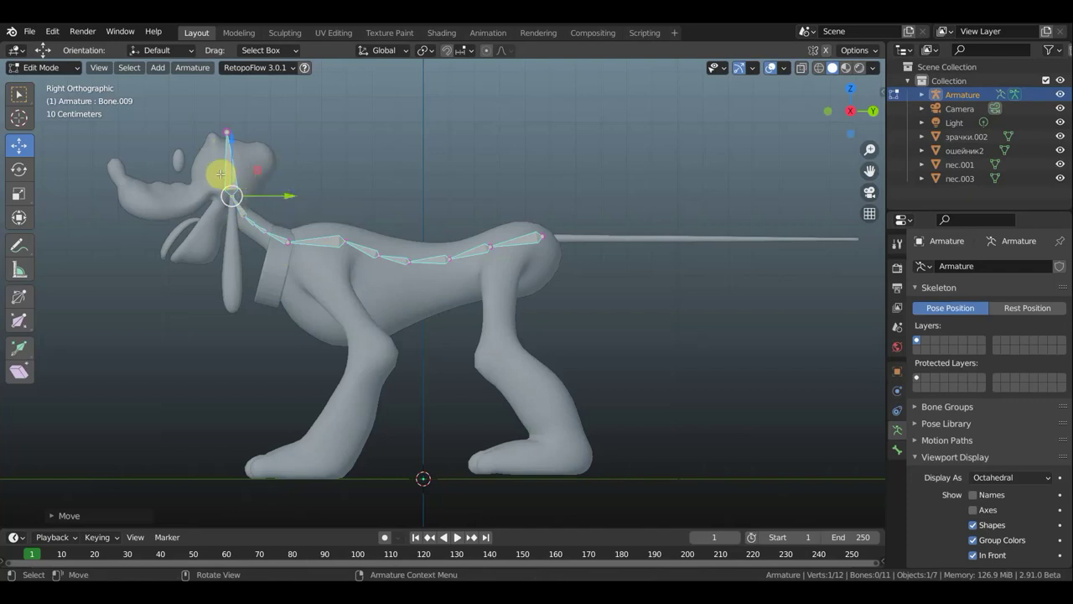
middle_click_drag(310, 158, 342, 150, "shift")
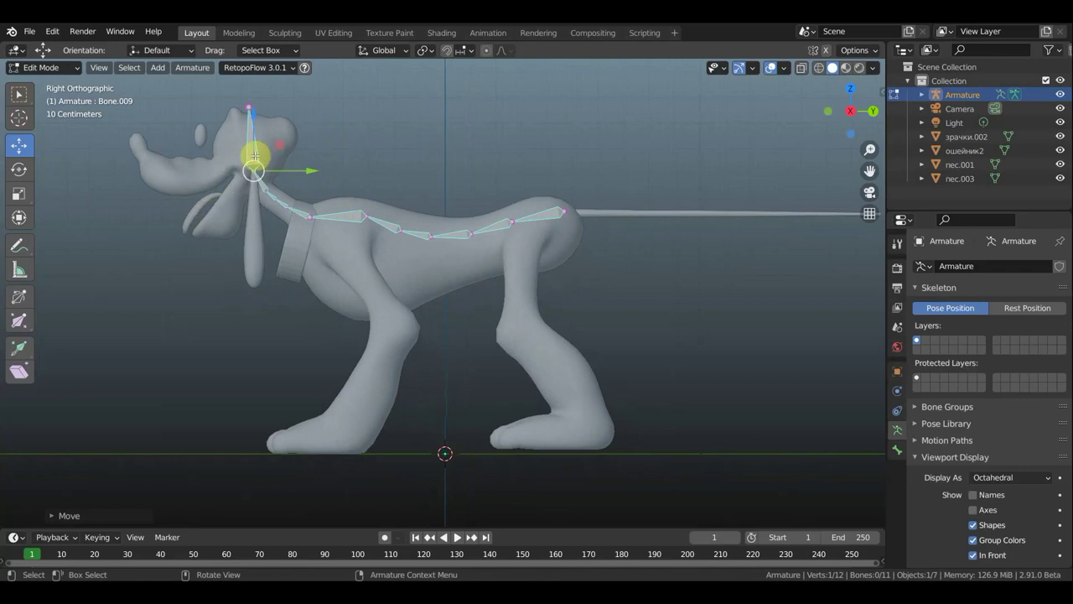
middle_click_drag(540, 280, 359, 302, "shift")
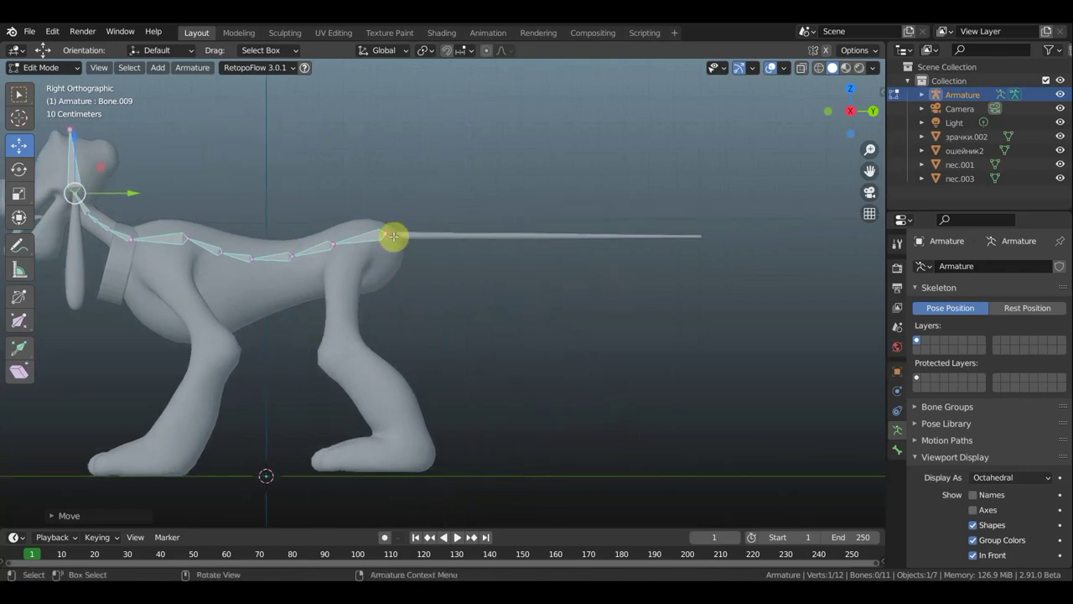
Extrude a first tail bone from the spine end, reposition it and clear its parent.
left_click(386, 233)
key("e")
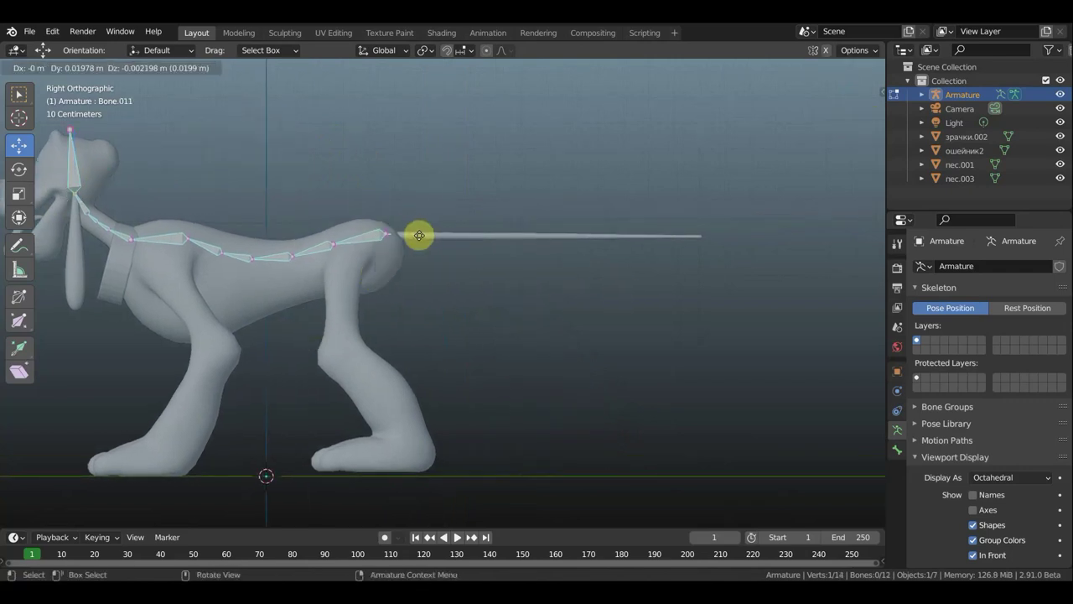
left_click(432, 235)
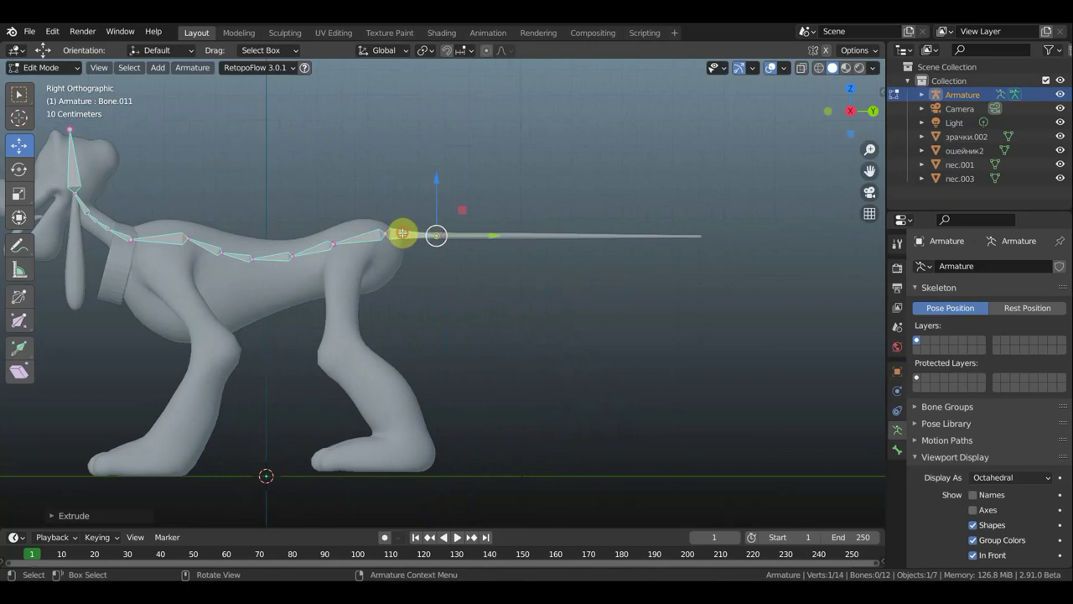
left_click(405, 233)
key("g")
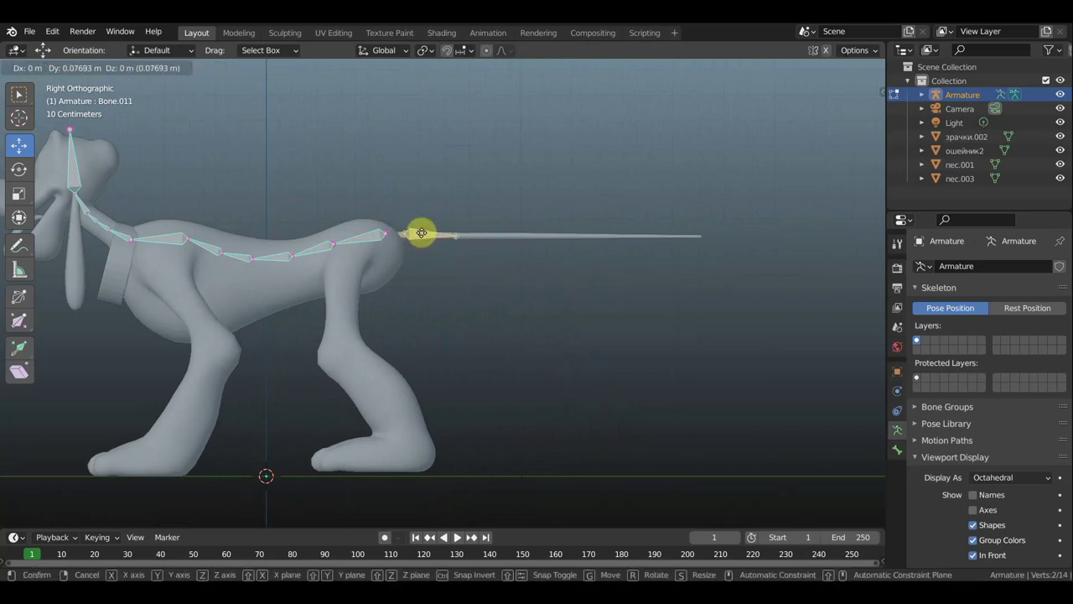
left_click(424, 232)
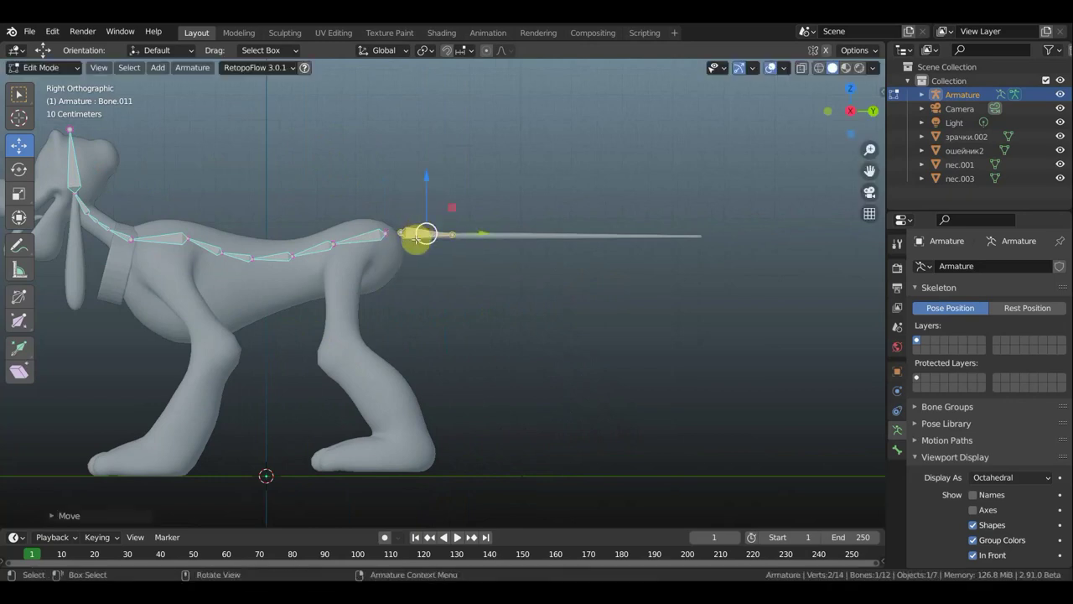
key("alt+p")
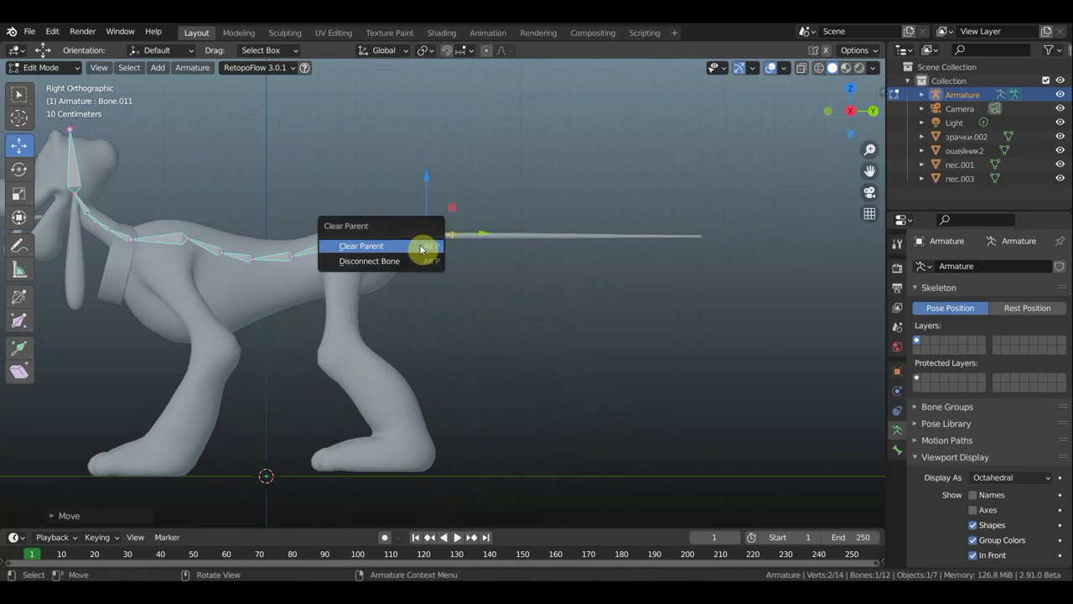
left_click(420, 246)
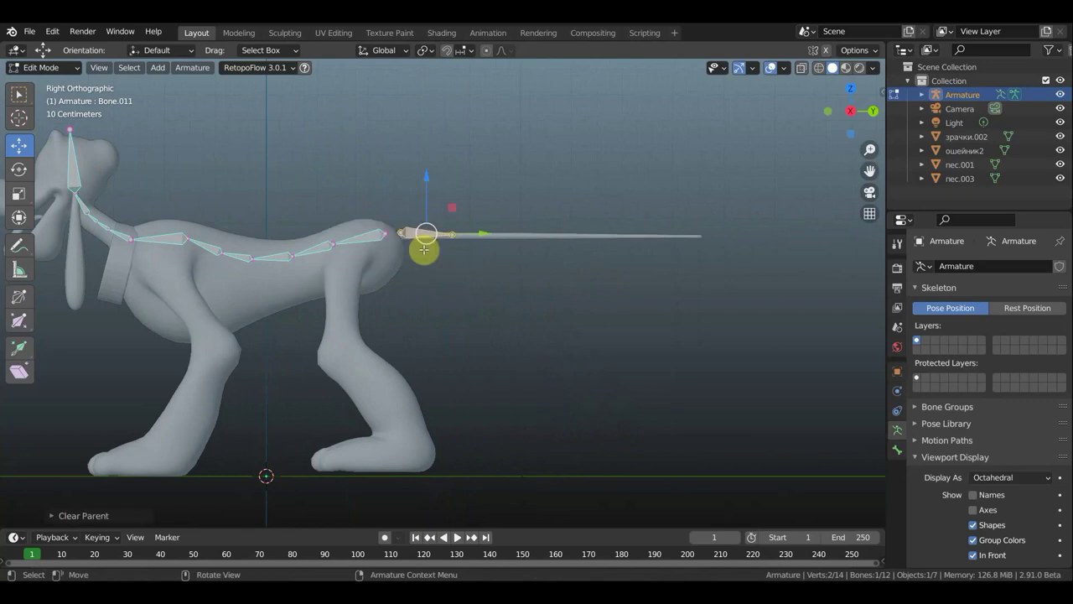
left_click(461, 238)
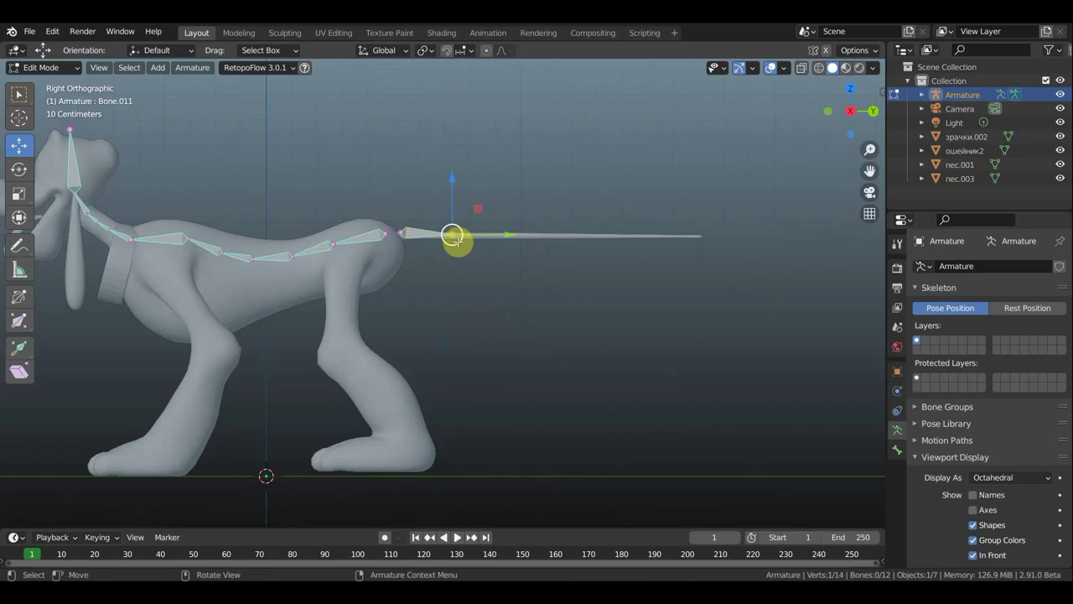
left_click_drag(456, 239, 449, 241)
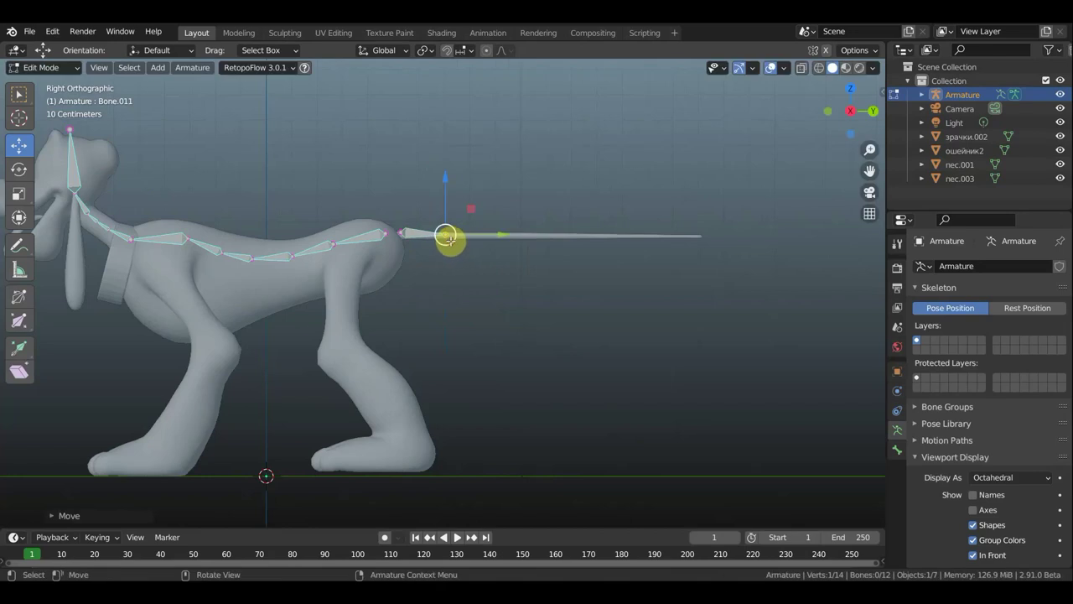
Extrude seven more bones along the tail out to its tip.
key("e")
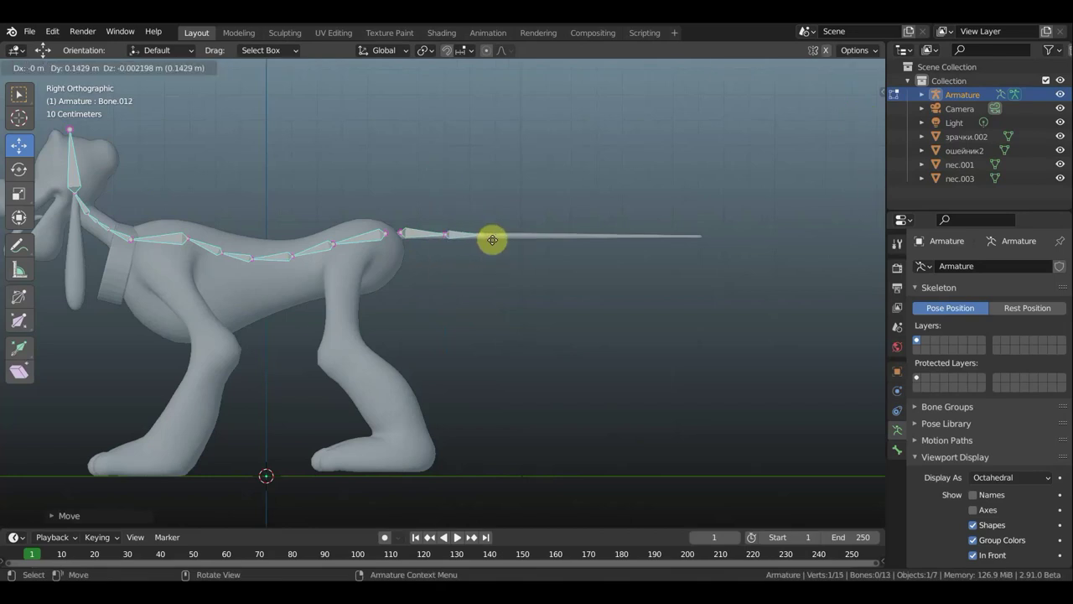
left_click(493, 240)
key("e")
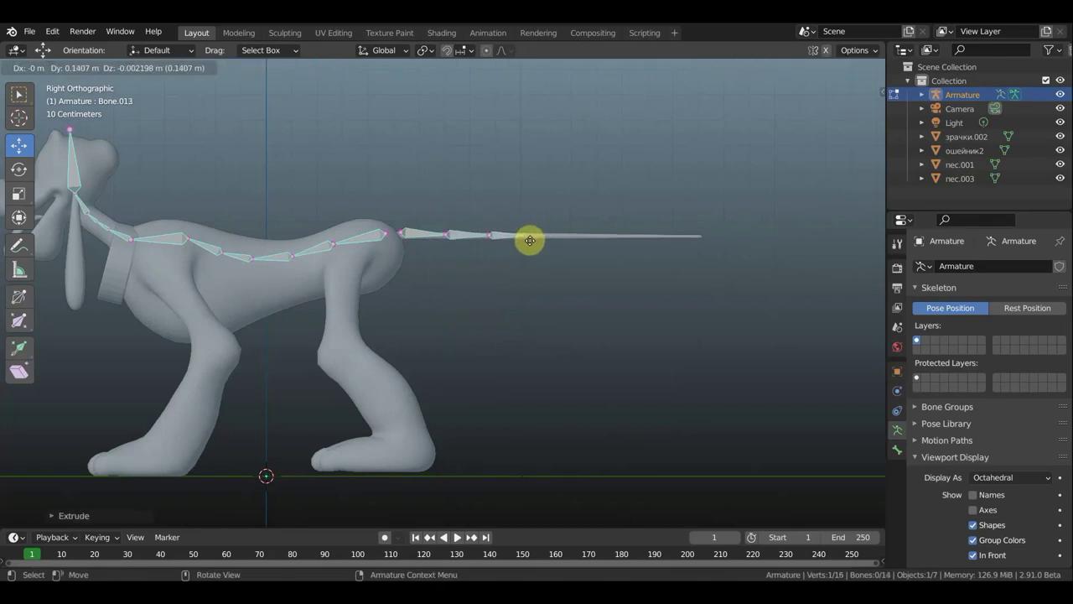
left_click(528, 241)
key("e")
left_click(566, 241)
key("e")
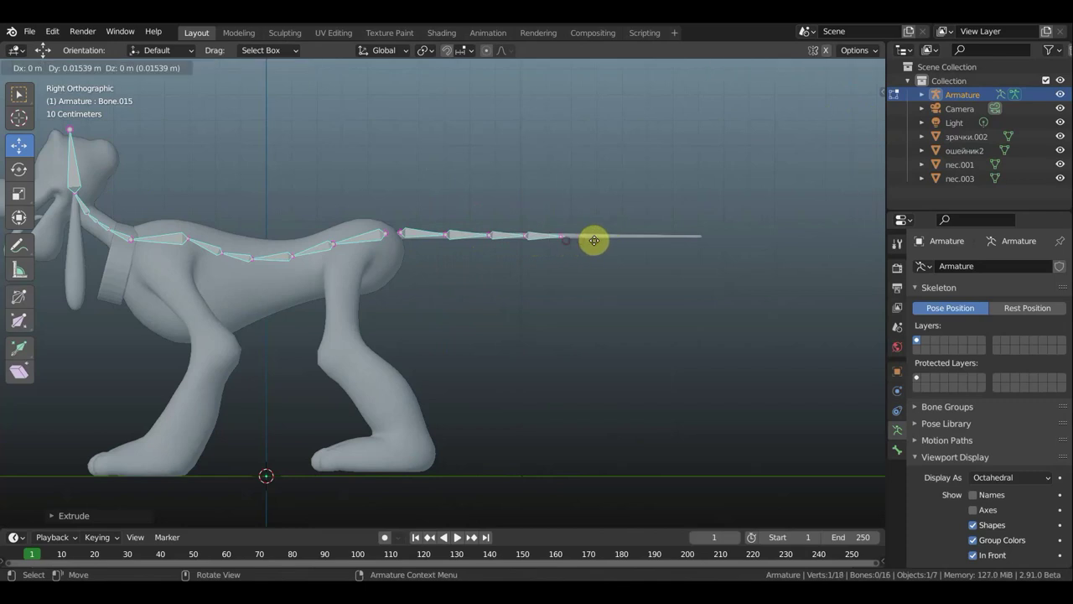
left_click(610, 241)
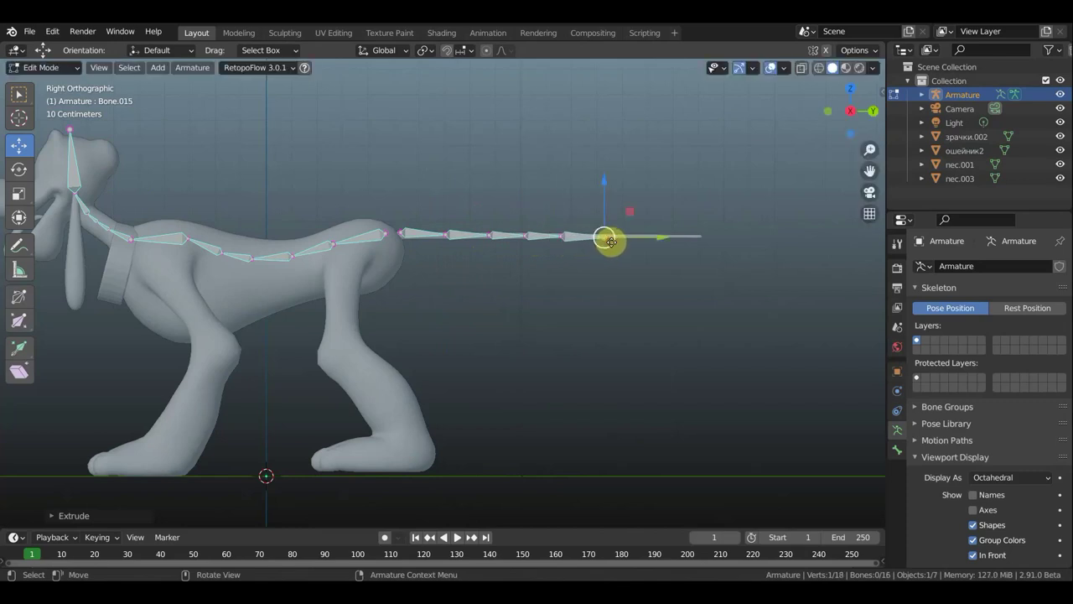
key("e")
left_click(647, 242)
key("e")
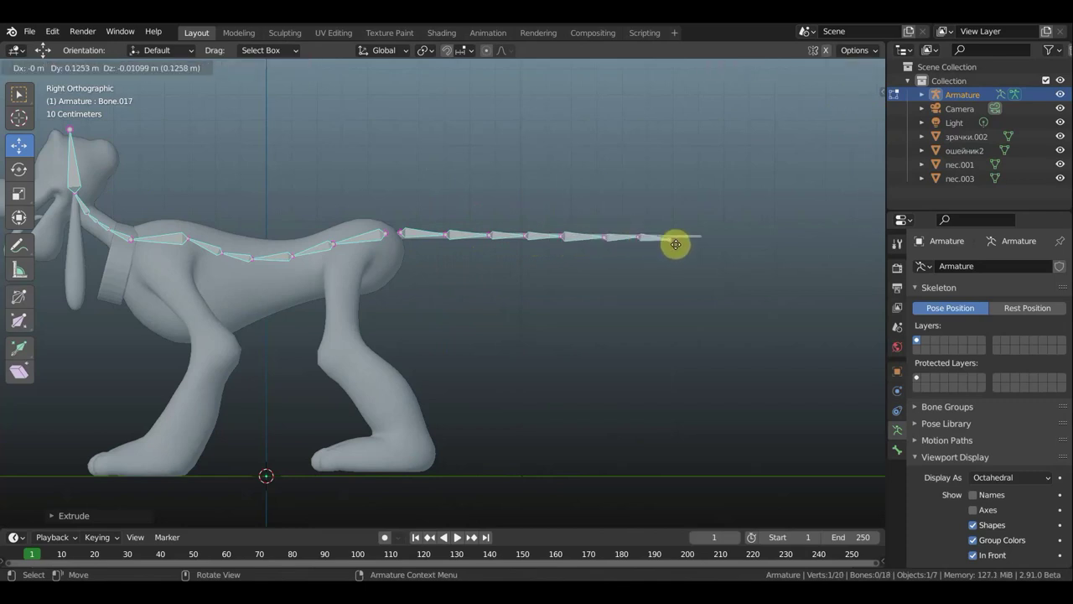
left_click(672, 242)
key("e")
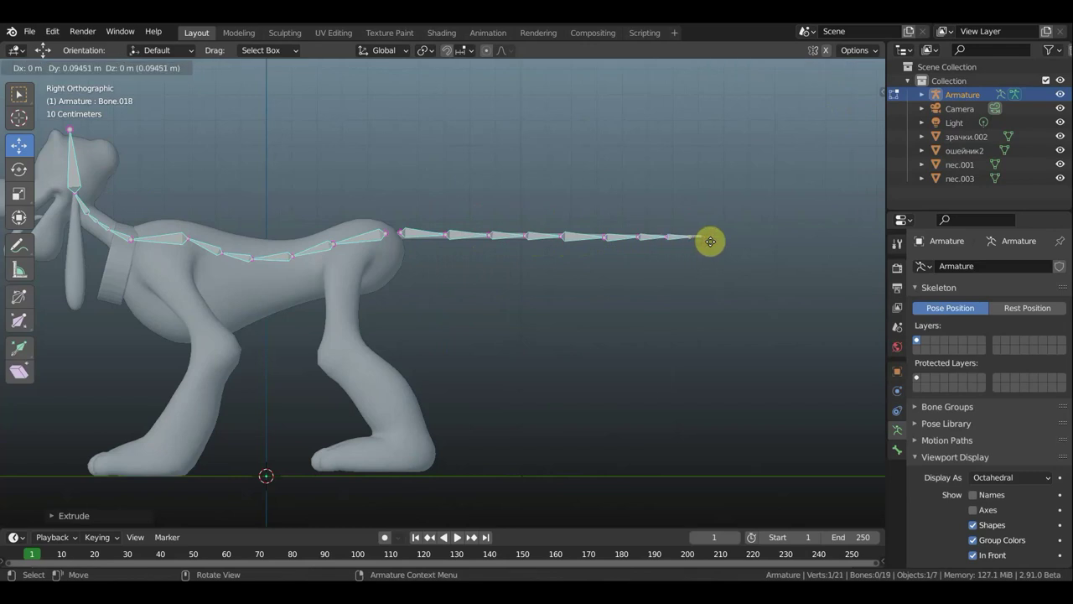
left_click(712, 237)
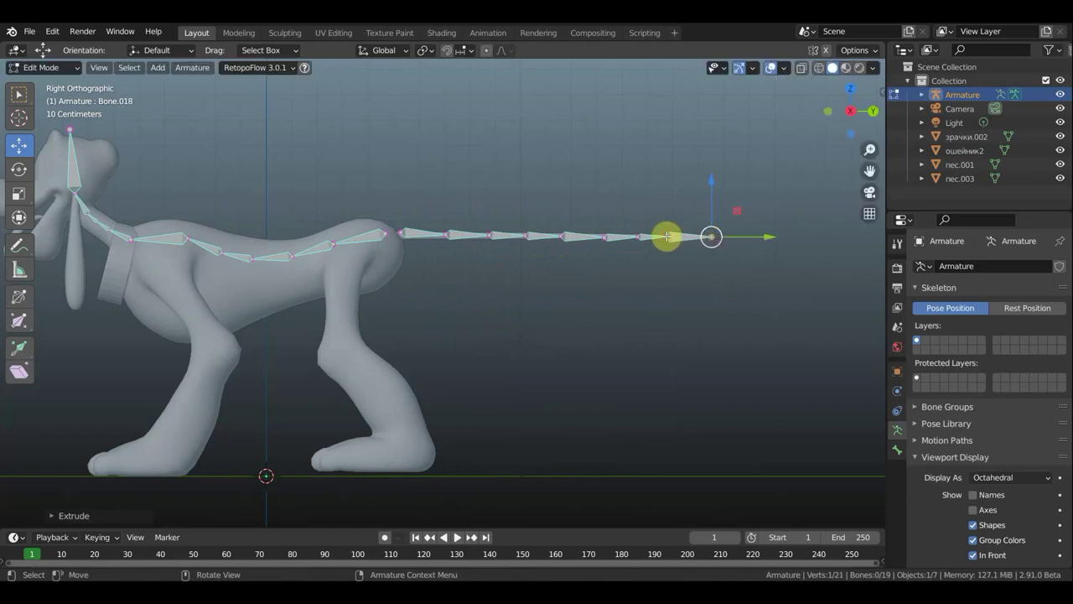
left_click(667, 237)
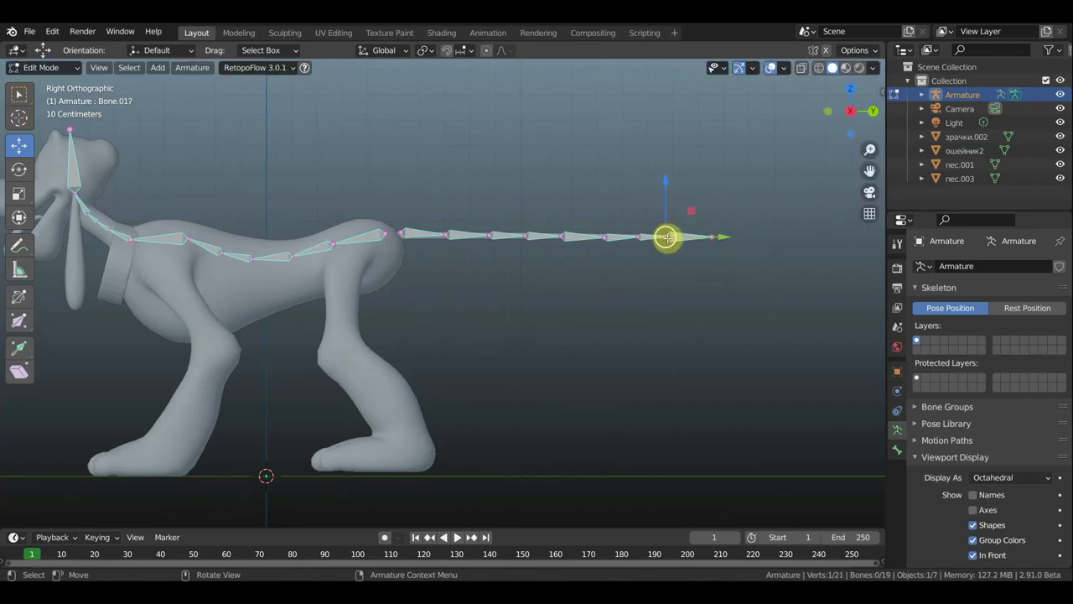
Extrude an upright bone near the tail tip, clear its parent, and parent it to the last tail bone.
key("e")
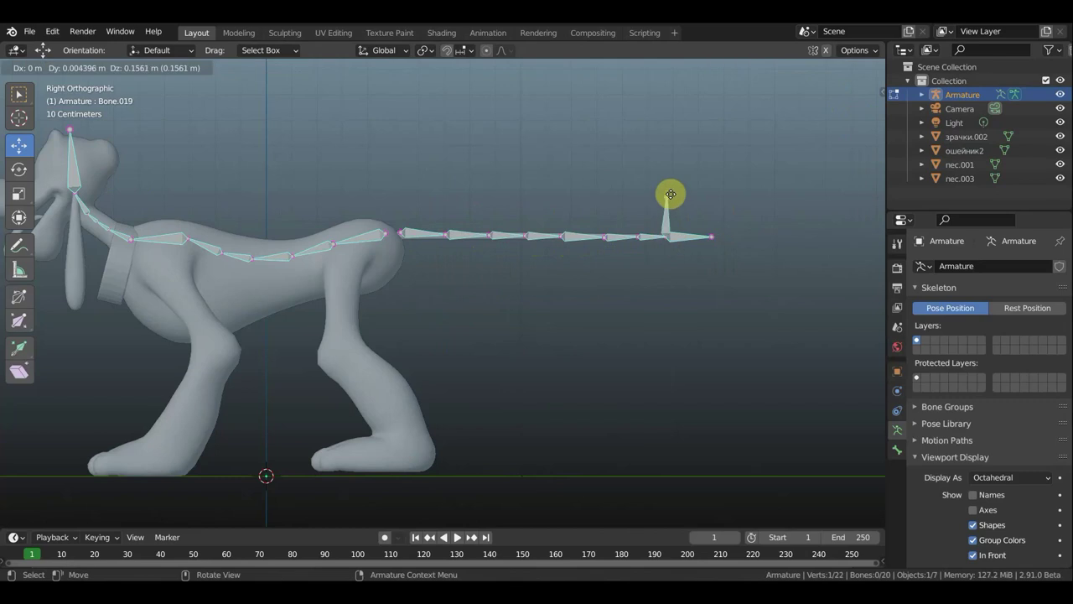
left_click(670, 174)
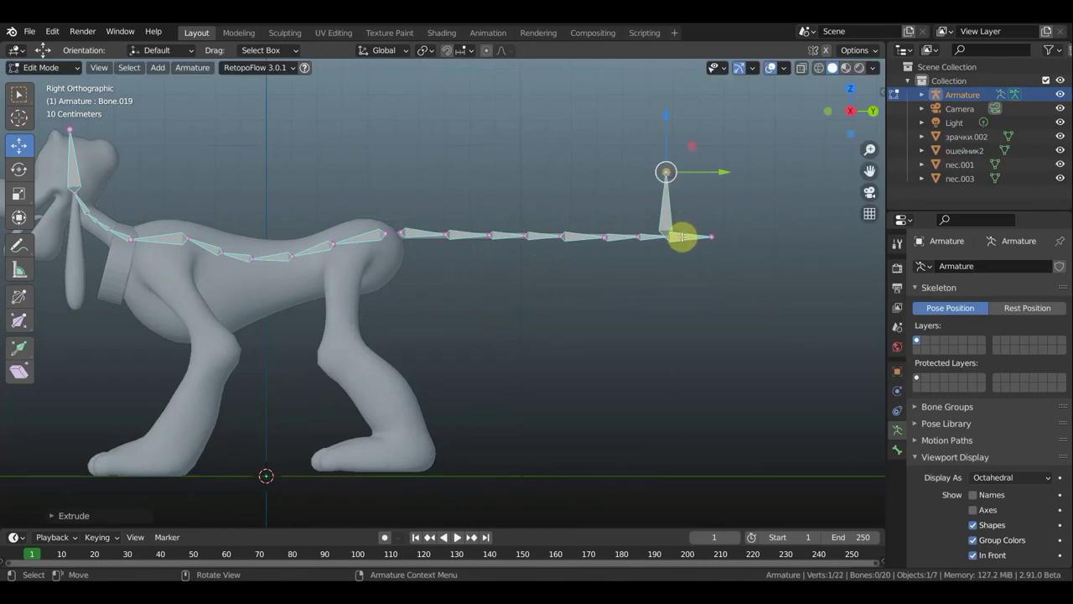
left_click(665, 220)
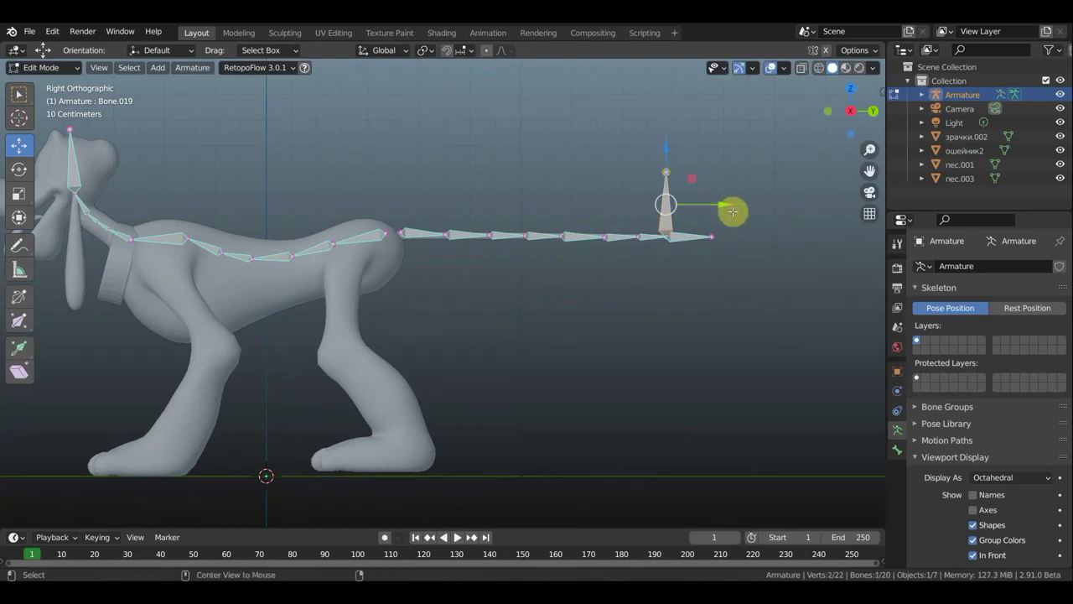
key("alt+p")
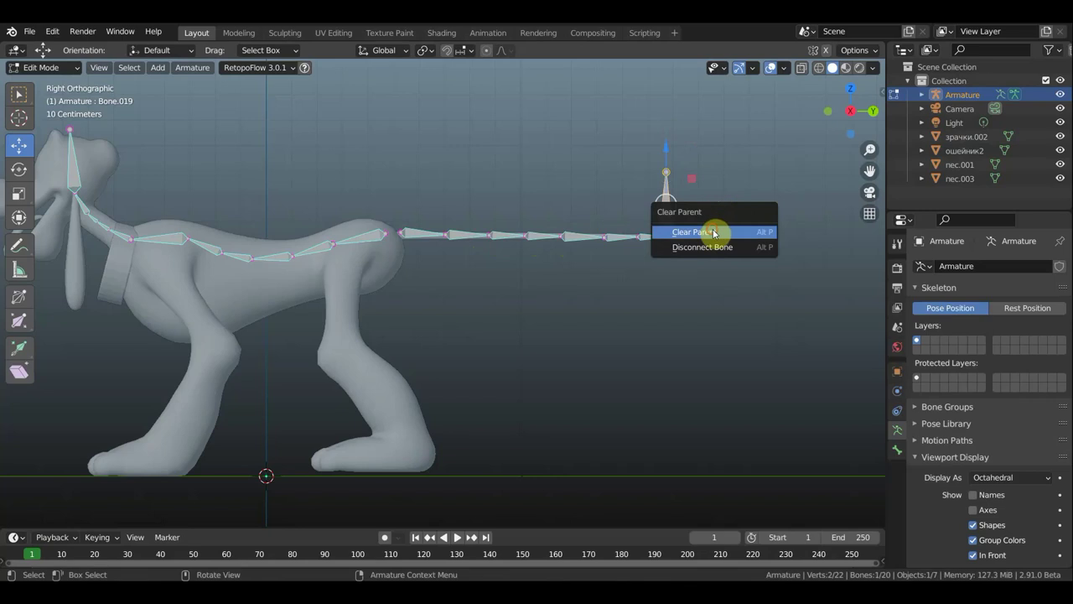
left_click(713, 232)
left_click(690, 237, "shift")
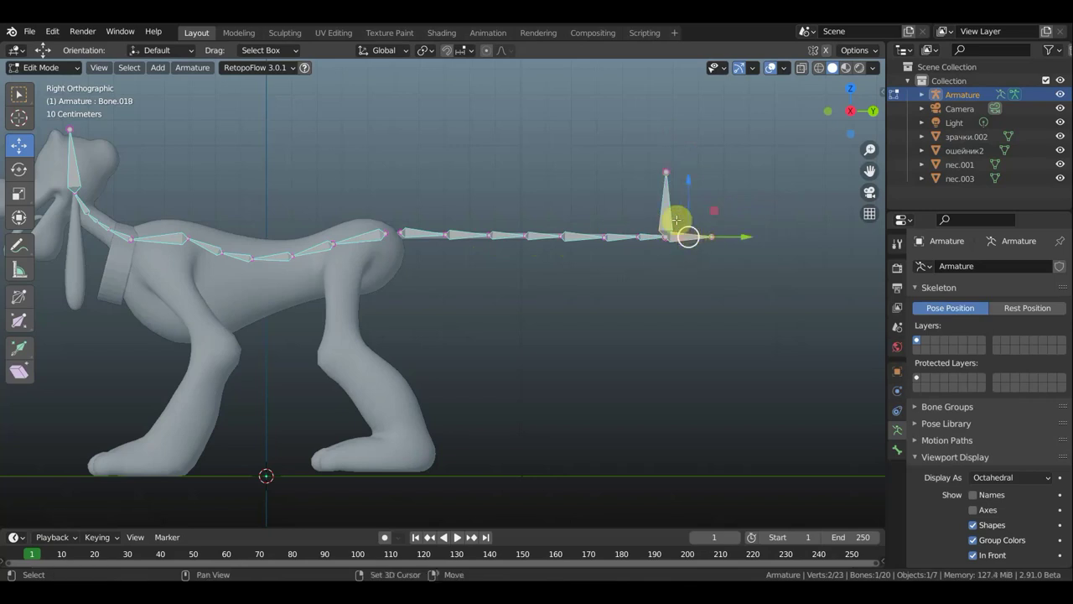
key("ctrl+p")
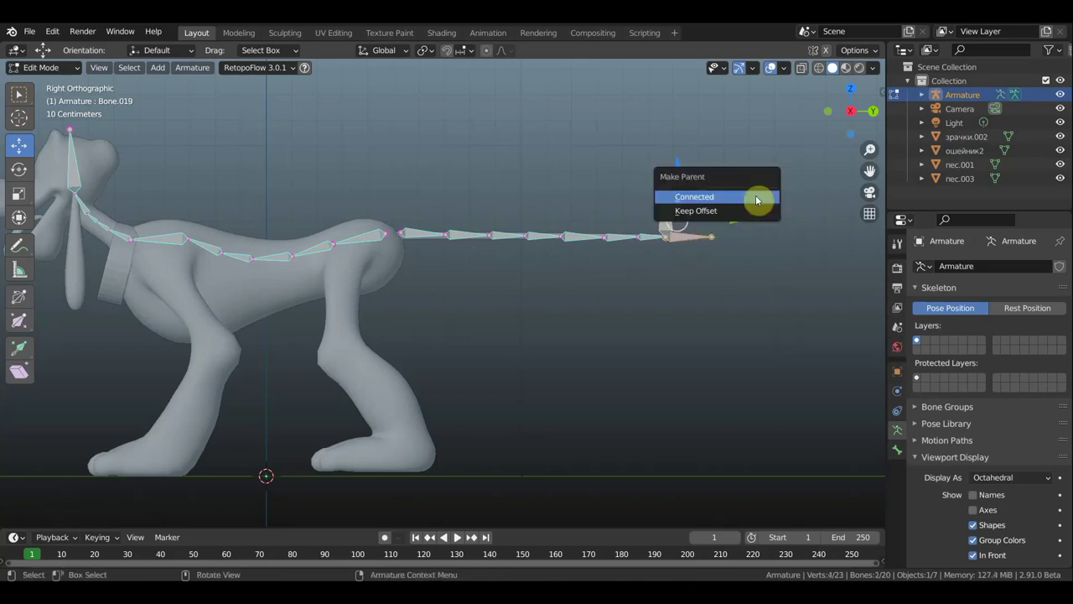
left_click(743, 211)
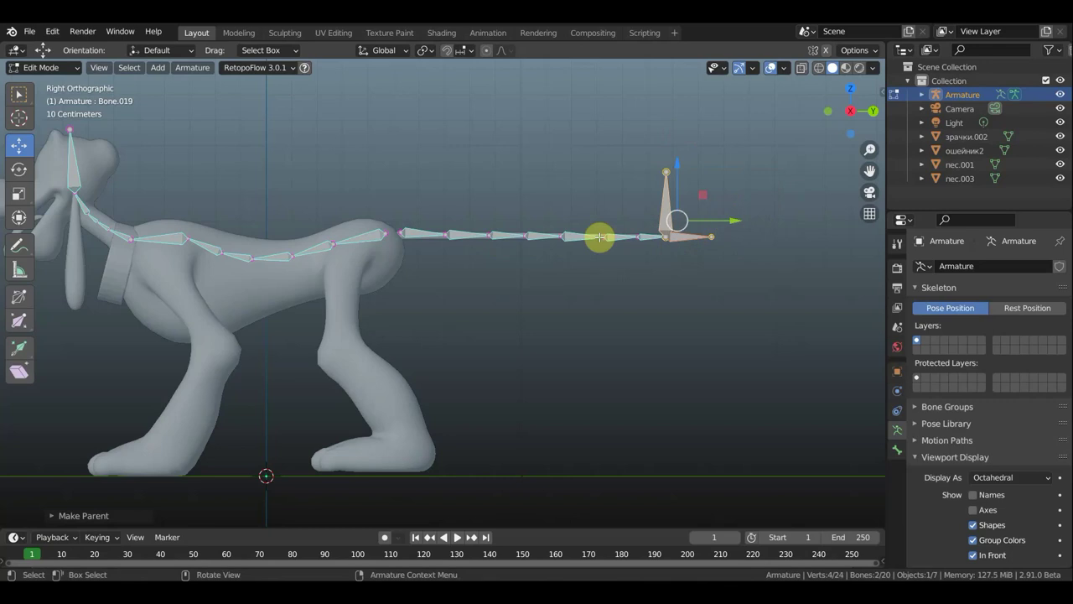
Parent the tail's first bone to the spine with Keep Offset.
left_click(375, 238)
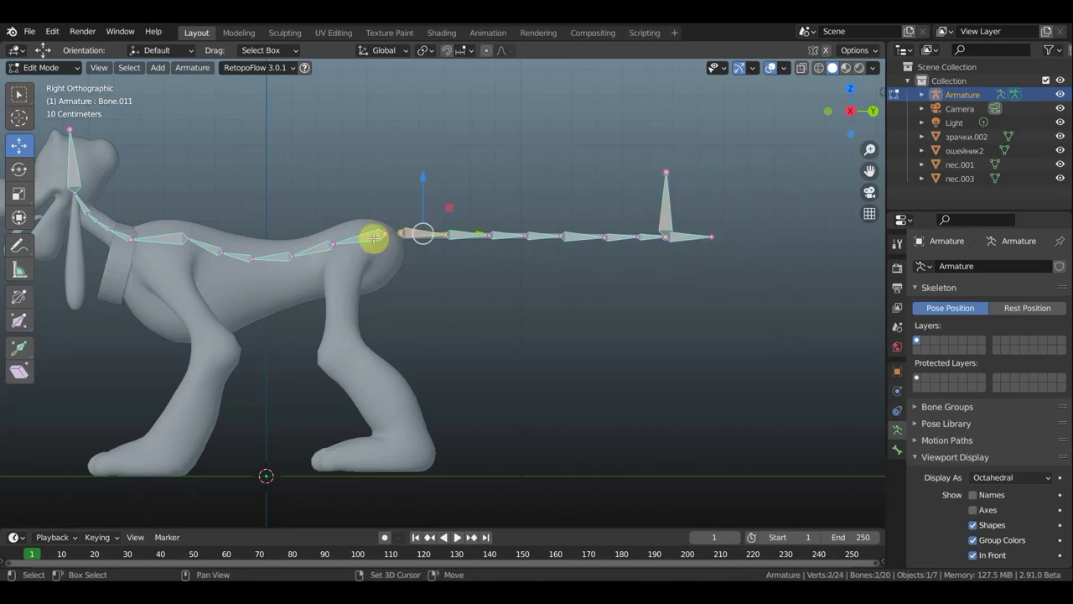
key("ctrl+p")
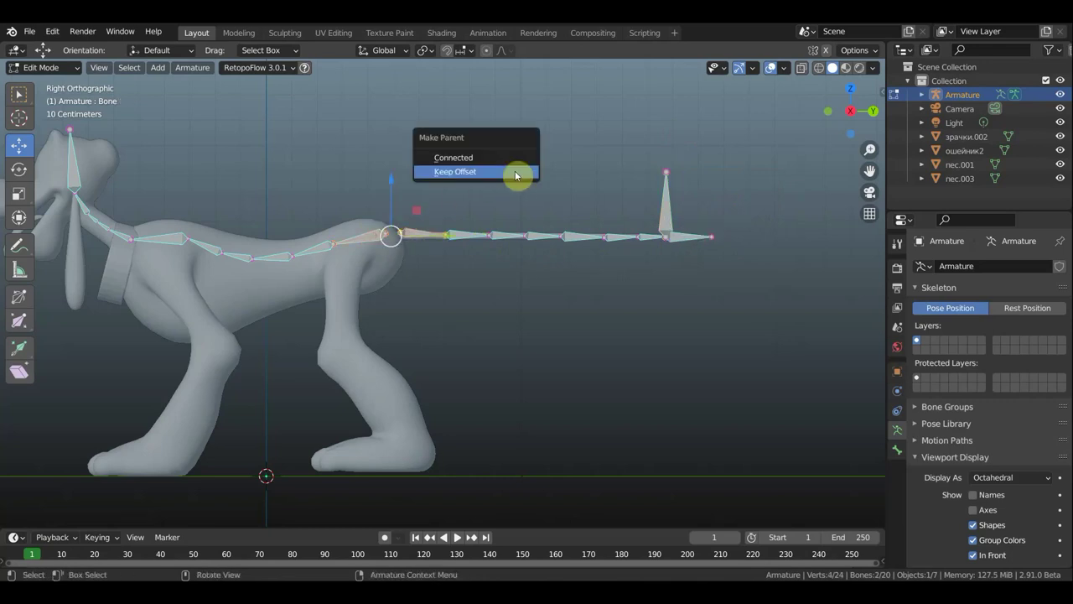
left_click(515, 174)
mouse_move(505, 300)
middle_mouse_down("shift")
mouse_move(578, 302)
mouse_move(662, 283)
middle_mouse_up("shift")
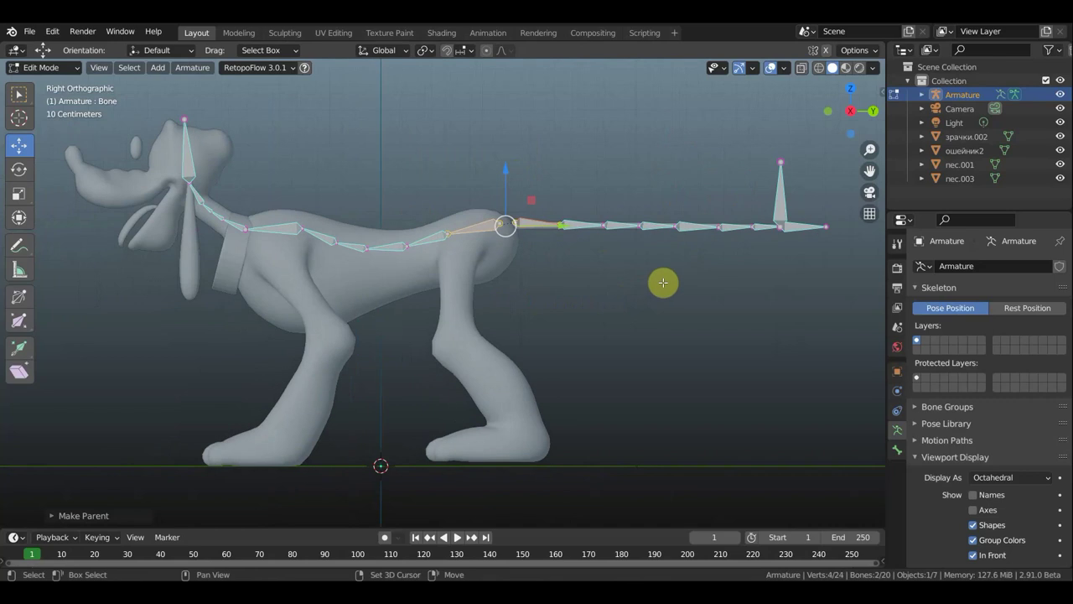
left_click(299, 227)
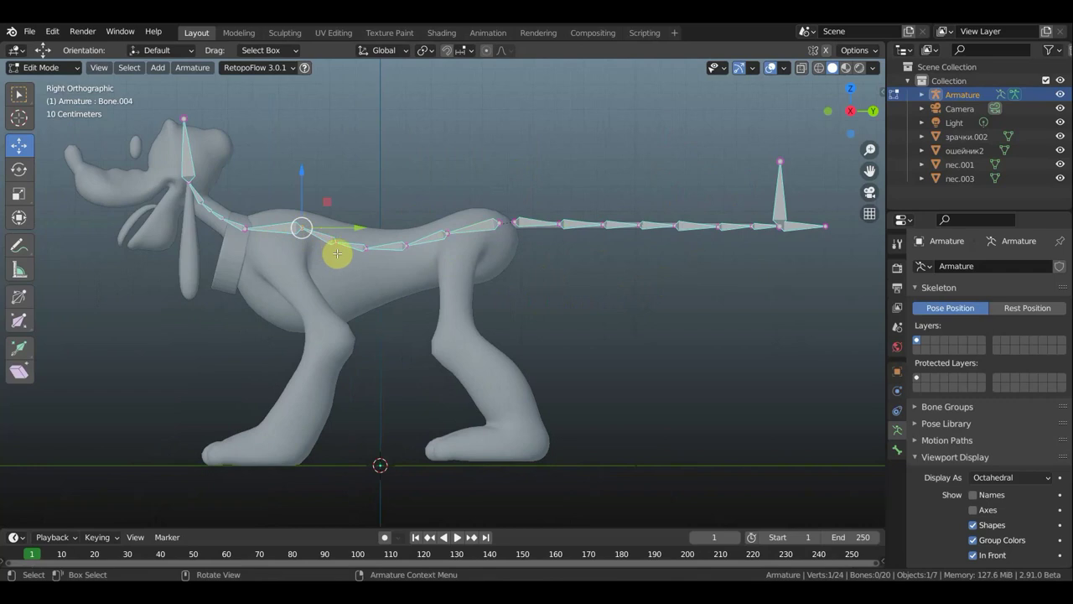
In front view, extrude a new bone out from the chest joint.
key("KP_1")
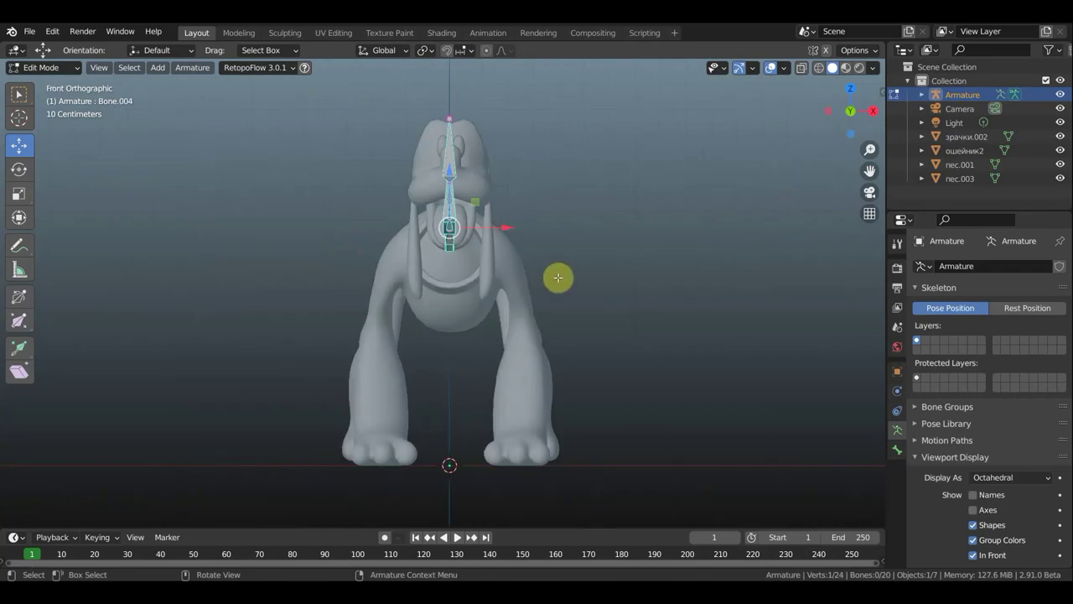
key("e")
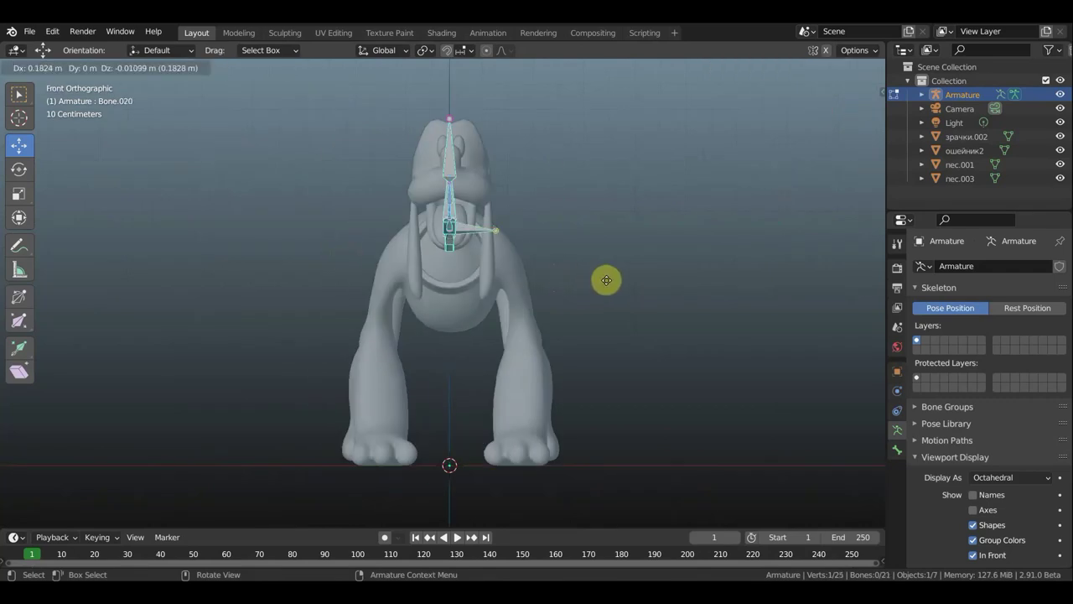
left_click(606, 280)
Clear the shoulder bone's parent and move it down beside the front shoulder.
mouse_move(565, 288)
middle_mouse_down()
mouse_move(377, 343)
mouse_move(290, 412)
mouse_move(211, 444)
mouse_move(359, 287)
middle_mouse_up()
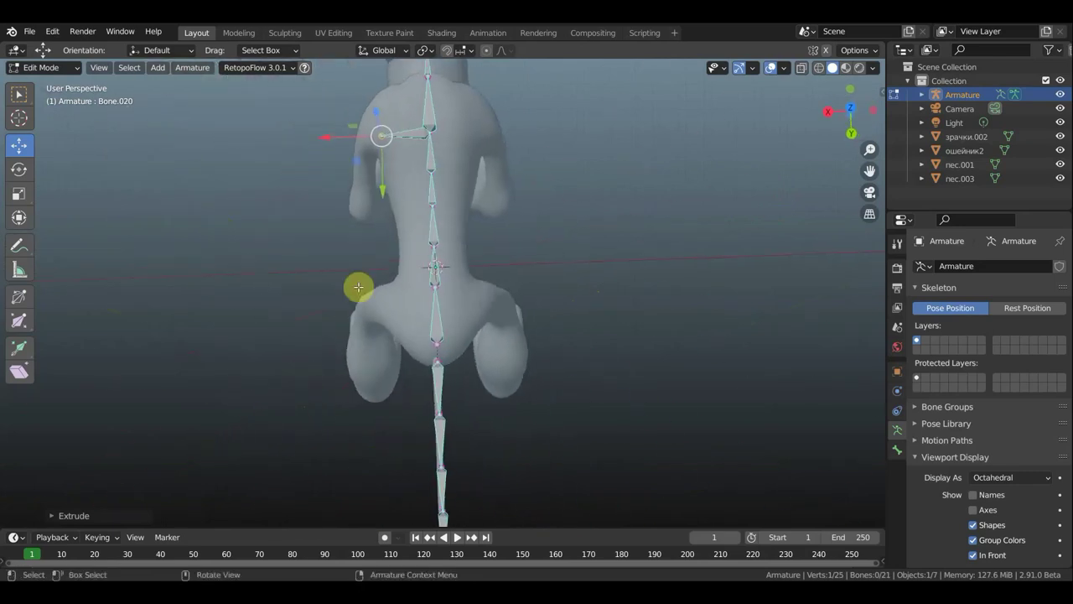
left_click(410, 132)
key("alt+p")
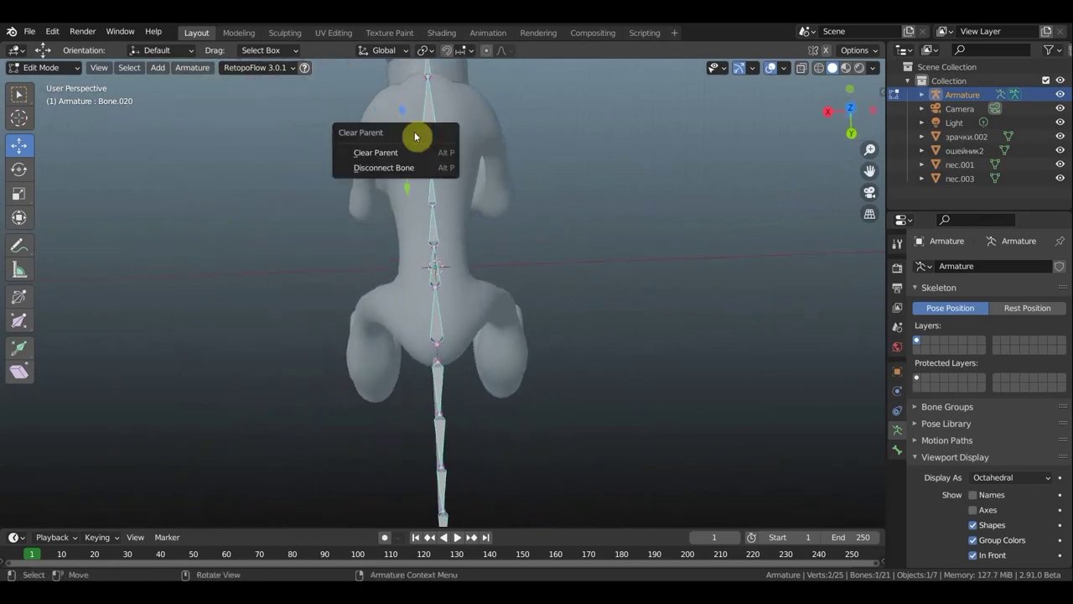
left_click(405, 152)
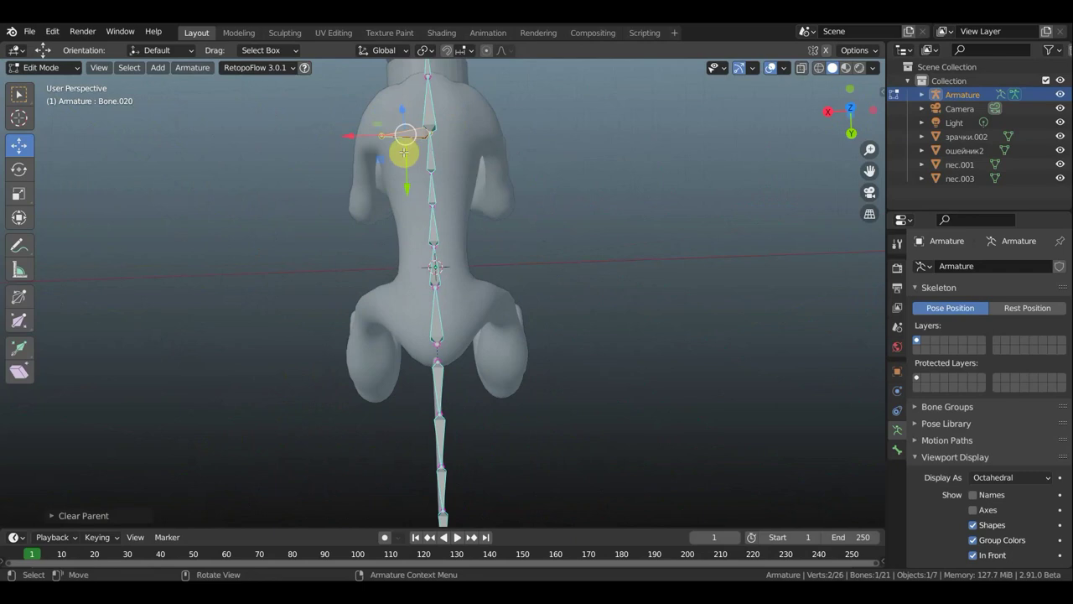
key("g")
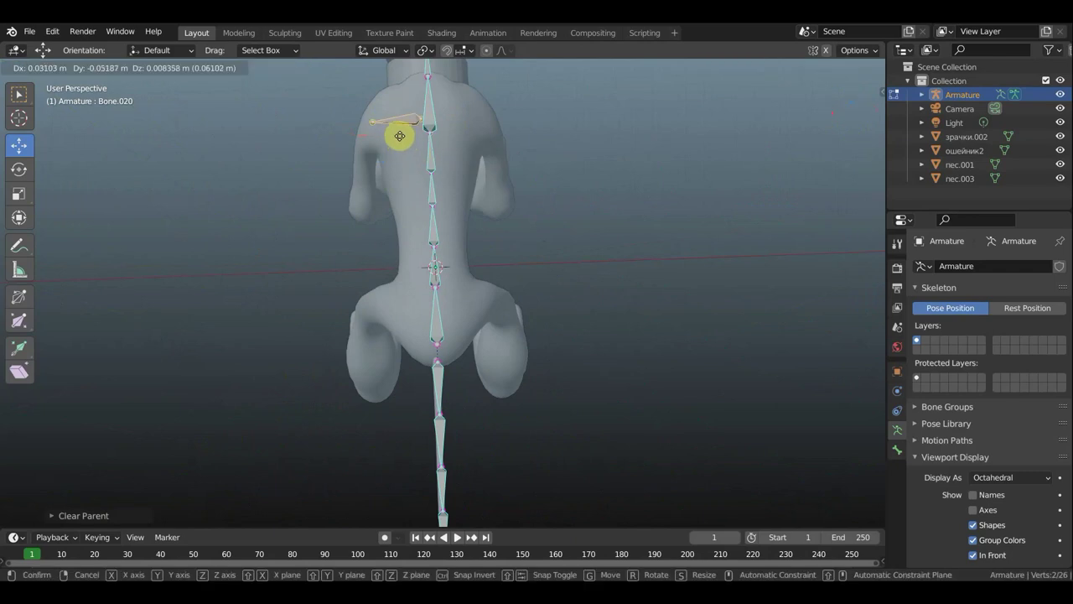
left_click(397, 132)
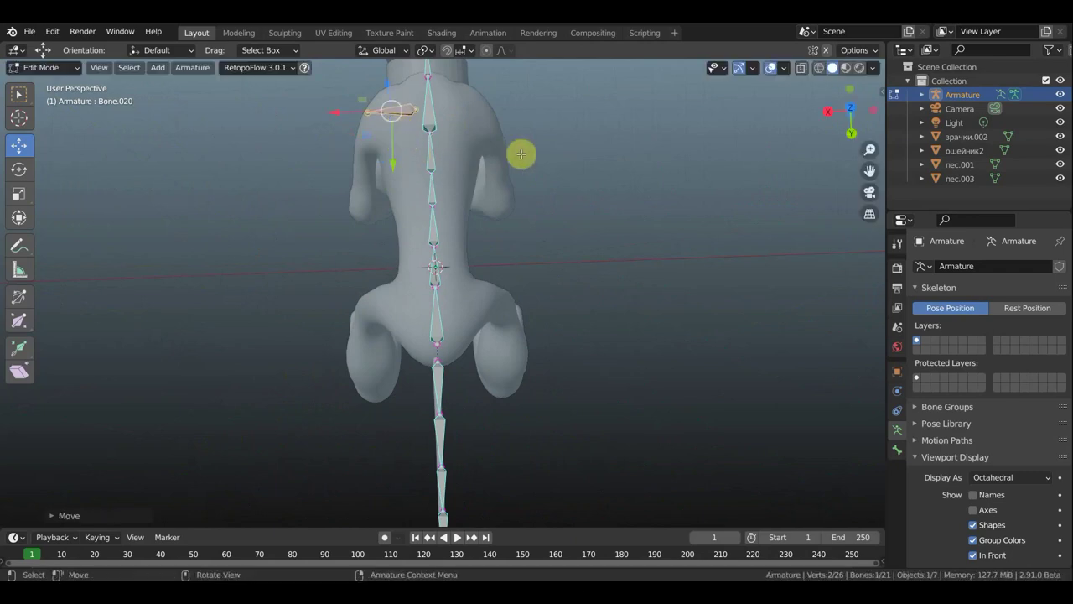
mouse_move(522, 156)
middle_mouse_down()
mouse_move(696, 59)
mouse_move(798, 515)
mouse_move(834, 501)
middle_mouse_up()
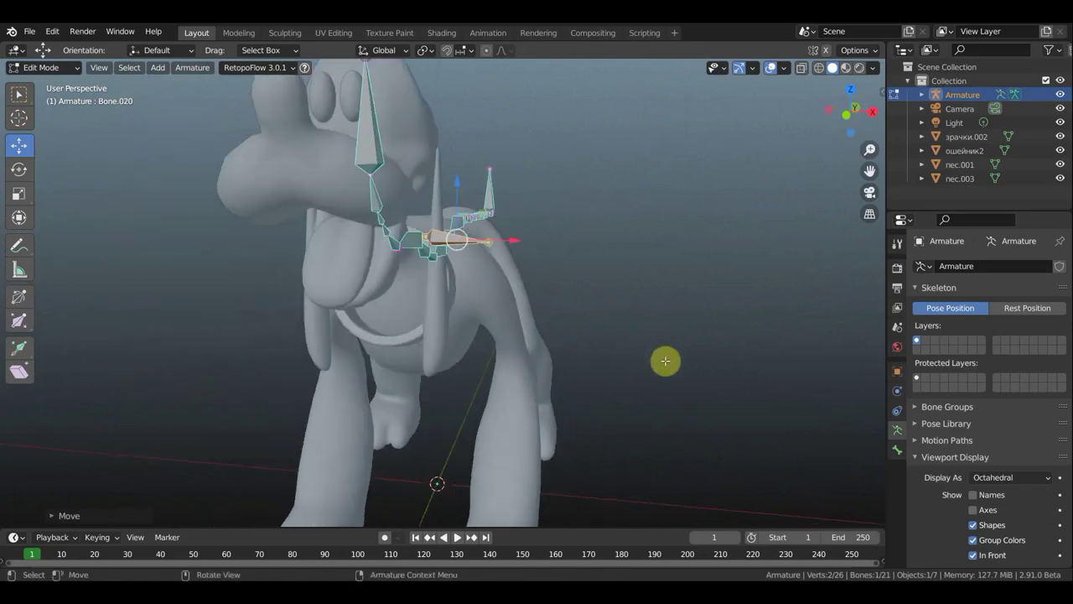
key("g")
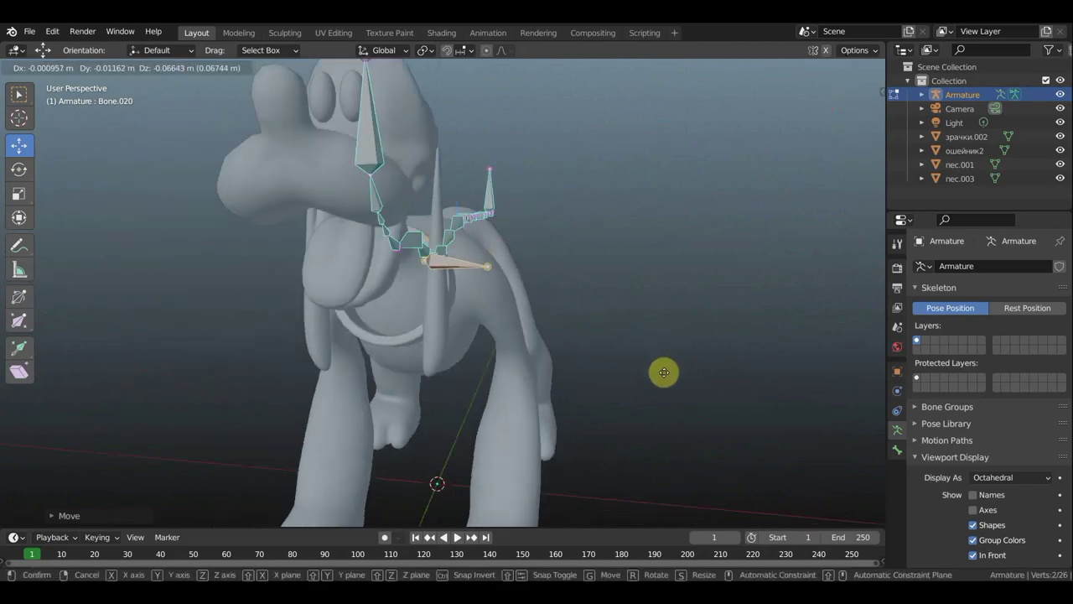
left_click(664, 377)
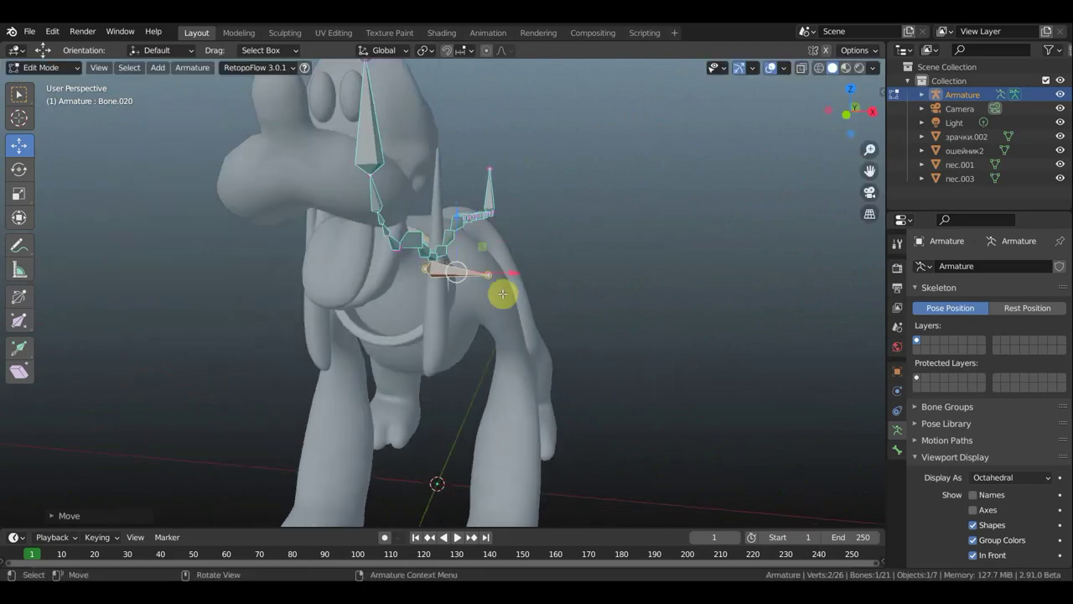
Adjust the shoulder bone's tip and extrude upper and lower leg bones down the front leg.
key("KP_1")
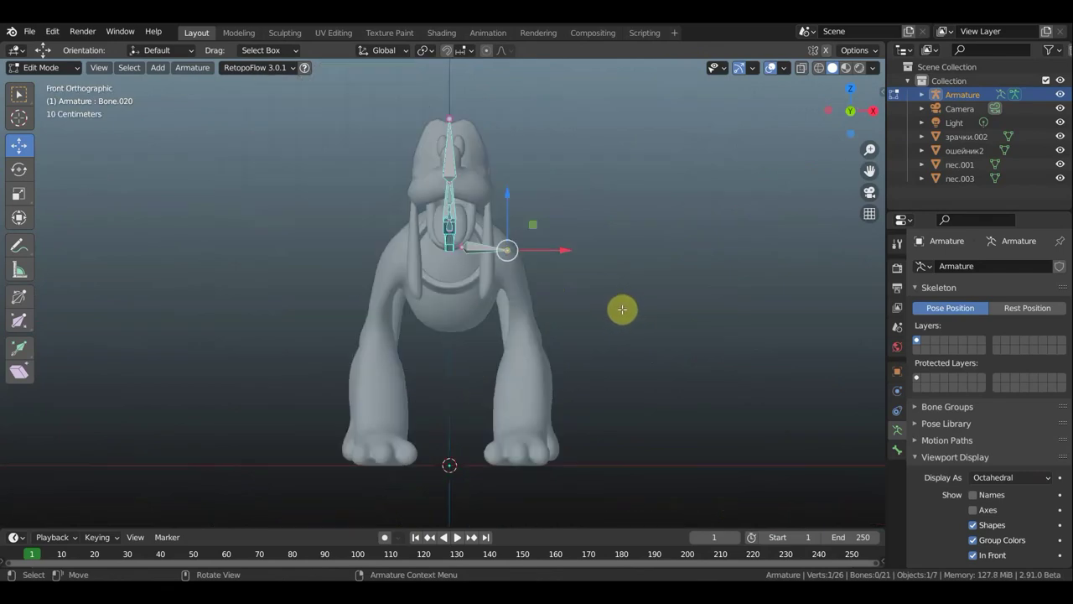
key("g")
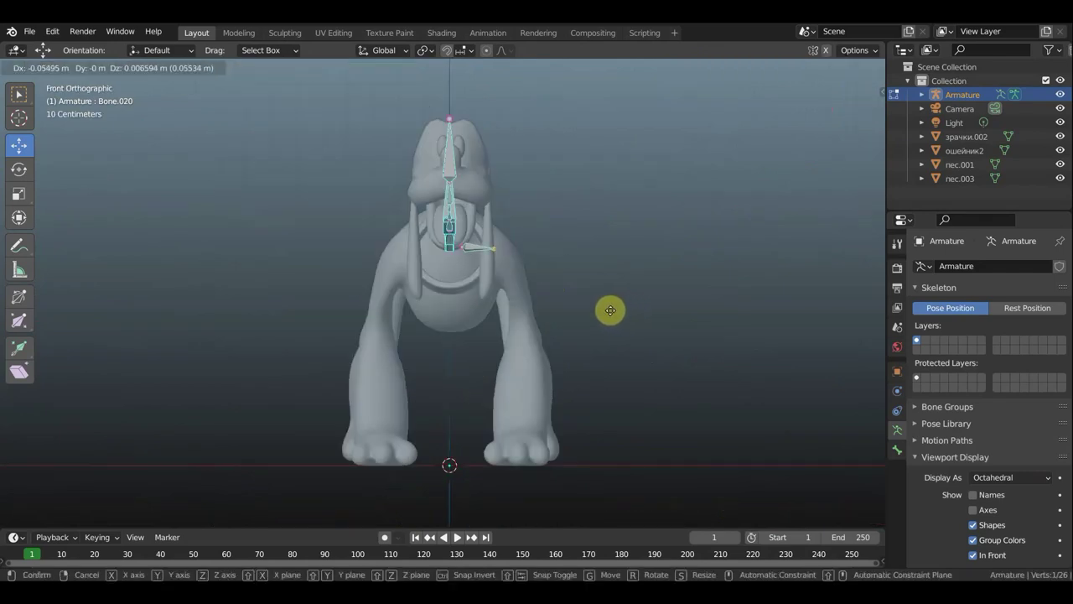
left_click(611, 311)
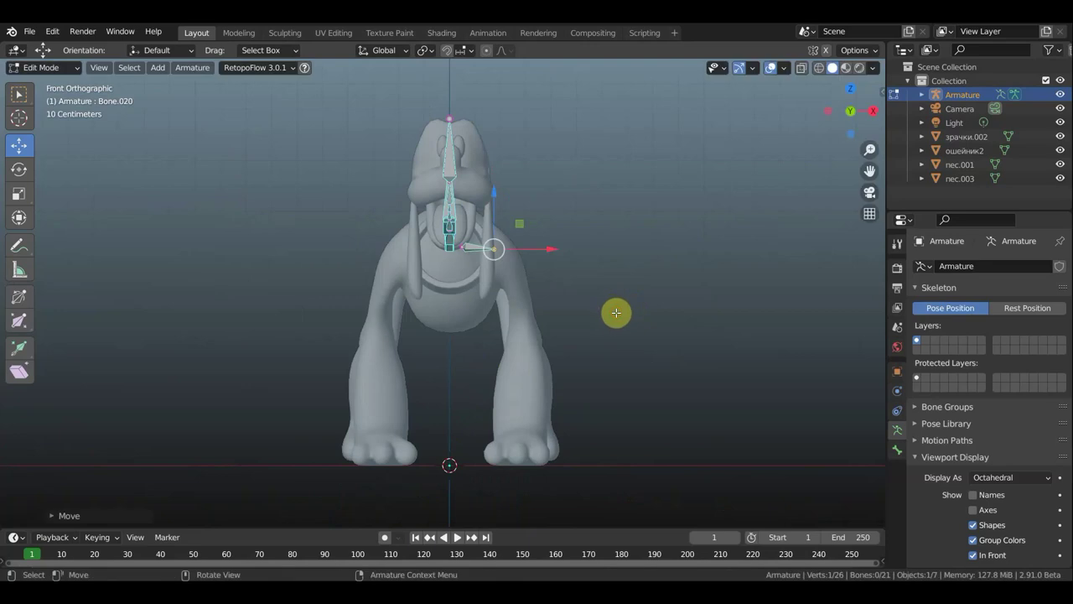
key("e")
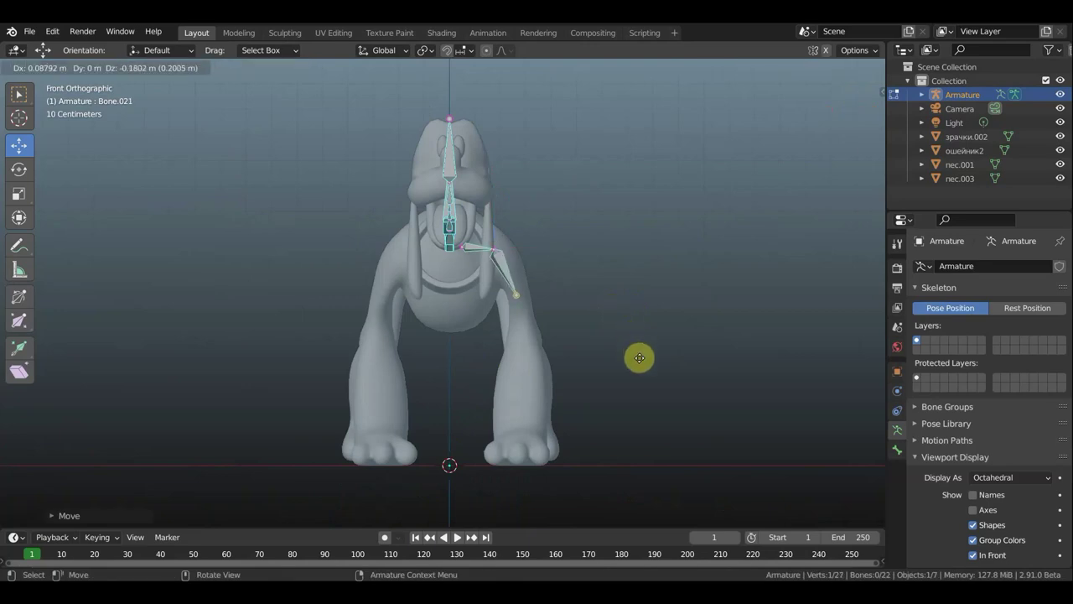
left_click(636, 349)
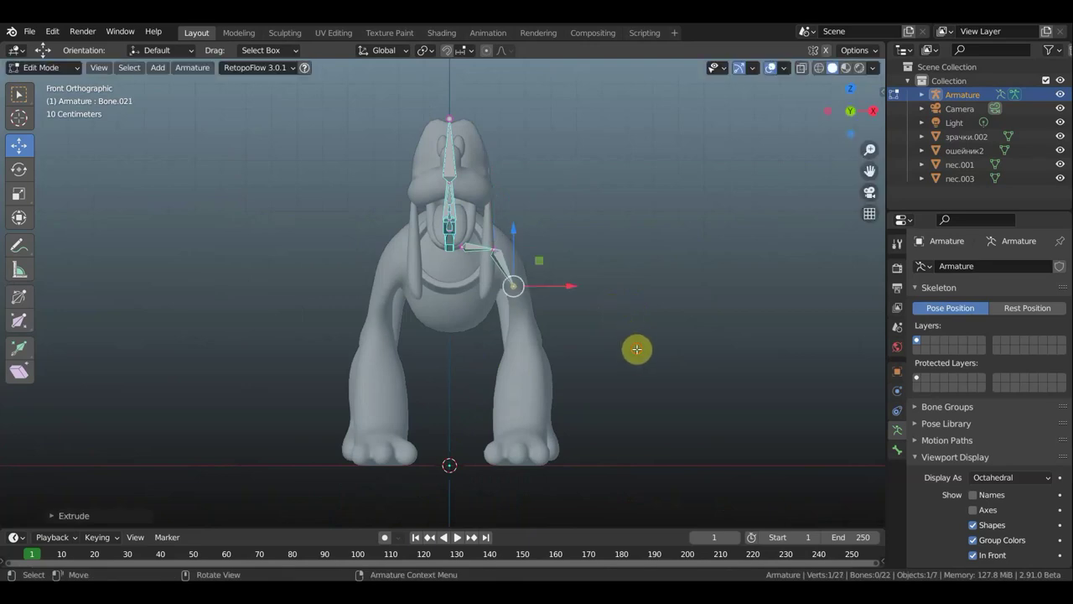
key("e")
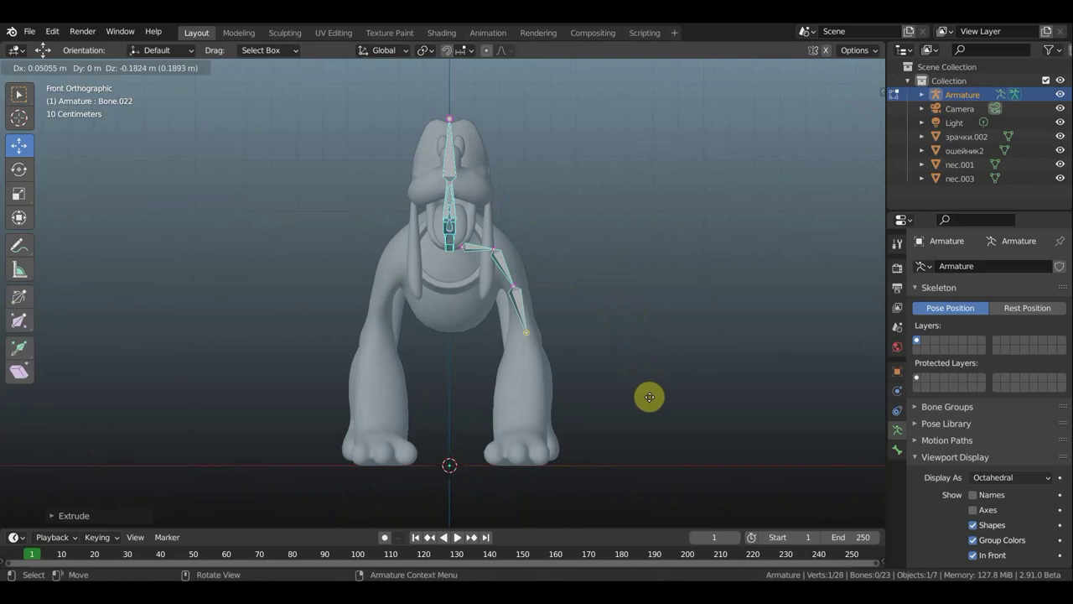
left_click(650, 397)
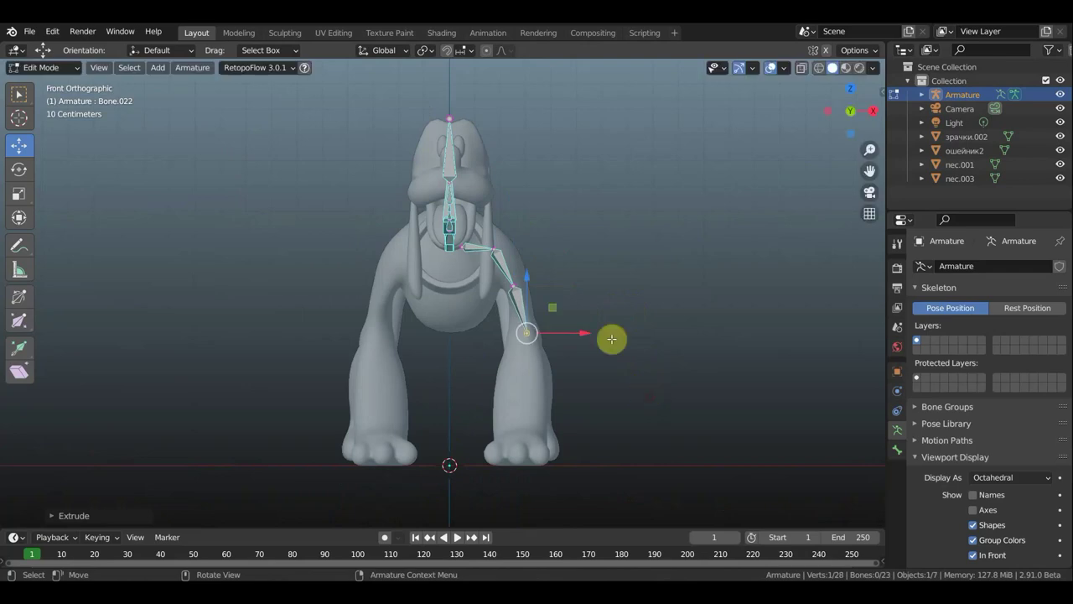
Reposition the shoulder joint and extrude a bone from the lowest joint to the paw.
left_click(499, 252)
key("g")
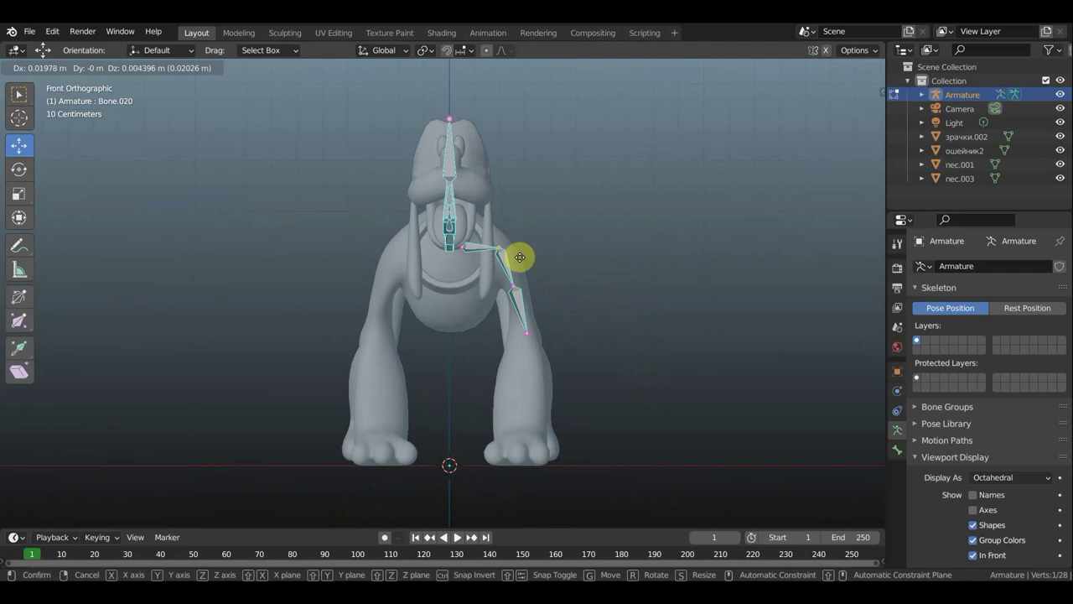
left_click(520, 257)
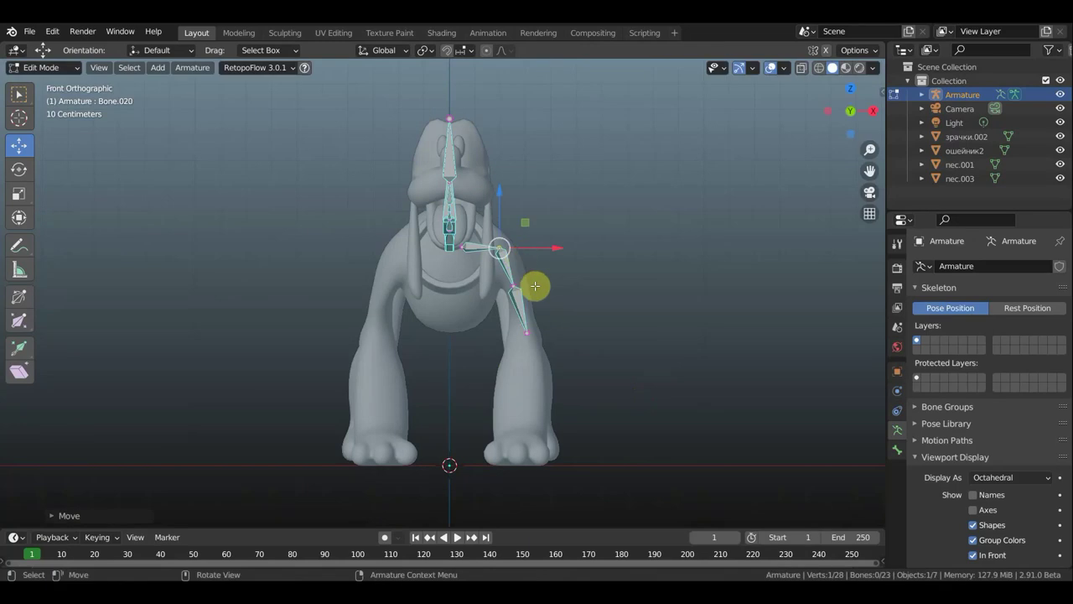
left_click(527, 334)
key("e")
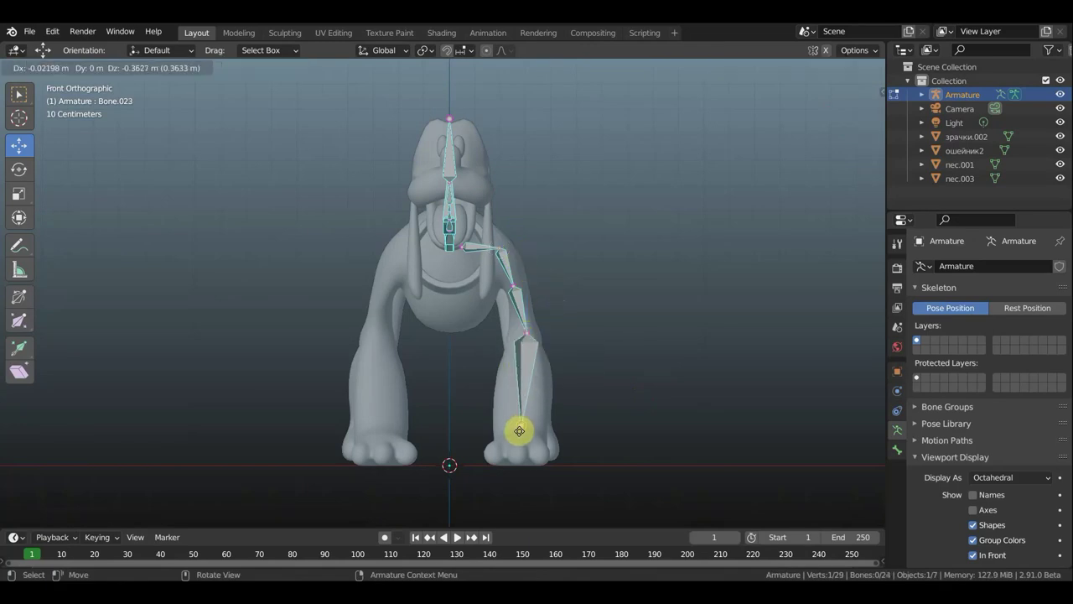
left_click(519, 432)
key("KP_3")
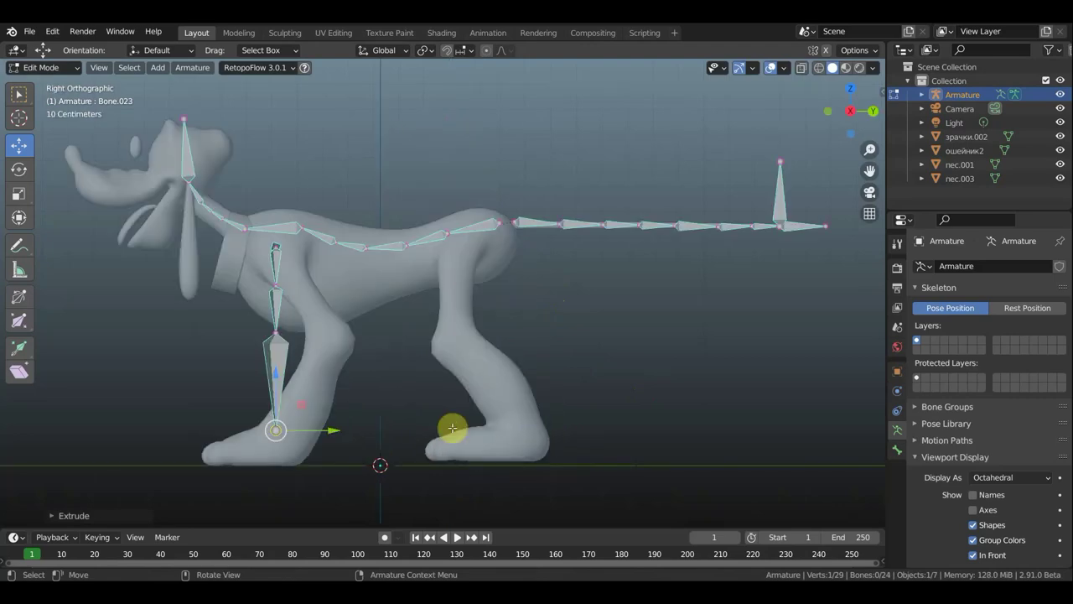
Move the front leg's knee joint forward and shift the upper leg joint into the leg.
left_click(276, 334)
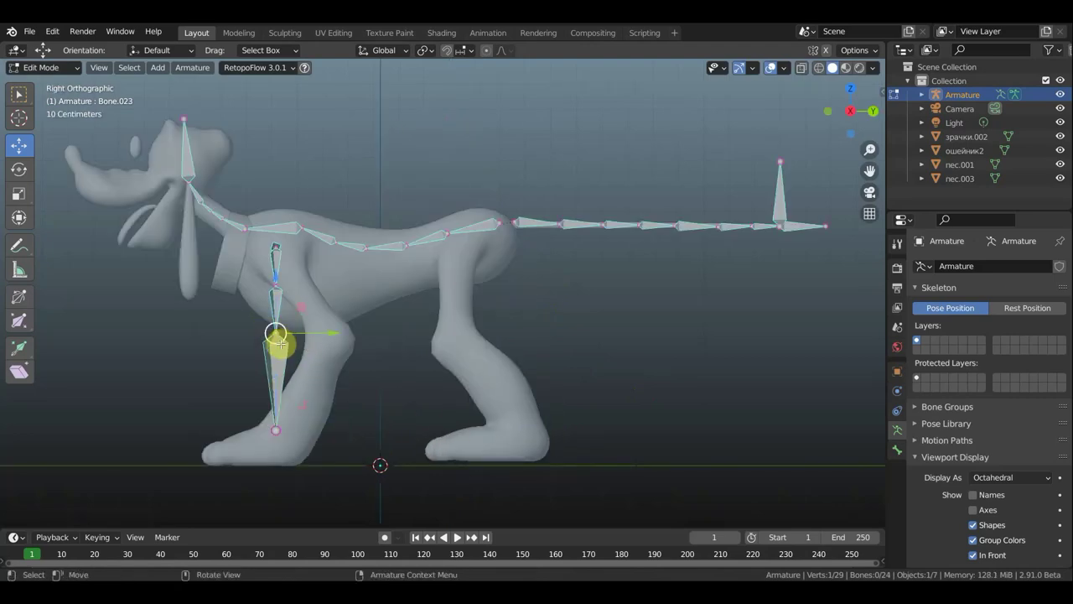
key("g")
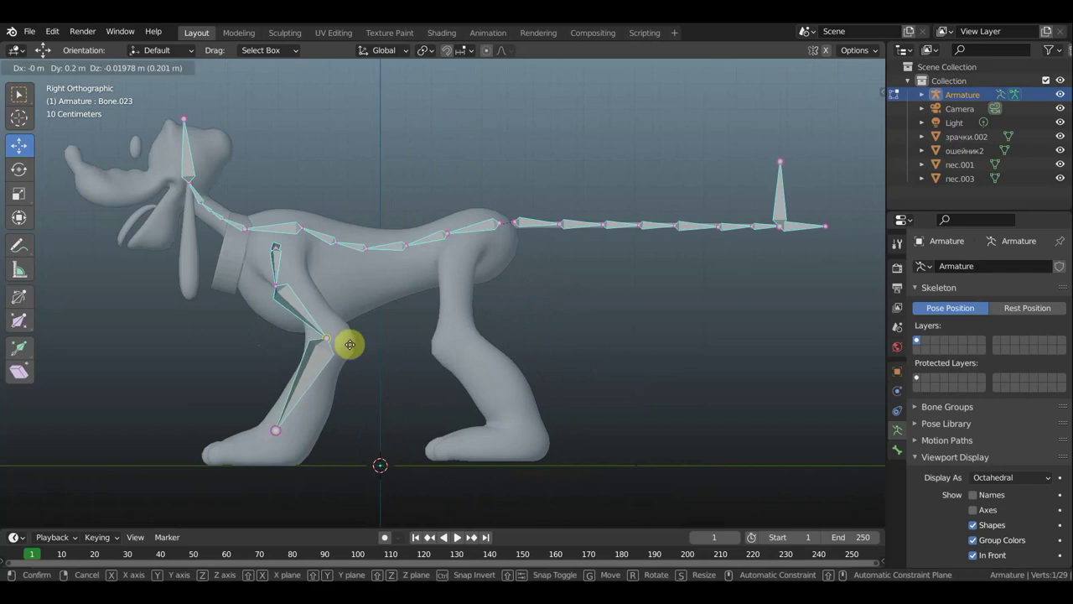
left_click(353, 344)
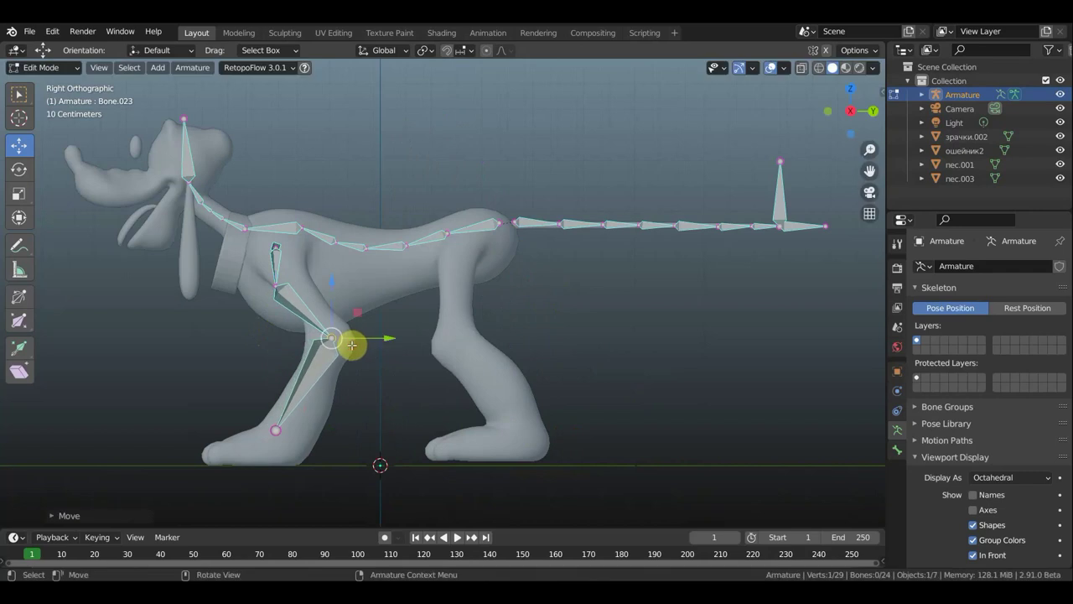
left_click(276, 287)
key("g")
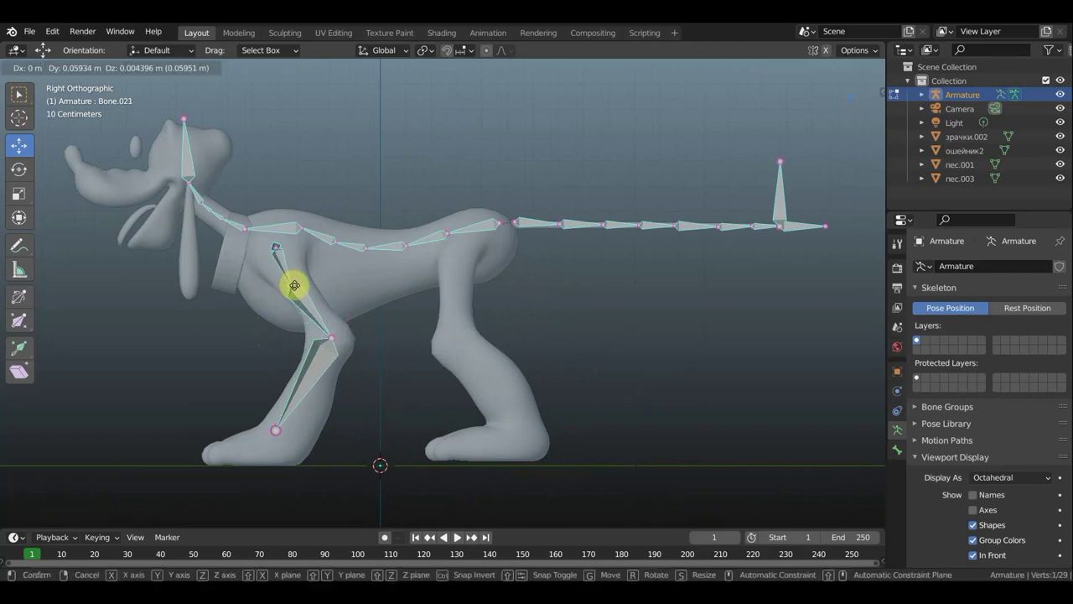
left_click(300, 286)
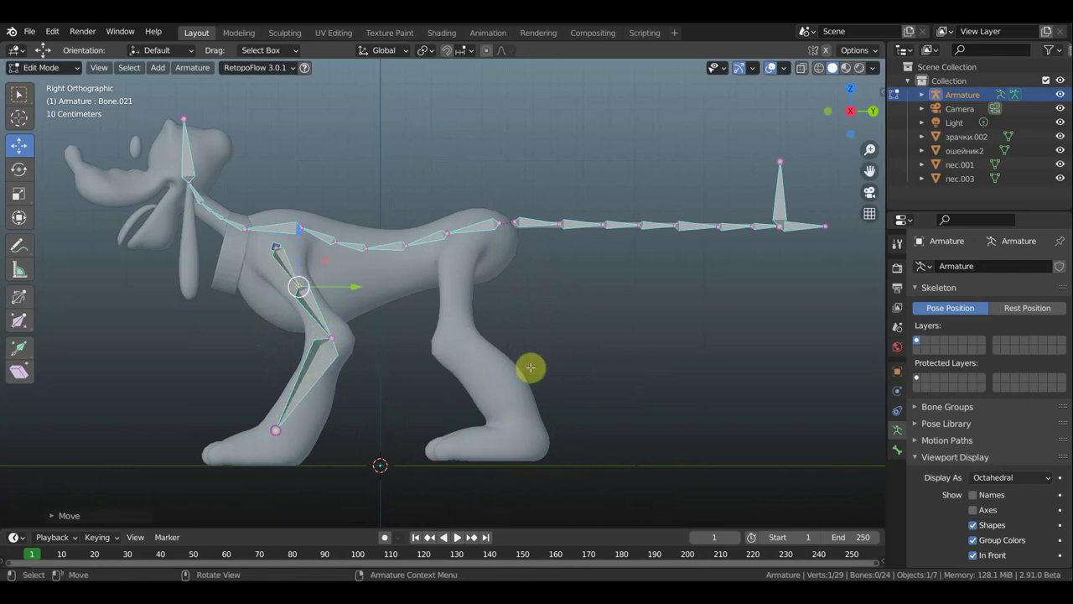
Move the foot joint into the paw and extrude a new bone from it.
middle_click_drag(570, 355, 616, 323, "shift")
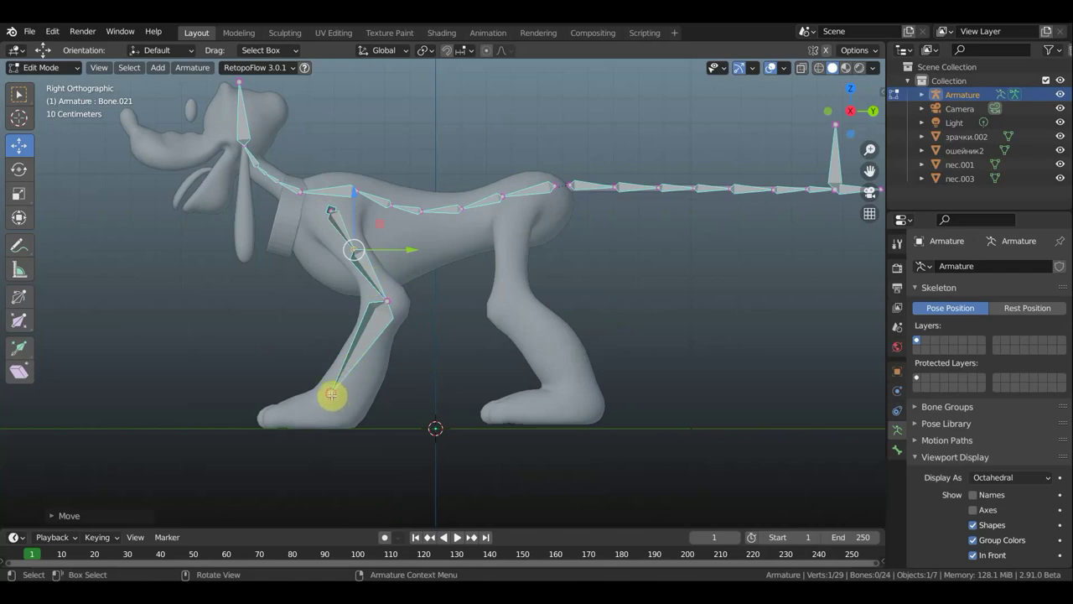
left_click(332, 395)
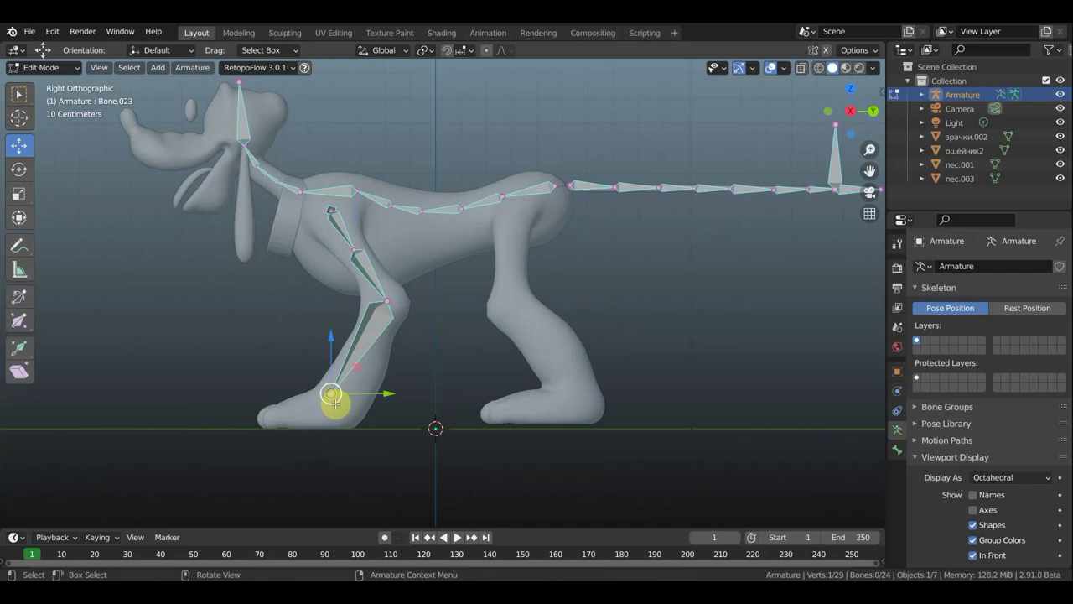
left_click_drag(344, 405, 349, 407)
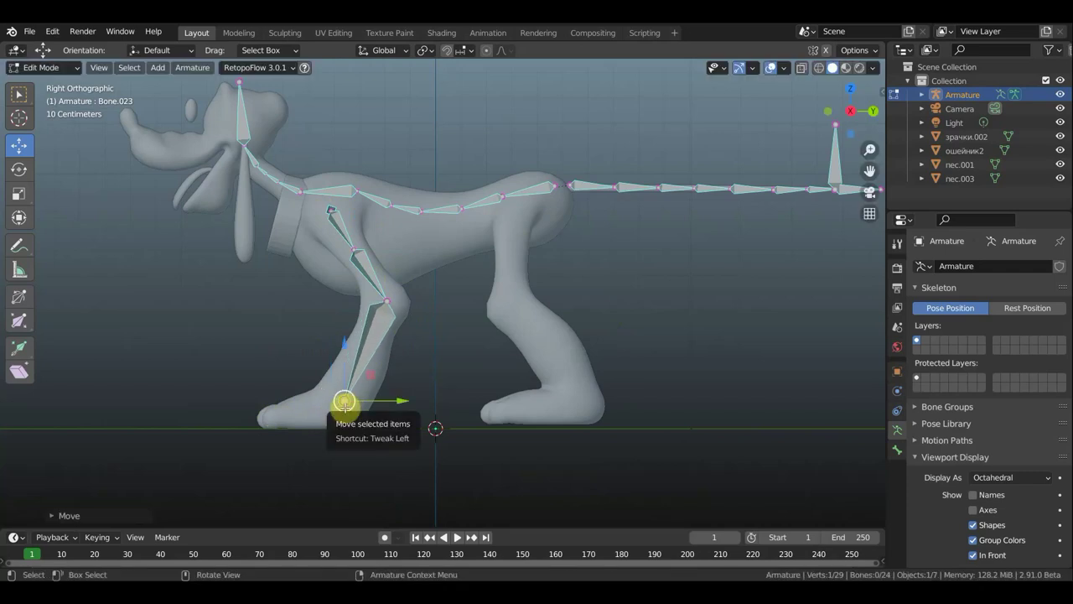
key("e")
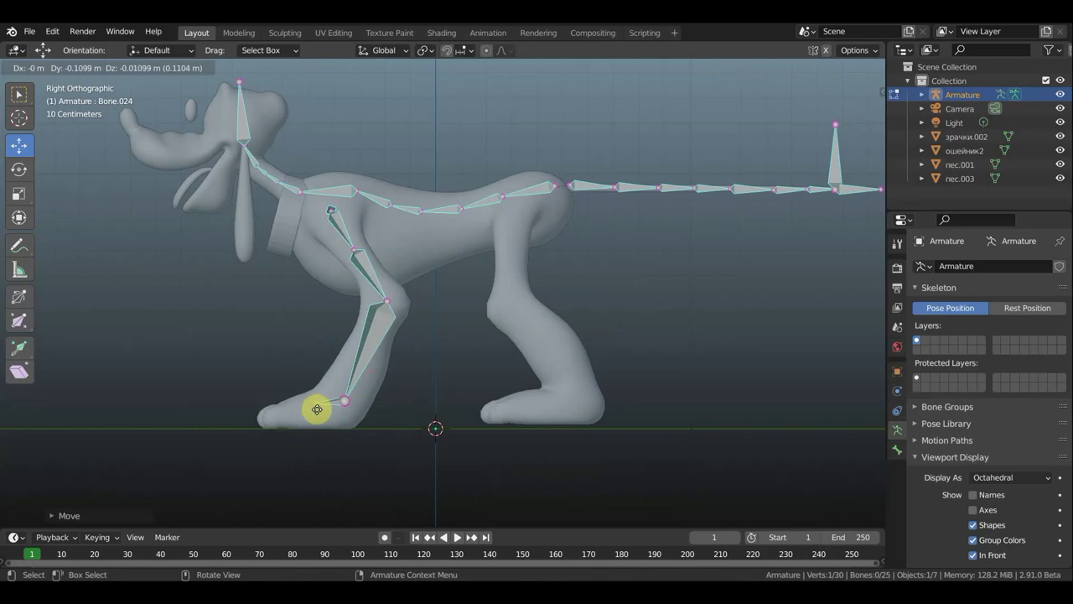
Extrude the foot bones to the paw tip and add a toe bone reaching forward to the ground.
left_click(315, 409)
key("e")
left_click(287, 412)
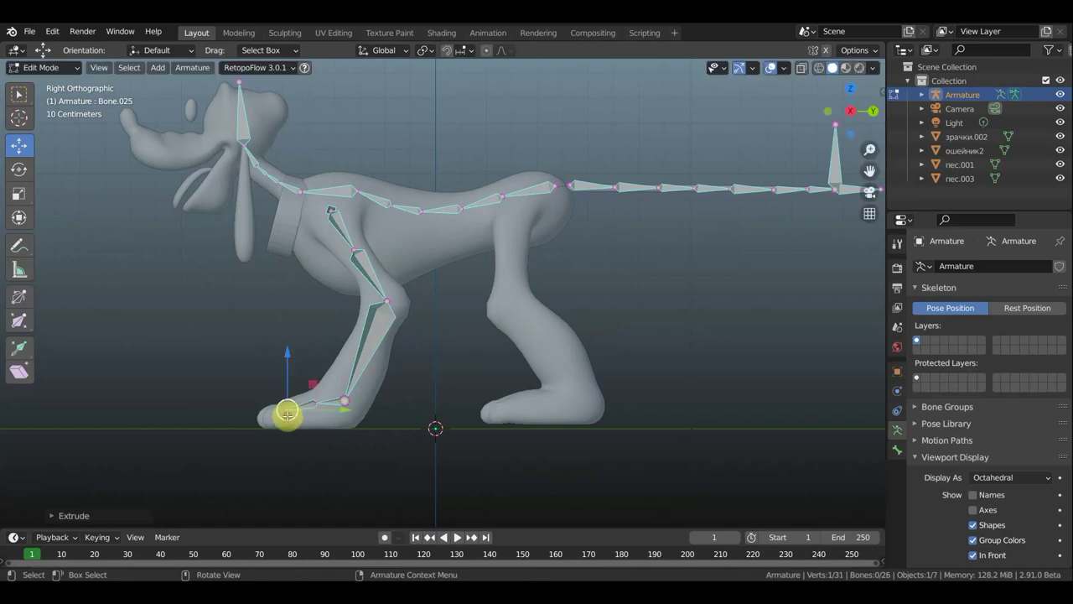
key("e")
left_click(260, 420)
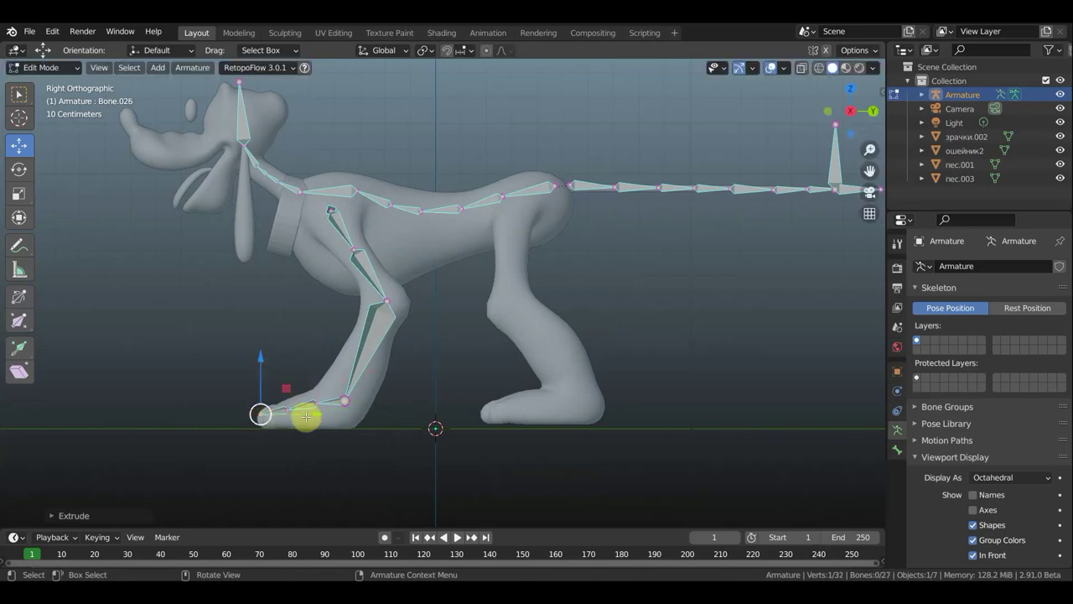
left_click(346, 402)
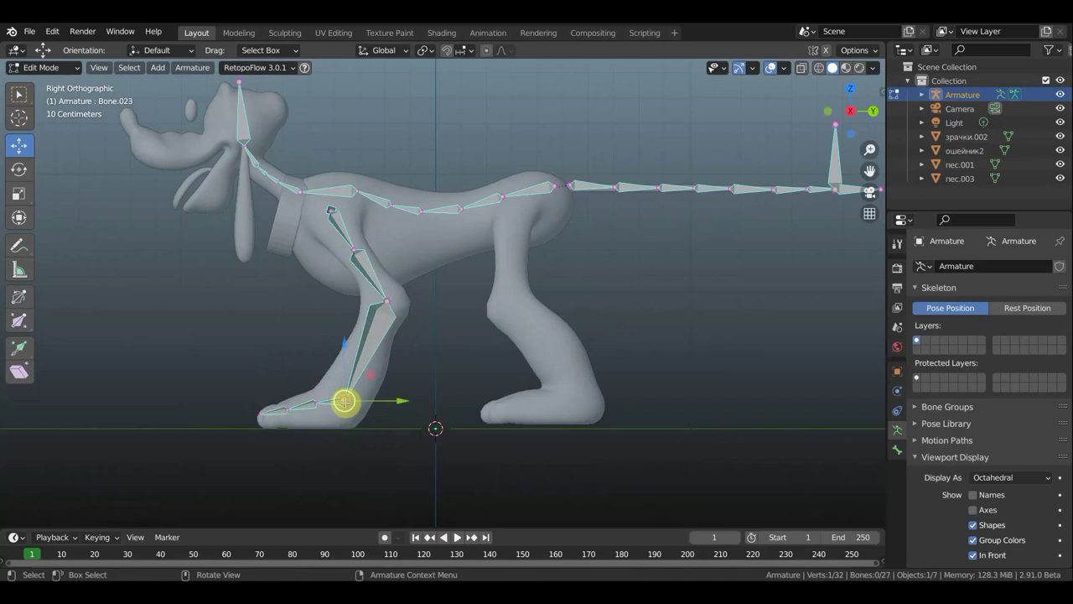
key("e")
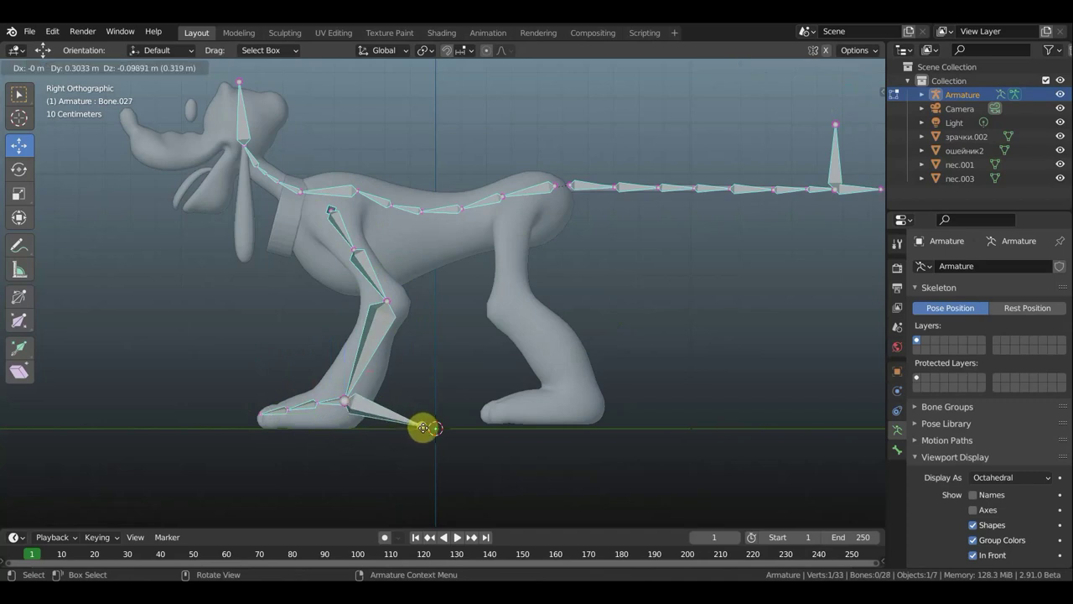
left_click(424, 428)
Clear the toe bone's parent, then parent it to the paw bone with Keep Offset.
left_click(382, 417)
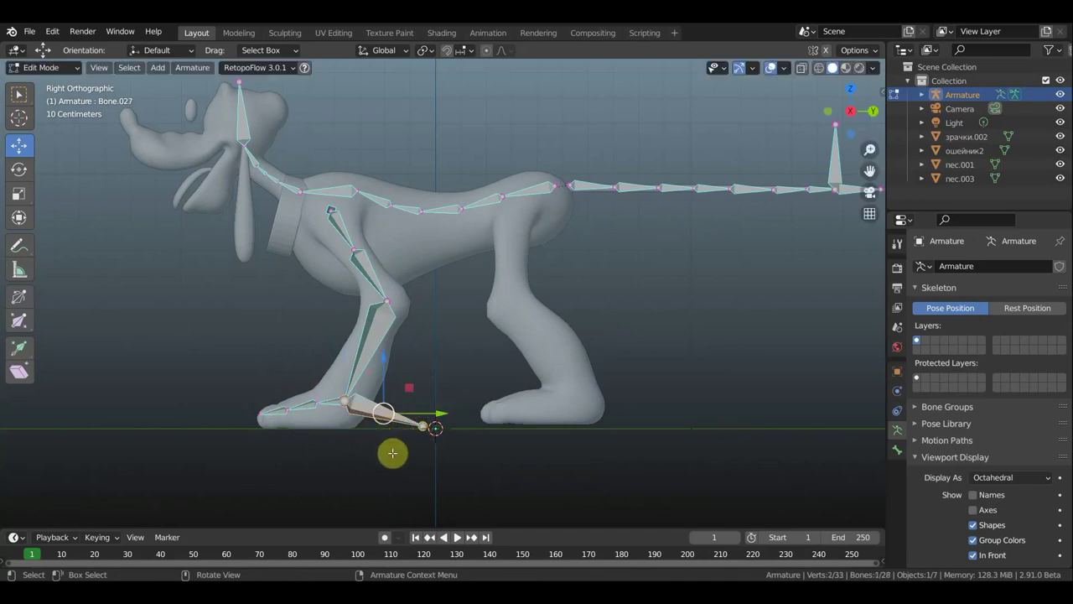
key("alt")
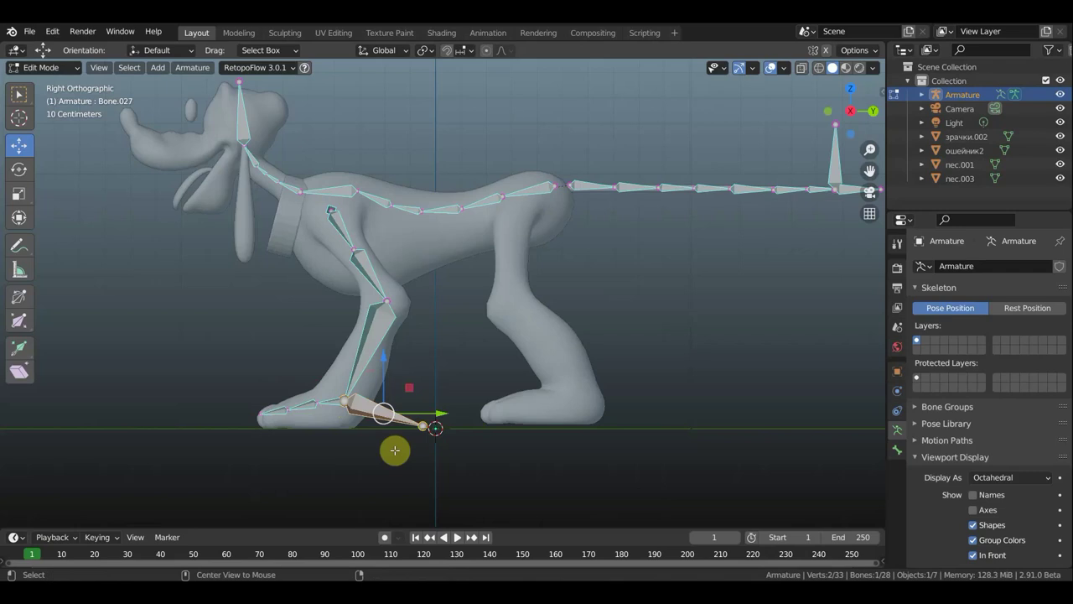
key("alt+p")
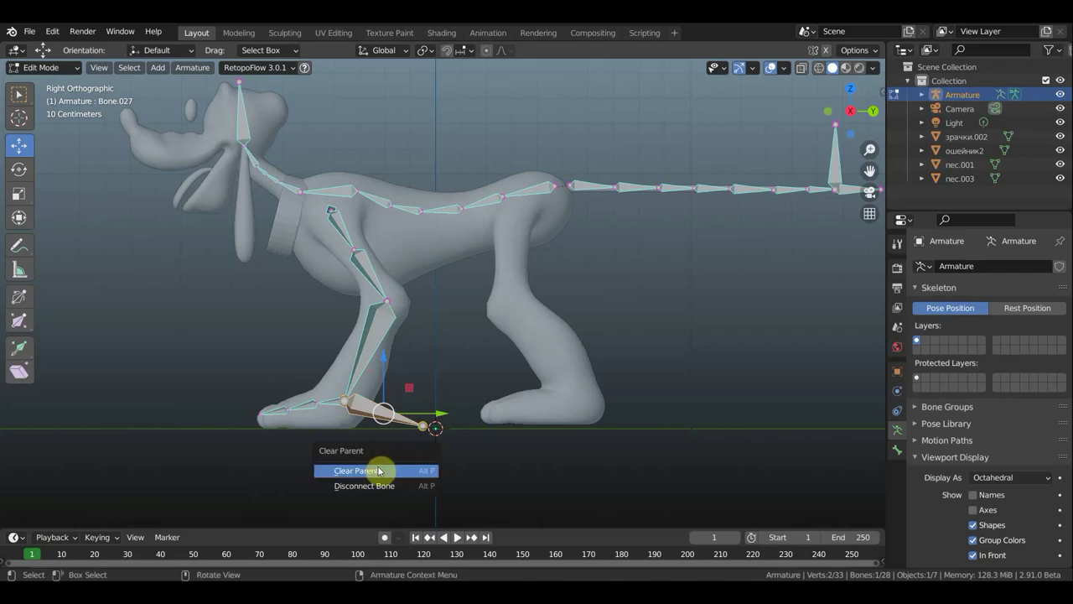
left_click(376, 470)
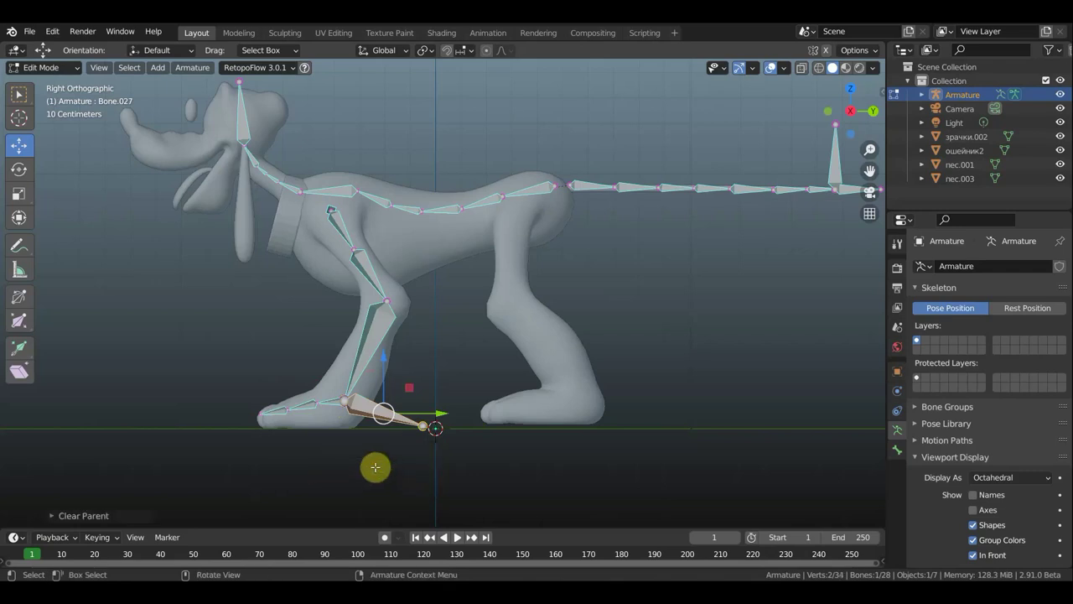
left_click(339, 404, "shift")
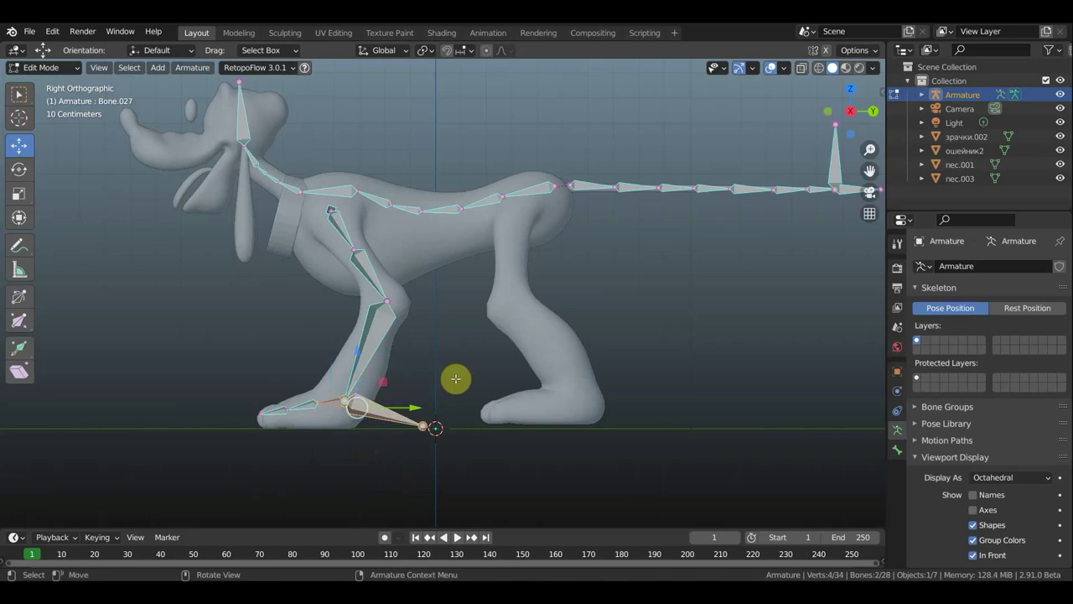
key("ctrl+p")
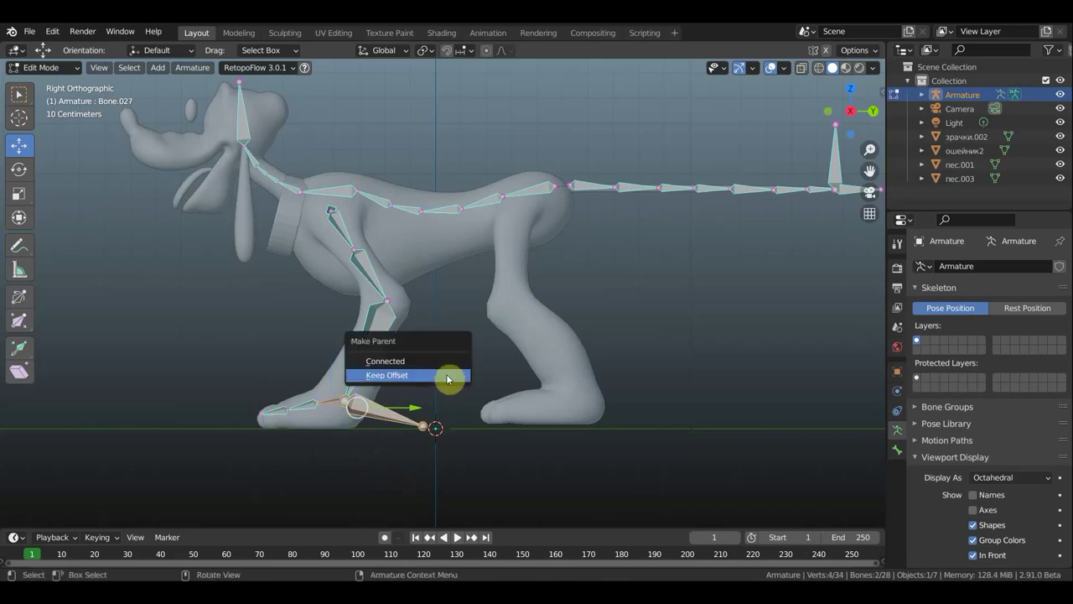
left_click(447, 380)
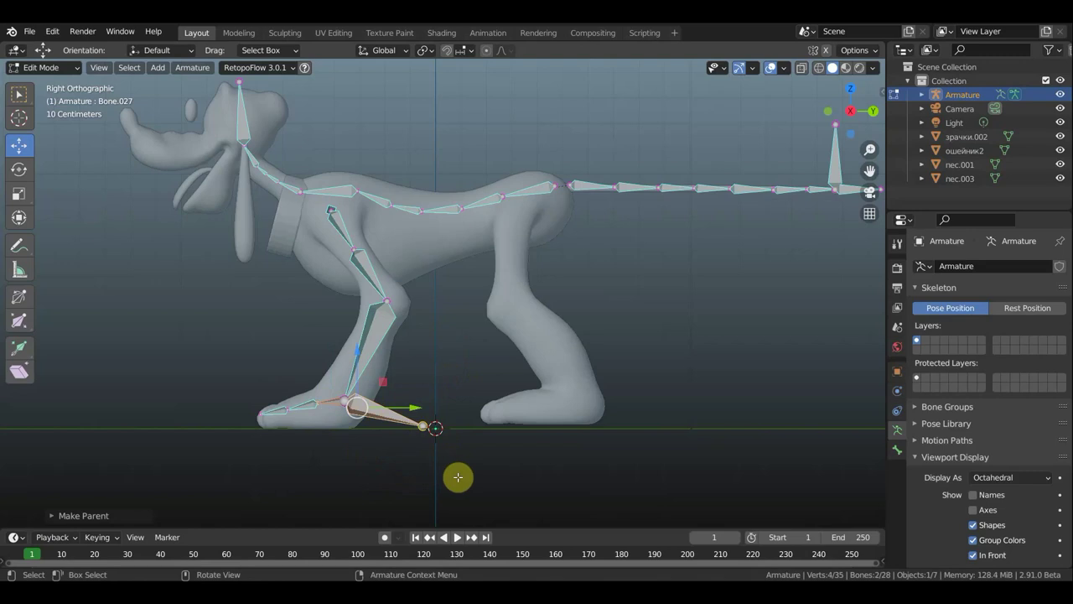
left_click(439, 445)
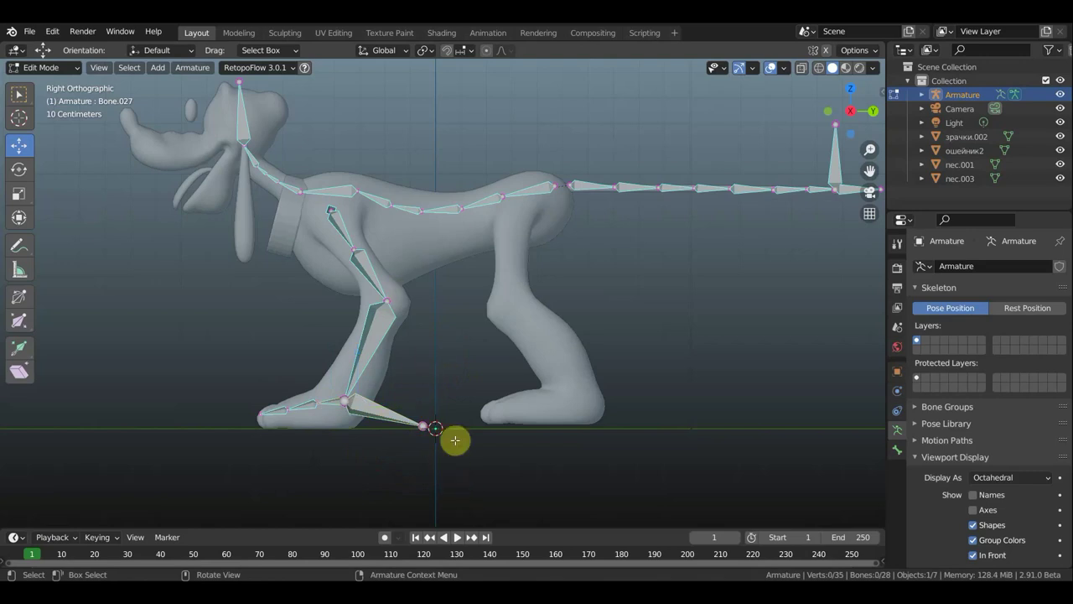
Select the whole front leg chain, including the bone below the neck and the shoulder bone.
left_click_drag(371, 369, 283, 224)
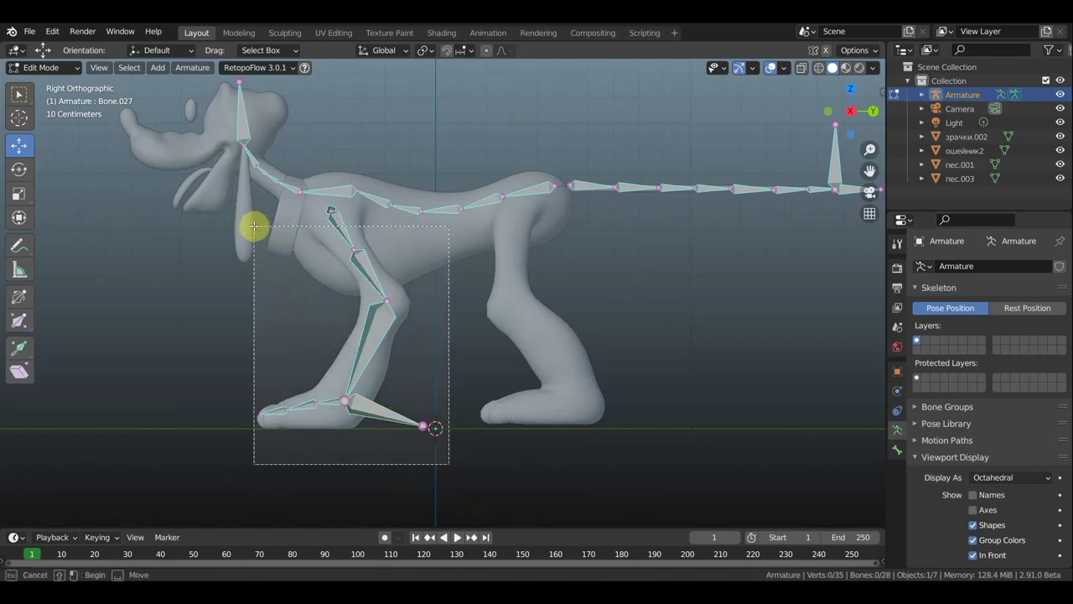
left_click_drag(283, 224, 254, 227)
left_click(333, 209, "shift")
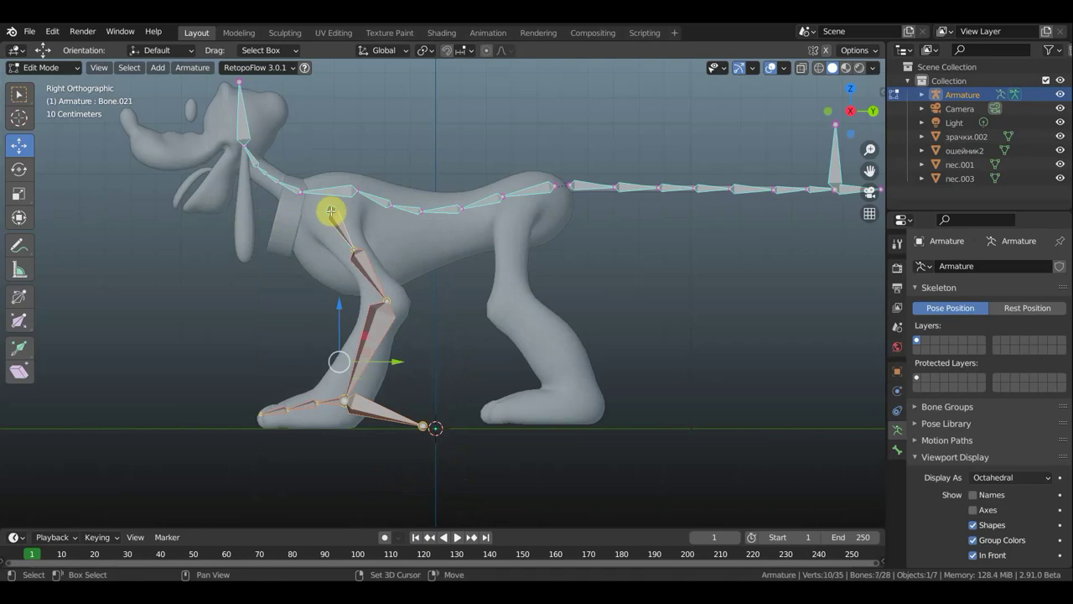
mouse_move(268, 278)
middle_mouse_down()
mouse_move(361, 300)
mouse_move(367, 233)
middle_mouse_up()
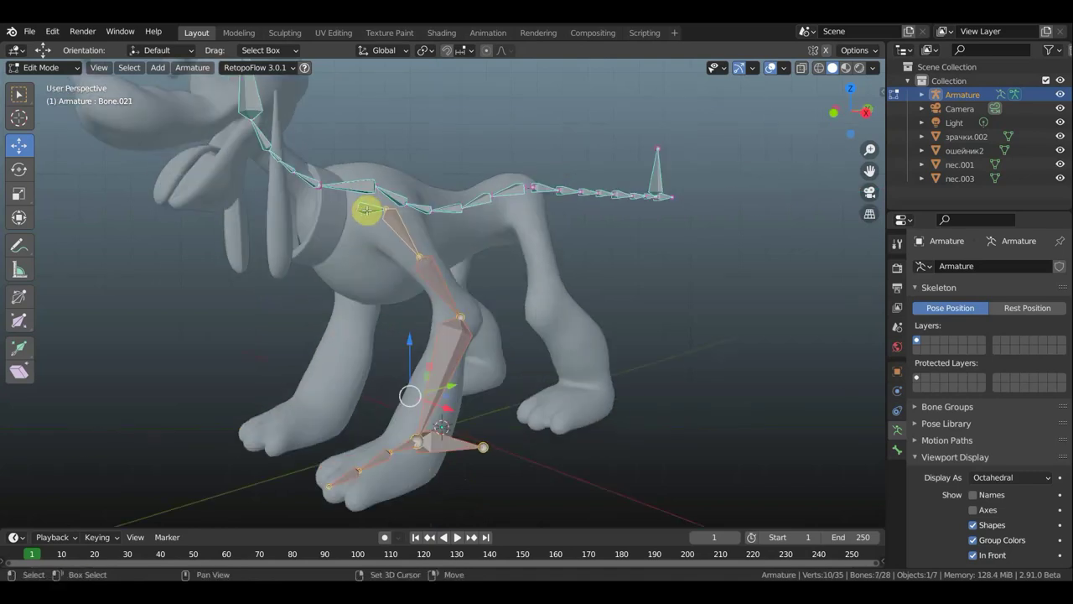
left_click(367, 208, "shift")
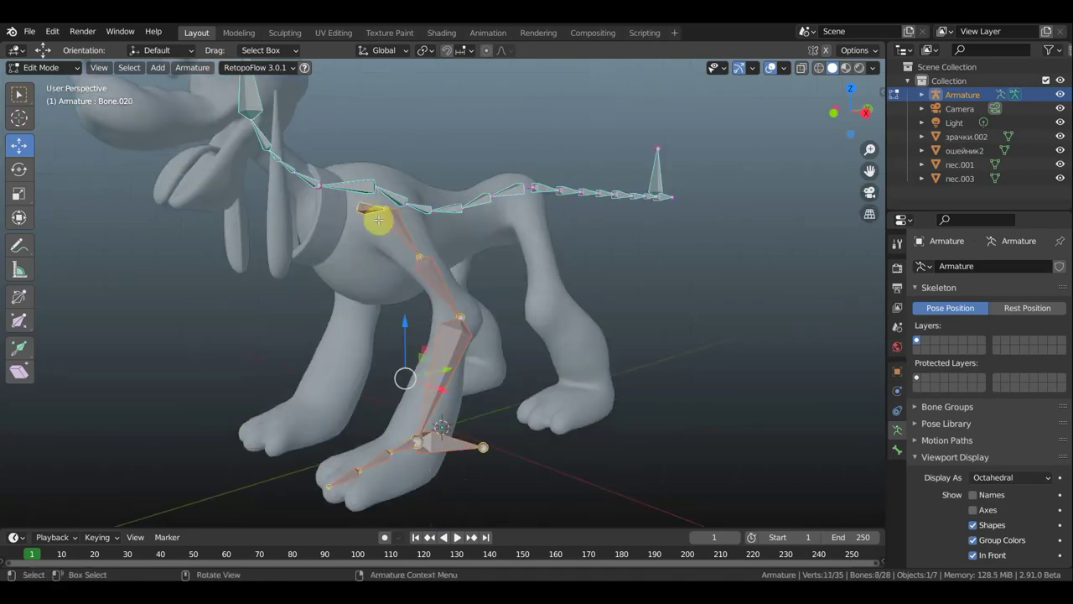
key("KP_3")
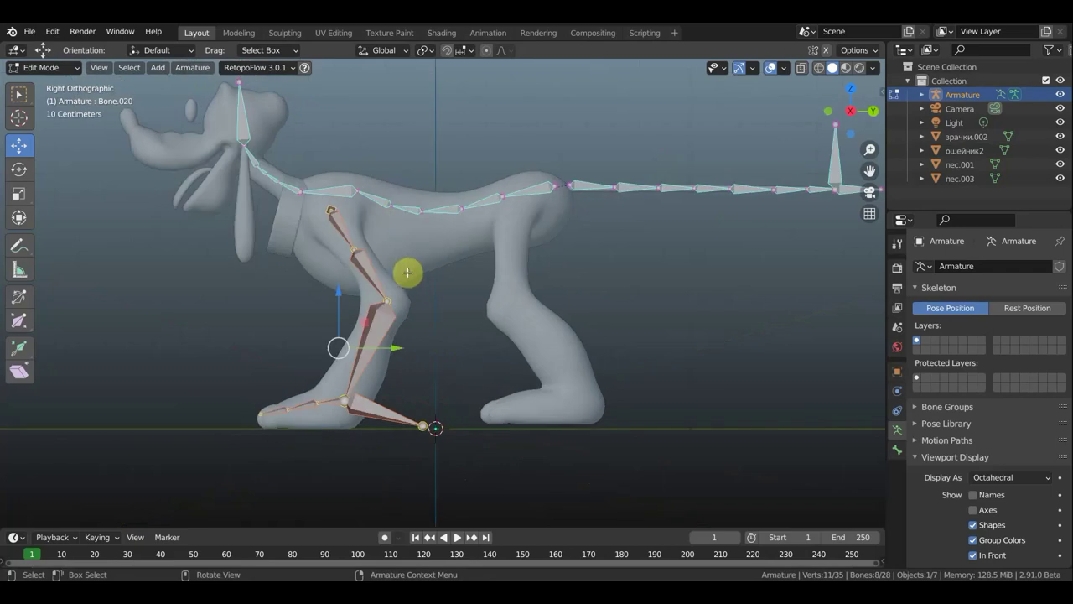
Duplicate the selected front leg bones and move the copy back into the hind leg.
key("shift+d")
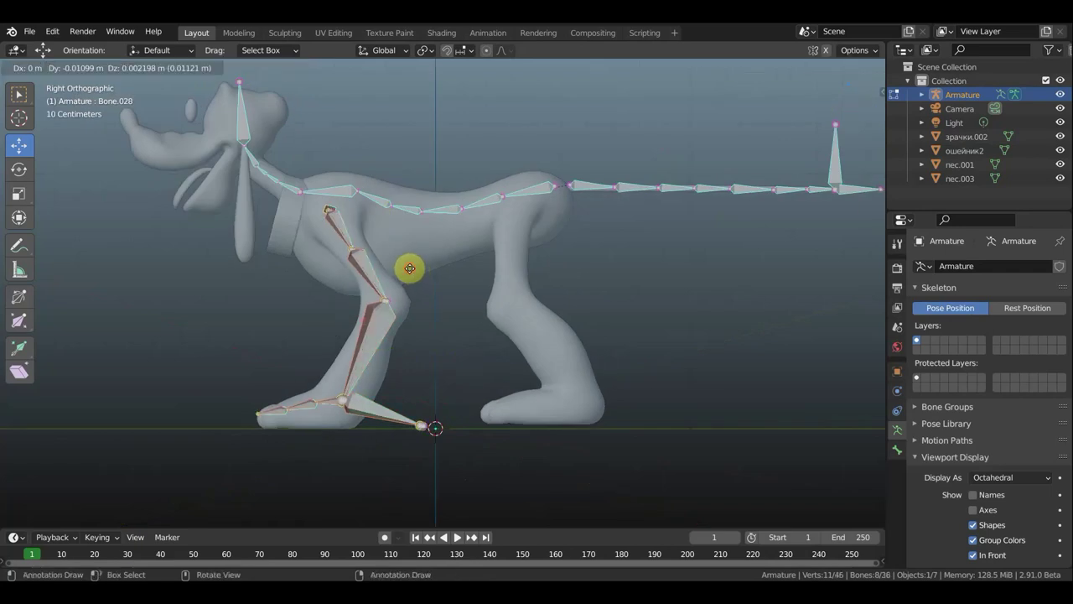
left_click(411, 270)
key("g")
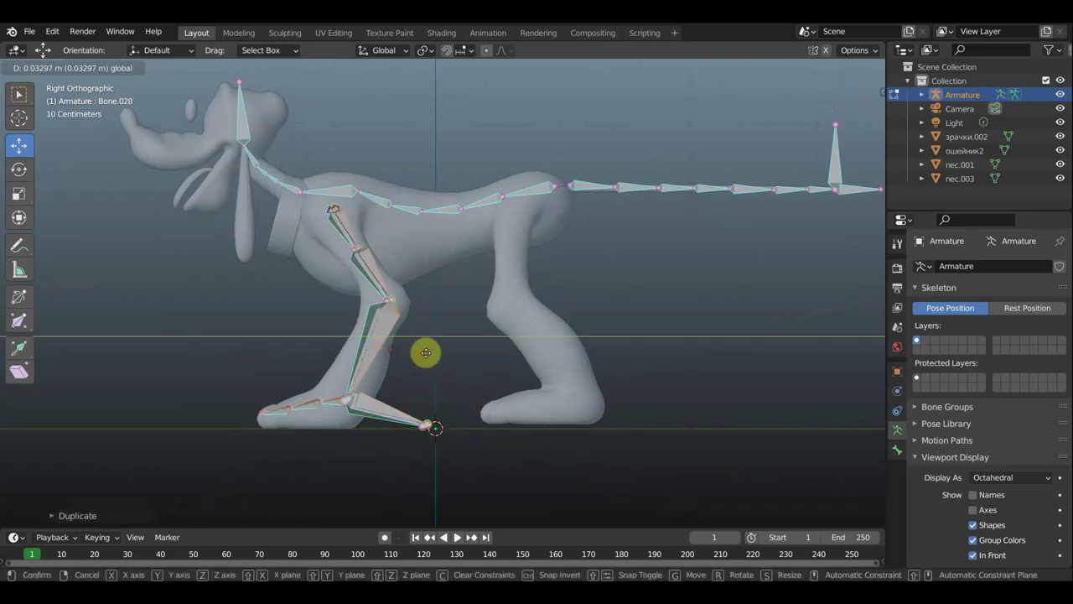
left_click(527, 369)
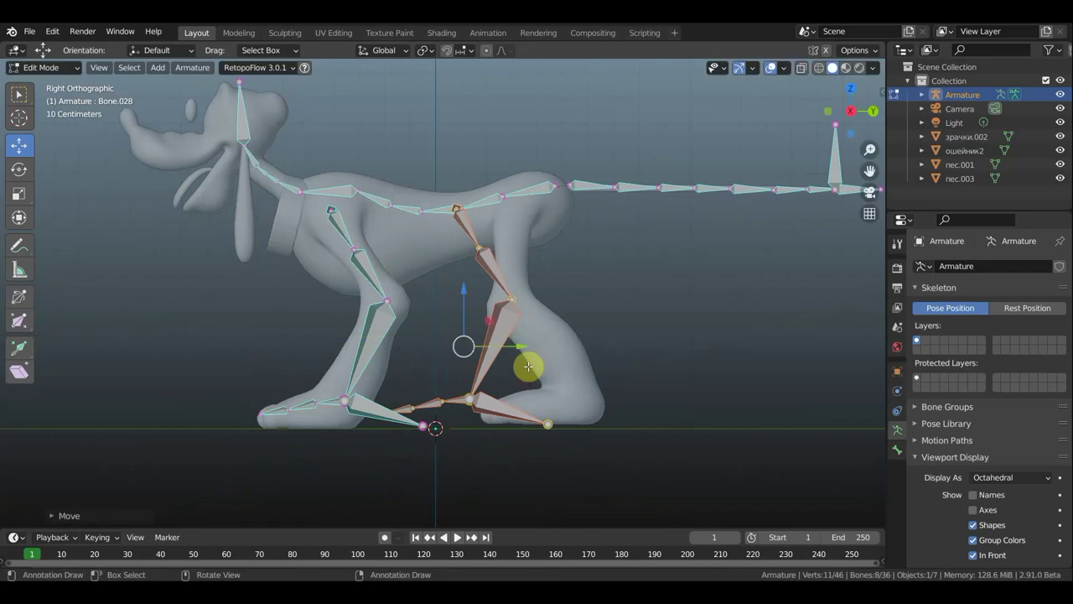
Rotate and move the copied upper leg bones to fit inside the hind thigh.
left_click(472, 235)
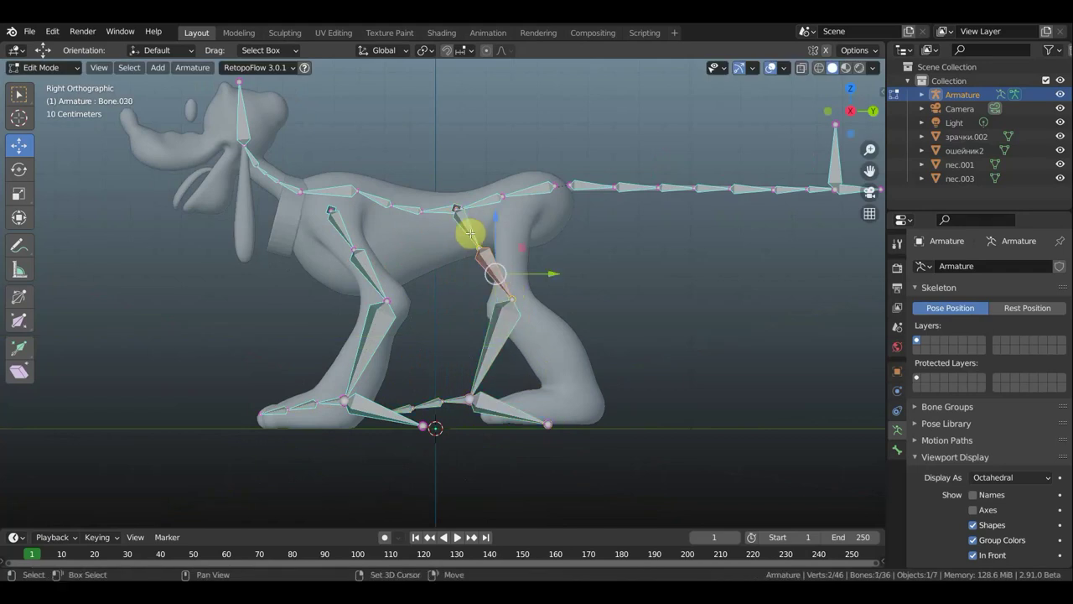
mouse_move(479, 232)
middle_mouse_down()
mouse_move(538, 259)
mouse_move(470, 210)
middle_mouse_up()
left_click(470, 210)
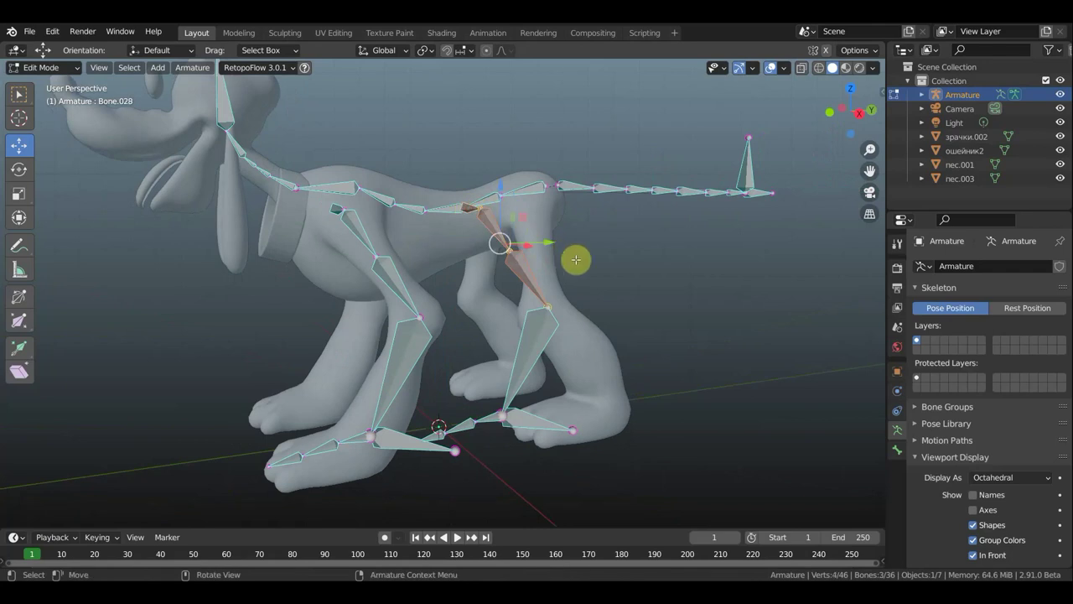
key("KP_3")
key("r")
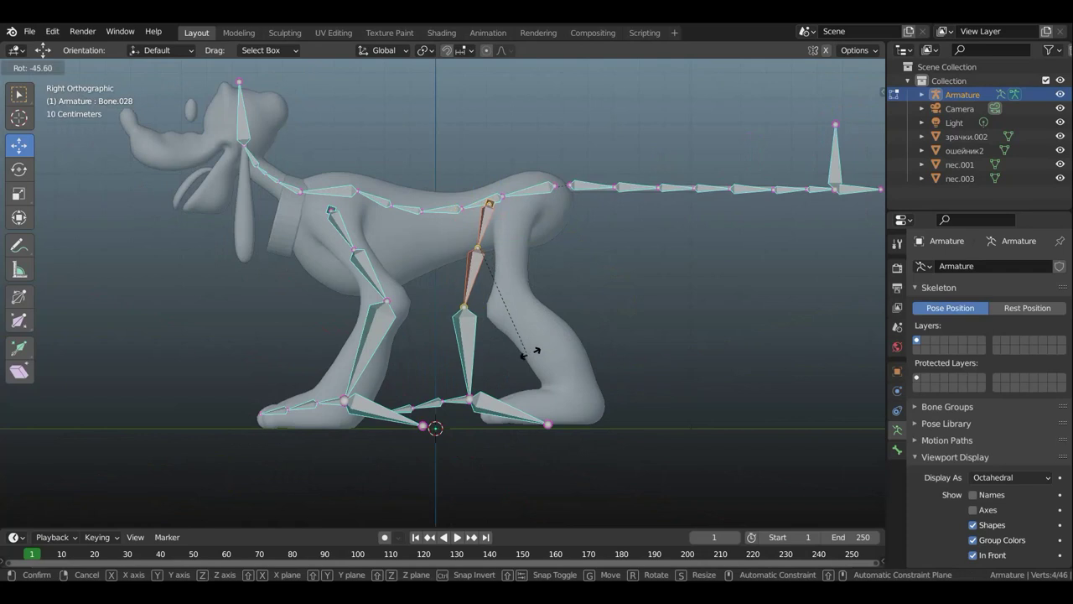
left_click(548, 350)
key("g")
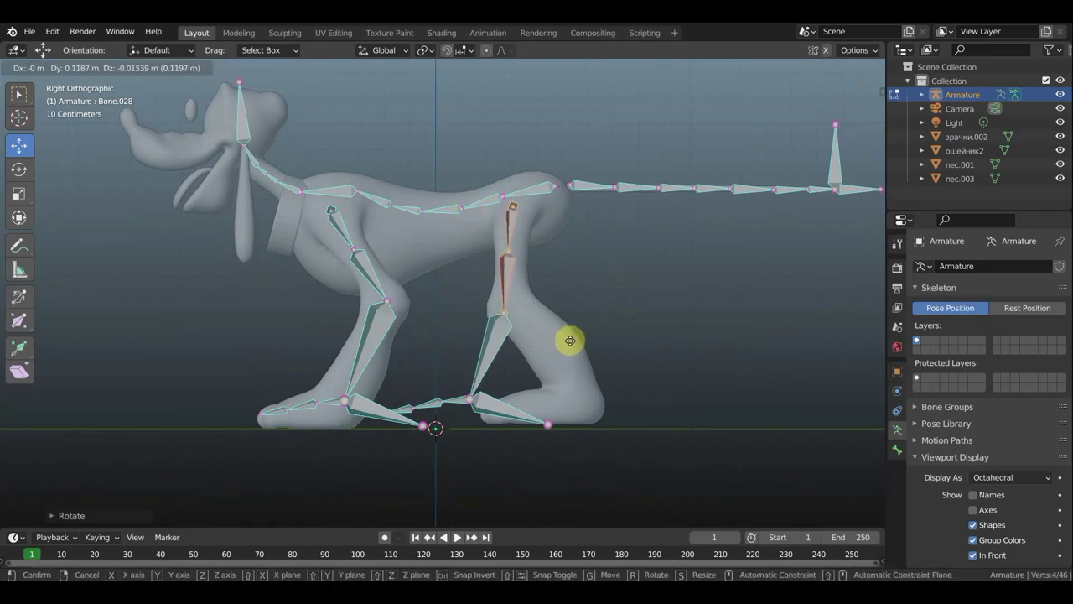
left_click(571, 340)
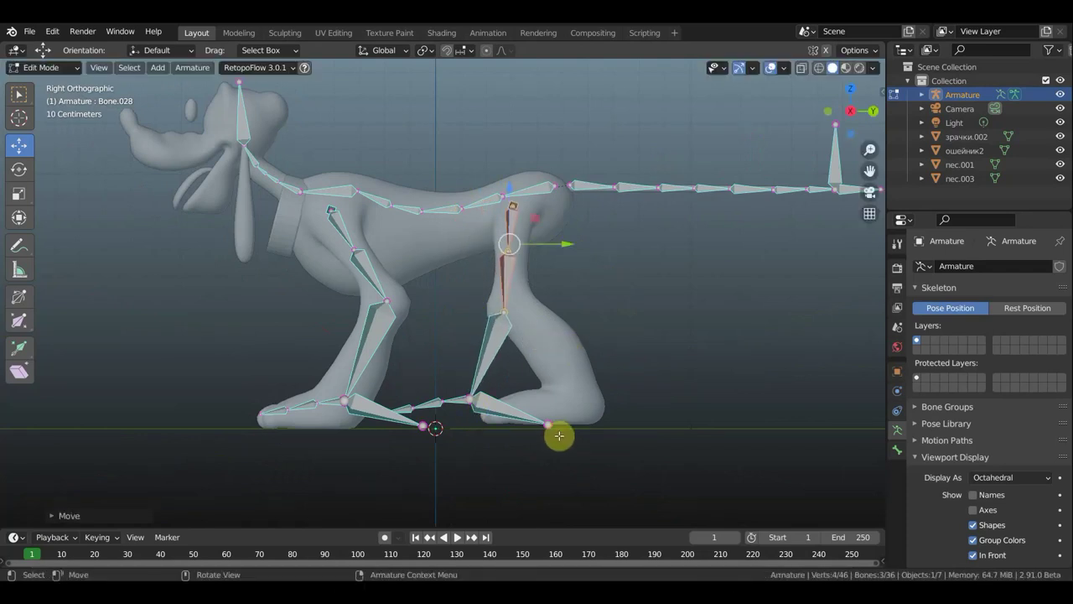
Shift the copied hind paw and toe bones into the back foot.
left_click(480, 406)
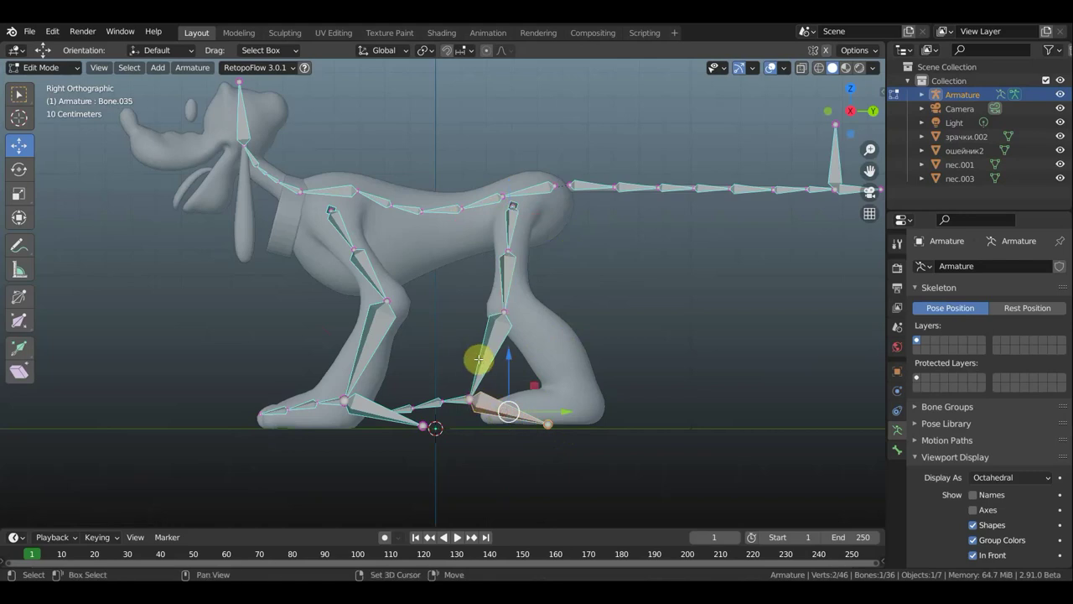
left_click(447, 397, "shift")
left_click(406, 409, "shift")
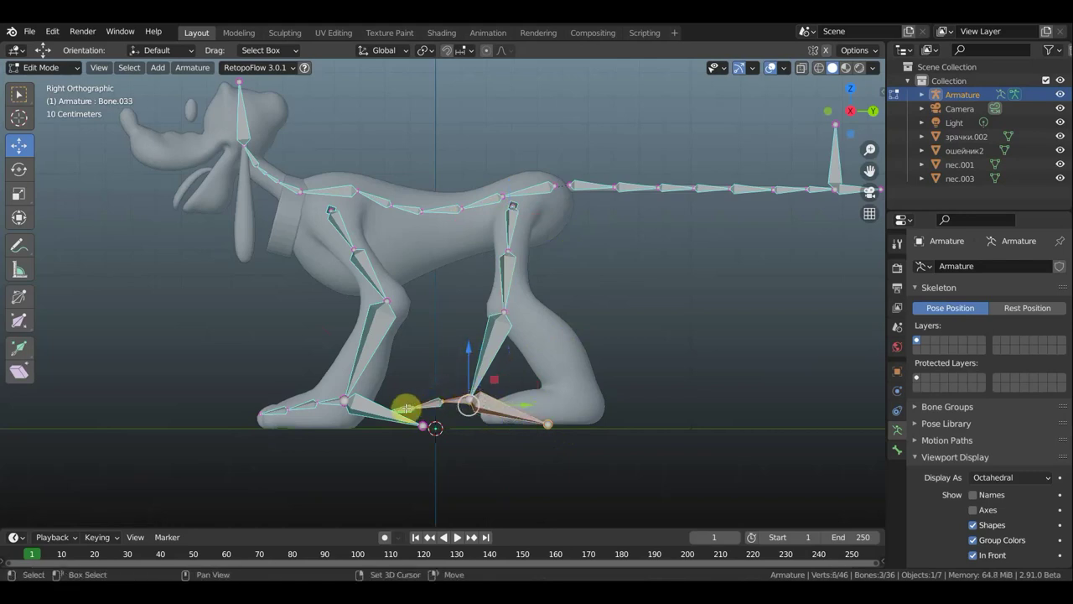
left_click(423, 410, "shift")
key("g")
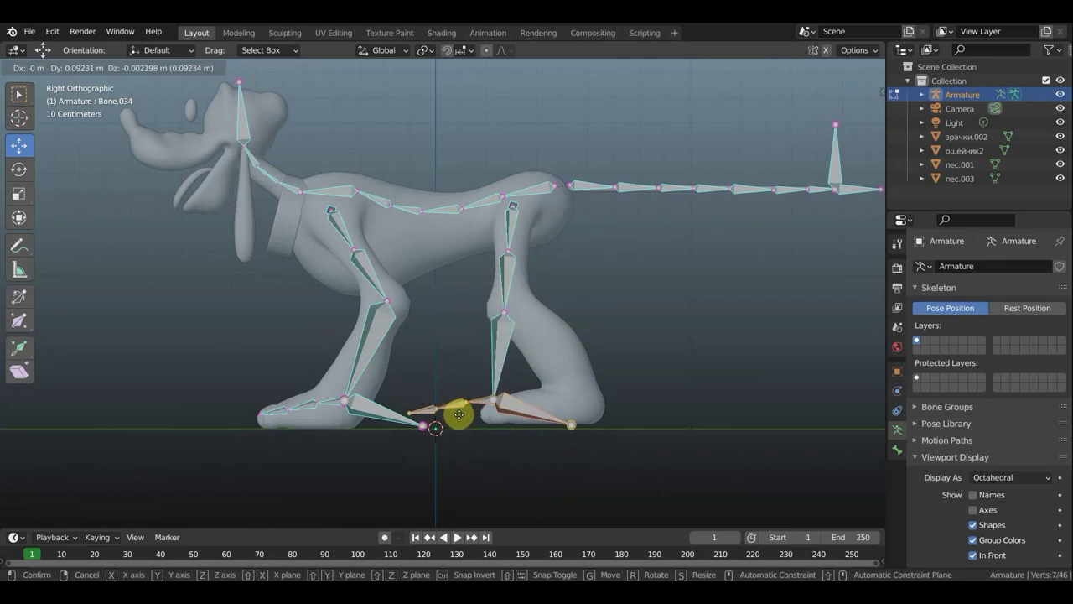
left_click(526, 412)
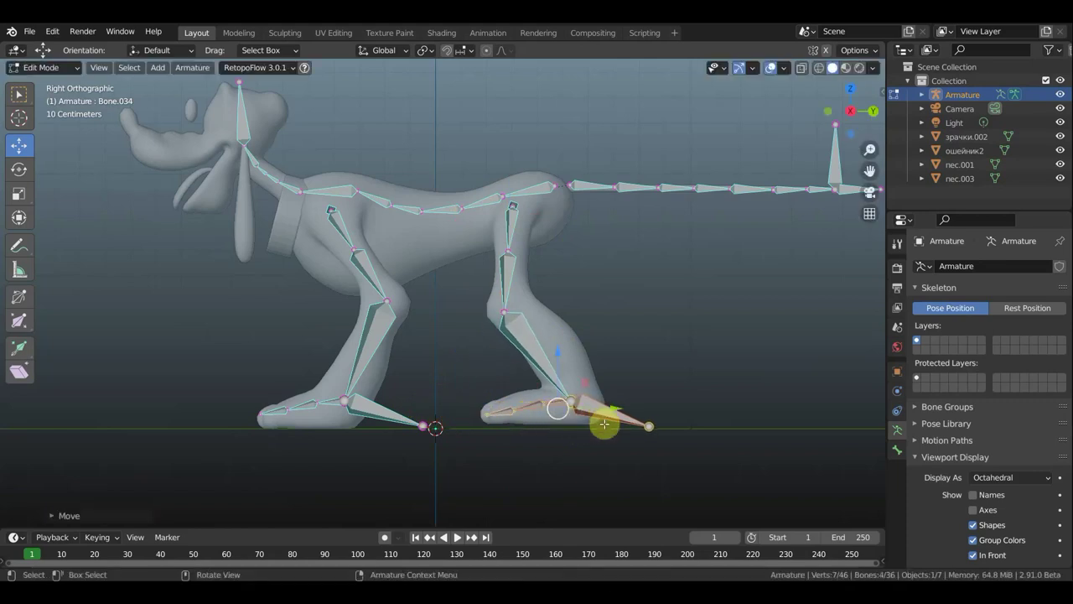
Reposition the hind paw joint and move the foot-tip joint slightly forward.
left_click_drag(590, 429, 563, 384)
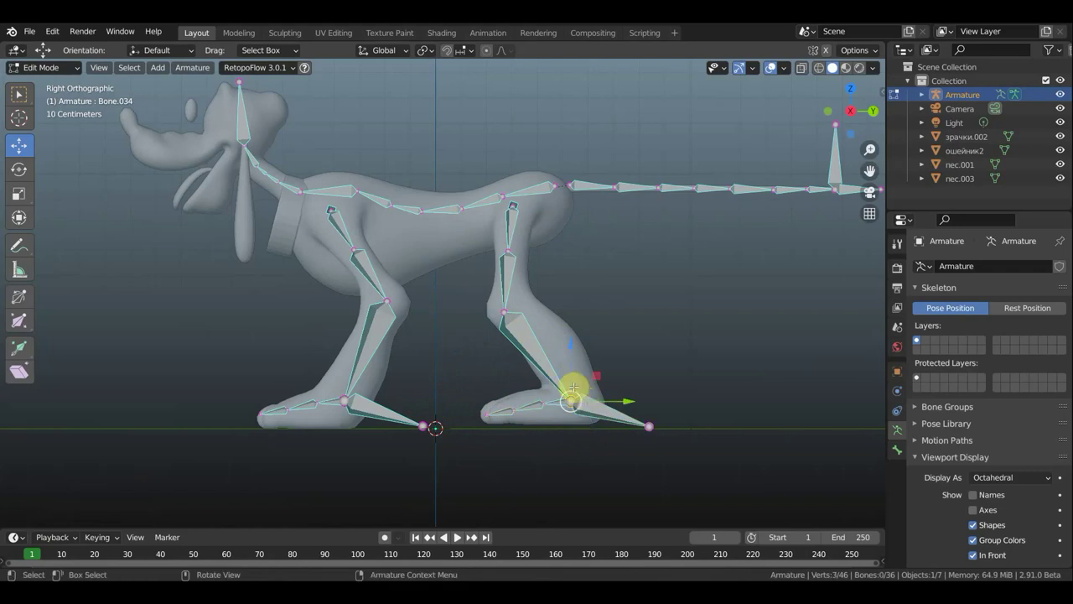
key("g")
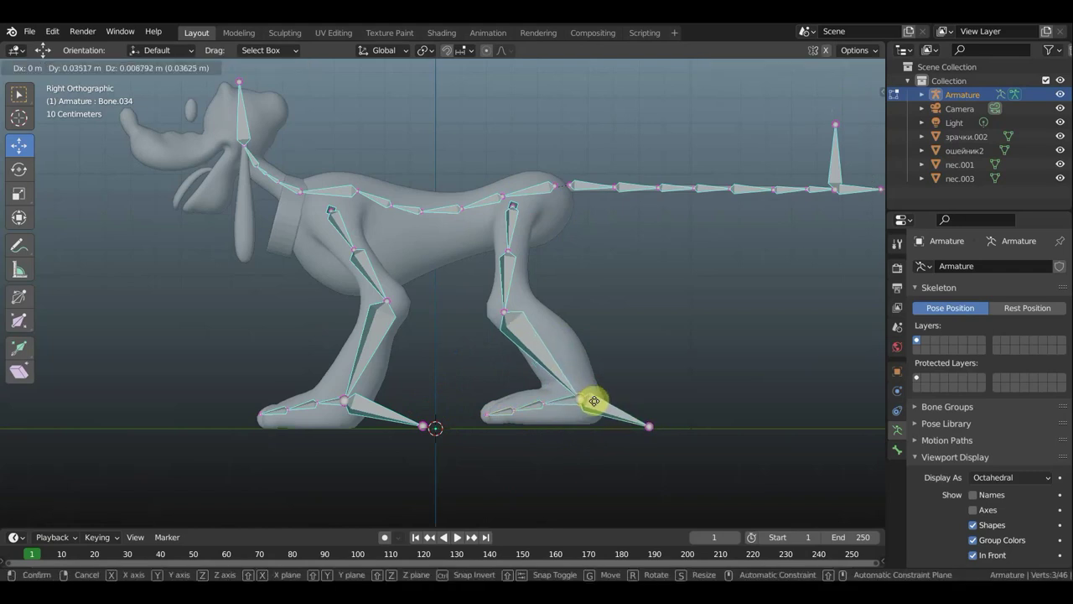
left_click(586, 402)
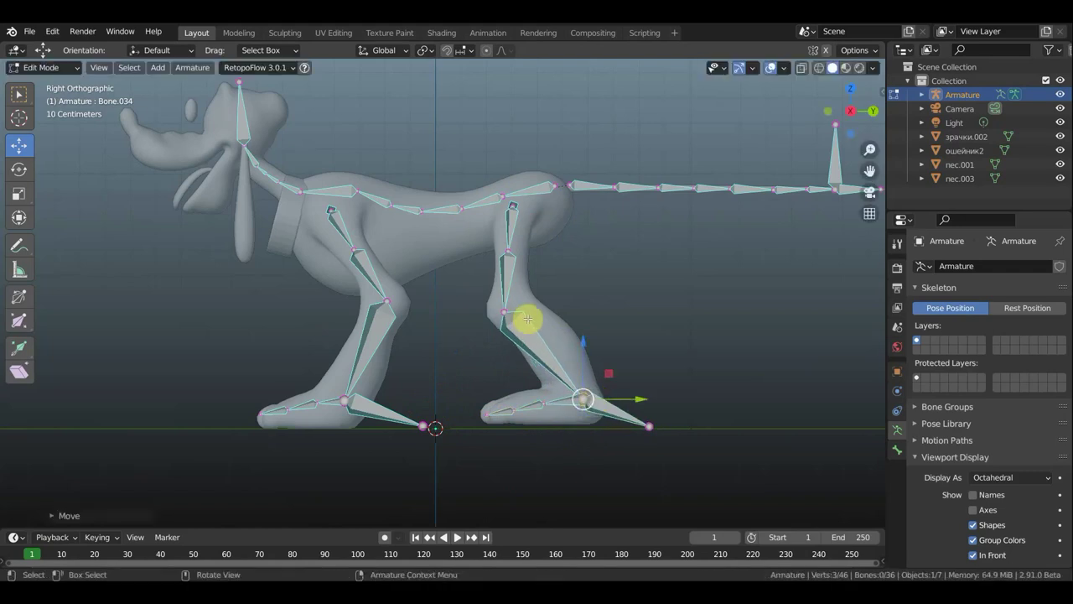
mouse_move(675, 447)
left_mouse_down()
mouse_move(645, 417)
mouse_move(648, 427)
left_mouse_up()
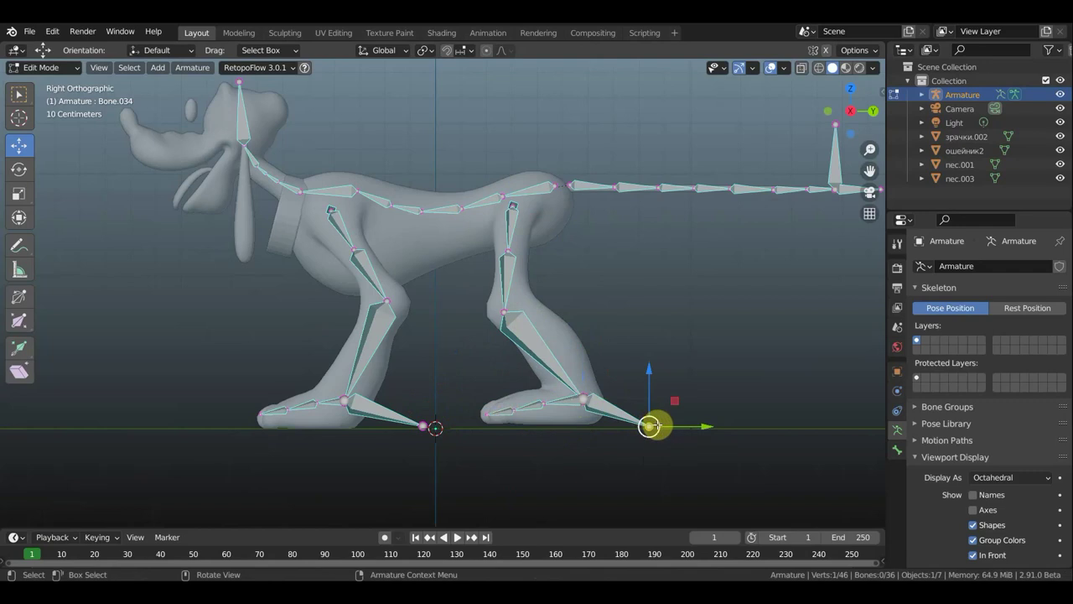
key("g")
left_click(676, 419)
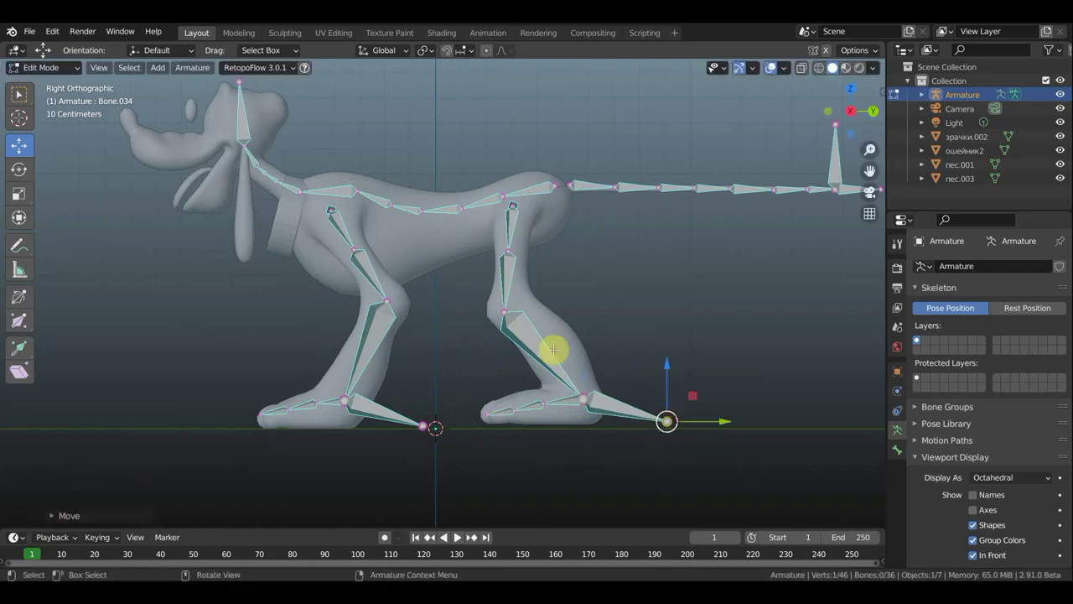
mouse_move(587, 321)
middle_mouse_down()
mouse_move(705, 347)
mouse_move(722, 365)
mouse_move(642, 405)
mouse_move(358, 328)
middle_mouse_up()
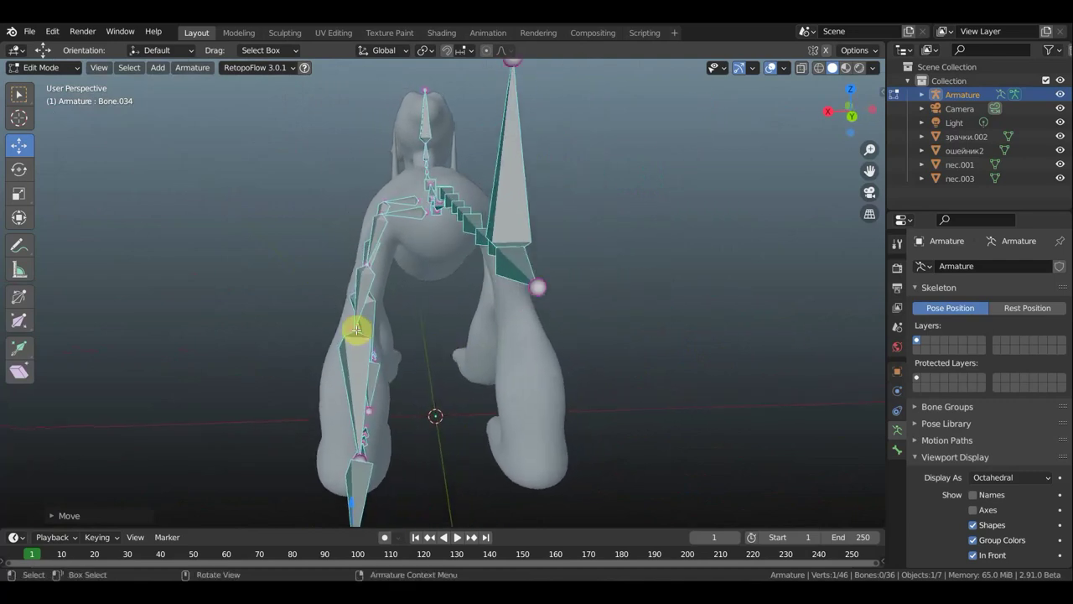
From a rear view, move the hind foot joint and the upper hip joint inside the leg mesh.
left_click_drag(408, 492, 342, 448)
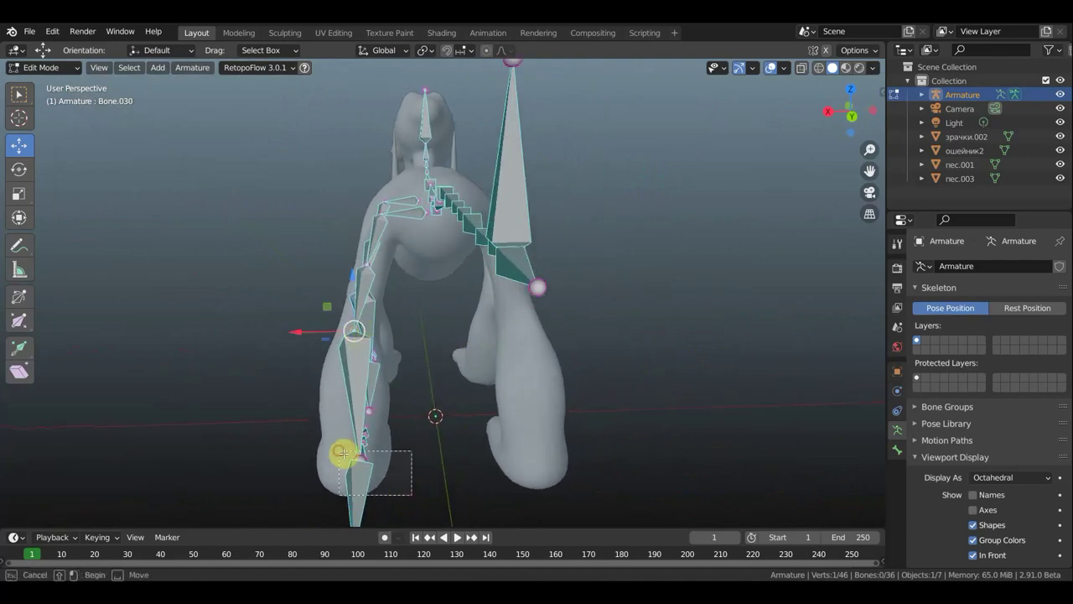
key("g")
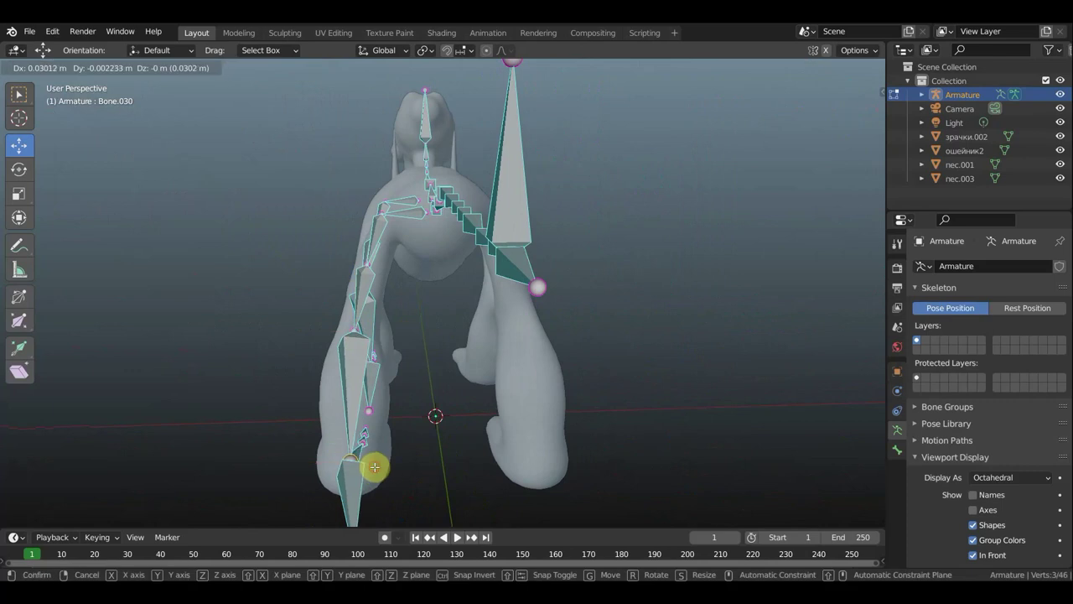
left_click(375, 467)
middle_click_drag(383, 455, 376, 462)
mouse_move(383, 414)
middle_mouse_down()
mouse_move(406, 419)
mouse_move(383, 343)
middle_mouse_up()
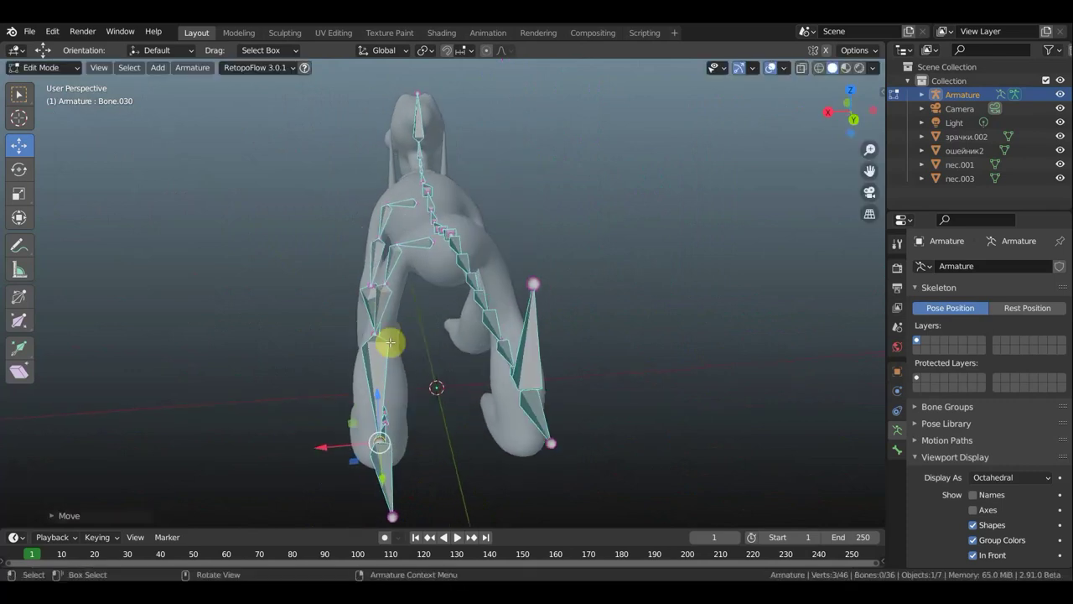
left_click(382, 292)
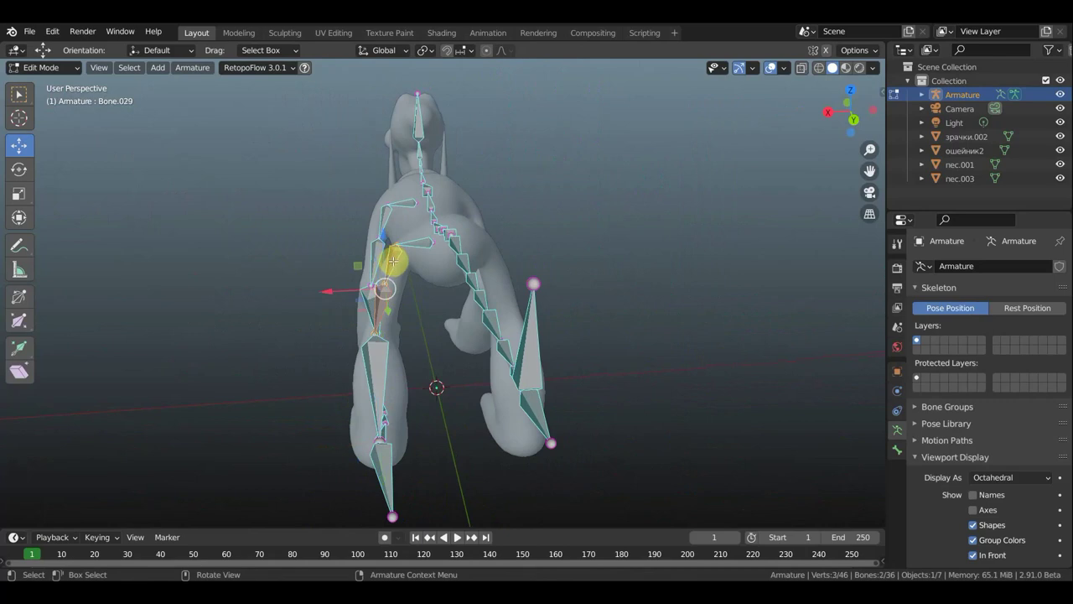
left_click_drag(391, 261, 417, 262)
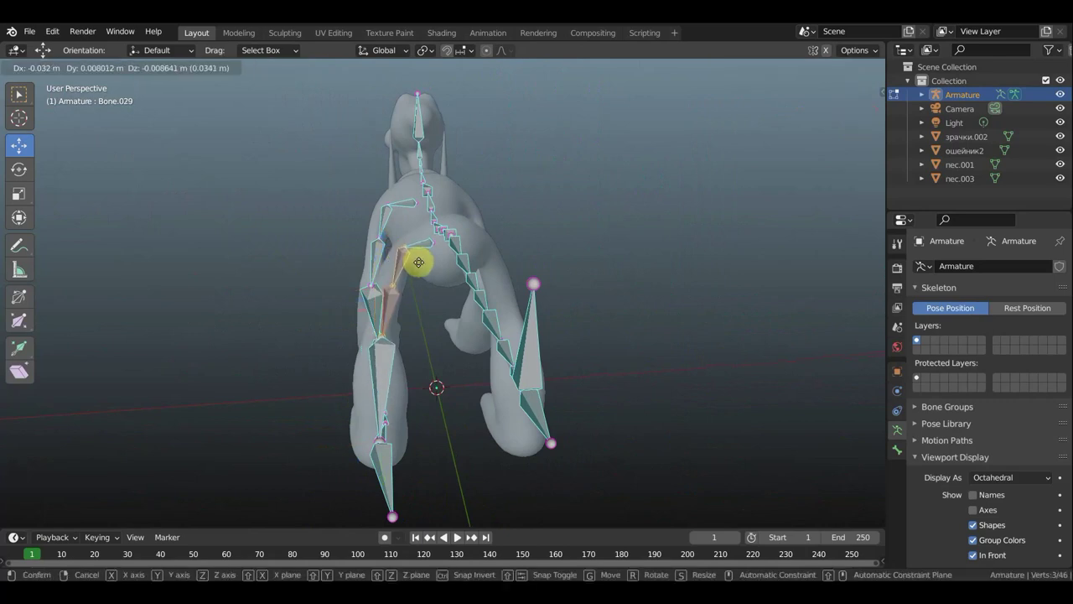
left_click_drag(417, 262, 412, 264)
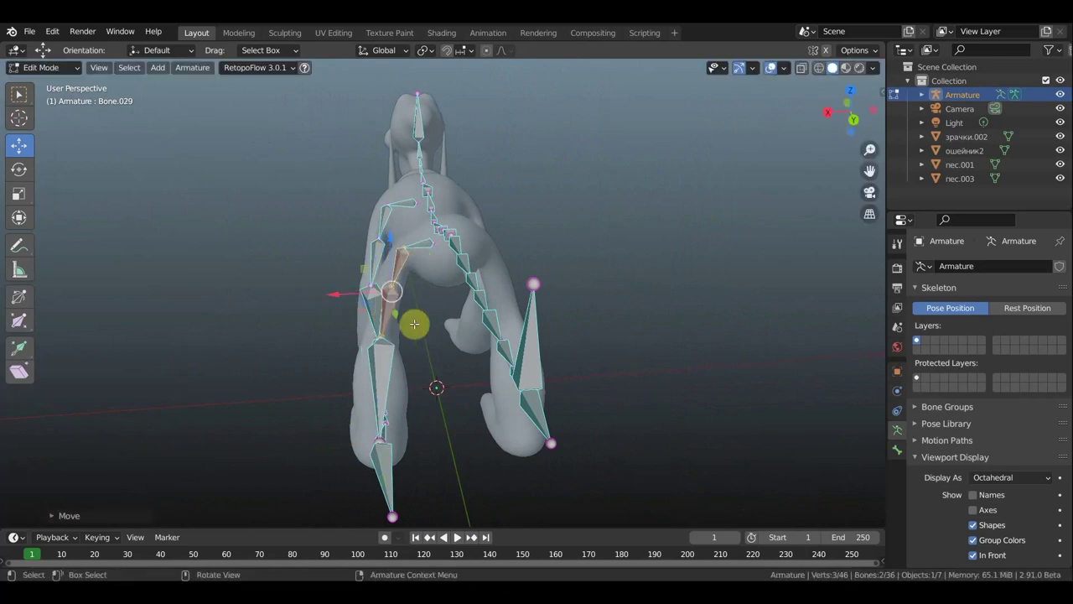
In side view, raise the hind knee joint about 4 cm to fit the thigh and shin.
mouse_move(415, 327)
middle_mouse_down()
mouse_move(394, 302)
mouse_move(410, 393)
mouse_move(546, 424)
mouse_move(553, 376)
mouse_move(598, 384)
mouse_move(532, 384)
mouse_move(505, 407)
mouse_move(492, 395)
mouse_move(502, 347)
middle_mouse_up()
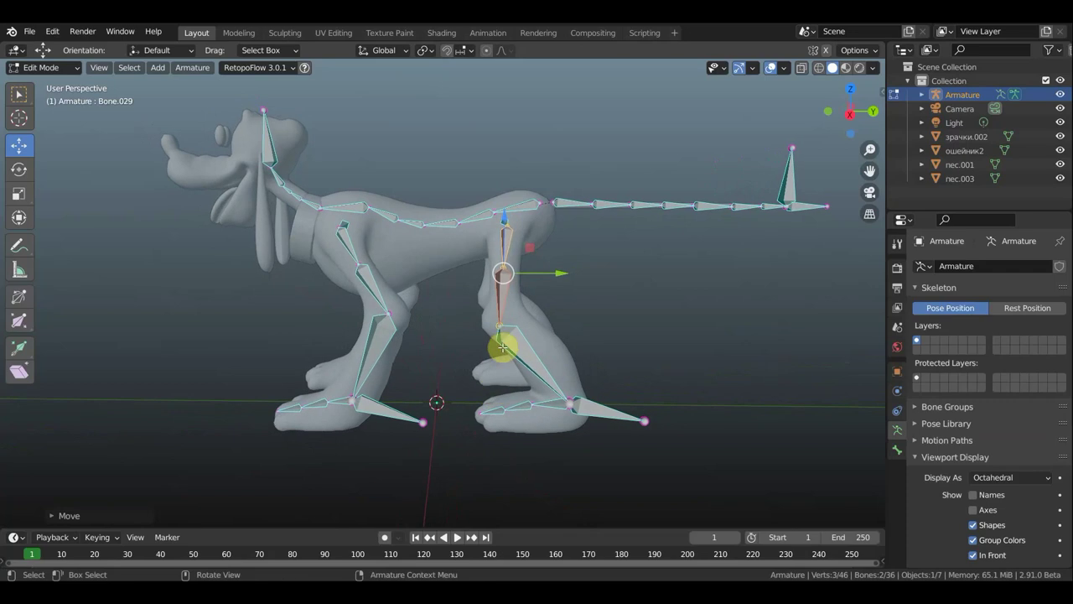
left_click(500, 328)
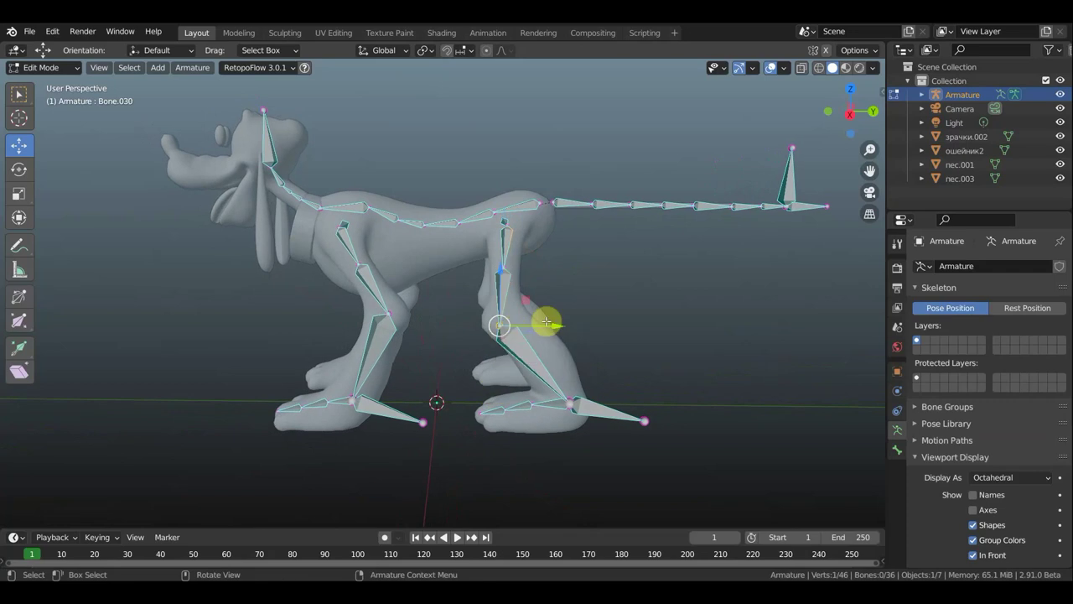
key("g")
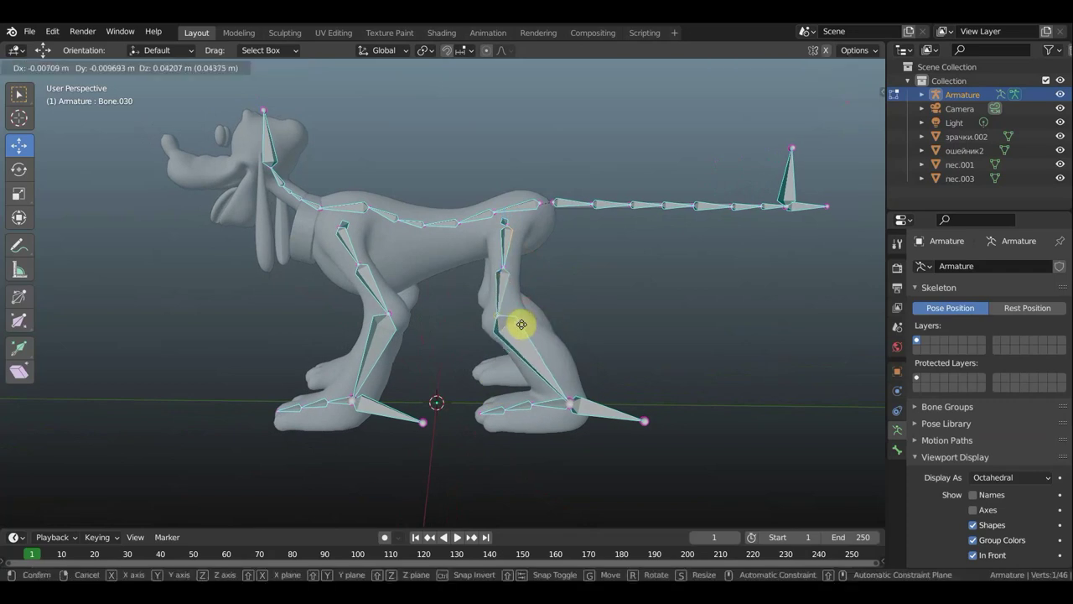
left_click(522, 327)
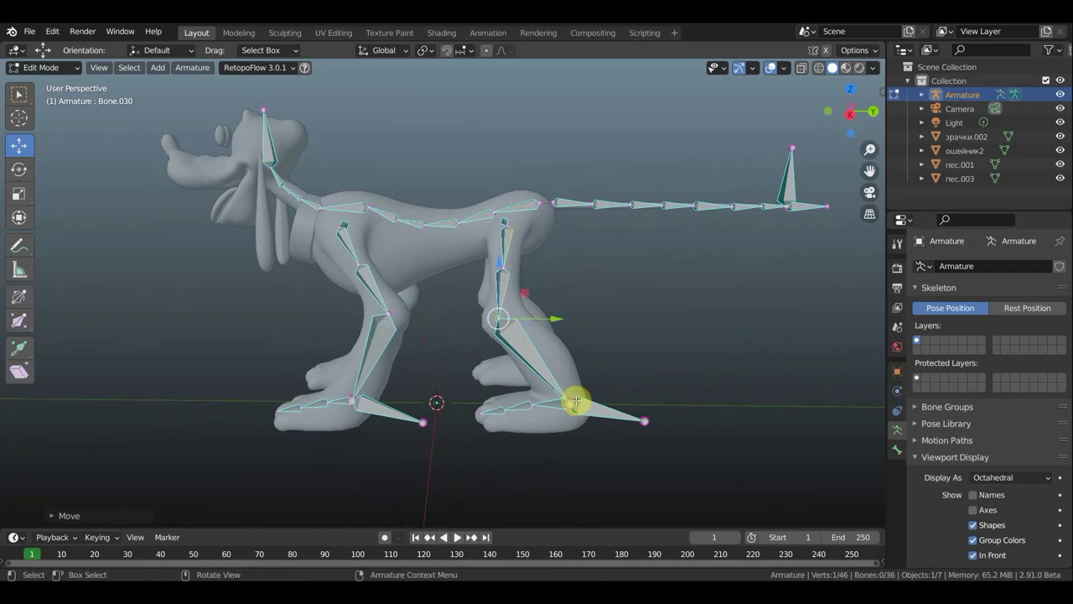
mouse_move(525, 233)
middle_mouse_down()
mouse_move(453, 324)
mouse_move(599, 297)
middle_mouse_up()
Parent the front and hind leg chains' top bones to the spine with Keep Offset.
left_click(474, 308)
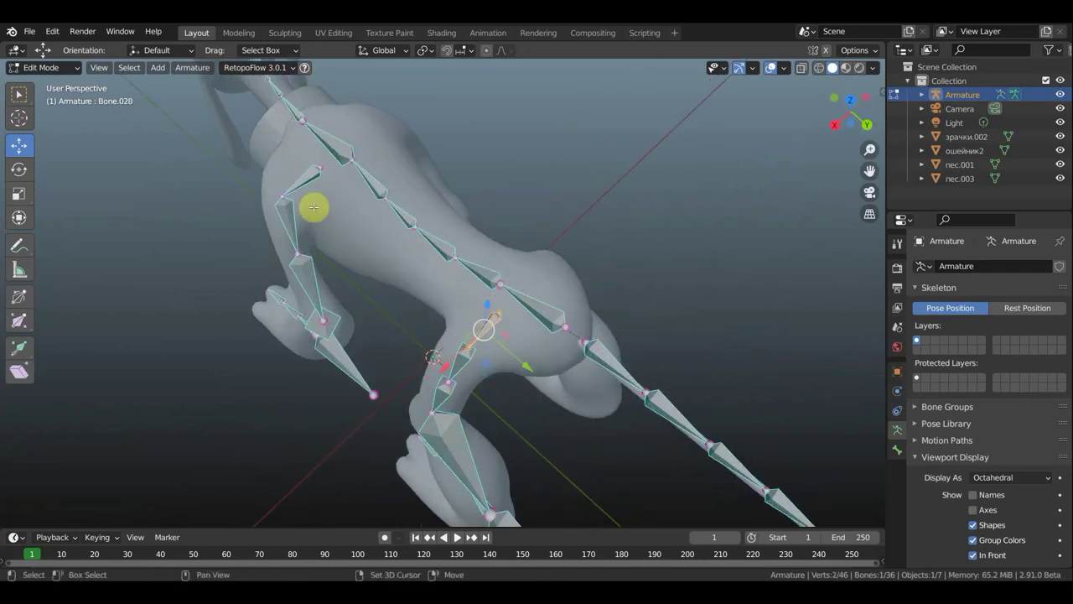
left_click(309, 178, "shift")
left_click(315, 174)
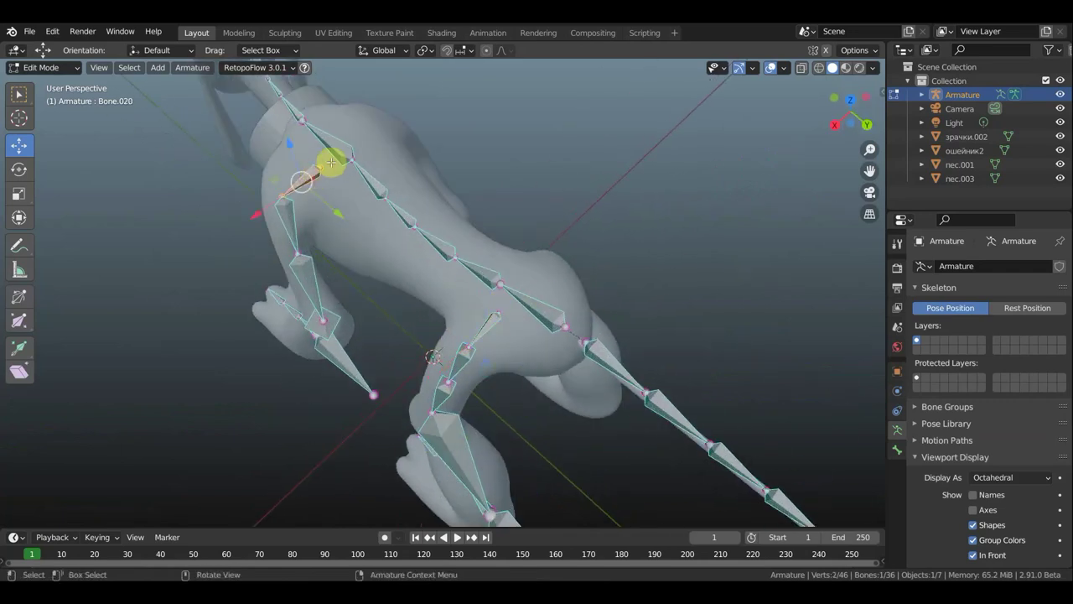
left_click(335, 152)
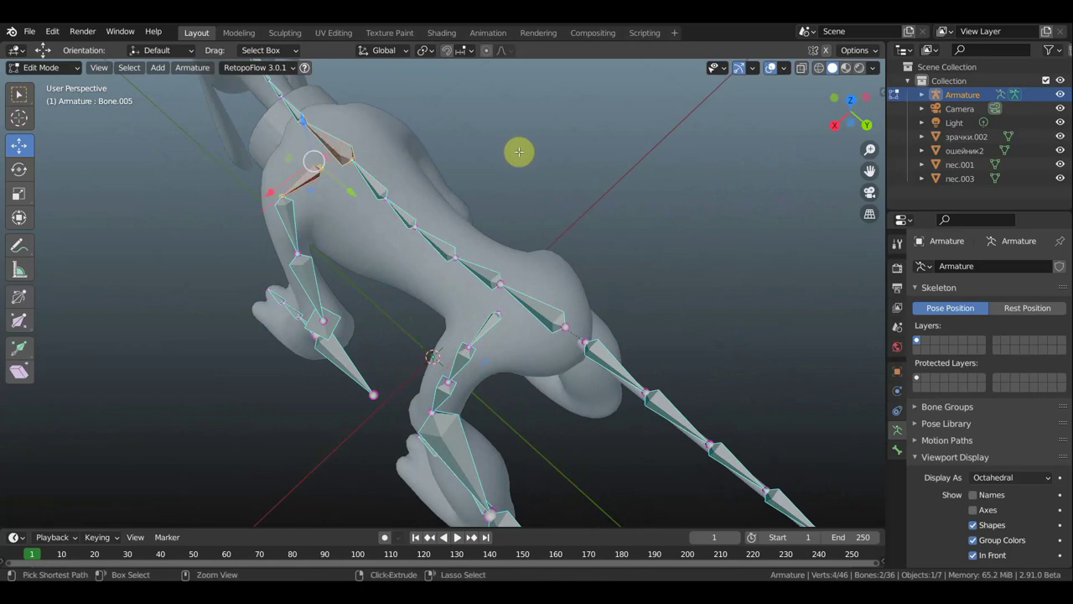
key("ctrl+p")
left_click(520, 154)
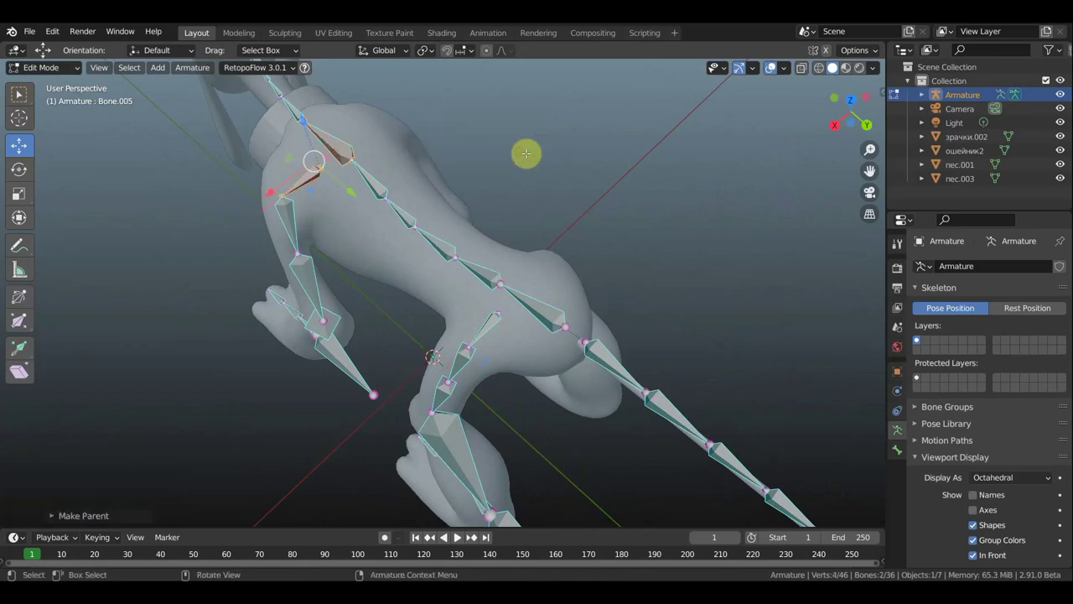
left_click(539, 305)
left_click(511, 327)
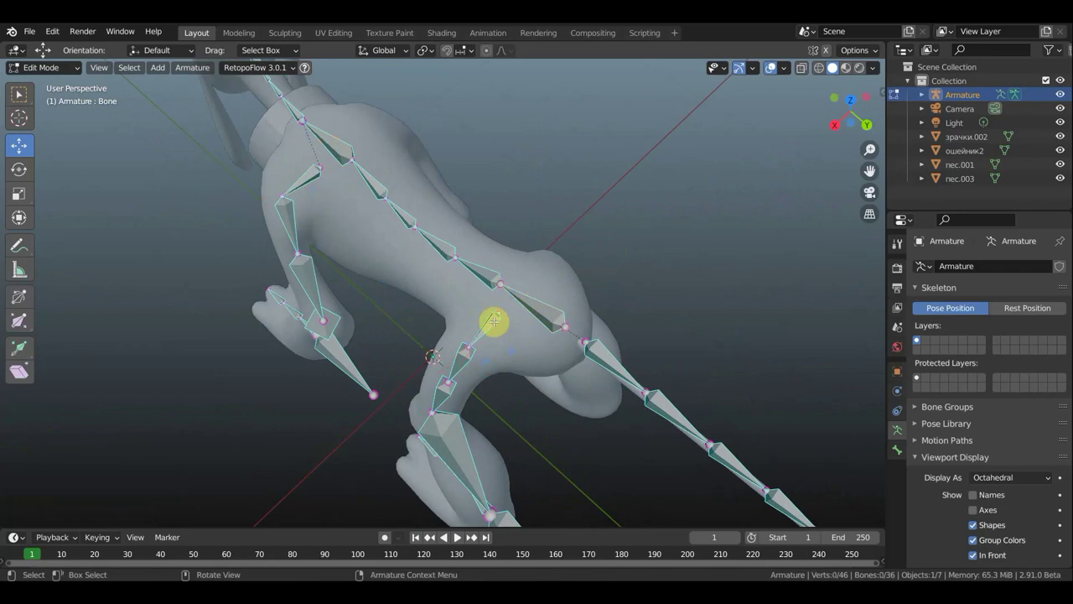
left_click_drag(494, 321, 537, 246)
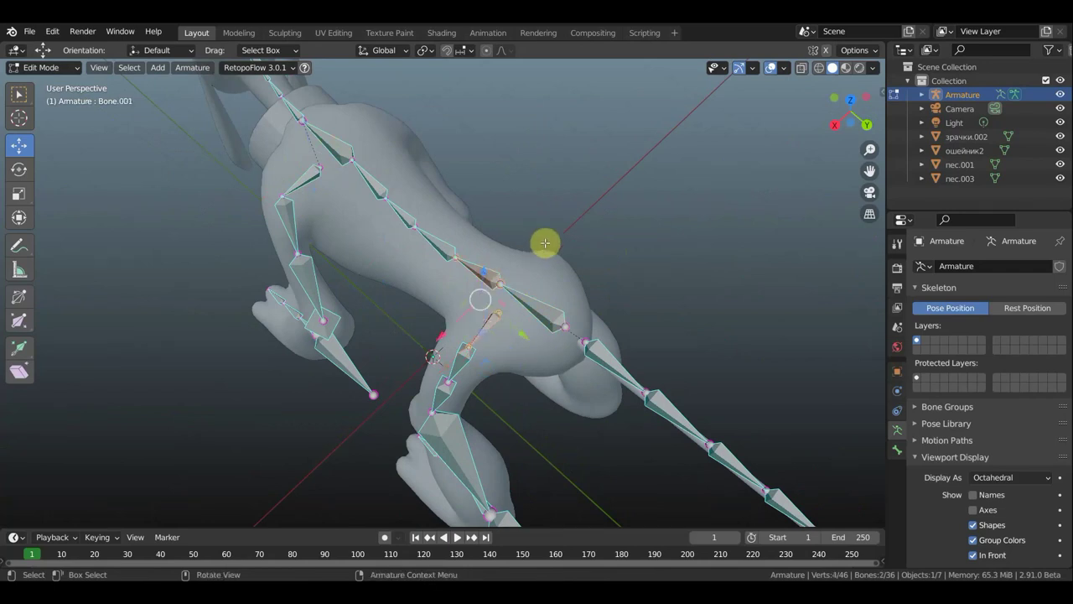
key("ctrl+p")
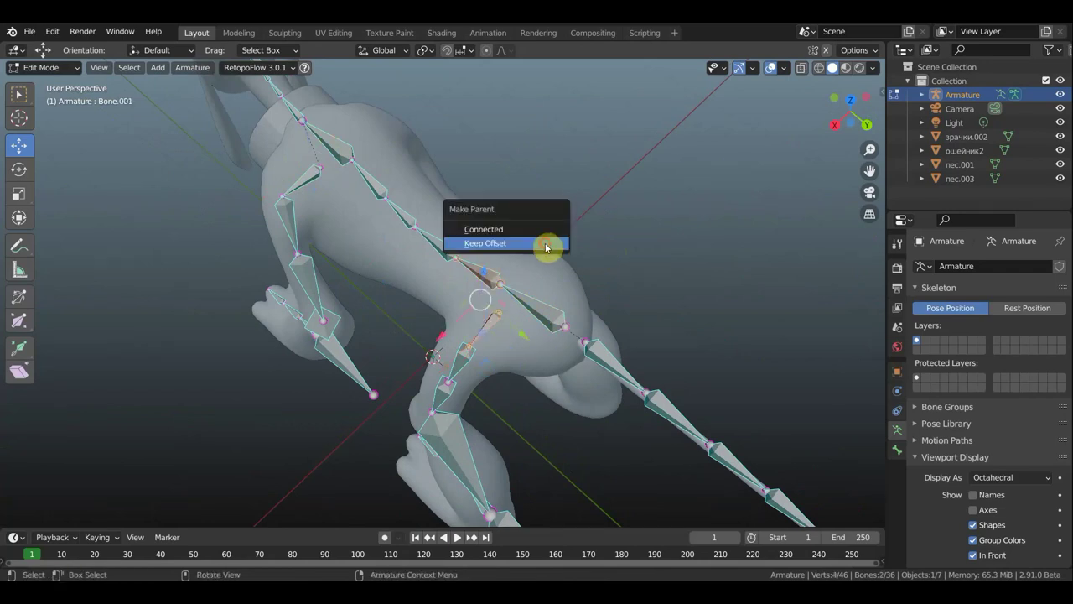
left_click(546, 245)
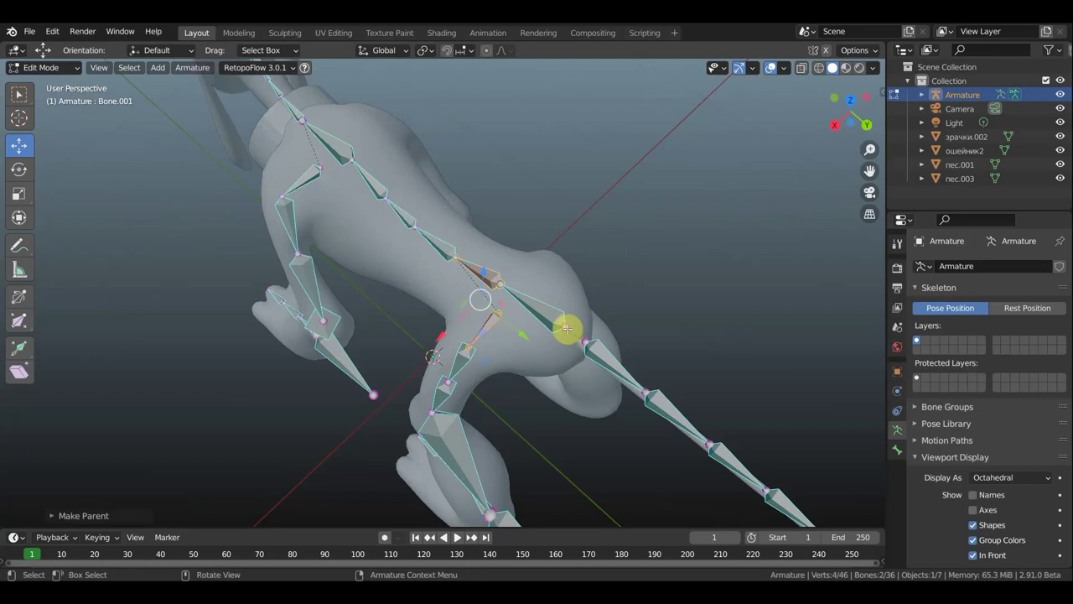
In top view, shift the front spine joint and extrude a new bone sideways from it.
key("KP_7")
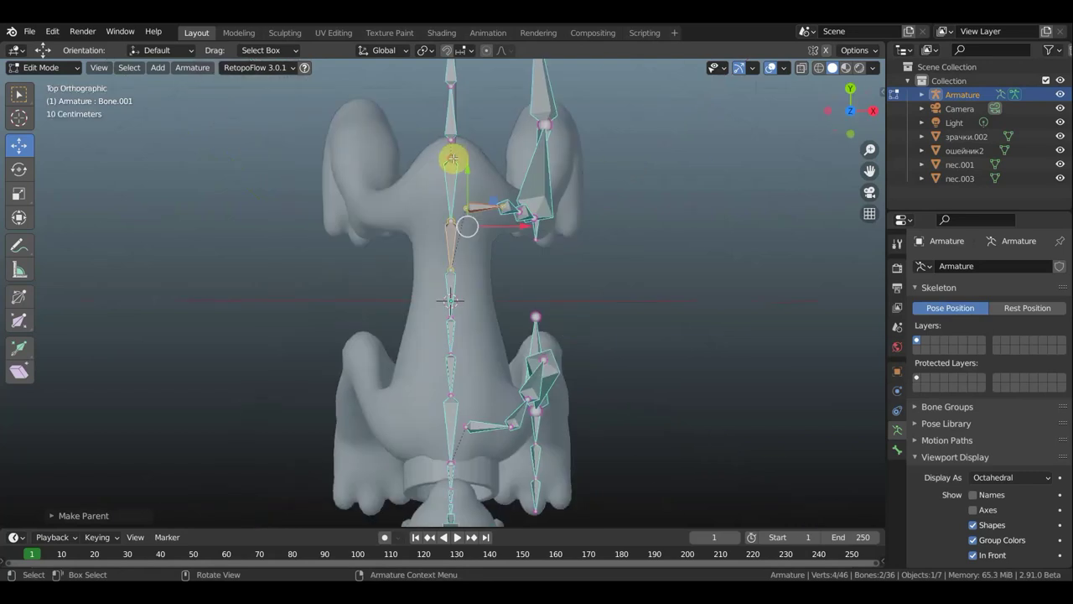
left_click(453, 159)
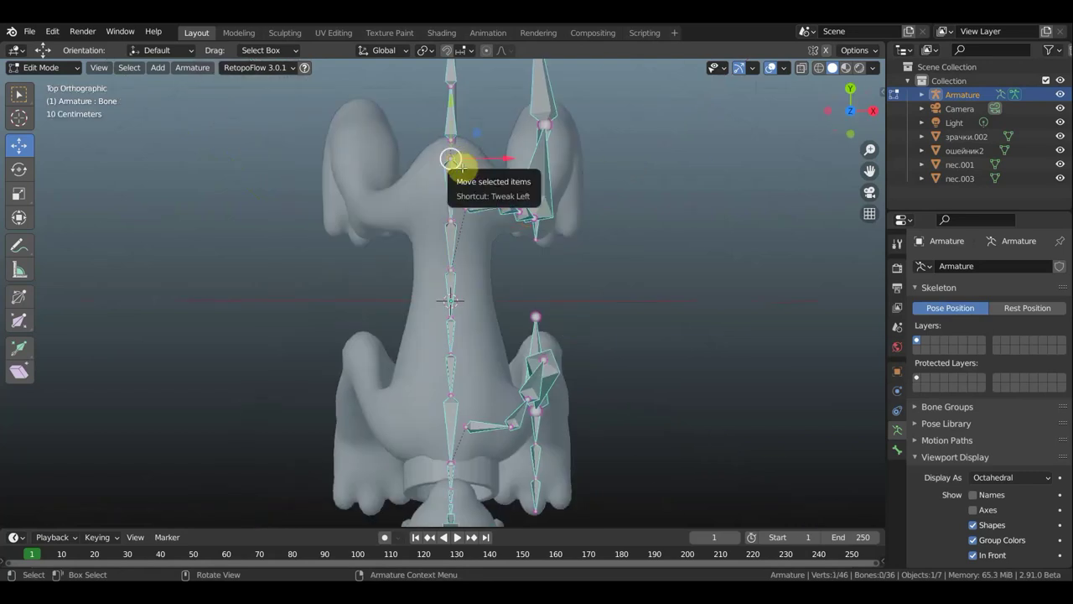
key("g")
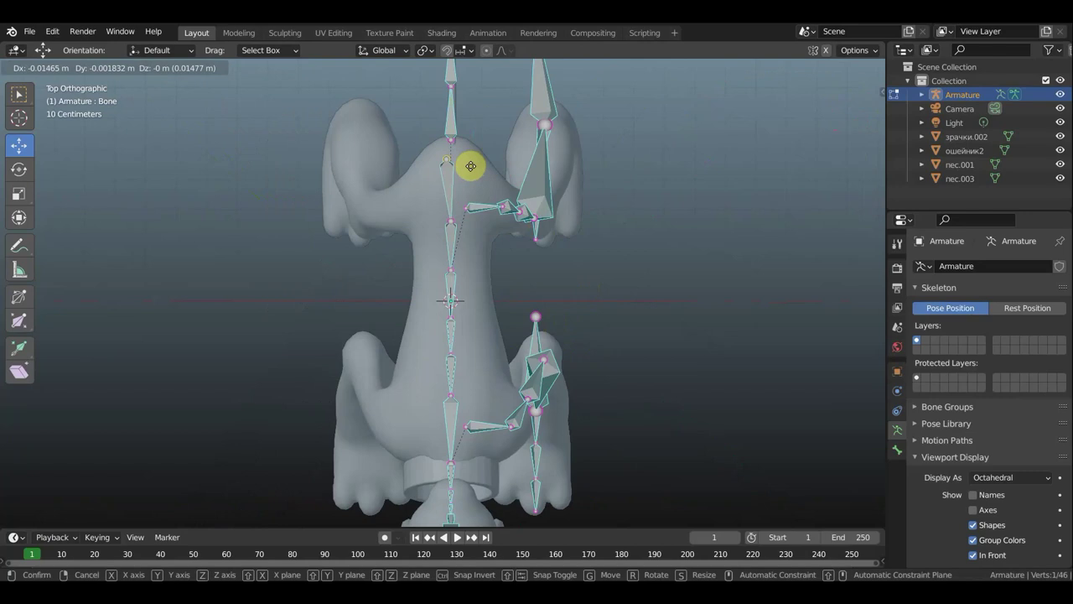
left_click(476, 167)
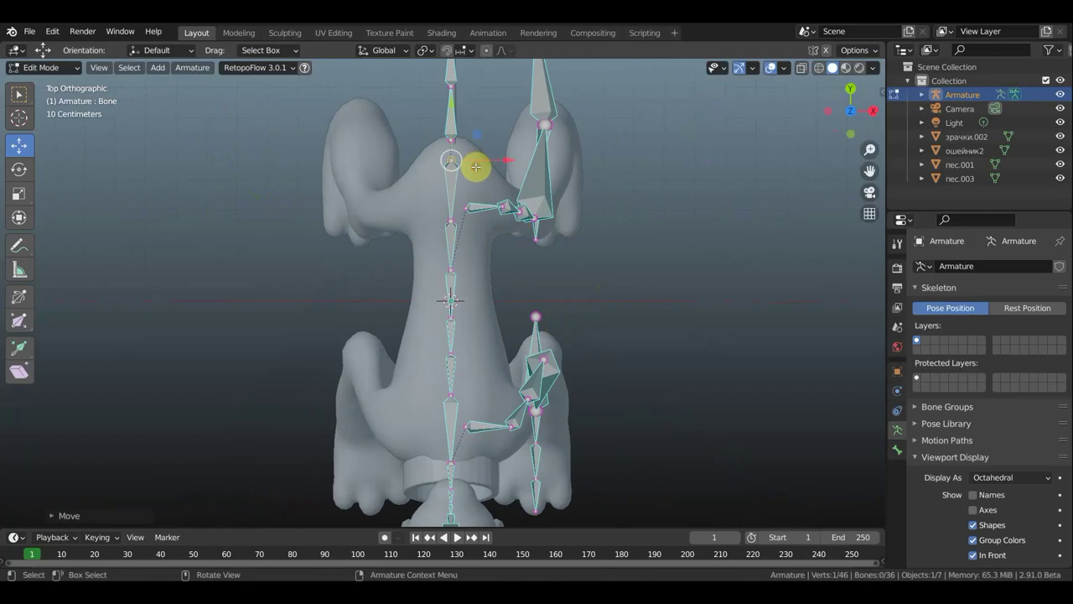
key("e")
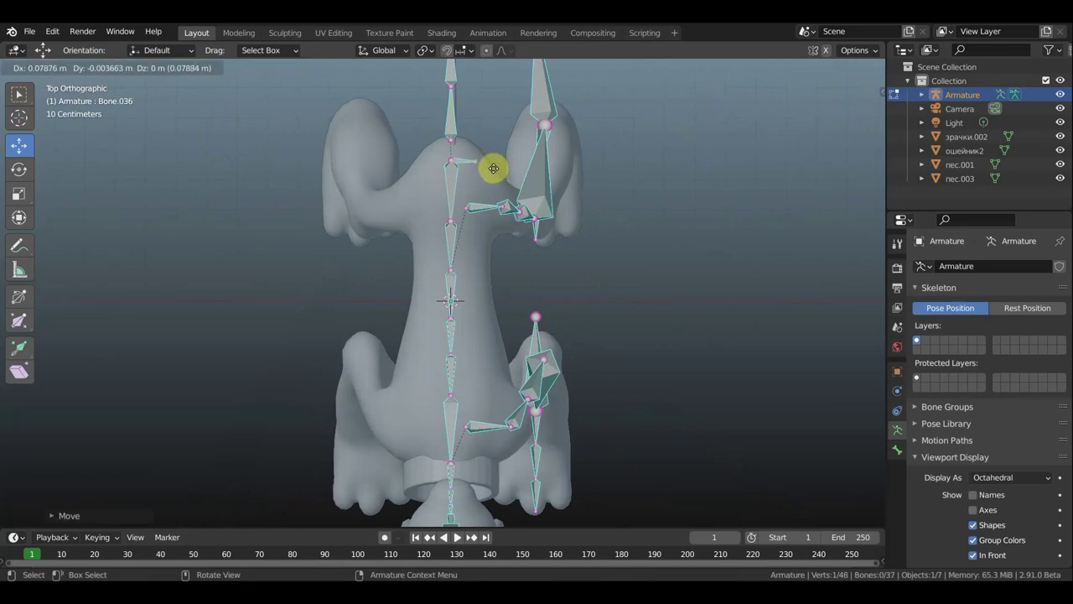
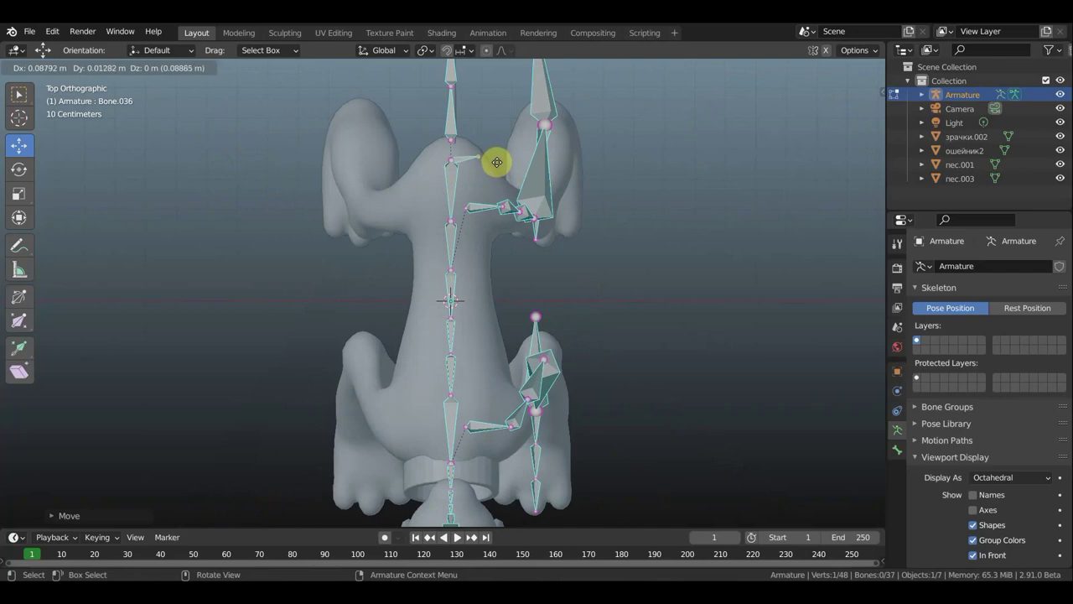
Confirm the extruded bone near the head and clear its parent link.
left_click(495, 160)
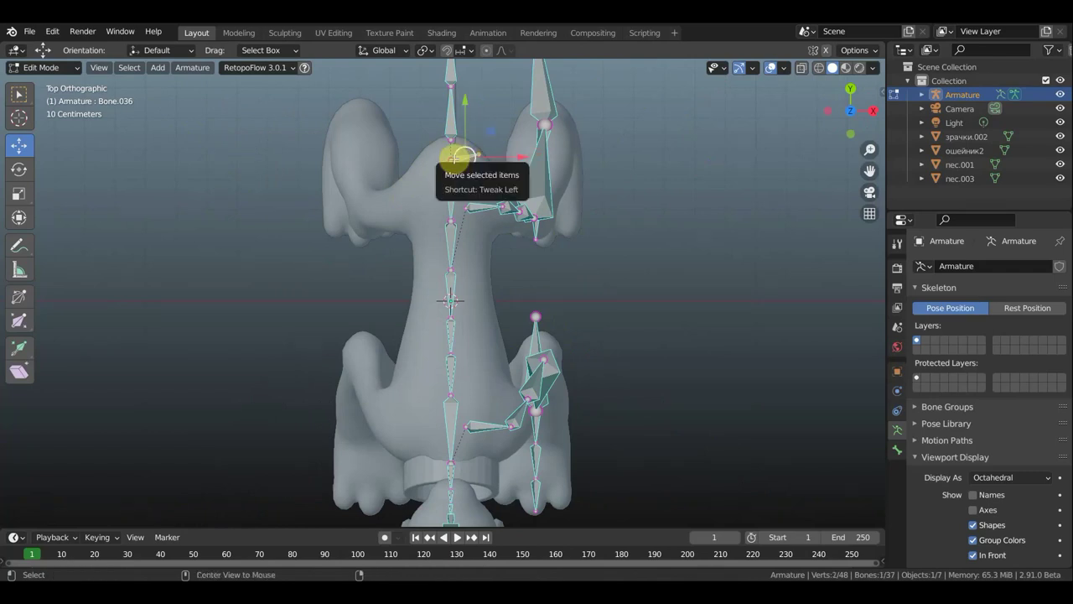
key("alt+p")
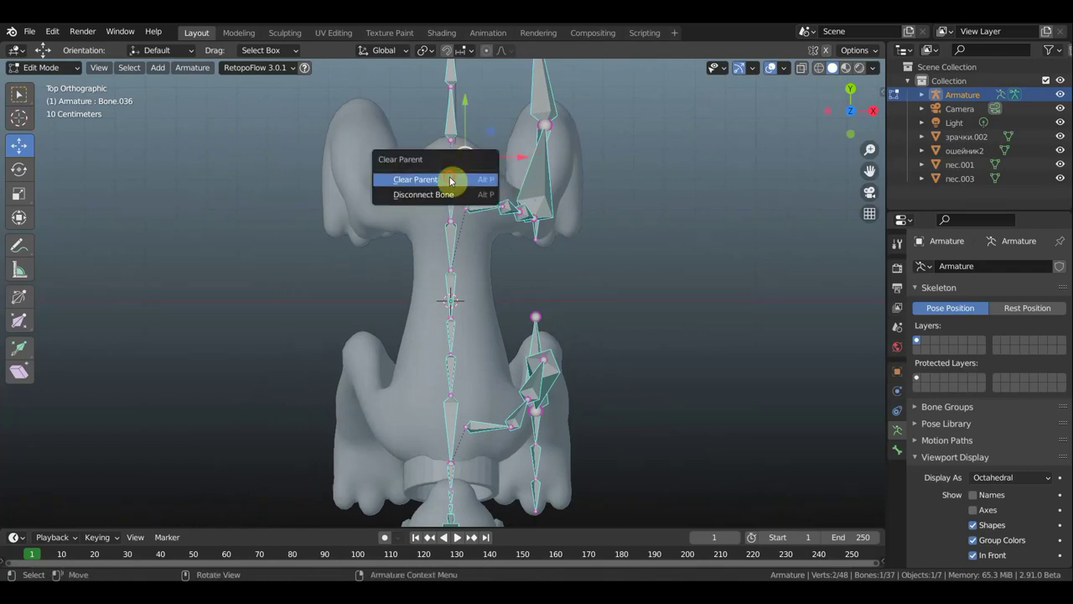
left_click(450, 179)
scroll(529, 145, "up", 2)
scroll(537, 201, "up", 1, "shift")
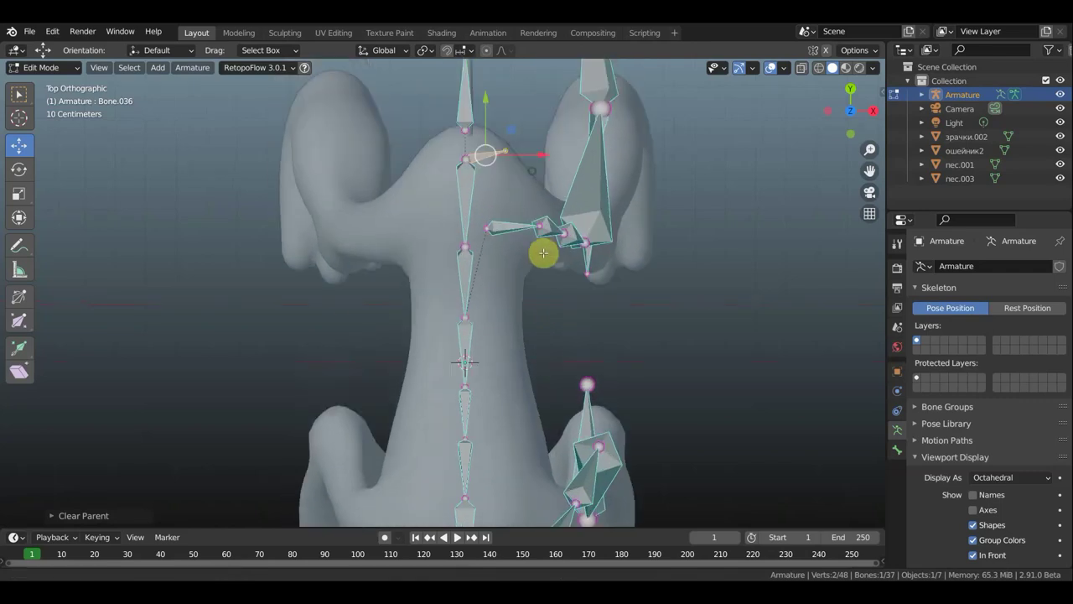
scroll(512, 235, "up", 2, "shift")
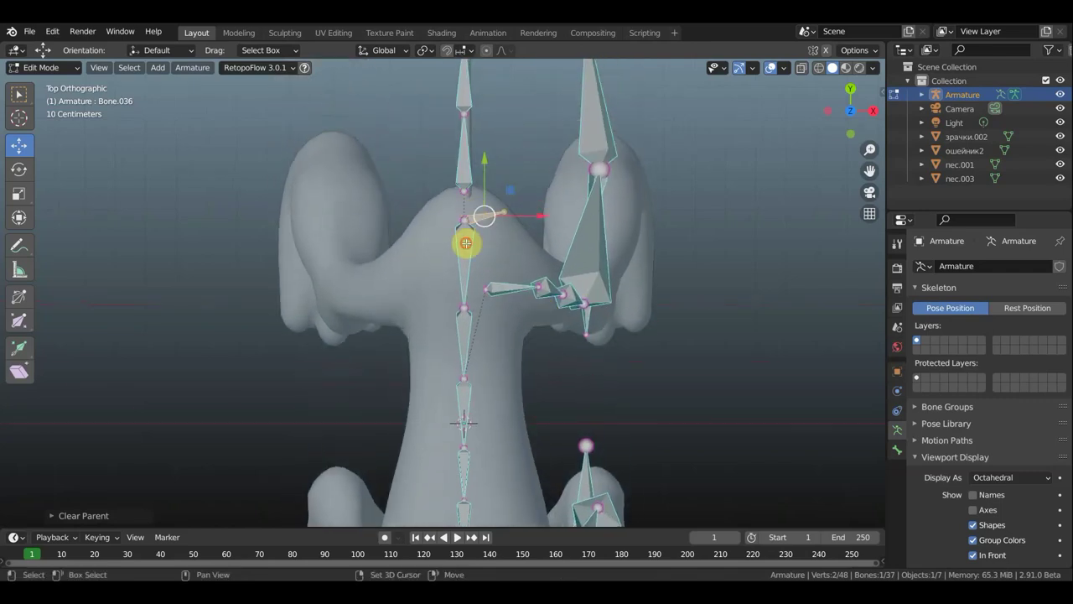
Parent the bone to the lower spine bone with Keep Offset, checking side and front views.
left_click(466, 243, "shift")
key("ctrl+p")
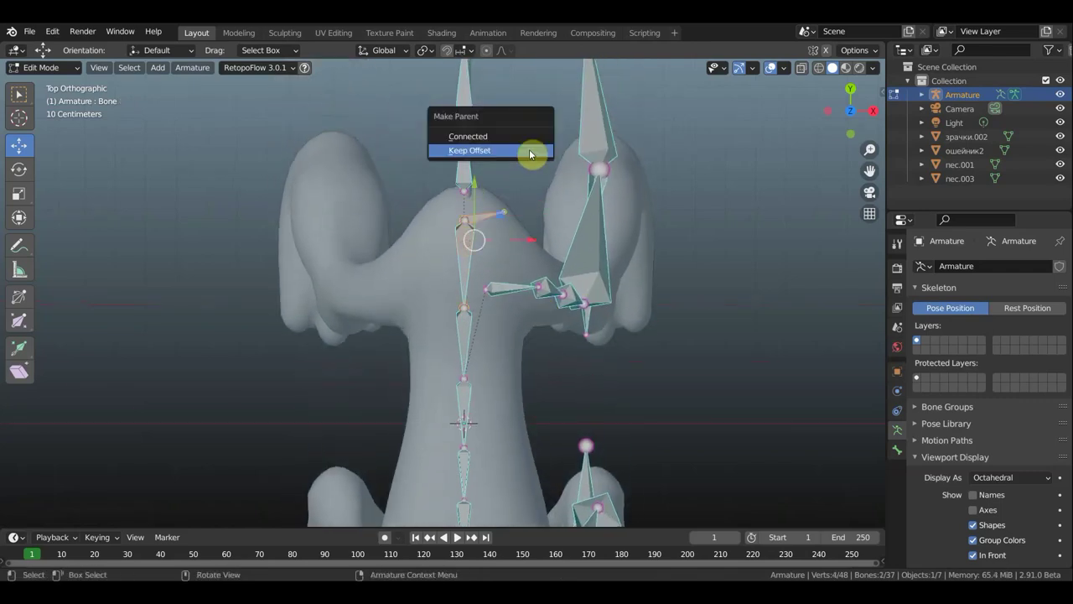
left_click(531, 154)
key("KP_3")
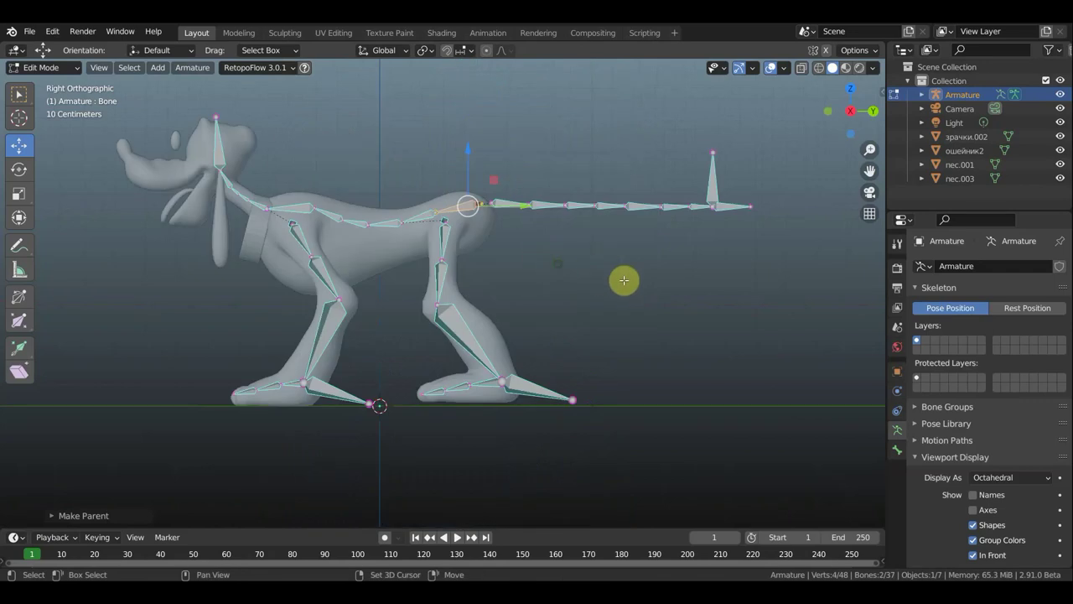
middle_click_drag(623, 281, 782, 328, "shift")
scroll(477, 212, "up", 1)
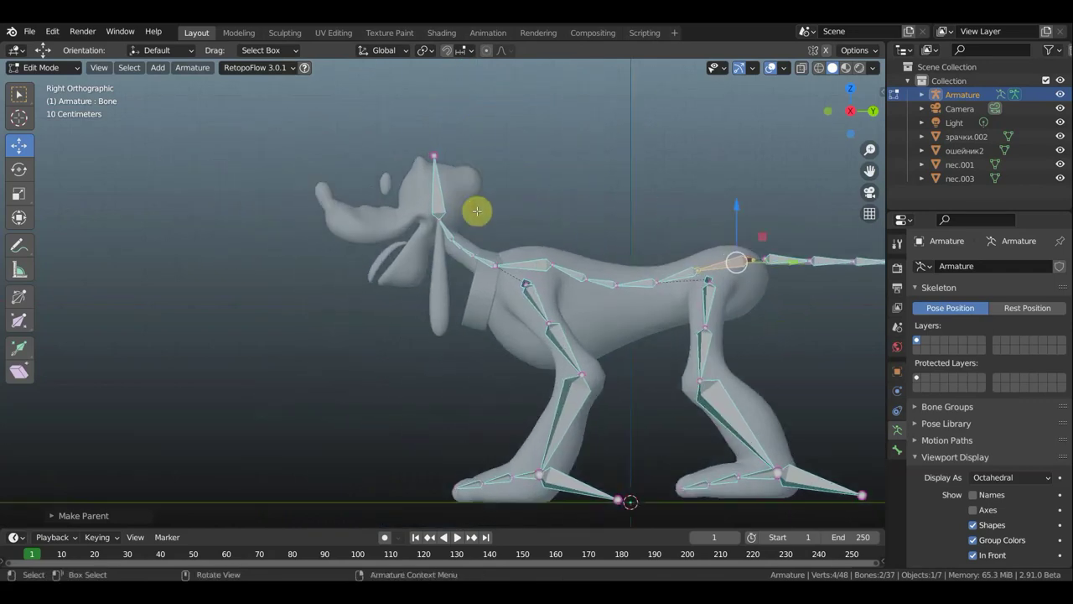
key("KP_1")
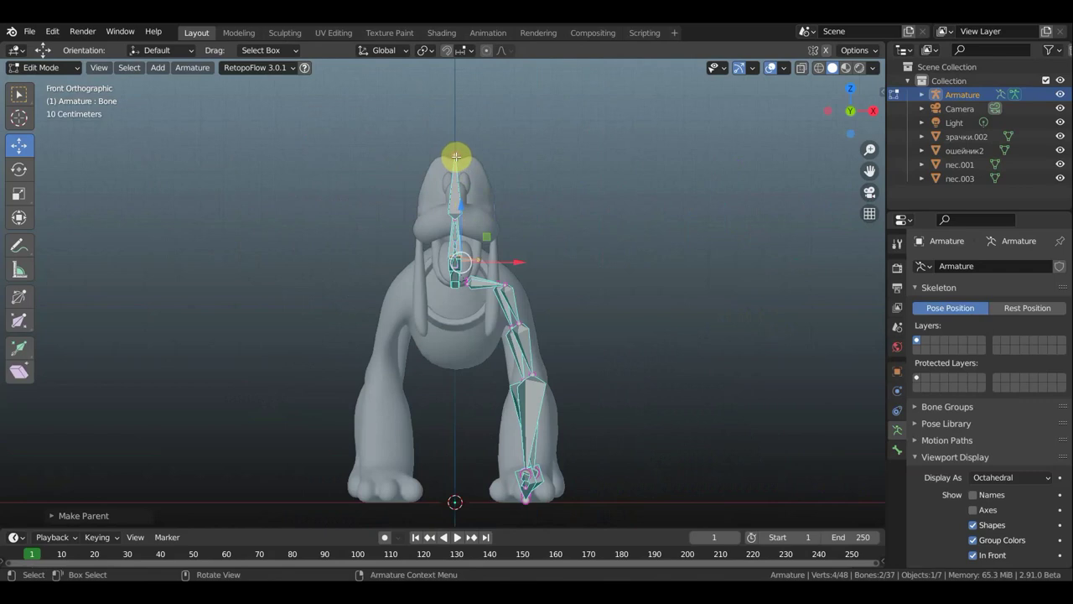
middle_click_drag(455, 259, 302, 272)
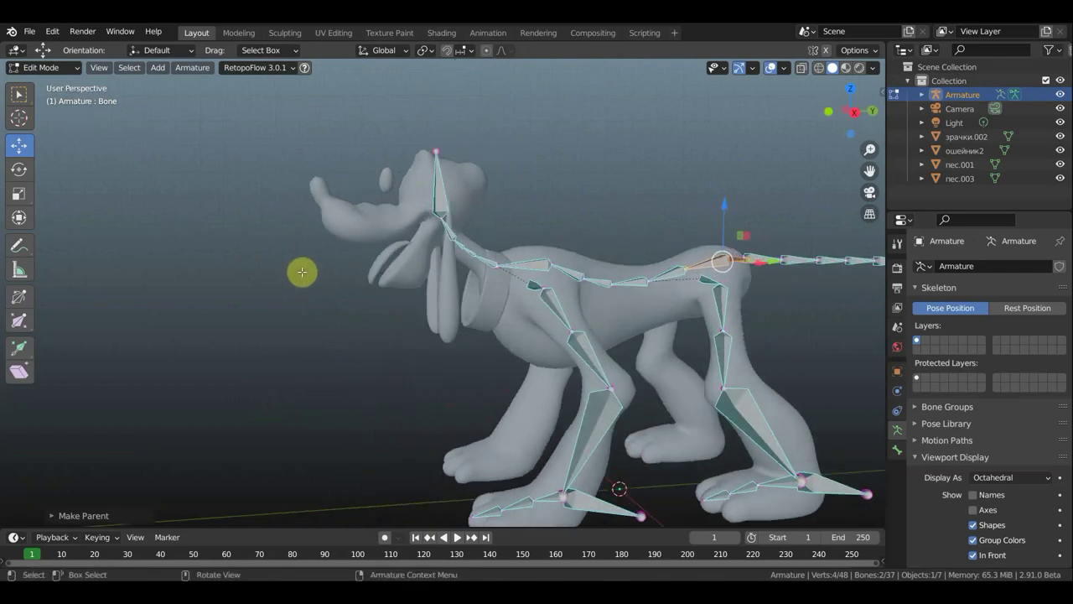
key("KP_3")
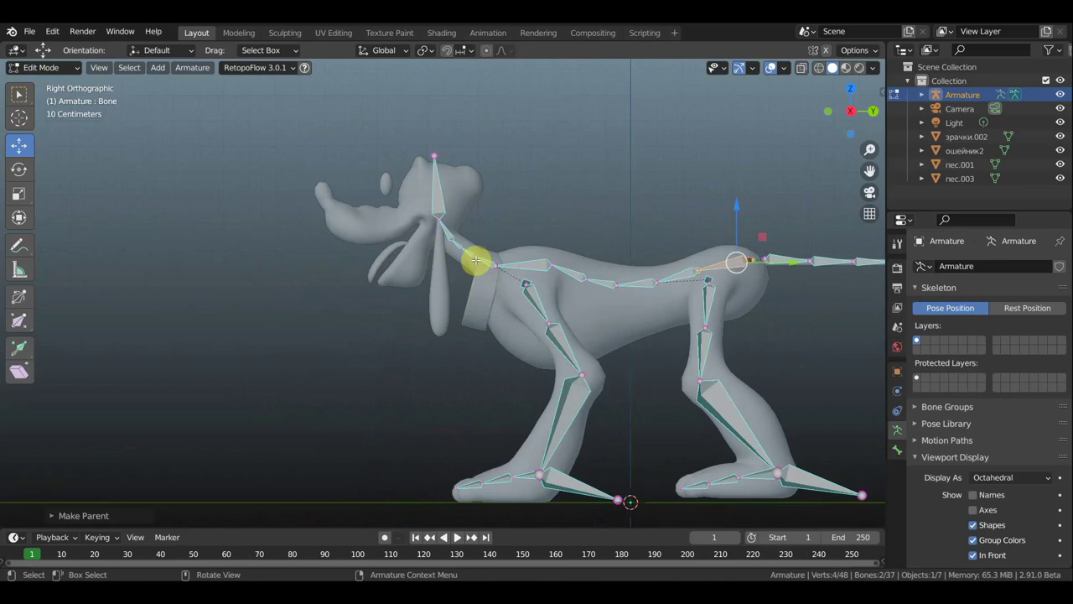
Extrude a new bone from the neck joint and clear its parent.
left_click(440, 225)
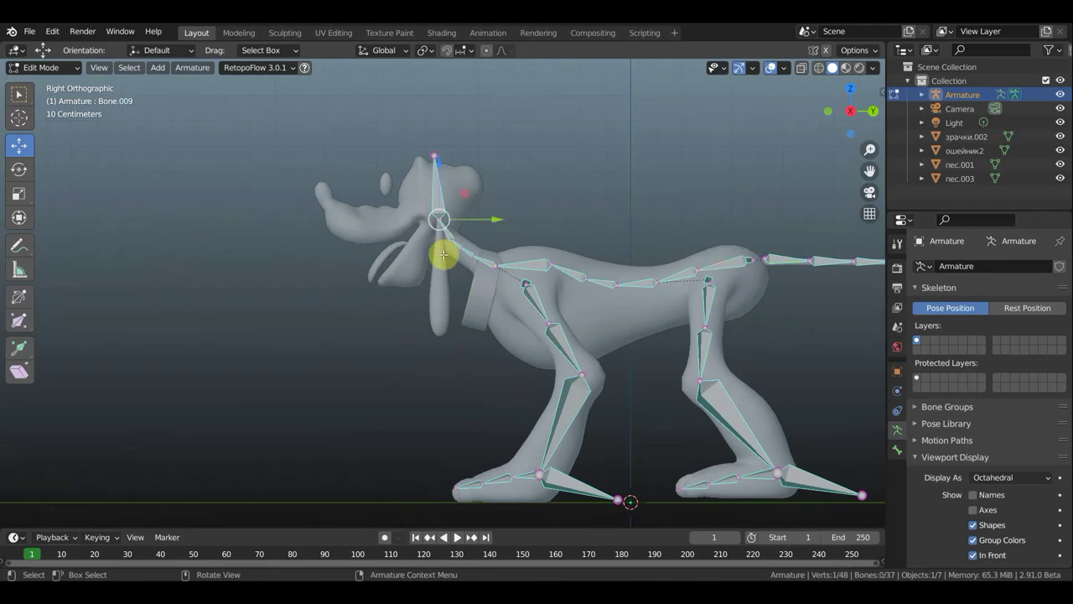
key("e")
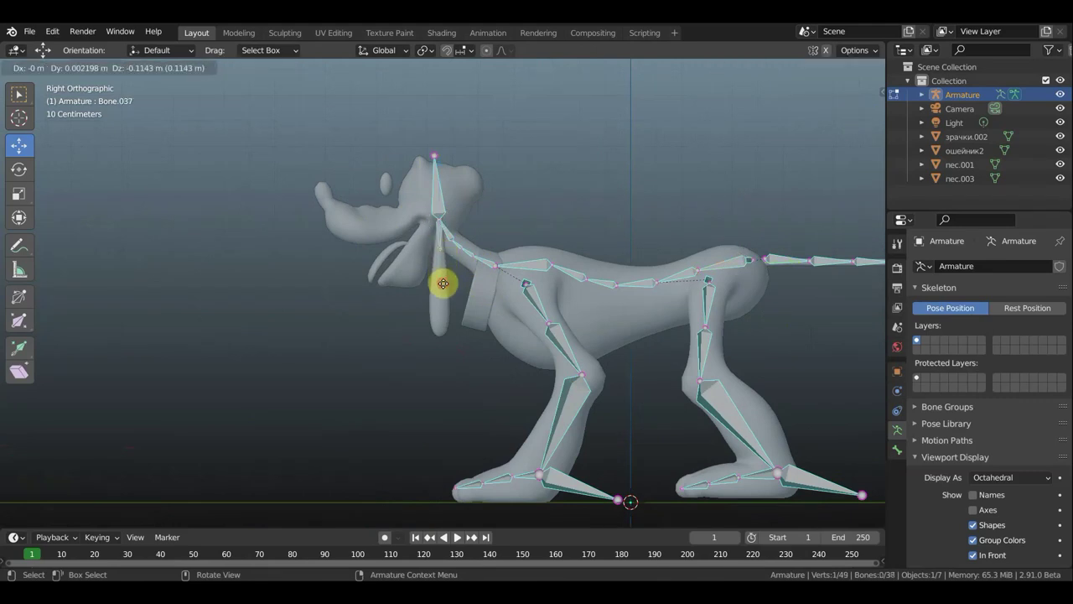
left_click(443, 284)
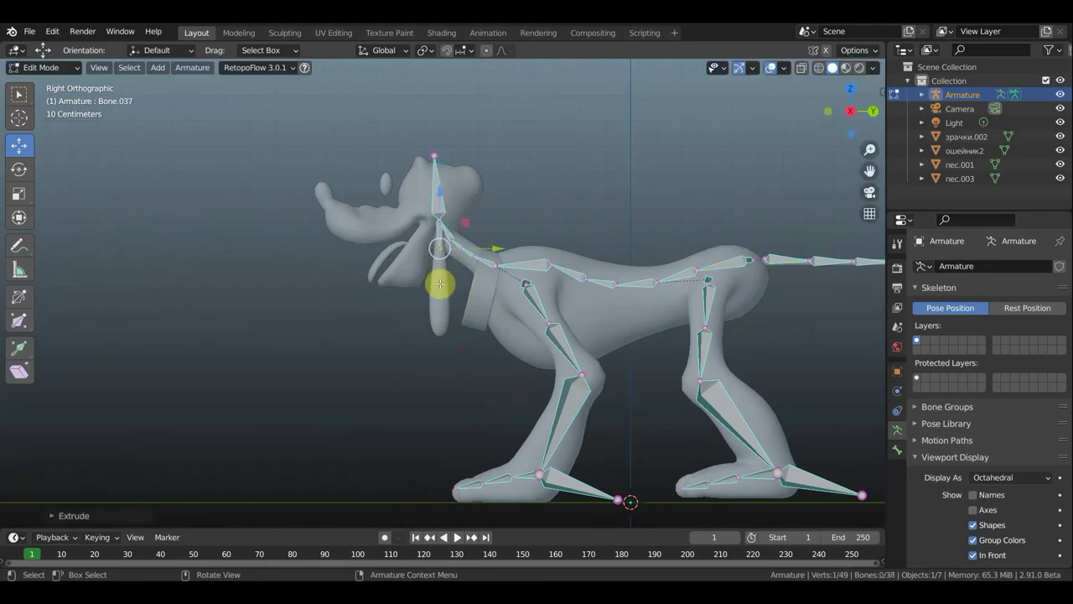
left_click(440, 233)
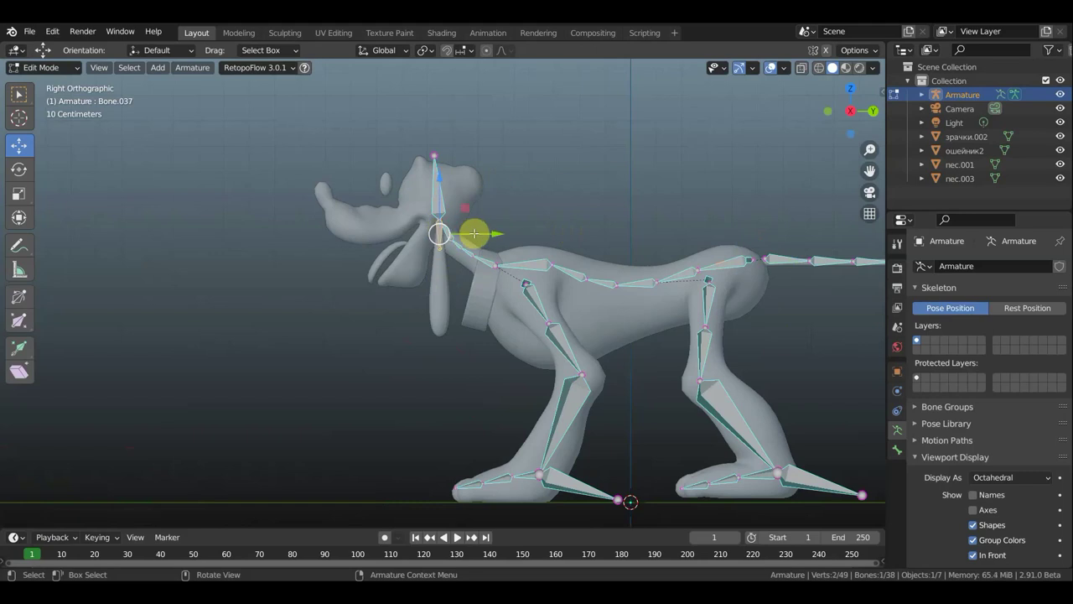
key("alt+p")
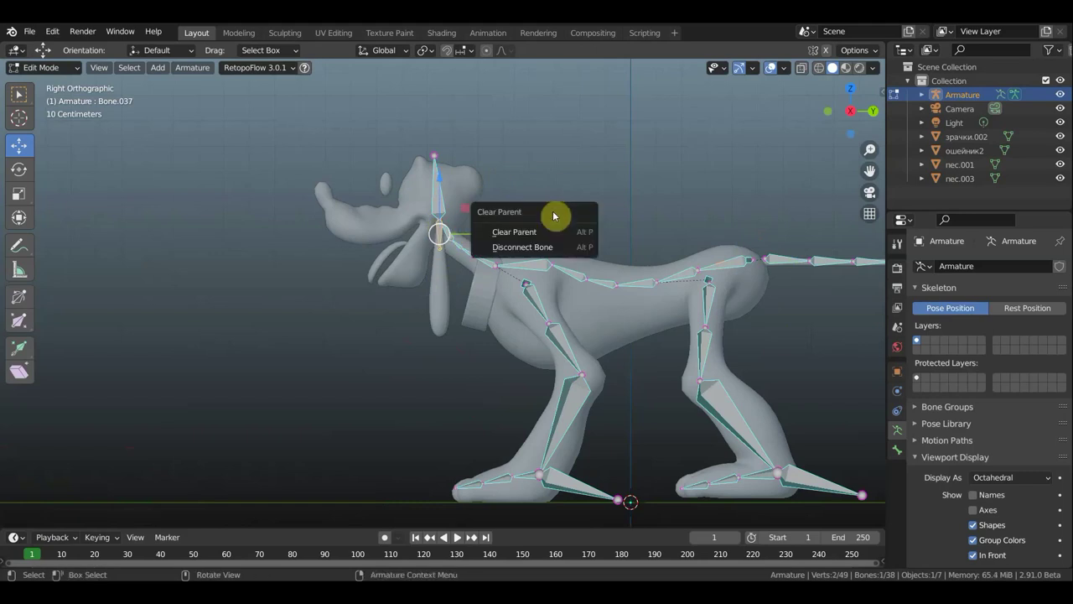
left_click(540, 232)
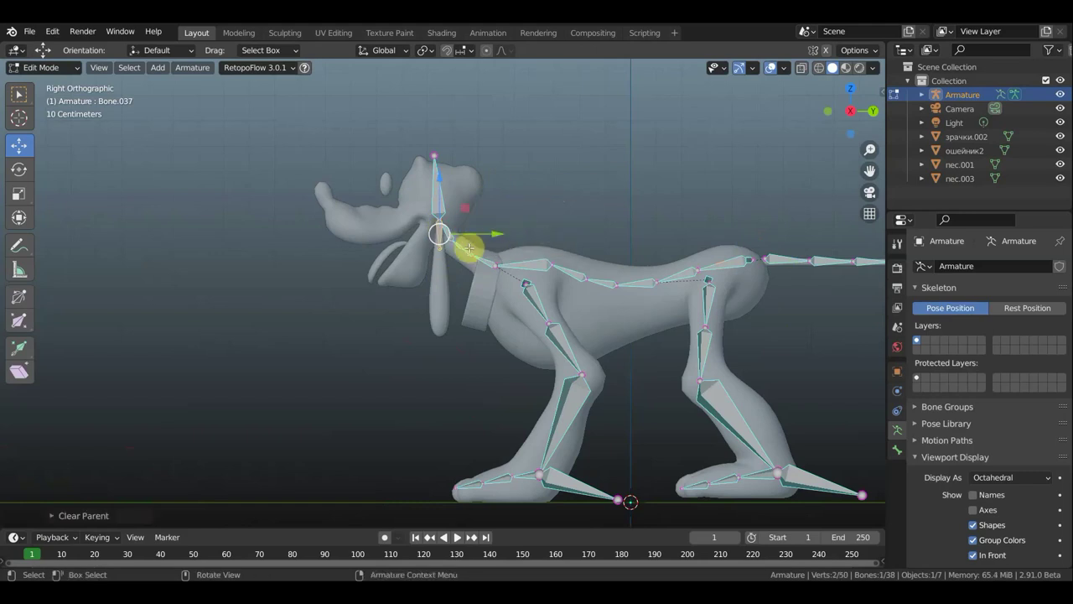
middle_click_drag(479, 244, 473, 249)
key("KP_1")
Rotate the new bone about 85° sideways and move it up beside the head.
key("g")
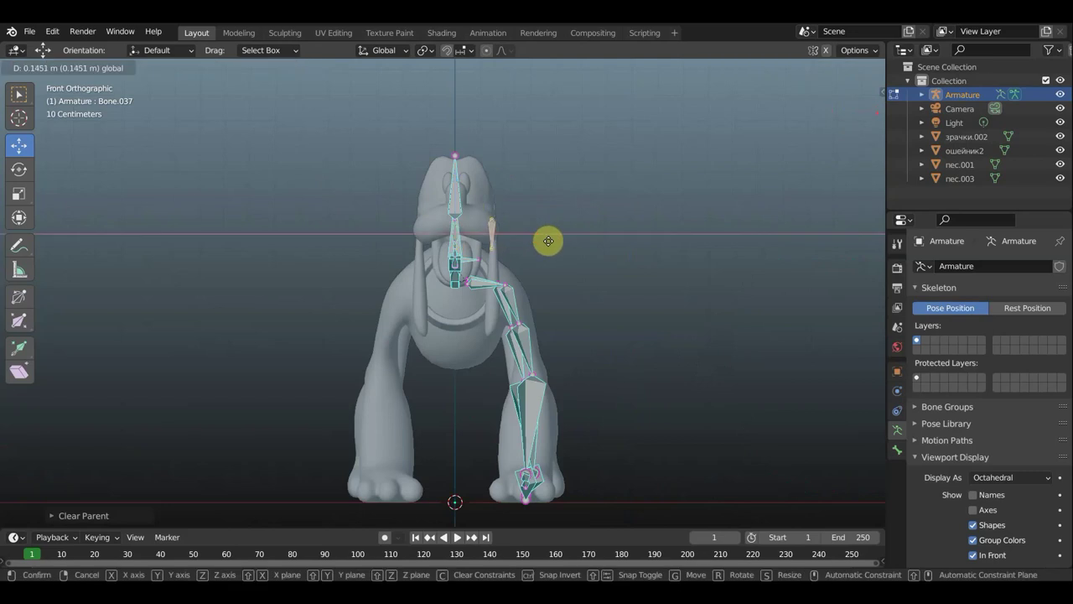
left_click(549, 241)
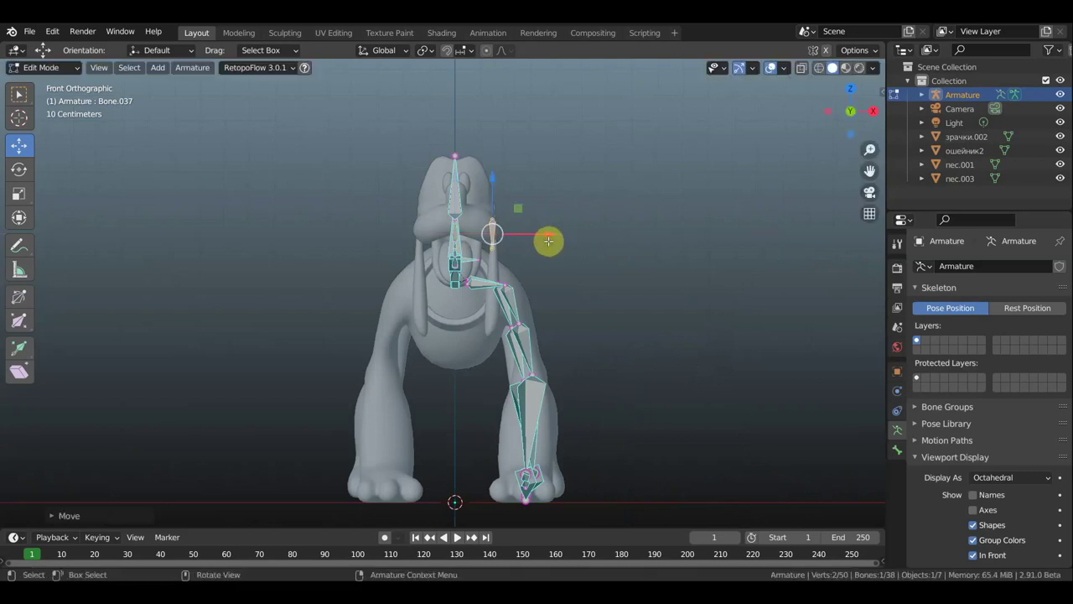
key("r")
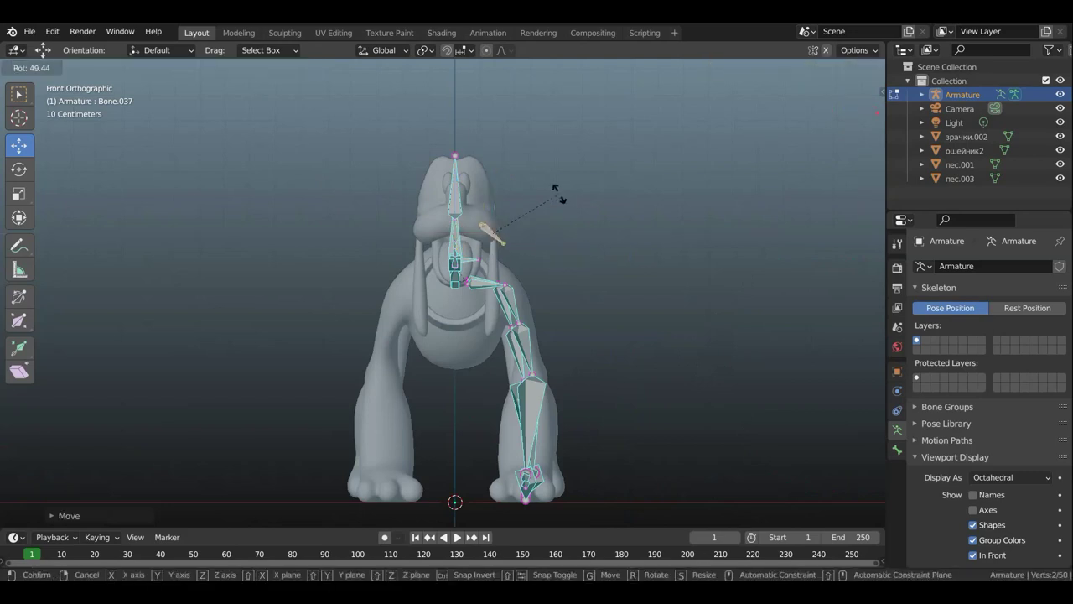
left_click(519, 164)
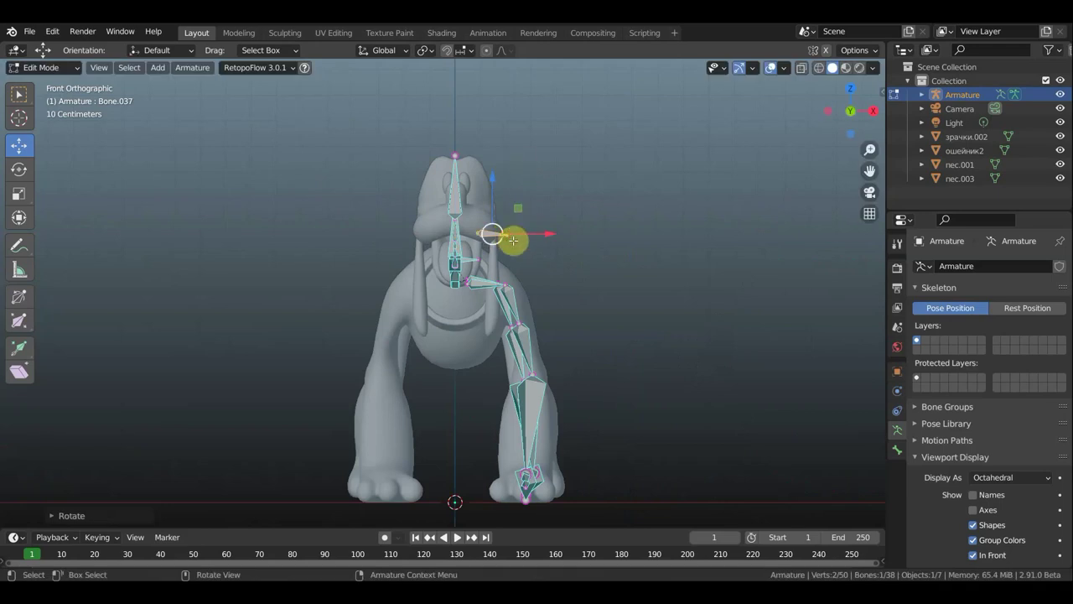
key("g")
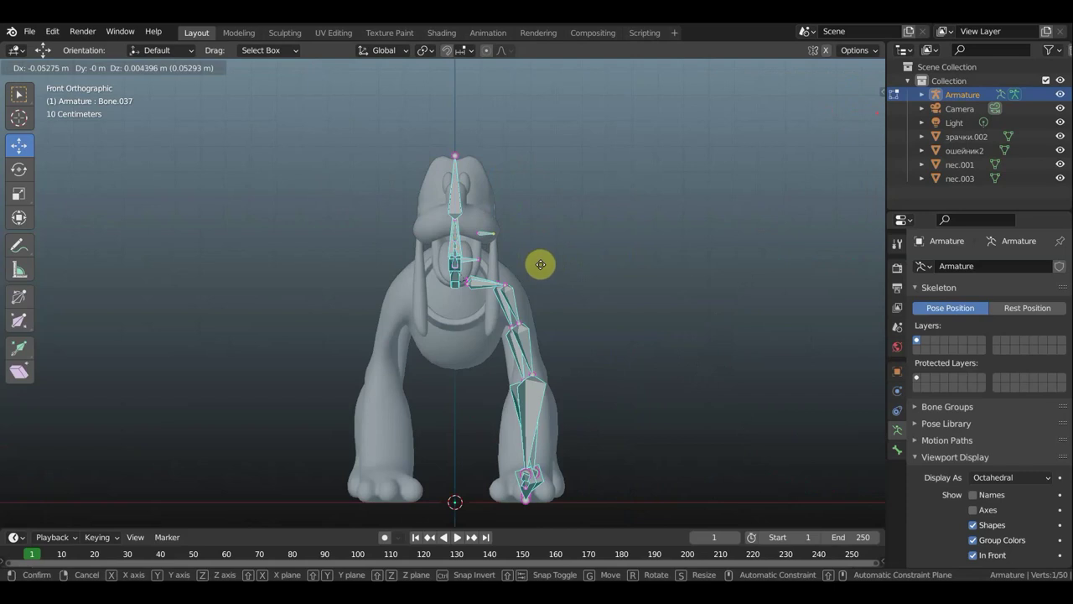
left_click(541, 265)
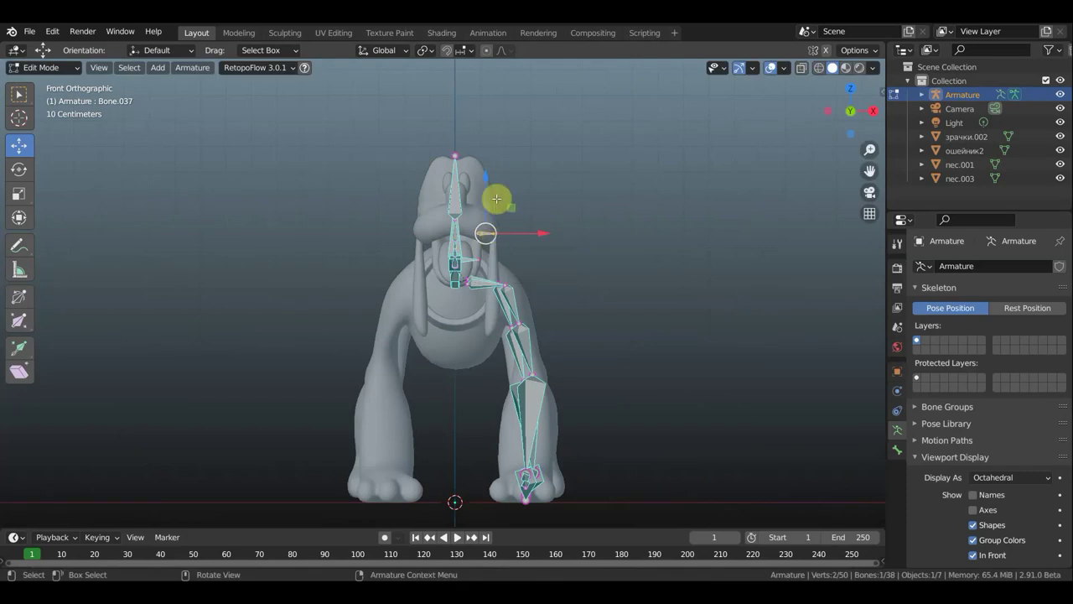
key("g")
left_click(486, 158)
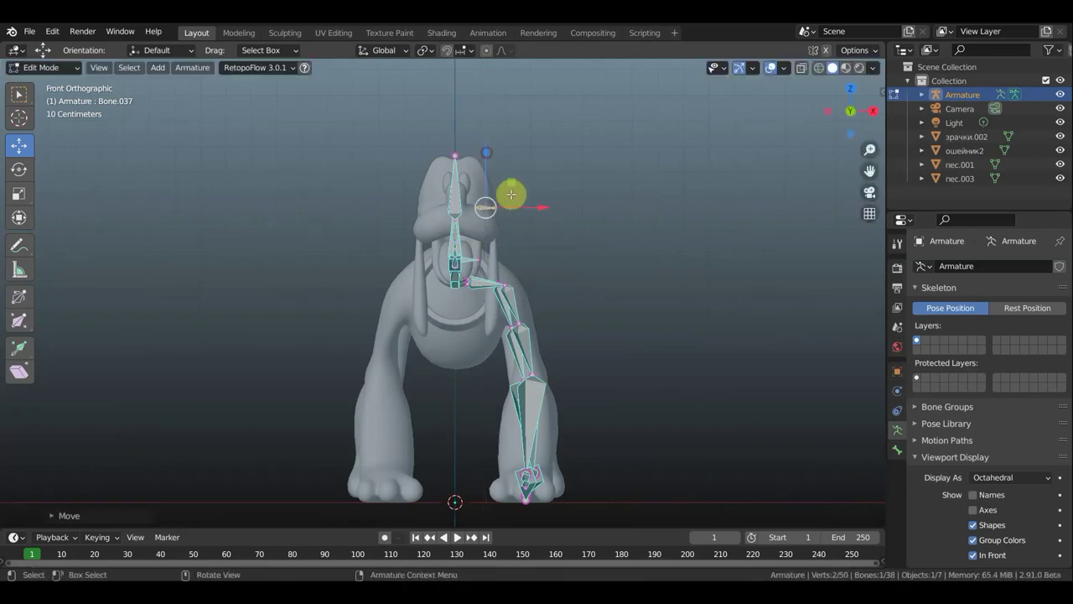
Orbit around the dog to check the ear bone, nudge it along X, then return to front view.
mouse_move(580, 263)
middle_mouse_down()
mouse_move(335, 341)
mouse_move(311, 285)
middle_mouse_up()
scroll(359, 230, "up", 4)
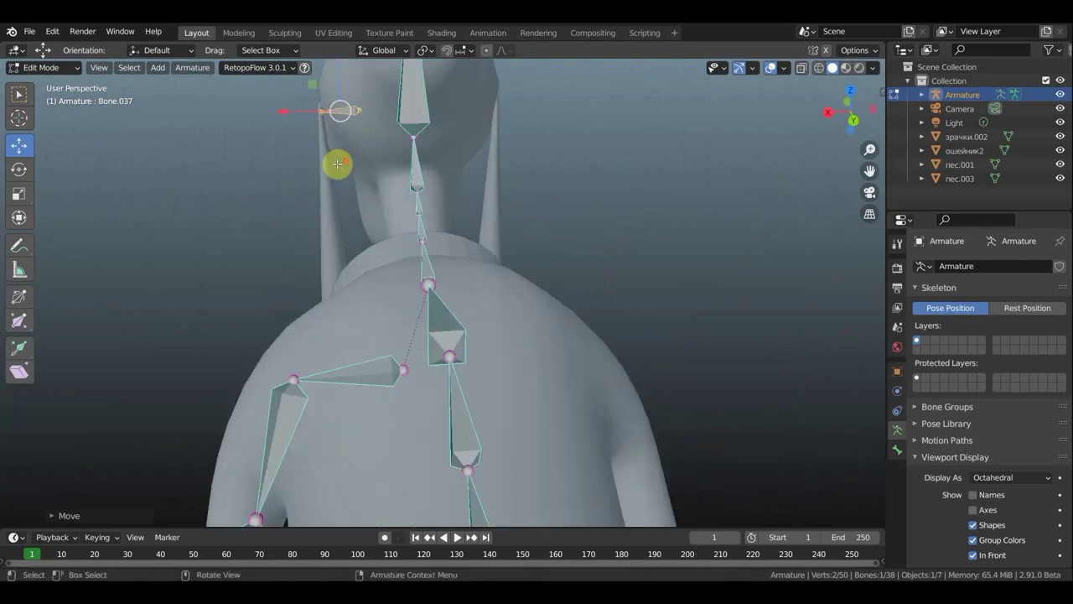
middle_click_drag(337, 164, 357, 146)
left_click_drag(304, 146, 304, 147)
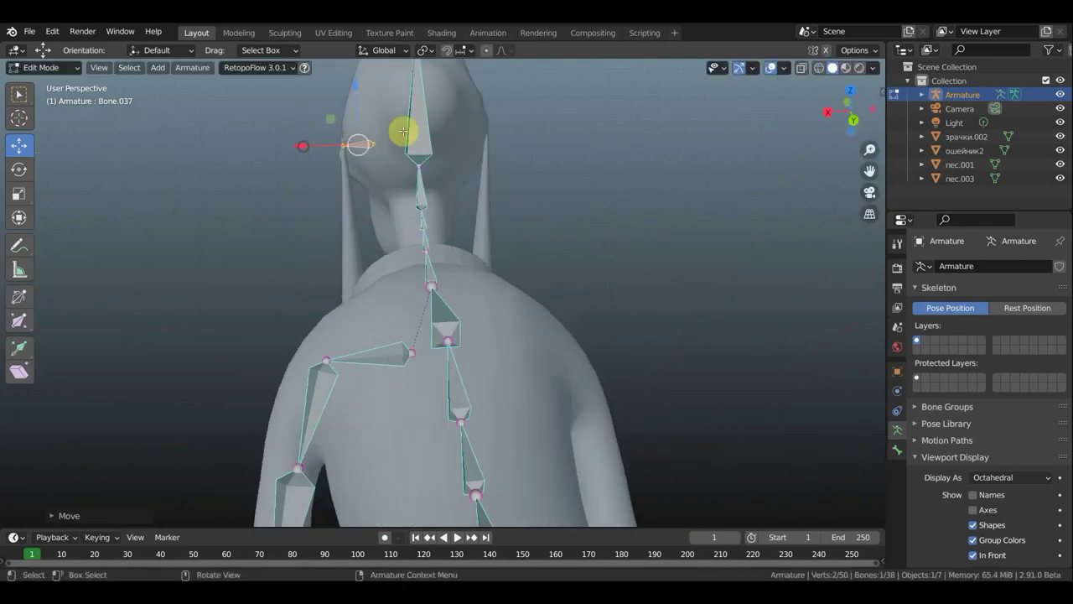
key("KP_3")
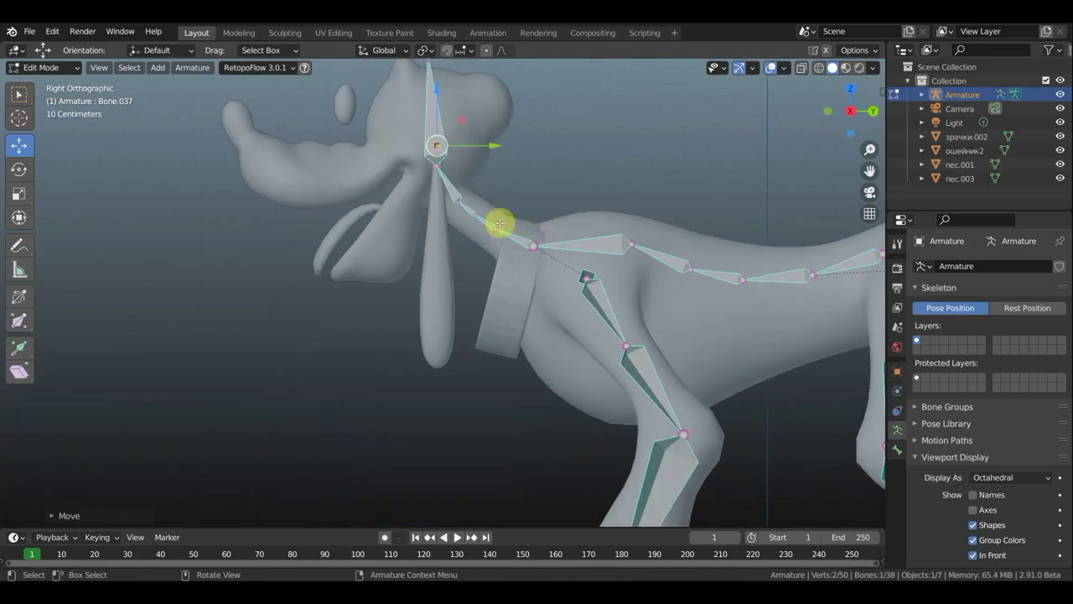
key("KP_1")
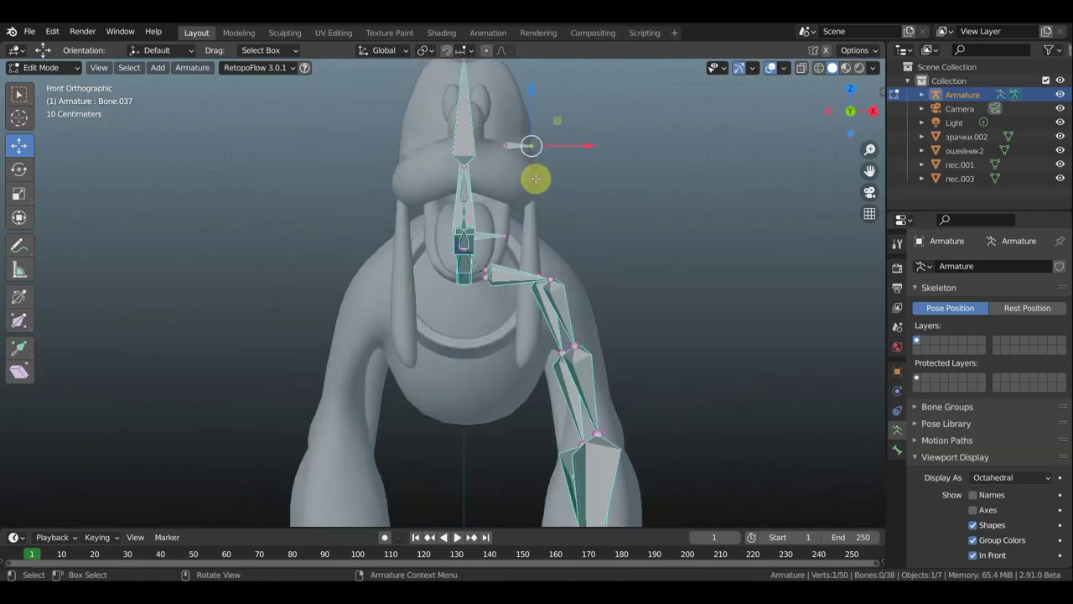
Extrude a chain of five bones down the drooping ear to its tip.
key("e")
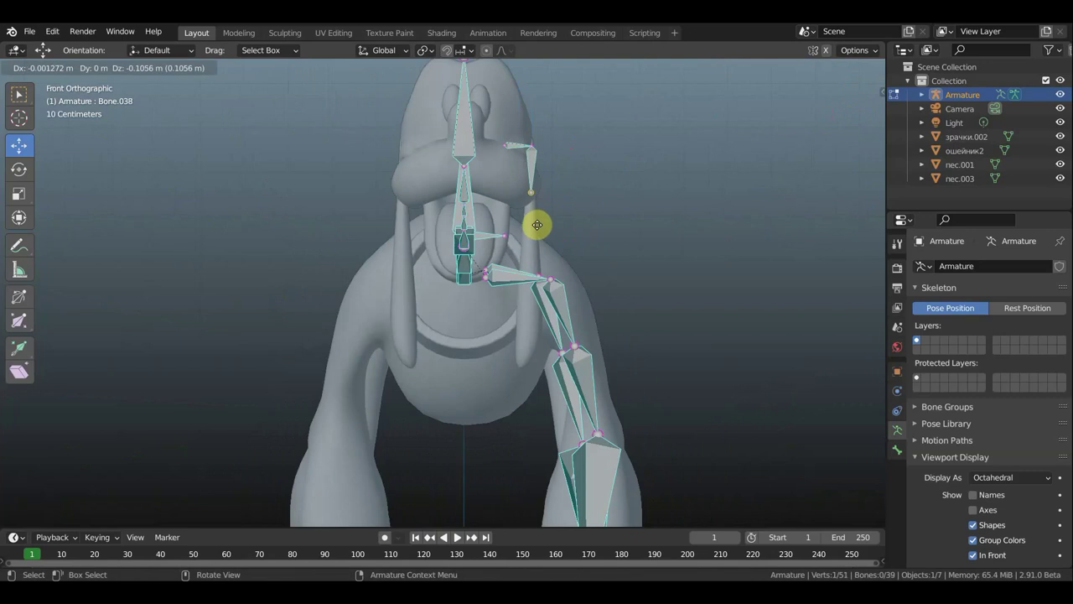
left_click(537, 224)
key("e")
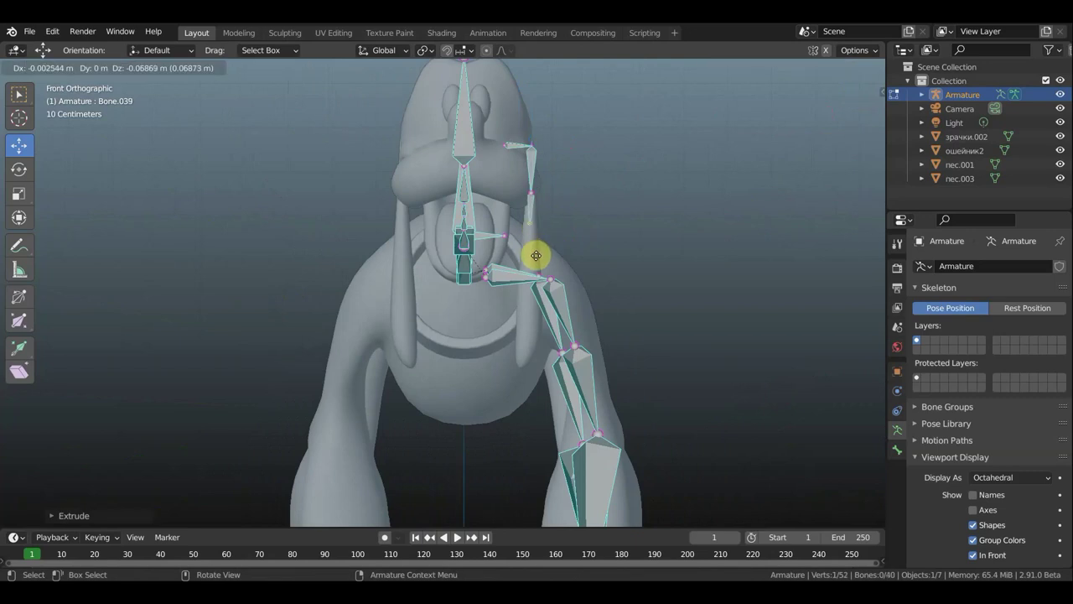
left_click(537, 255)
key("e")
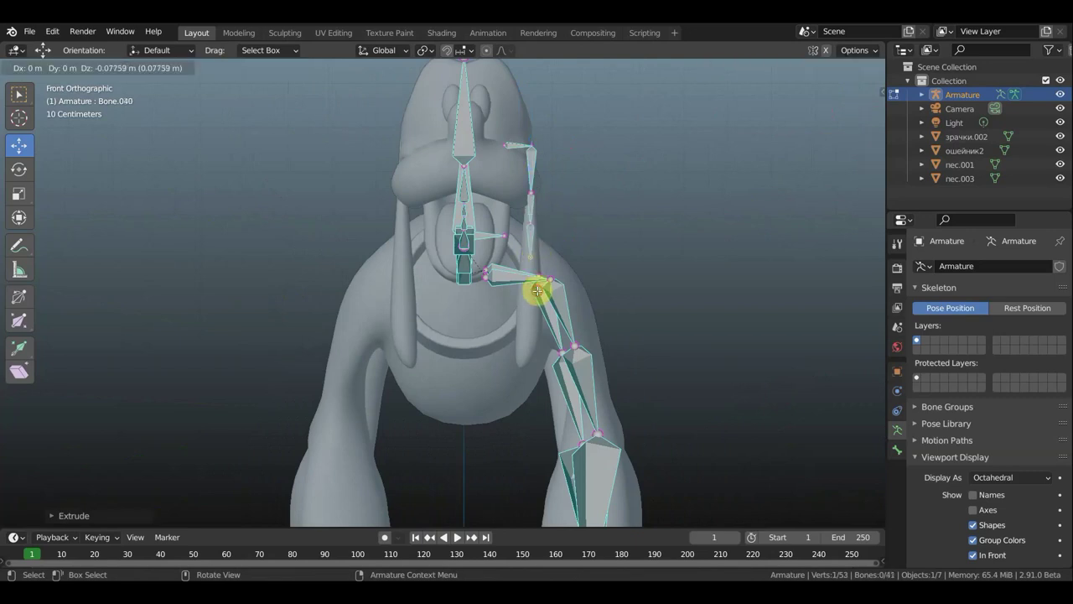
left_click(538, 292)
key("e")
key("Escape")
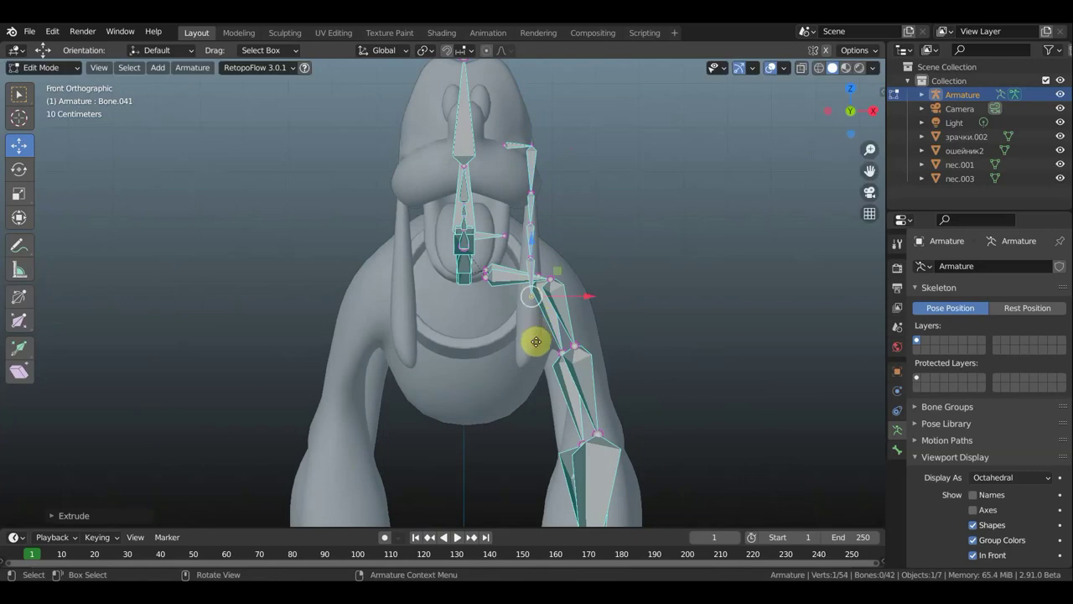
key("e")
left_click(535, 373)
key("e")
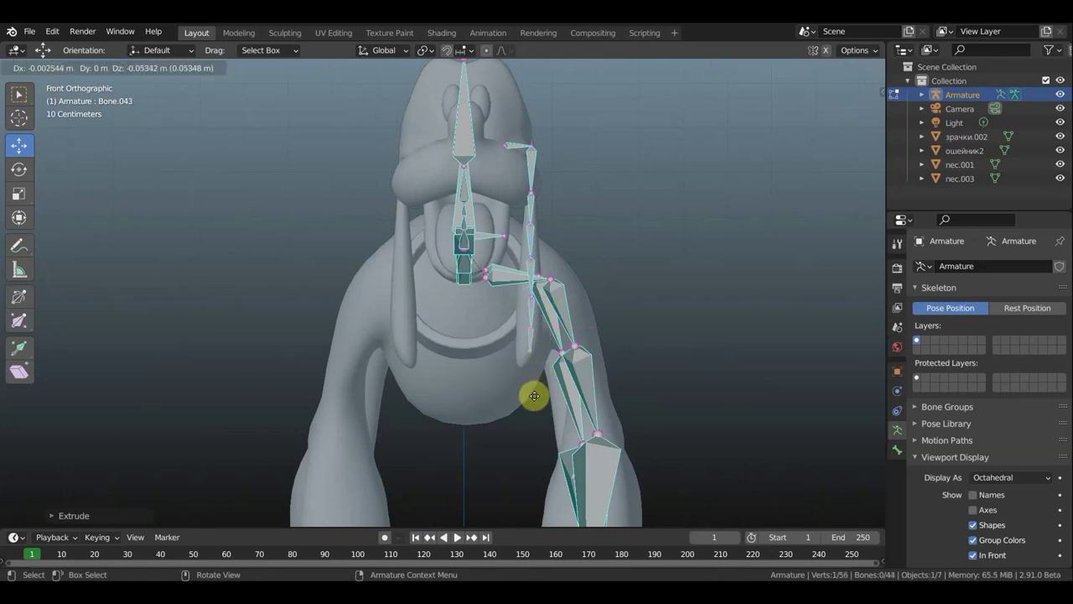
left_click(533, 401)
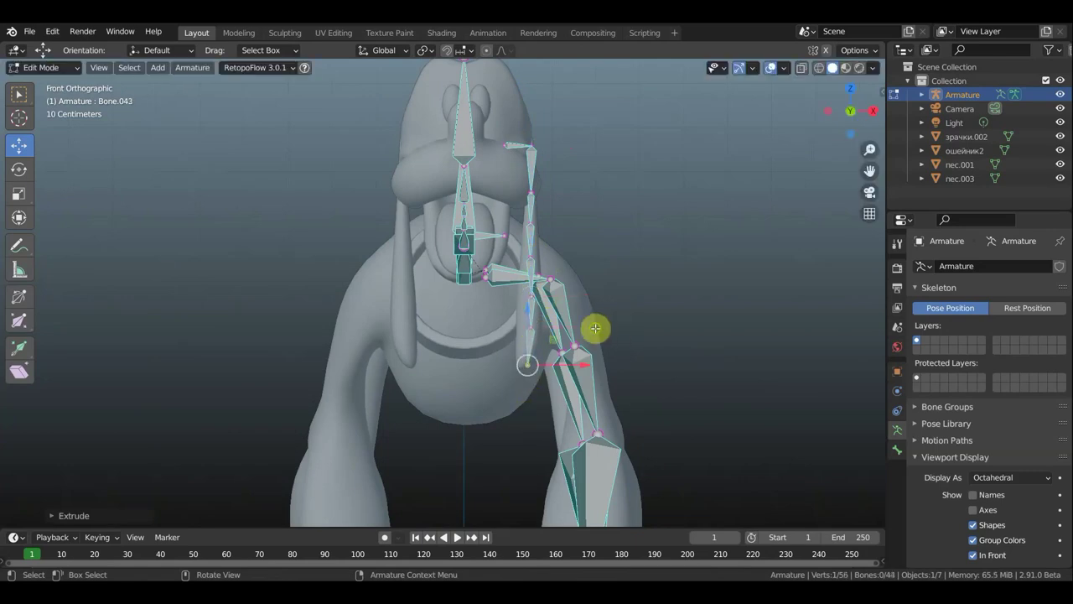
mouse_move(595, 328)
middle_mouse_down()
mouse_move(338, 364)
mouse_move(418, 340)
mouse_move(569, 337)
mouse_move(568, 304)
mouse_move(441, 319)
mouse_move(390, 220)
middle_mouse_up()
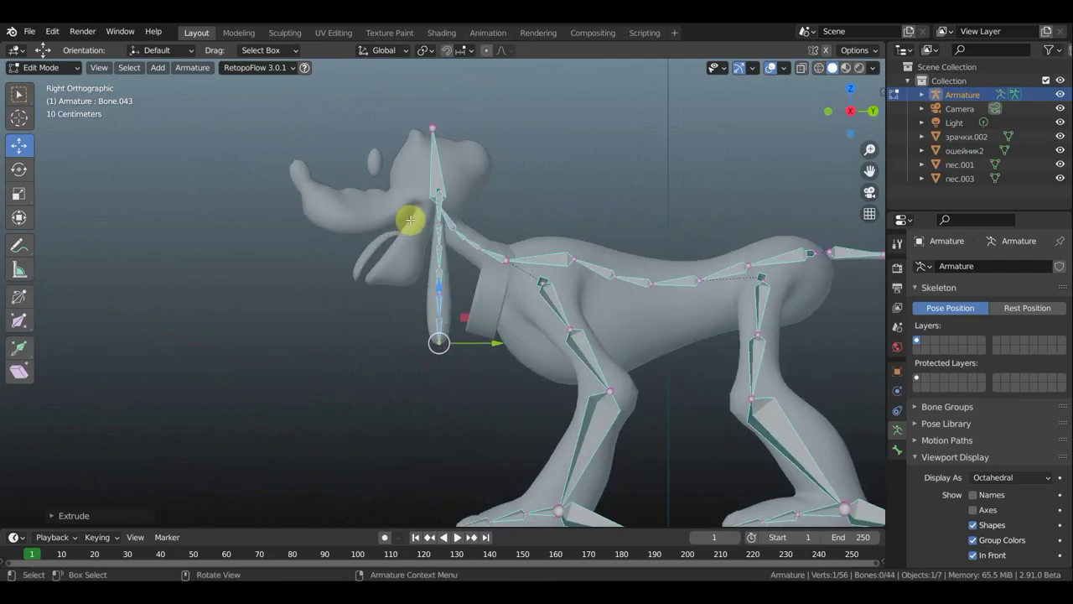
Extrude a bone from the head tip, clear its parent, and move it toward the snout.
left_click(433, 127)
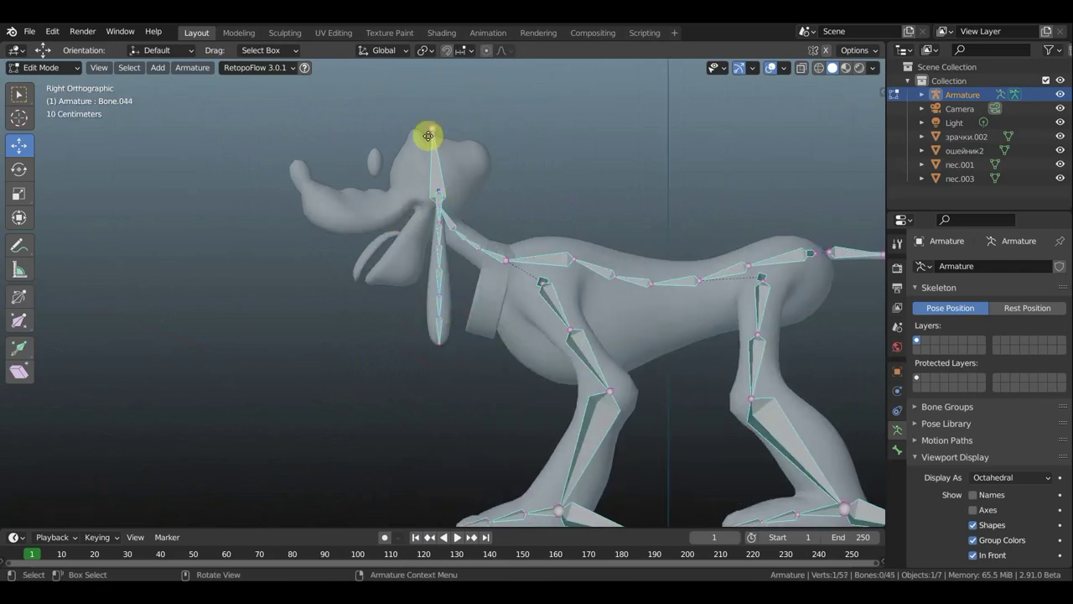
key("e")
left_click(411, 129)
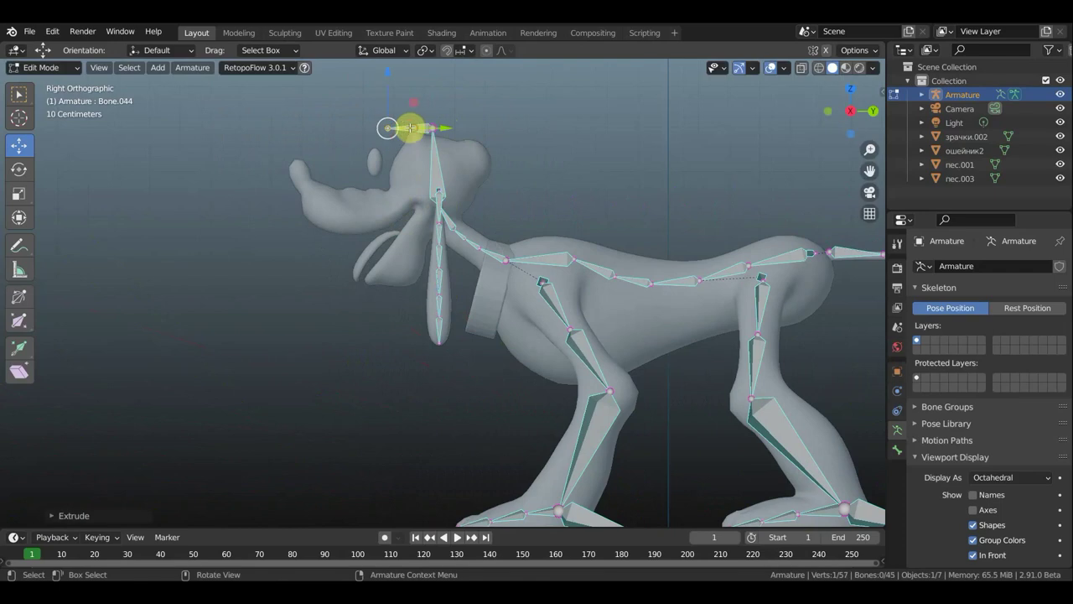
left_click(411, 127)
key("alt+p")
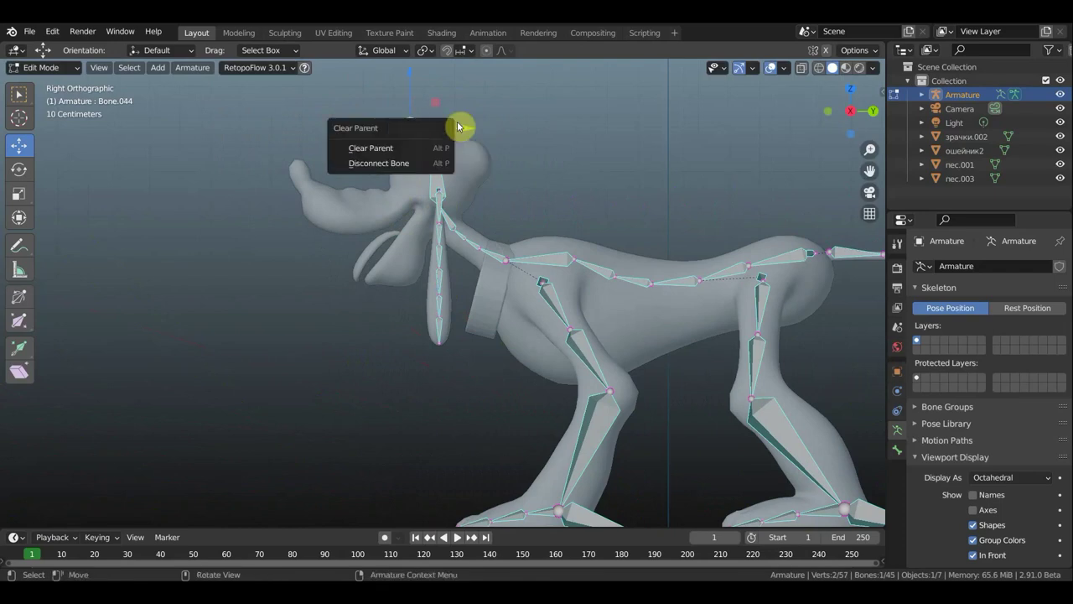
left_click(407, 148)
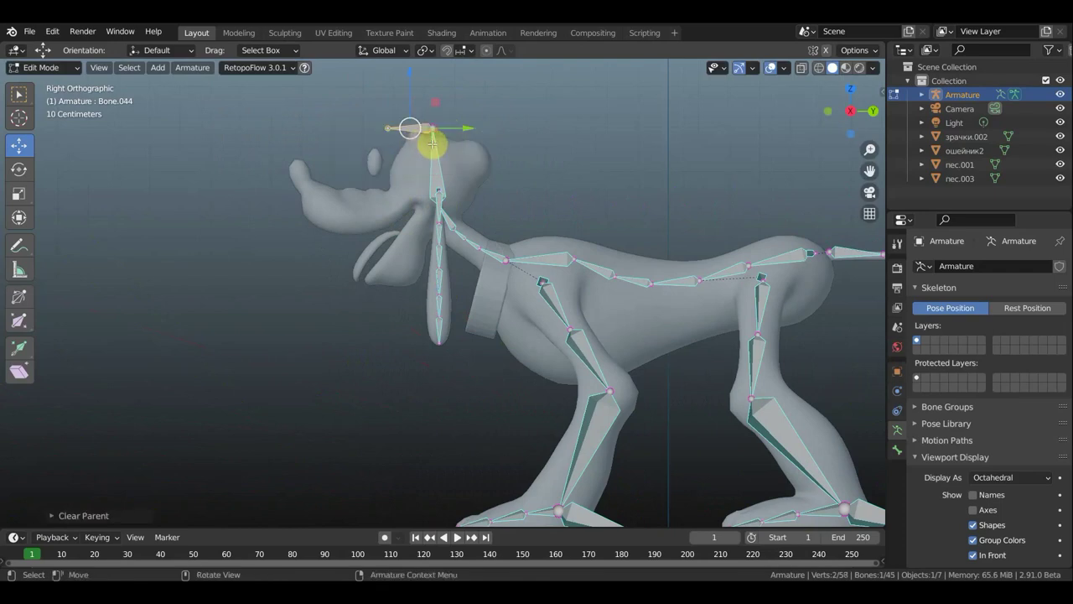
left_click_drag(411, 82, 403, 141)
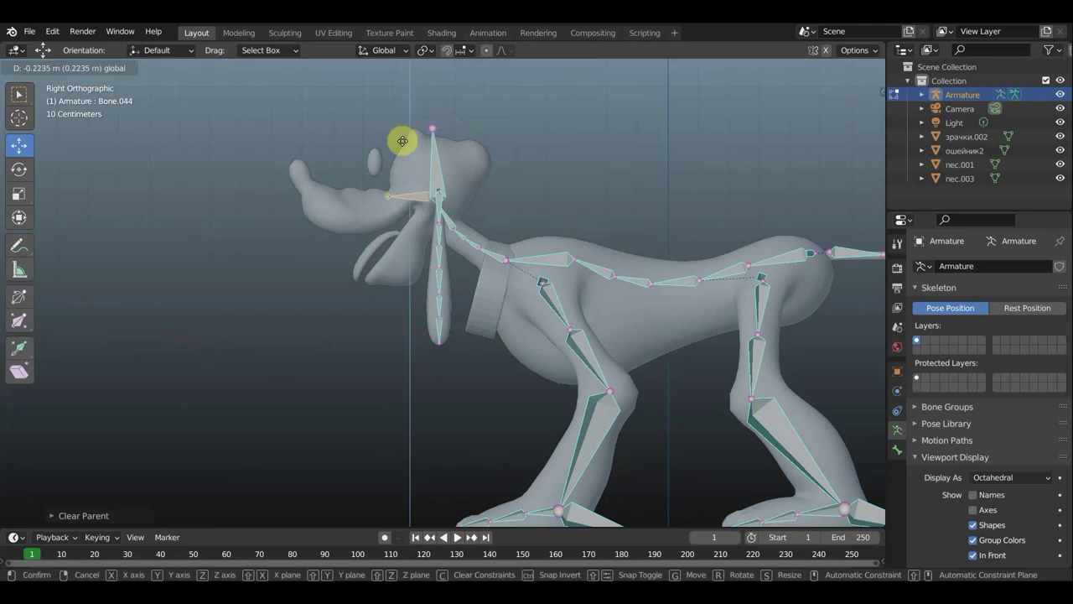
left_click_drag(448, 192, 426, 201)
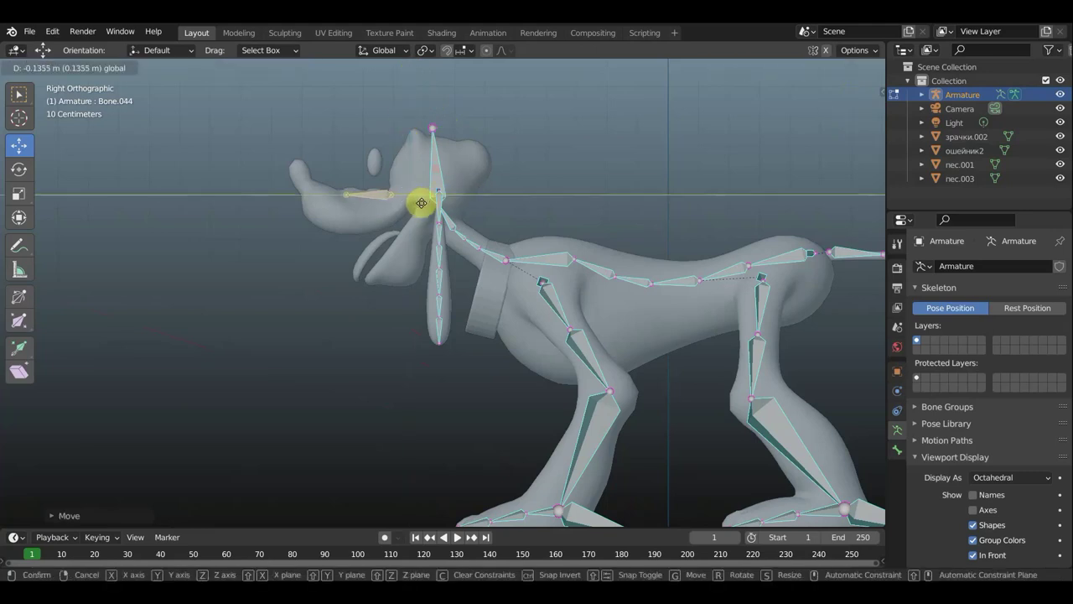
left_click(364, 141)
Adjust the bone with Z and Y constrained moves so it sits inside the snout.
key("g")
key("z")
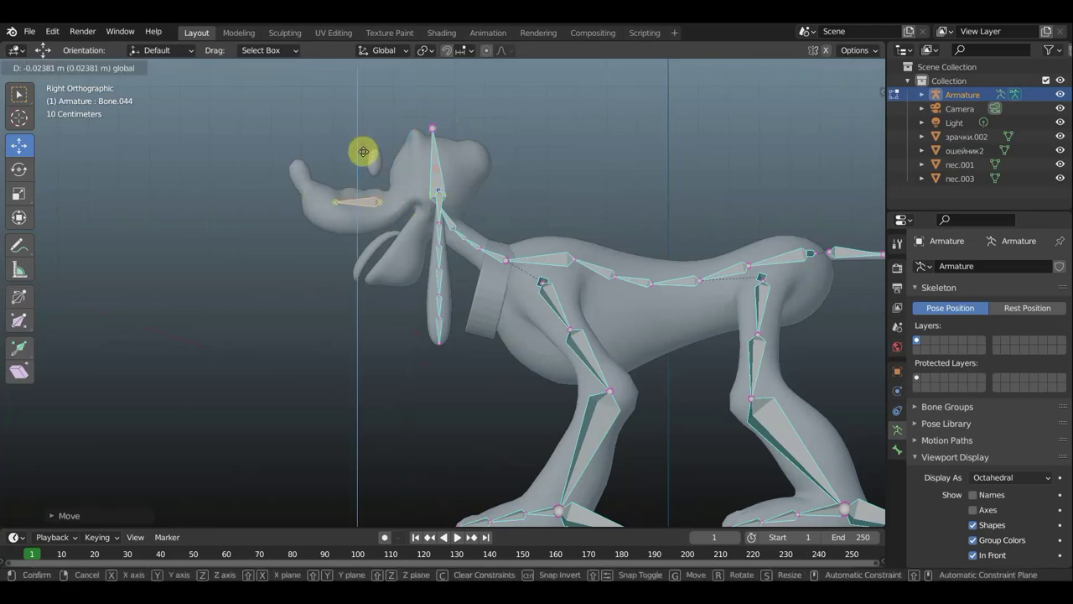
left_click(365, 152)
key("g")
key("y")
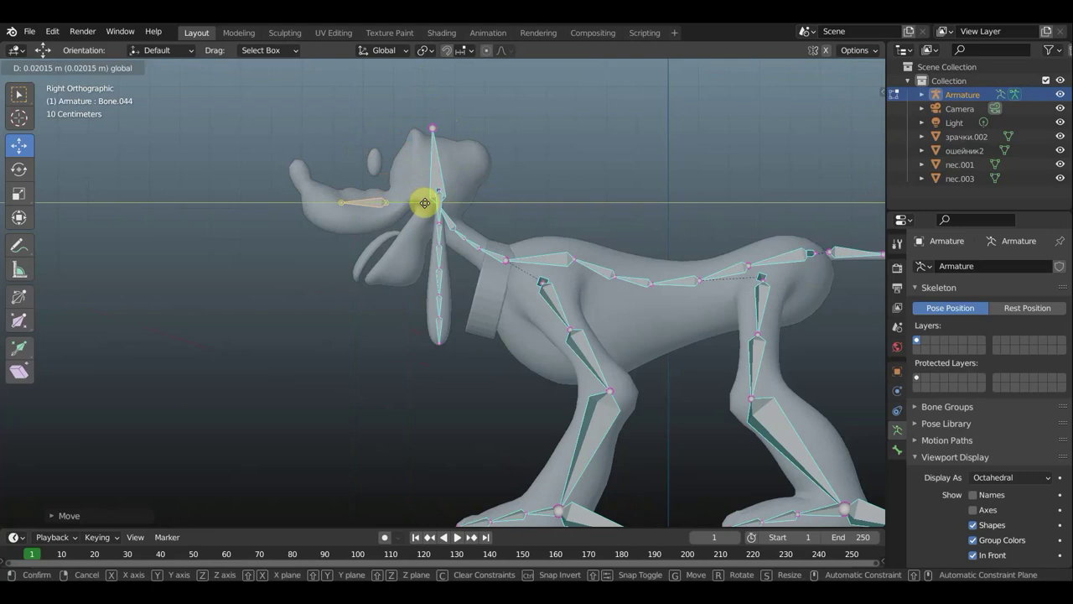
left_click(425, 202)
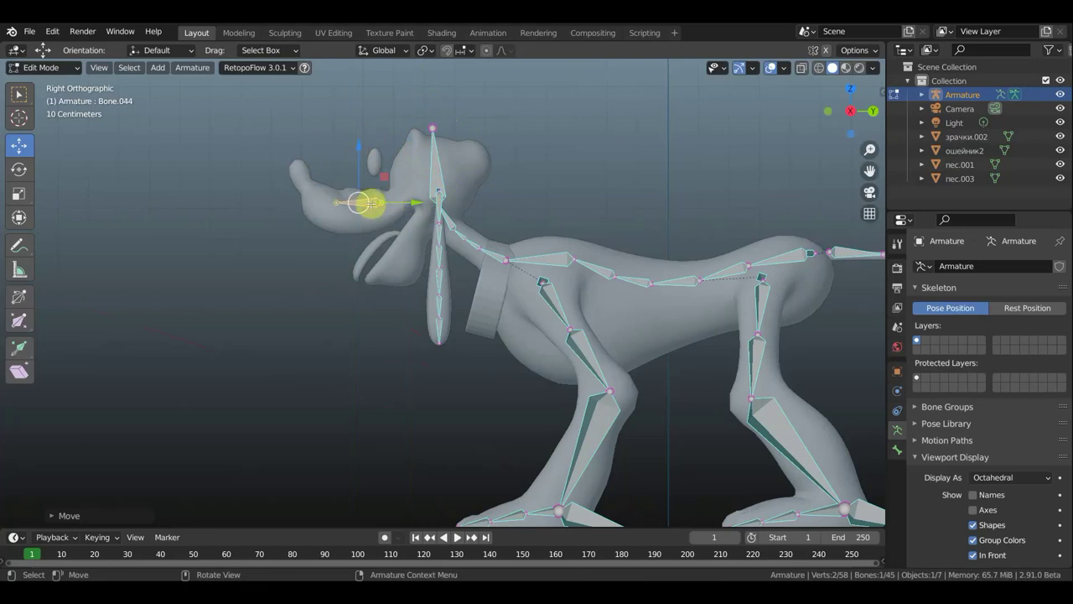
left_click_drag(347, 204, 348, 203)
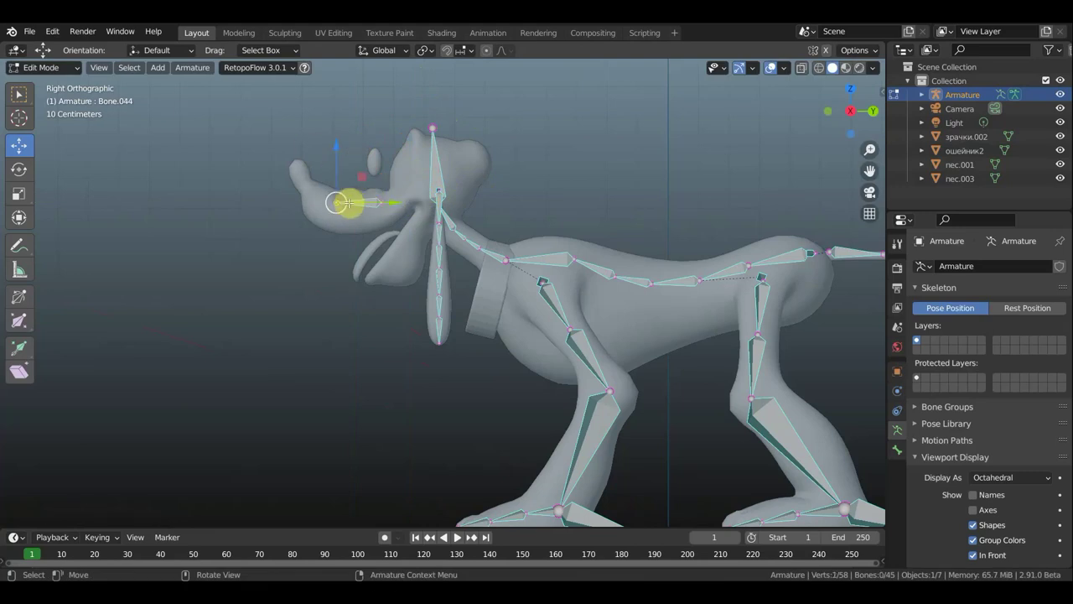
key("g")
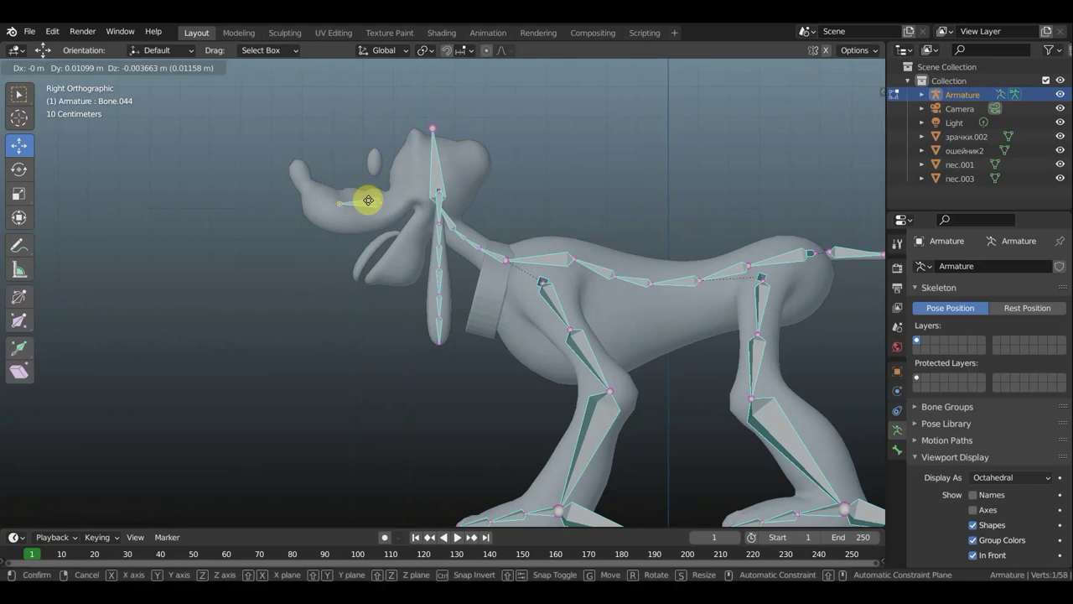
left_click(384, 198)
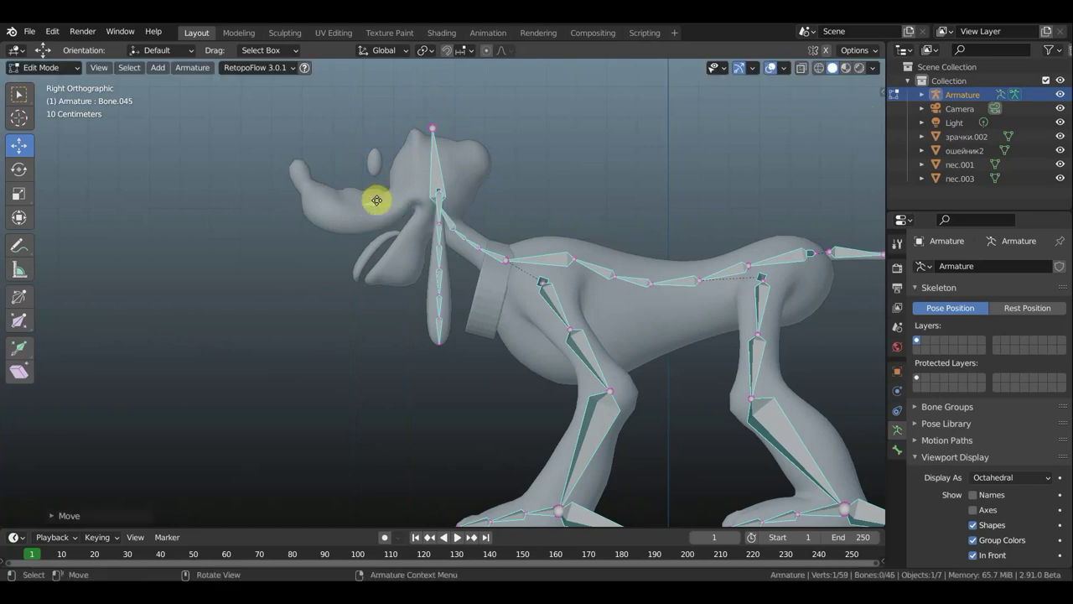
Extend more bones along the snout toward the nose tip.
left_click_drag(376, 198, 365, 200)
left_click(363, 201)
key("e")
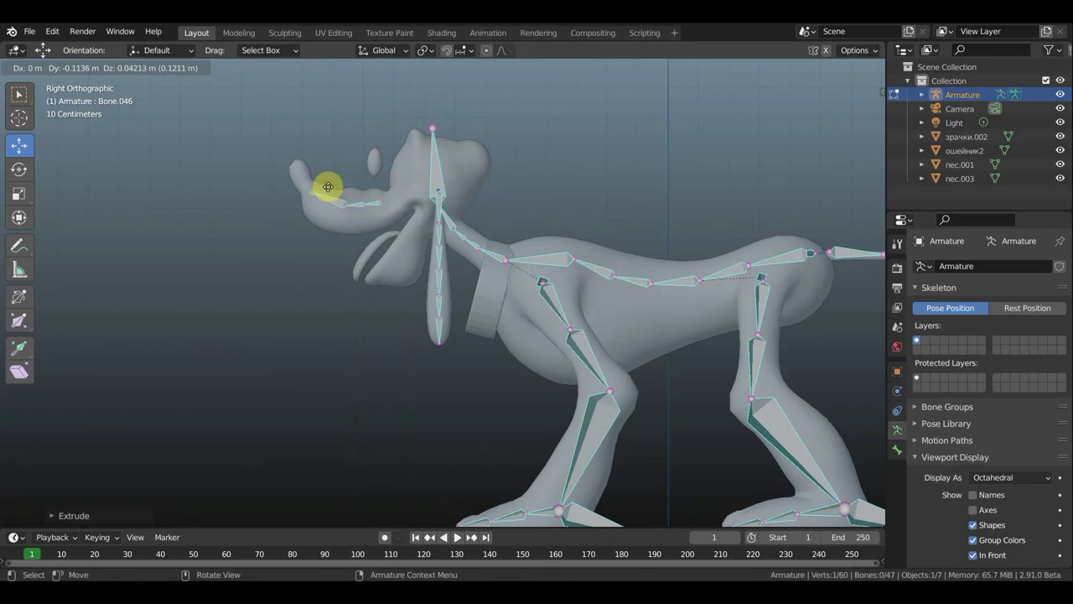
left_click(323, 185)
key("e")
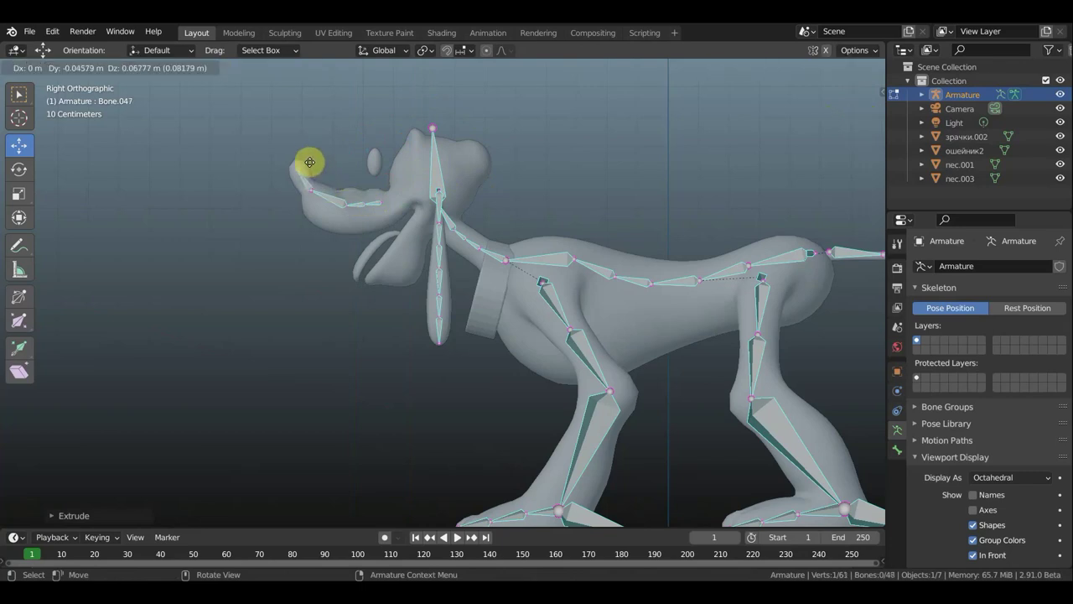
Place the nose-tip bone and parent a snout bone to the head bone with Keep Offset.
left_click(308, 155)
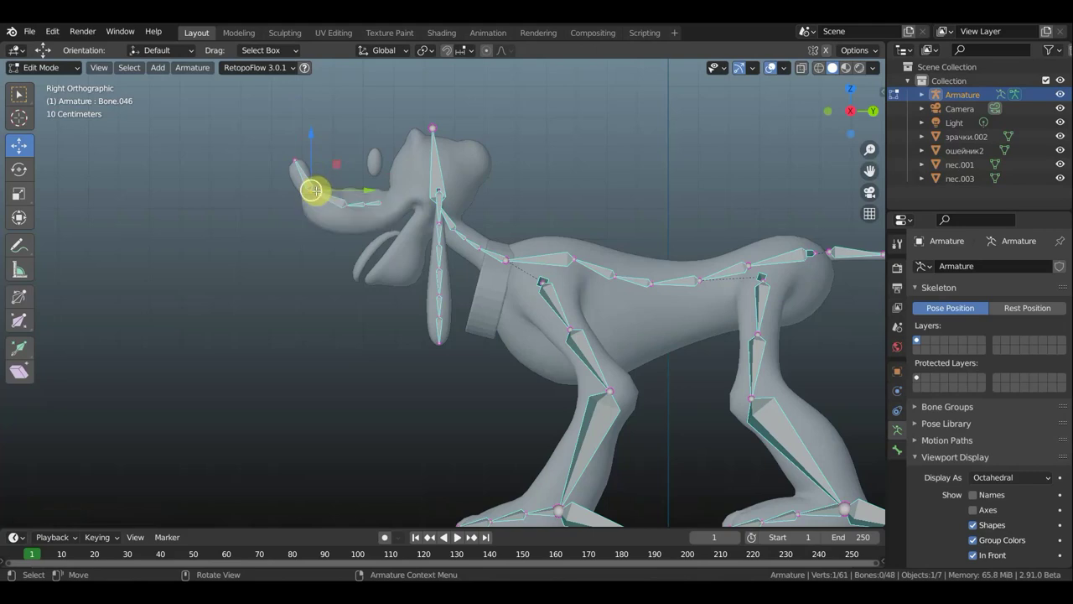
left_click_drag(313, 188, 314, 184)
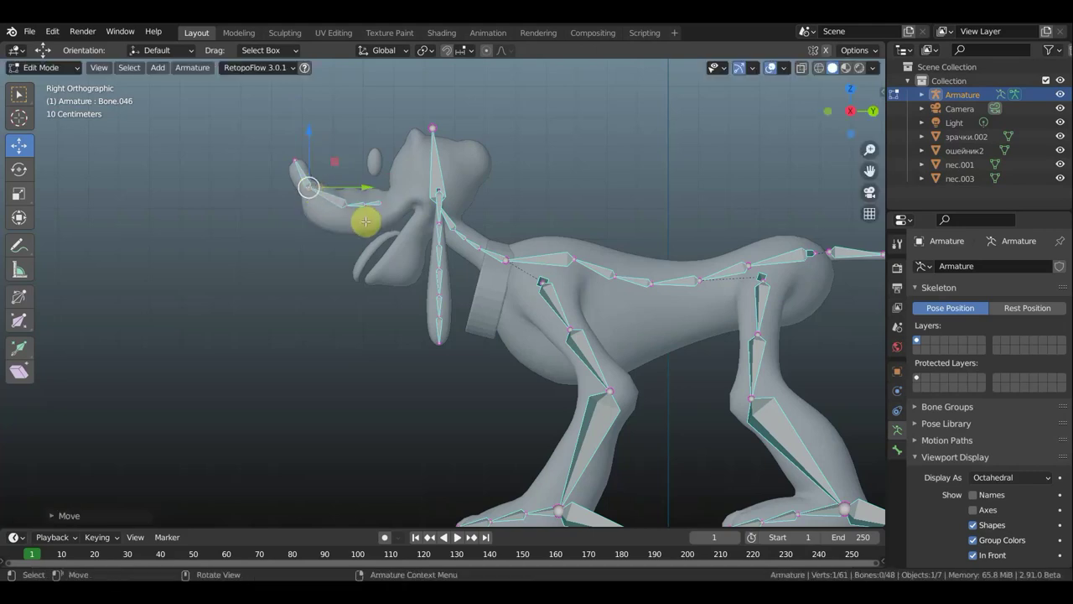
left_click(439, 170)
key("ctrl+p")
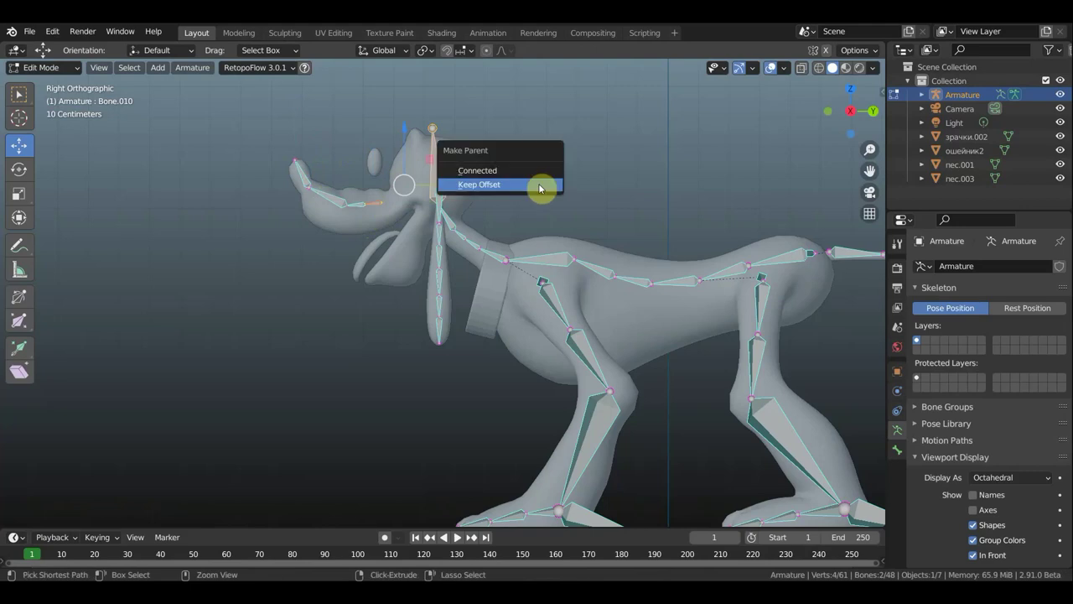
left_click(539, 188)
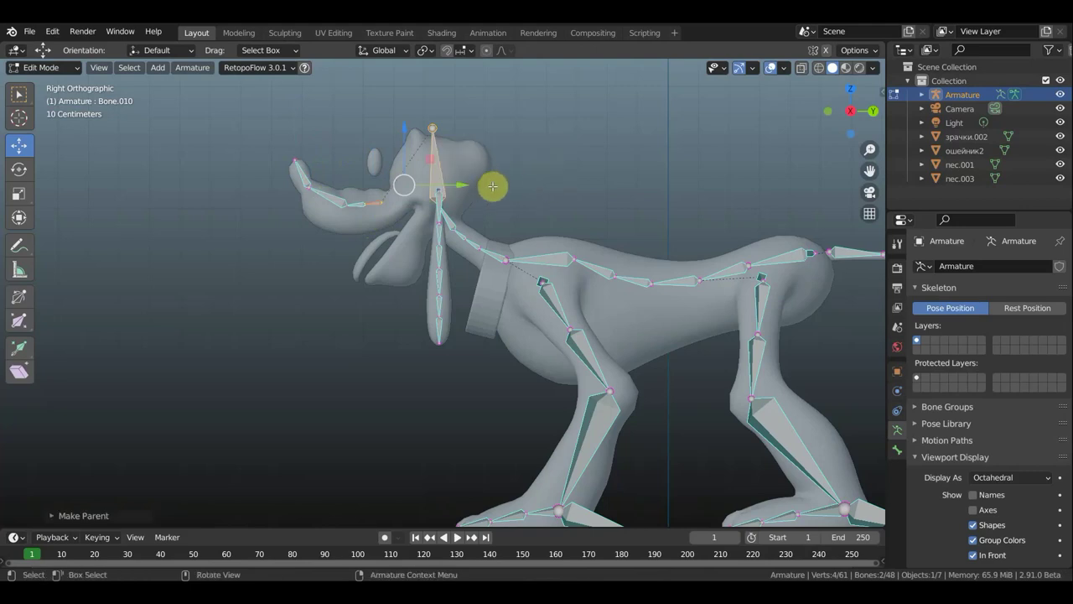
Parent the remaining snout bones to the head bone with Keep Offset.
middle_click_drag(491, 185, 394, 195)
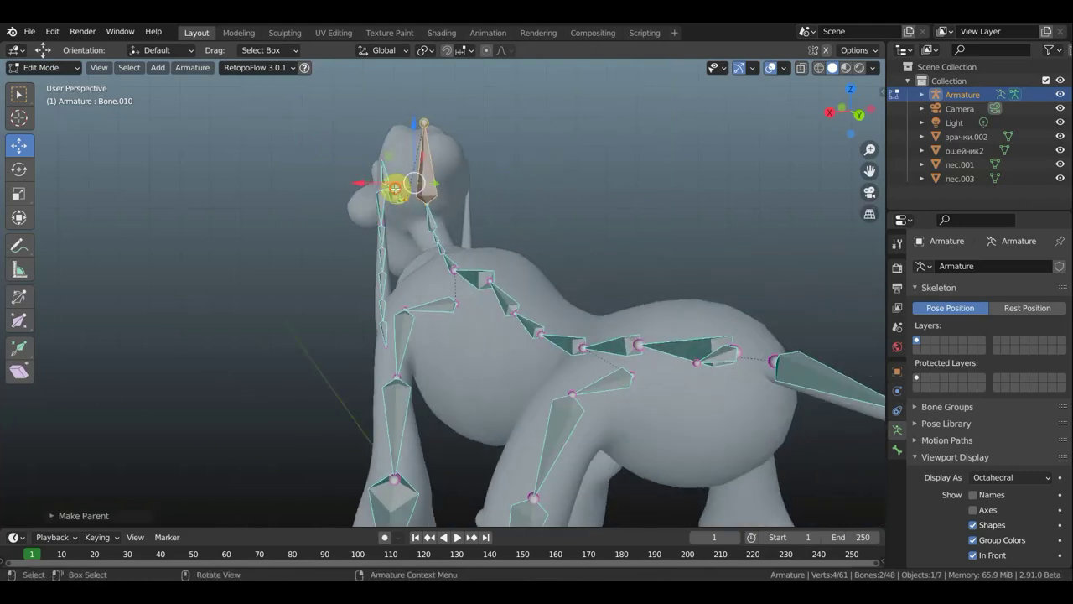
left_click(395, 188, "shift")
left_click(426, 173, "shift")
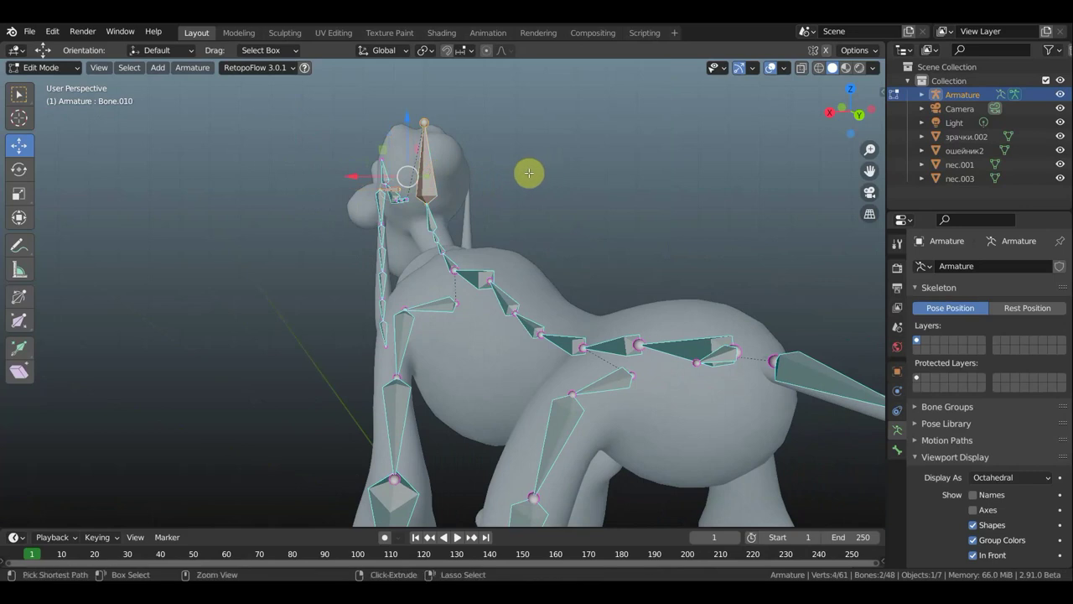
key("ctrl+p")
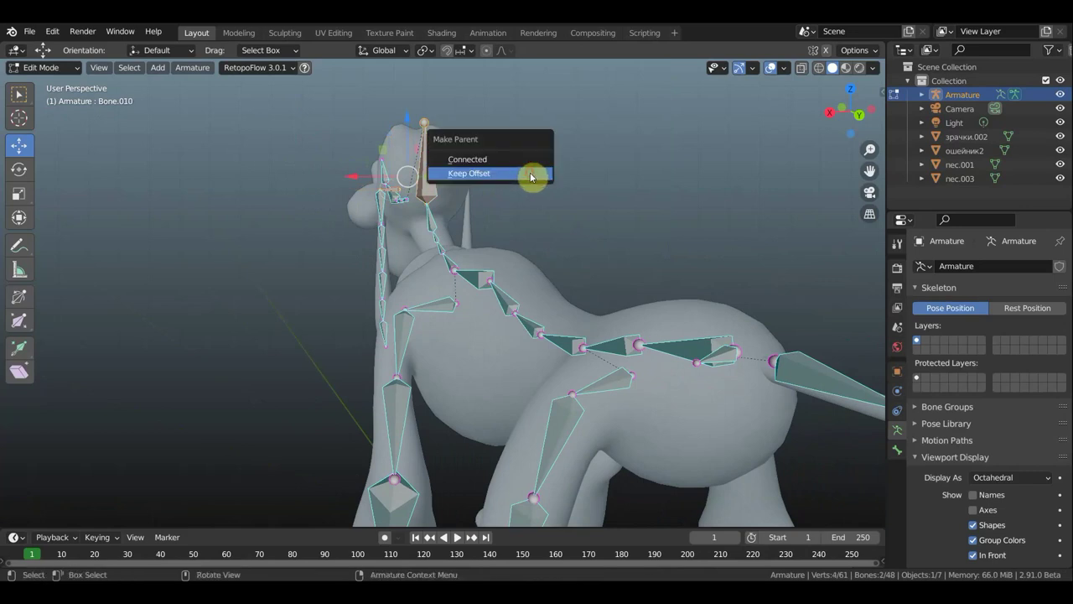
left_click(531, 177)
mouse_move(528, 173)
middle_mouse_down()
mouse_move(641, 196)
mouse_move(595, 199)
middle_mouse_up()
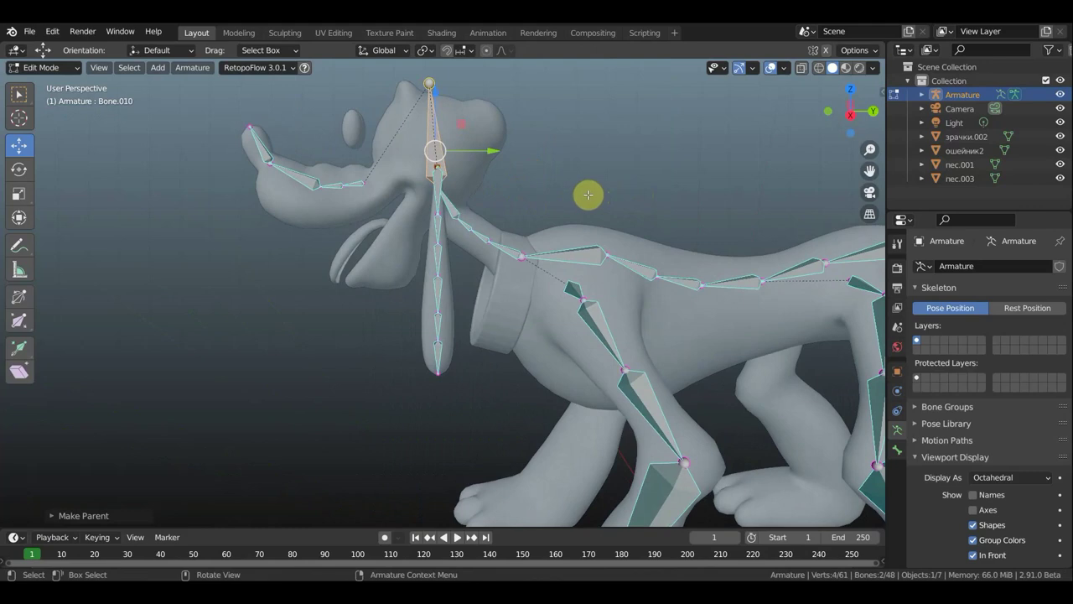
In side view, extrude a bone from the head top and clear its parent.
key("KP_3")
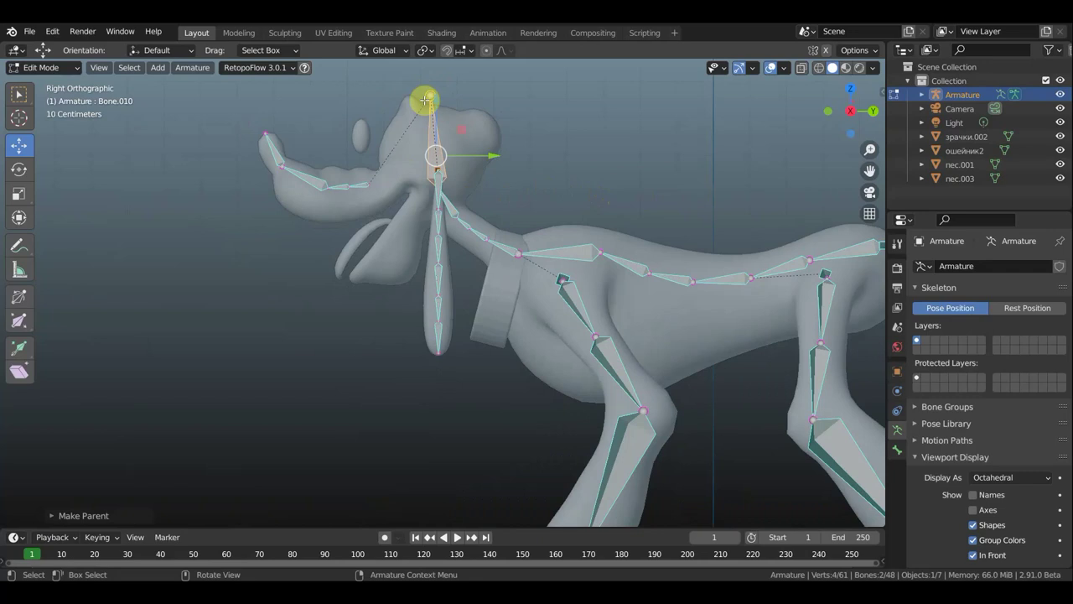
left_click(430, 93)
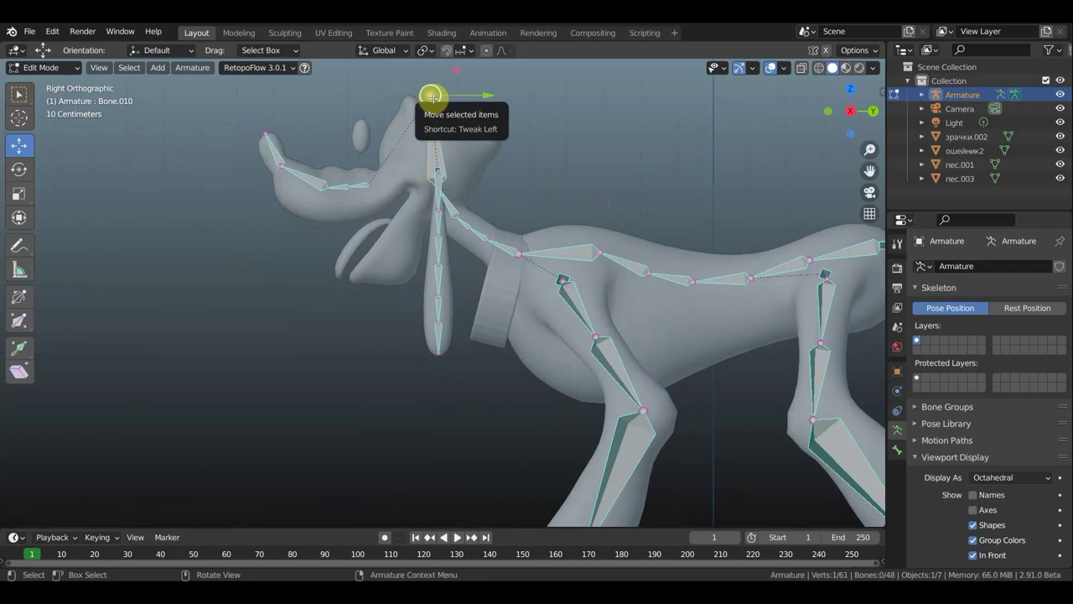
key("e")
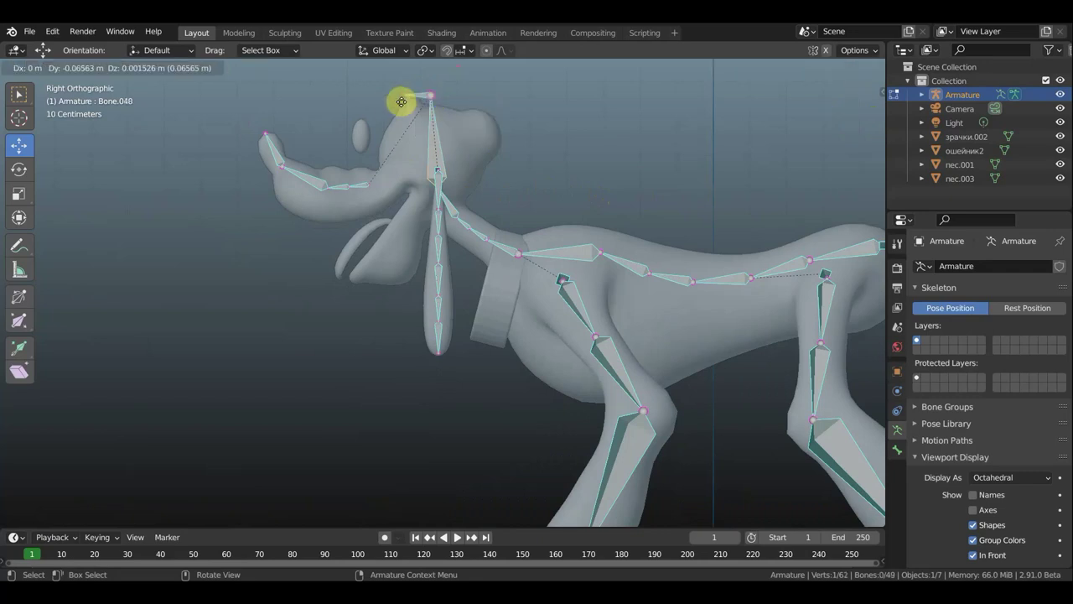
left_click(375, 94)
left_click(402, 95)
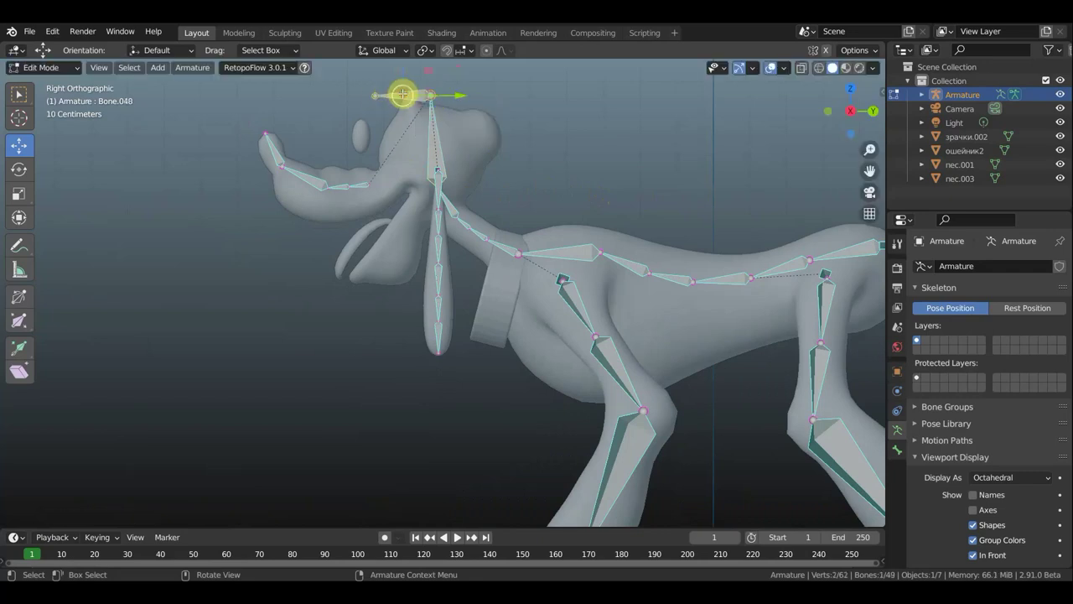
key("alt+p")
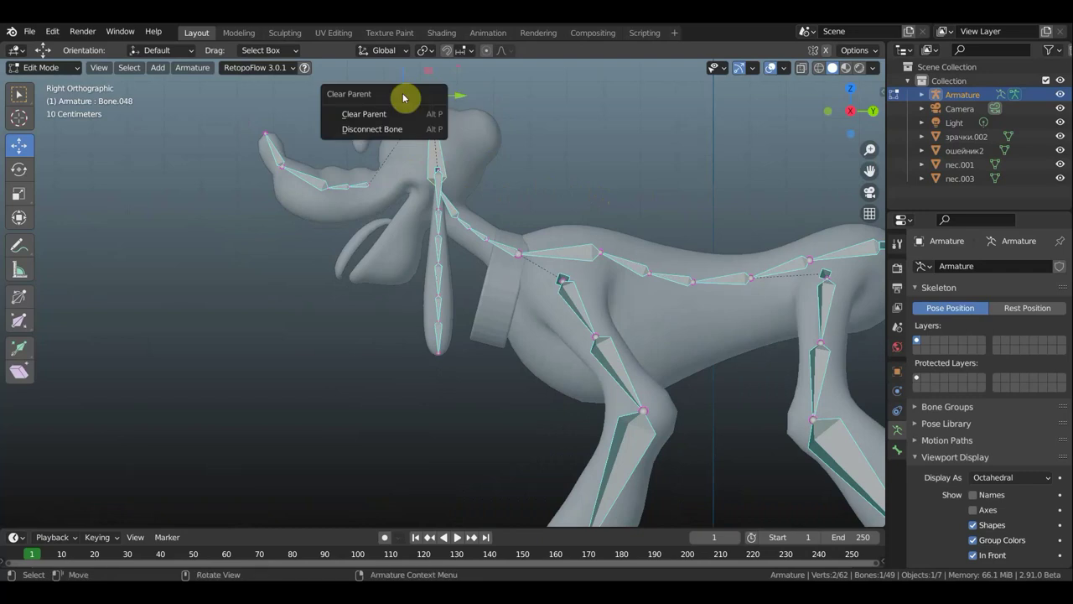
left_click(384, 113)
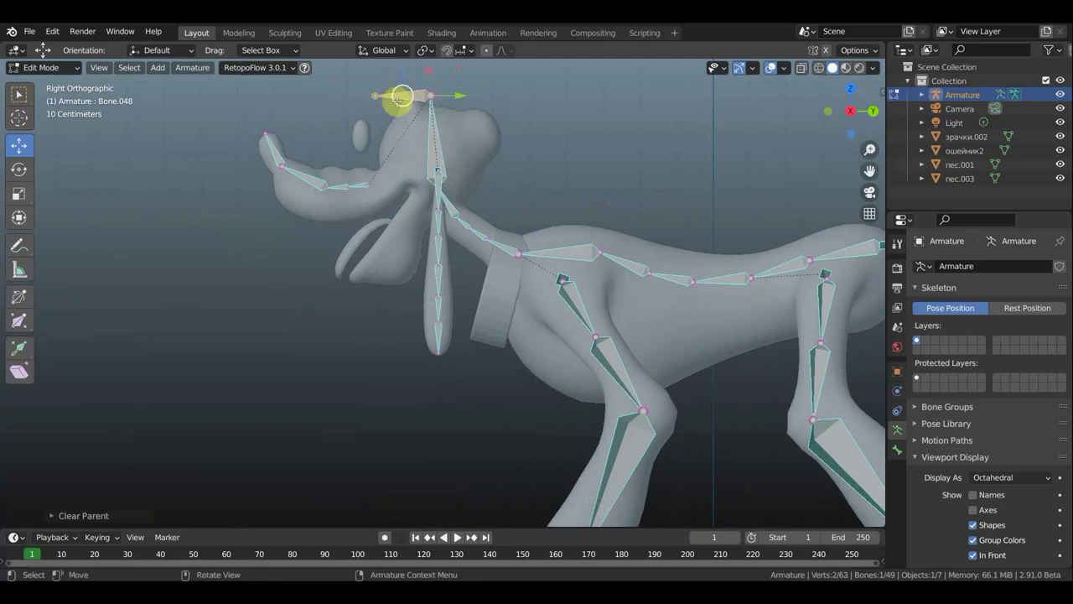
Move and rotate the detached bone into the far ear.
scroll(414, 86, "down", 2)
mouse_move(417, 140)
left_mouse_down()
mouse_move(418, 188)
mouse_move(419, 170)
left_mouse_up()
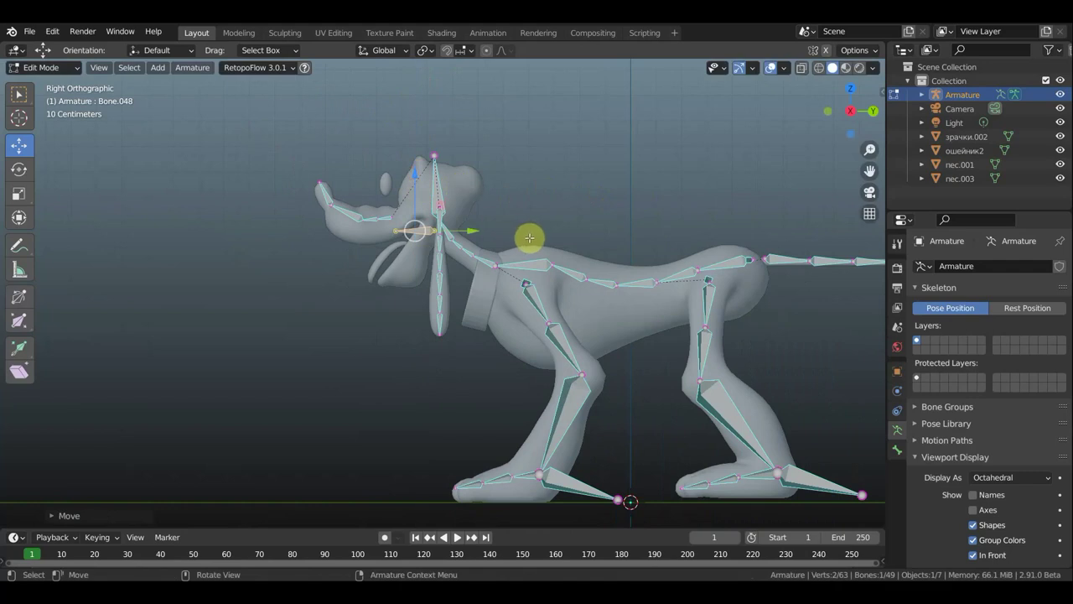
key("r")
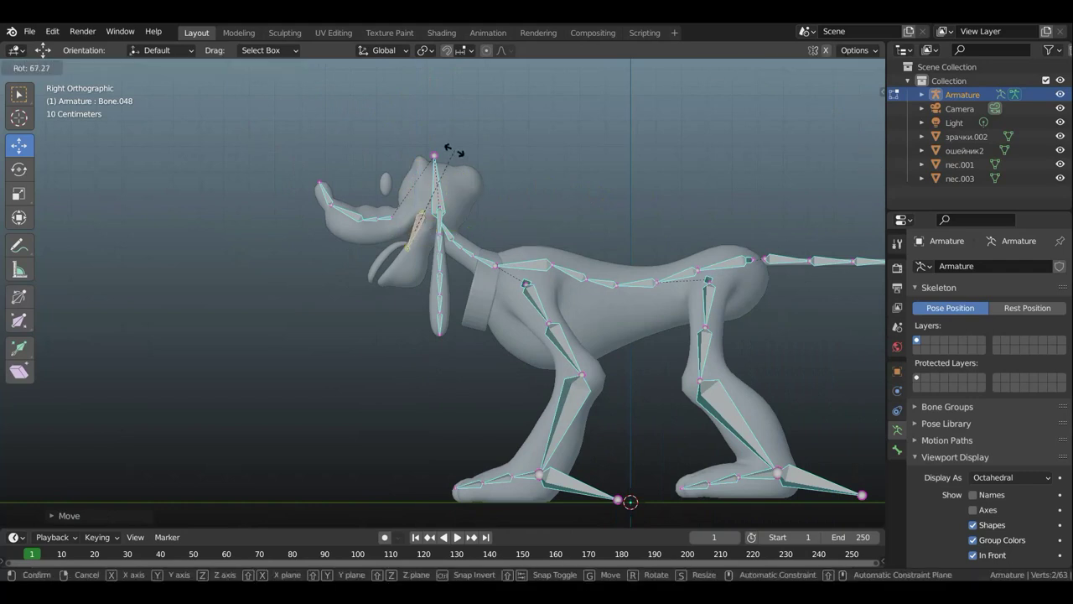
left_click(468, 161)
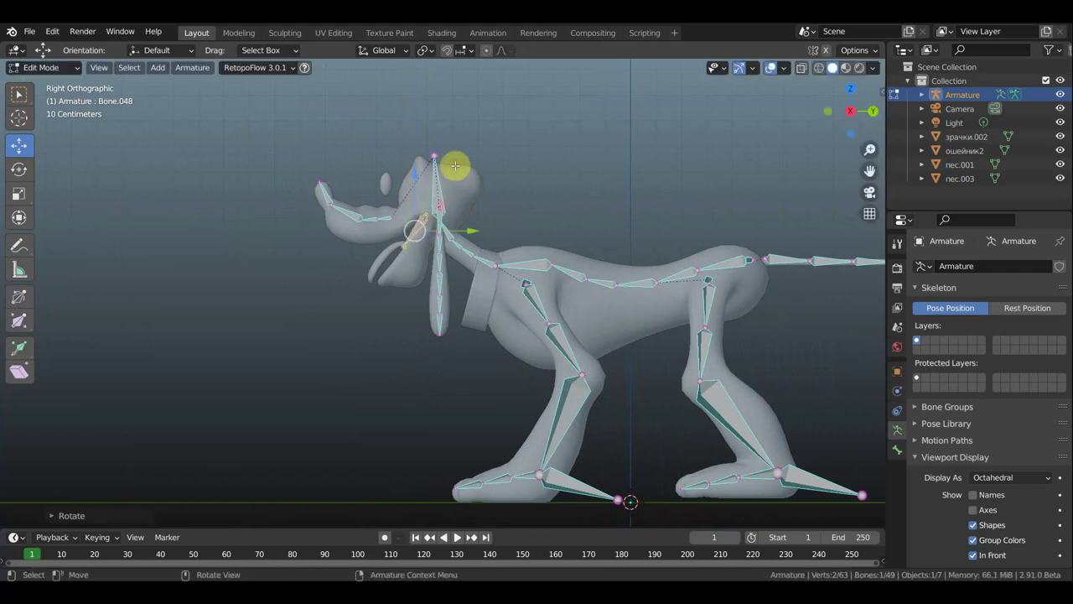
left_click_drag(455, 163, 428, 188)
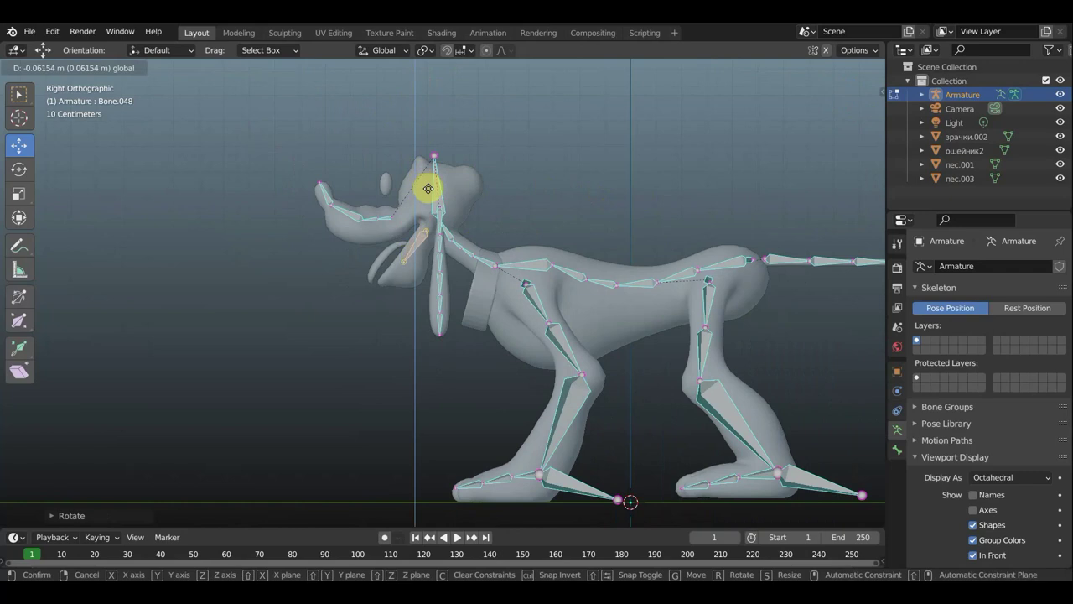
left_click(429, 185)
scroll(470, 218, "up", 2)
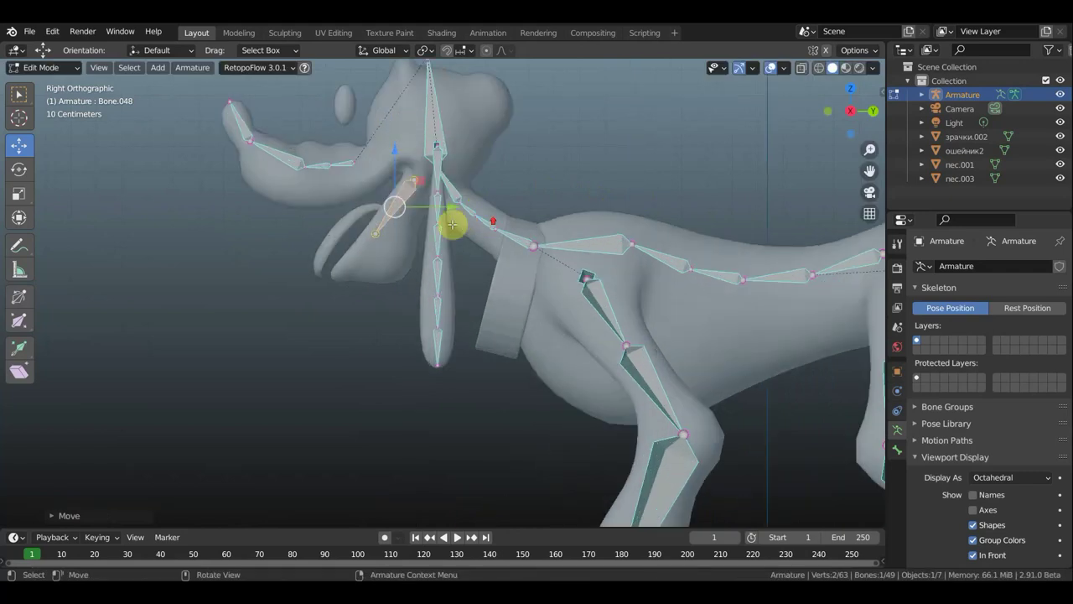
key("r")
left_click(549, 187)
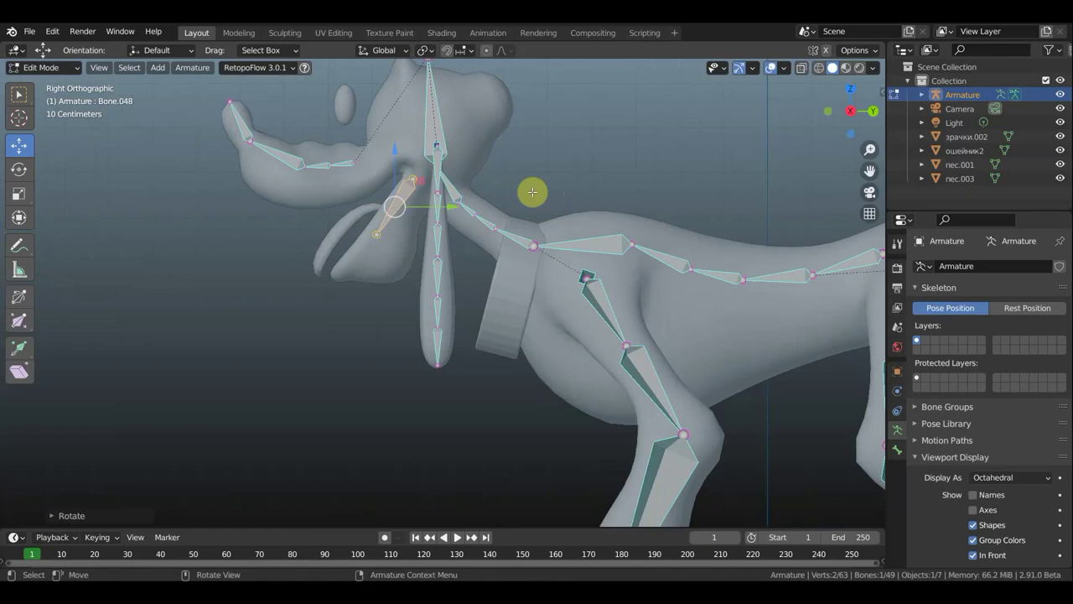
key("r")
key("g")
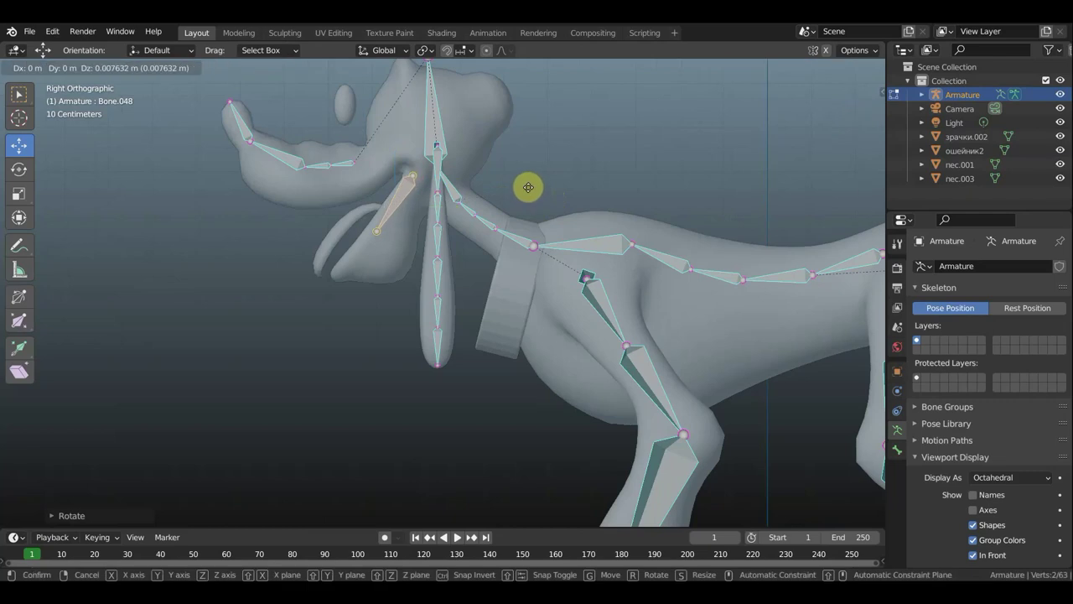
left_click(529, 188)
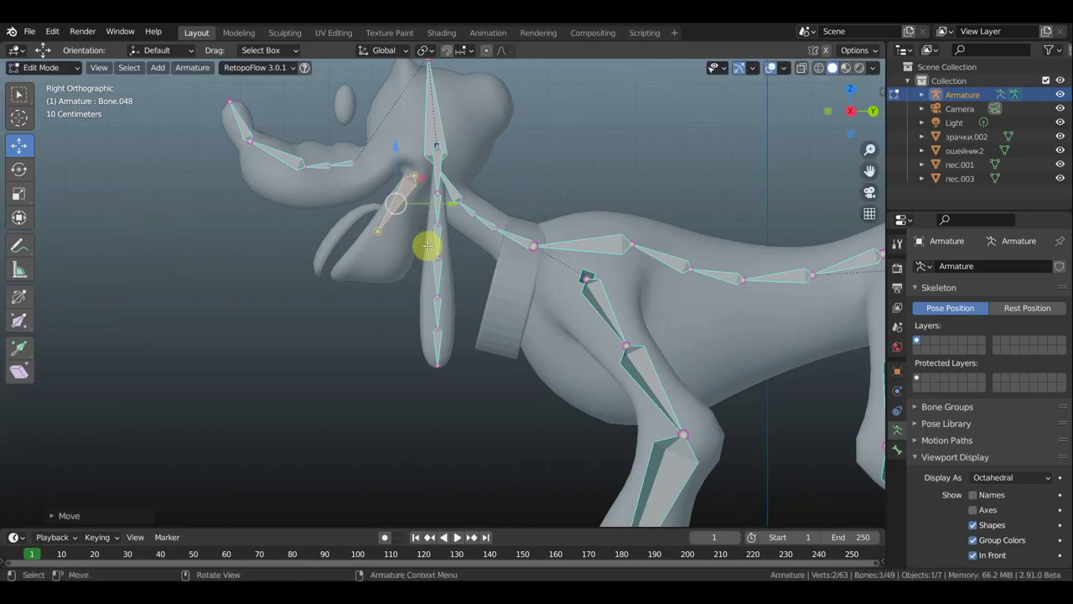
Drag the ear bone's tip down the ear and extrude a second ear bone.
key("g")
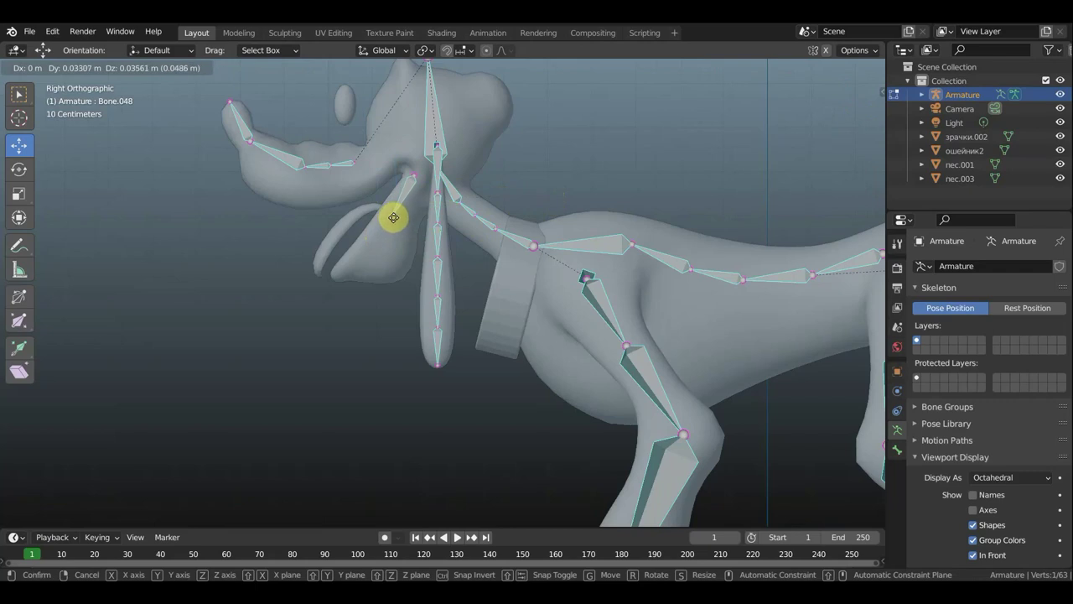
left_click(392, 219)
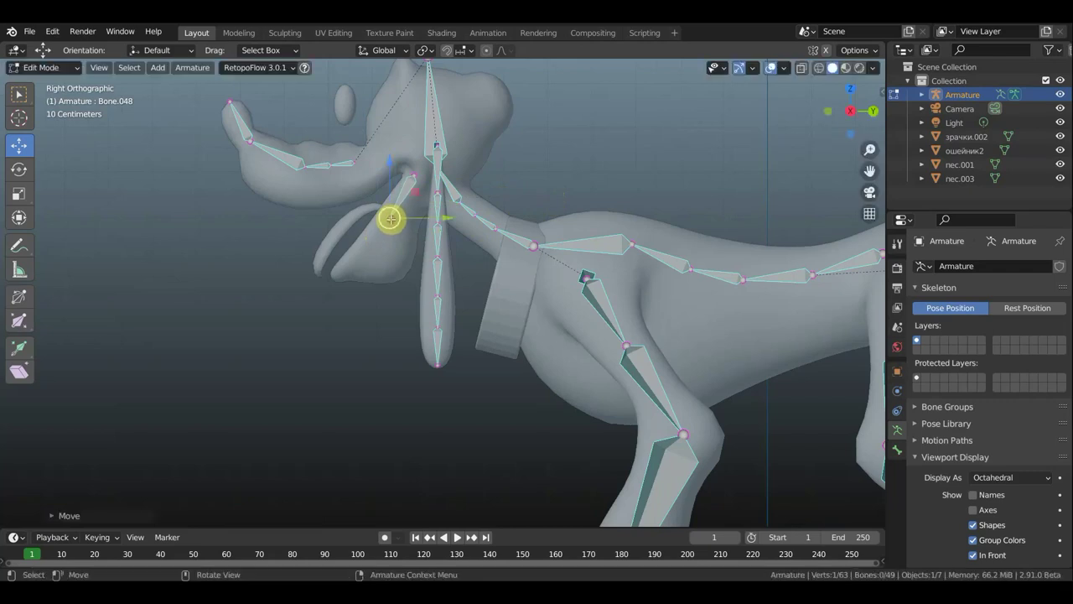
mouse_move(391, 219)
left_mouse_down()
mouse_move(377, 240)
mouse_move(381, 228)
left_mouse_up()
key("e")
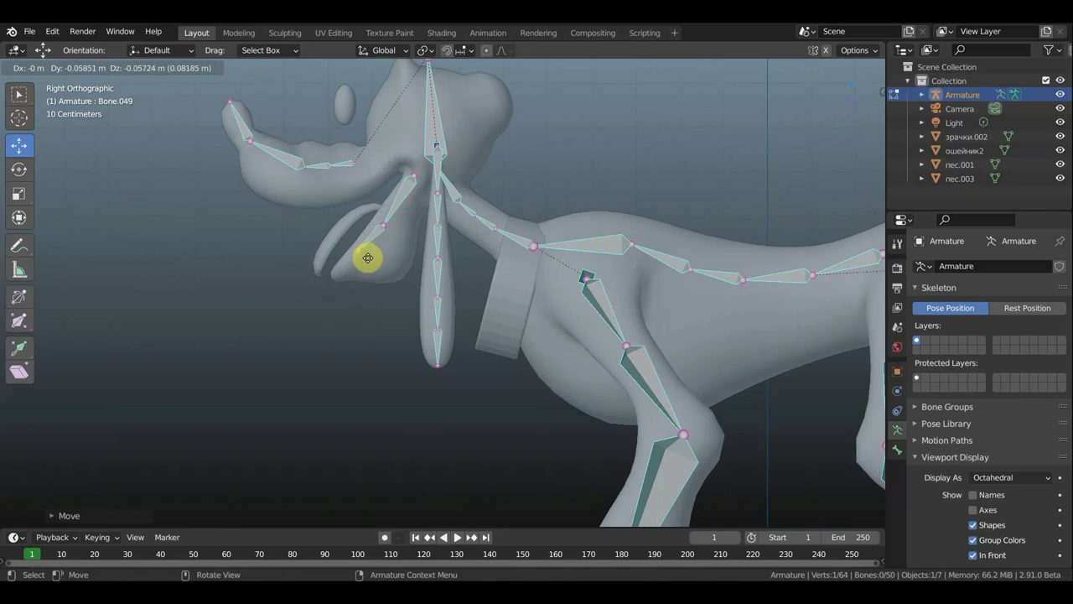
Place the second ear bone and a third bone at the ear's end.
left_click(372, 257)
key("e")
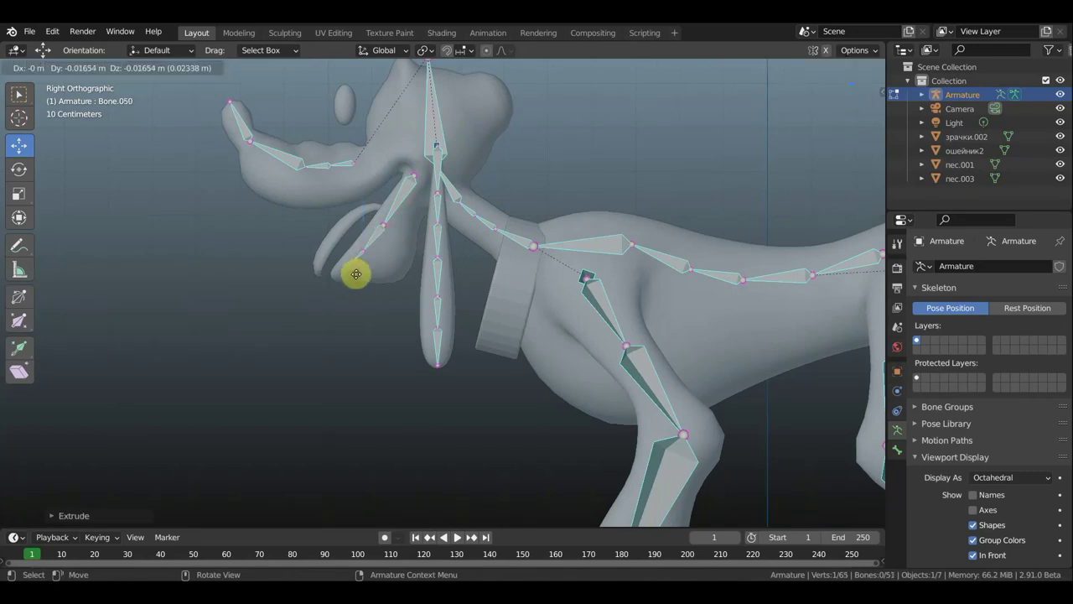
left_click(343, 288)
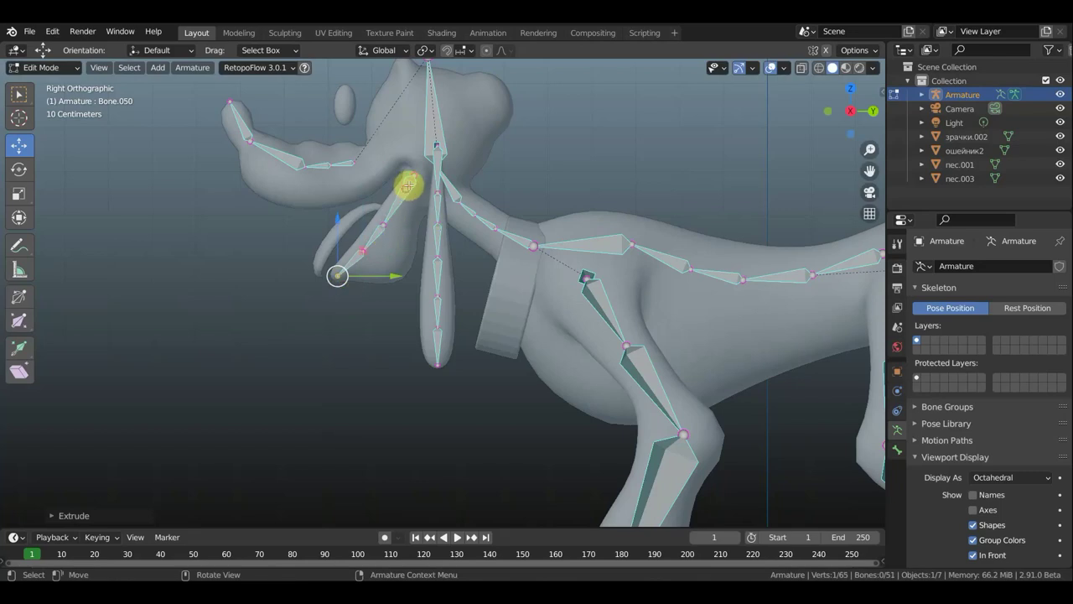
Parent the top ear bone to the head bone, then to the snout bone, with Keep Offset.
left_click(408, 185)
left_click(429, 122, "shift")
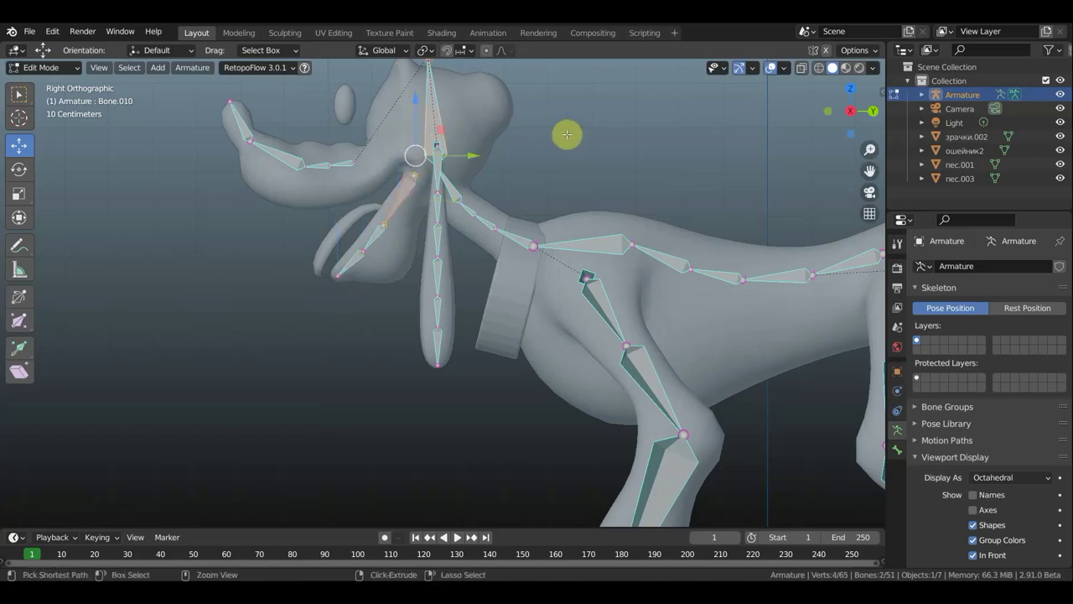
key("ctrl+p")
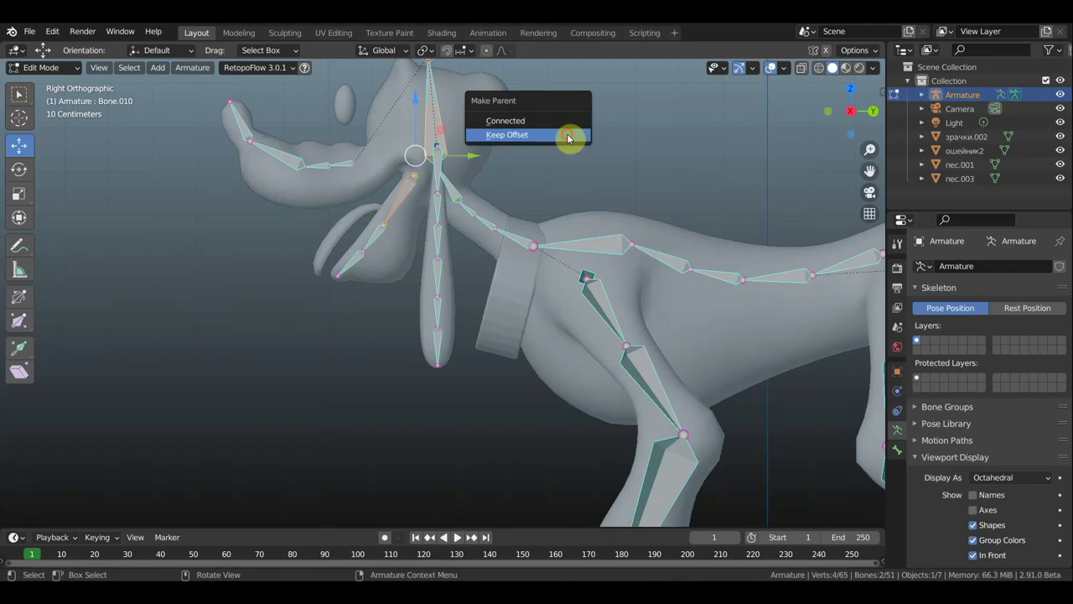
left_click(569, 137)
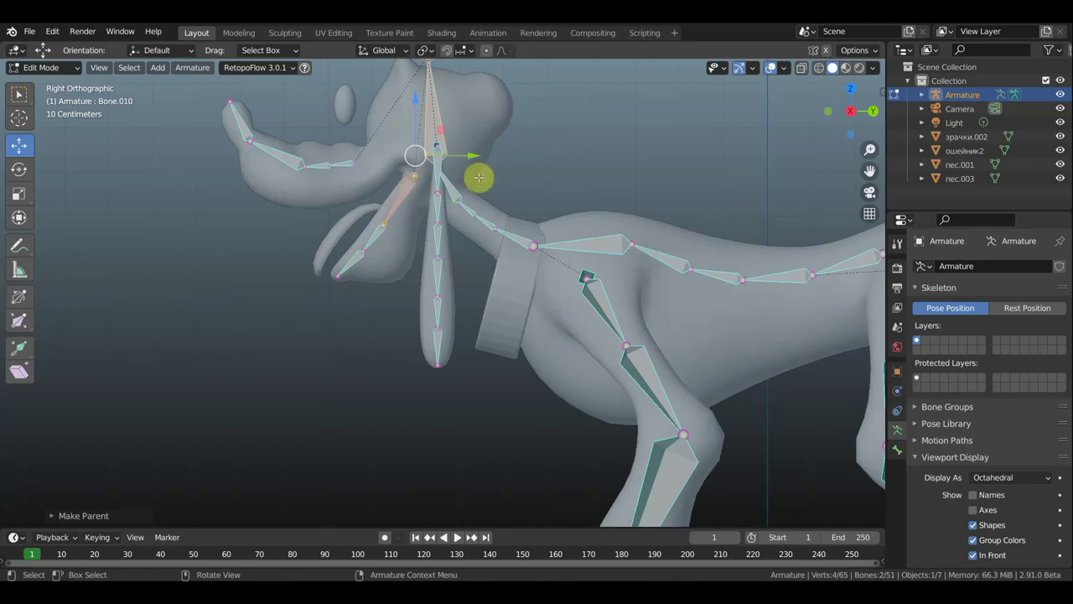
left_click(347, 161, "shift")
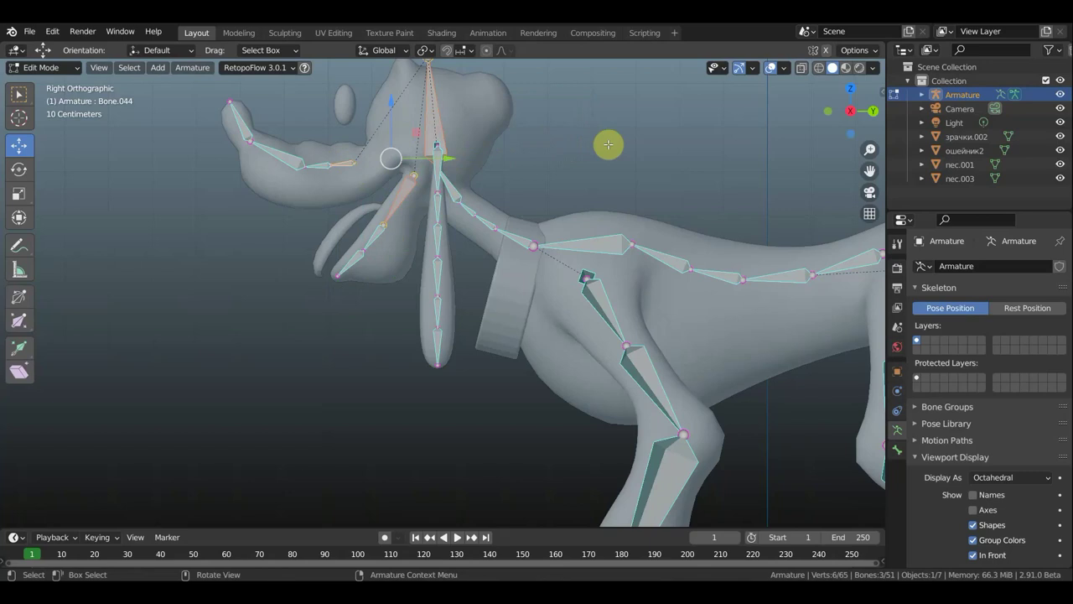
key("ctrl+p")
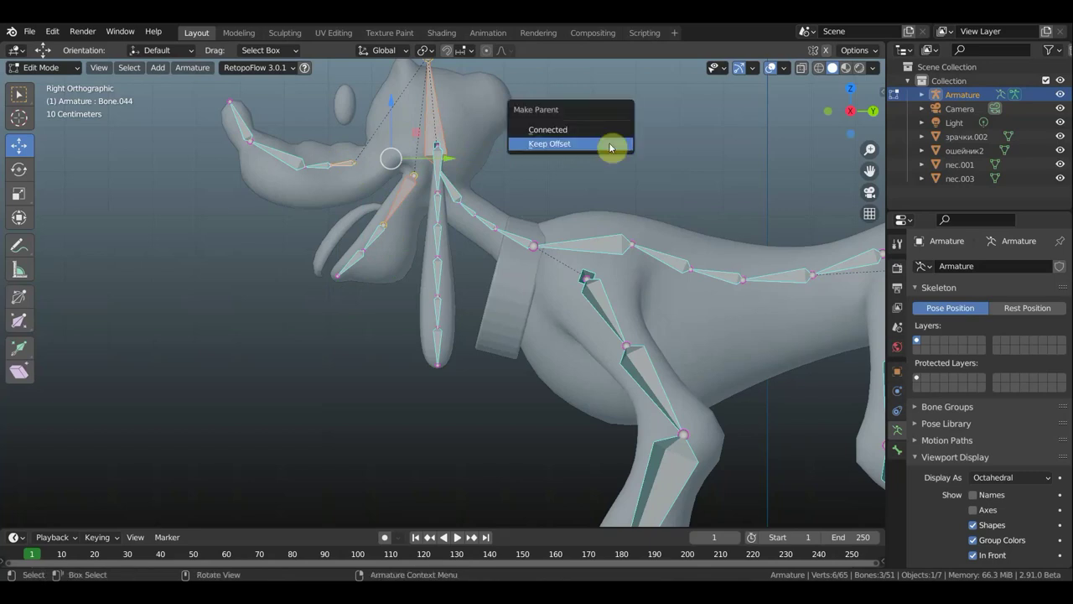
left_click(610, 146)
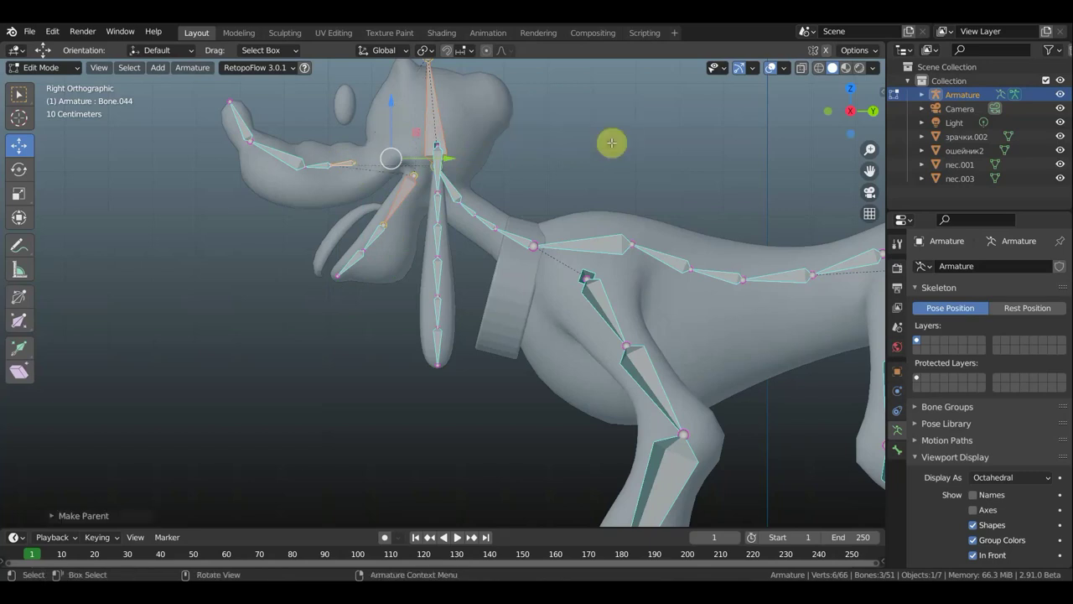
mouse_move(608, 146)
middle_mouse_down()
mouse_move(618, 148)
mouse_move(607, 148)
mouse_move(611, 157)
mouse_move(532, 192)
middle_mouse_up()
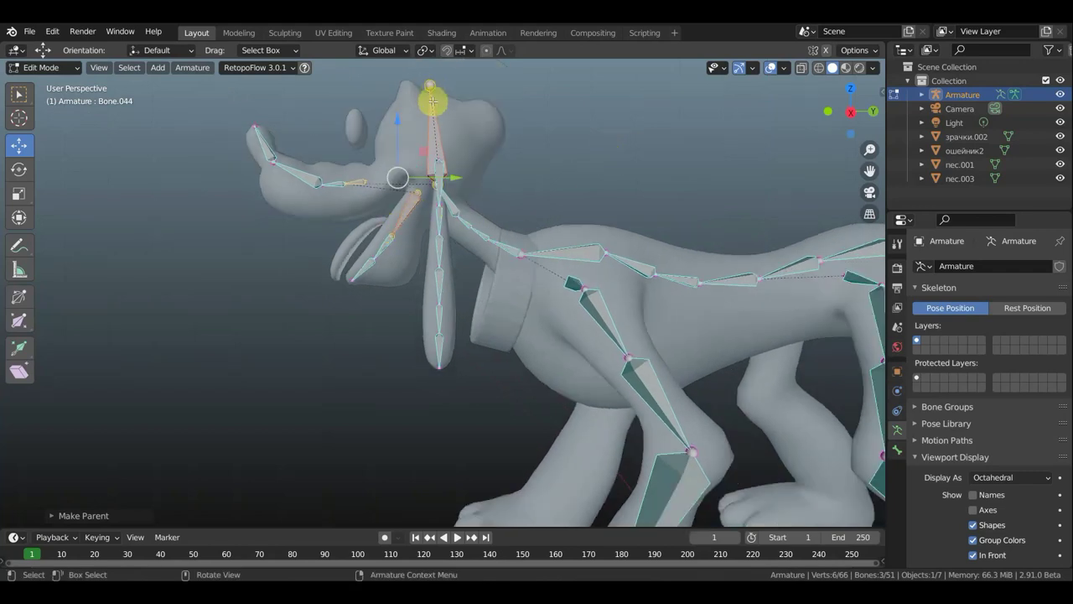
Select the joint at the top of the head, checking it from top and side views.
scroll(432, 101, "down", 1)
left_click(422, 209)
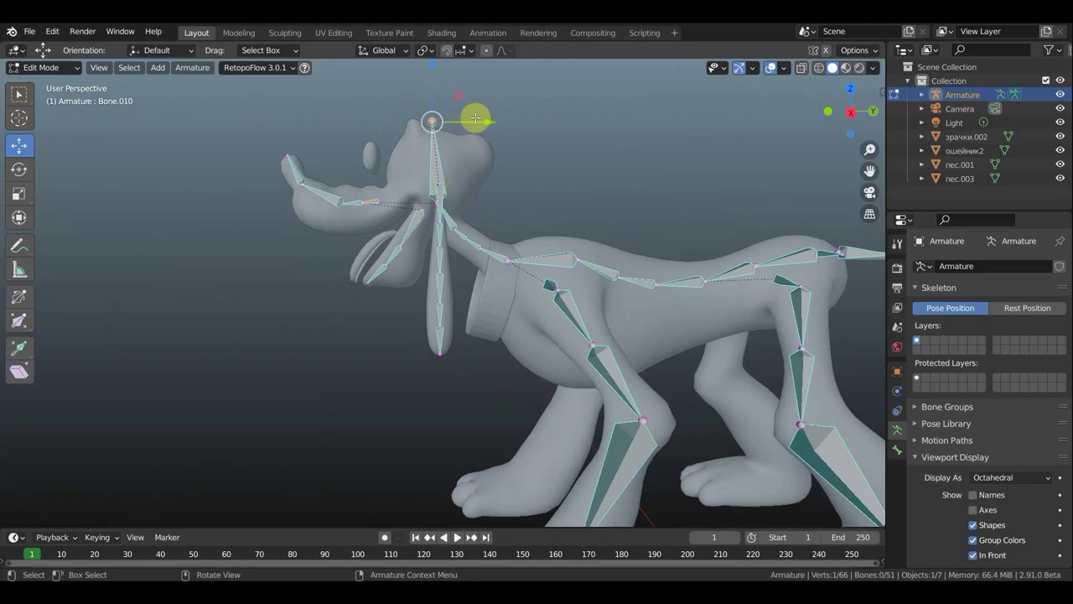
key("KP_7")
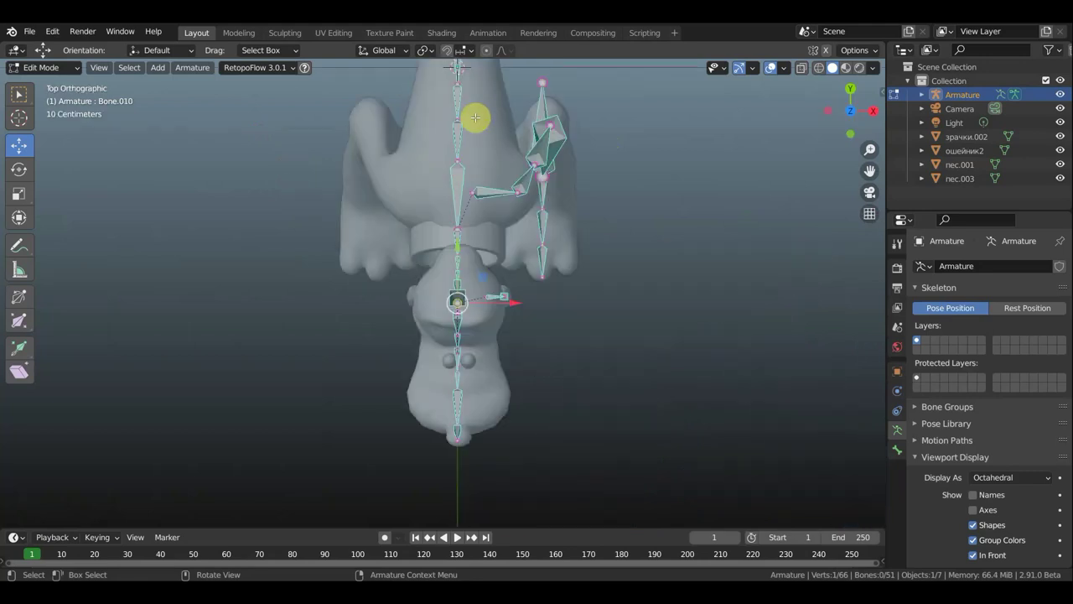
key("KP_3")
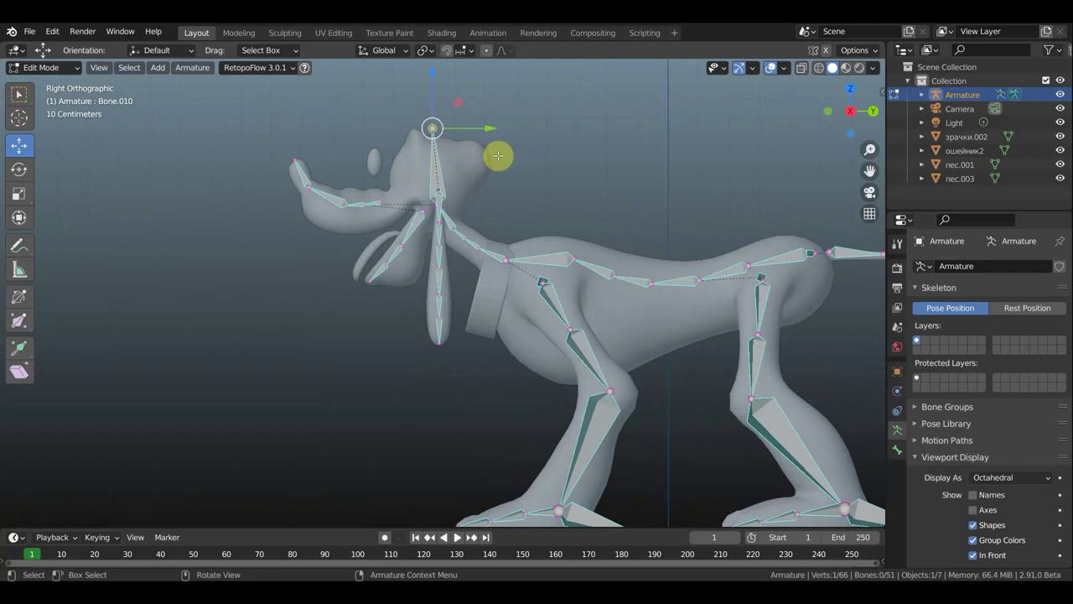
Extrude a new bone from the head top, clear its parent, and move it toward the ear.
key("e")
left_click(439, 157)
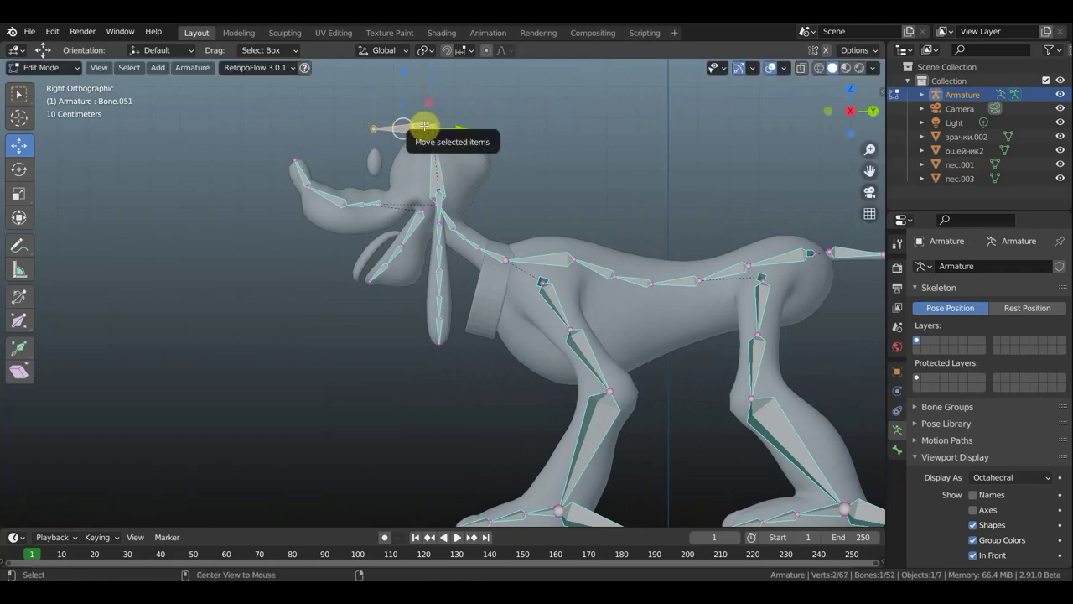
key("alt+p")
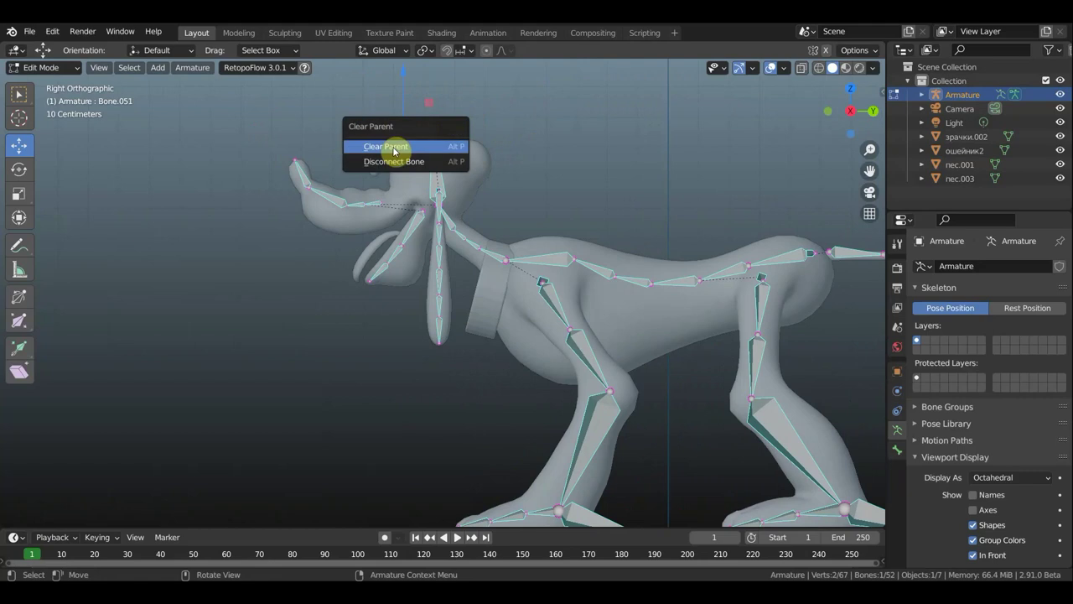
left_click(390, 147)
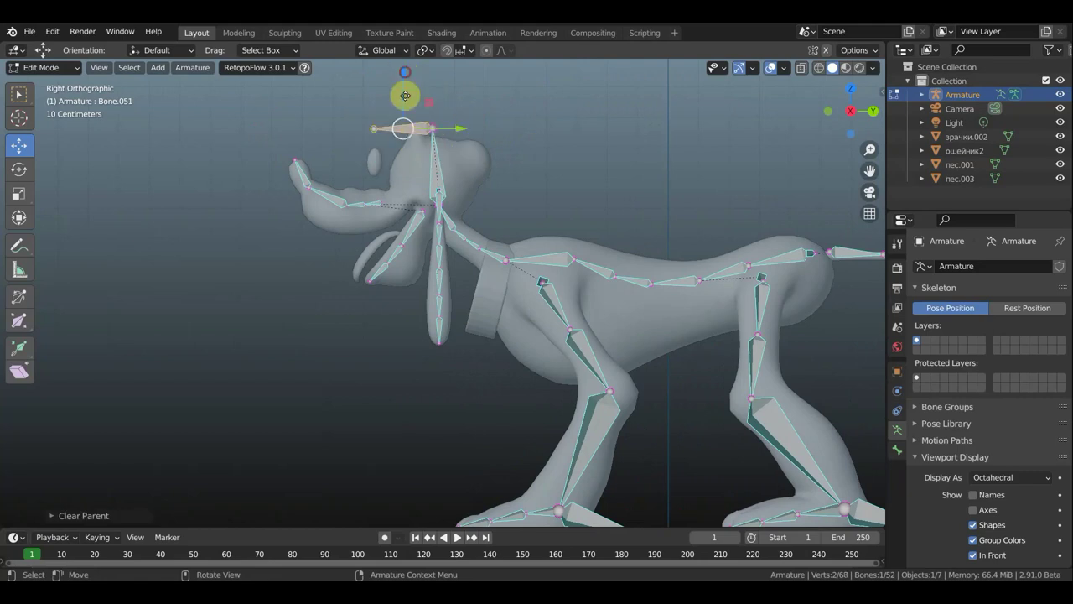
mouse_move(406, 84)
left_mouse_down()
mouse_move(399, 156)
mouse_move(378, 185)
left_mouse_up()
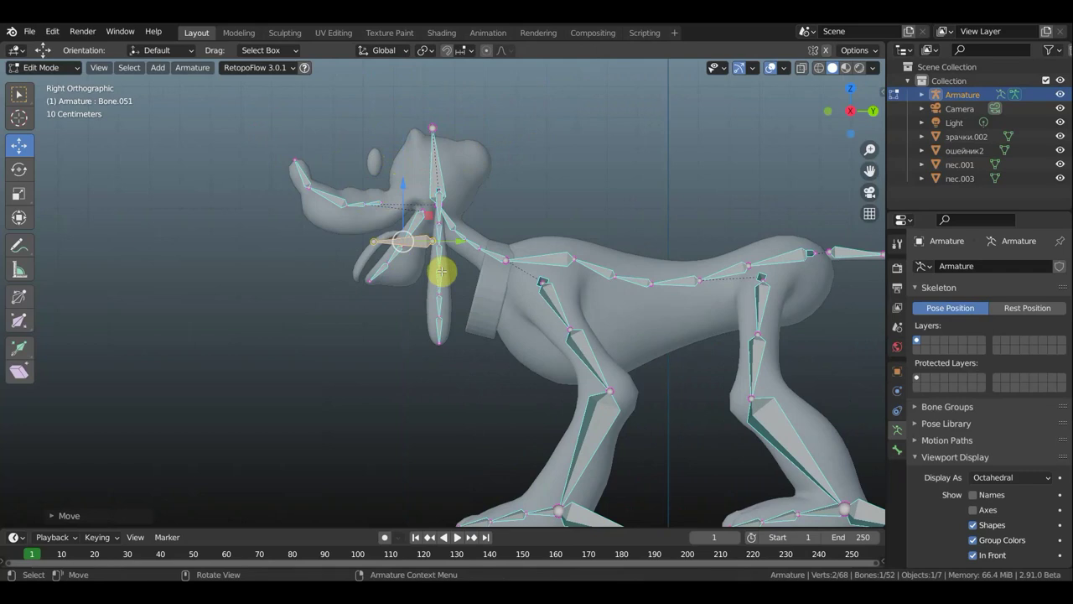
Rotate the detached bone to follow the ear and shrink it.
key("r")
left_click(424, 302)
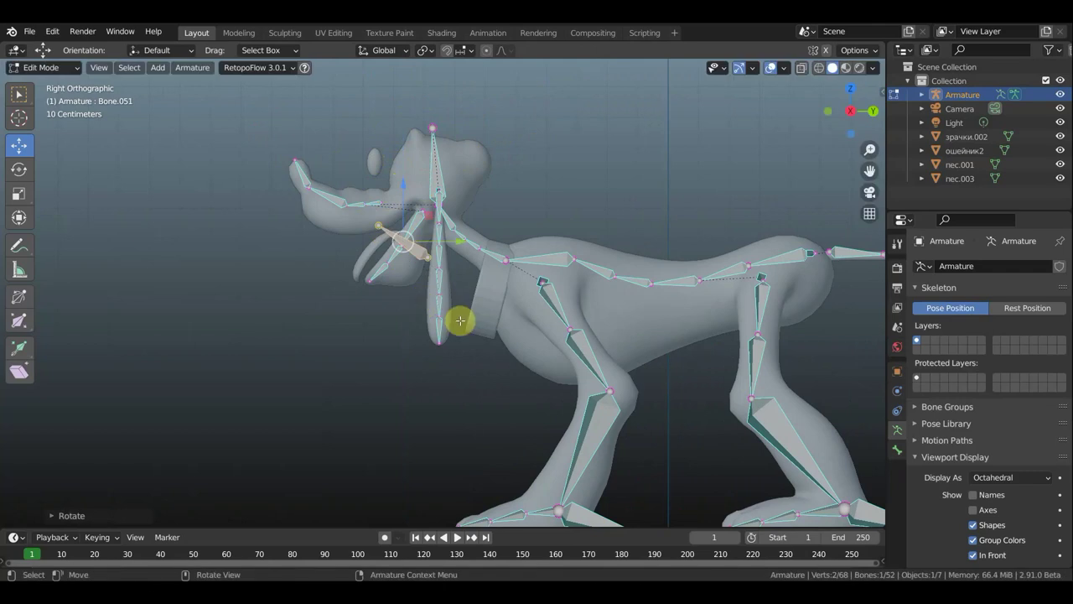
key("s")
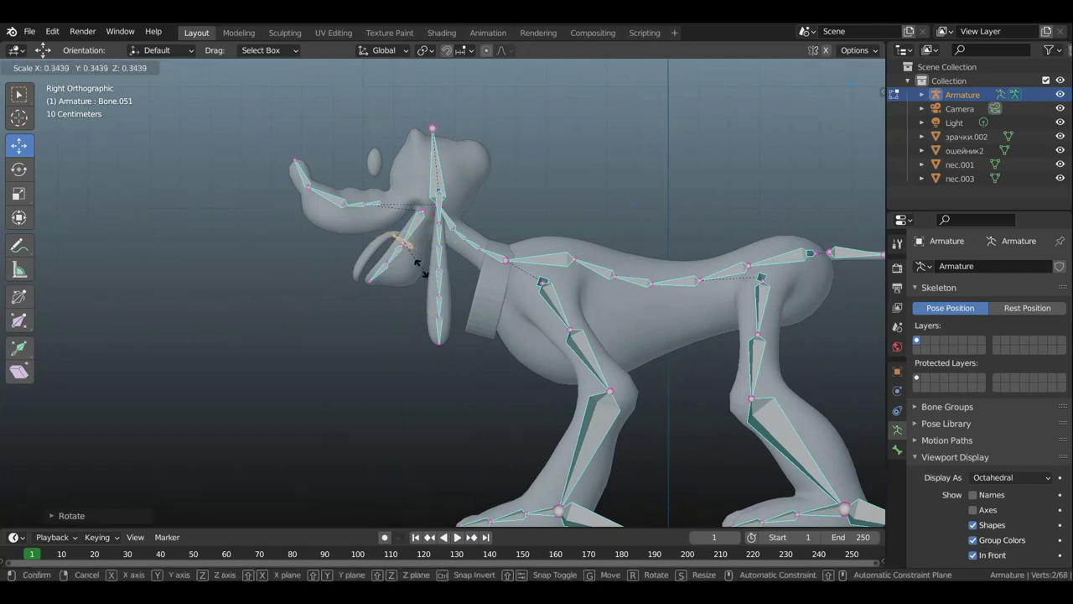
left_click(419, 265)
scroll(402, 235, "up", 4)
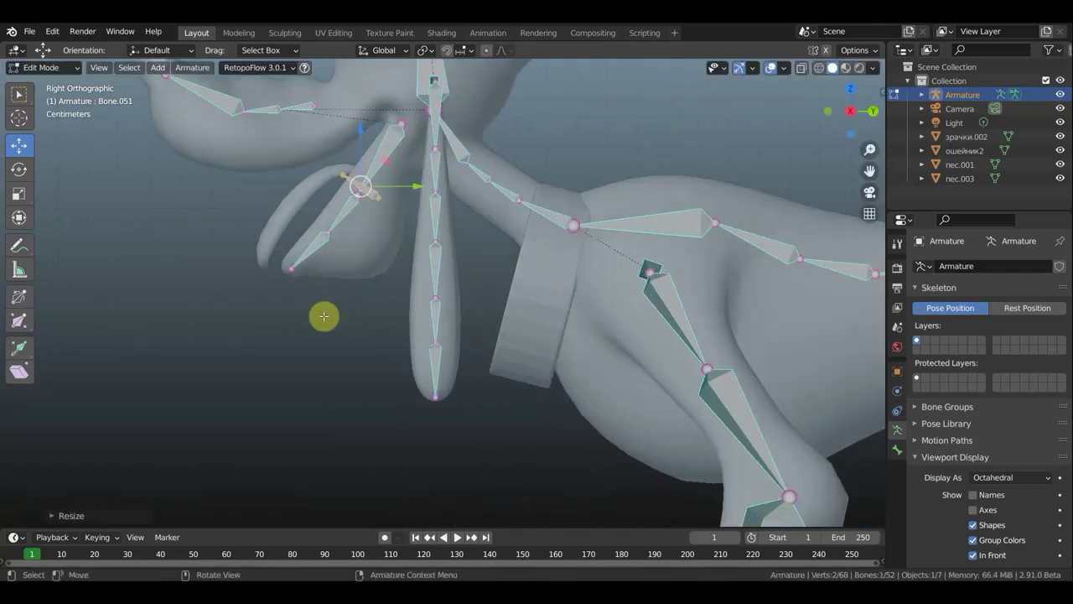
middle_click_drag(324, 316, 385, 377, "shift")
scroll(386, 366, "up", 1)
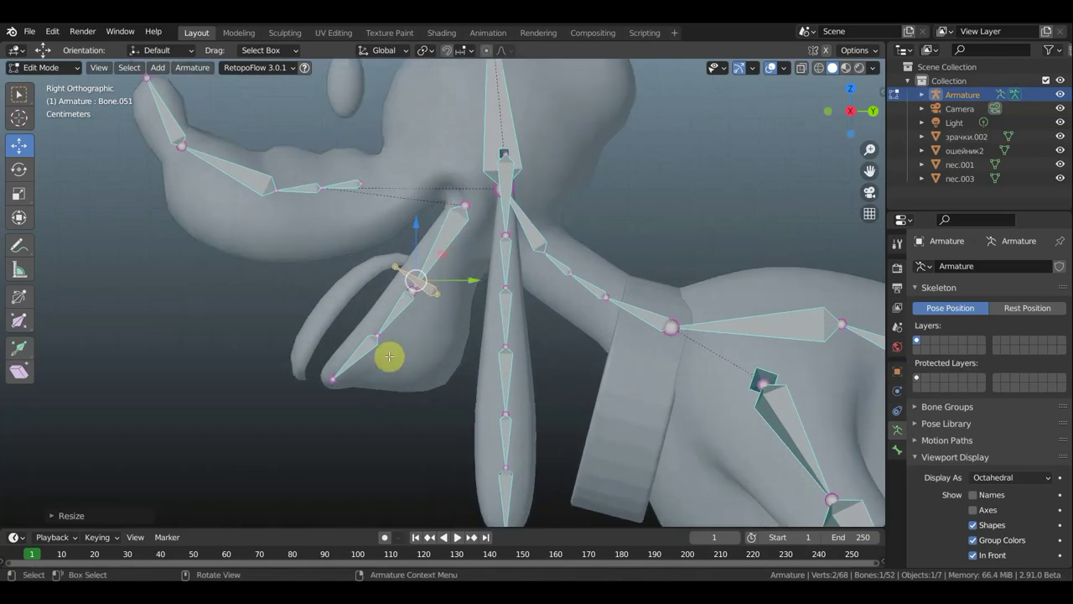
Resize the bone under the muzzle again and raise it slightly.
key("s")
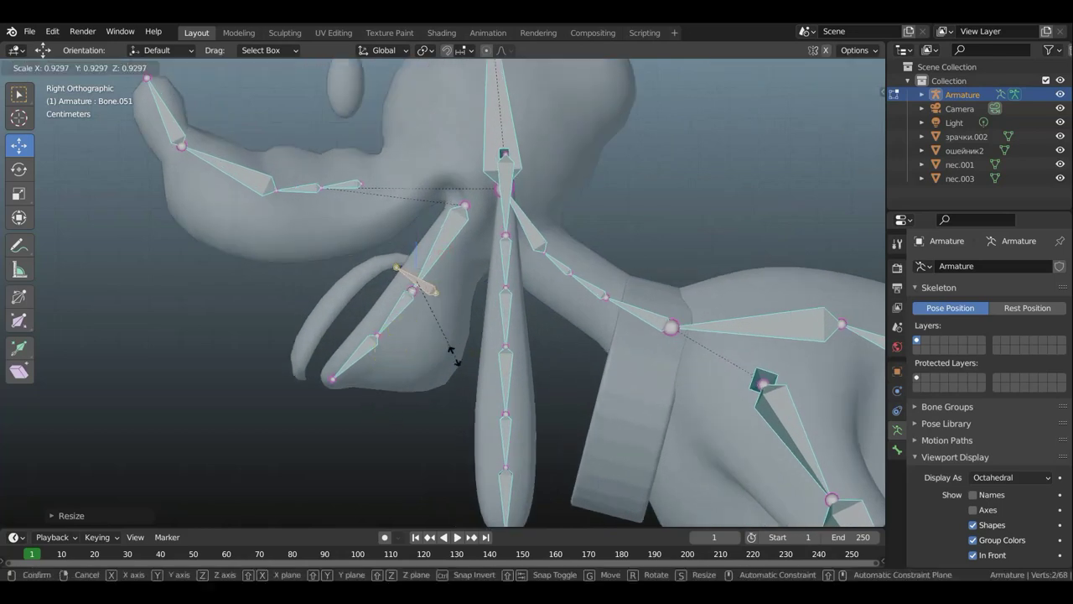
left_click(448, 344)
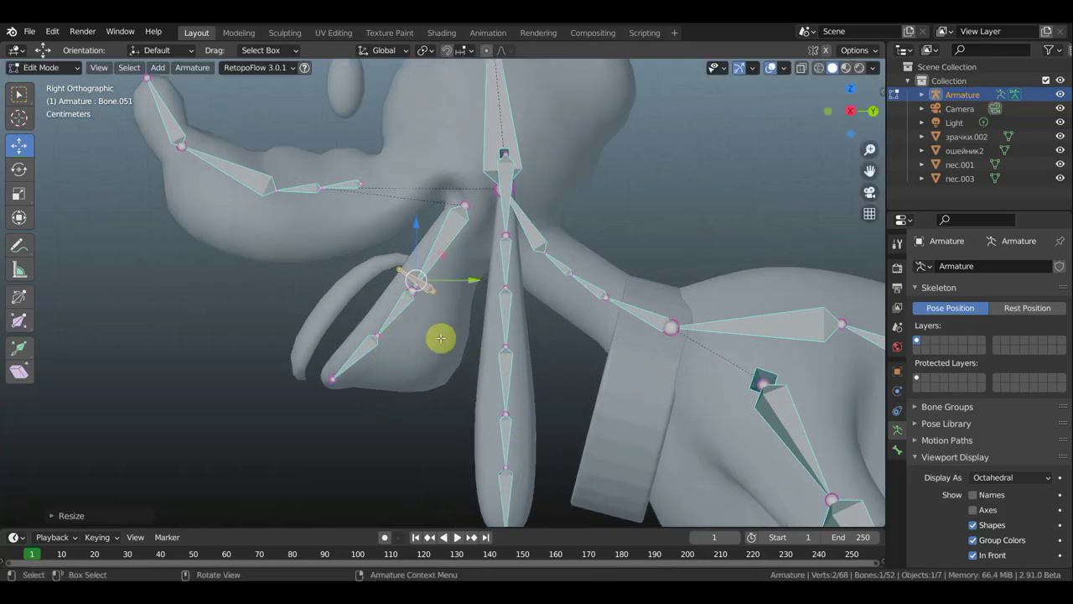
key("g")
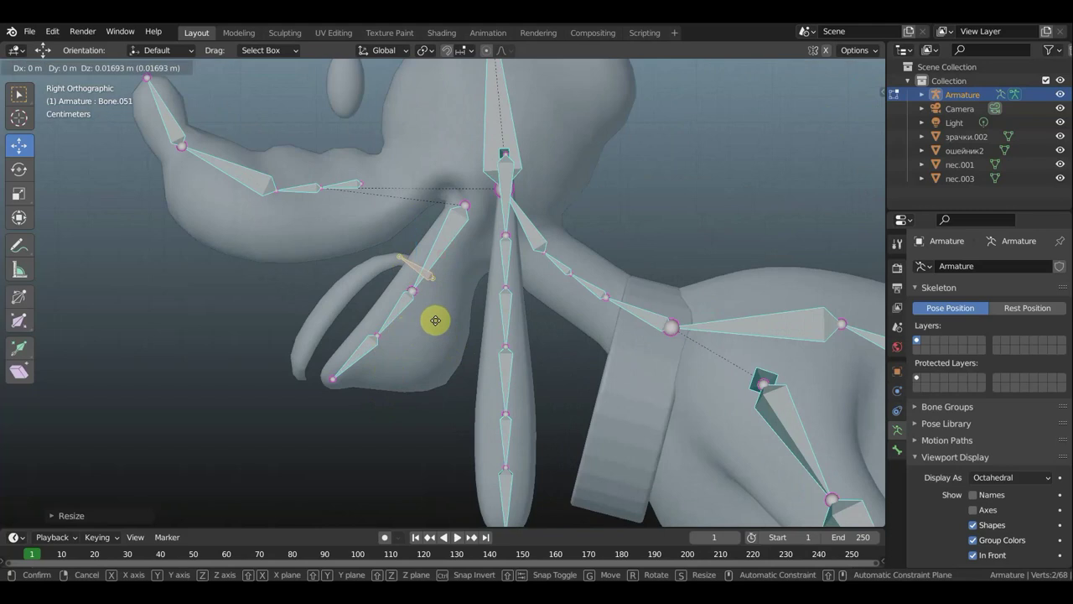
left_click(436, 319)
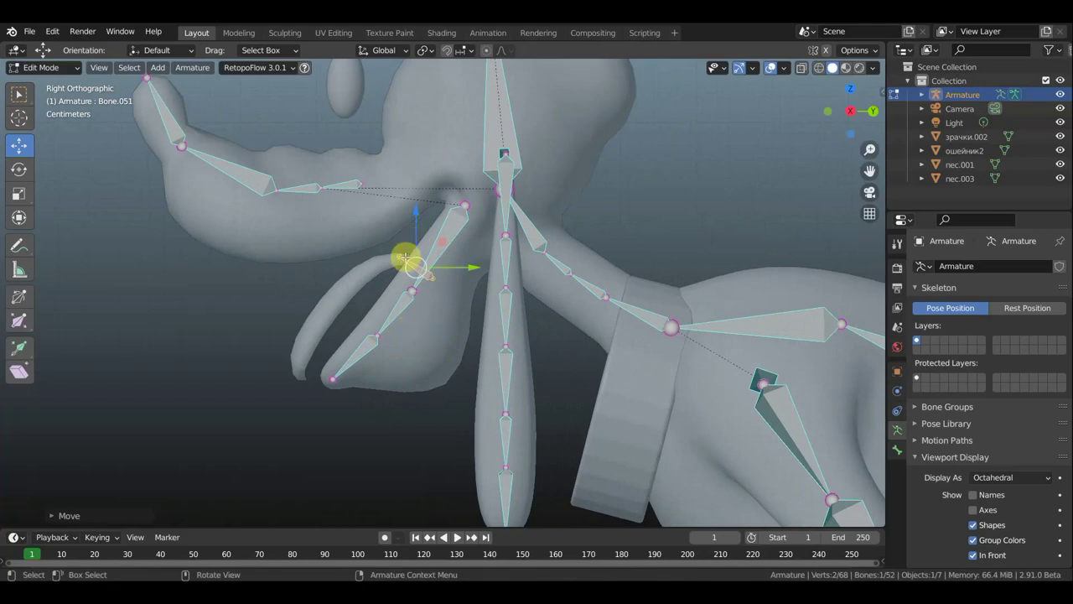
Extrude a six-bone chain down the curved hanging strand to its tip.
key("e")
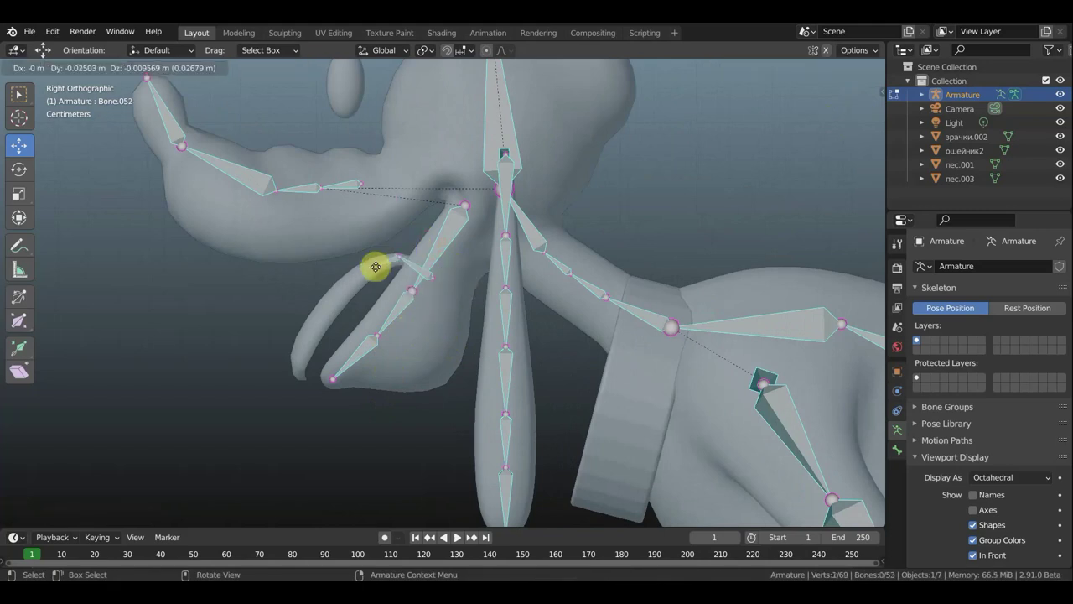
left_click(368, 266)
key("e")
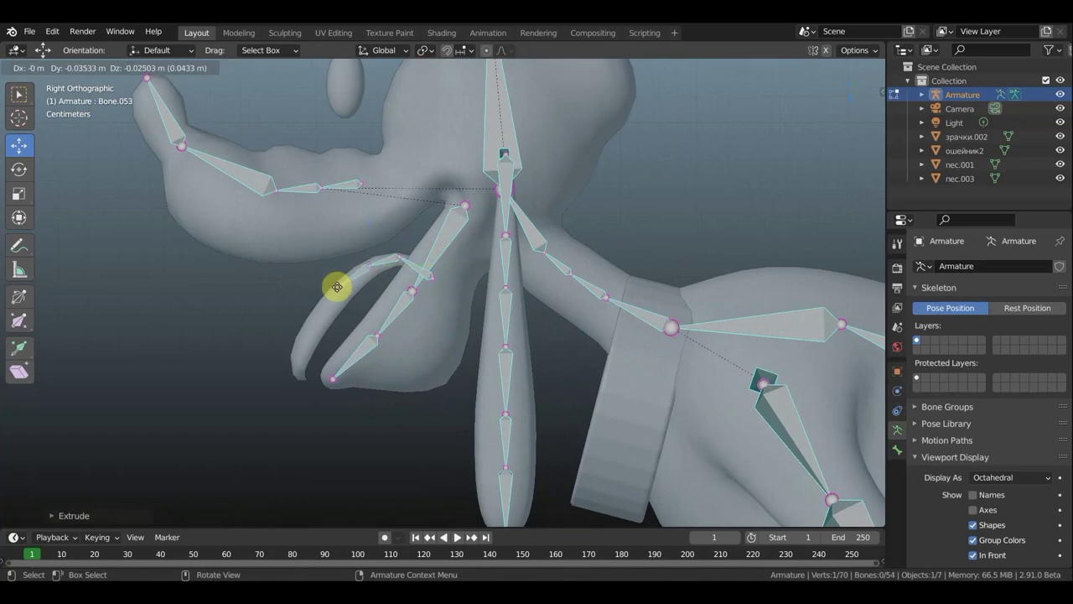
left_click(338, 285)
key("e")
left_click(316, 312)
key("e")
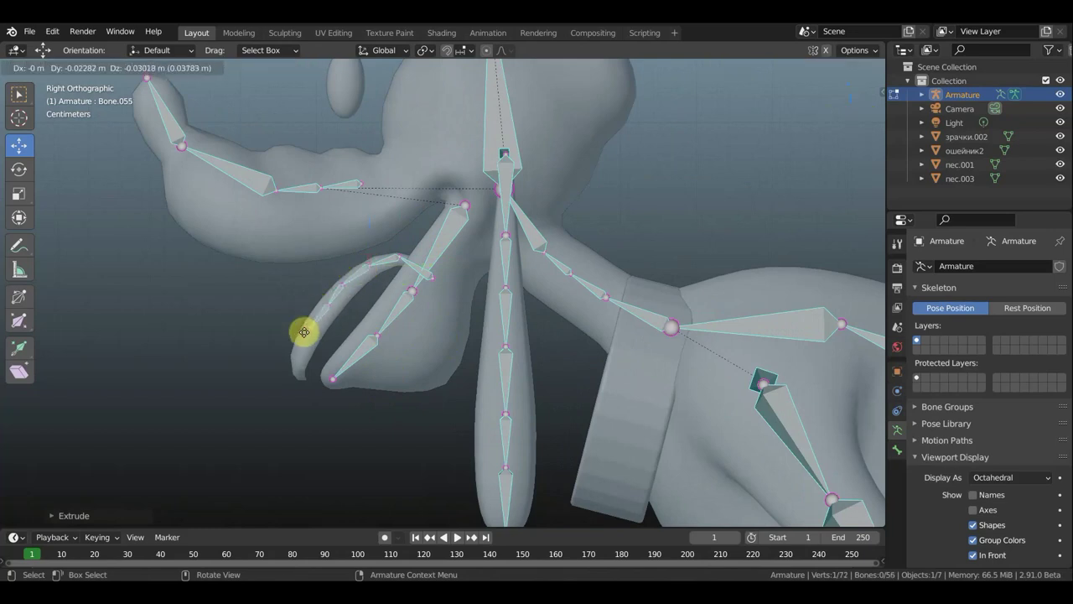
left_click(304, 335)
key("e")
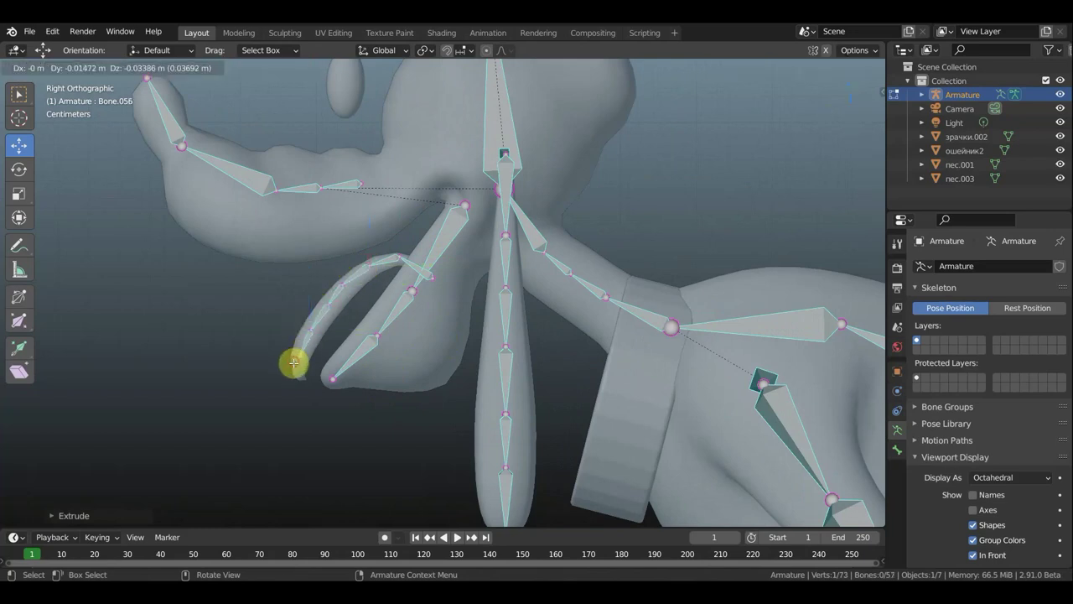
left_click(294, 378)
key("e")
right_click(290, 383)
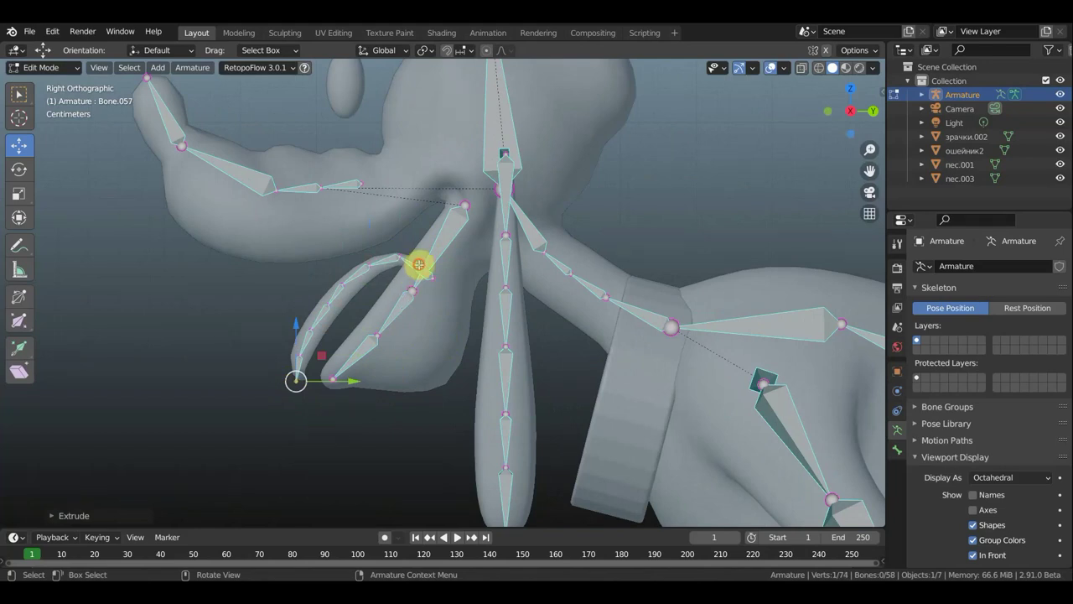
left_click(449, 238)
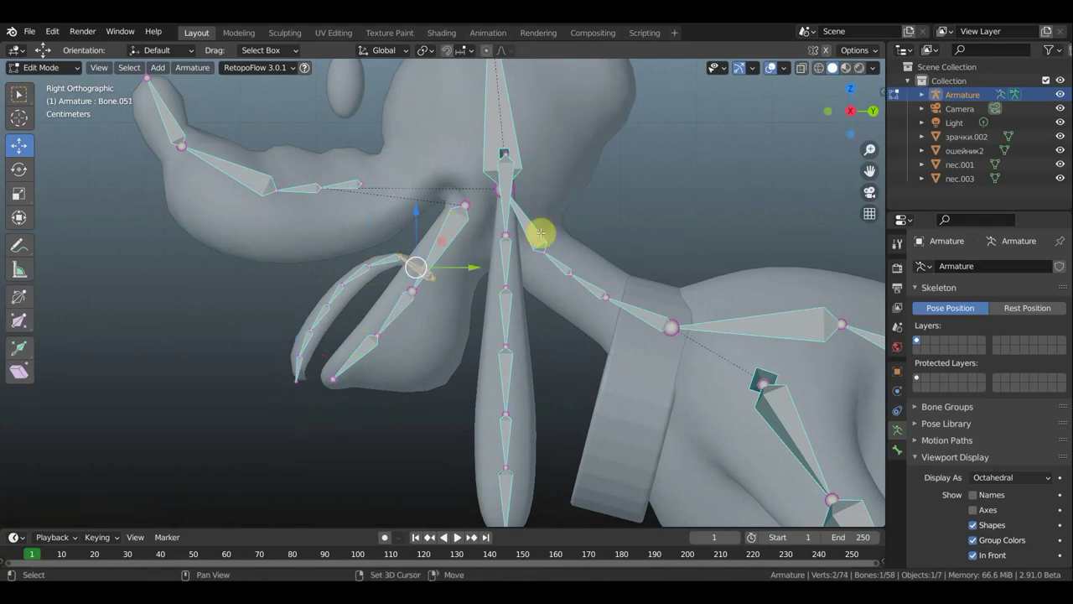
Parent the new chain to Bone.048 with Keep Offset.
key("ctrl+p")
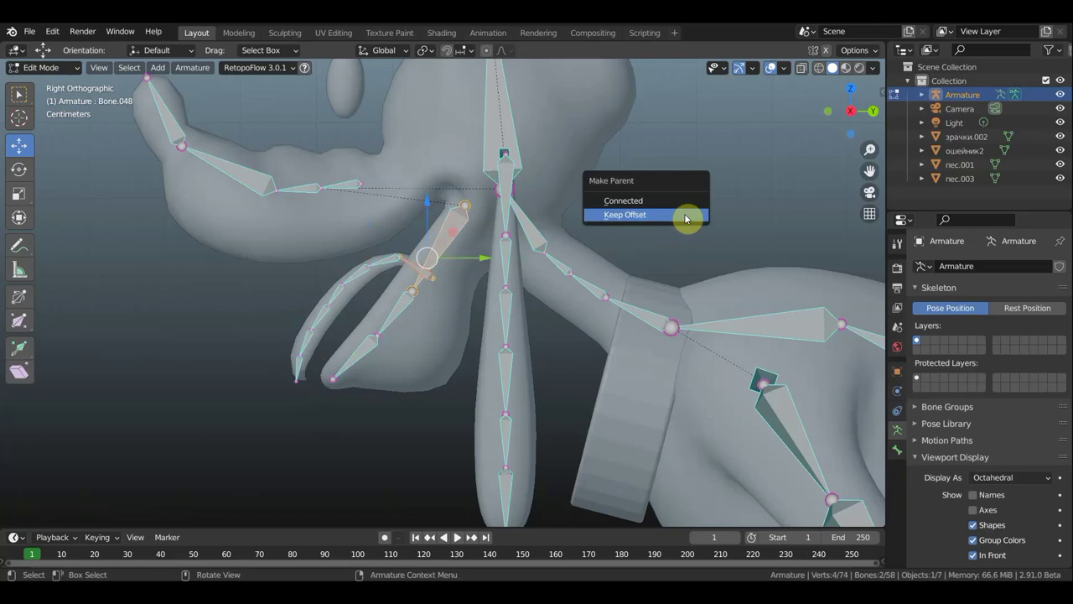
left_click(686, 216)
scroll(712, 210, "down", 1)
scroll(676, 198, "down", 1)
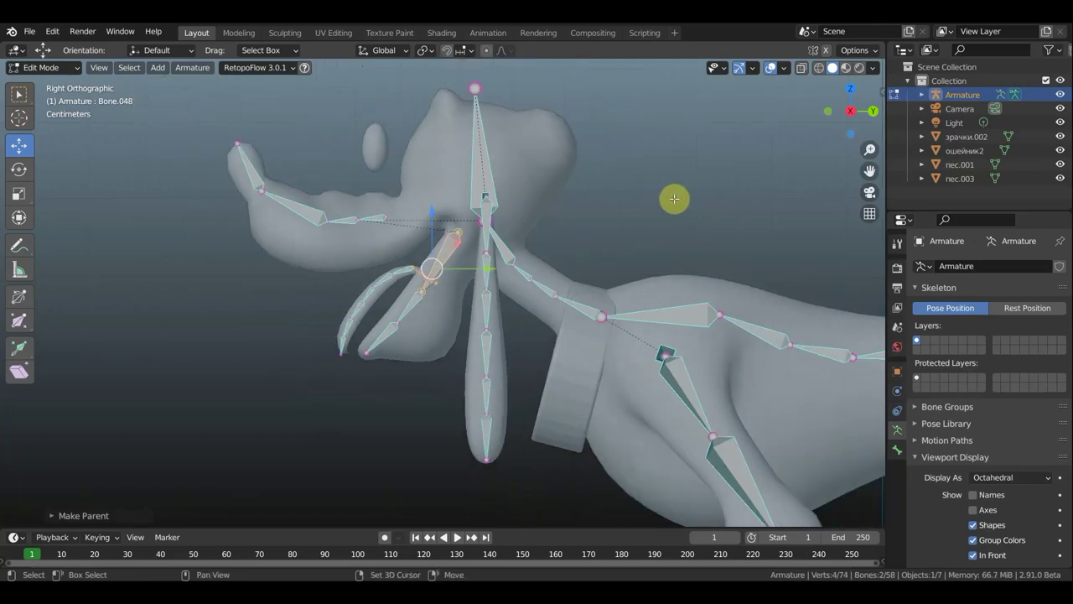
scroll(667, 258, "down", 1)
scroll(668, 257, "up", 2)
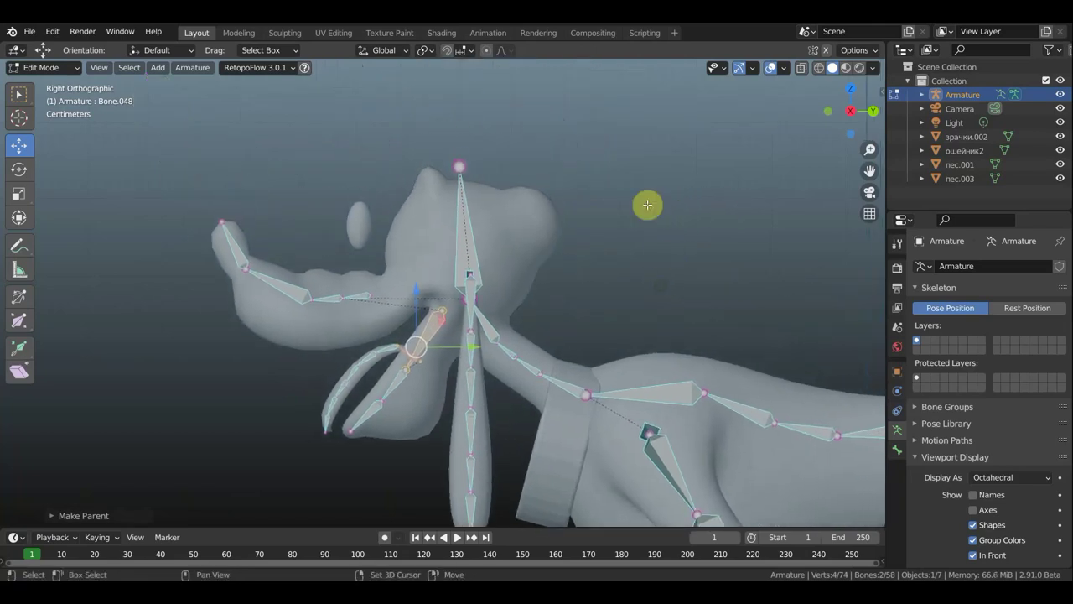
Move the two lower chain bones inside the hanging ear shape.
left_click(454, 166)
mouse_move(517, 187)
middle_mouse_down()
mouse_move(757, 173)
mouse_move(750, 185)
mouse_move(679, 192)
mouse_move(723, 187)
mouse_move(745, 197)
mouse_move(734, 205)
middle_mouse_up()
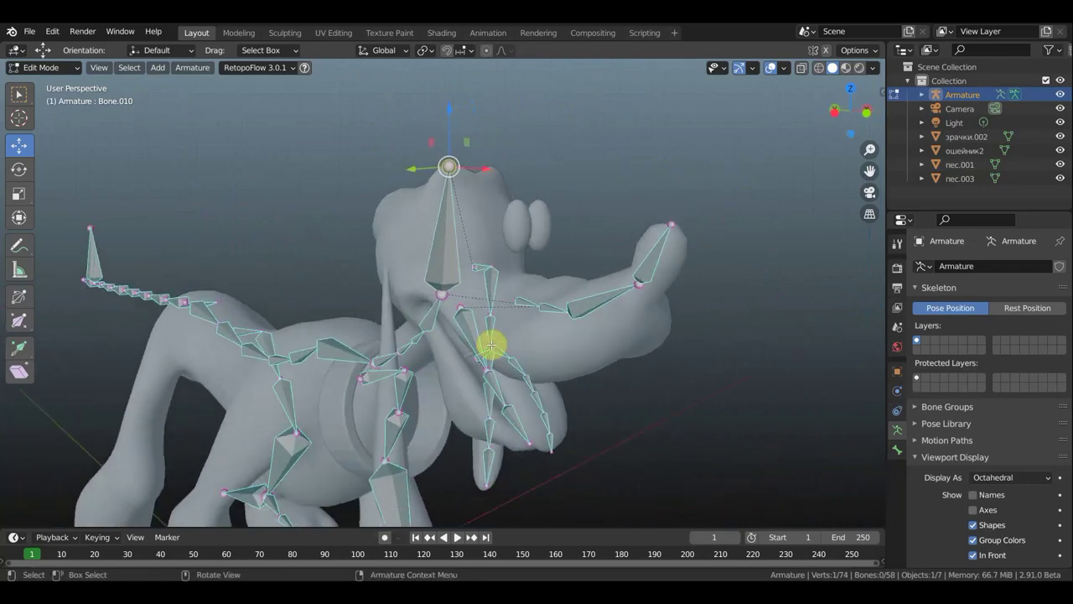
mouse_move(565, 335)
middle_mouse_down()
mouse_move(349, 321)
mouse_move(382, 326)
middle_mouse_up()
scroll(397, 344, "up", 2)
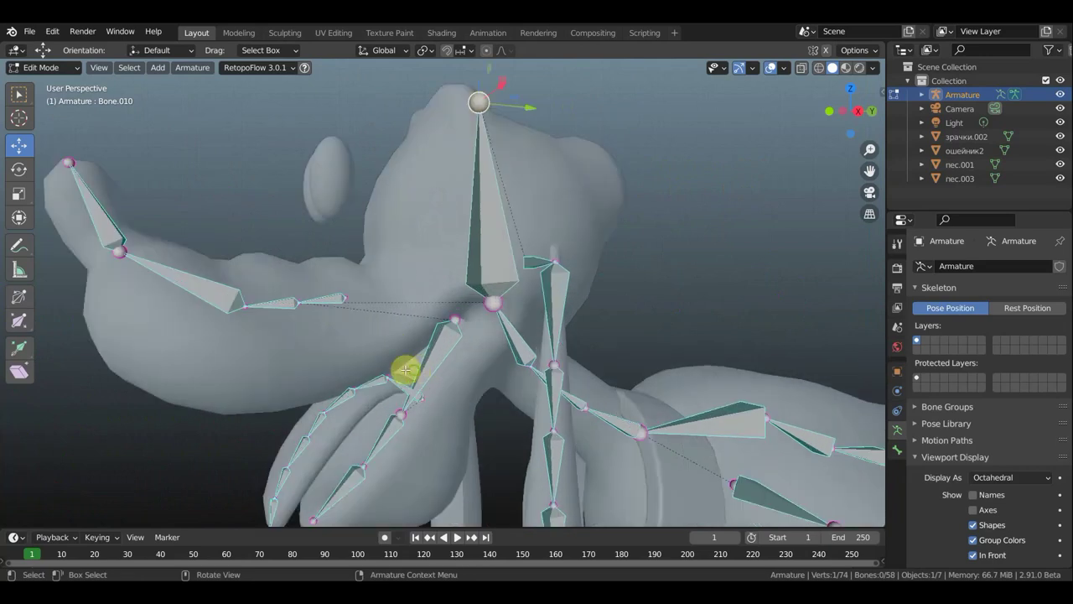
middle_click_drag(405, 369, 391, 366)
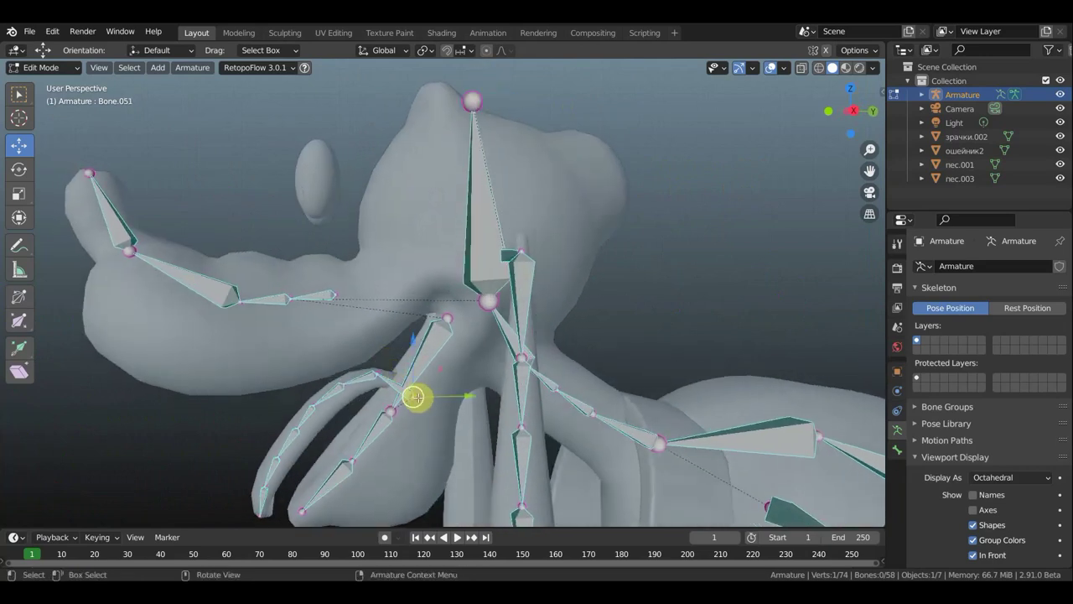
mouse_move(422, 355)
middle_mouse_down()
mouse_move(389, 353)
mouse_move(409, 353)
middle_mouse_up()
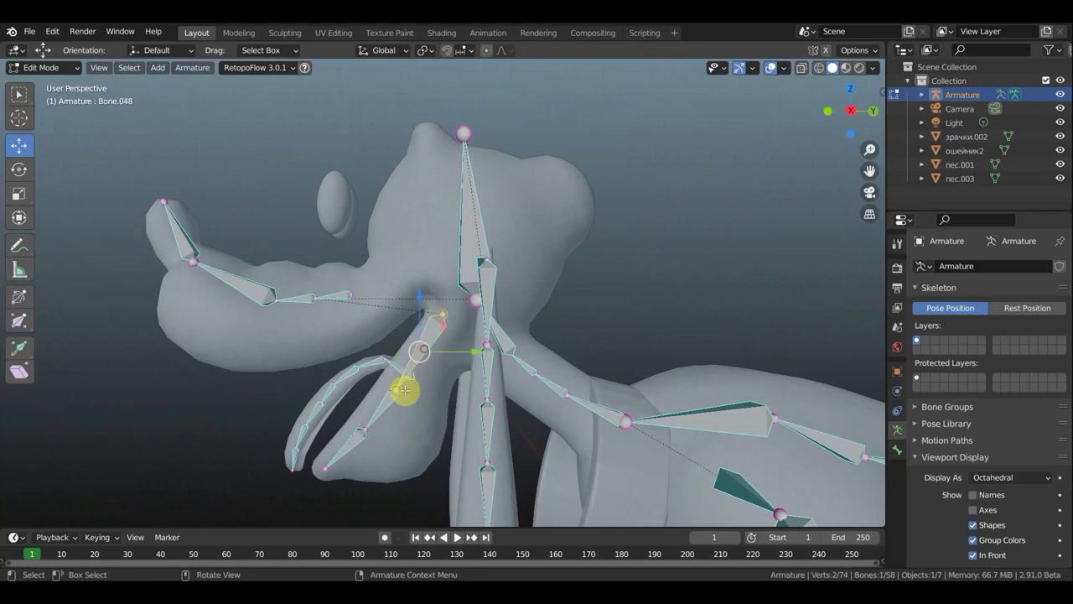
left_click(357, 436, "shift")
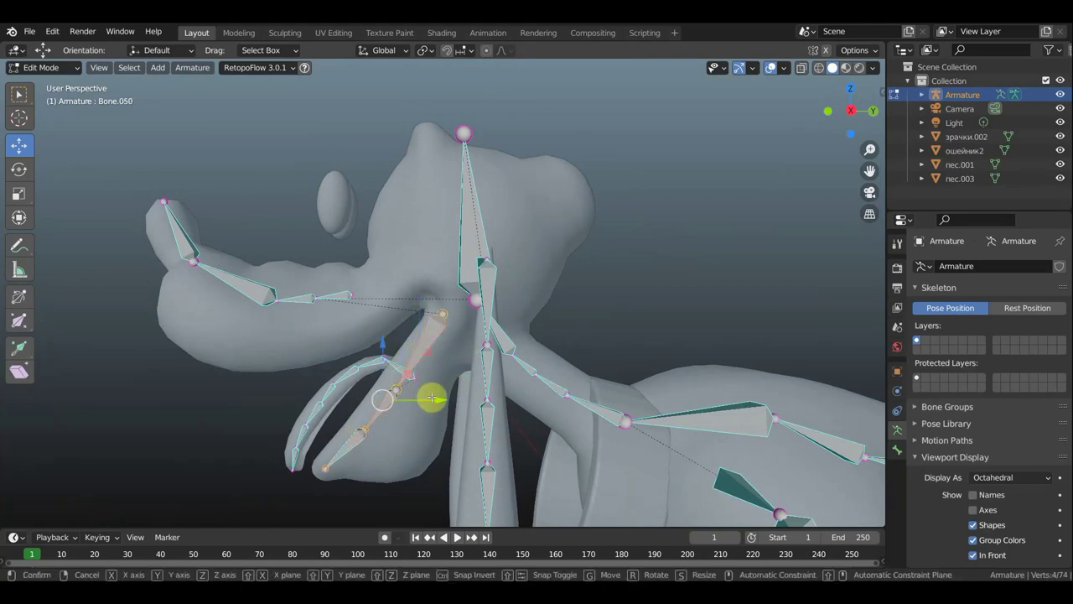
left_click_drag(432, 399, 452, 406)
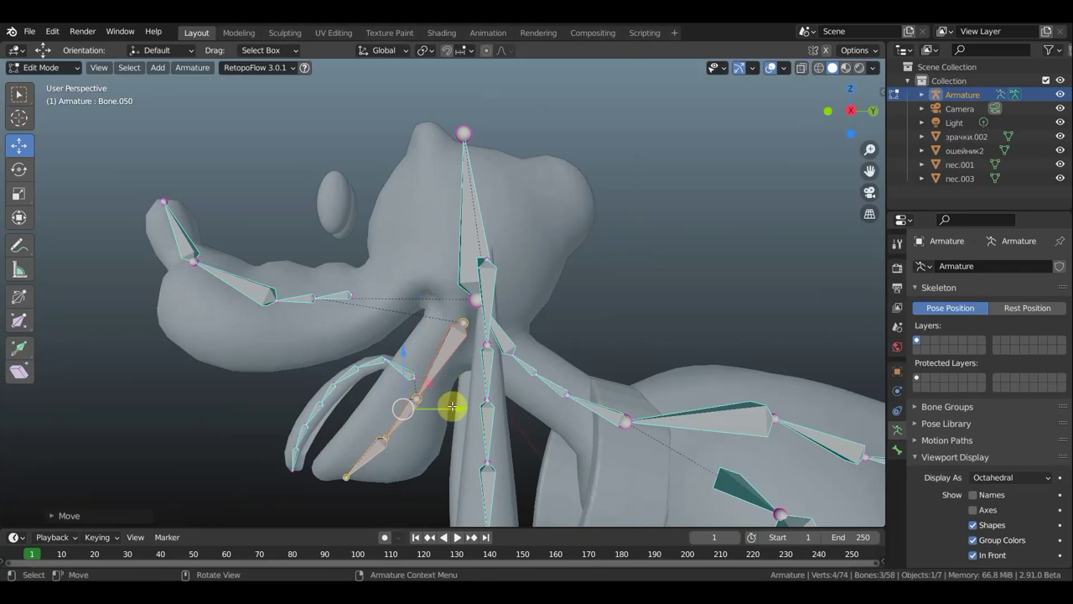
Nudge a lower bone joint up and left, then return to Right view.
left_click(428, 390)
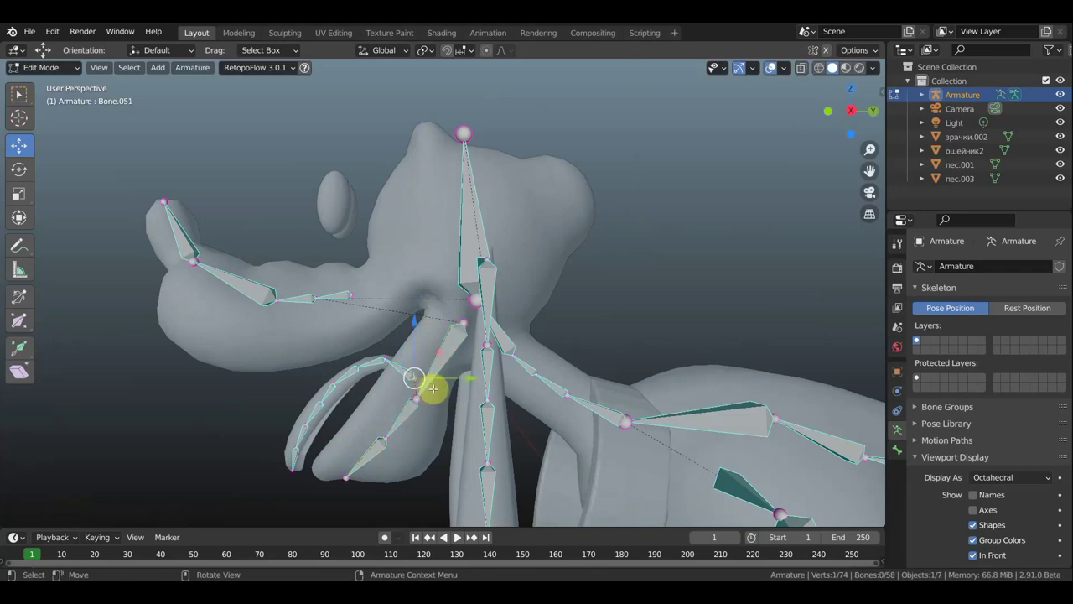
left_click_drag(435, 386, 424, 379)
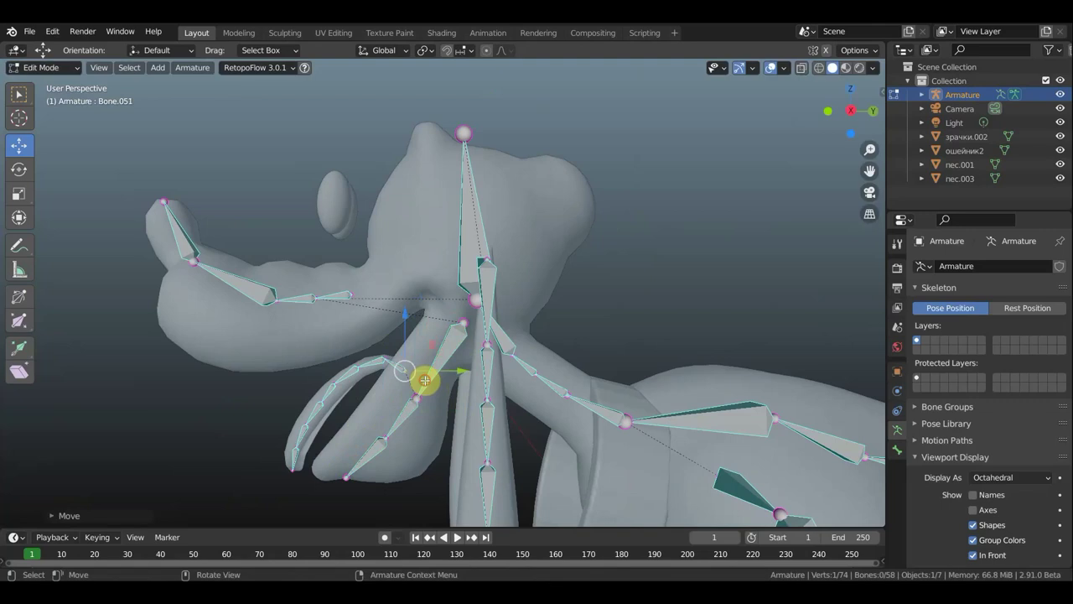
mouse_move(451, 385)
middle_mouse_down()
mouse_move(412, 313)
mouse_move(492, 330)
mouse_move(364, 288)
mouse_move(333, 207)
mouse_move(295, 316)
mouse_move(271, 316)
middle_mouse_up()
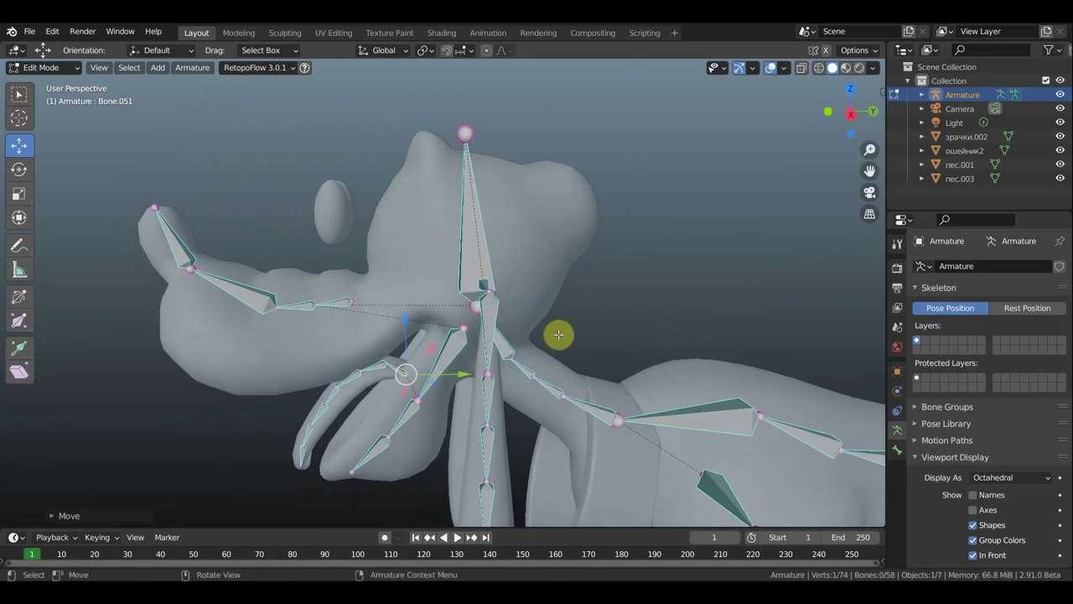
key("KP_3")
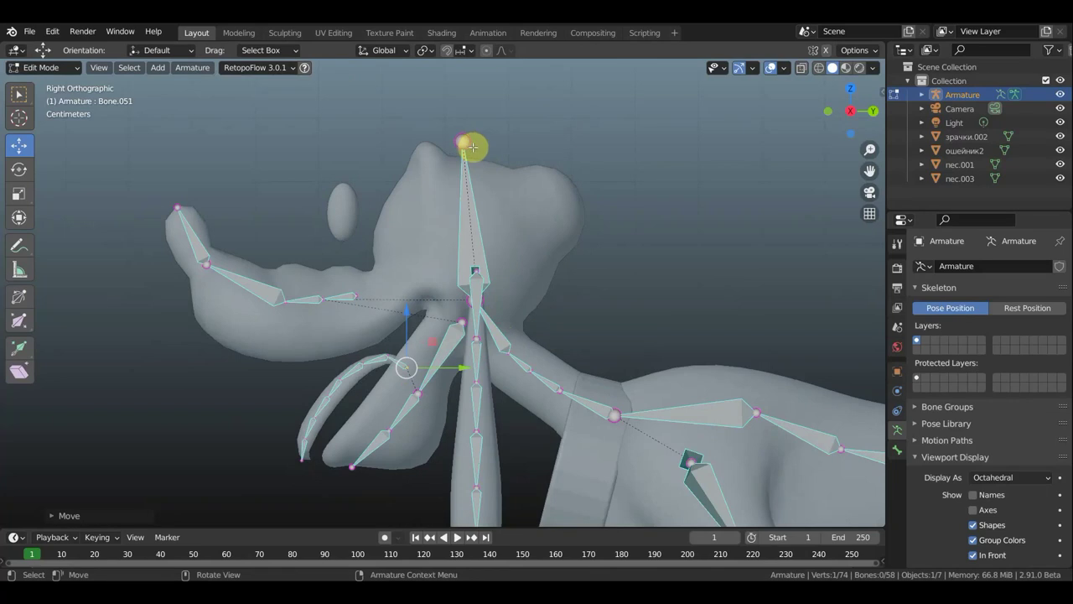
Extrude a new bone from the head top toward the snout and clear its parent.
key("e")
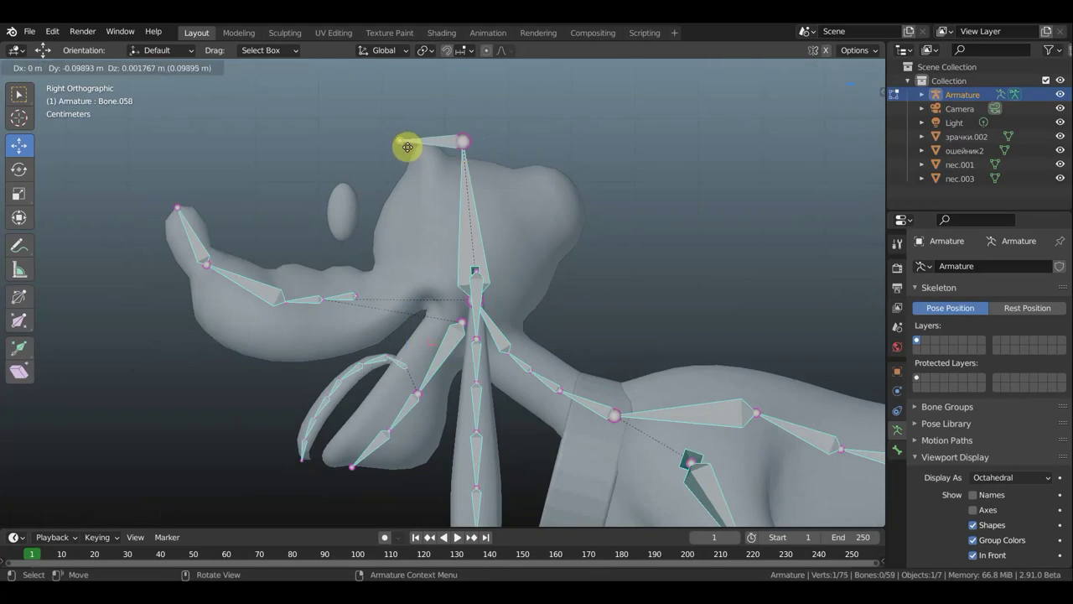
left_click(403, 148)
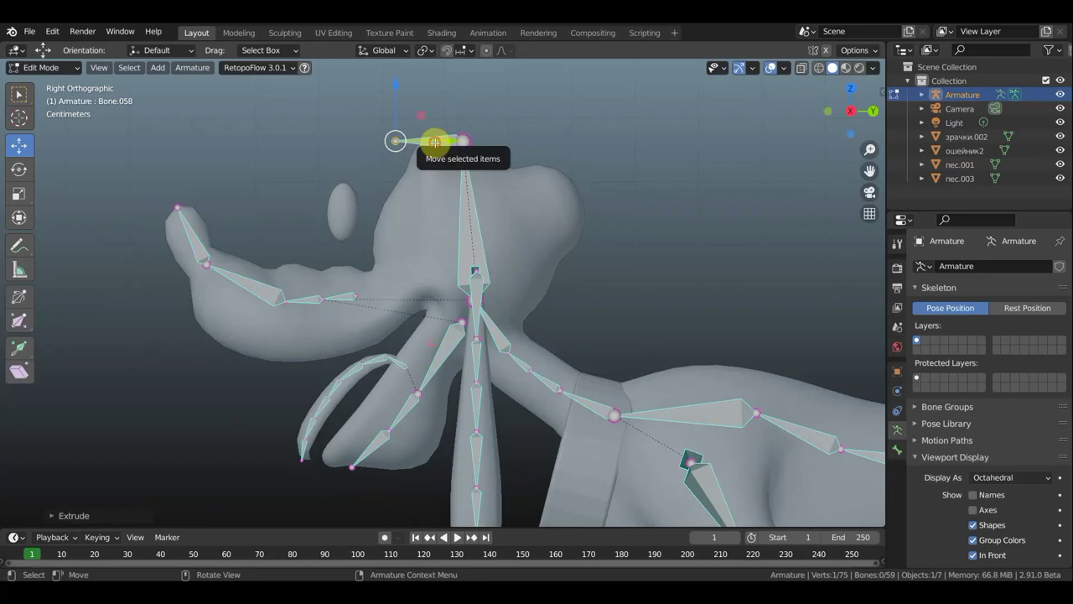
key("alt+p")
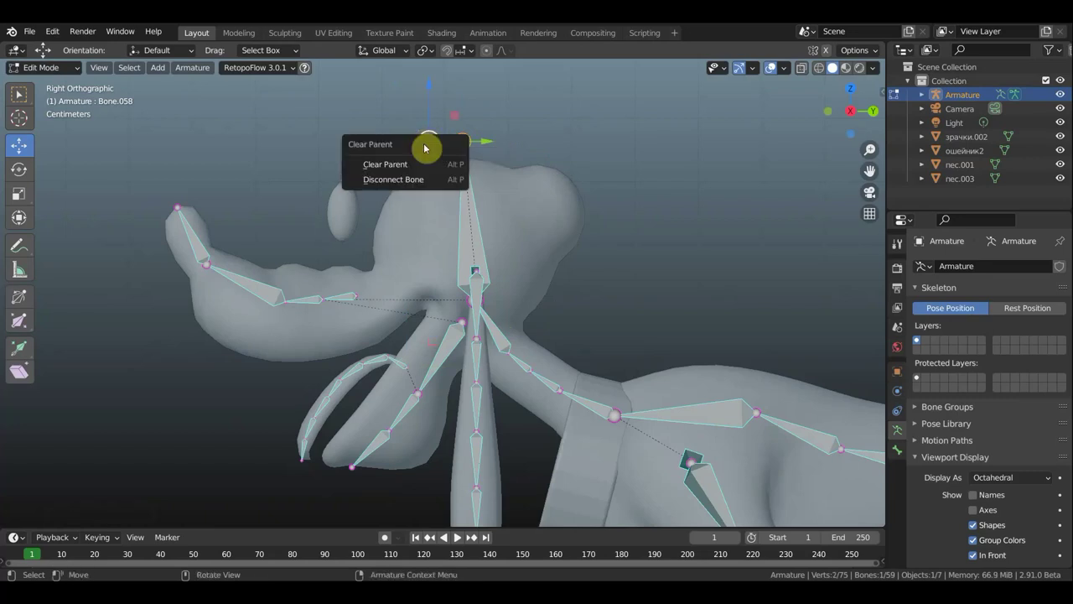
left_click(414, 165)
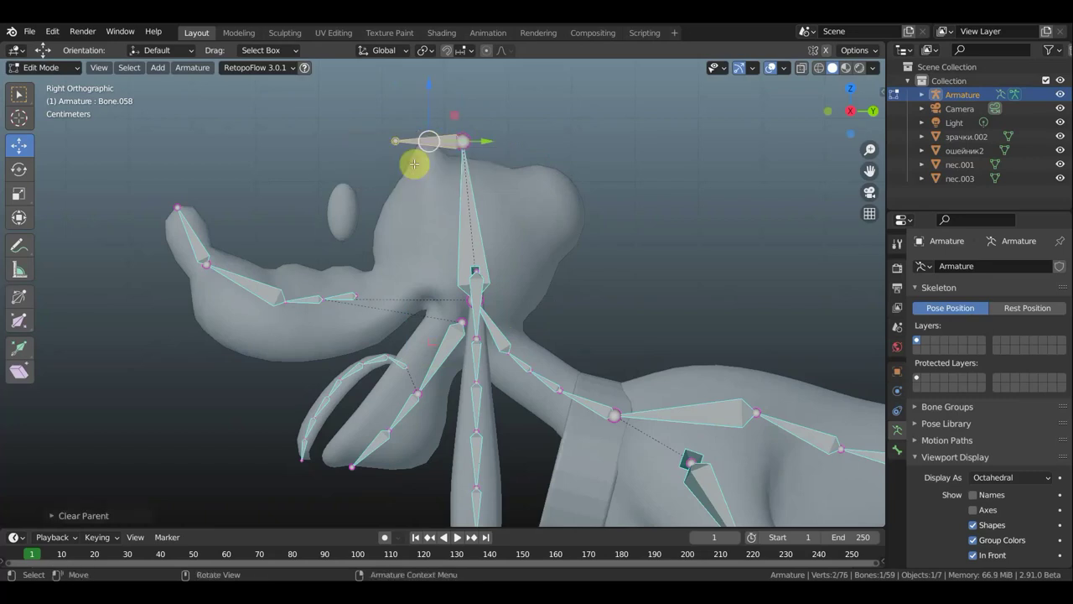
In Top view, move the bone onto the eye and shrink it.
key("KP_7")
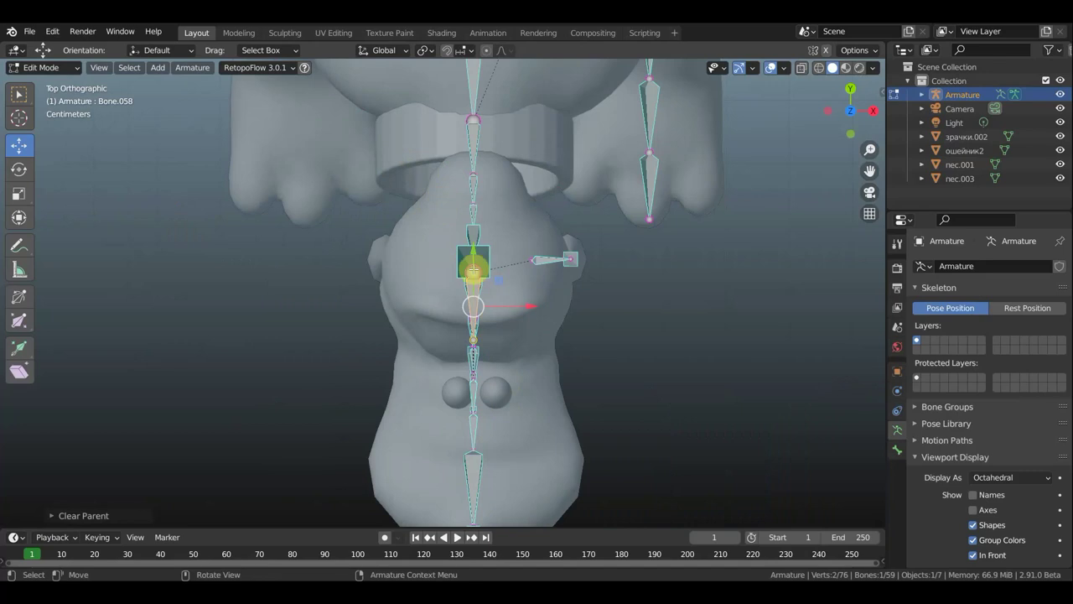
left_click_drag(474, 270, 487, 367)
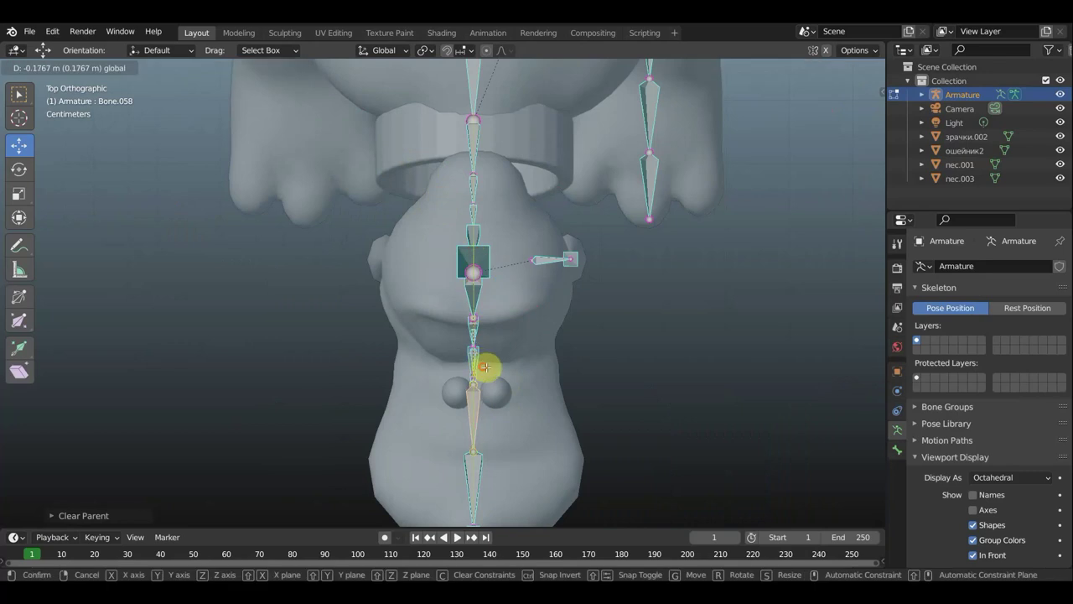
left_click_drag(529, 414, 558, 419)
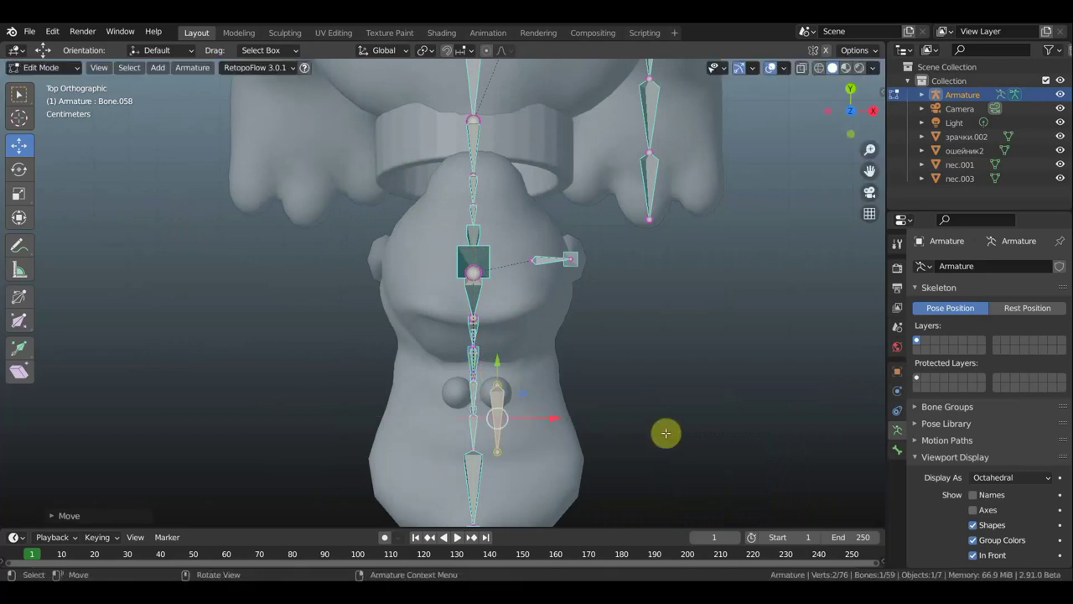
key("s")
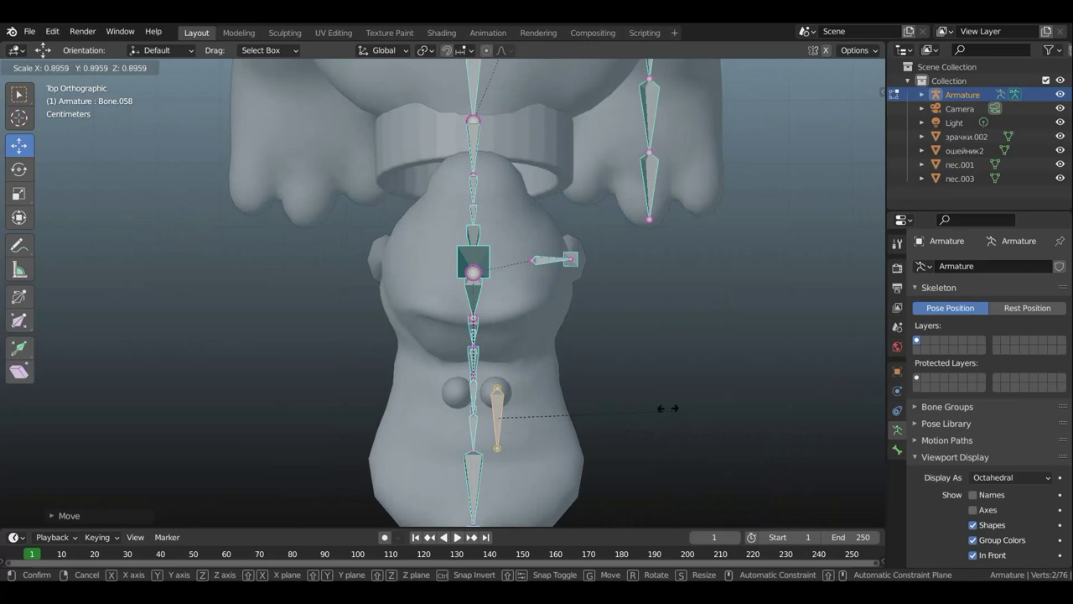
left_click_drag(590, 416, 496, 348)
key("KP_3")
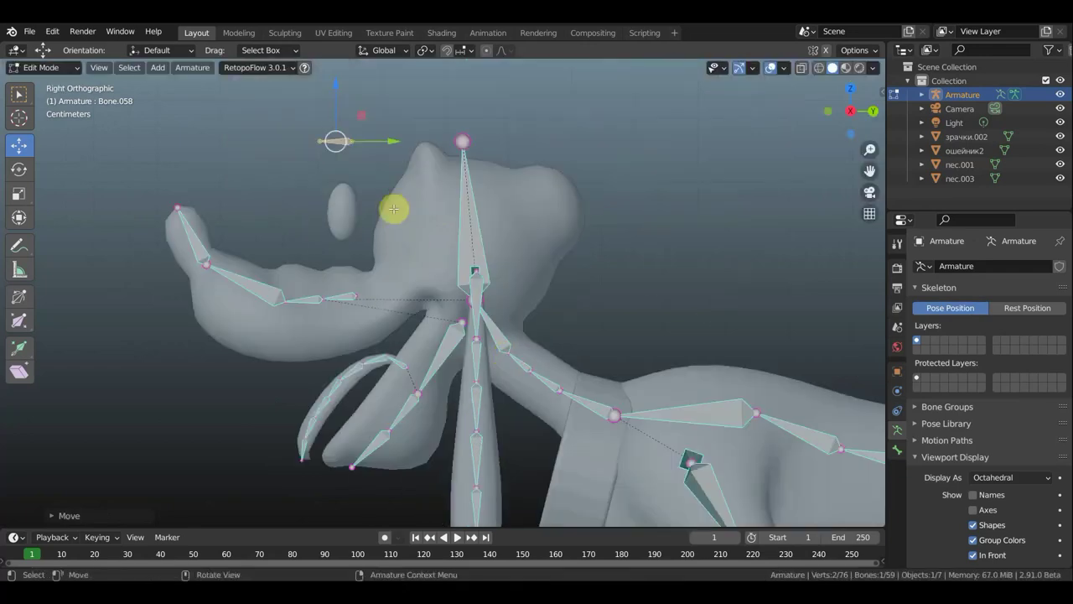
In side view, lower Bone.058 and slide it along Y into the eye.
left_click_drag(326, 101, 337, 159)
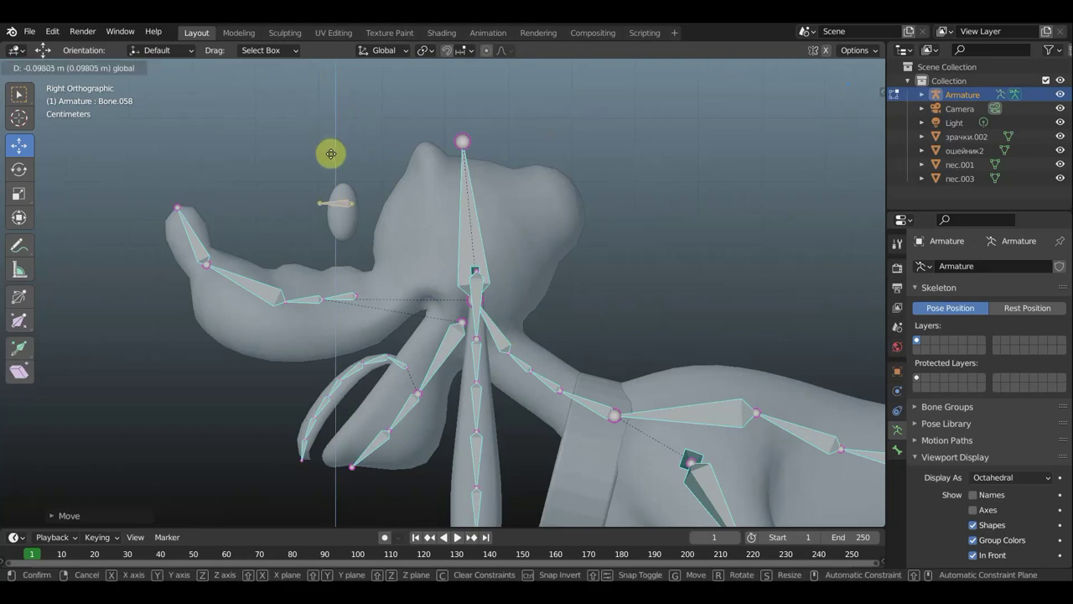
left_click_drag(393, 212, 398, 208)
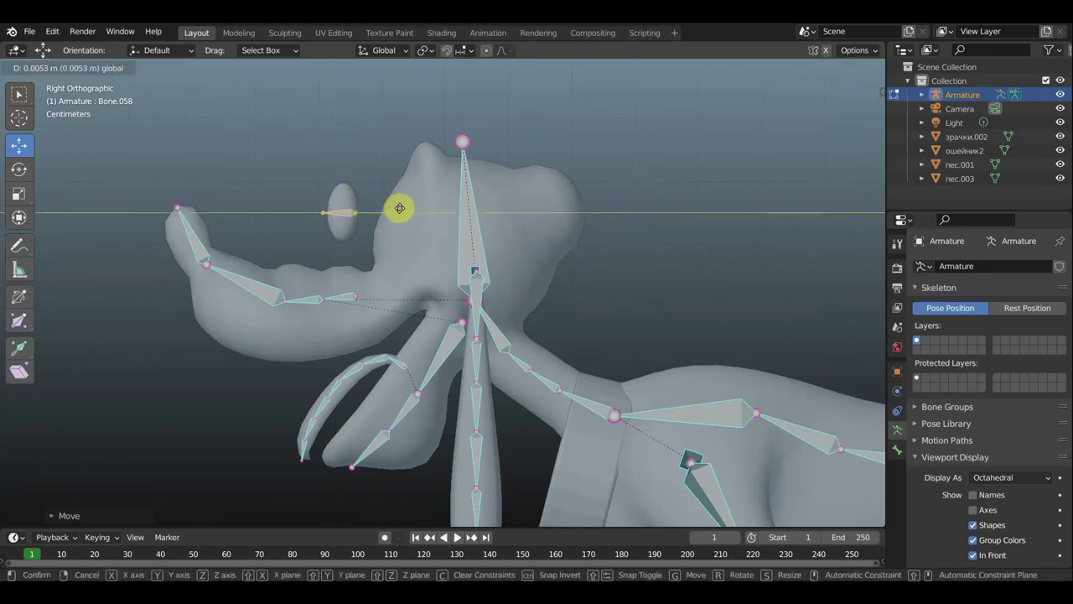
left_click_drag(402, 209, 409, 212)
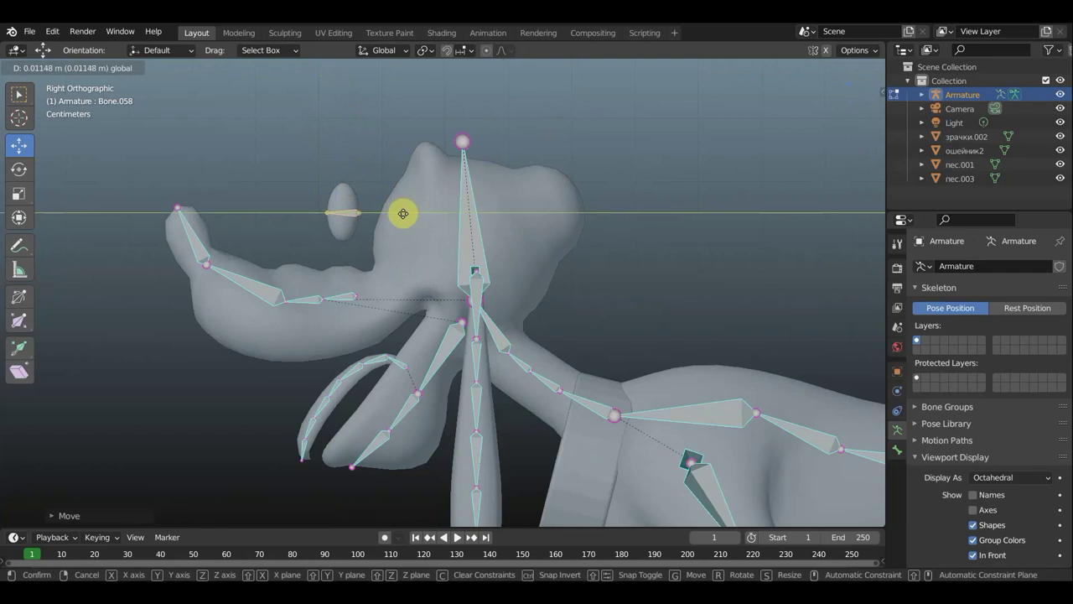
left_click_drag(403, 213, 403, 210)
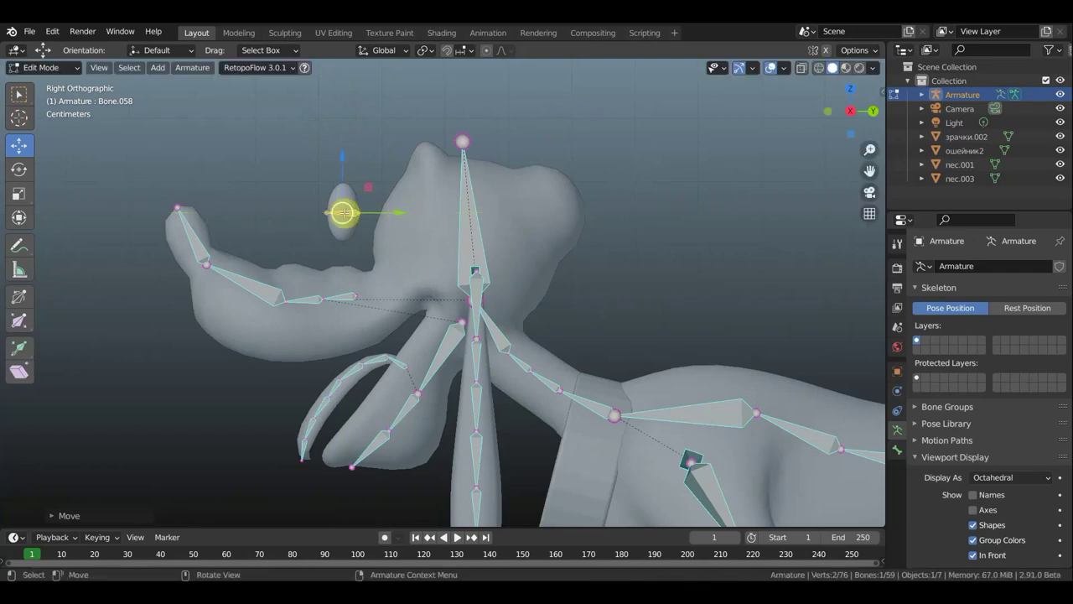
middle_click_drag(328, 208, 442, 238, "ctrl")
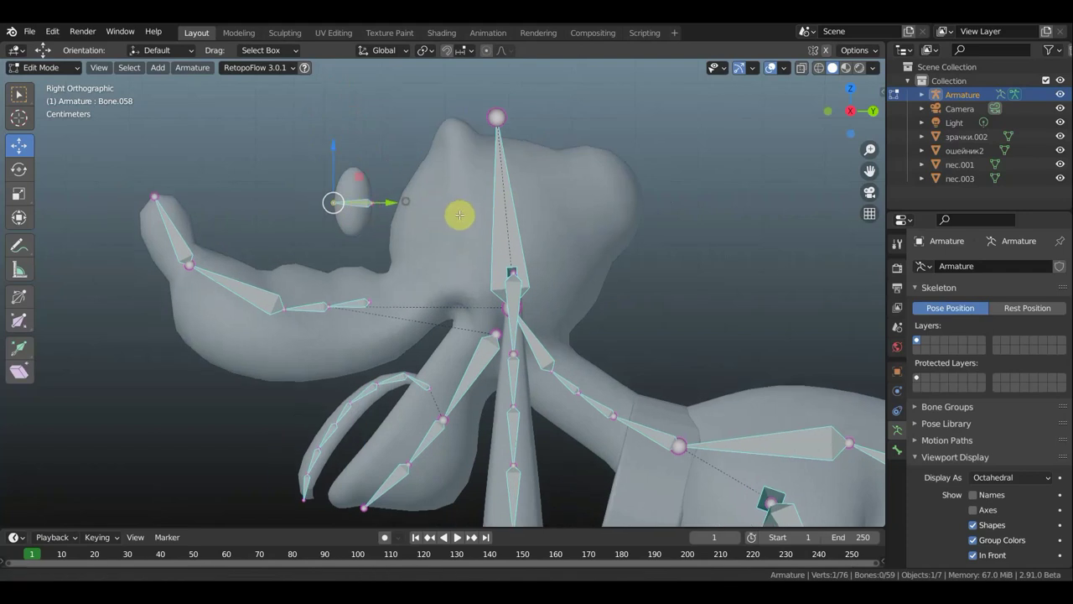
Extrude Bone.059 forward from the eye bone, clear its parent, reposition and shrink it.
key("e")
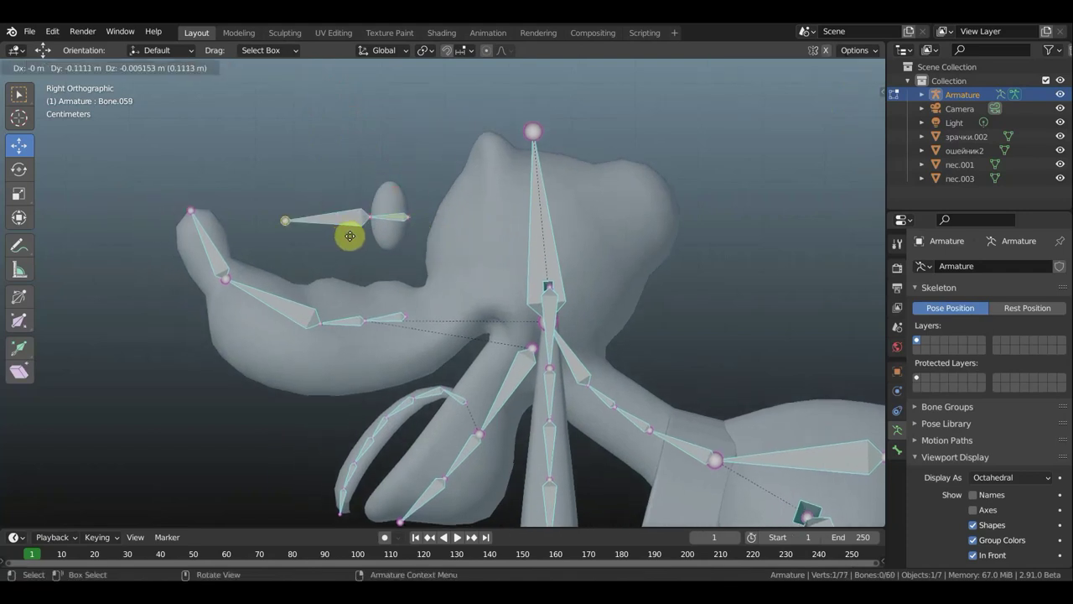
left_click(348, 234)
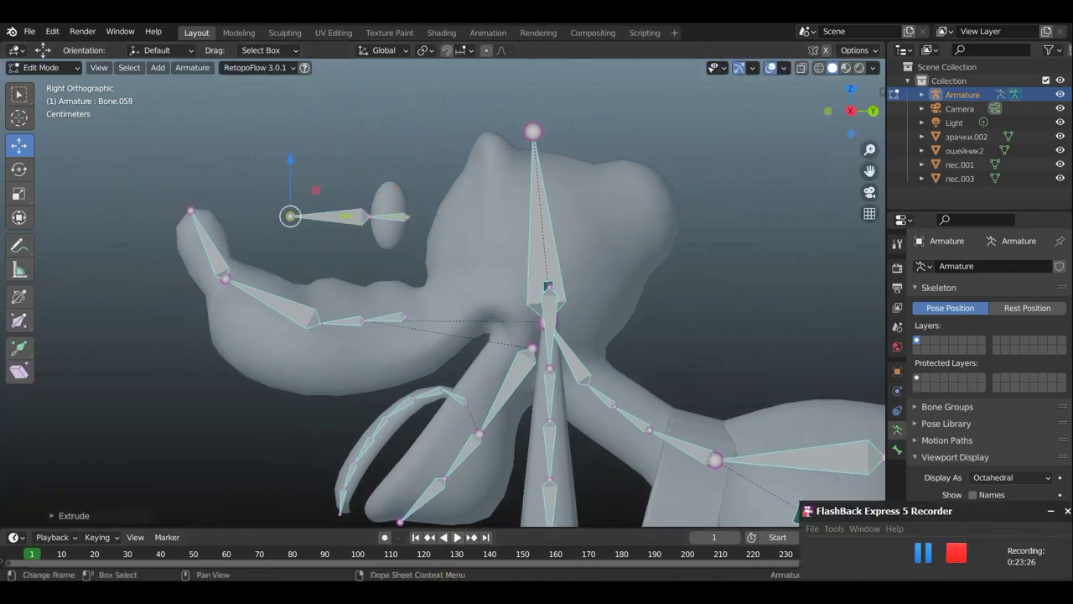
left_click(353, 224)
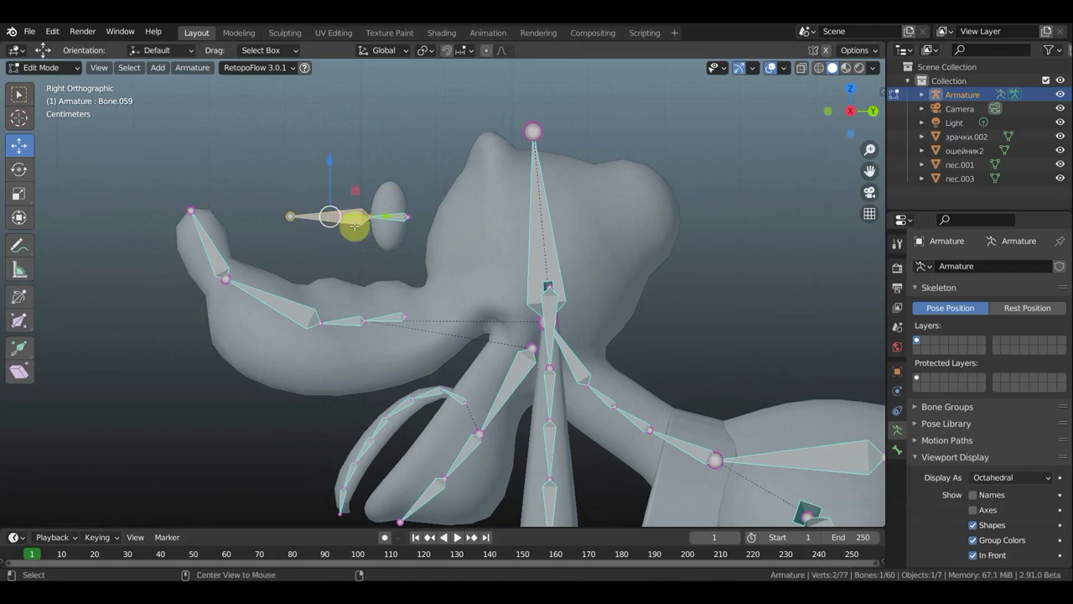
key("alt+p")
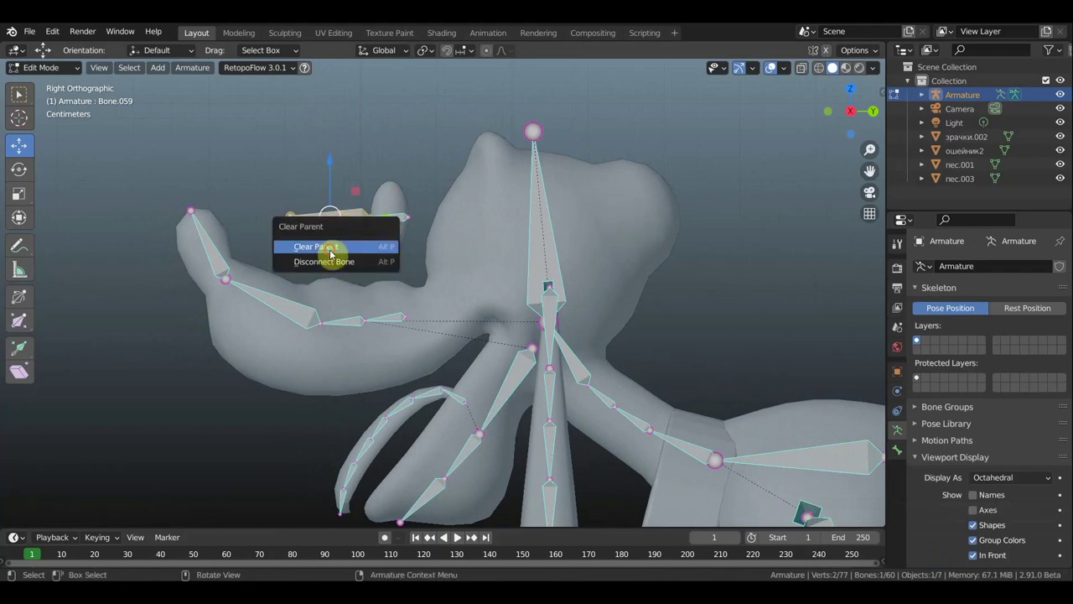
left_click(327, 247)
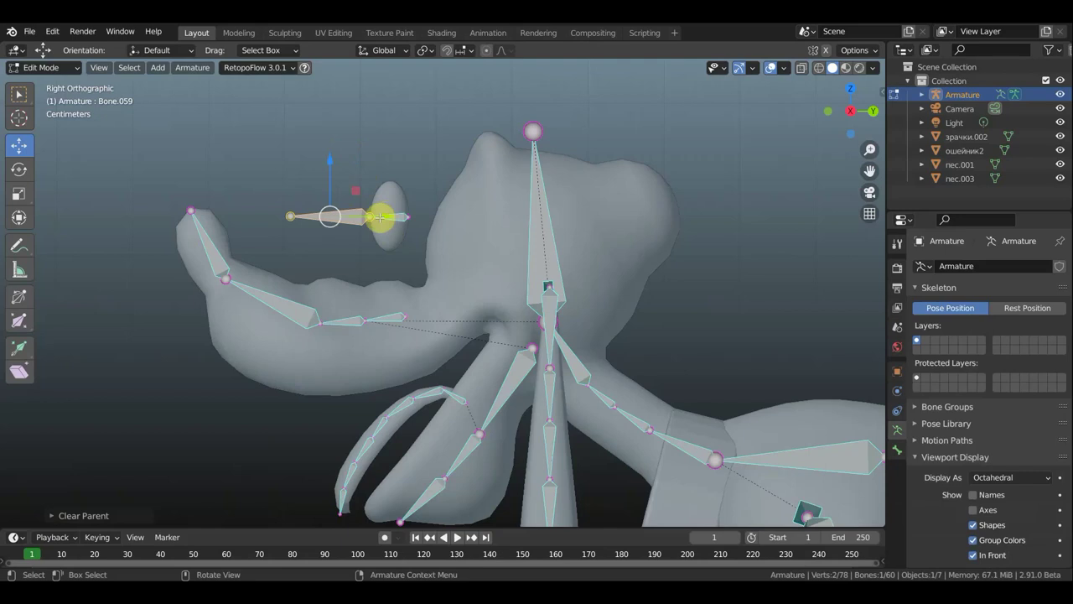
key("g")
left_click(352, 217)
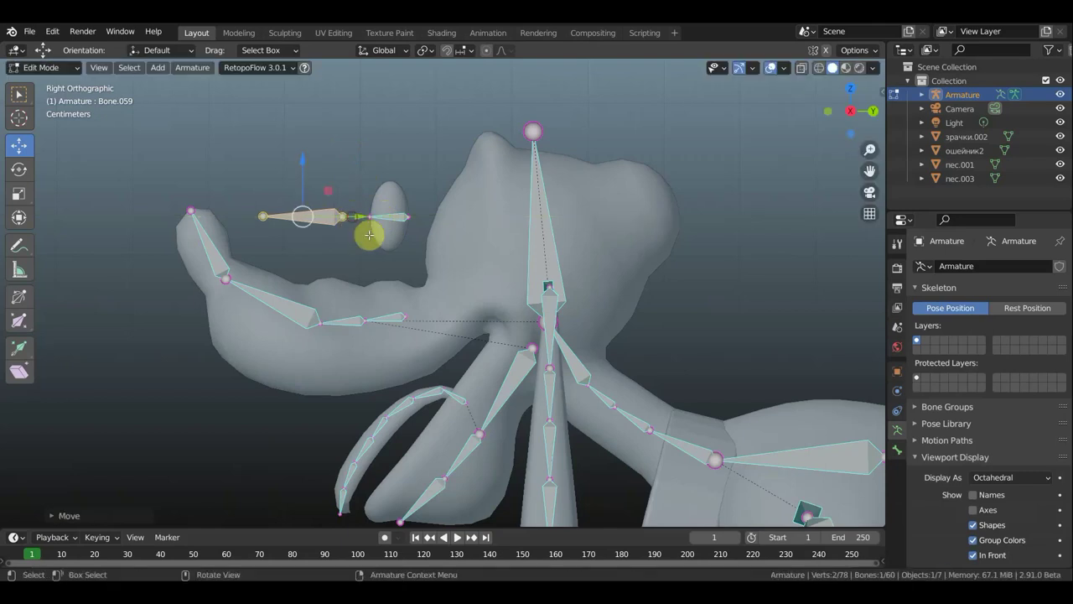
key("s")
left_click(367, 264)
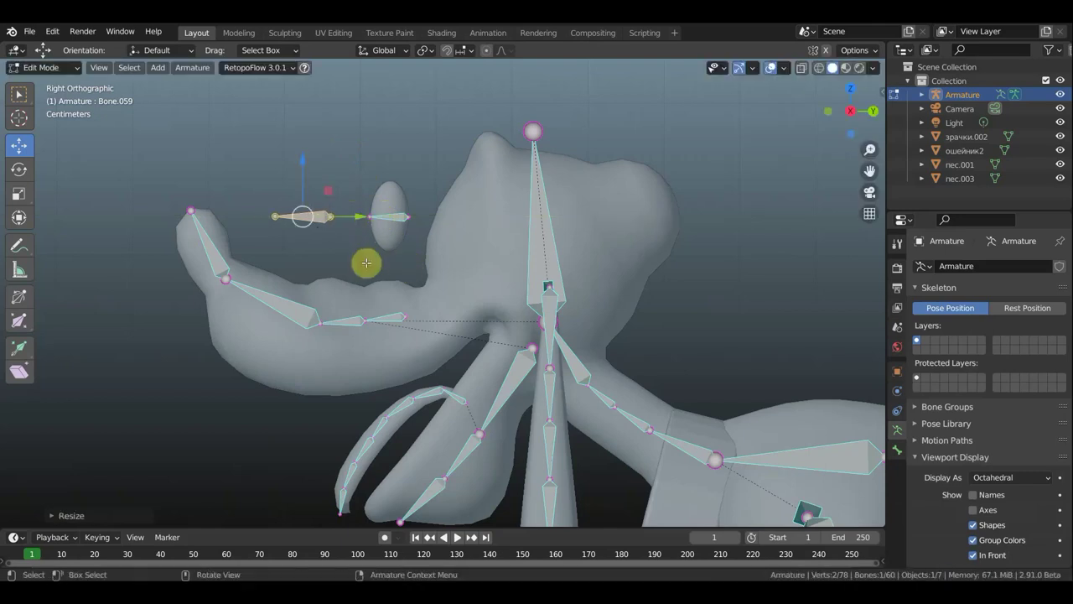
key("KP_7")
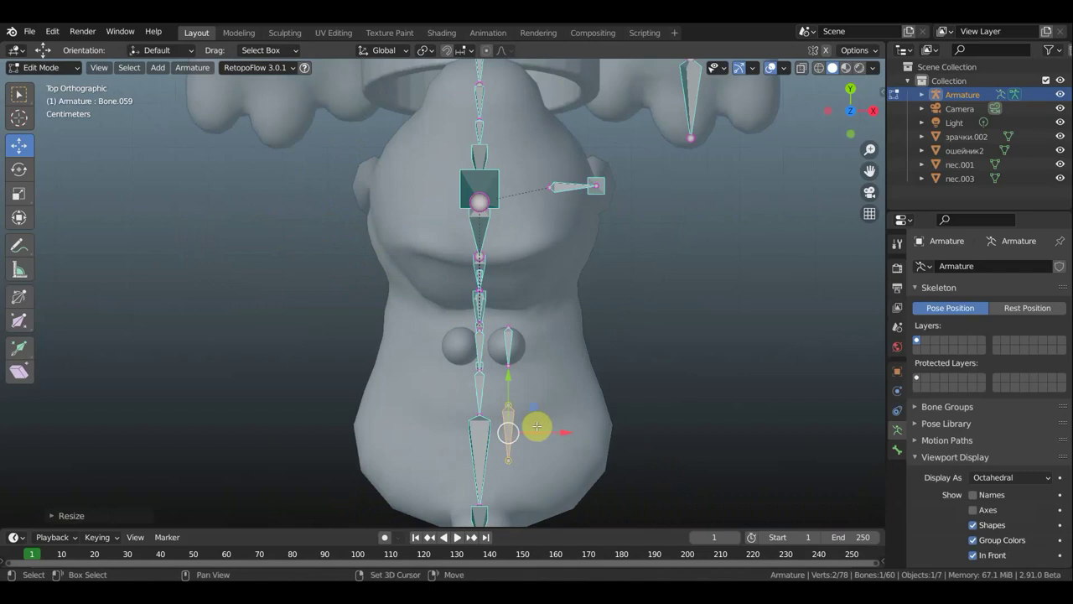
Duplicate the new bone, turn the copy upright, and raise it along Z.
key("shift+d")
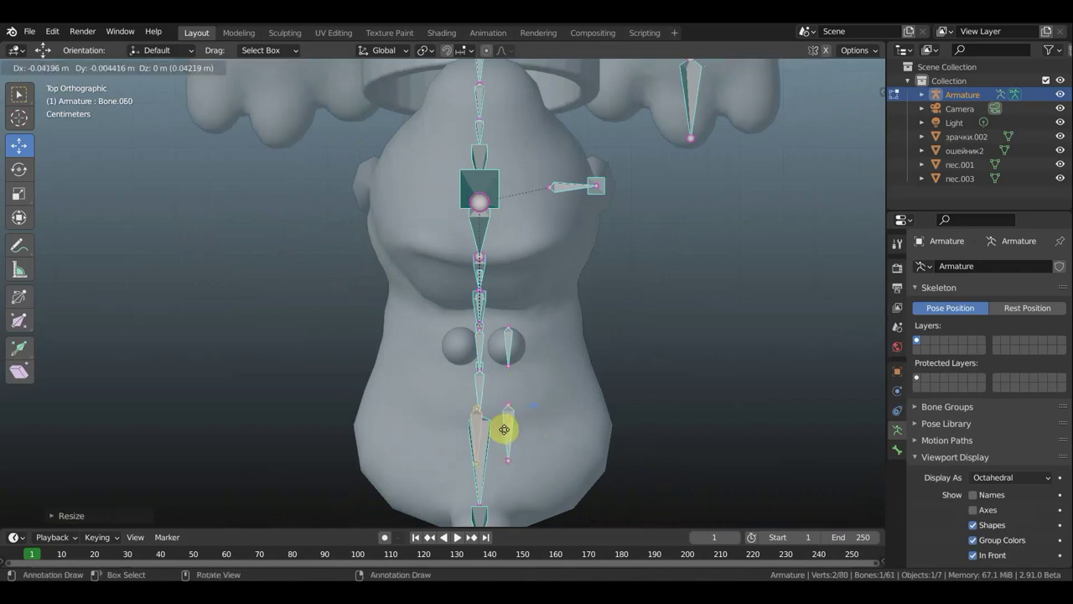
left_click(507, 429)
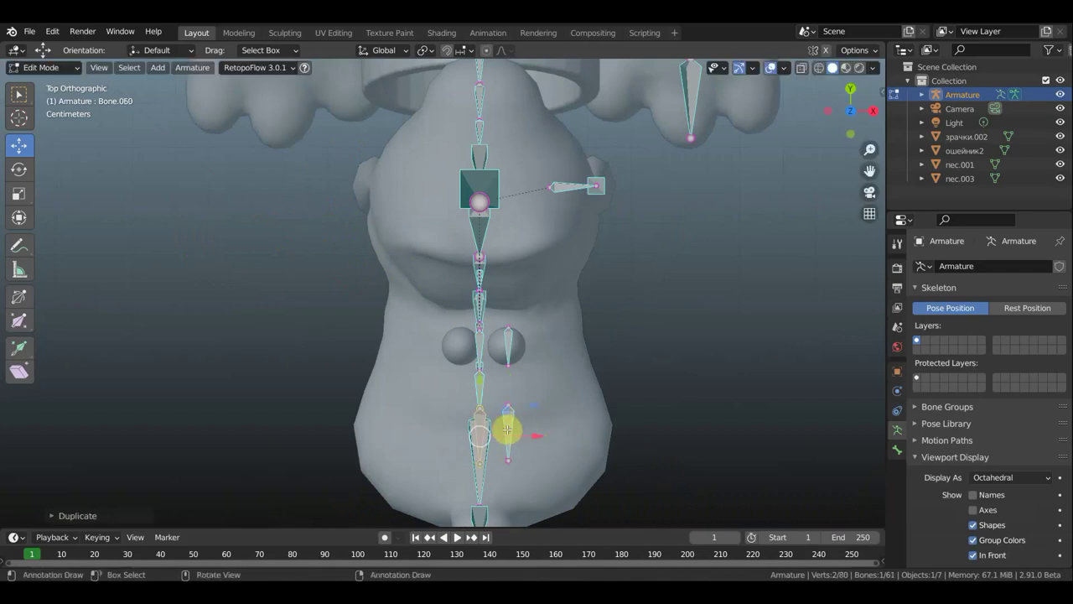
key("KP_3")
key("r")
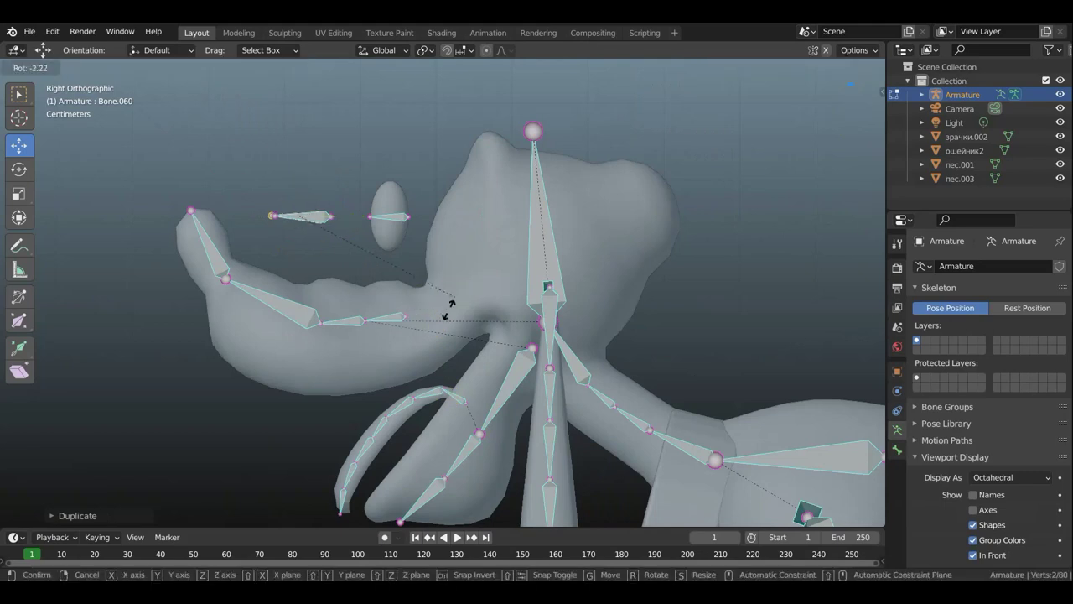
left_click(243, 353)
key("g")
key("z")
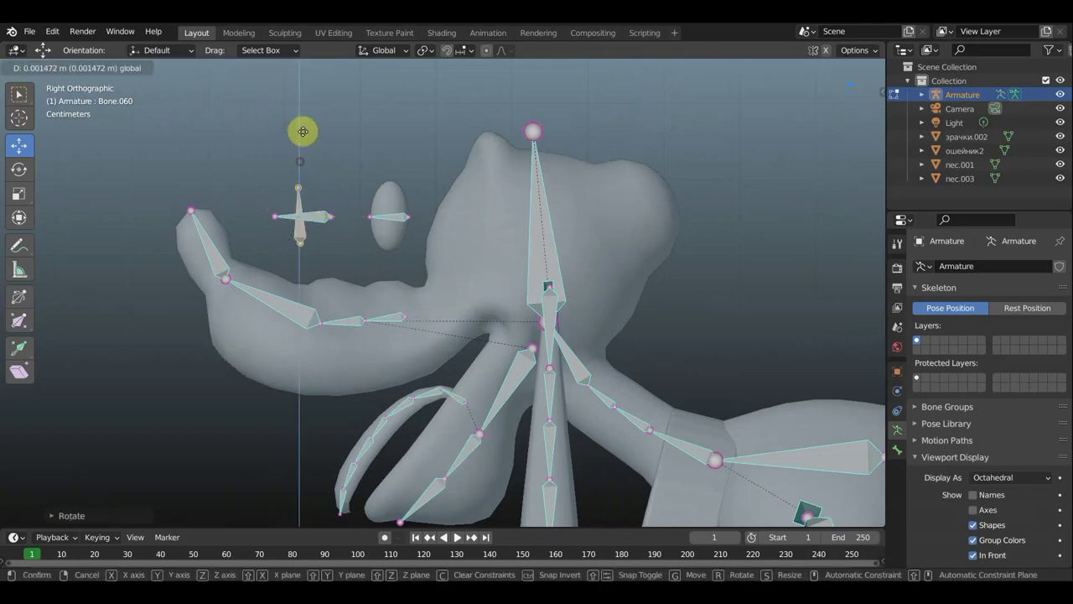
left_click(301, 103)
mouse_move(318, 138)
middle_mouse_down()
mouse_move(453, 264)
mouse_move(487, 227)
mouse_move(412, 240)
mouse_move(377, 221)
mouse_move(358, 187)
middle_mouse_up()
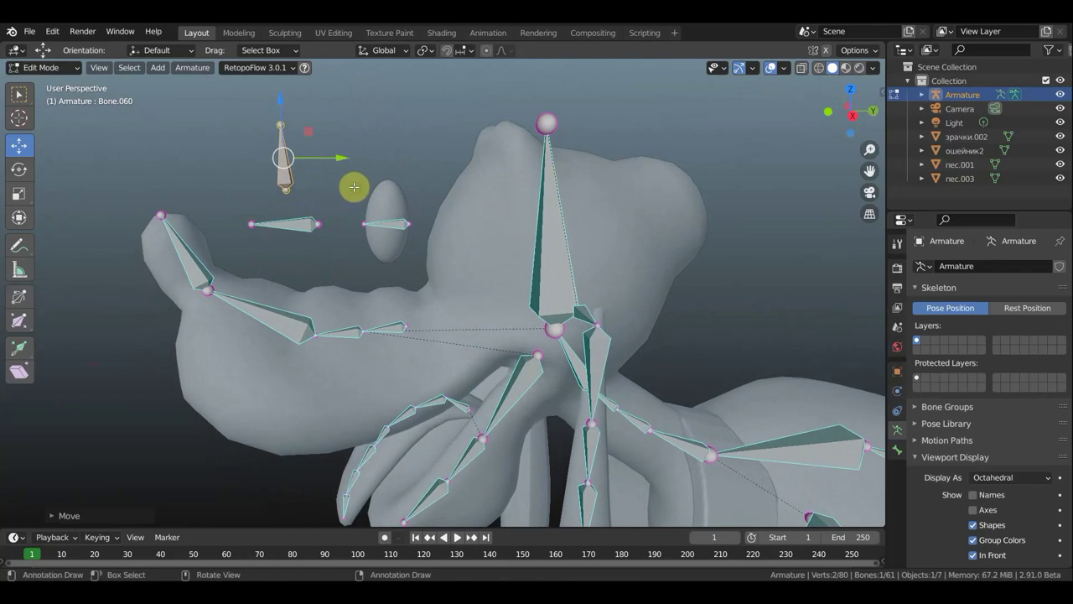
mouse_move(427, 213)
middle_mouse_down()
mouse_move(427, 235)
mouse_move(390, 221)
mouse_move(433, 294)
mouse_move(430, 266)
mouse_move(298, 257)
mouse_move(372, 244)
mouse_move(291, 220)
middle_mouse_up()
Parent the lower small bone to the upper bone with Keep Offset.
left_click(302, 260)
left_click(302, 178, "shift")
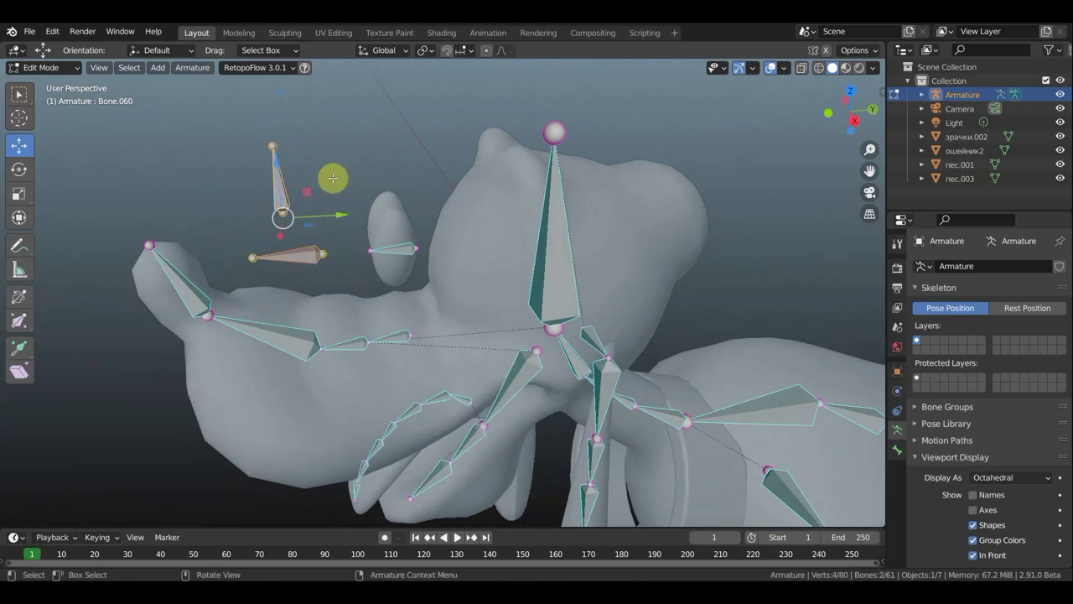
key("ctrl+p")
left_click(335, 178)
Parent the upper bone and eye bone Bone.058 to the tall head bone, keeping offset.
left_click(280, 183)
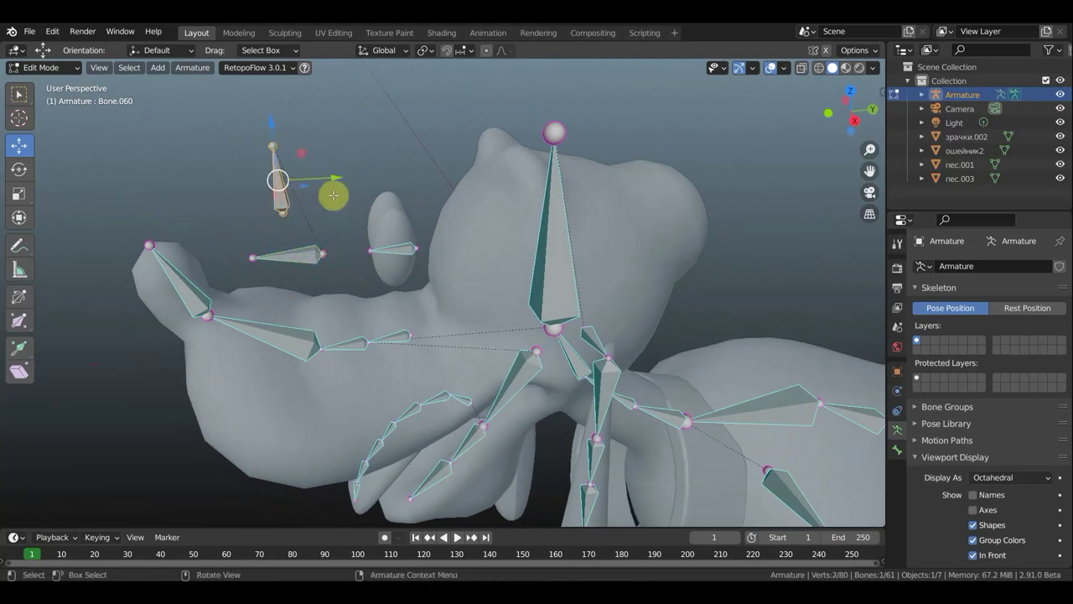
left_click(551, 229, "shift")
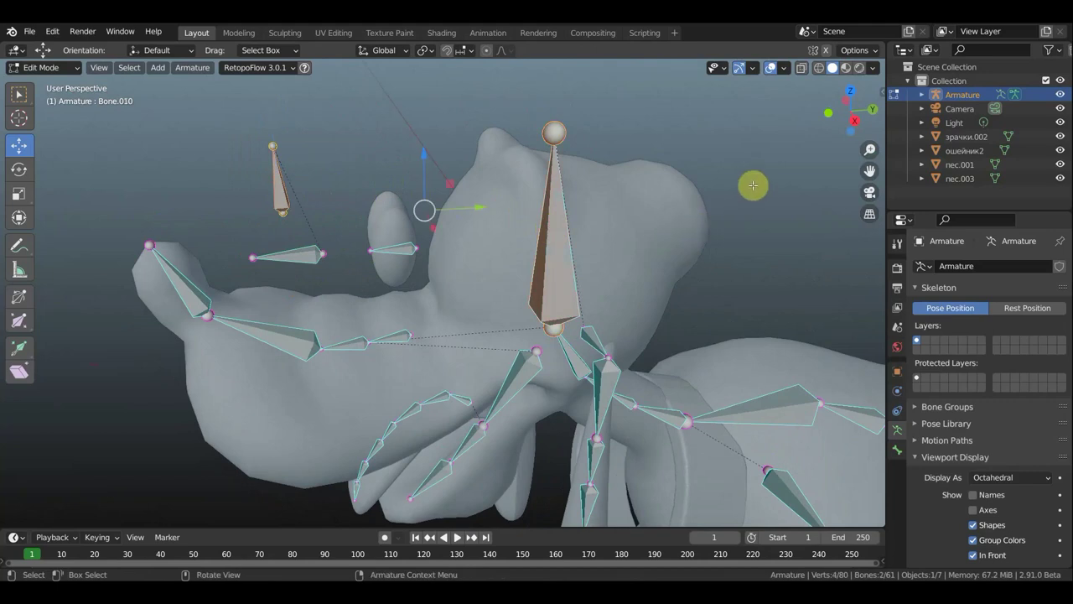
key("ctrl+p")
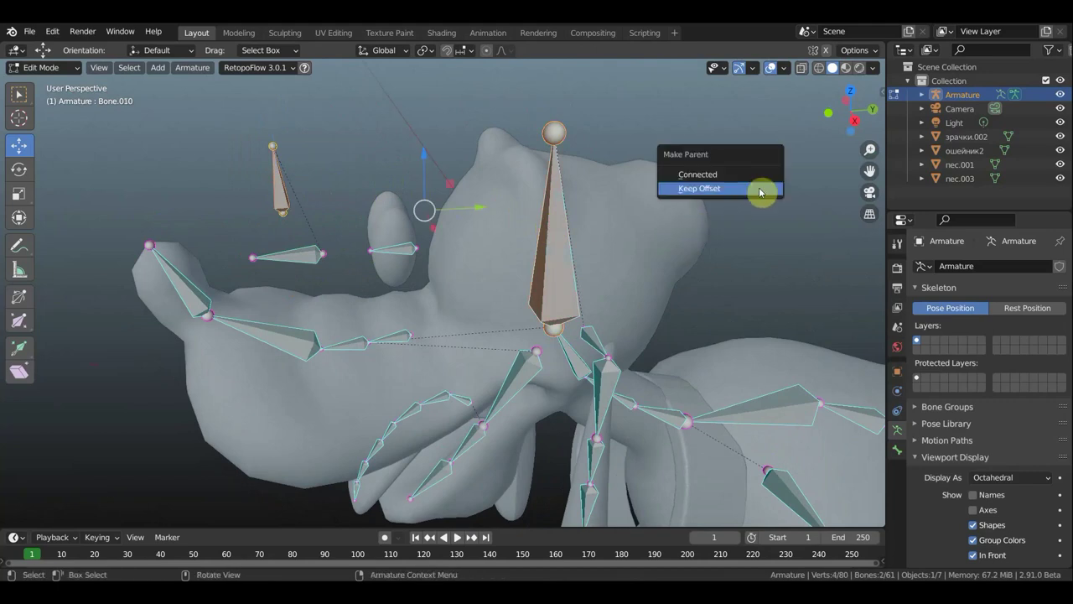
left_click(761, 189)
left_click(404, 250)
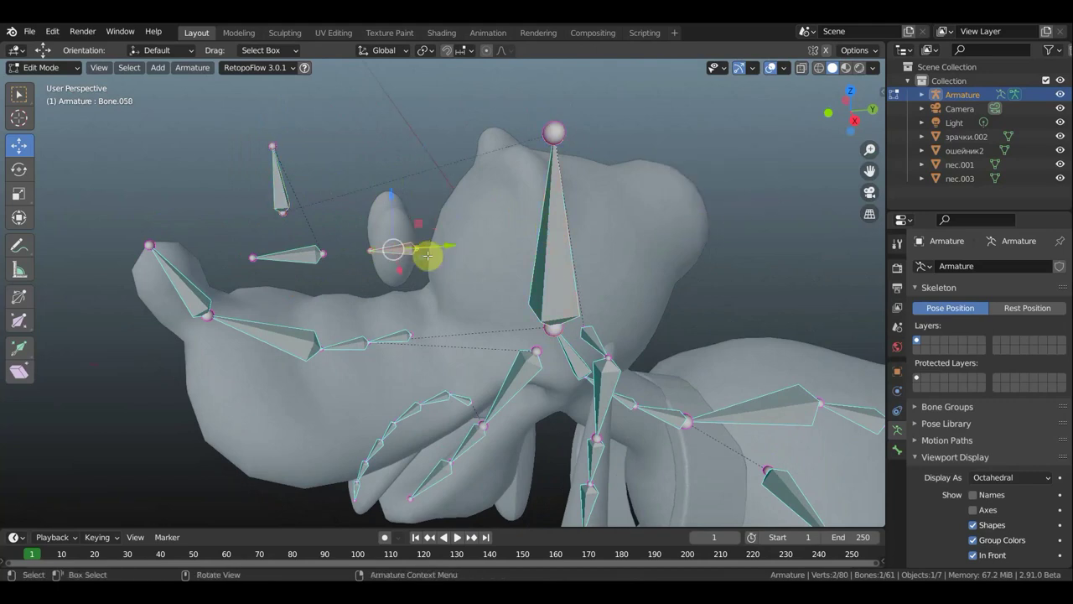
left_click(551, 243, "shift")
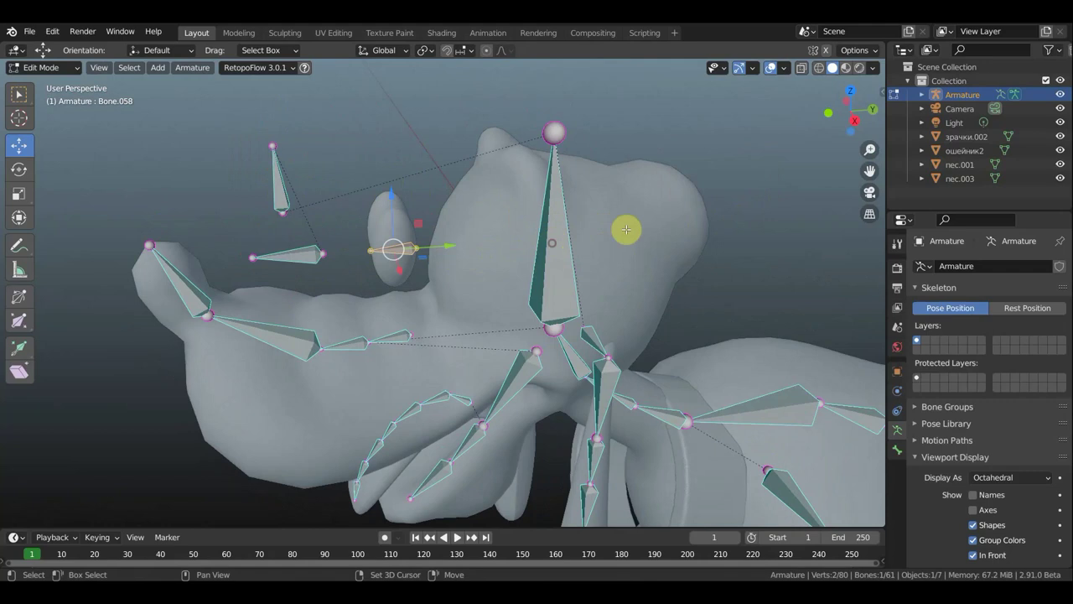
key("ctrl+p")
left_click(705, 161)
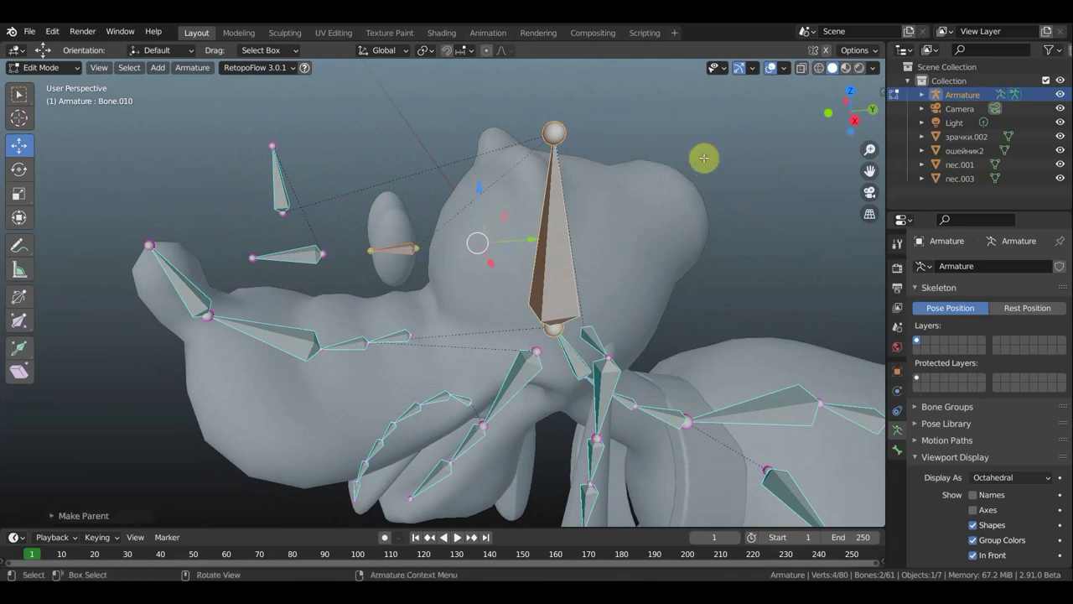
Box-select the leg bones on one side in front view.
key("KP_1")
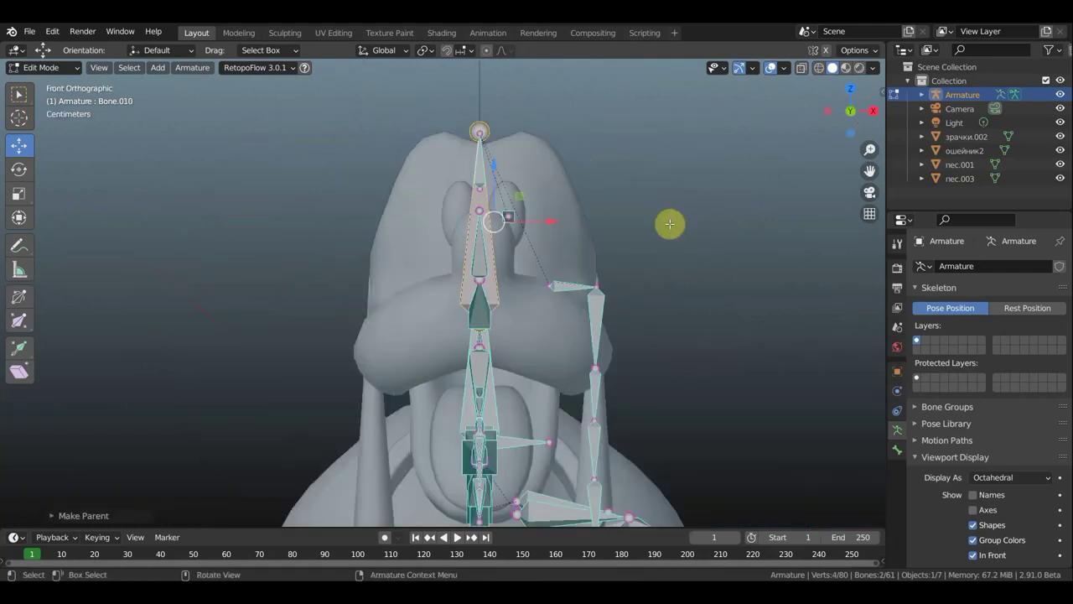
scroll(663, 239, "down", 2)
scroll(634, 302, "down", 2)
scroll(579, 395, "down", 2)
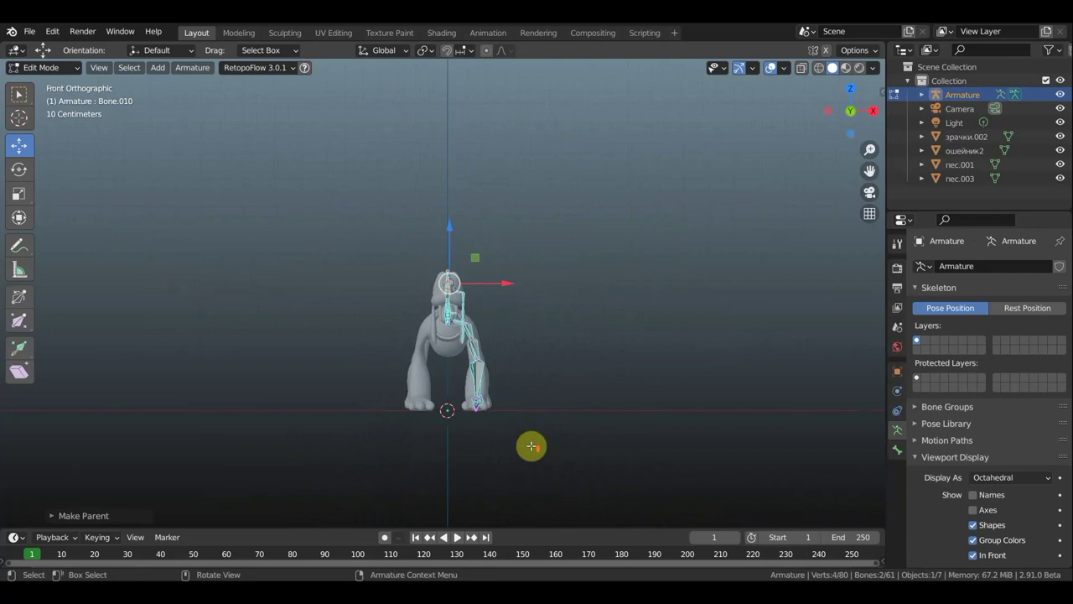
scroll(537, 453, "up", 2)
key("b")
left_click_drag(550, 492, 462, 264)
scroll(479, 292, "up", 2)
middle_click_drag(472, 293, 402, 369)
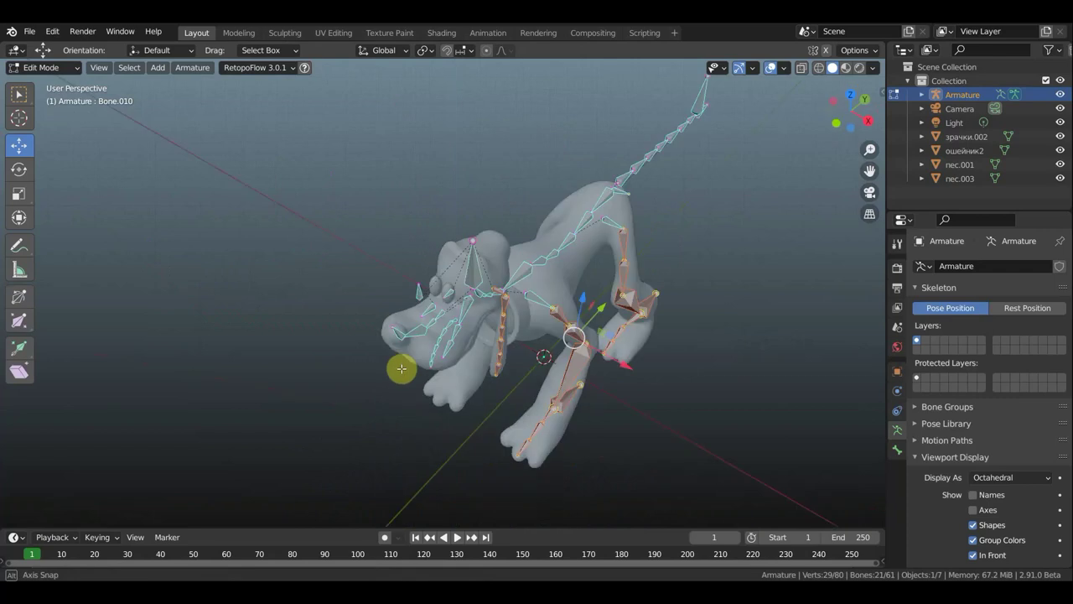
scroll(436, 314, "up", 2)
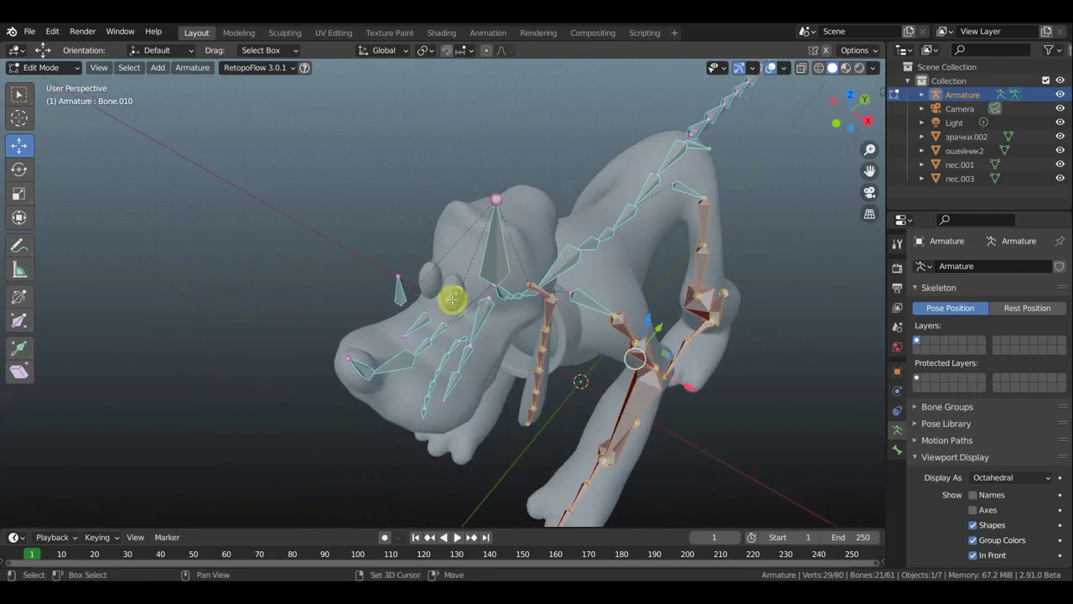
Shift-add the remaining front and hind leg bones to the selection.
left_click(468, 340, "shift")
mouse_move(479, 334)
middle_mouse_down()
mouse_move(451, 309)
mouse_move(470, 319)
middle_mouse_up()
left_click(768, 333, "shift")
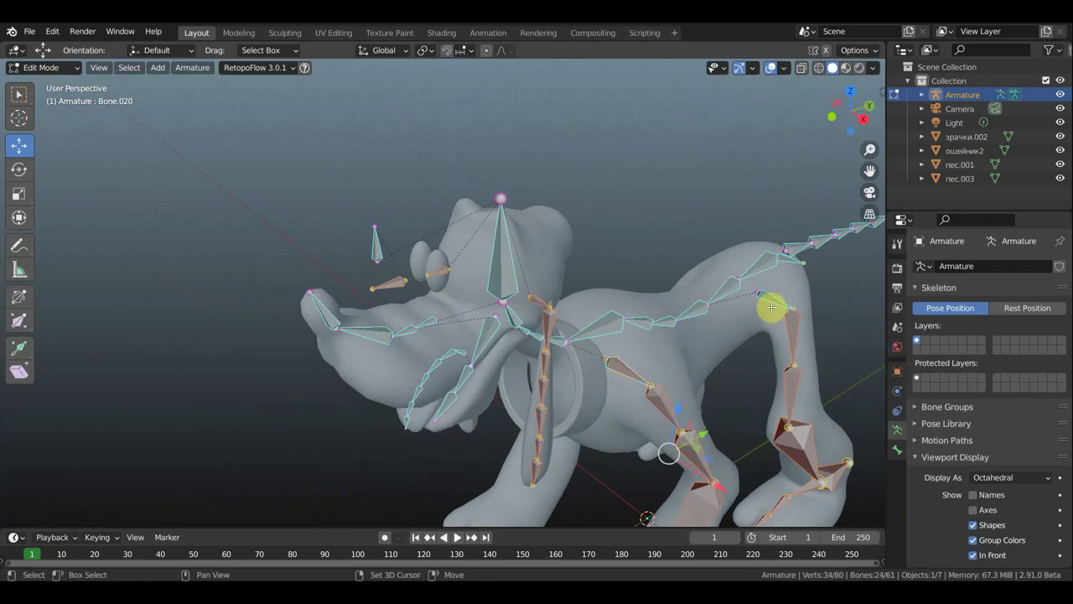
mouse_move(791, 319)
middle_mouse_down()
mouse_move(778, 365)
mouse_move(646, 375)
mouse_move(652, 421)
middle_mouse_up()
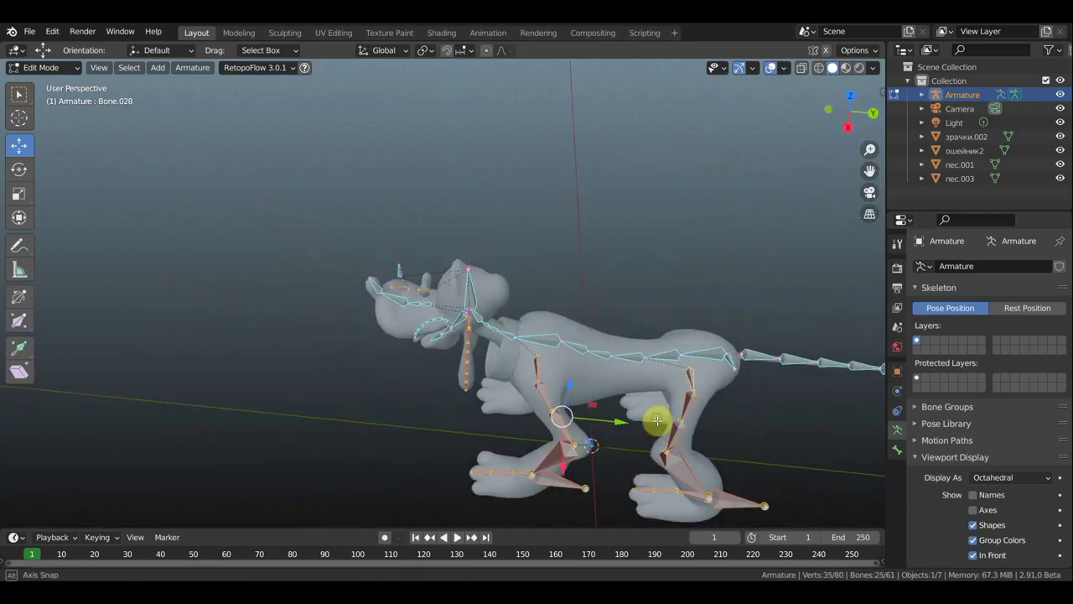
left_click(734, 373, "shift")
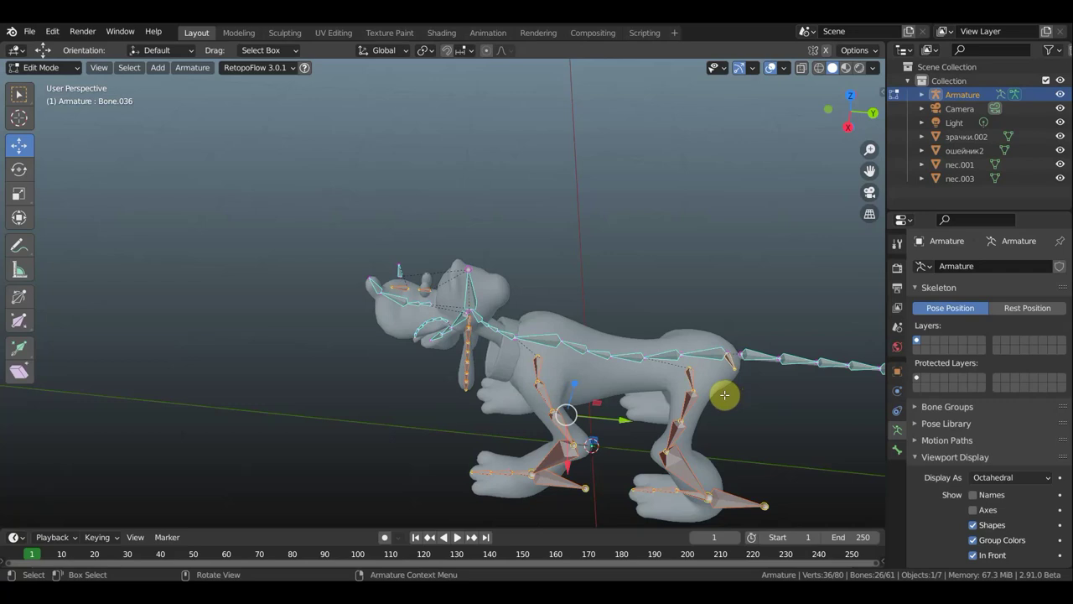
key("KP_1")
Duplicate the selected leg bones in place and mirror them across X Global.
scroll(724, 395, "down", 2)
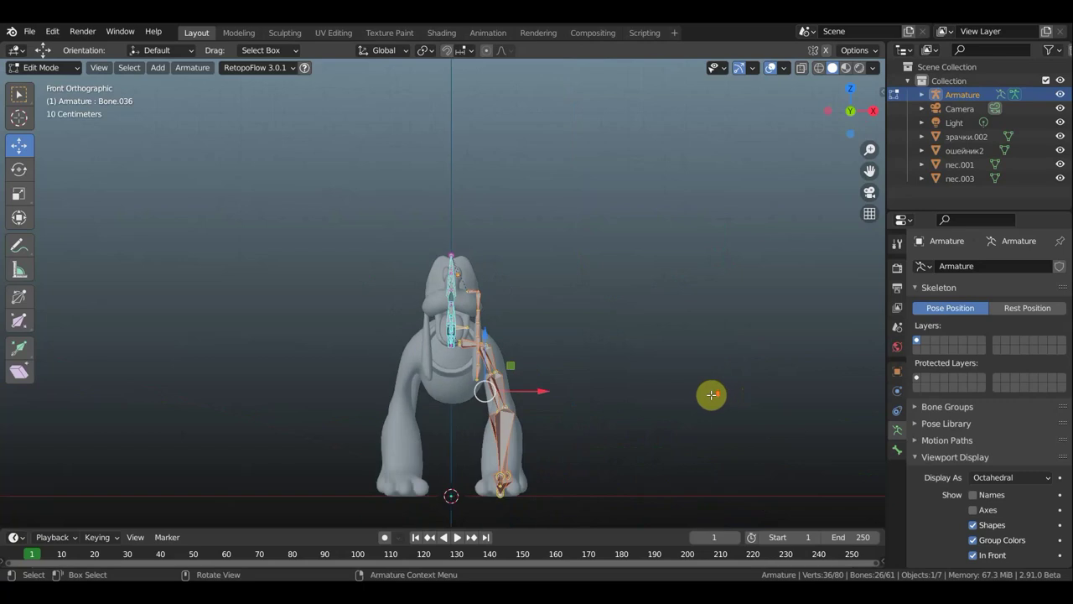
key("shift+d")
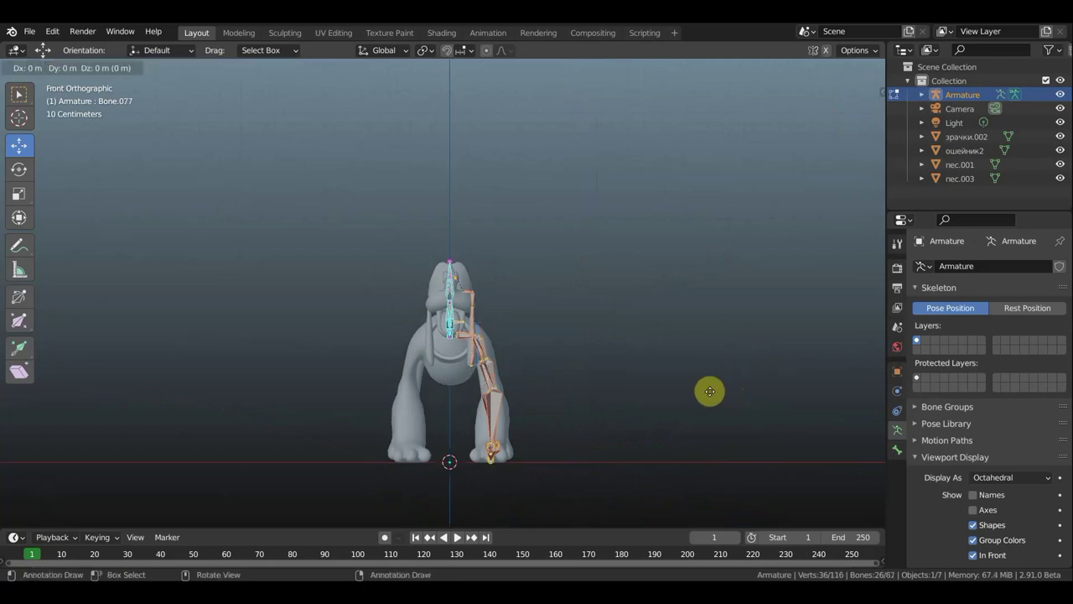
right_click(710, 392)
right_click(710, 391)
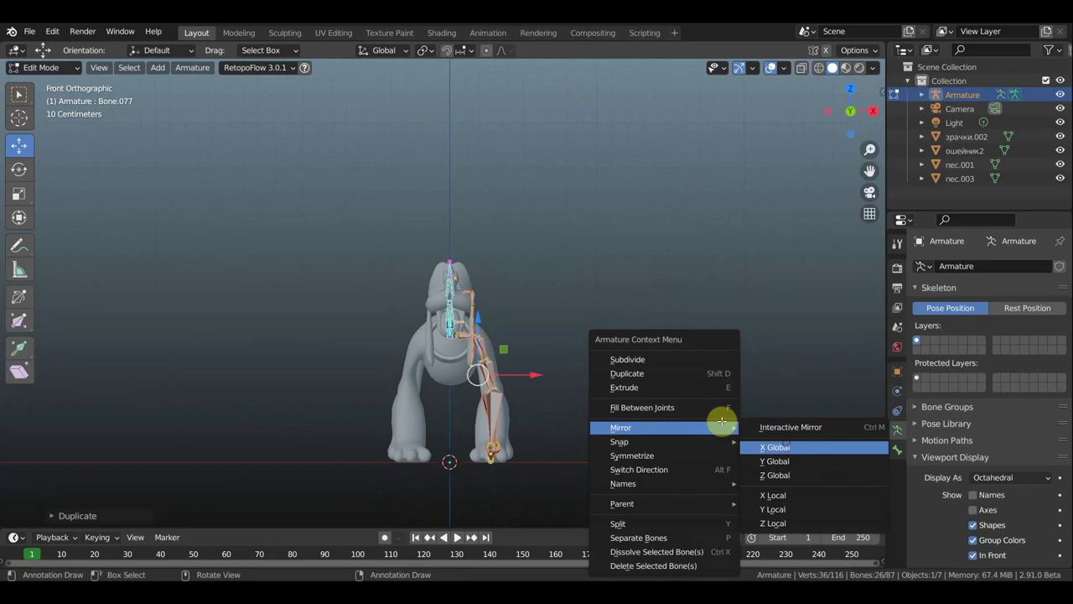
left_click(780, 448)
Slide the mirrored leg copies along X onto the dog's other legs.
mouse_move(516, 377)
left_mouse_down()
mouse_move(467, 386)
mouse_move(477, 388)
left_mouse_up()
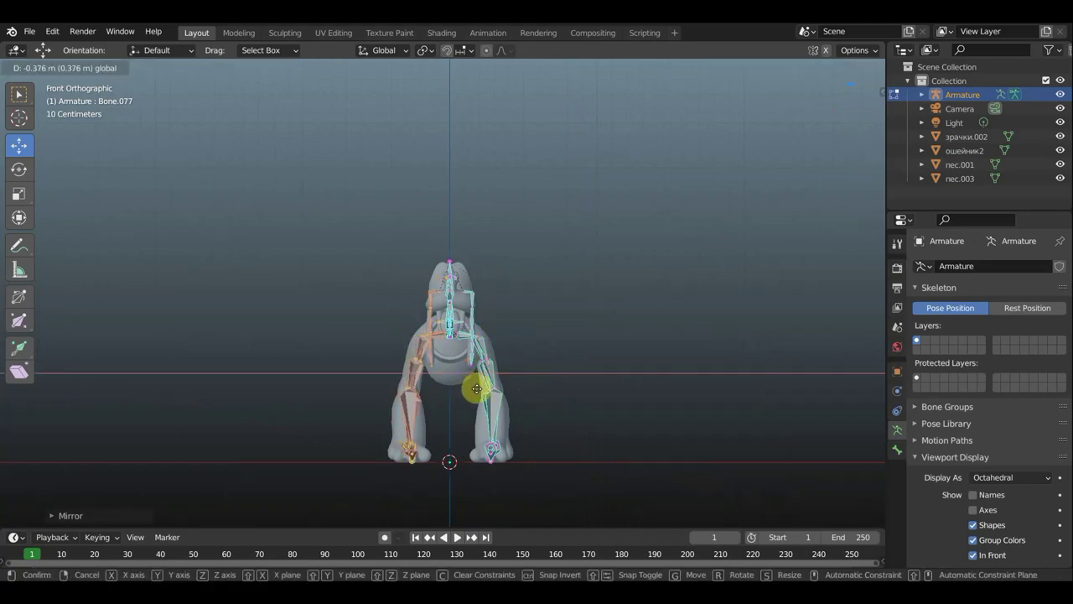
left_click(476, 389)
scroll(529, 334, "up", 2)
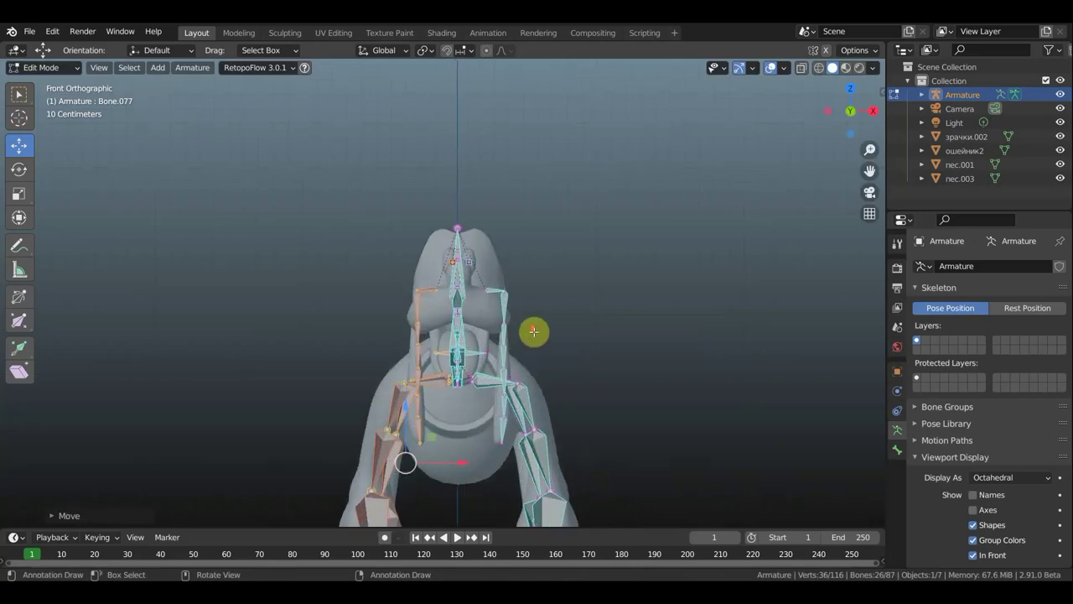
mouse_move(535, 333)
middle_mouse_down()
mouse_move(485, 367)
mouse_move(450, 364)
mouse_move(506, 349)
middle_mouse_up()
mouse_move(611, 295)
middle_mouse_down()
mouse_move(518, 266)
mouse_move(525, 262)
mouse_move(546, 271)
mouse_move(558, 319)
mouse_move(494, 311)
mouse_move(390, 264)
middle_mouse_up()
scroll(403, 260, "up", 1)
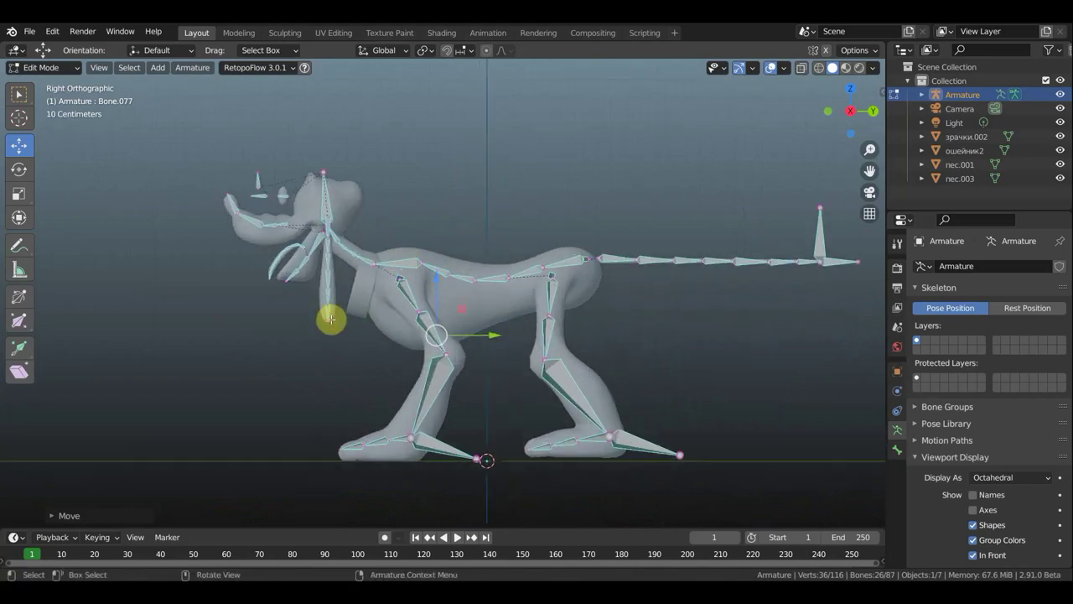
Extrude Bone.087 from the neck joint, pulling it about 0.3 m down toward the chest.
left_click(327, 312)
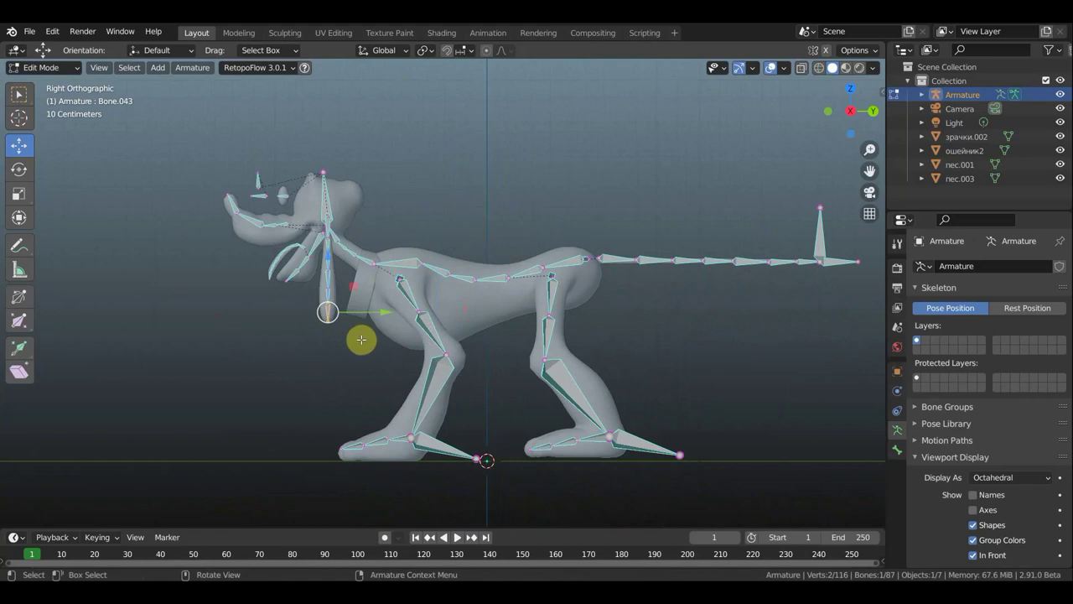
left_click(374, 264)
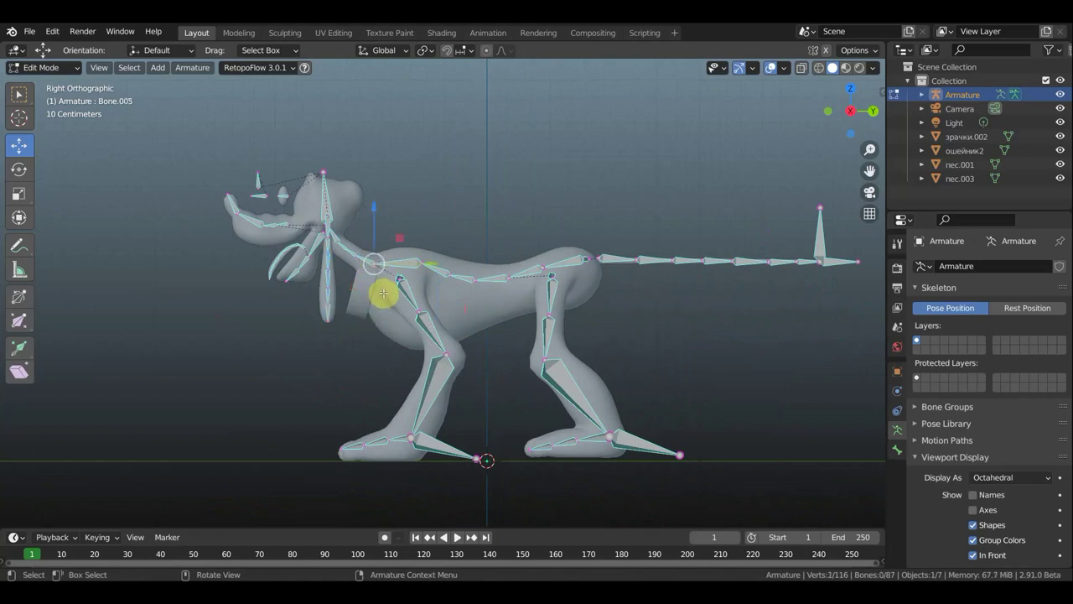
key("e")
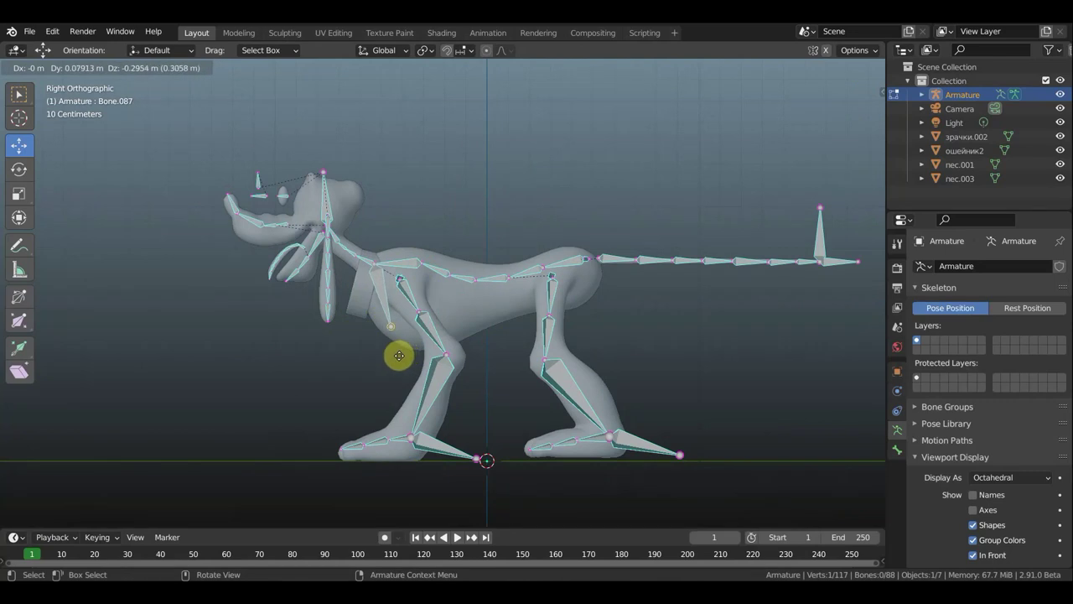
left_click(400, 356)
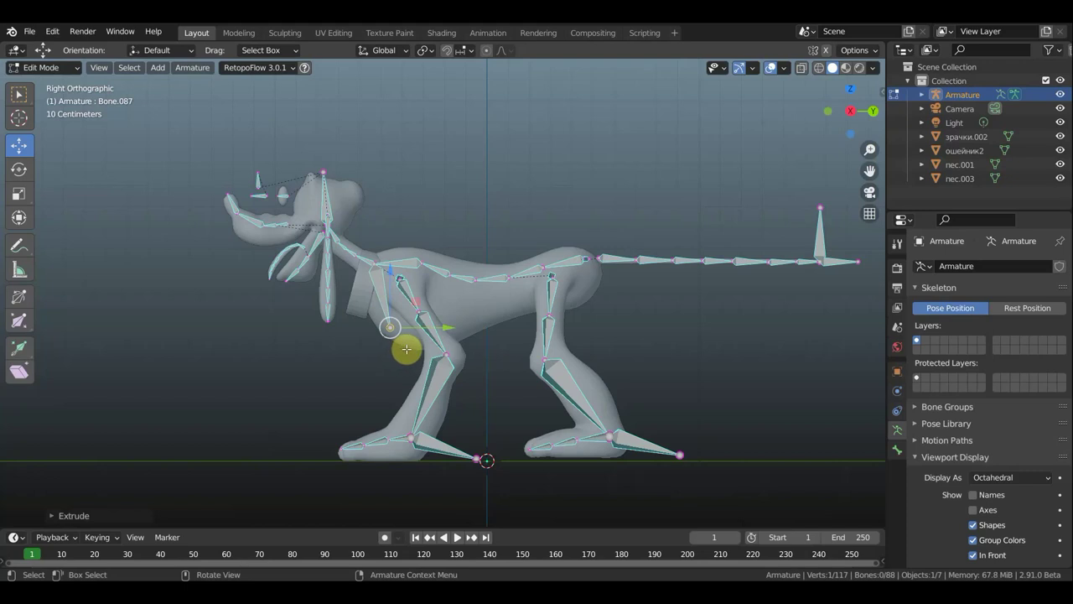
left_click(379, 299)
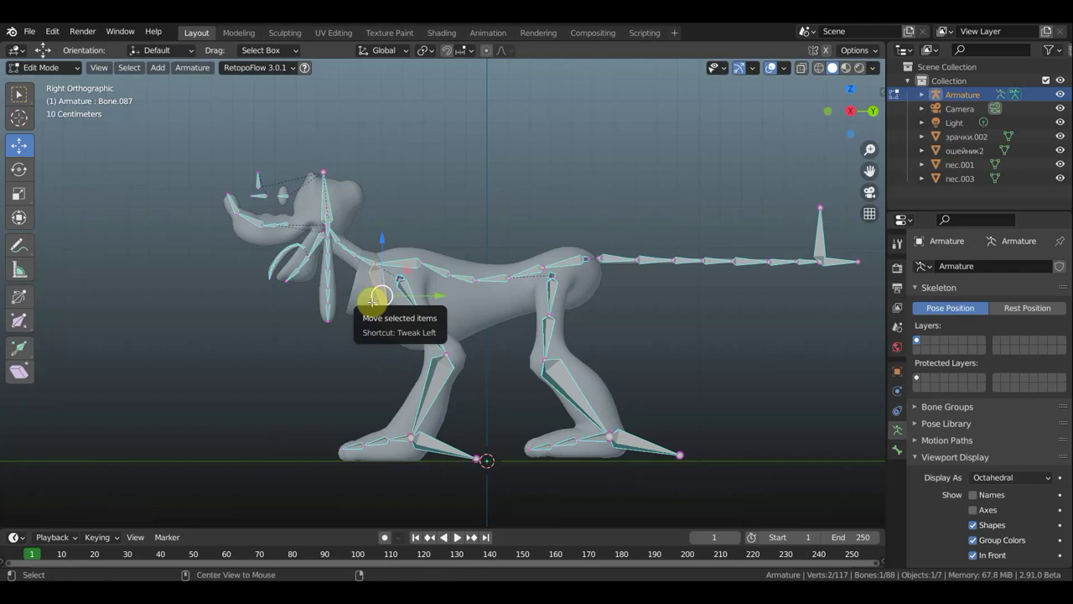
Clear the chest bone's parent, then shrink, tilt and settle it inside the chest.
key("alt+p")
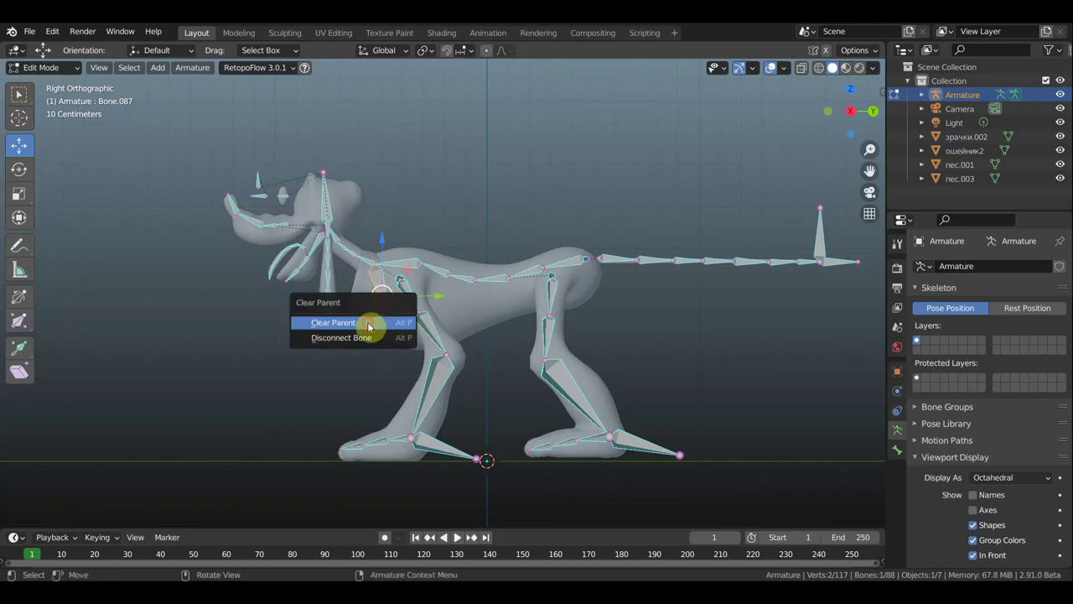
left_click(372, 324)
key("s")
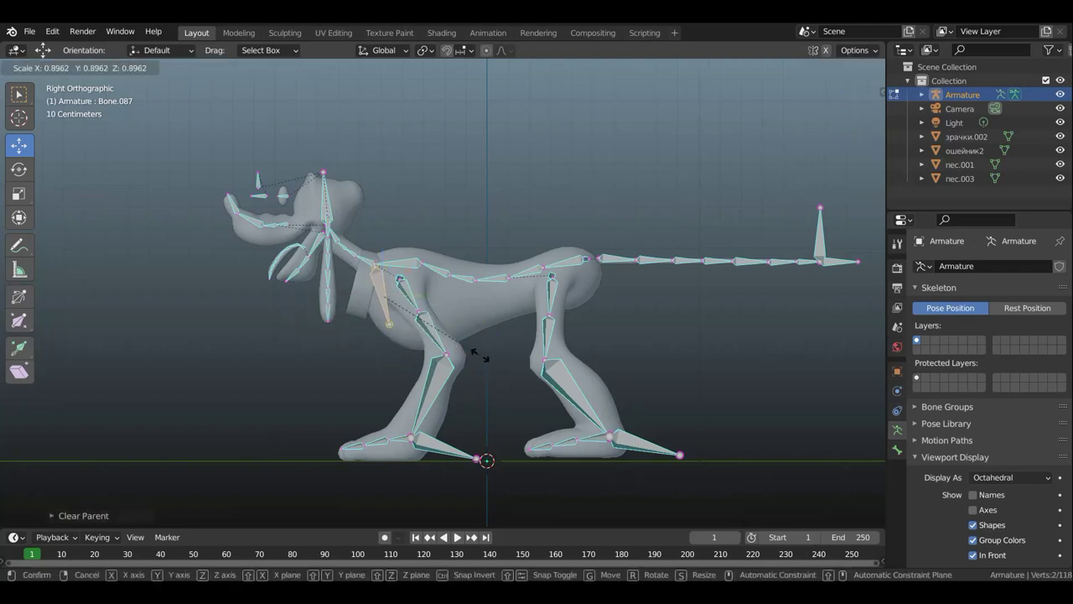
left_click(436, 324)
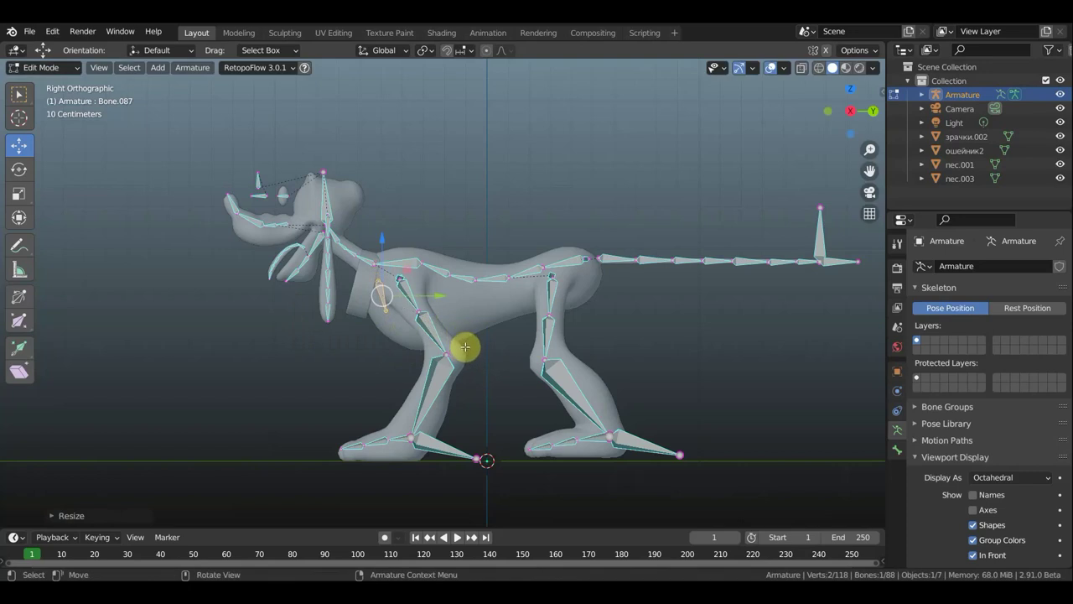
key("g")
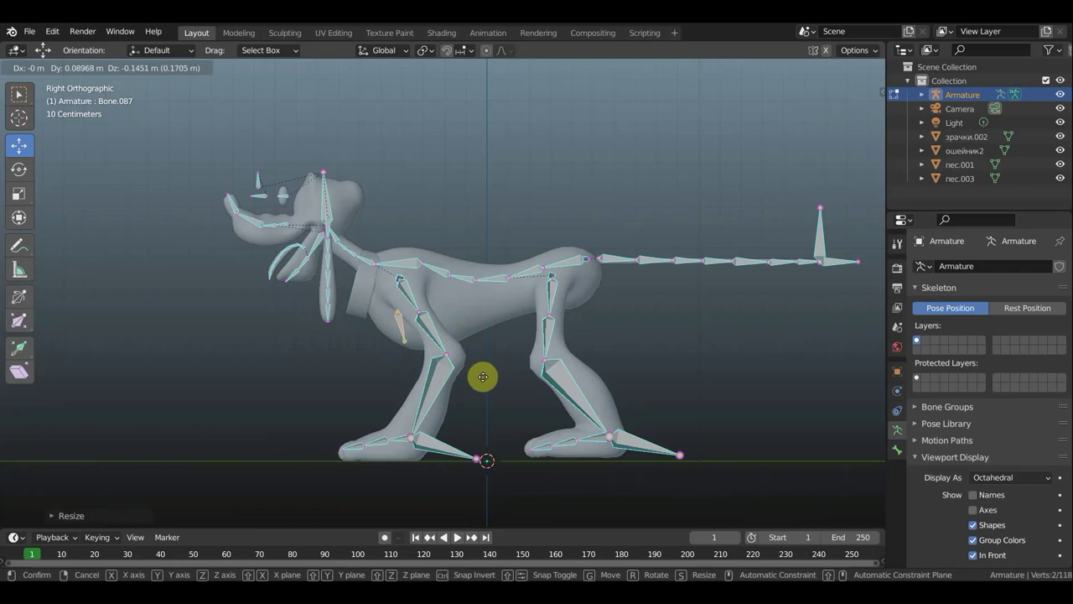
left_click(484, 375)
key("r")
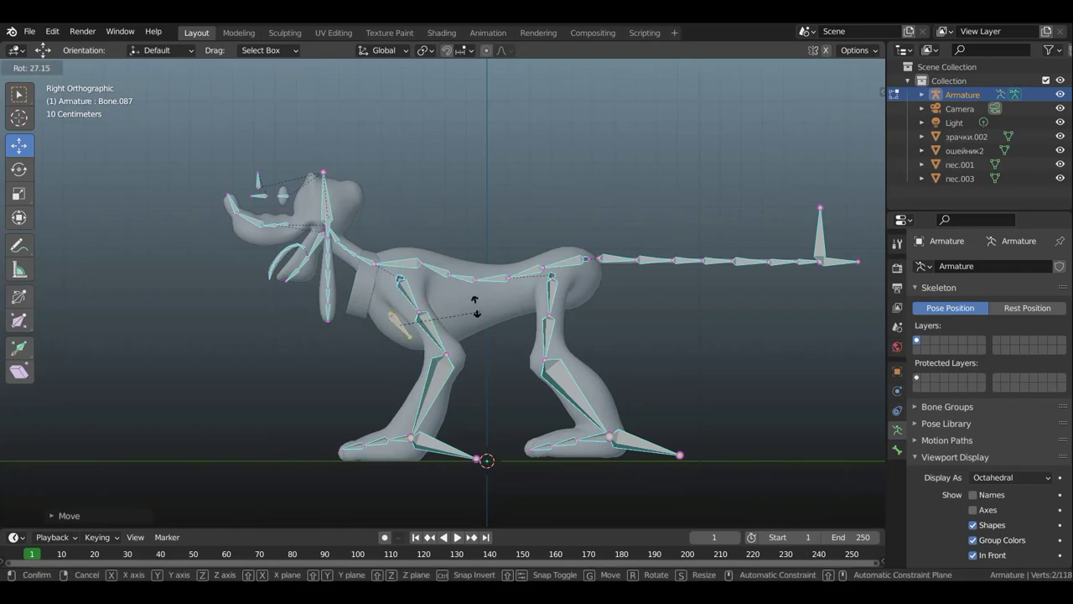
left_click(470, 298)
key("g")
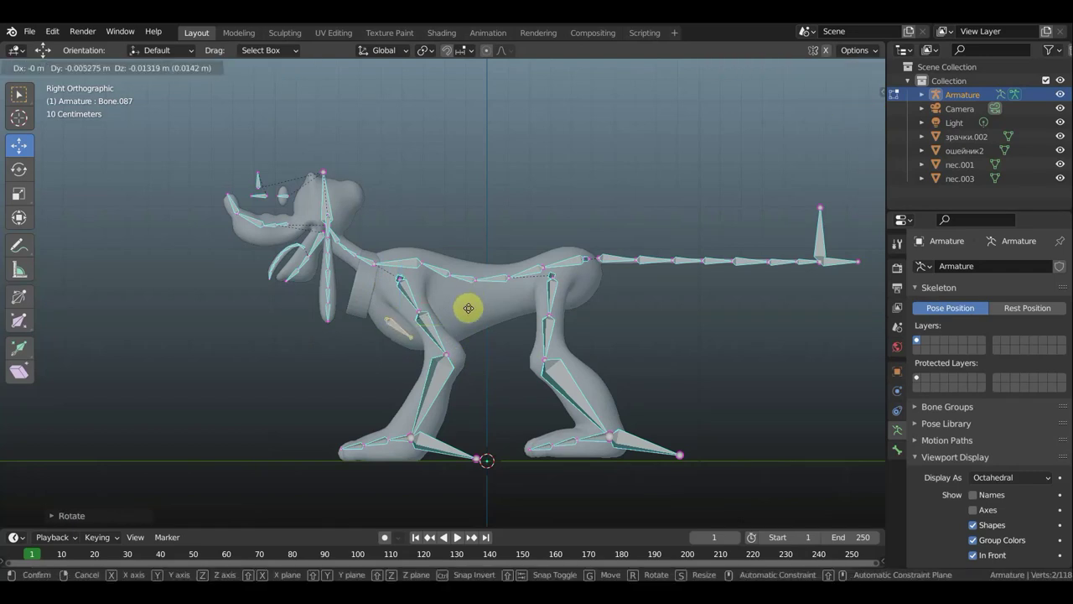
left_click(468, 310)
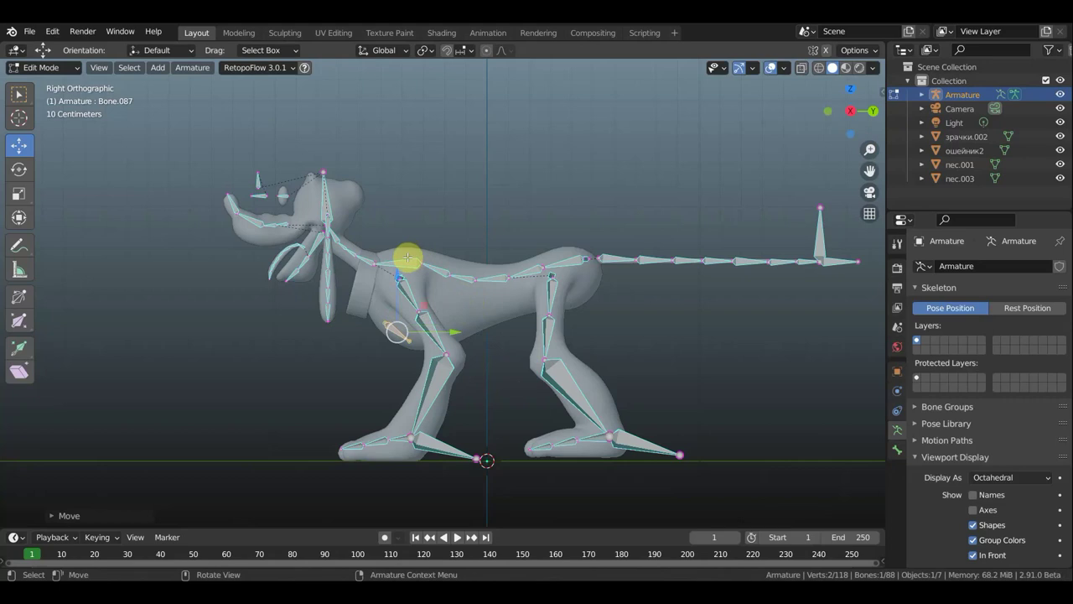
Parent the chest bone to neck bone Bone.005 with Keep Offset.
left_click(408, 258, "shift")
key("ctrl+p")
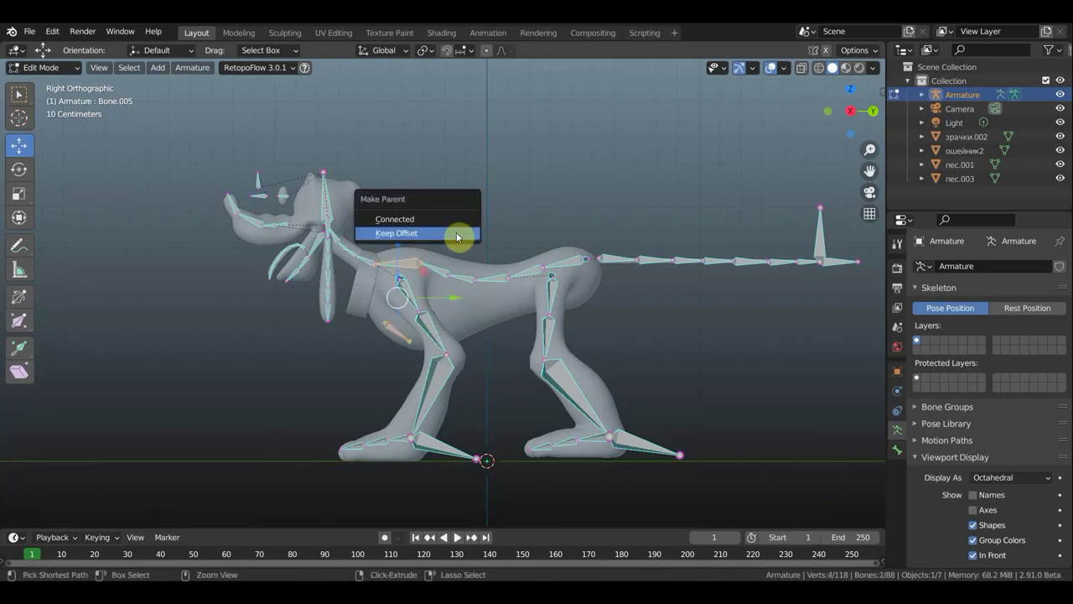
left_click(457, 238)
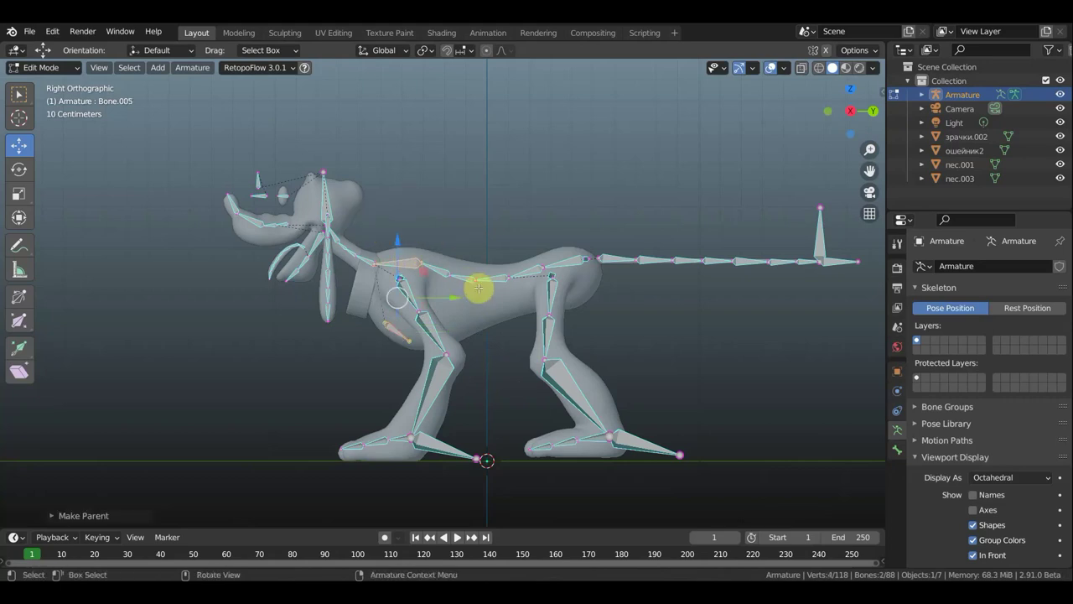
left_click(398, 334)
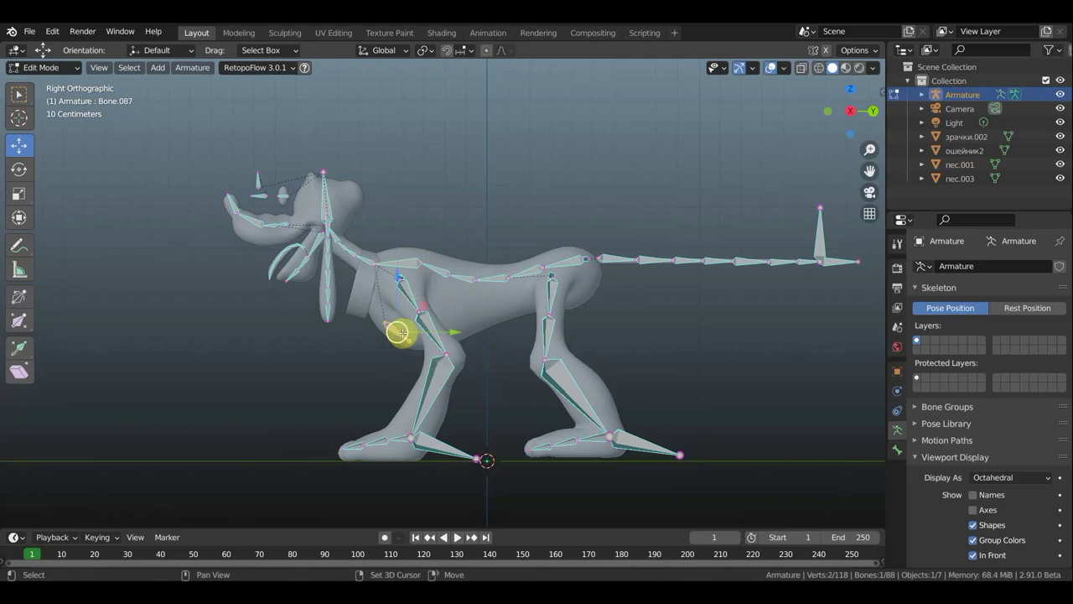
Extrude Bone.088 in the chest, then rotate and lower it into the belly below the spine.
key("e")
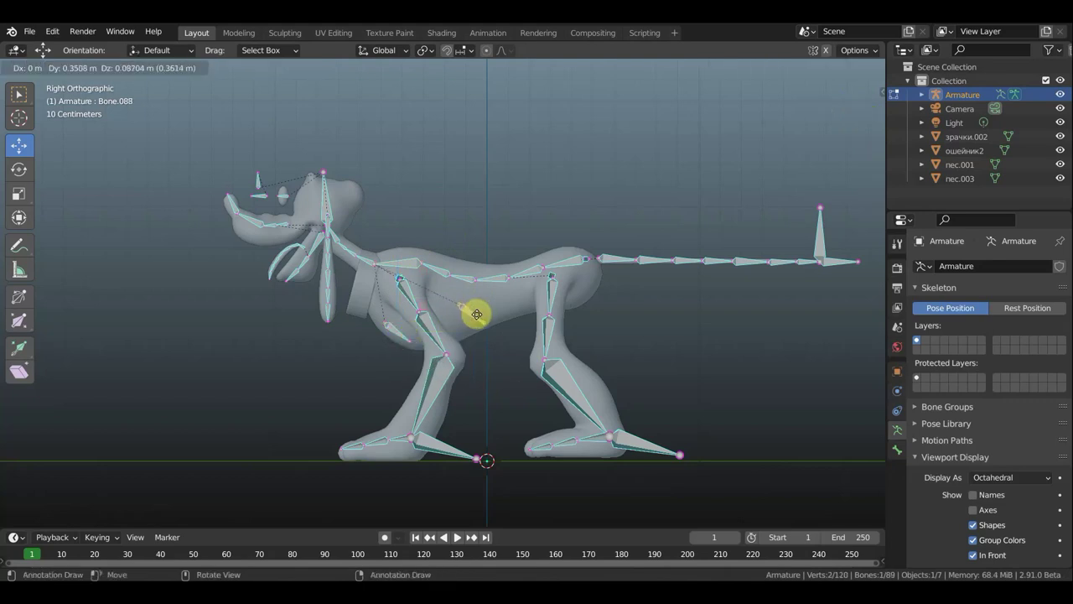
left_click(476, 315)
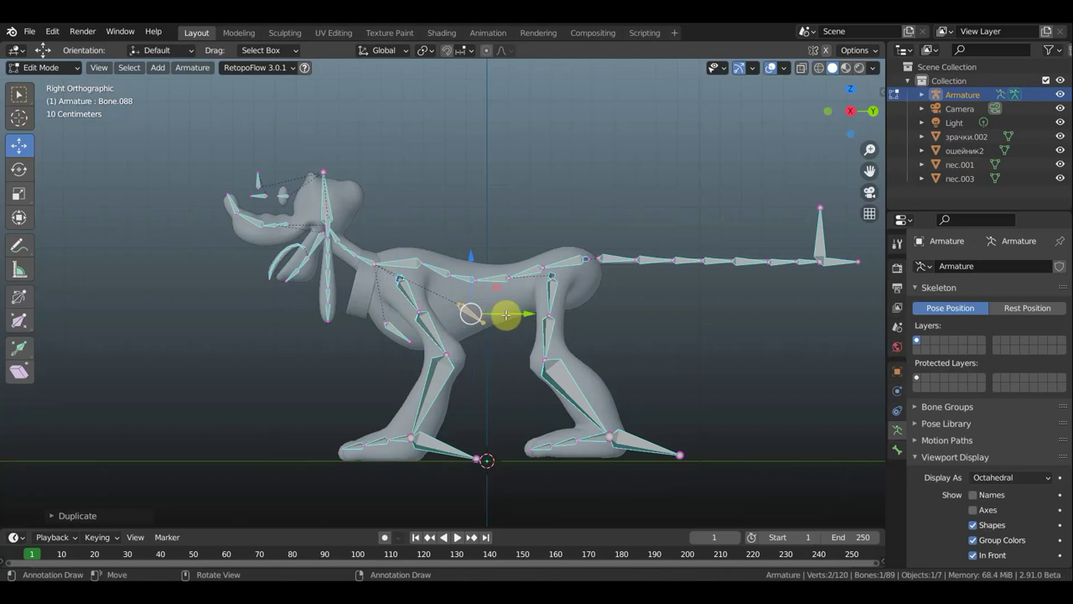
key("r")
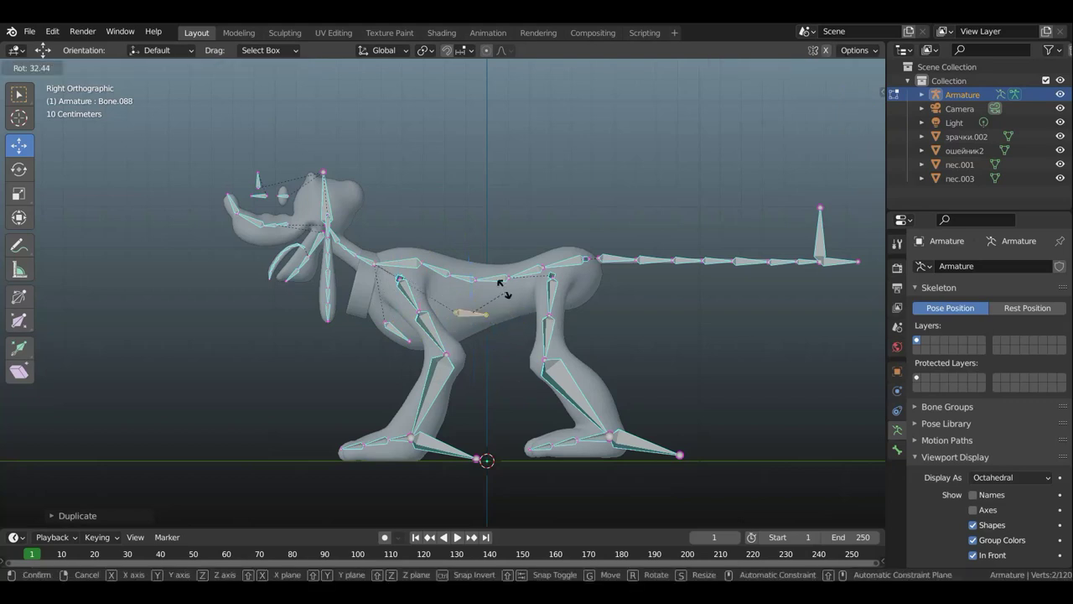
left_click(490, 281)
key("g")
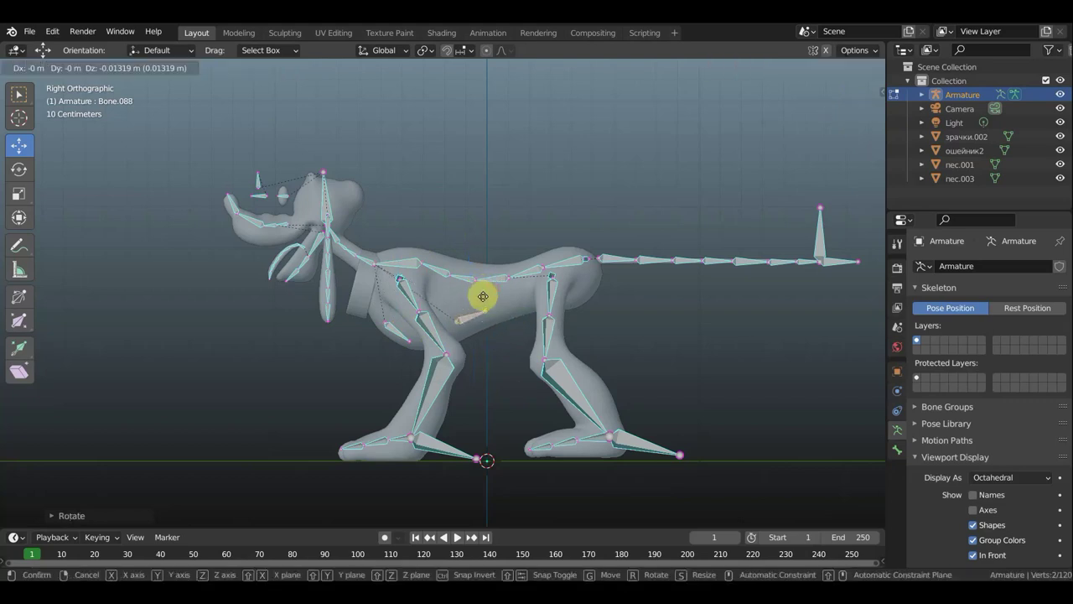
left_click(485, 298)
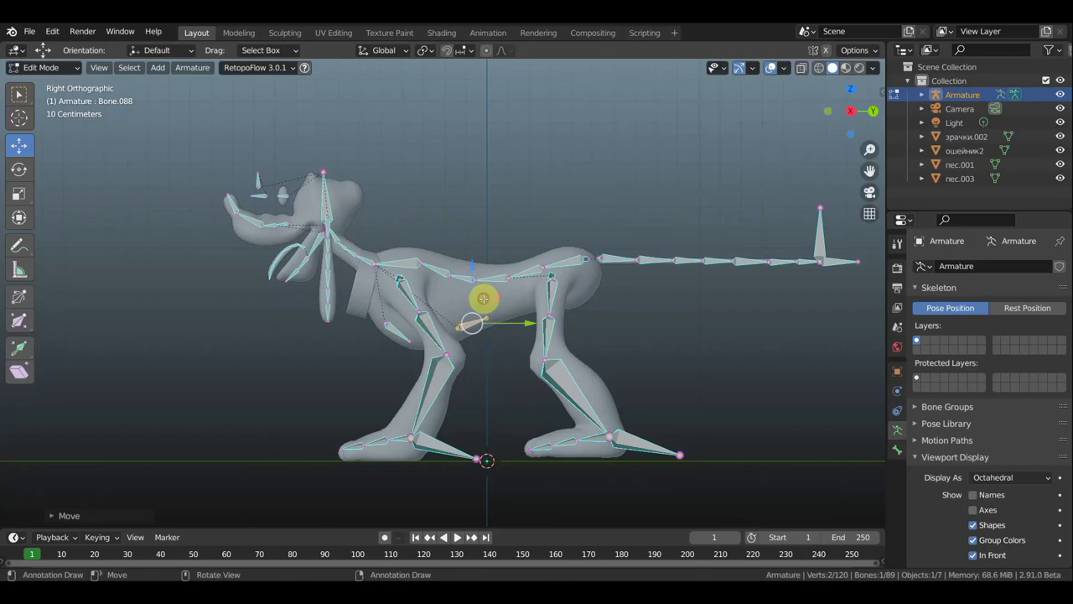
key("r")
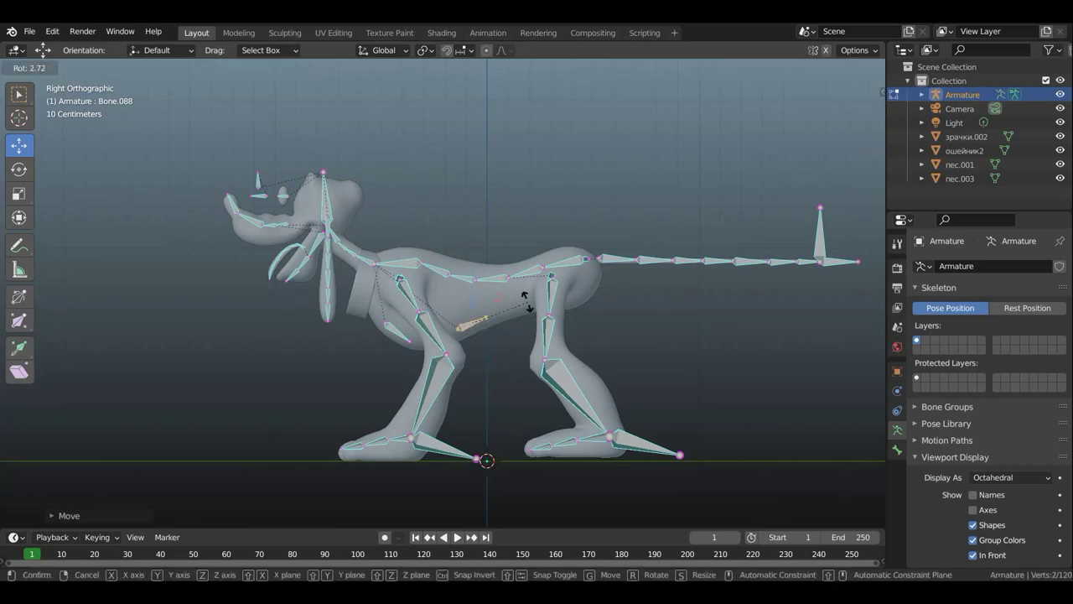
left_click(525, 300)
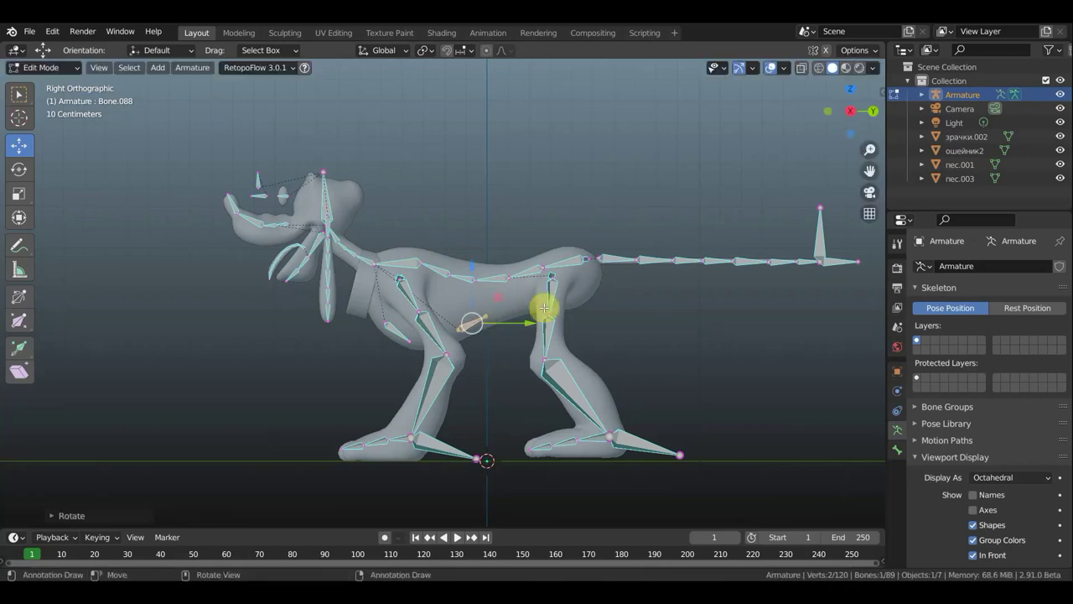
mouse_move(621, 301)
middle_mouse_down()
mouse_move(576, 307)
mouse_move(582, 288)
mouse_move(522, 283)
mouse_move(491, 304)
mouse_move(529, 330)
mouse_move(540, 378)
mouse_move(582, 416)
middle_mouse_up()
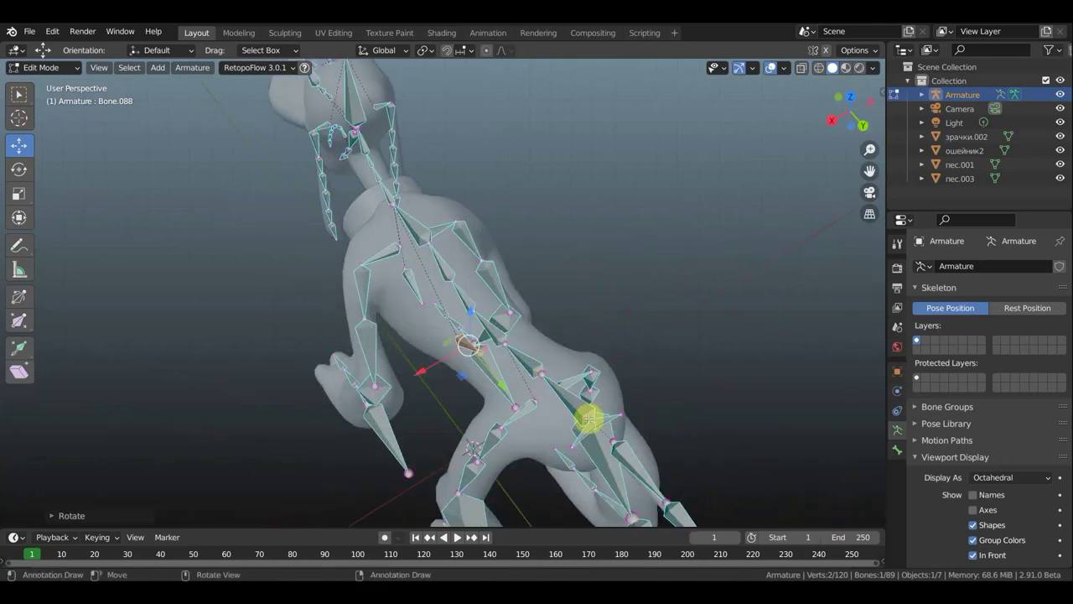
left_click(594, 427)
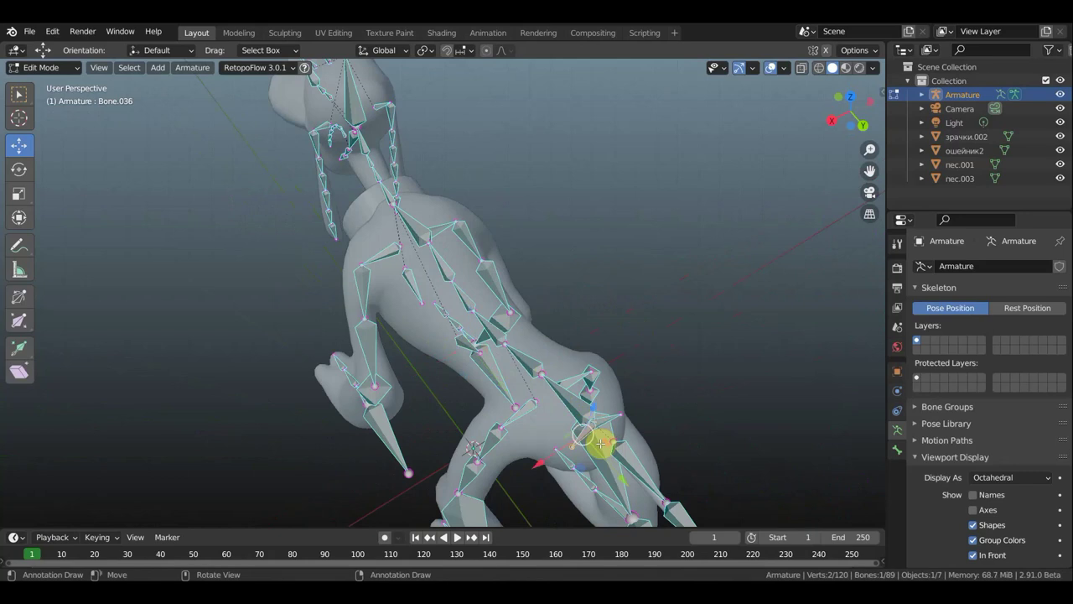
left_click(602, 429)
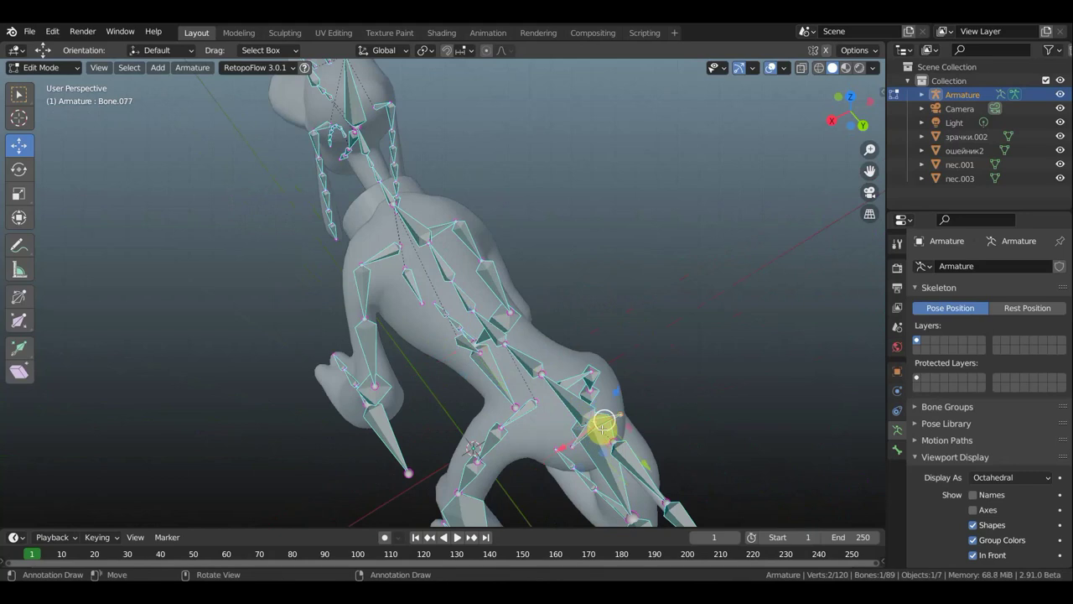
mouse_move(603, 428)
middle_mouse_down()
mouse_move(539, 395)
mouse_move(510, 408)
mouse_move(546, 357)
mouse_move(652, 283)
mouse_move(791, 299)
mouse_move(652, 304)
mouse_move(654, 282)
mouse_move(692, 280)
middle_mouse_up()
left_click(477, 397)
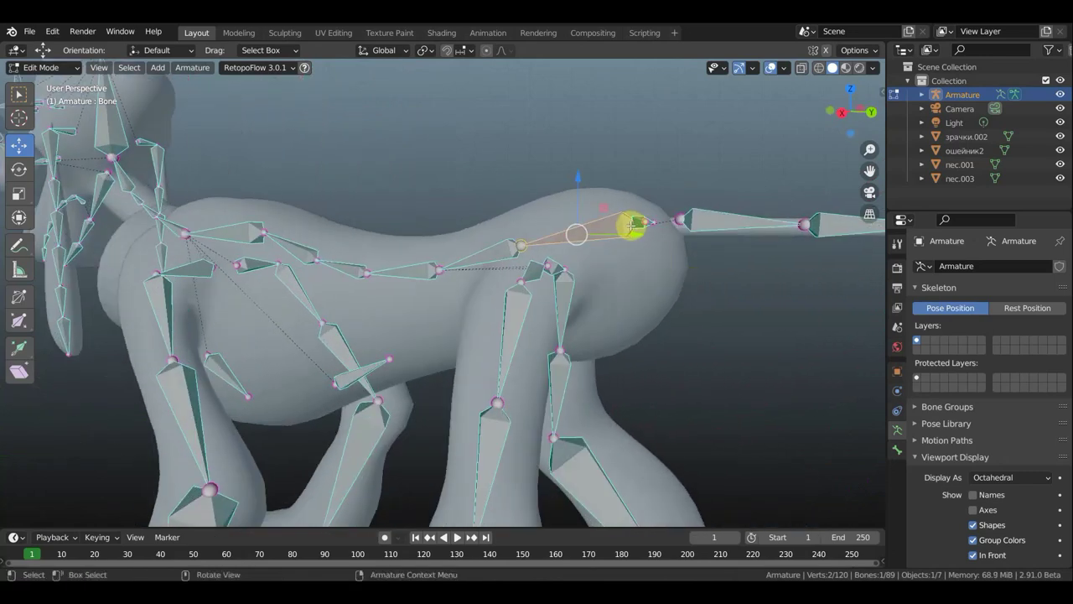
left_click(632, 223)
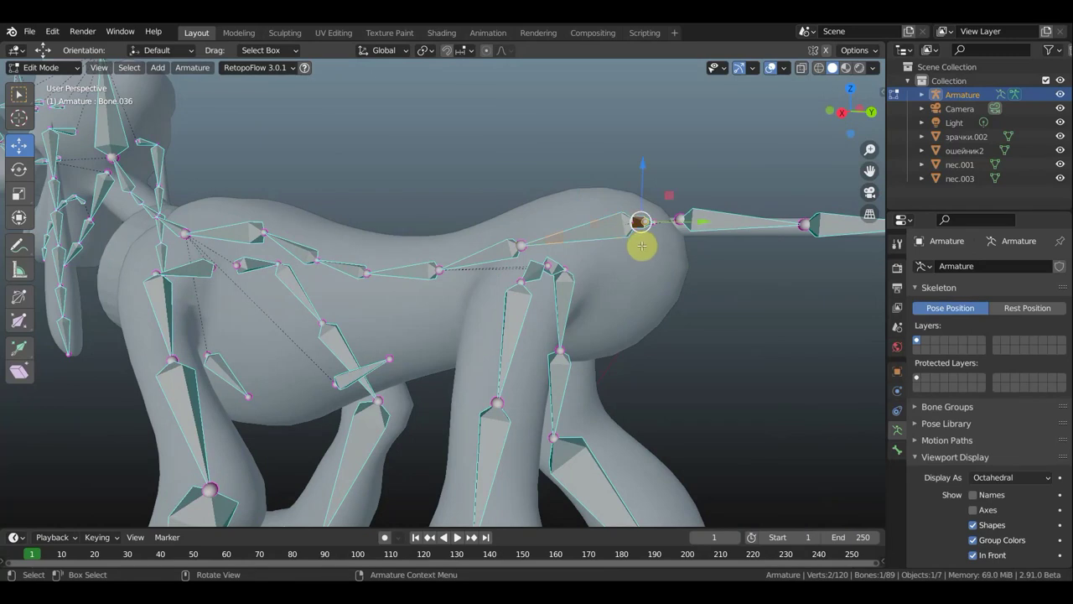
left_click(630, 229)
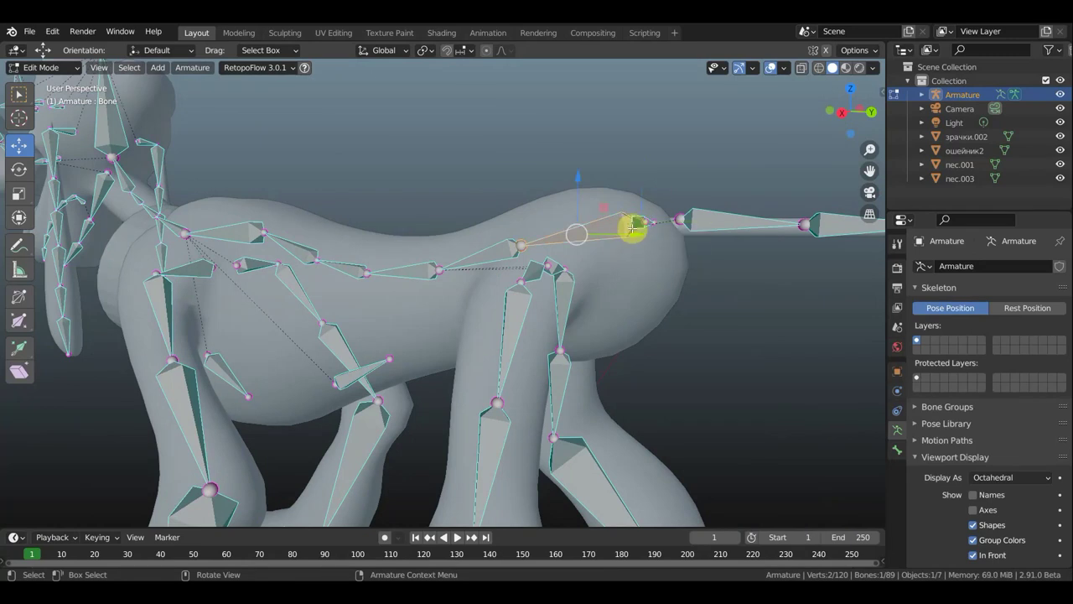
left_click(634, 225)
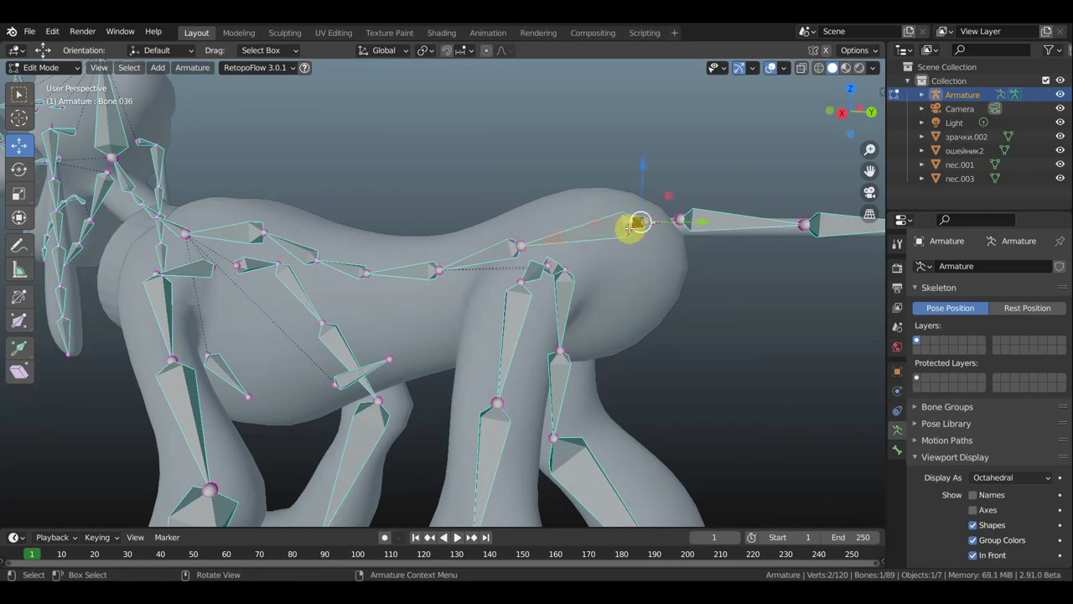
left_click(630, 228)
mouse_move(643, 233)
middle_mouse_down()
mouse_move(678, 371)
mouse_move(659, 408)
middle_mouse_up()
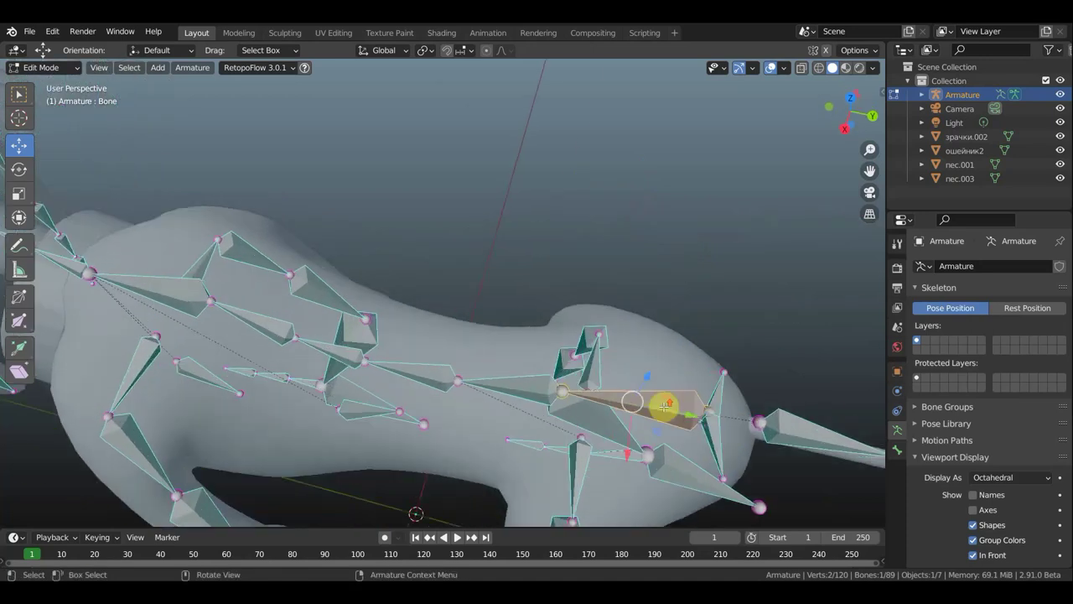
left_click(712, 414)
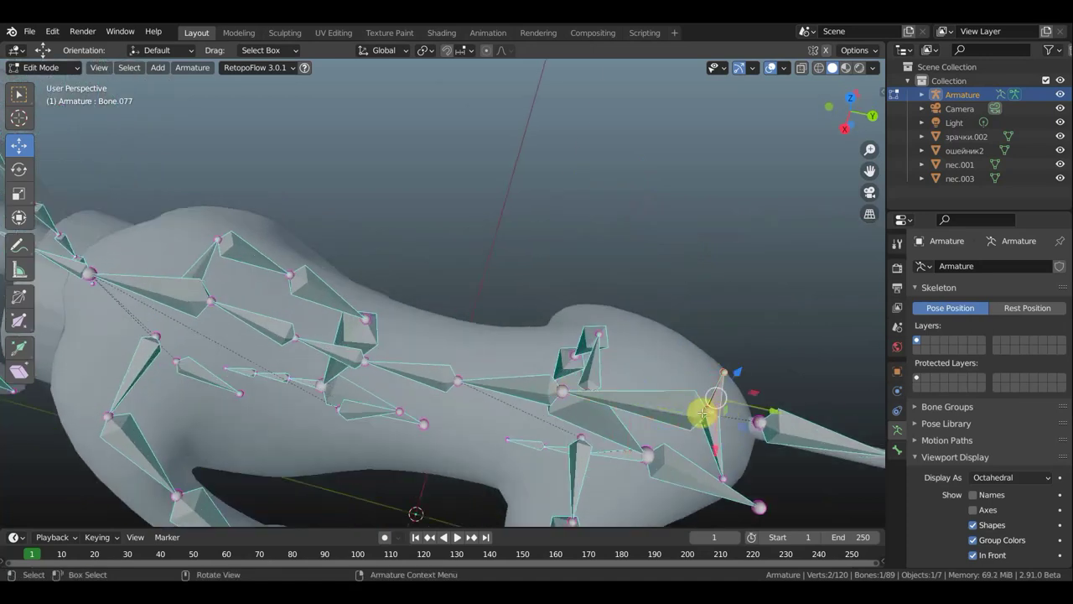
left_click(706, 414)
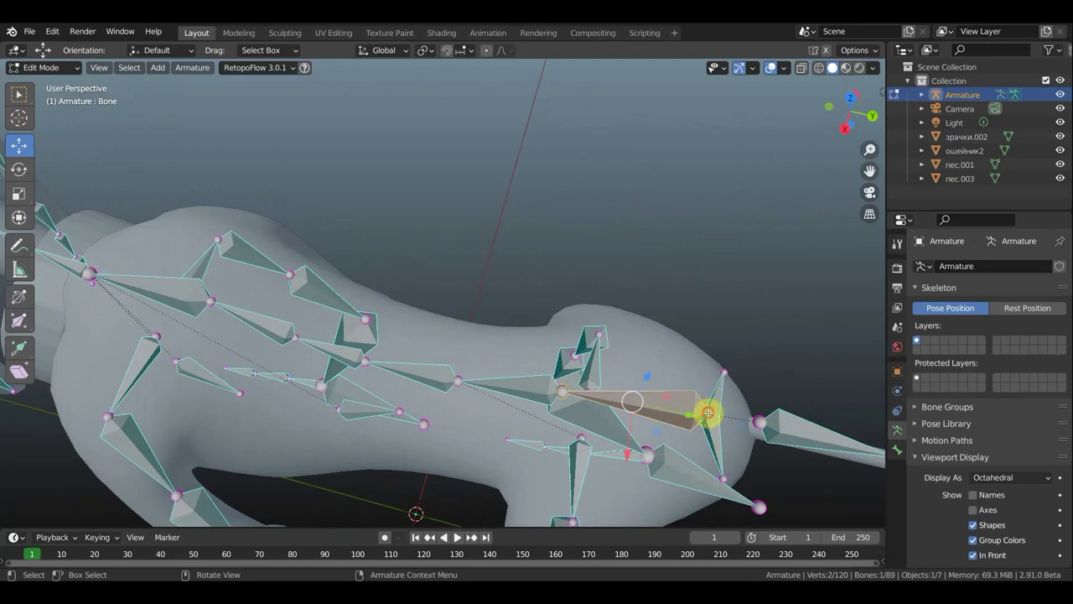
left_click(712, 416)
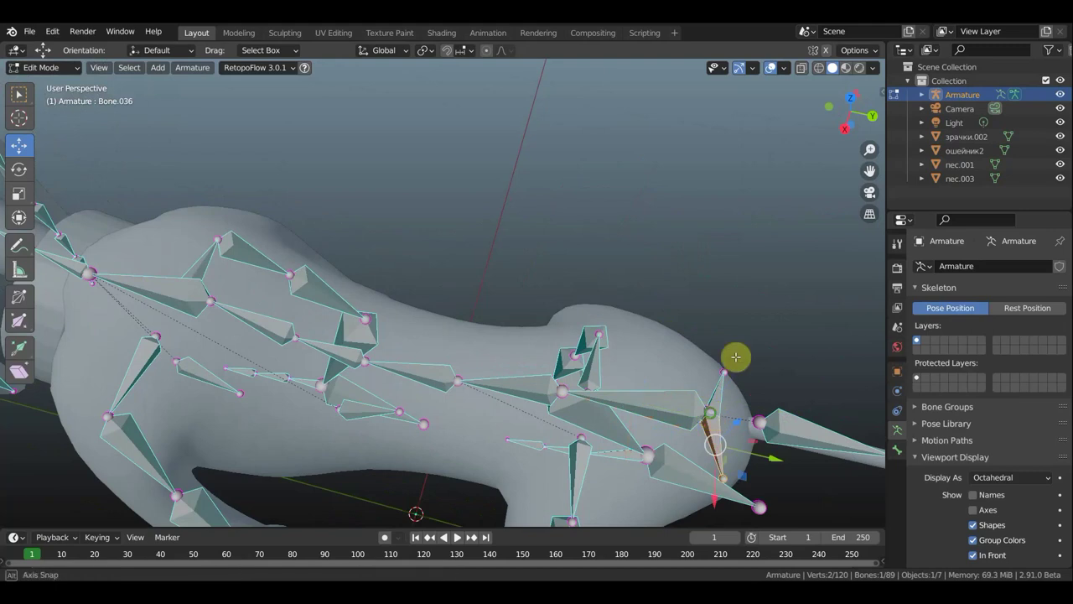
middle_click_drag(733, 359, 719, 317)
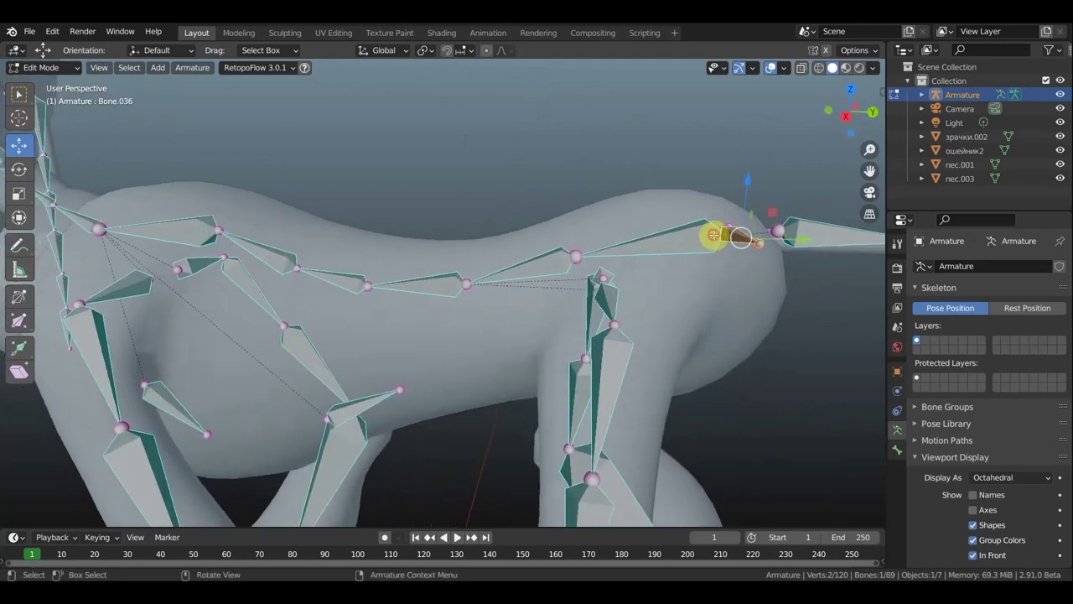
left_click(719, 260)
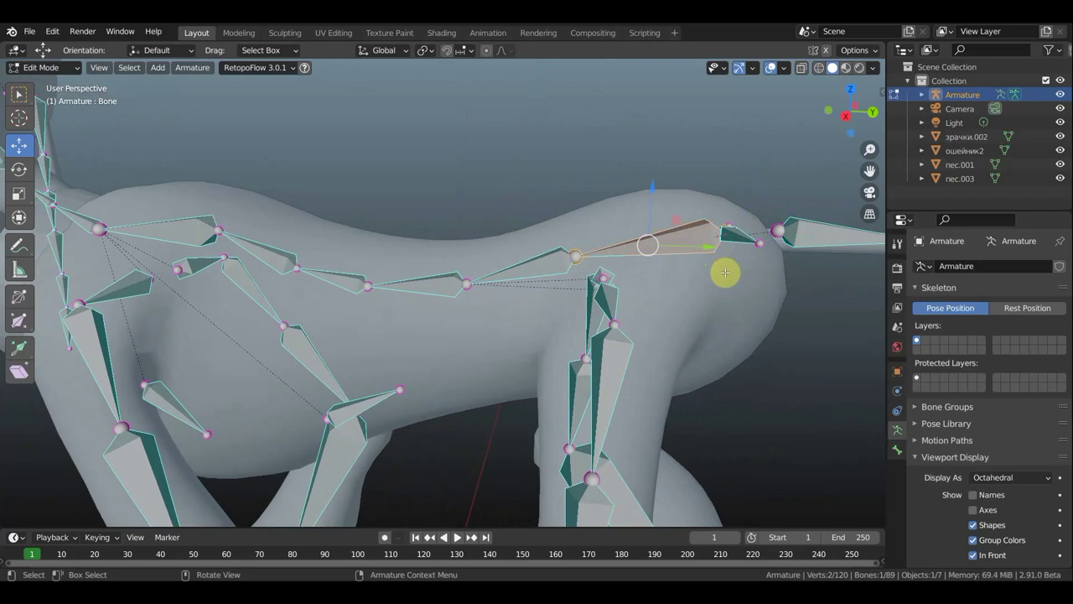
key("KP_3")
Extrude a new bone, Bone.089, from the spine joint and clear its parent.
key("e")
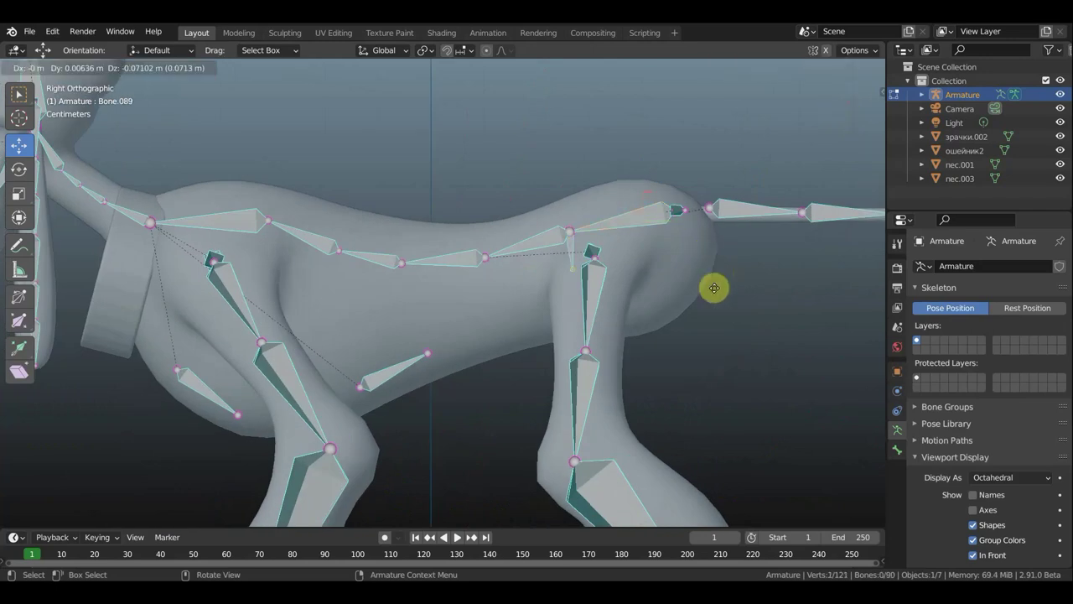
left_click(717, 310)
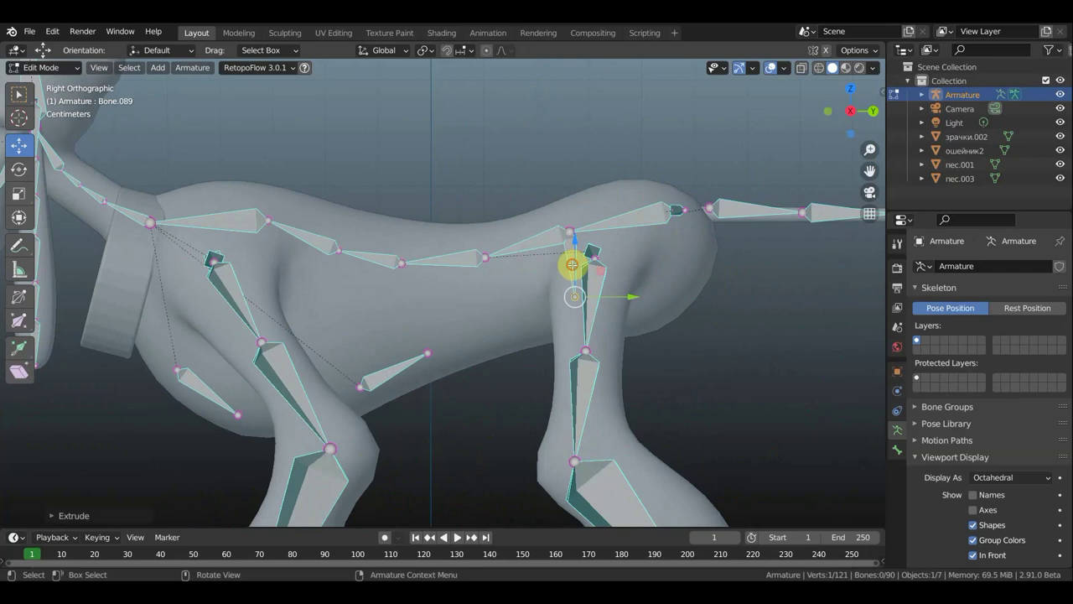
left_click(571, 263)
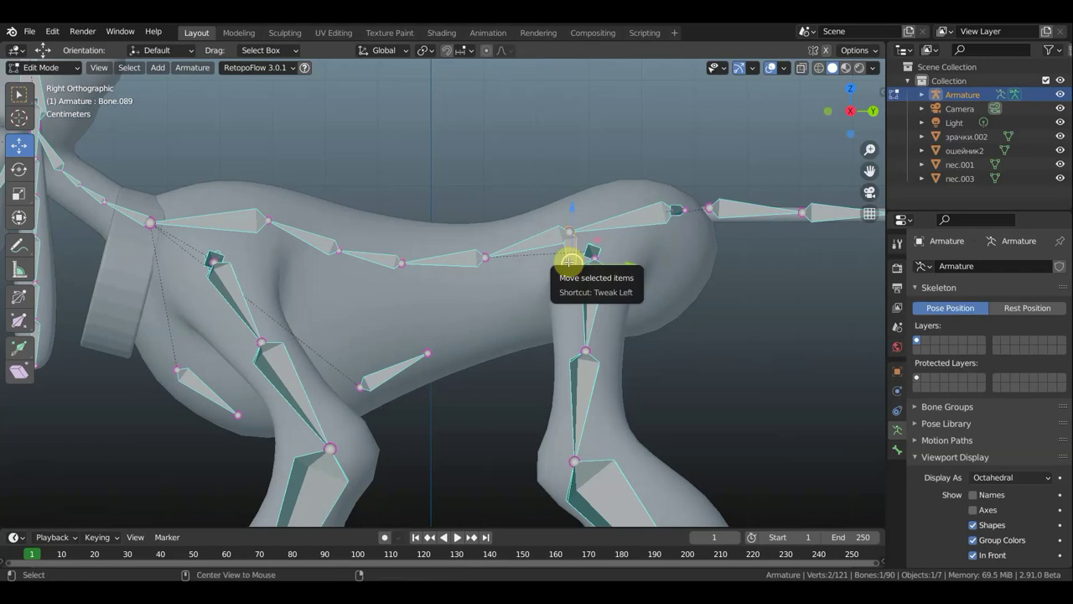
key("alt+p")
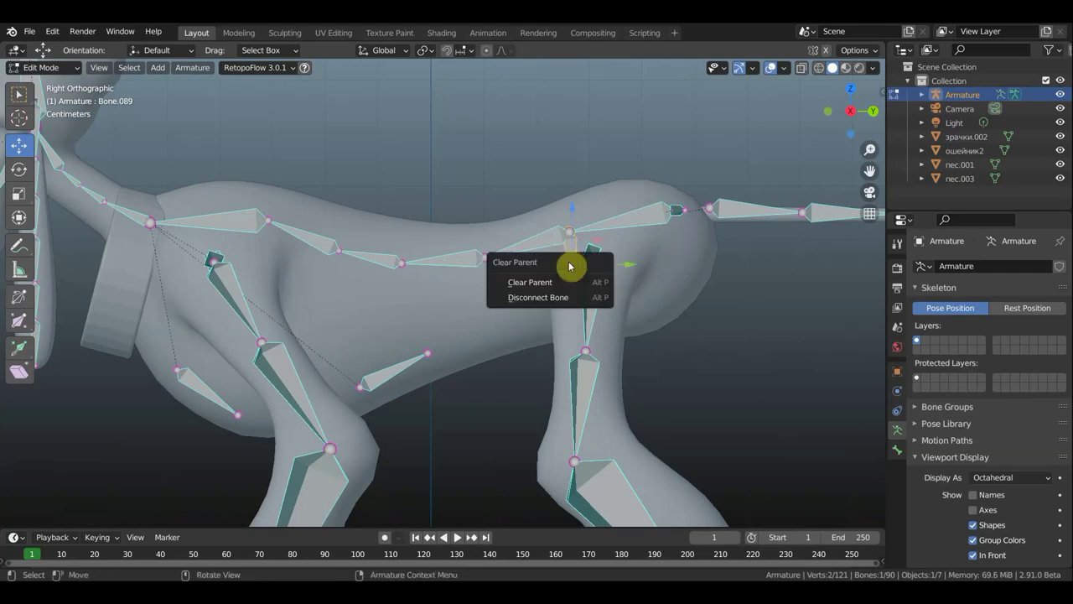
left_click(571, 282)
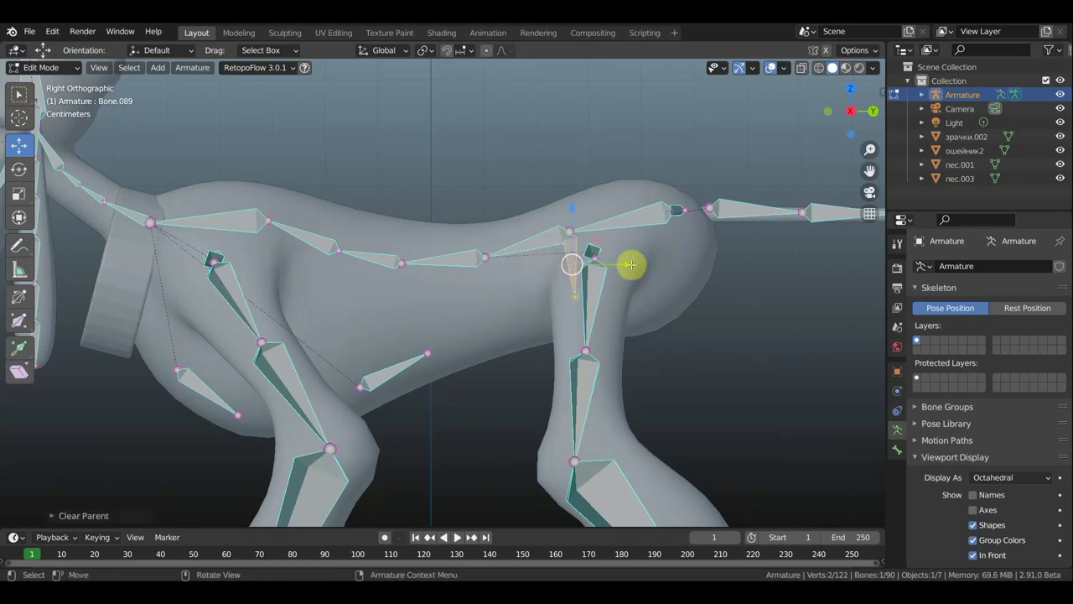
Move Bone.089 along Y toward the rump, then along Z to set its height.
key("g")
key("y")
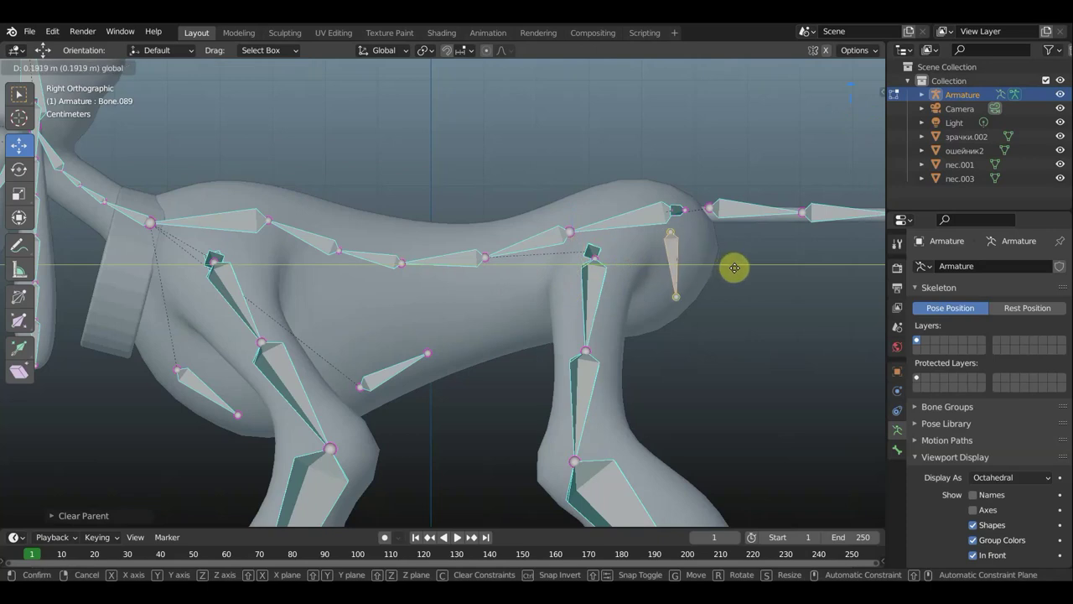
left_click(734, 267)
key("g")
key("z")
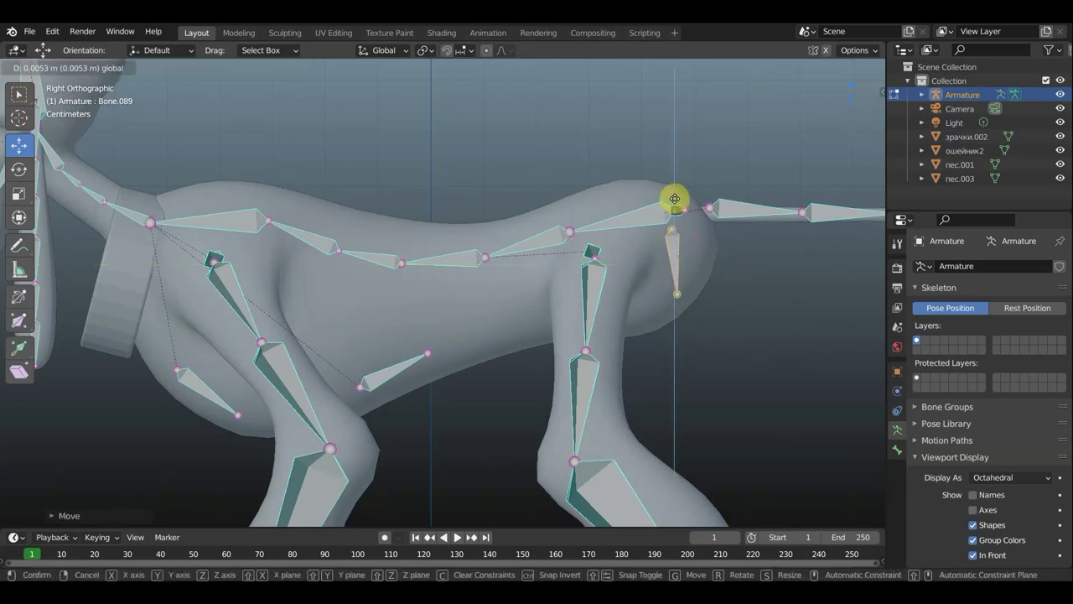
left_click(681, 213)
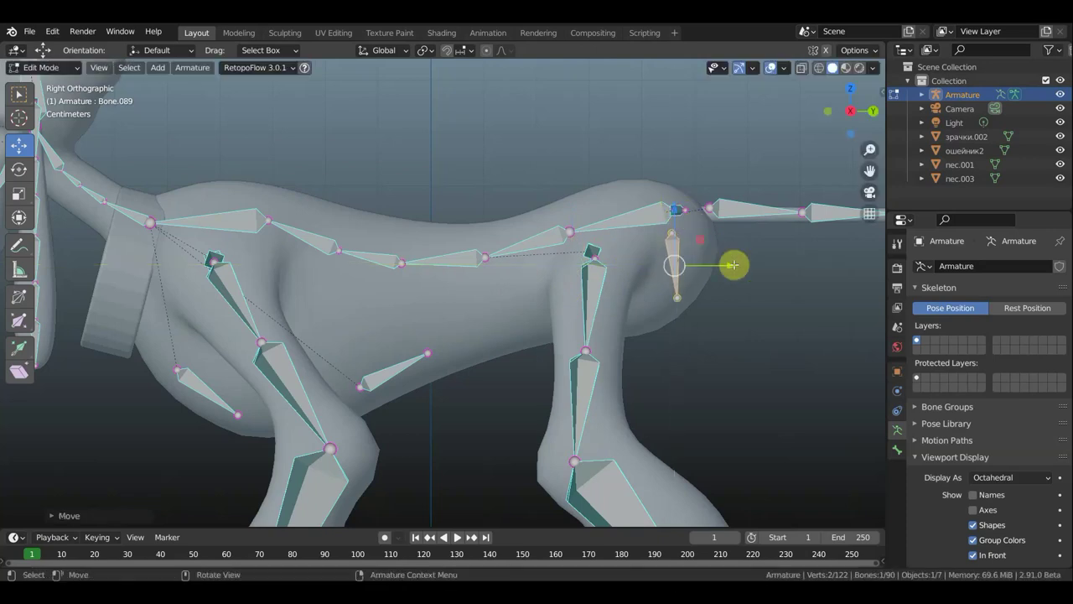
left_click_drag(733, 266, 735, 252)
Tilt and reposition Bone.089 so it sits angled inside the rear hip.
key("r")
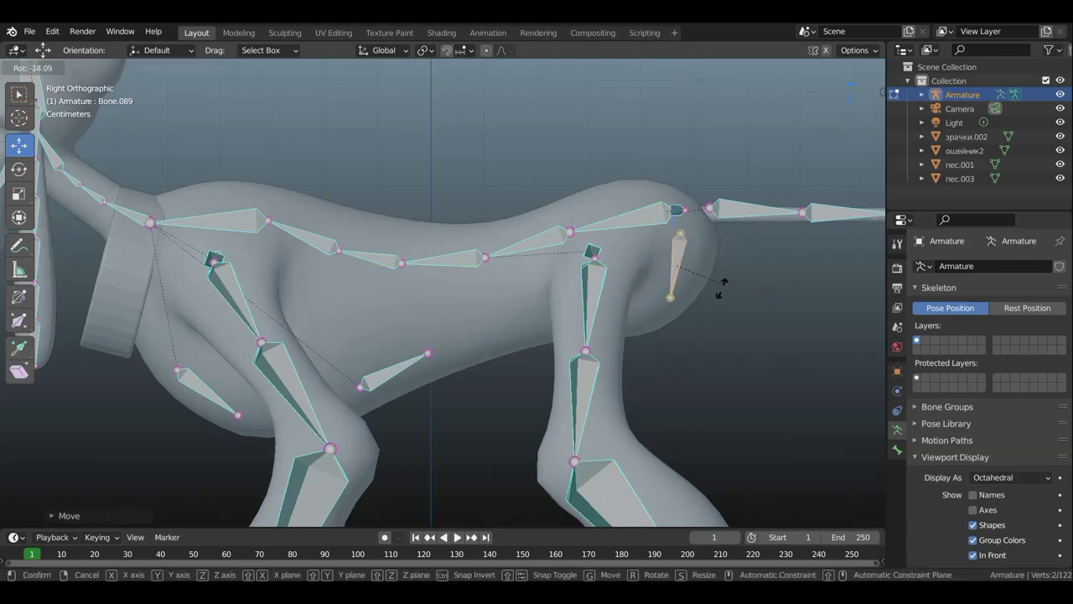
left_click(710, 297)
key("g")
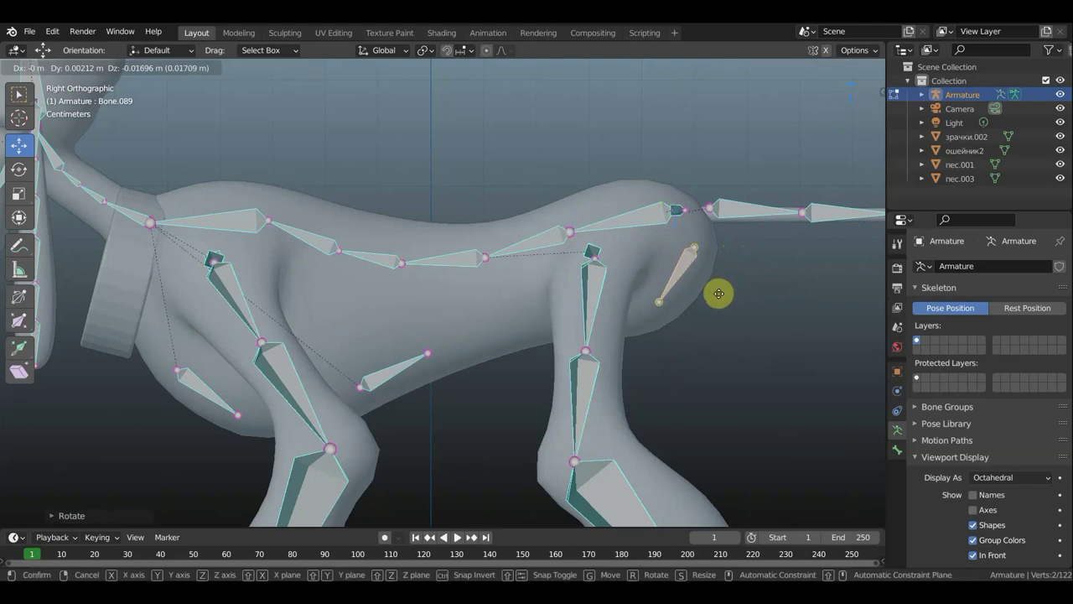
left_click(719, 300)
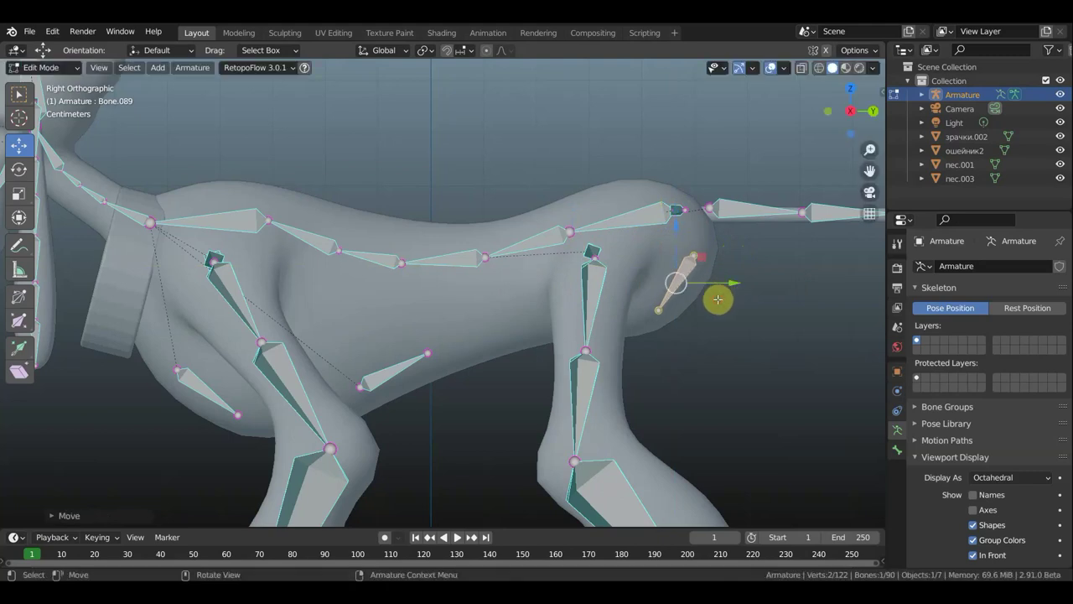
key("r")
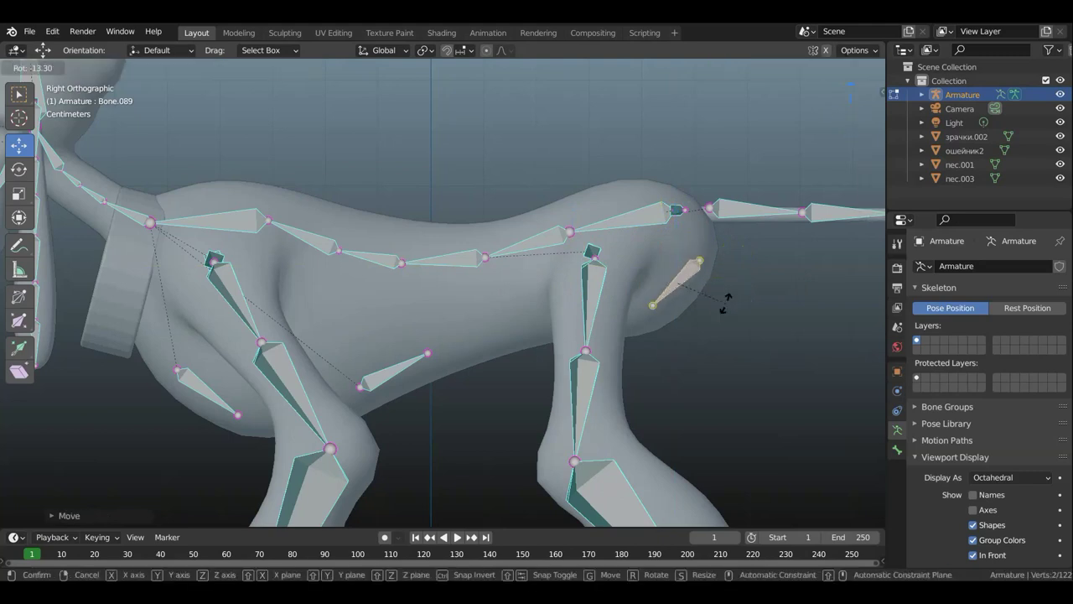
left_click(727, 302)
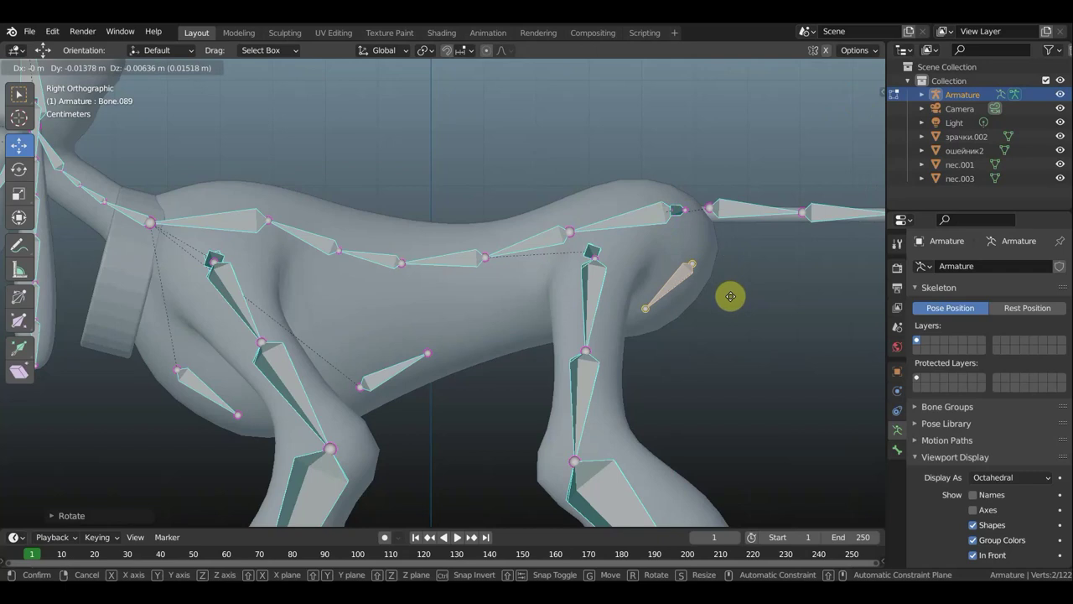
left_click(730, 295)
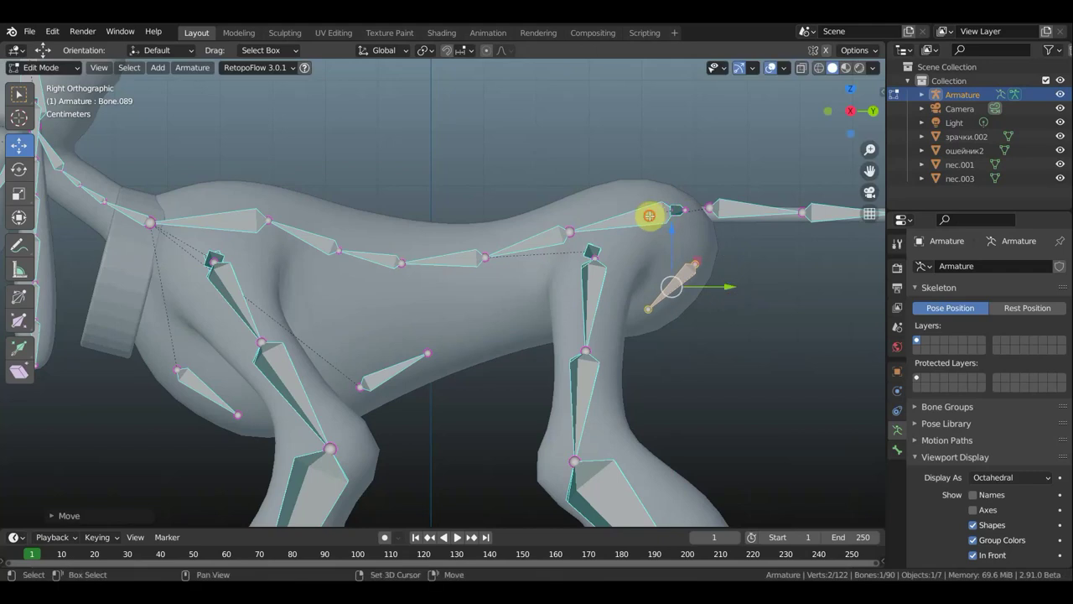
Select the hip bone together with the last spine bone, Bone, and attempt parenting.
left_click(649, 214, "shift")
key("p")
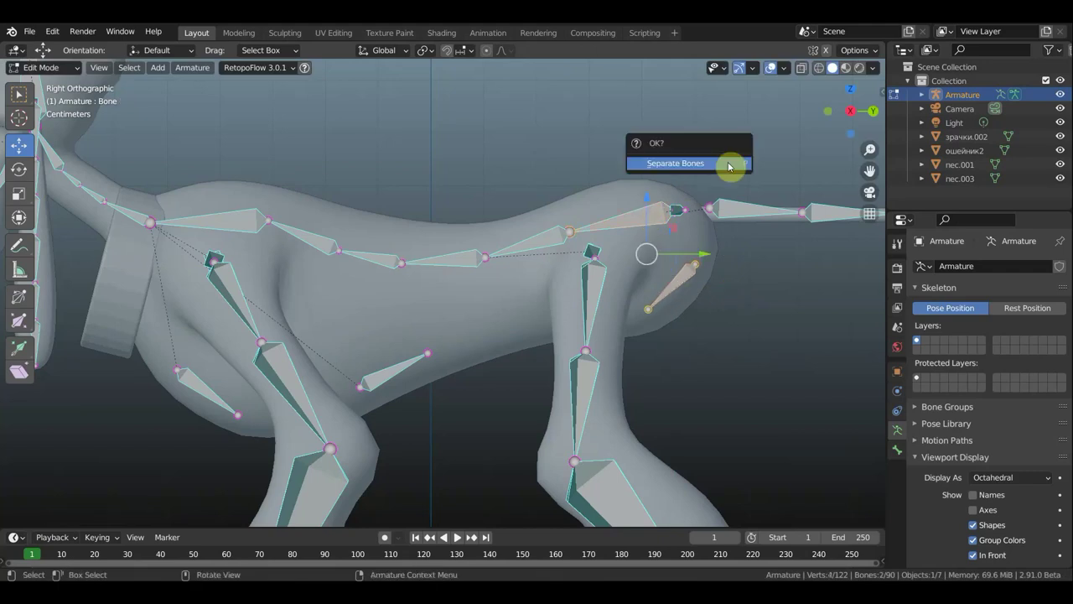
left_click(682, 275)
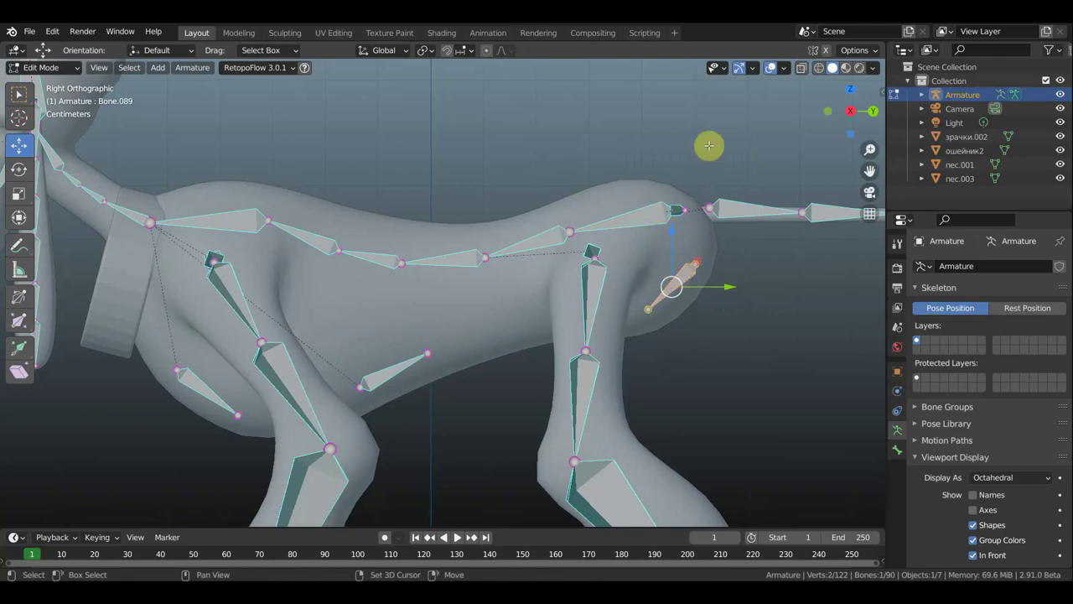
key("shift+bracketleft")
key("p")
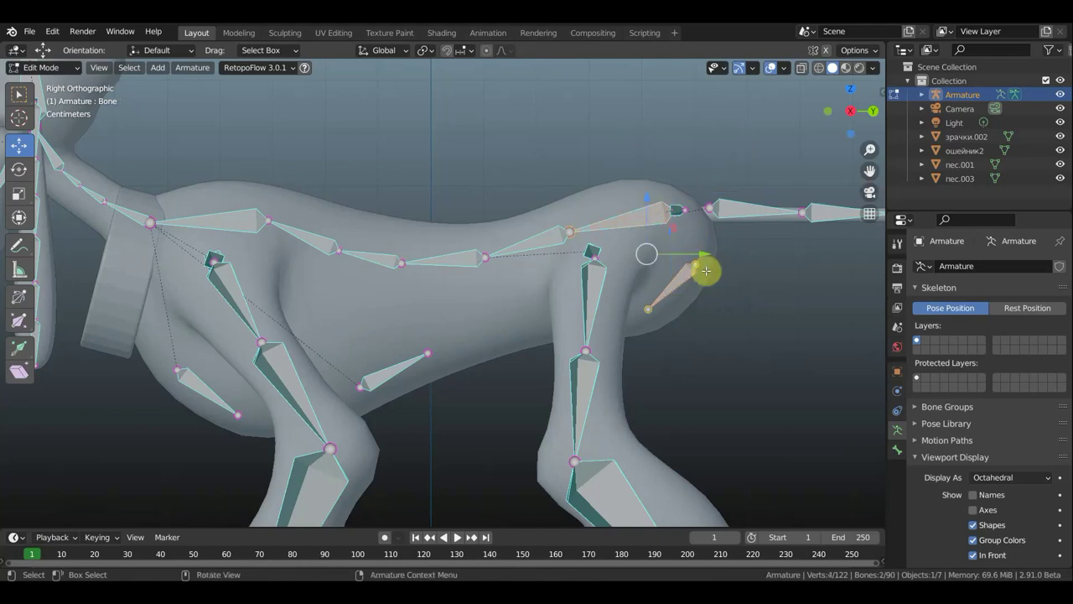
left_click(678, 286)
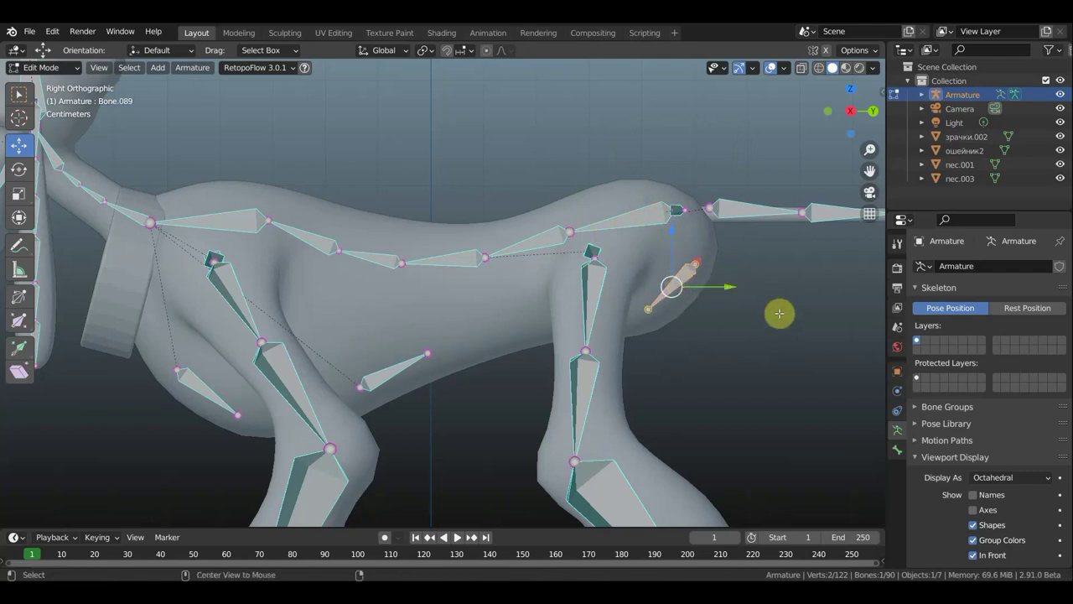
key("alt+p")
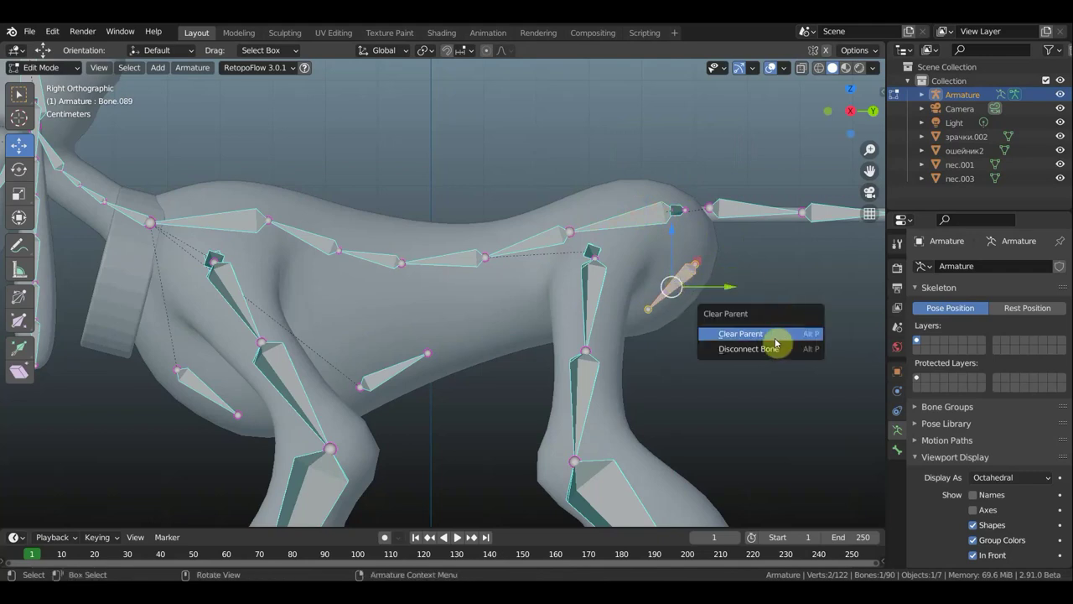
Clear Bone.089's parent and parent it to the spine bone 'Bone' with Keep Offset.
left_click(776, 340)
left_click(643, 215, "shift")
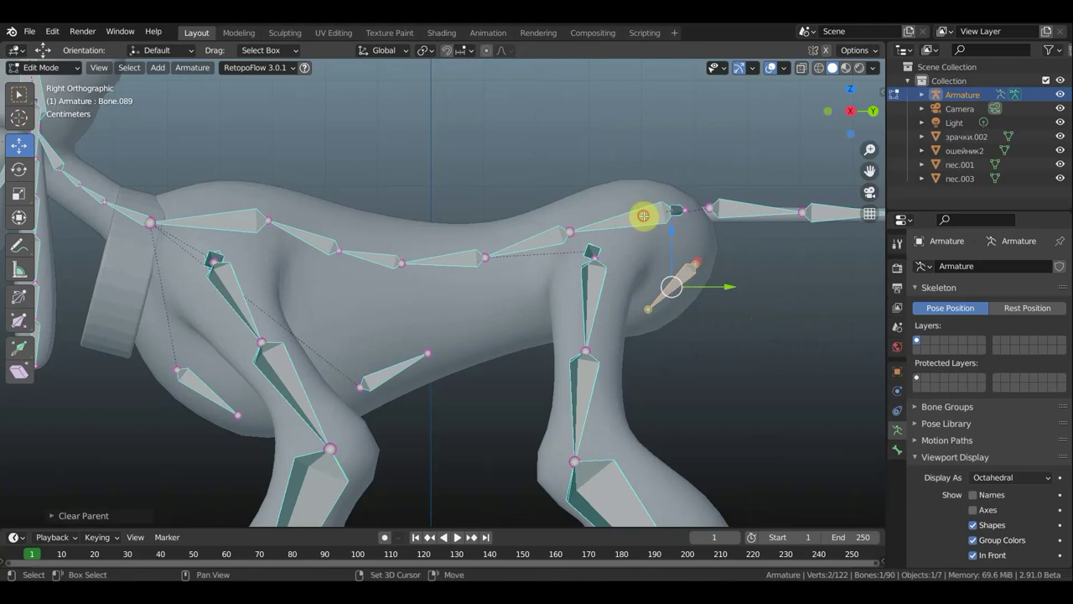
key("ctrl+p")
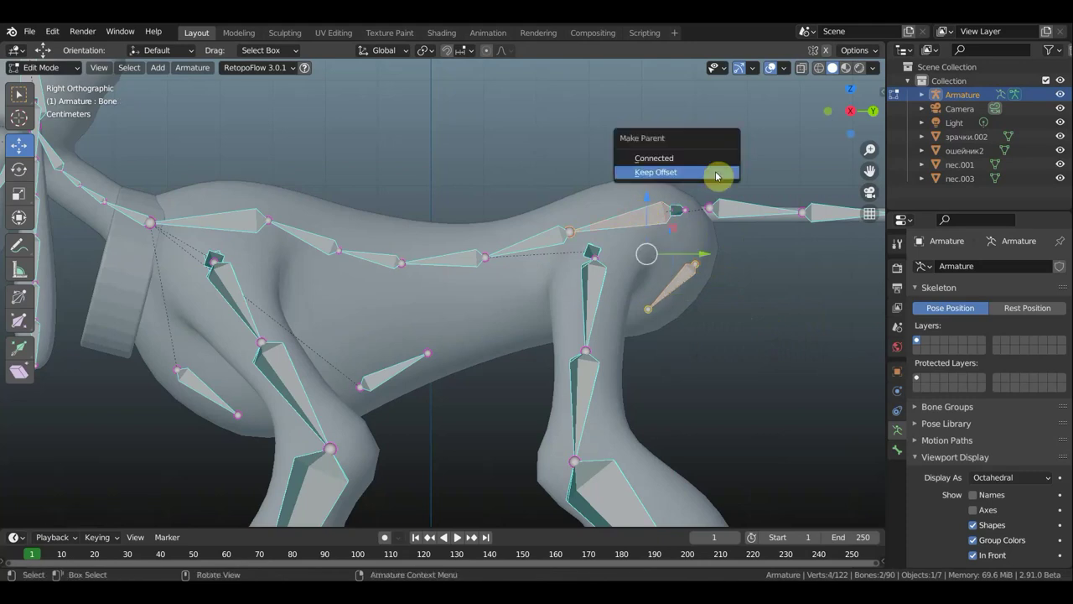
left_click(717, 173)
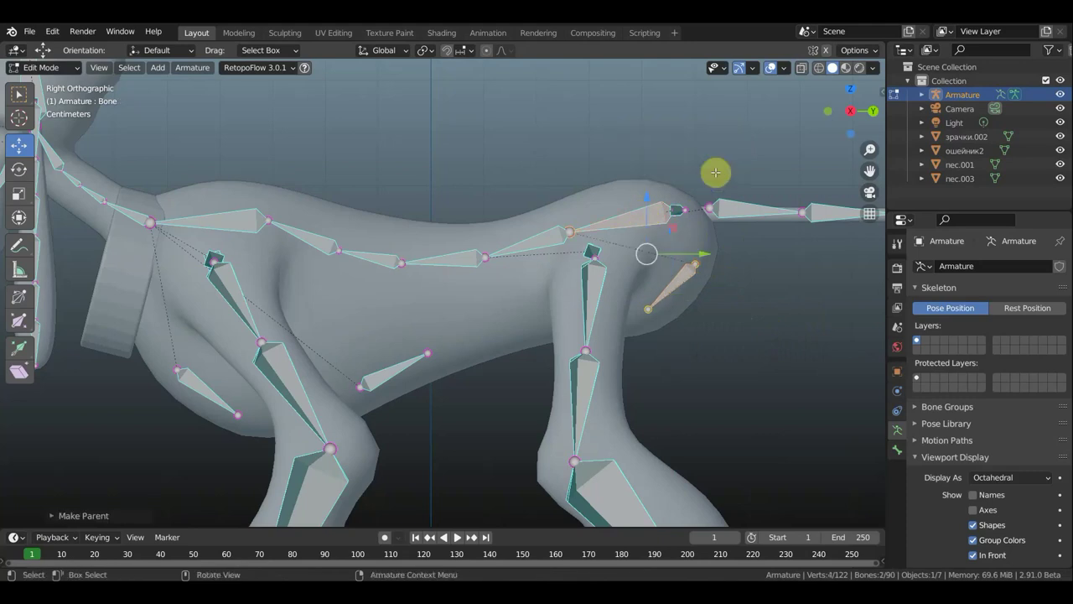
scroll(679, 204, "down", 2)
scroll(678, 204, "down", 2)
scroll(679, 204, "down", 3)
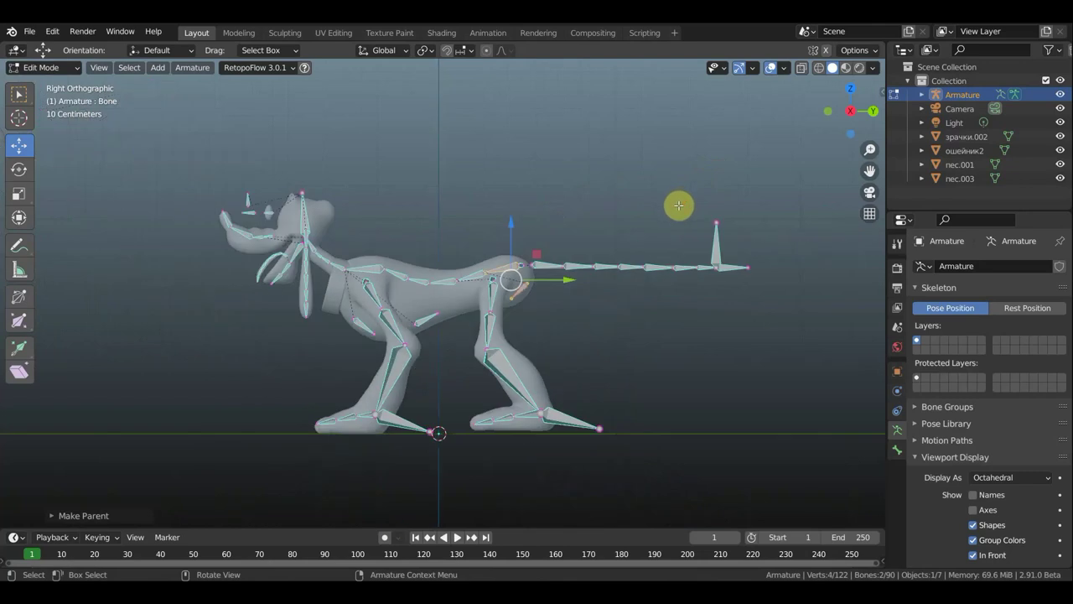
scroll(444, 218, "up", 1)
scroll(445, 217, "up", 1)
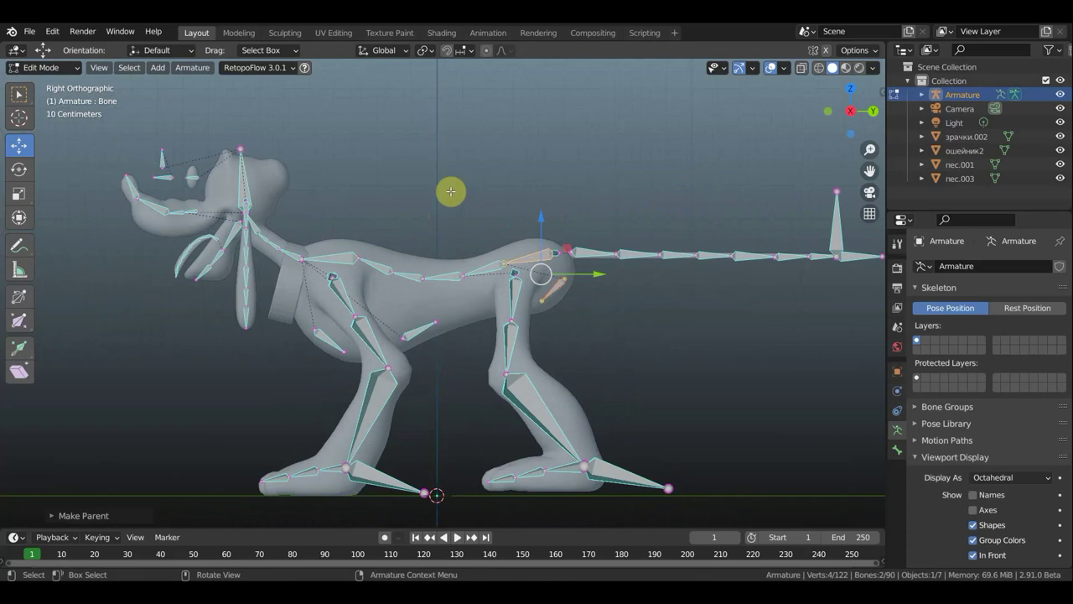
scroll(449, 192, "down", 1)
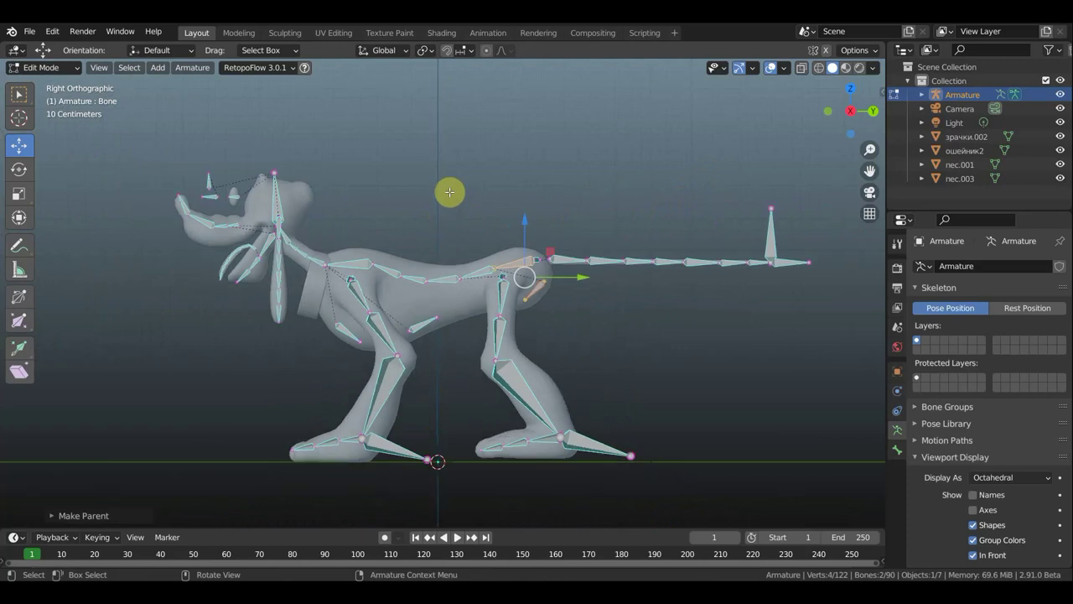
Return to Object Mode and switch the viewport to Material Preview.
left_click(72, 67)
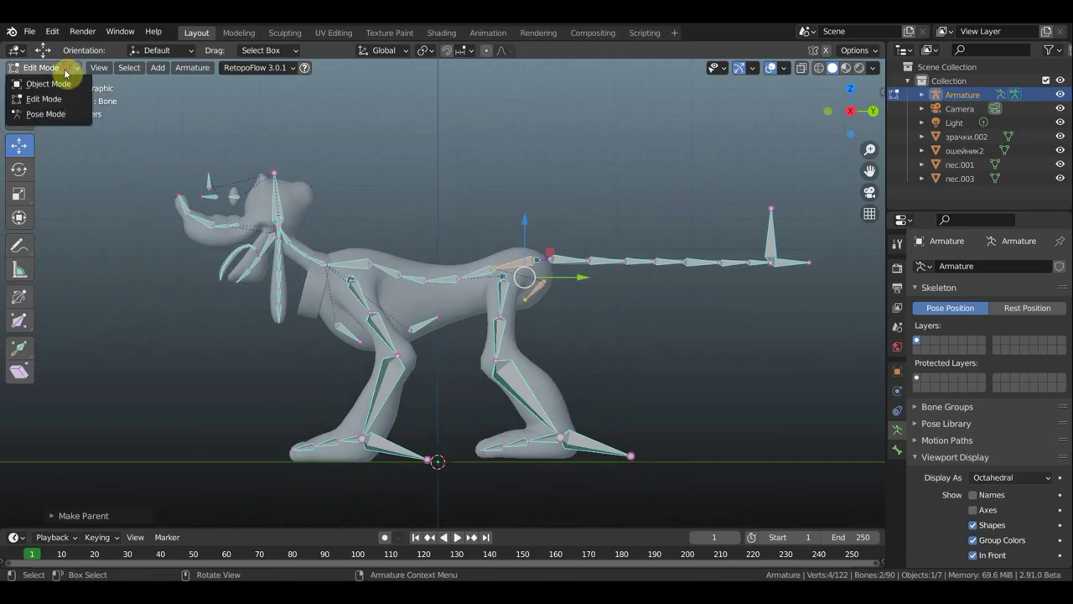
left_click(56, 84)
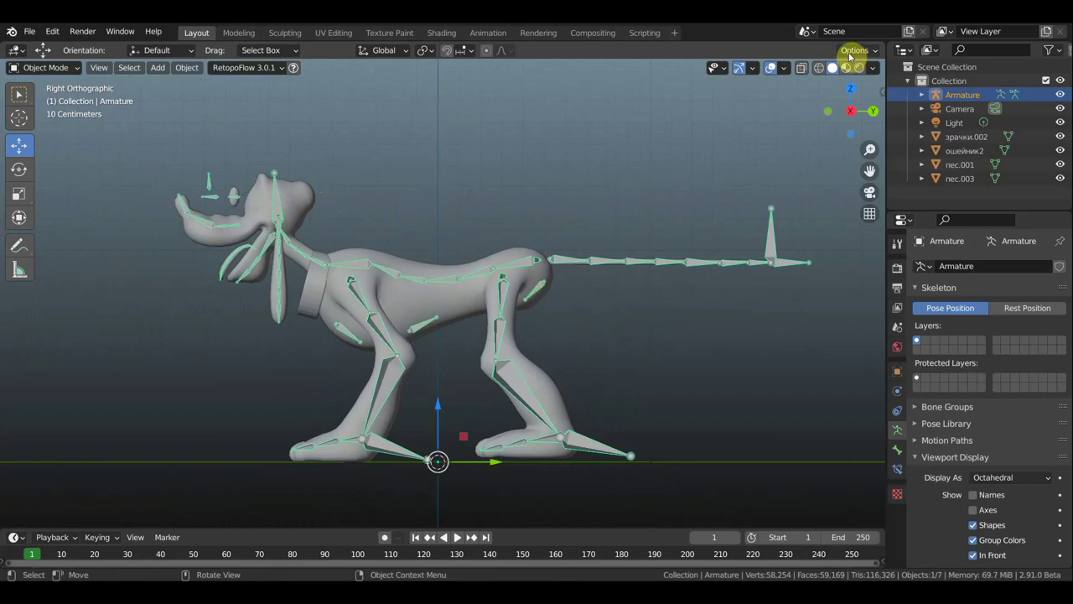
key("z")
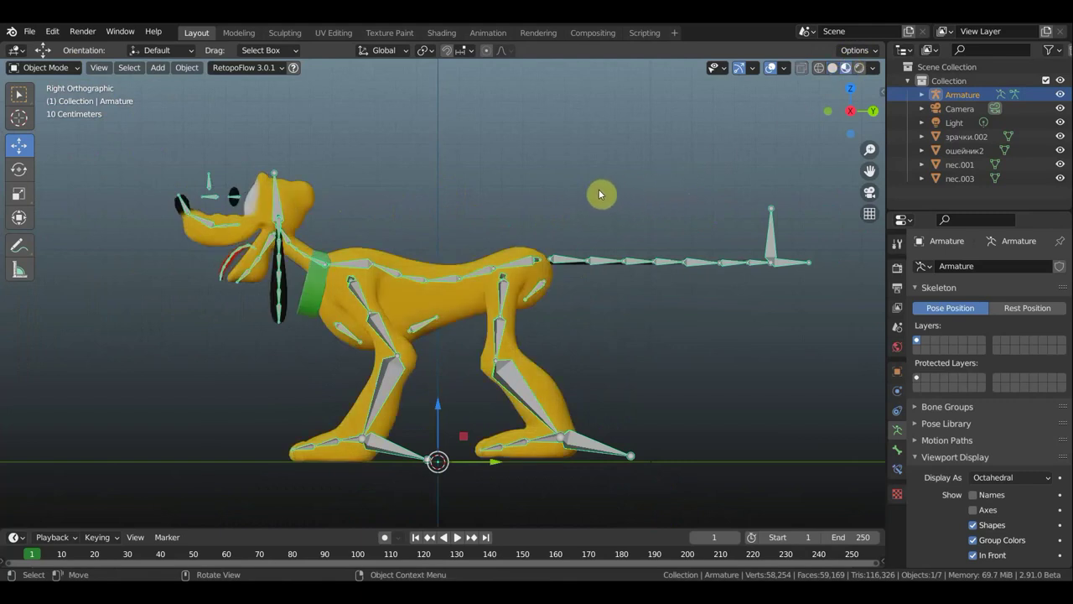
Nudge the green collar ошейник2 about 0.03 m up and back on the neck.
scroll(587, 208, "down", 1)
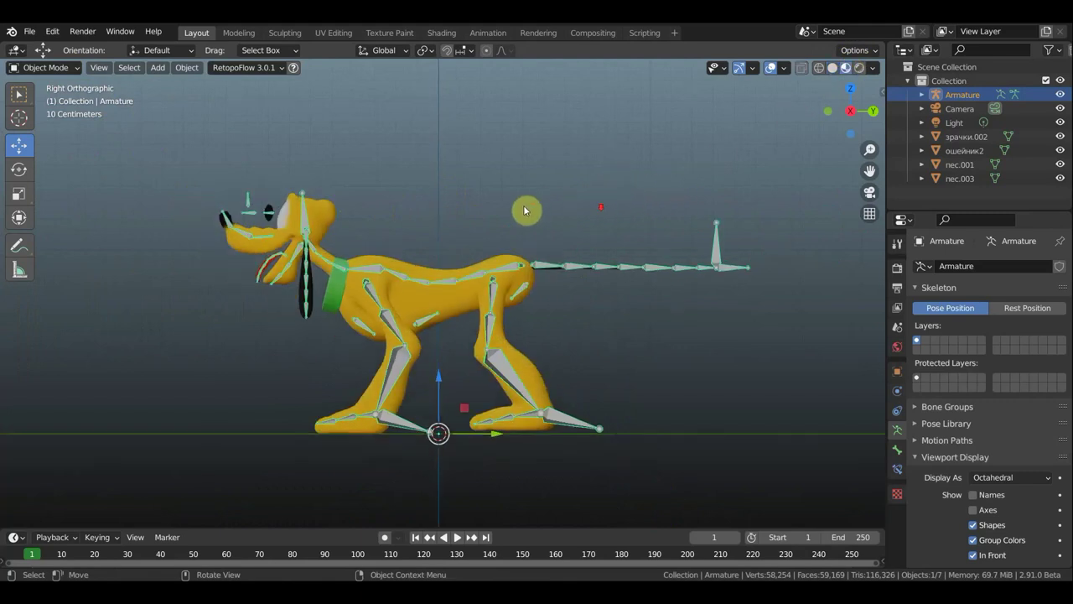
left_click(332, 295)
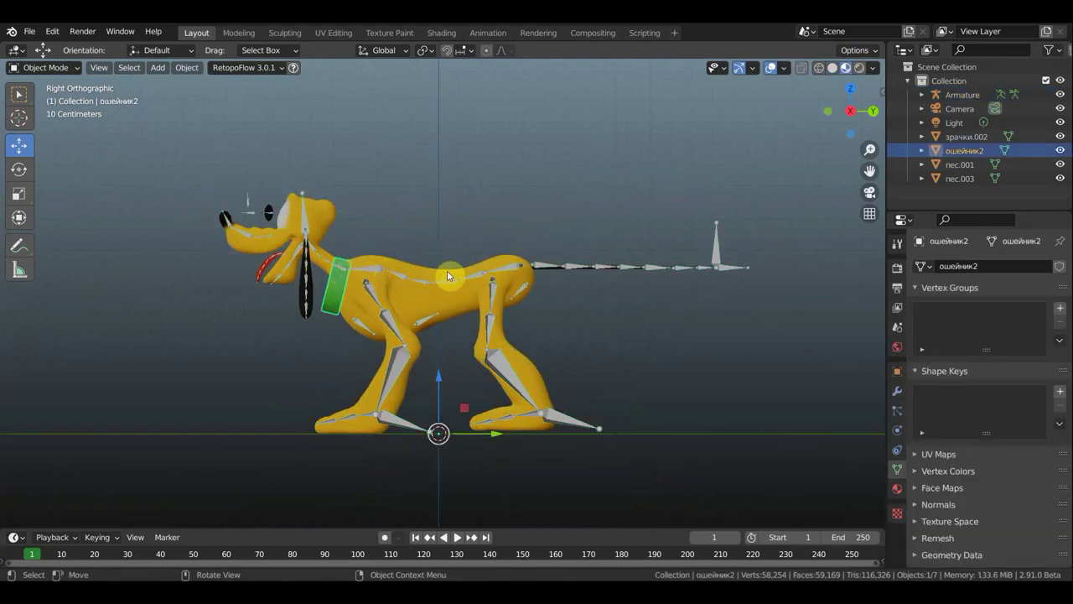
key("g")
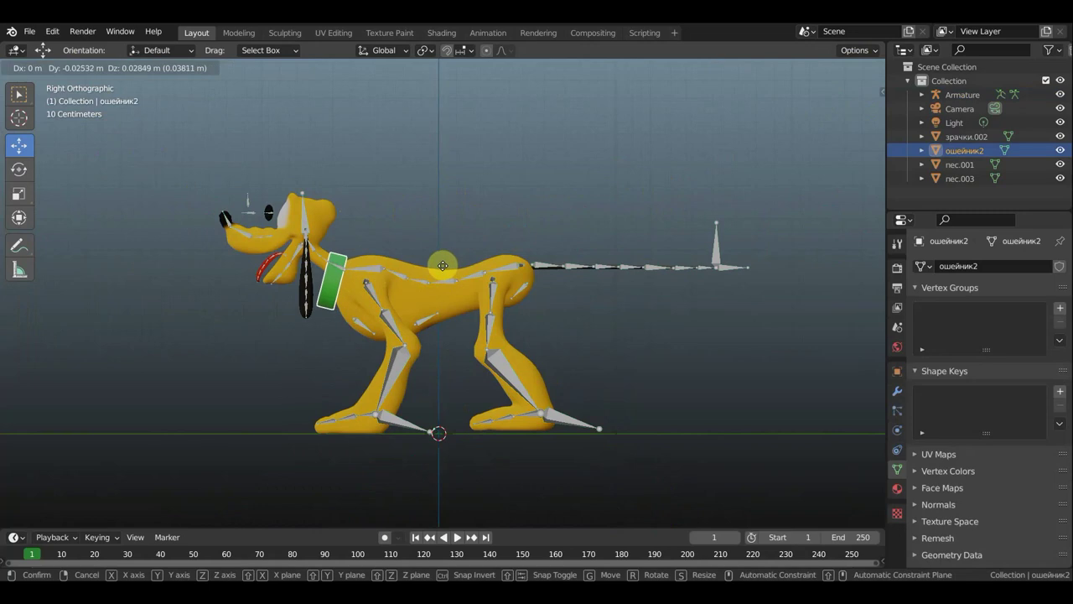
left_click(443, 266)
scroll(383, 232, "up", 1)
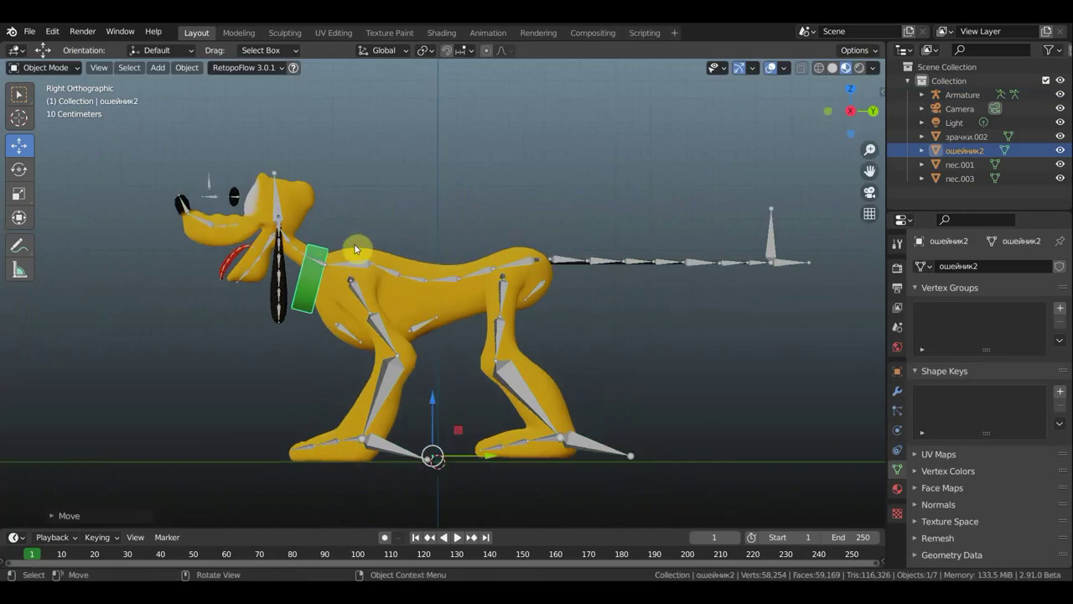
Parent the body mesh пес.001 to the Armature using Automatic Weights.
middle_click_drag(383, 231, 522, 201, "shift")
left_click(504, 279)
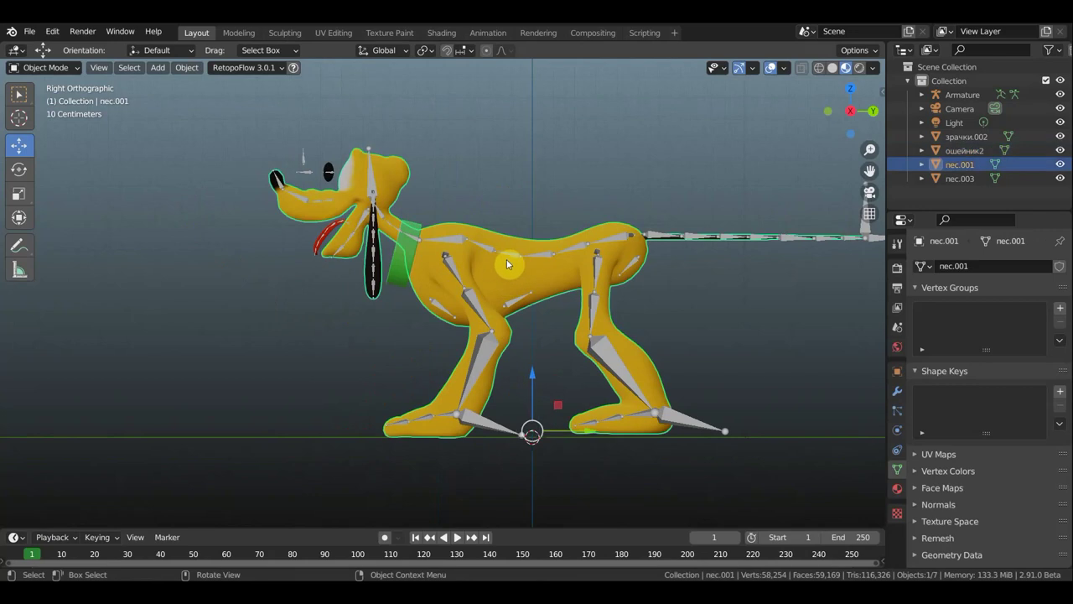
left_click(493, 248, "shift")
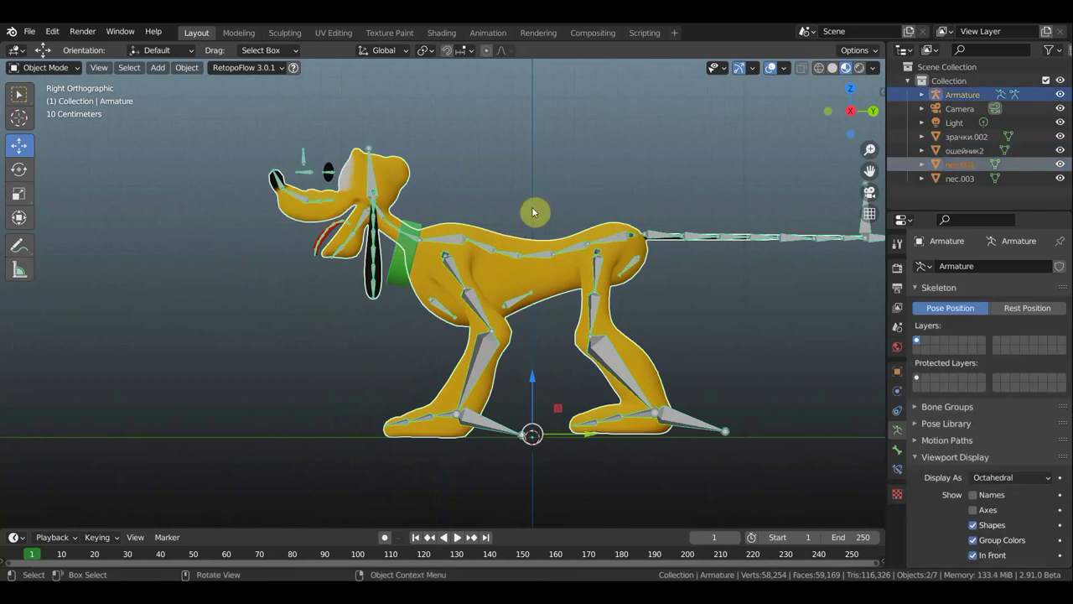
key("ctrl+p")
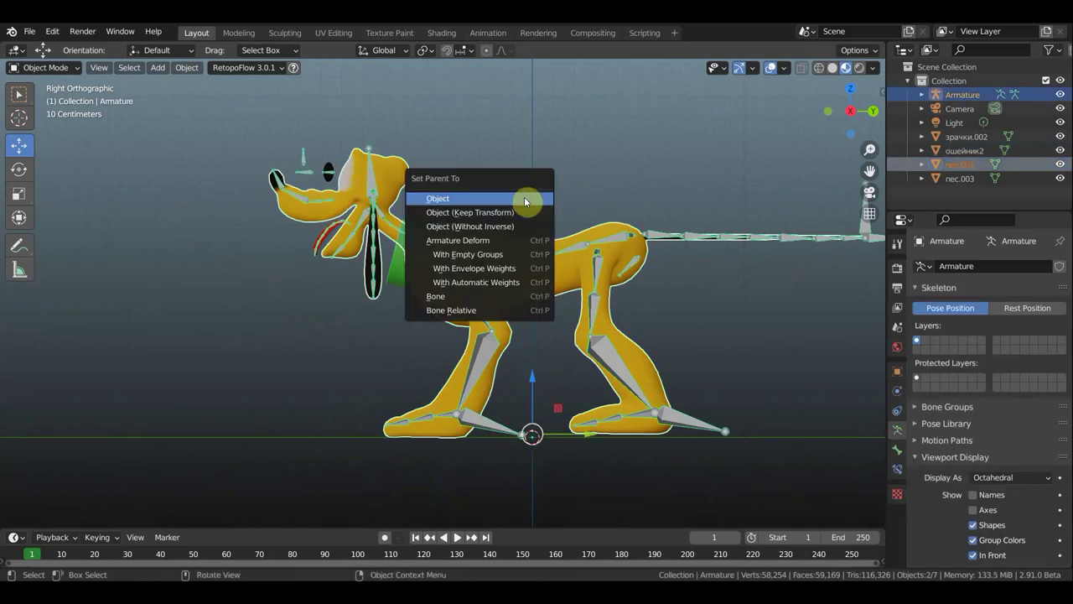
left_click(484, 281)
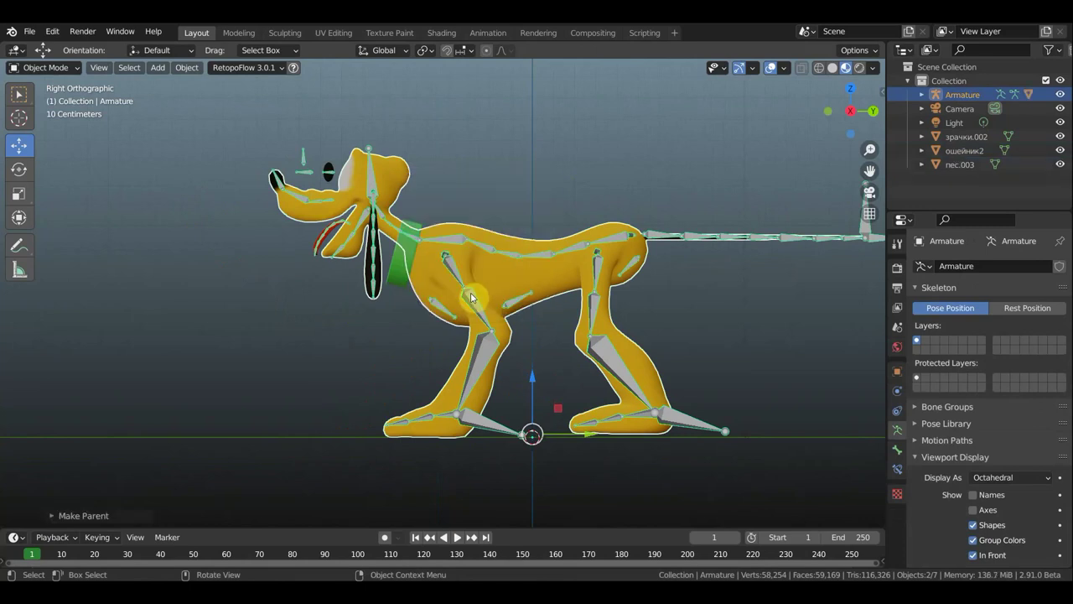
mouse_move(562, 210)
middle_mouse_down("shift")
mouse_move(414, 216)
mouse_move(496, 223)
middle_mouse_up("shift")
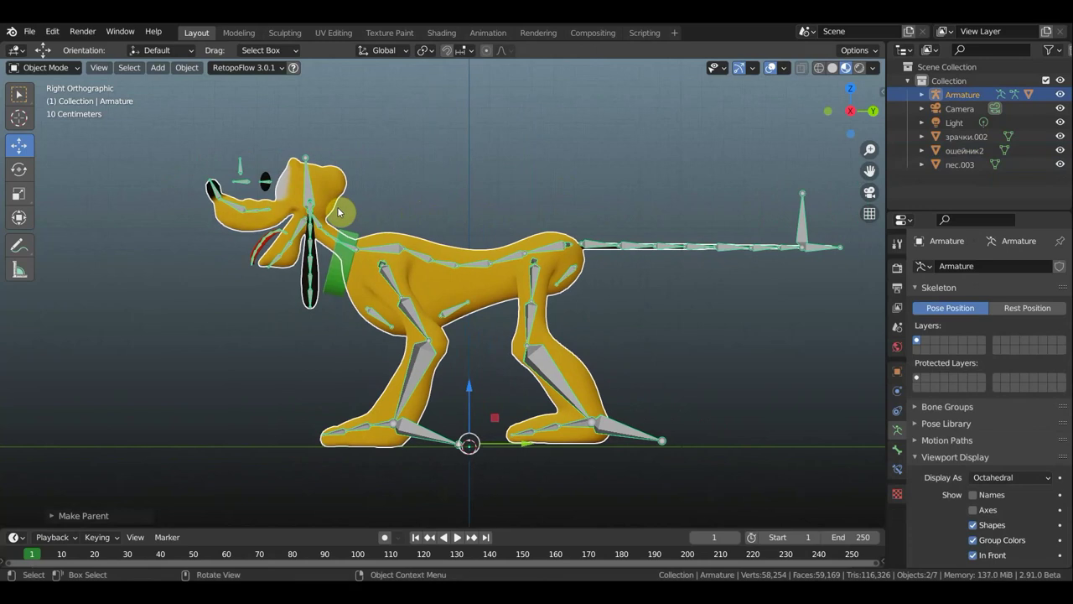
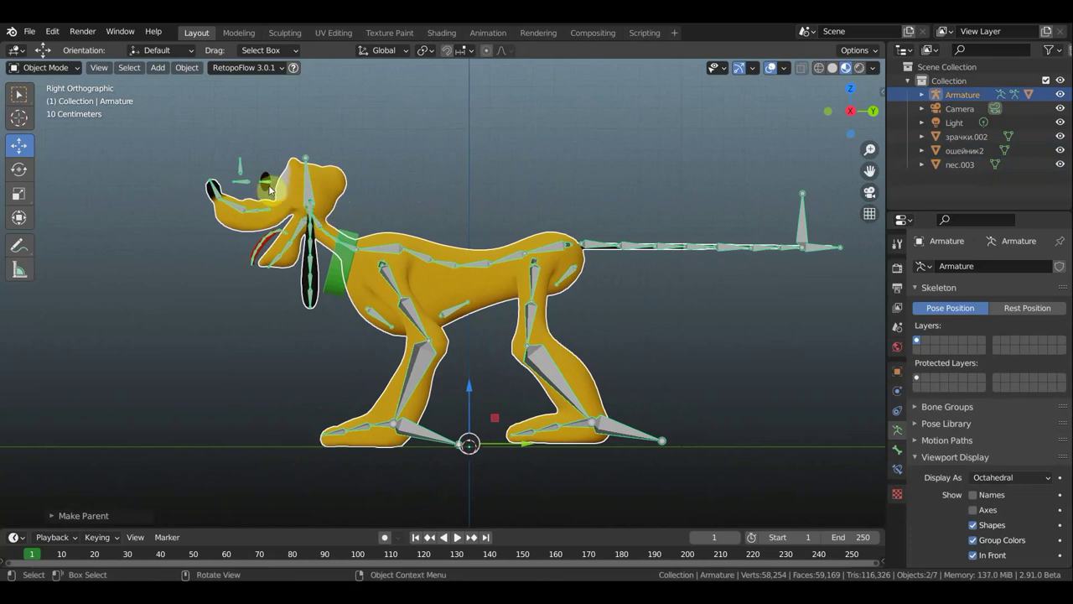
In Pose Mode, parent the green collar to the neck bone Bone.005.
left_click(338, 277)
left_click(376, 249, "shift")
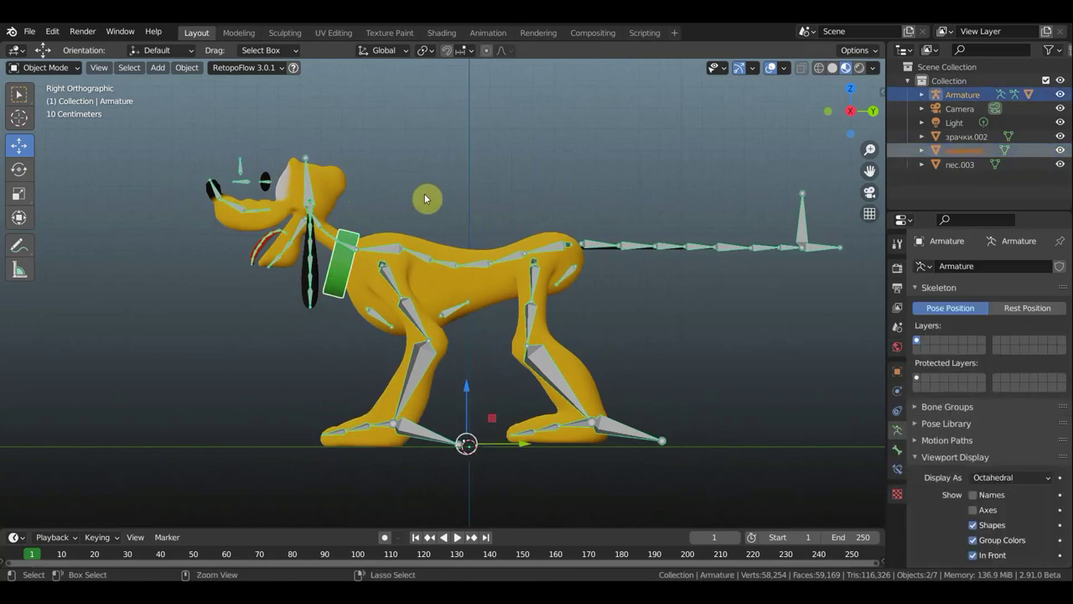
left_click(42, 68)
left_click(48, 113)
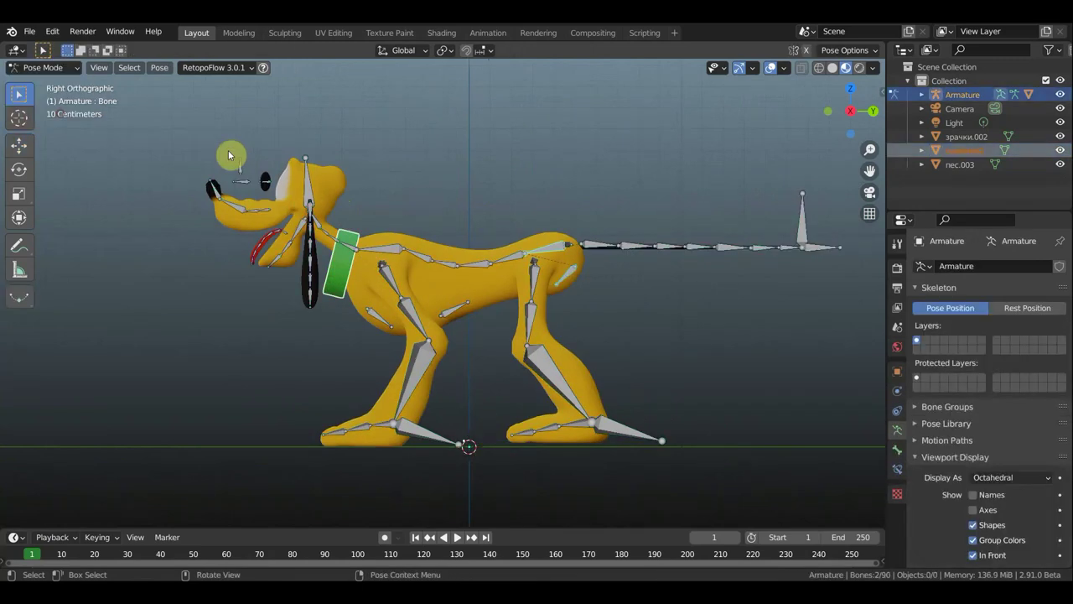
left_click(388, 247)
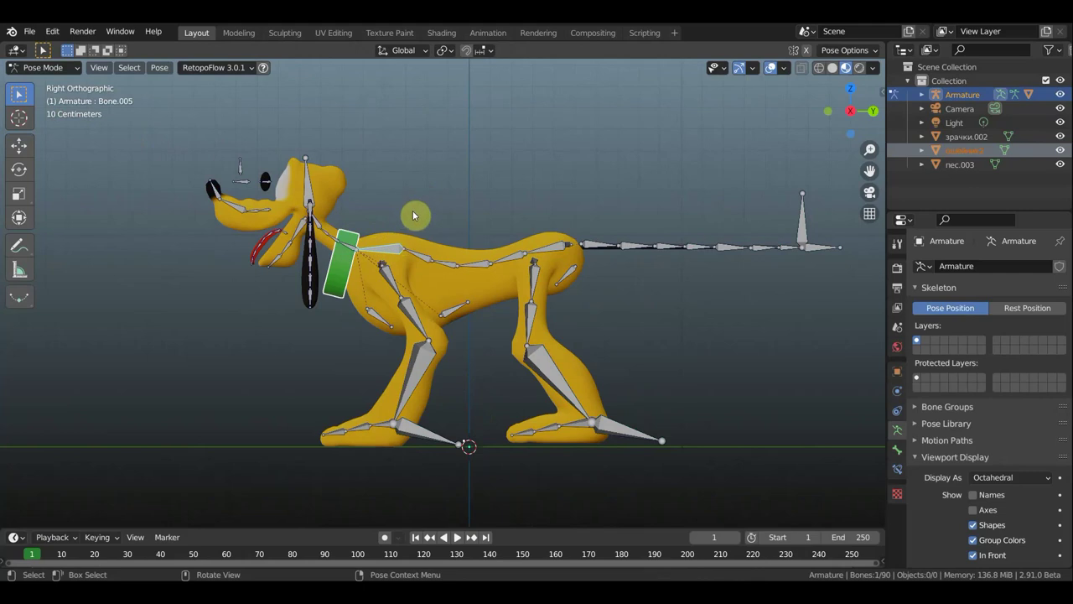
key("ctrl+p")
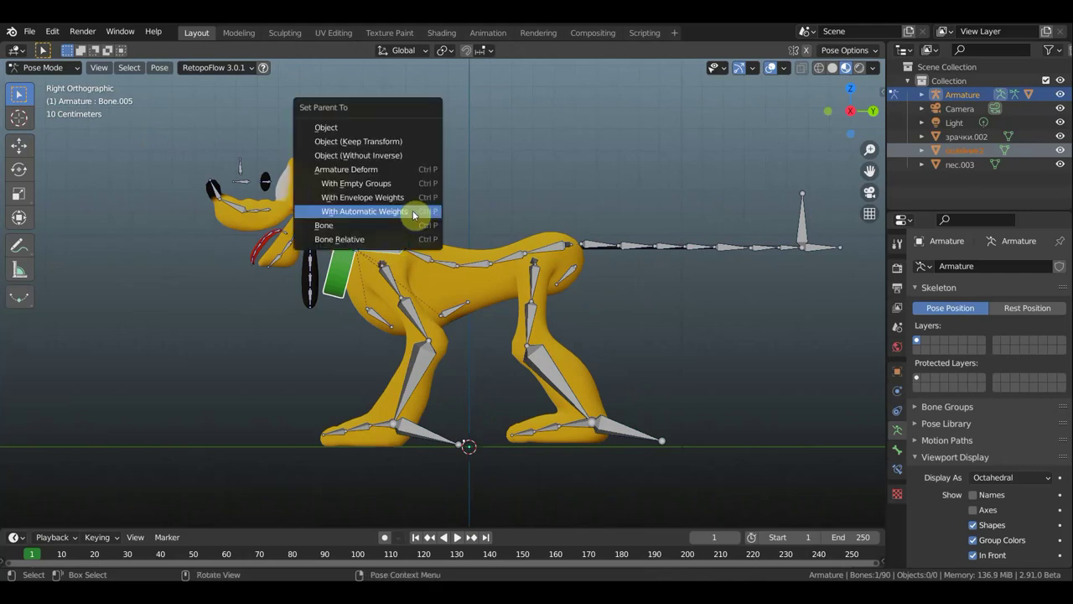
left_click(388, 226)
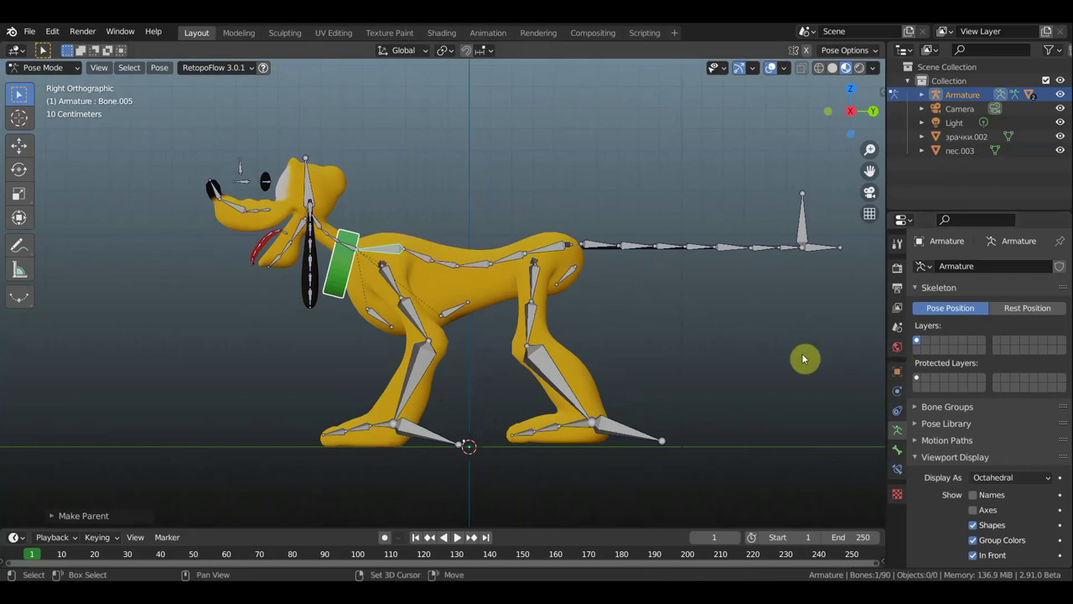
Apply Bone parenting to the tail bones Bone.019 and Bone.017.
middle_click_drag(802, 360, 640, 366, "shift")
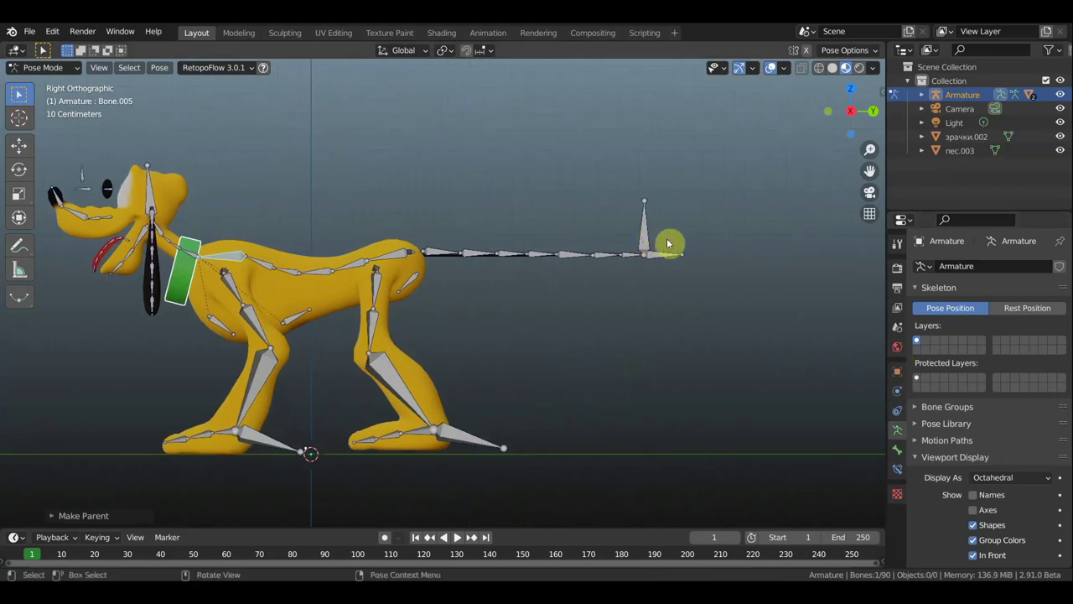
left_click(646, 247)
left_click(632, 254, "shift")
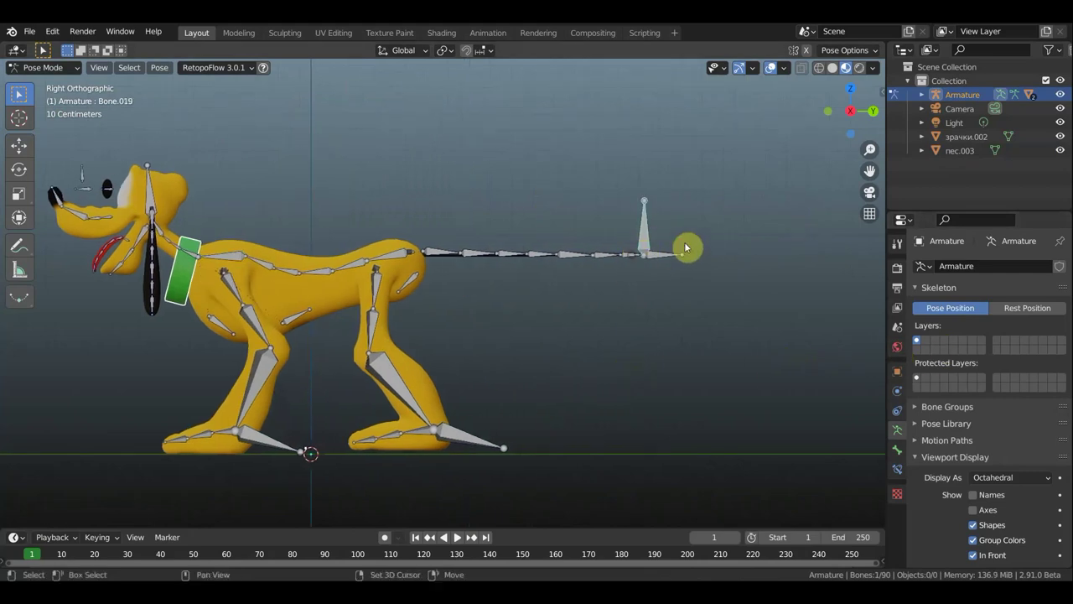
key("ctrl+p")
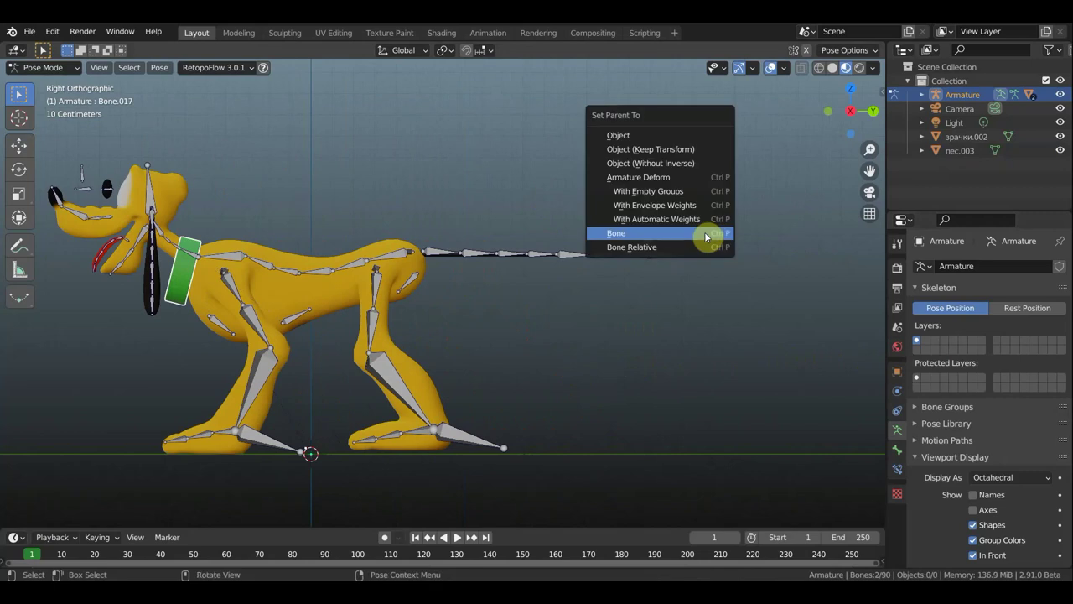
left_click(705, 240)
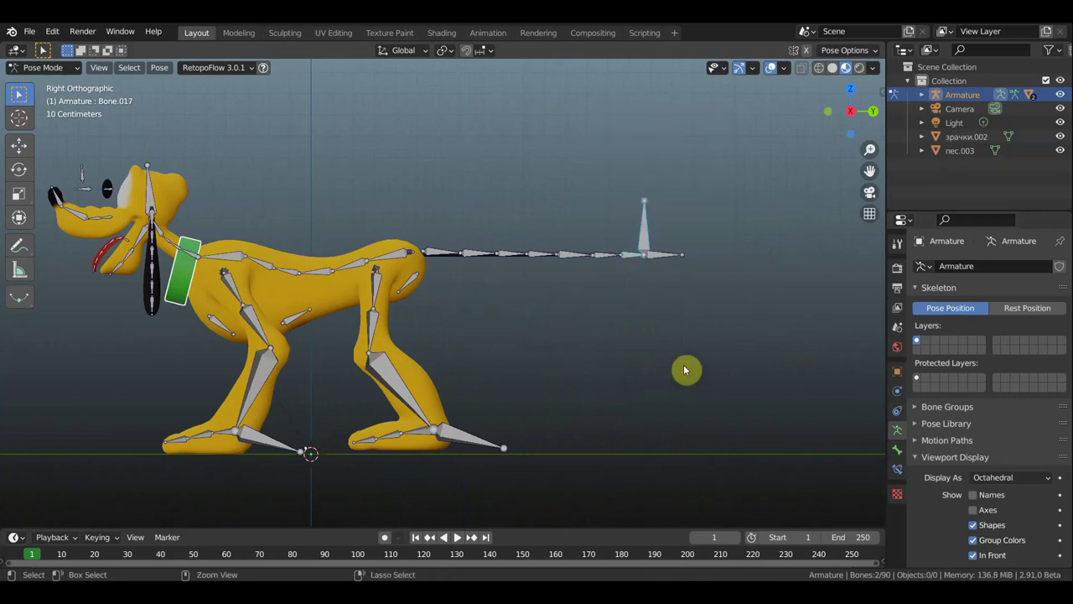
Add an Inverse Kinematics constraint to tail bone Bone.017 targeting Bone.019, chain length 6.
key("ctrl+shift+c")
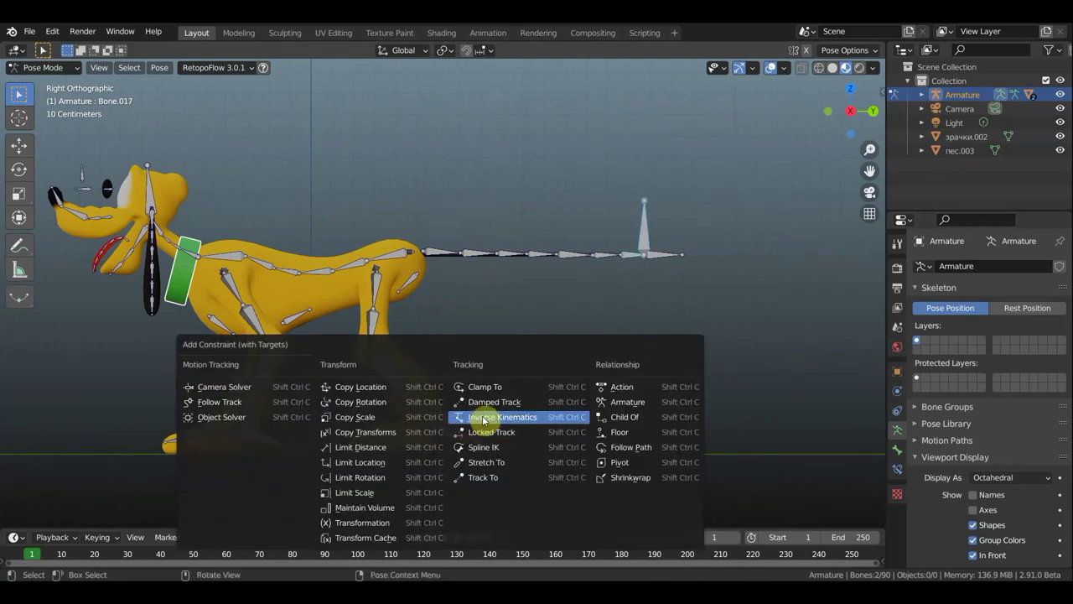
left_click(484, 420)
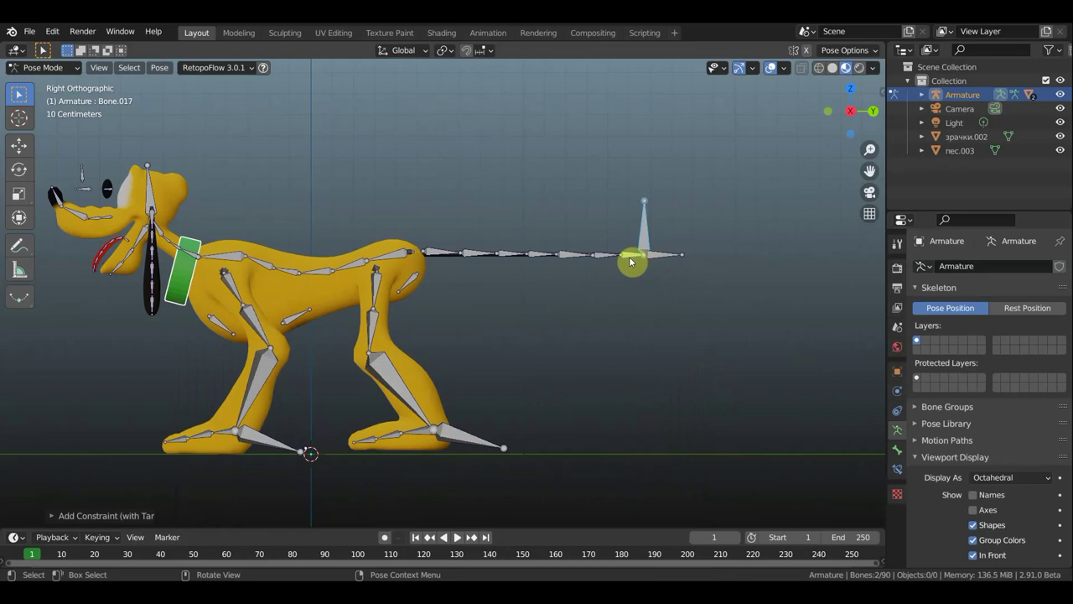
left_click(898, 468)
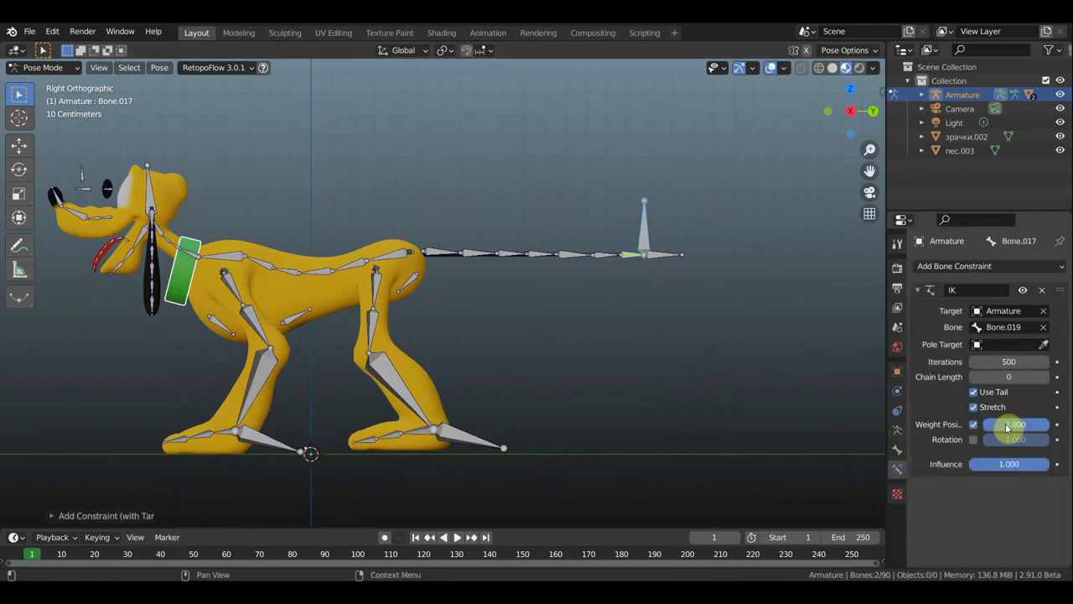
left_click(1044, 377)
left_click(1044, 378)
left_click(1044, 377)
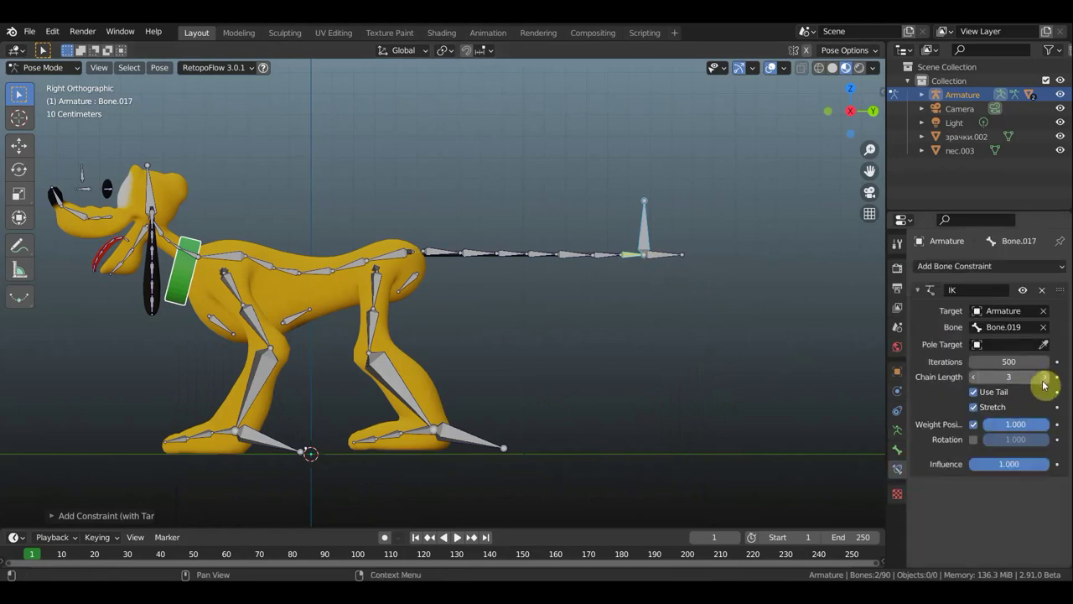
left_click(1044, 378)
left_click(1045, 377)
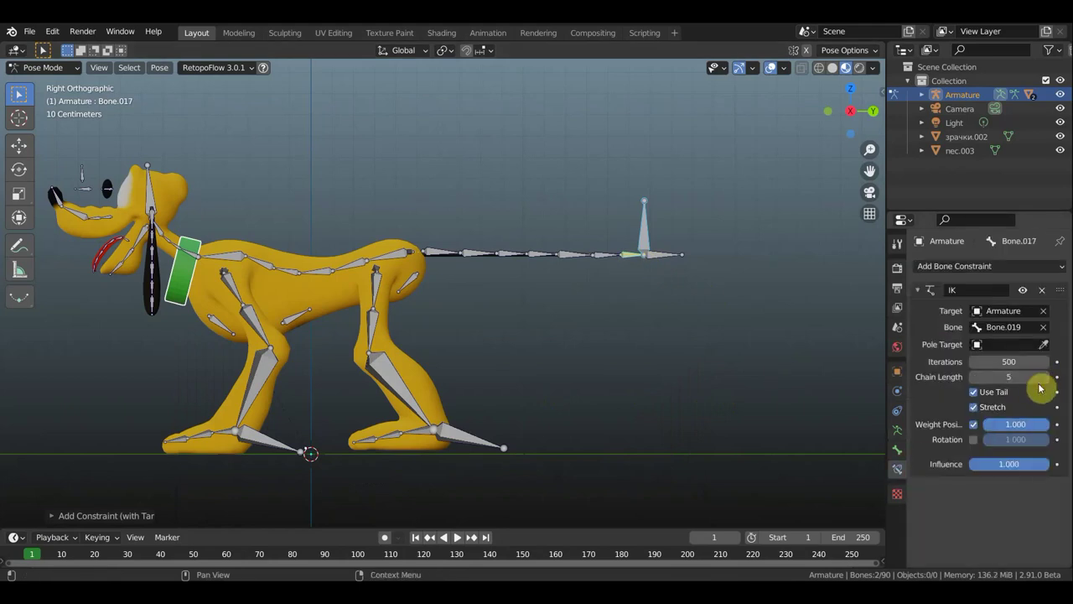
left_click(1044, 377)
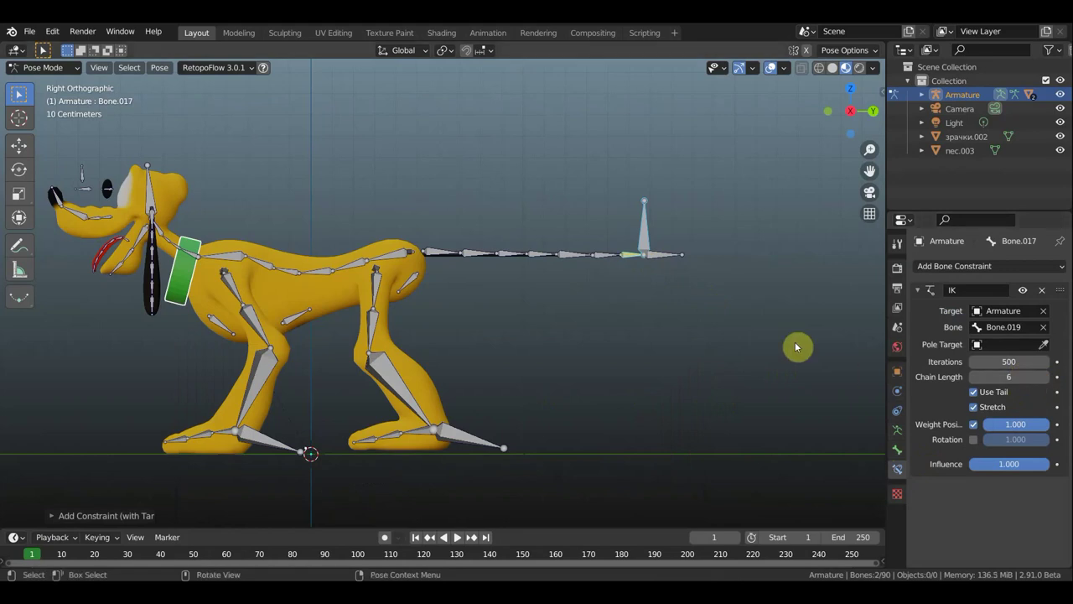
left_click(647, 231)
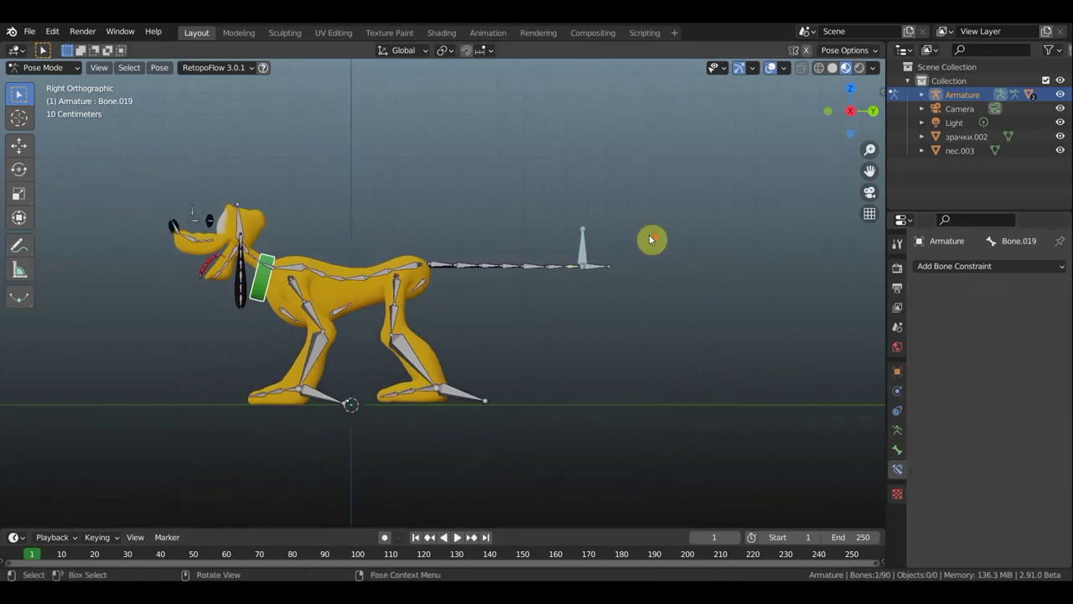
Test-move the tail control bone Bone.019, then undo the move.
scroll(651, 240, "down", 2)
key("g")
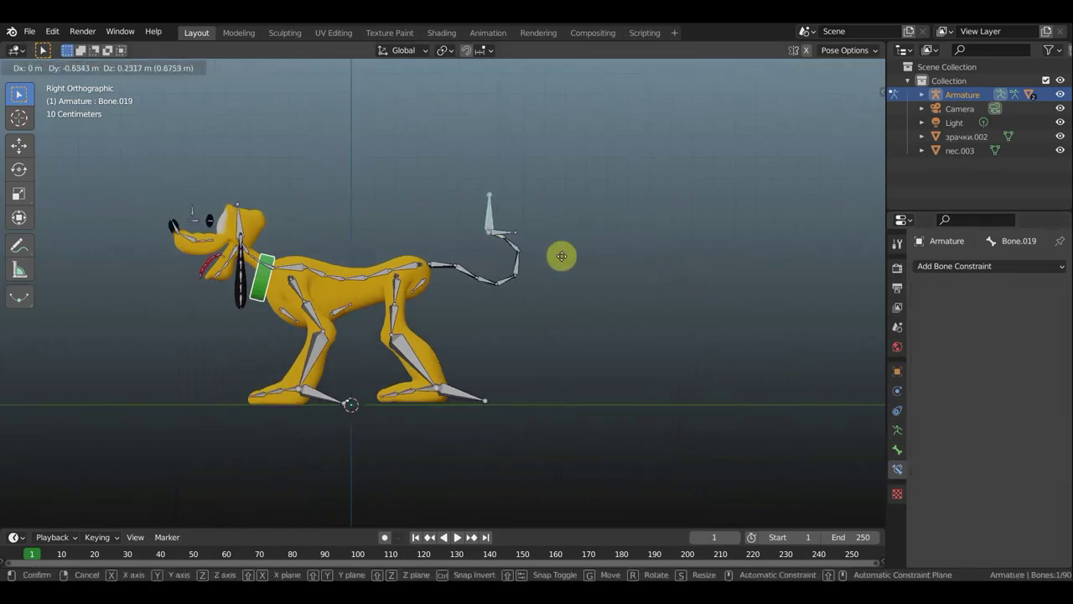
left_click(601, 233)
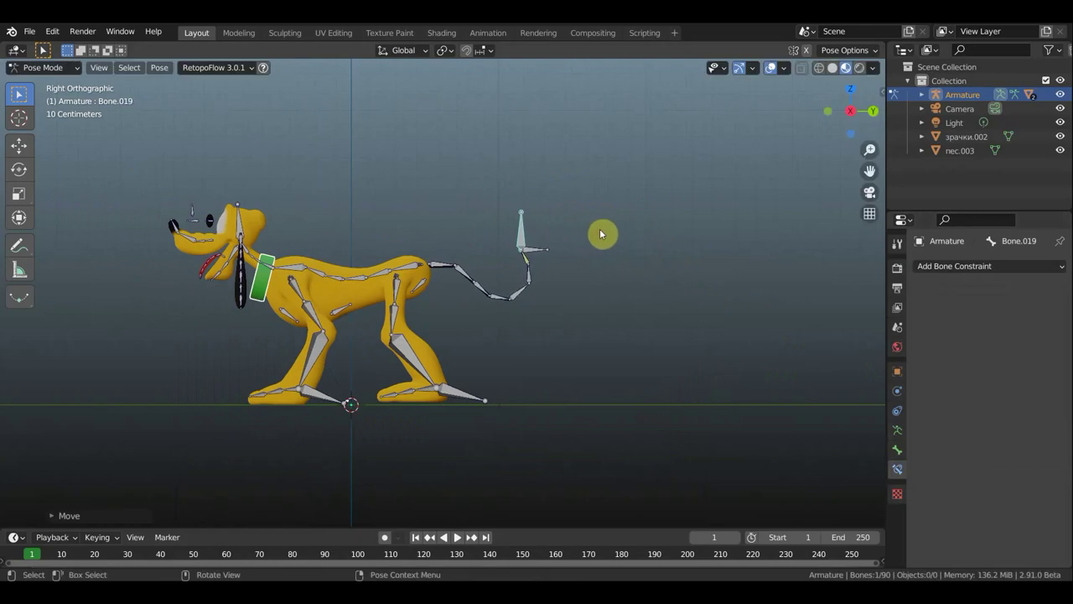
key("ctrl+z")
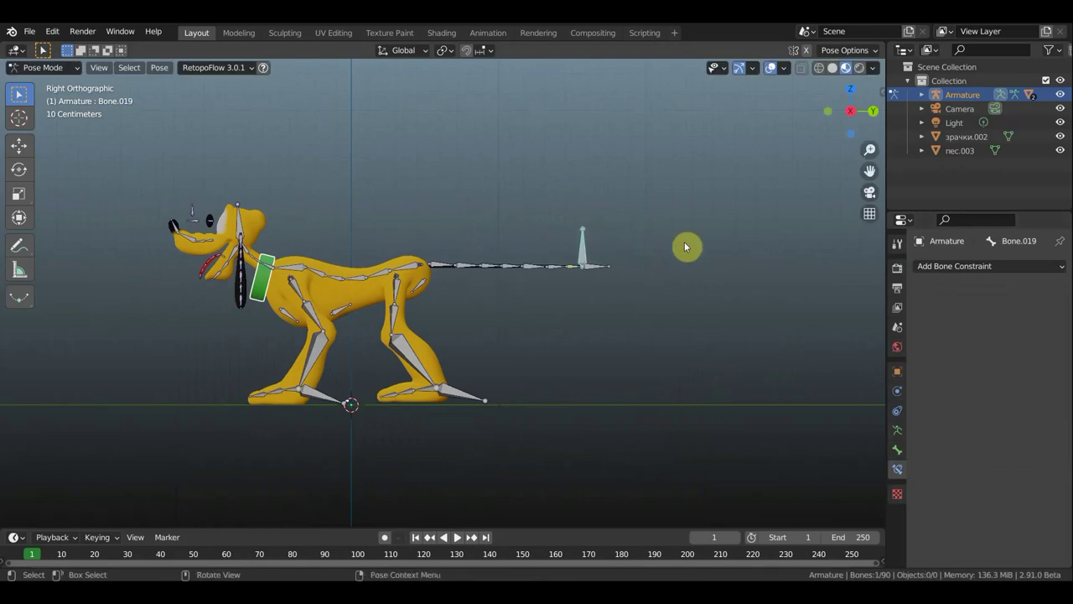
Raise tail bone Bone.017's IK chain length to 7.
left_click(577, 269, "shift")
key("shift+i")
left_click(1049, 380)
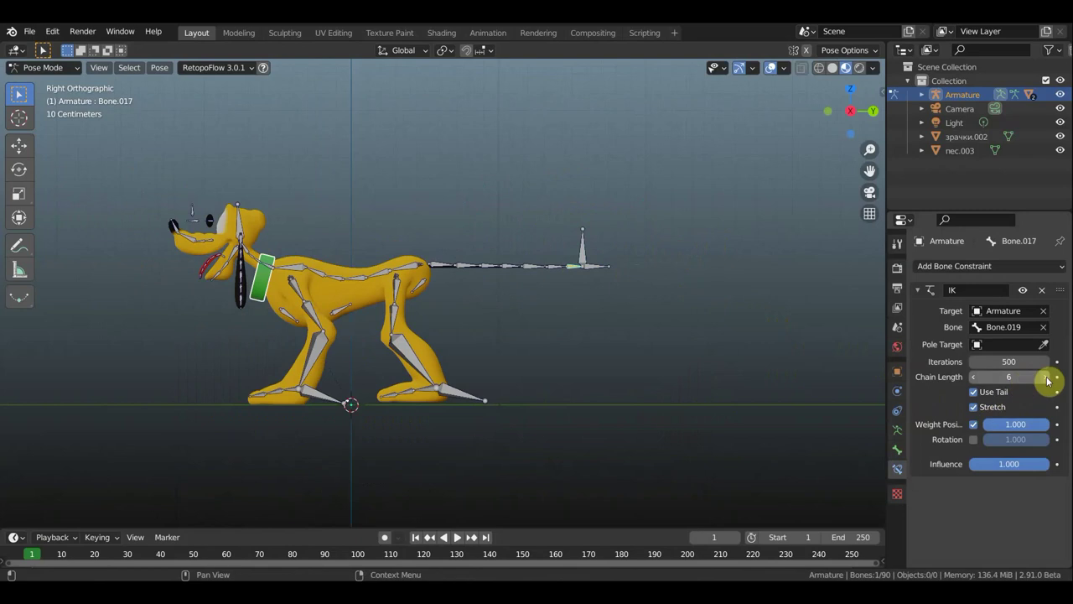
left_click(1048, 380)
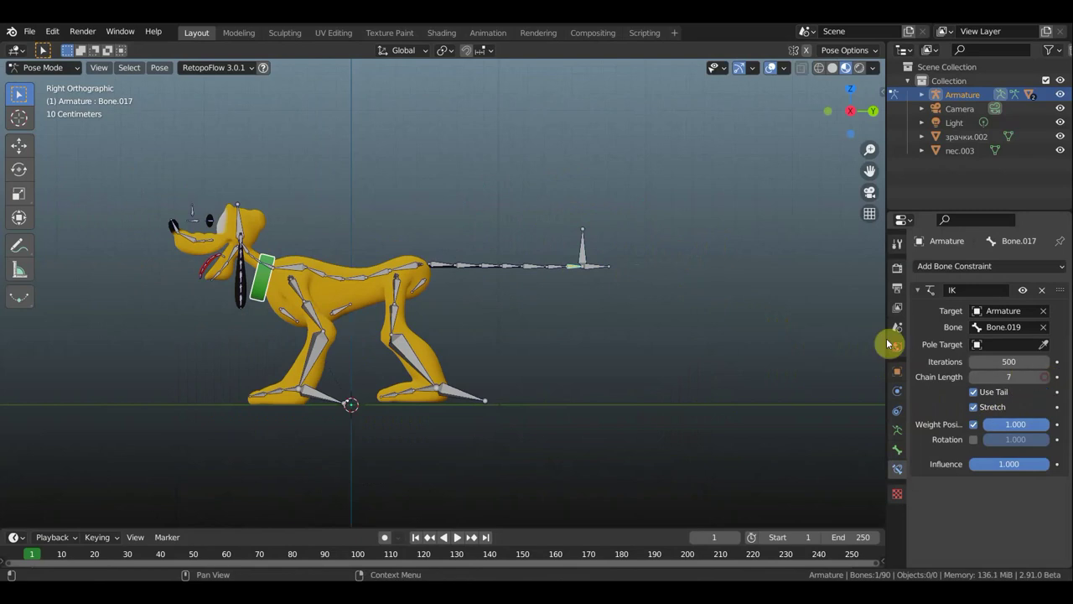
Move Bone.019 again to confirm the whole tail follows it.
left_click(588, 257)
key("g")
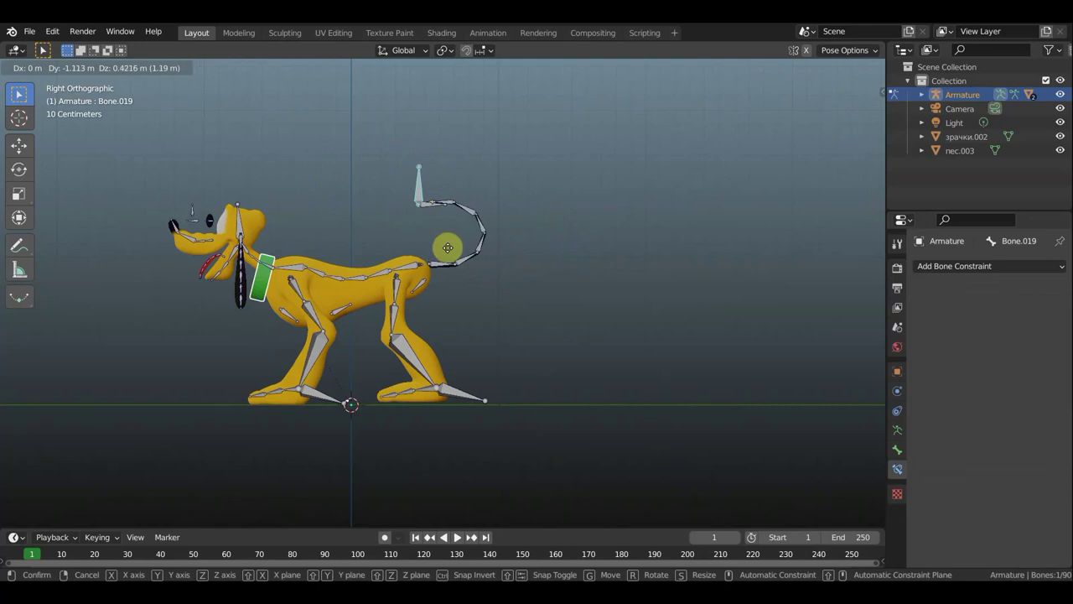
left_click(588, 249)
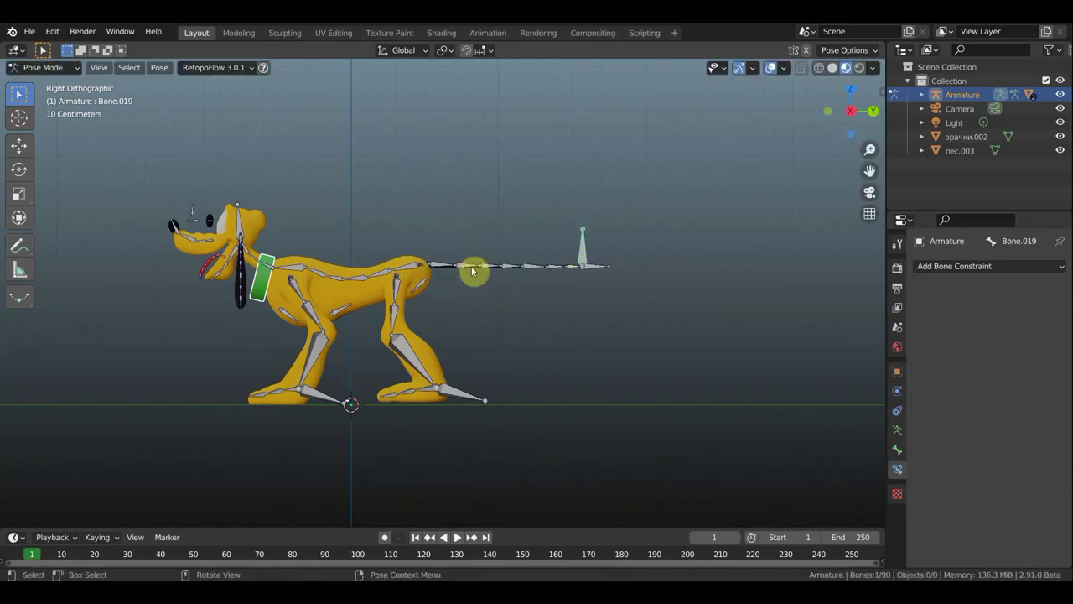
middle_click_drag(539, 313, 644, 312, "shift")
scroll(603, 310, "up", 1)
scroll(562, 300, "up", 1)
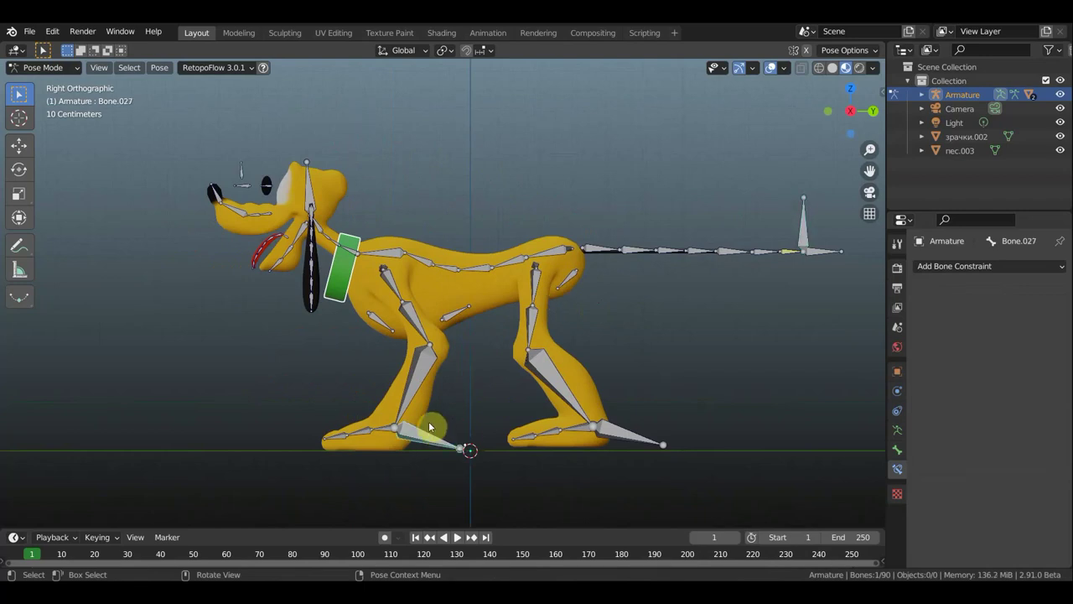
Give front shin bone Bone.023 an Inverse Kinematics constraint with chain length 3.
left_click(411, 387)
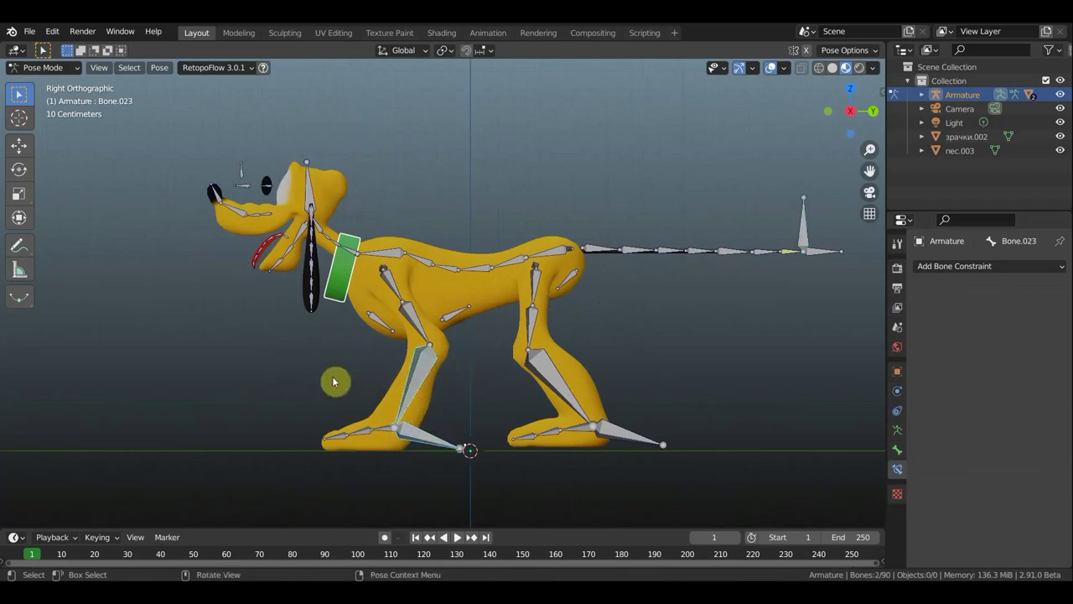
key("ctrl+shift+c")
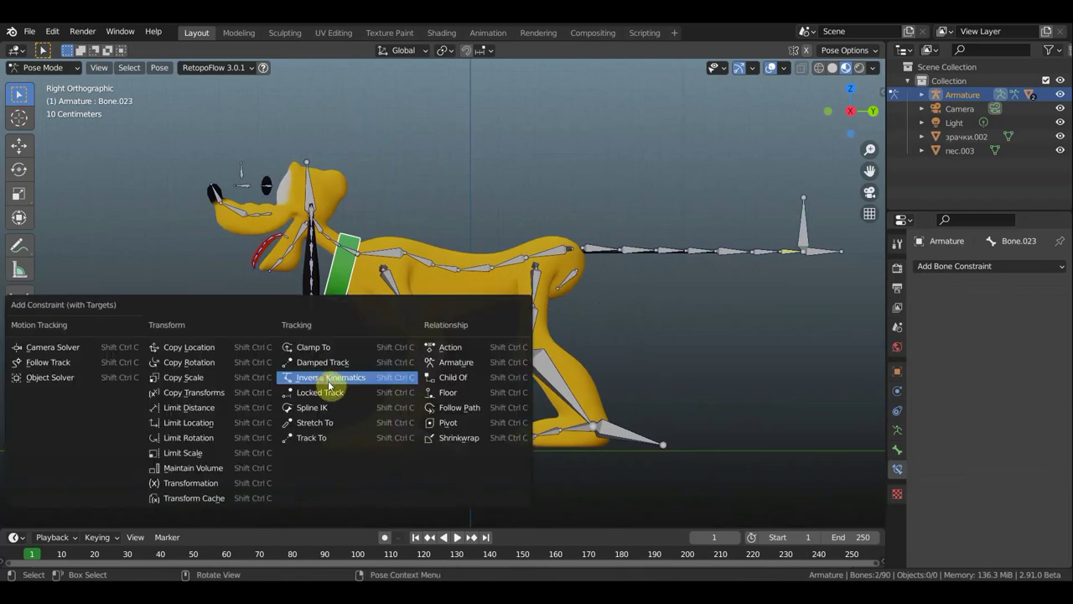
left_click(330, 384)
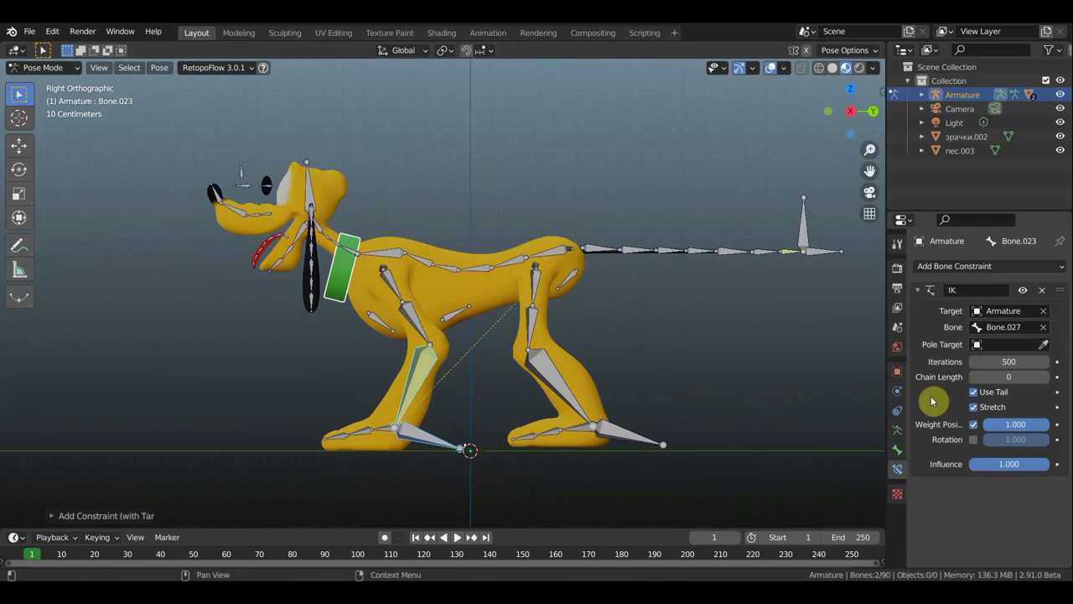
left_click(1047, 382)
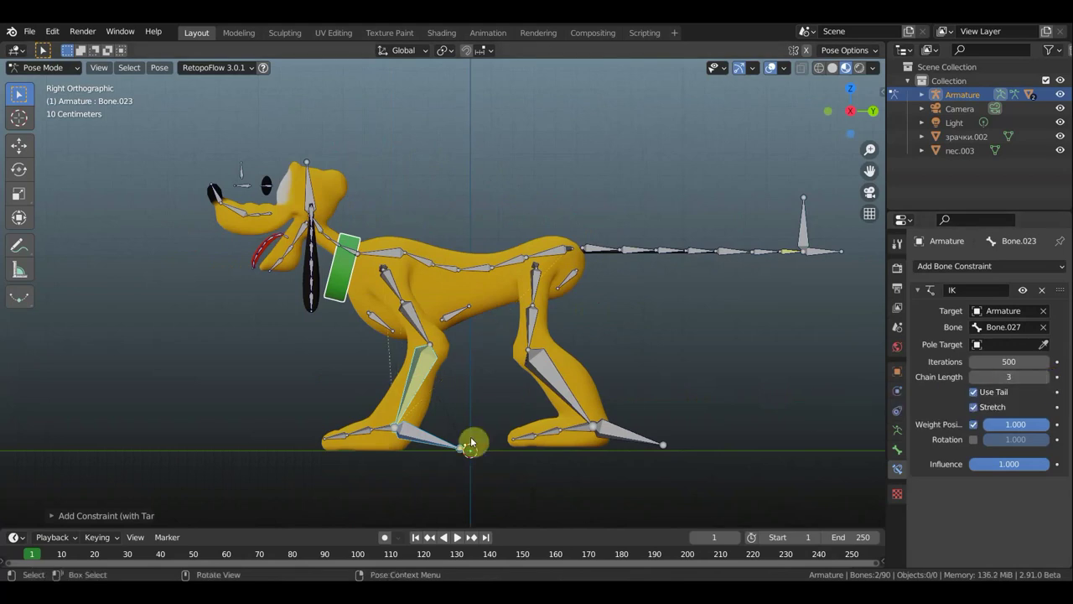
Test the leg by moving foot bones Bone.068 and Bone.027, then undo.
left_click(437, 442)
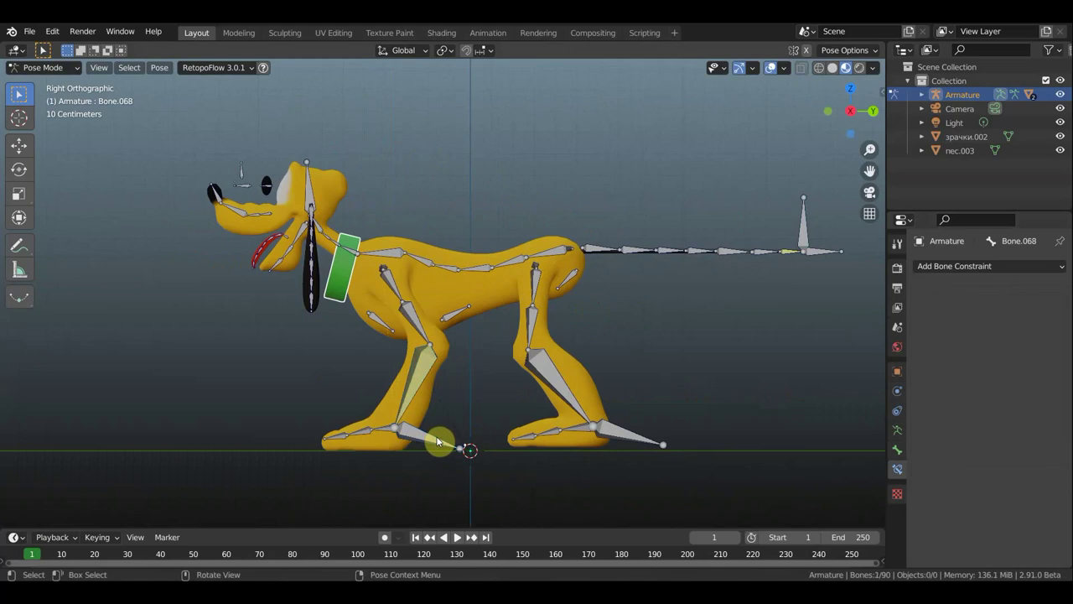
left_click_drag(436, 442, 417, 430)
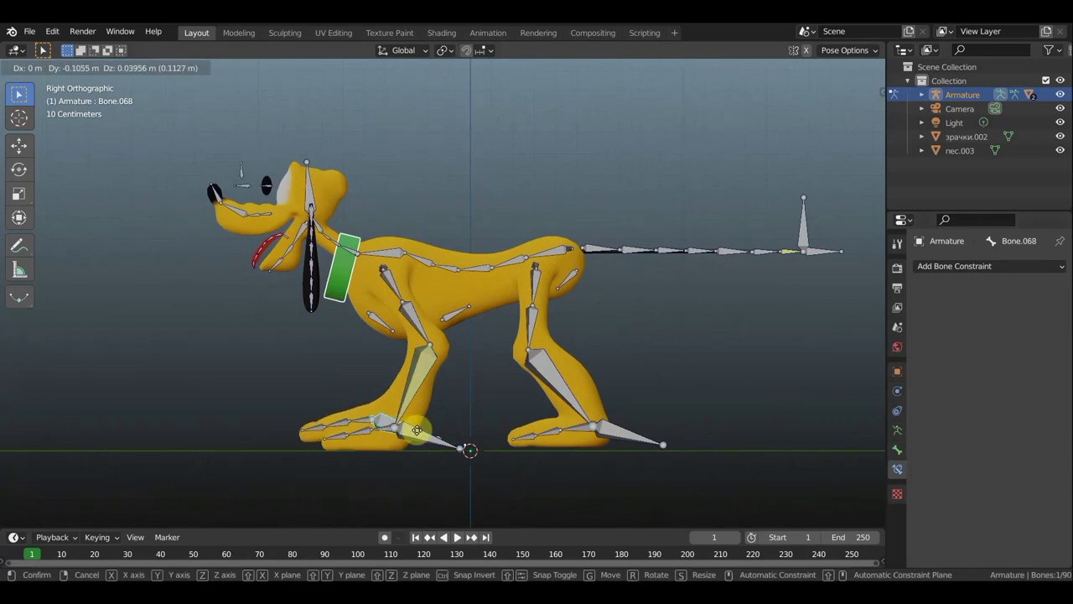
left_click_drag(417, 431, 449, 433)
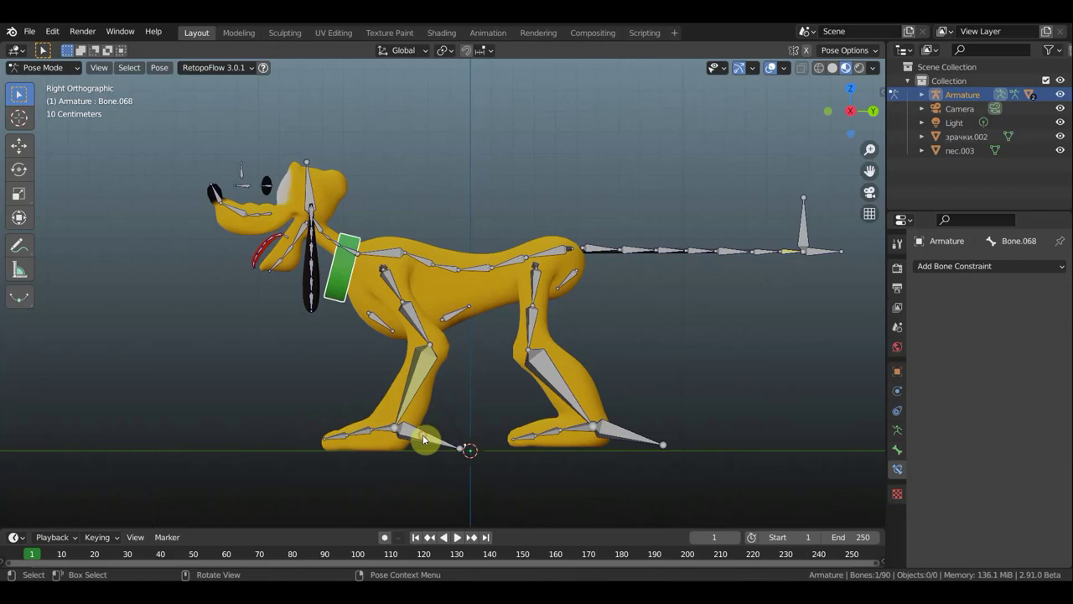
left_click(422, 436)
mouse_move(424, 445)
left_mouse_down()
mouse_move(274, 381)
mouse_move(534, 110)
mouse_move(582, 297)
mouse_move(354, 408)
mouse_move(388, 391)
left_mouse_up()
key("ctrl+z")
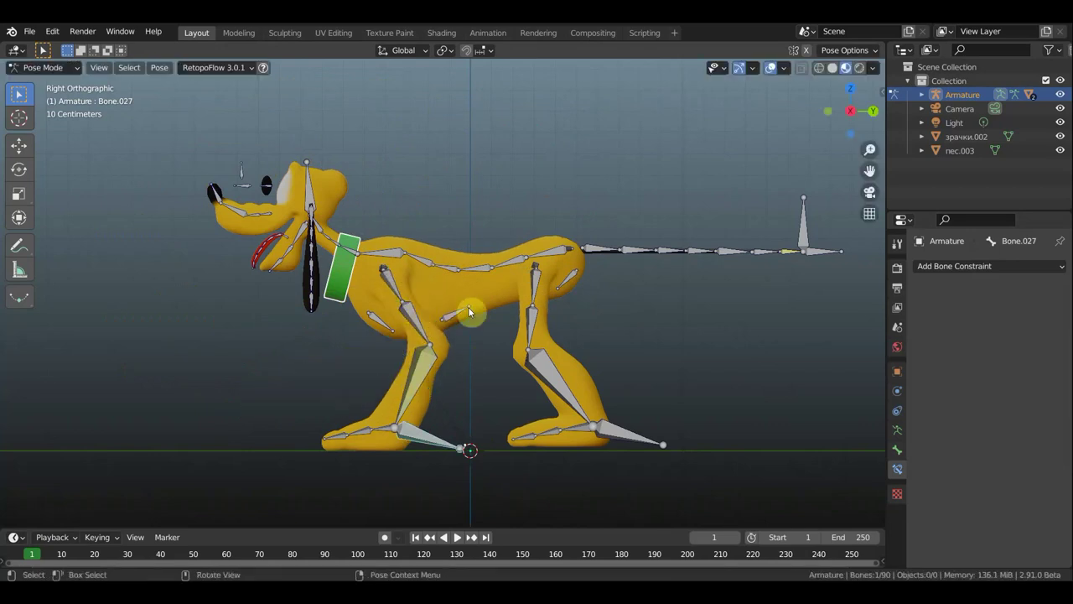
Add a Copy Location constraint to Bone.022 targeting Bone.023.
left_click(426, 362, "shift")
key("shift+i")
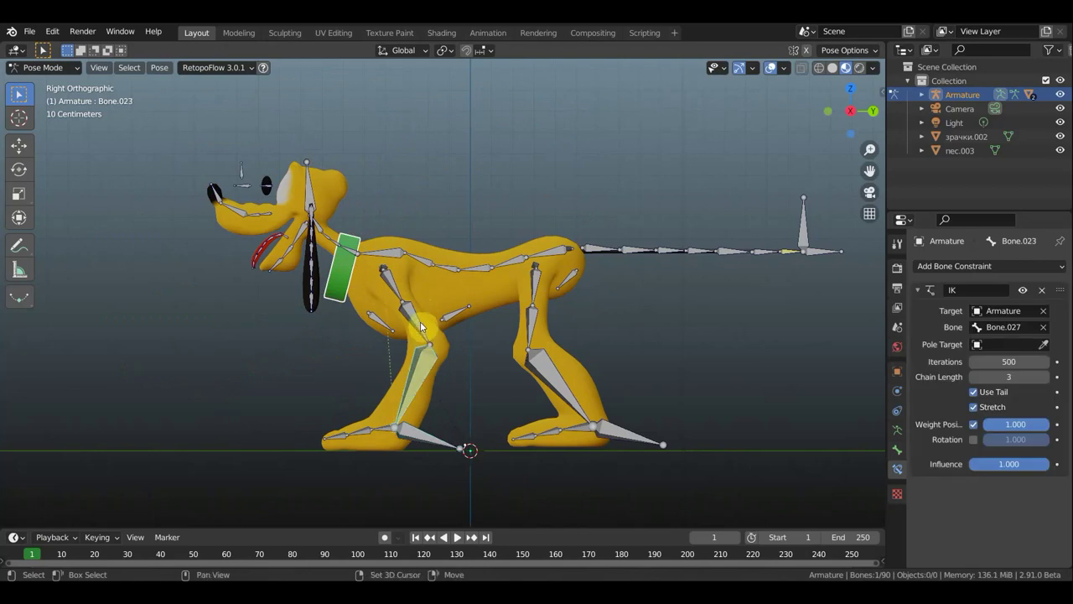
left_click(421, 326, "shift")
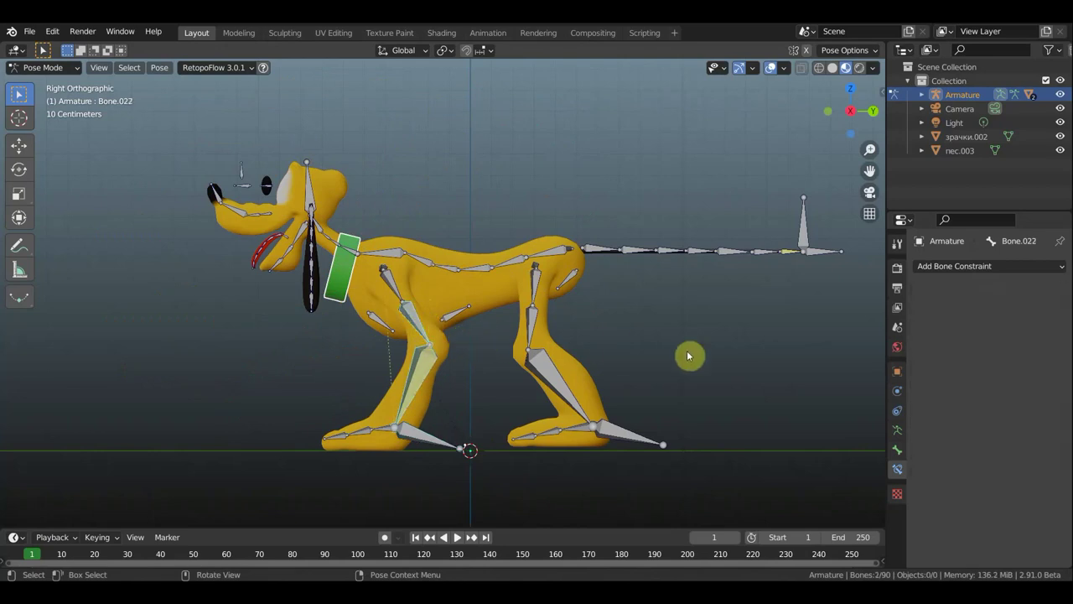
key("shift+ctrl+c")
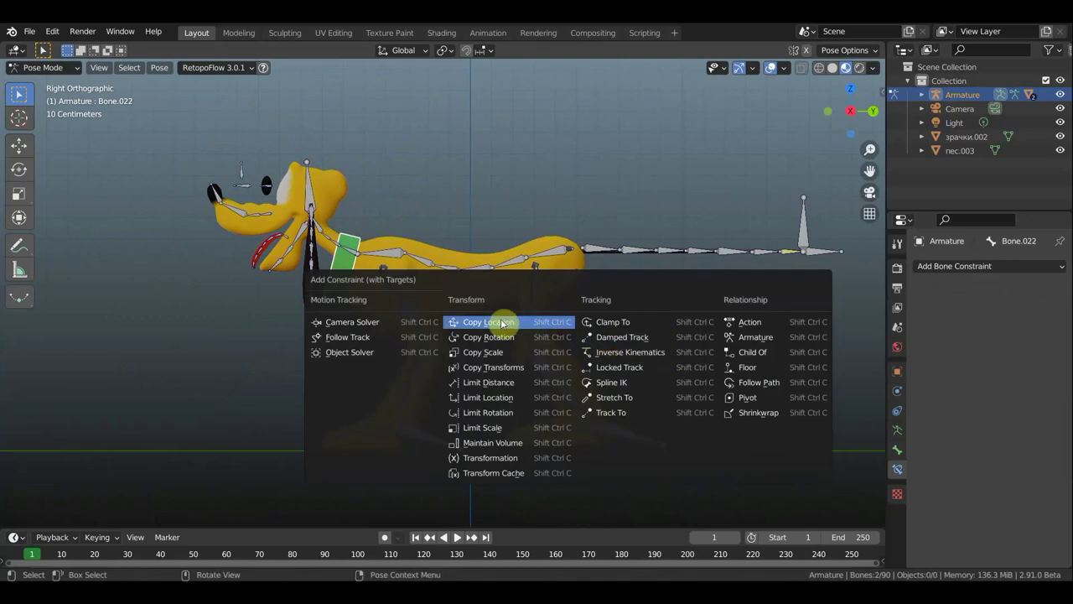
left_click(502, 328)
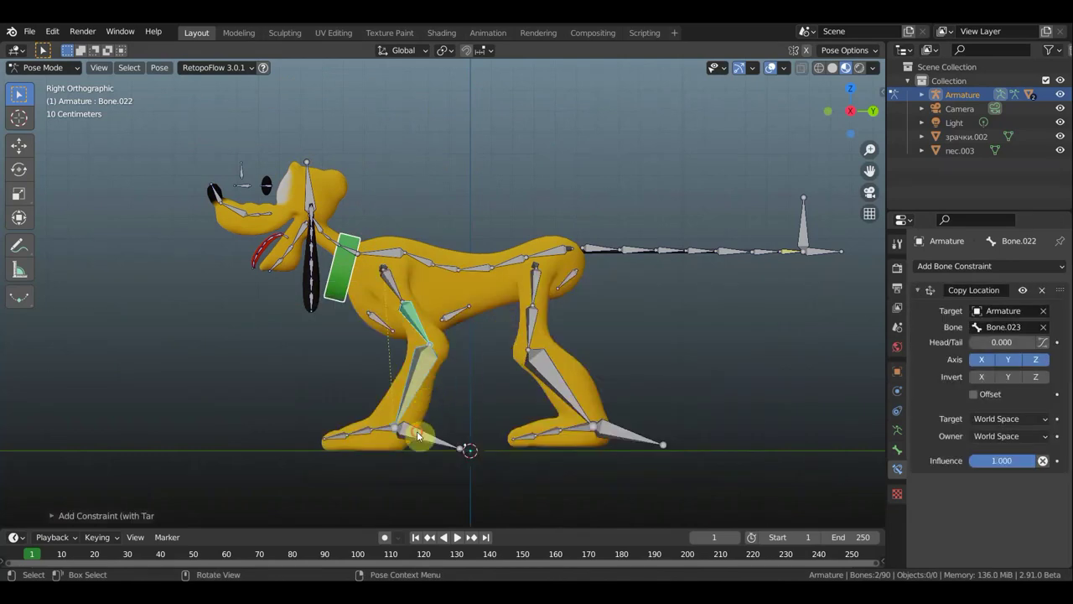
Add a Copy Transforms constraint to Bone.023 targeting Bone.027, owner and target in Local Space.
left_click(418, 389)
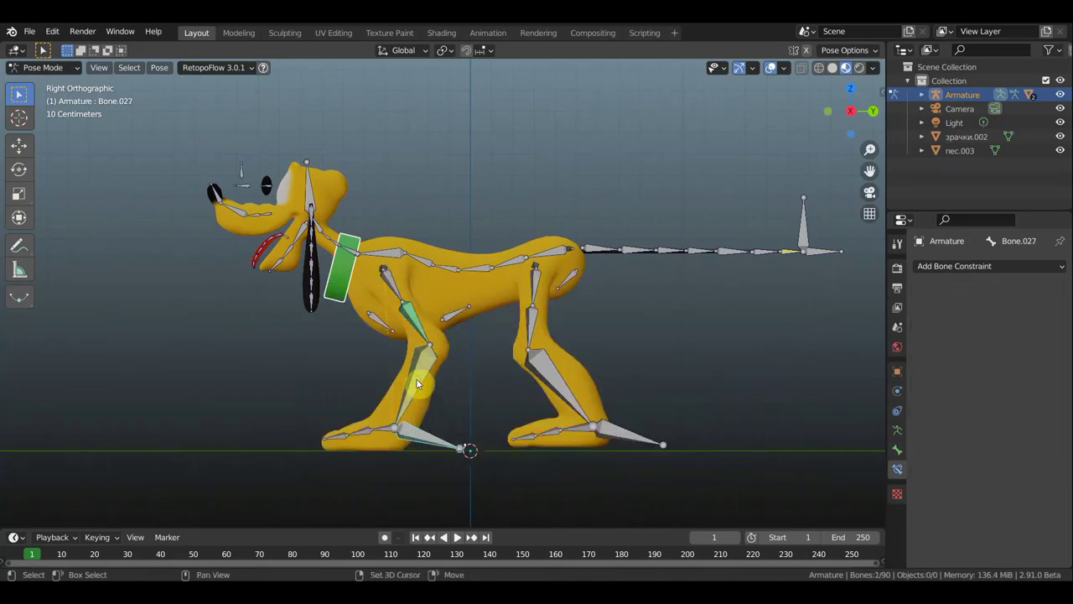
left_click(418, 384, "shift")
key("ctrl+shift+c")
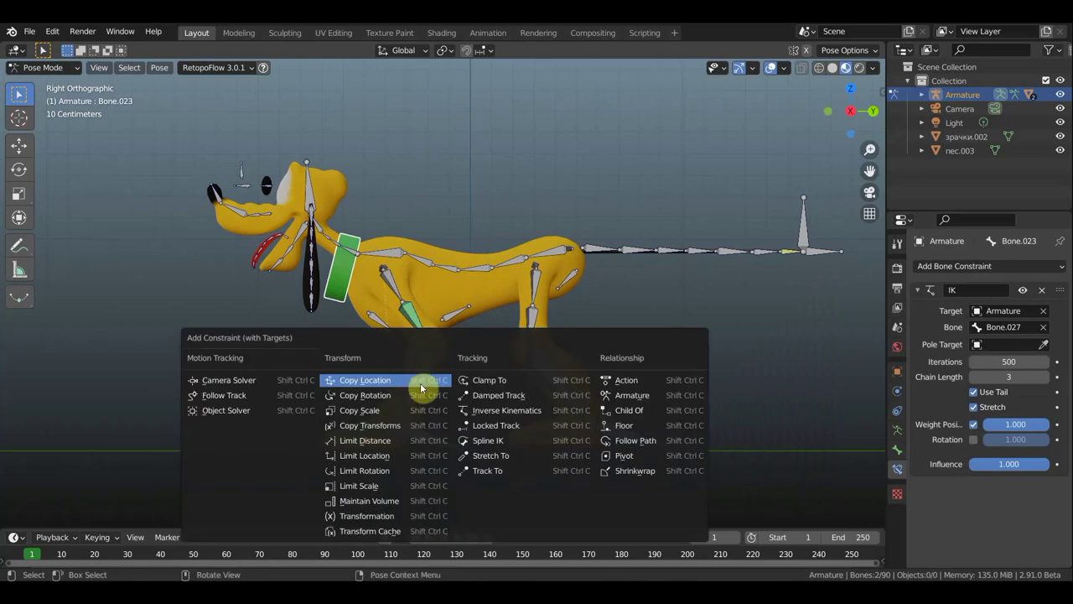
left_click(381, 419)
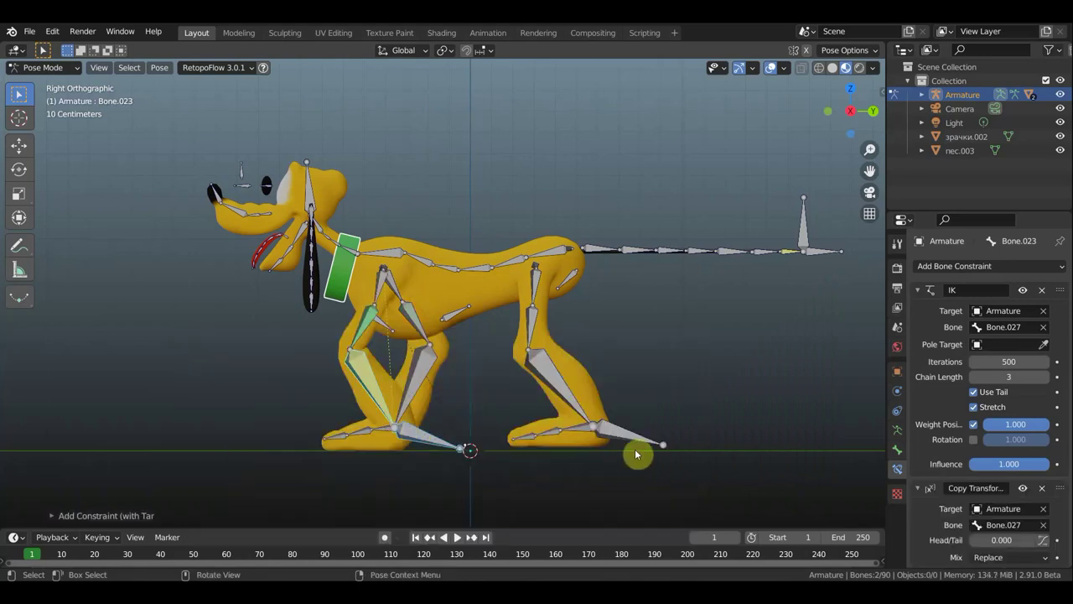
scroll(1011, 528, "down", 2)
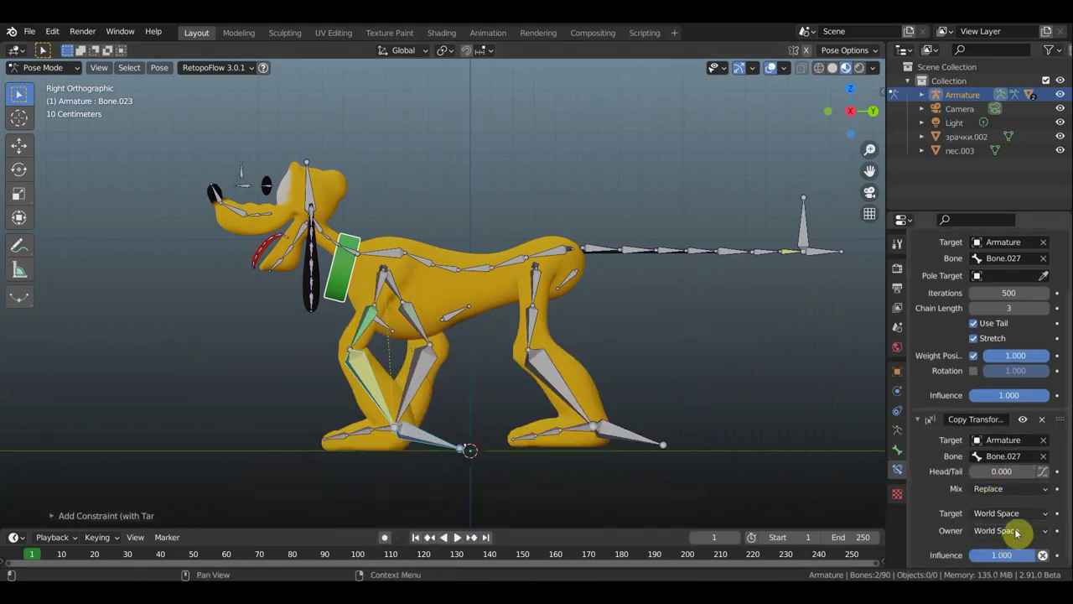
left_click(1017, 530)
left_click(1002, 468)
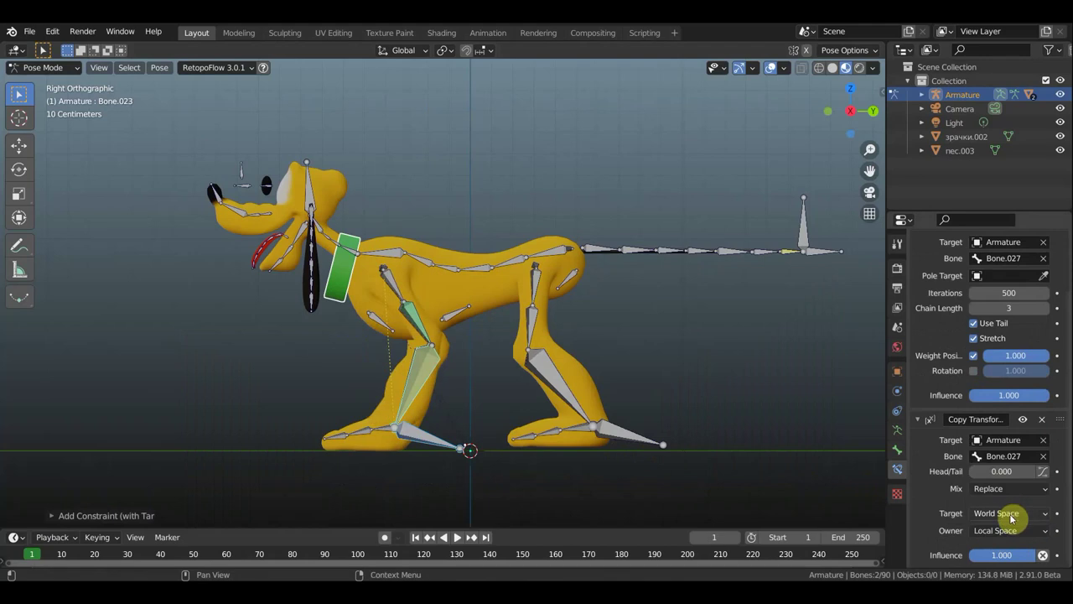
left_click(1011, 511)
left_click(983, 453)
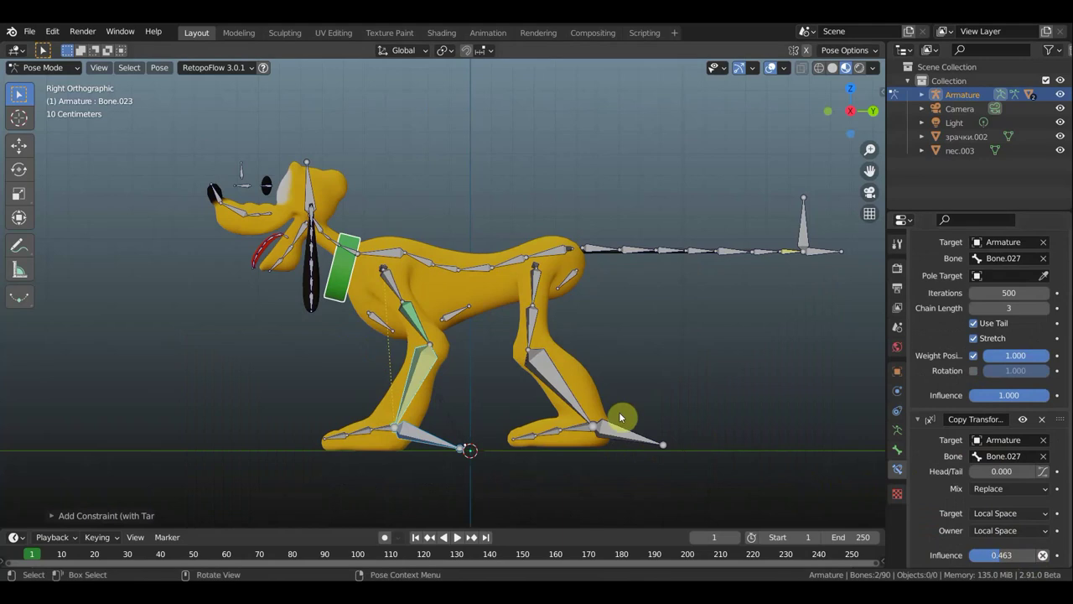
Move front foot bone Bone.068 forward and up to test the leg rig.
left_click(428, 442)
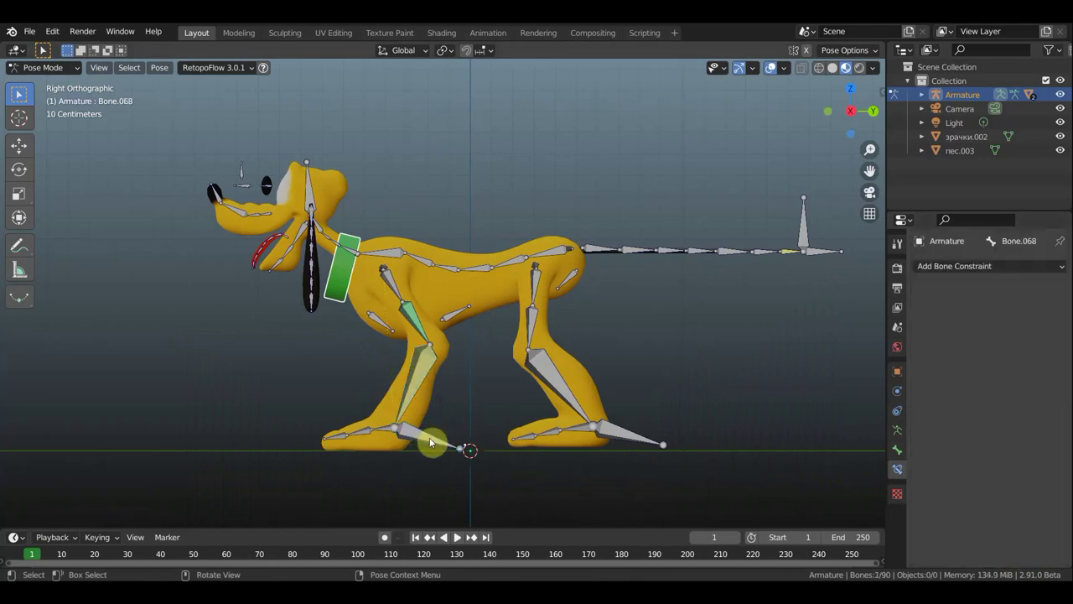
key("g")
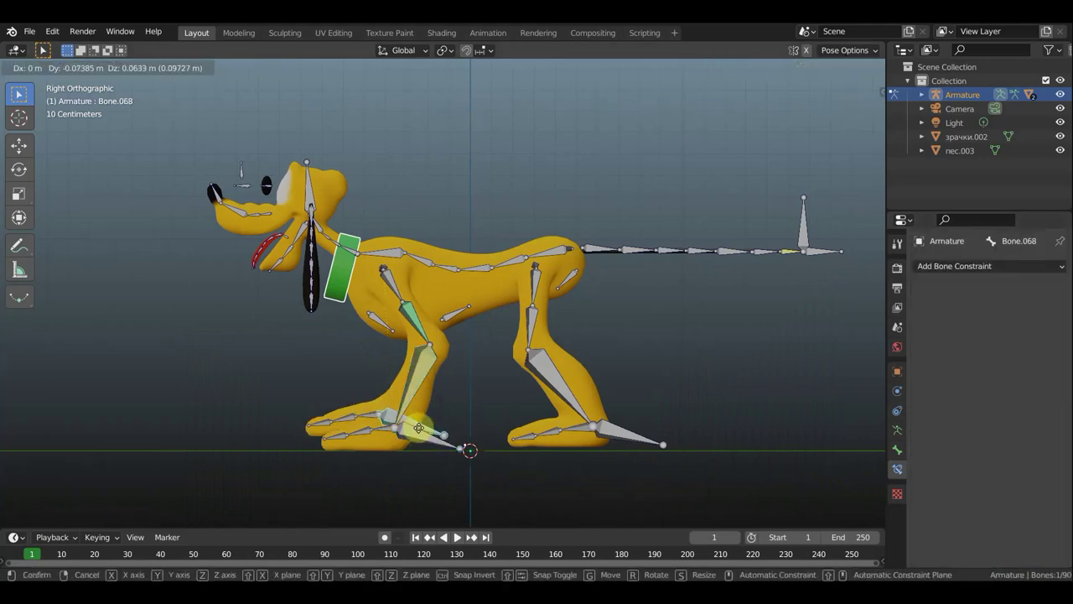
left_click(434, 442)
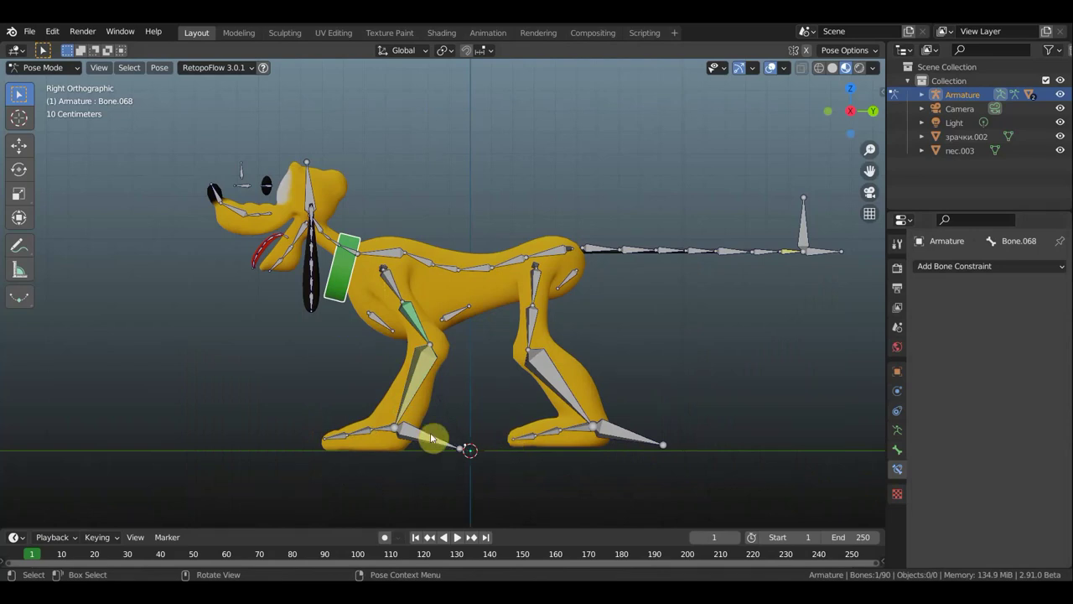
left_click_drag(450, 442, 305, 392)
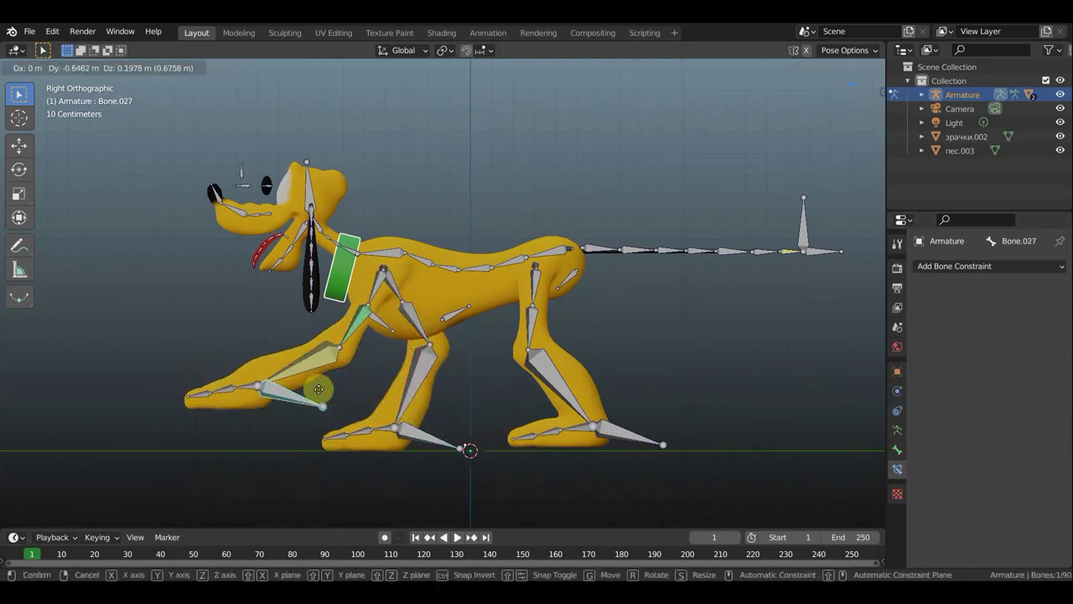
left_click_drag(304, 392, 319, 391)
mouse_move(318, 391)
middle_mouse_down()
mouse_move(567, 416)
mouse_move(617, 323)
middle_mouse_up()
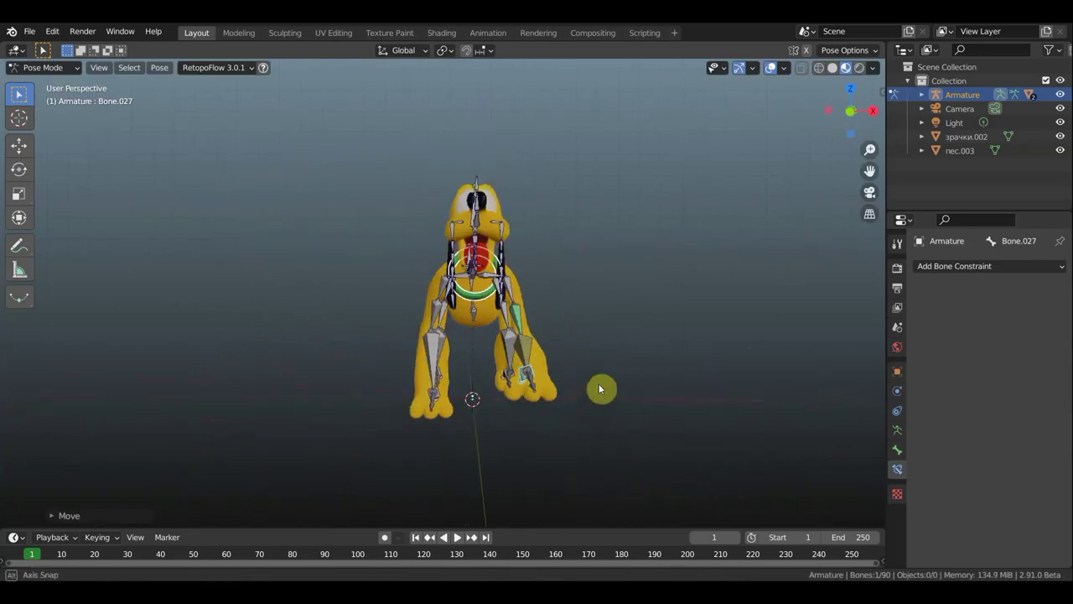
With overlays hidden, rotate the posed leg, then restore the rest pose.
left_click(770, 72)
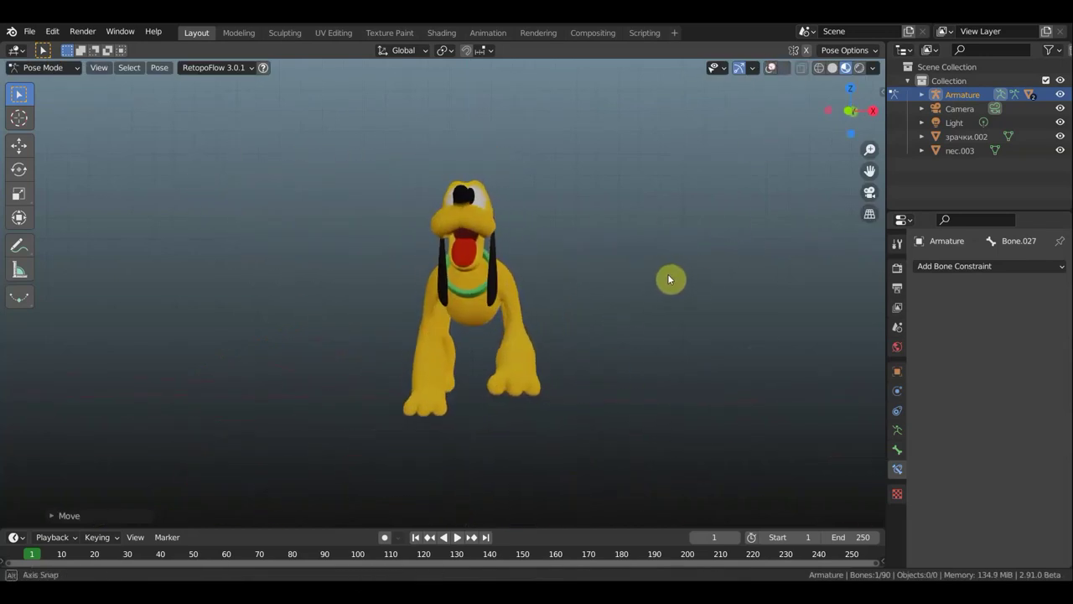
key("r")
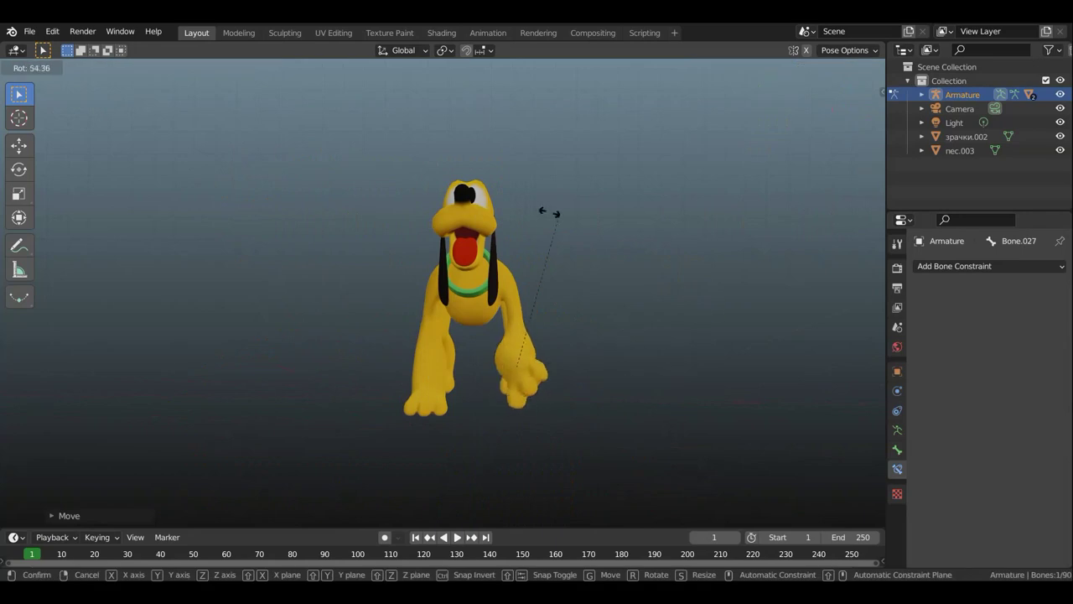
left_click(557, 346)
mouse_move(610, 346)
middle_mouse_down()
mouse_move(468, 361)
mouse_move(495, 353)
middle_mouse_up()
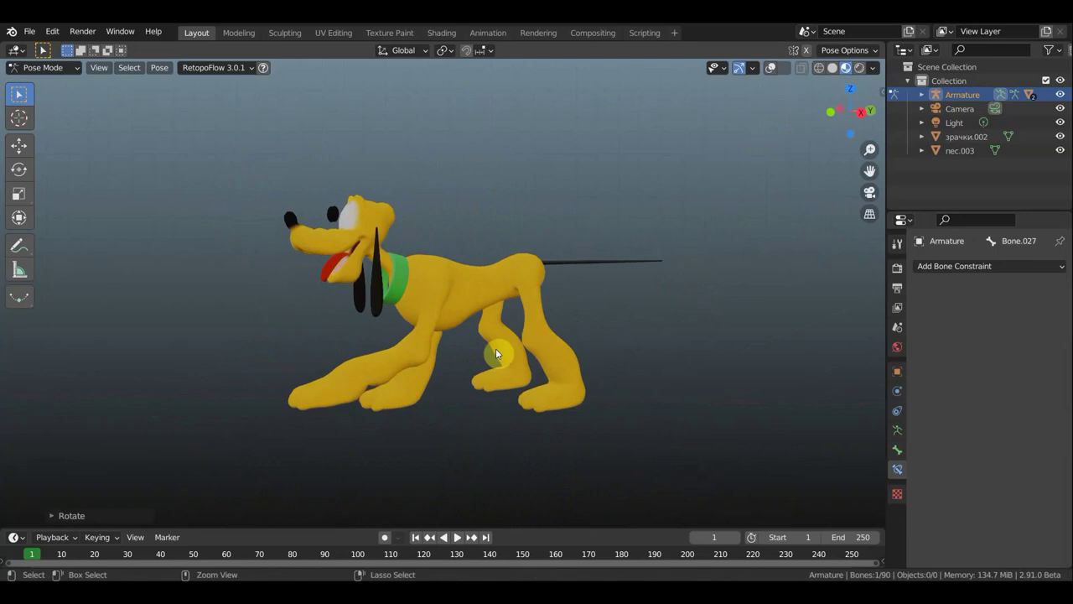
key("ctrl+z")
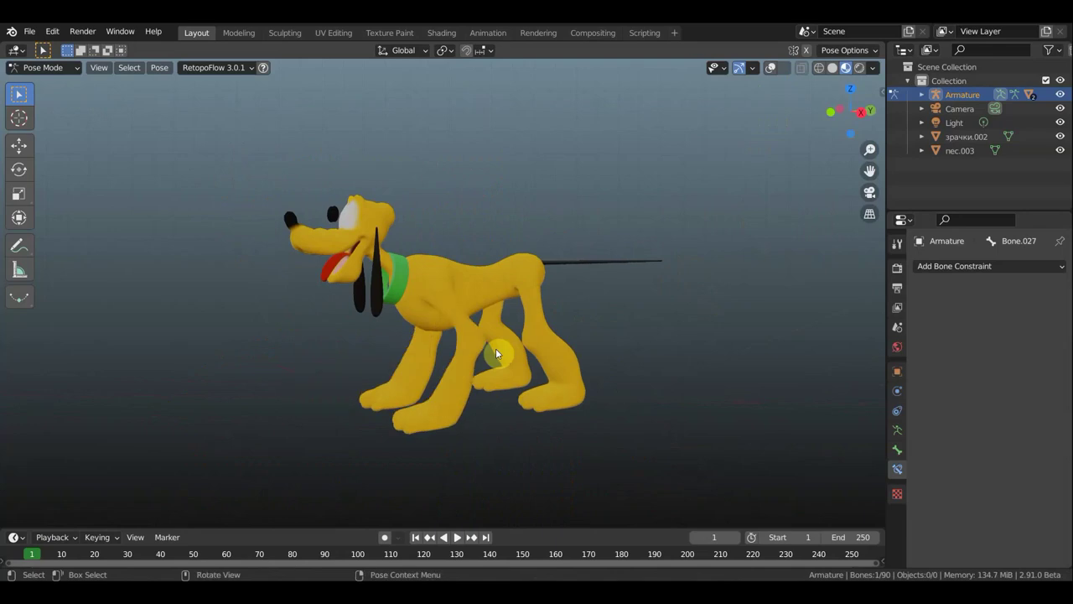
key("KP_3")
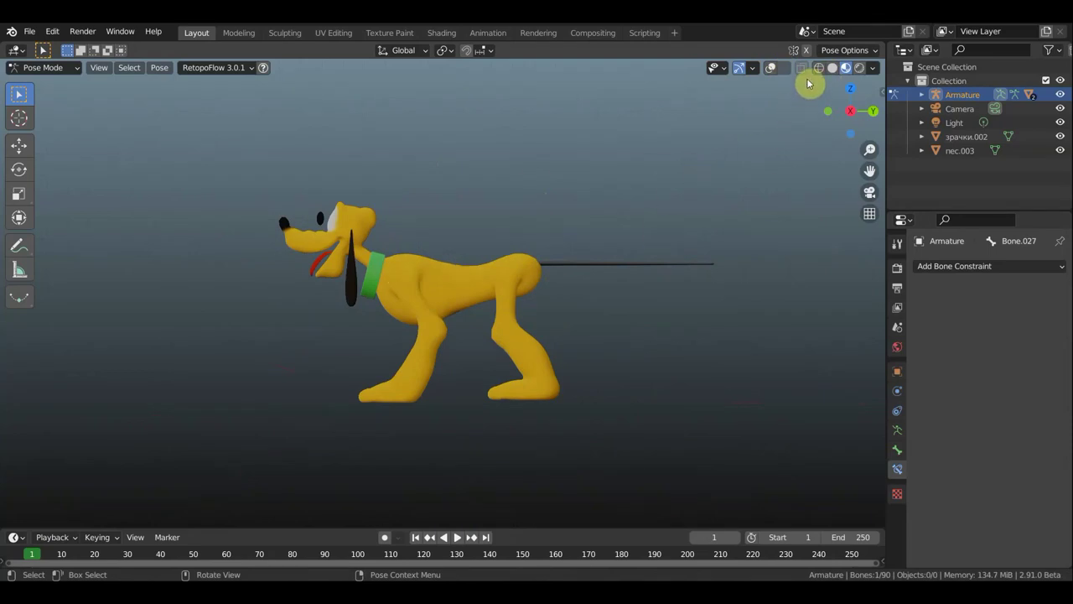
Check the dog in solid and material preview shading, then show the armature again.
left_click(834, 67)
left_click(847, 68)
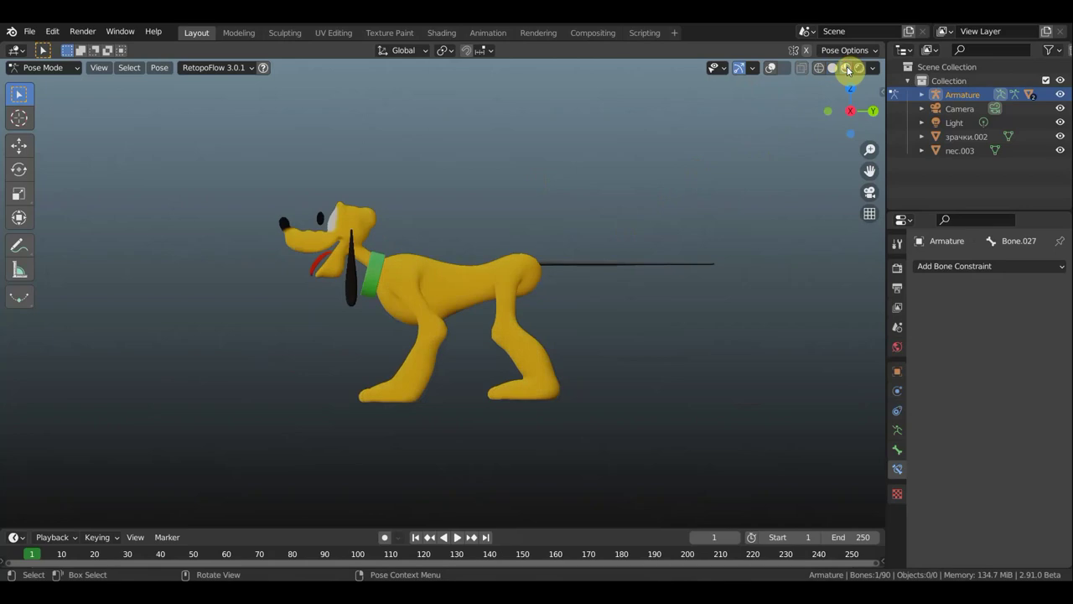
scroll(666, 226, "down", 3)
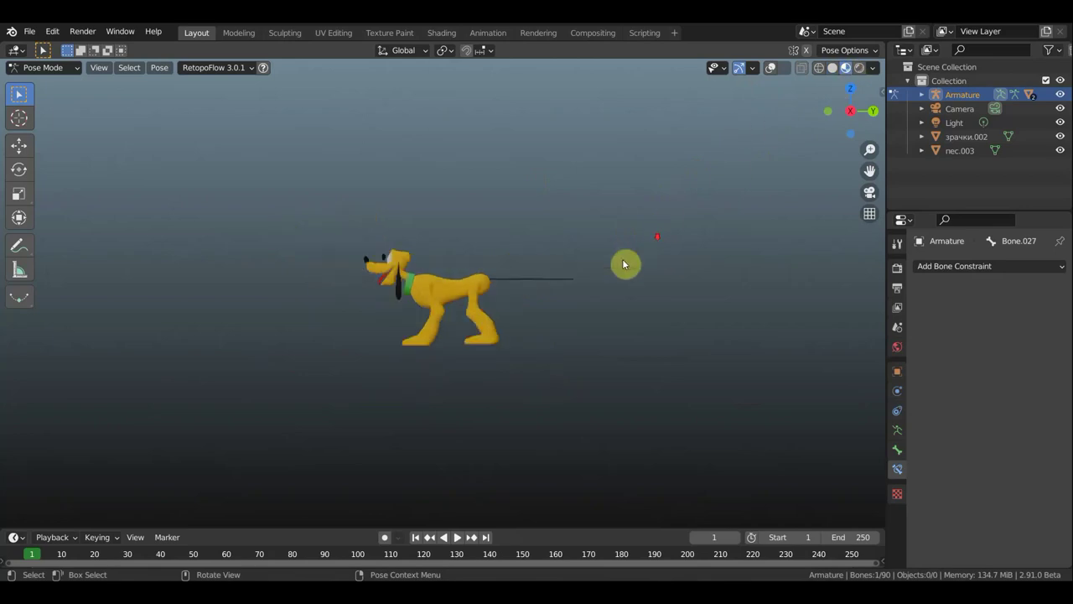
middle_click_drag(585, 295, 668, 304)
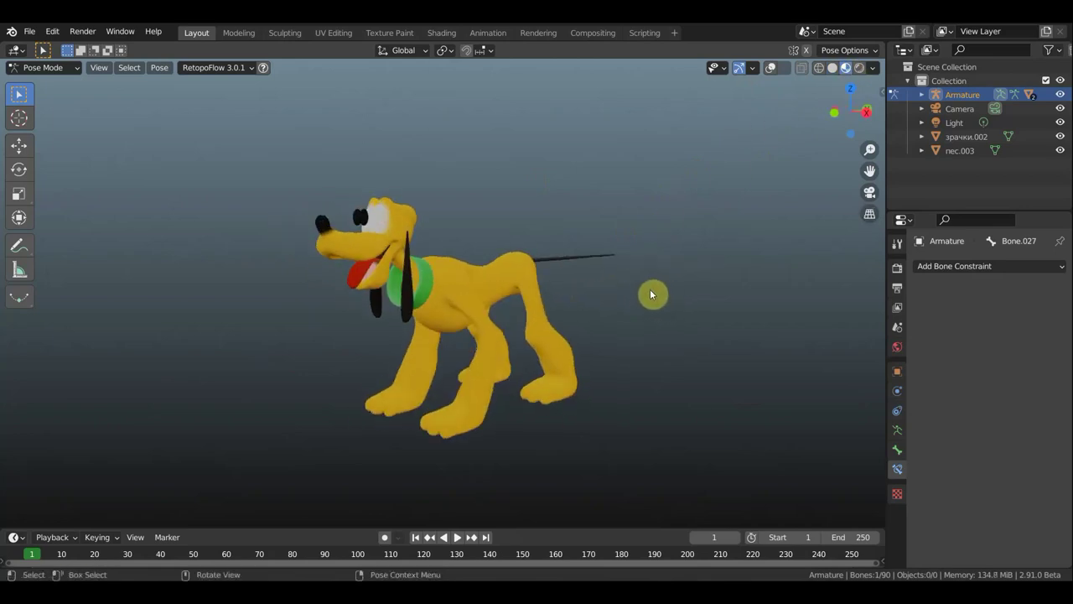
key("KP_3")
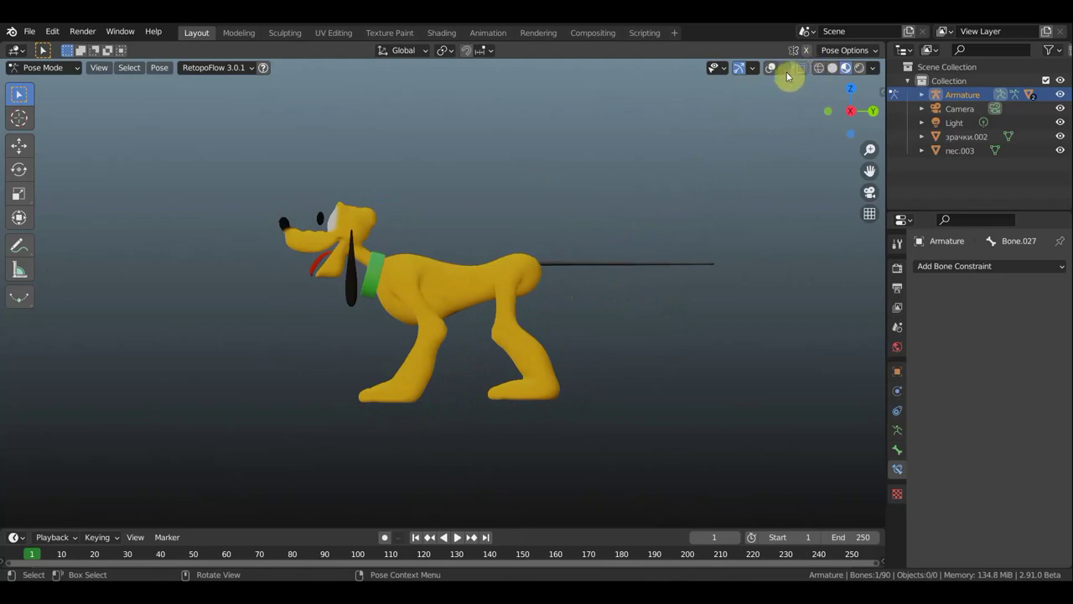
left_click(773, 70)
middle_click_drag(645, 294, 608, 299)
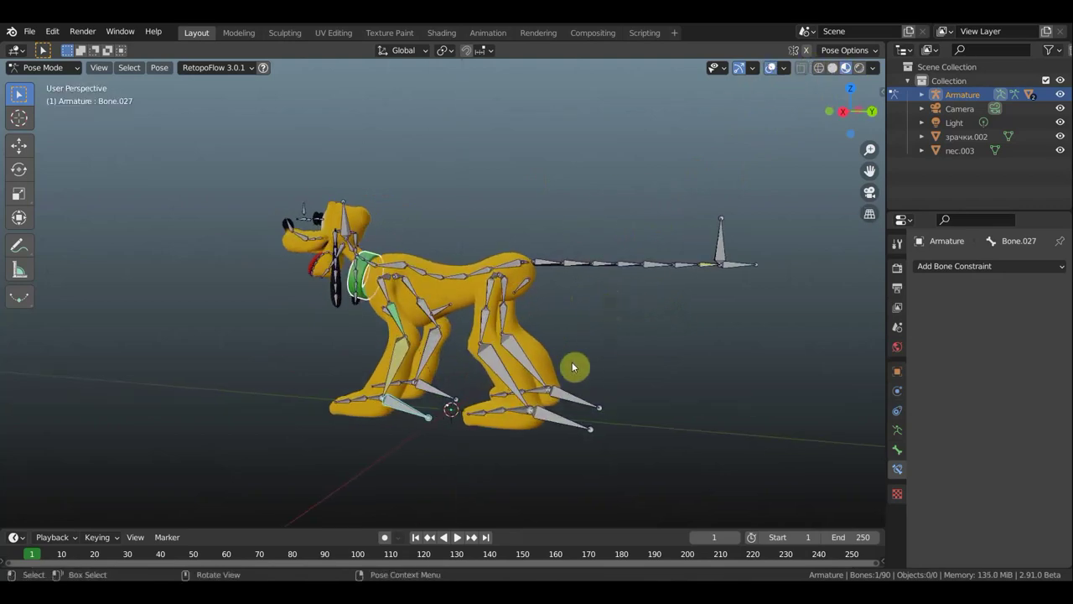
Select front leg bone Bone.064 and orbit to a front-left three-quarter view.
left_click(509, 379, "shift")
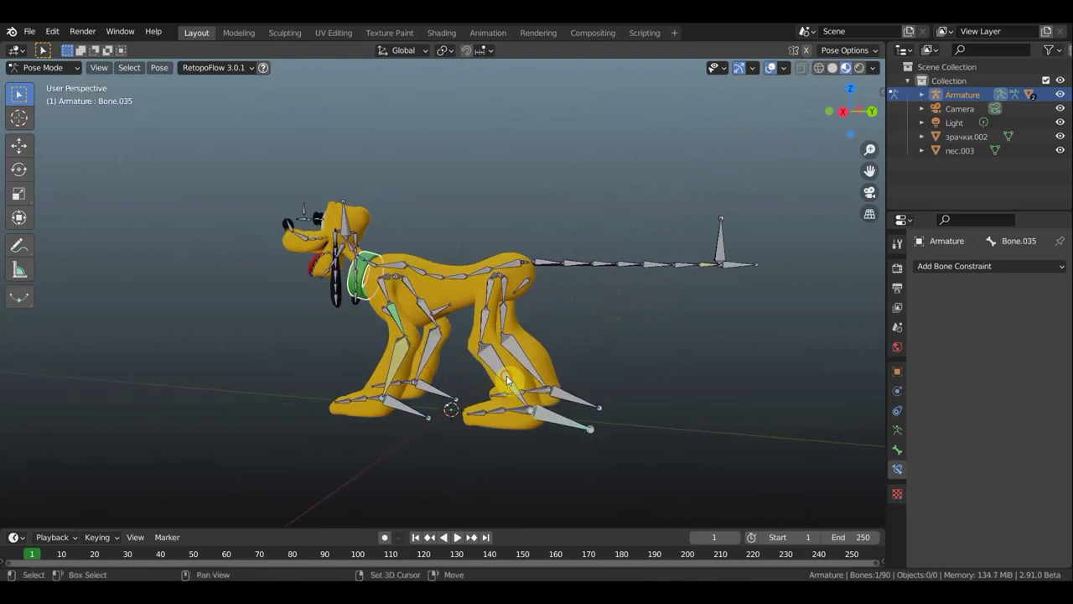
key("shift+ctrl+c")
left_click(595, 352)
mouse_move(595, 353)
middle_mouse_down()
mouse_move(571, 449)
mouse_move(367, 450)
mouse_move(619, 370)
mouse_move(495, 360)
middle_mouse_up()
mouse_move(658, 309)
middle_mouse_down()
mouse_move(779, 360)
mouse_move(464, 259)
middle_mouse_up()
middle_click_drag(533, 213, 544, 216)
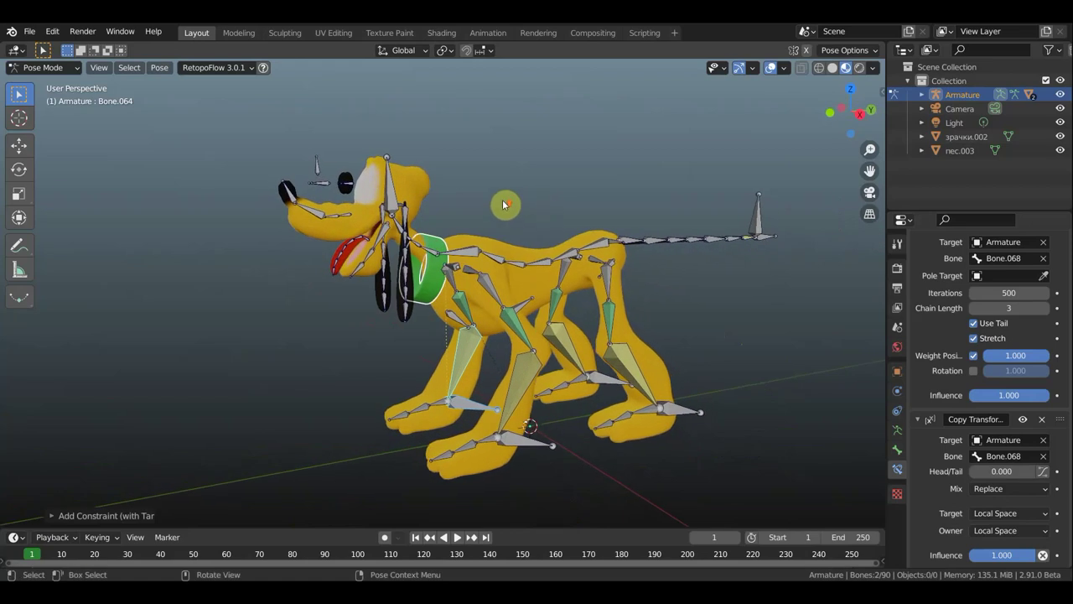
scroll(494, 202, "up", 2)
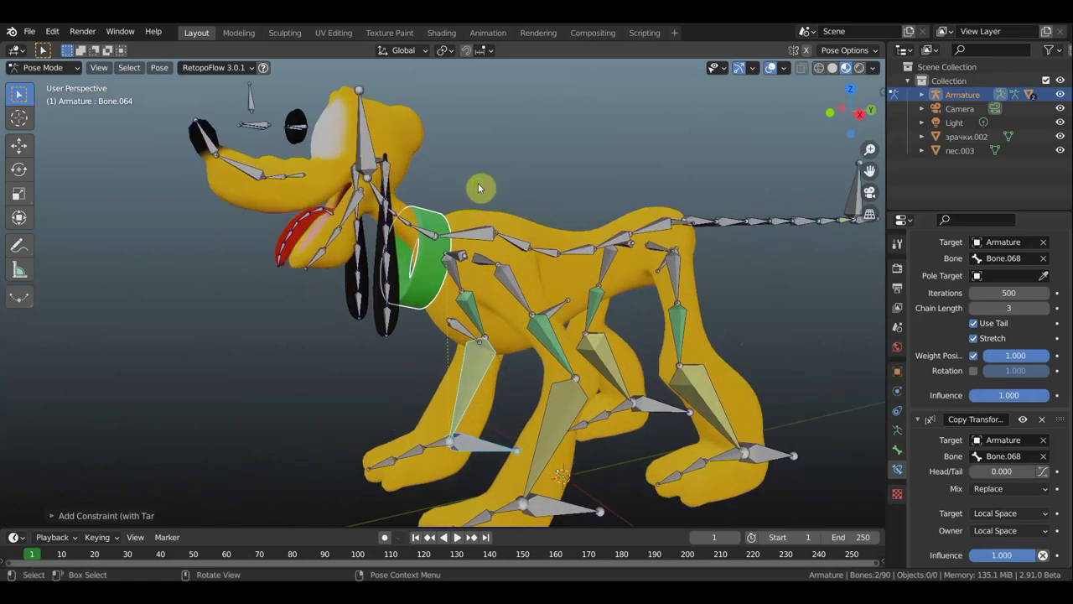
Select neck bone Bone.038, then add bottom ear bone Bone.043 as the owner.
left_click(411, 187)
middle_click_drag(411, 187, 380, 154)
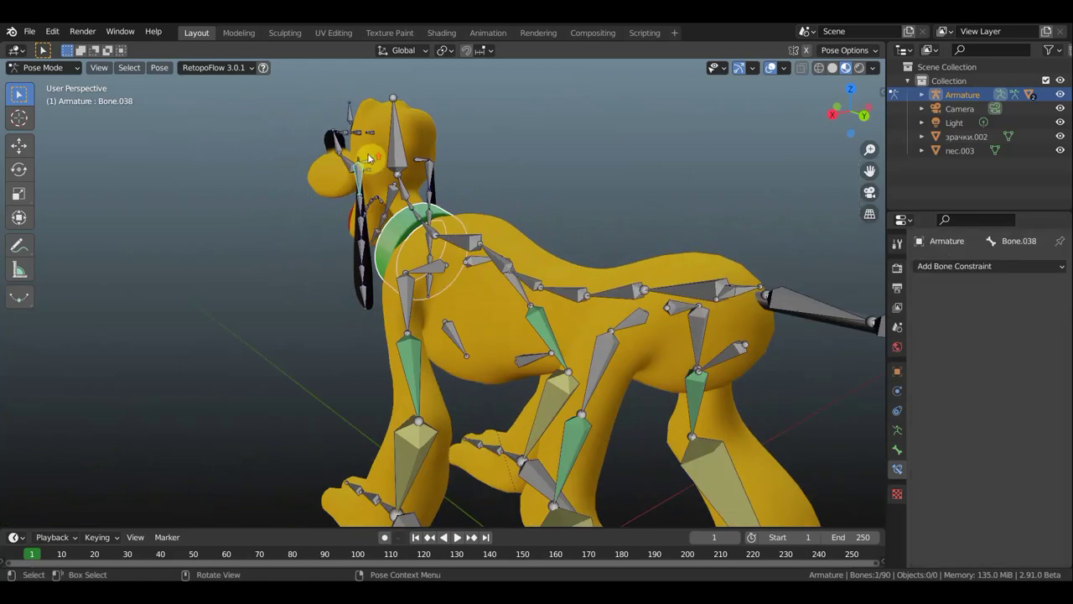
scroll(369, 158, "up", 3)
middle_click_drag(467, 167, 510, 259)
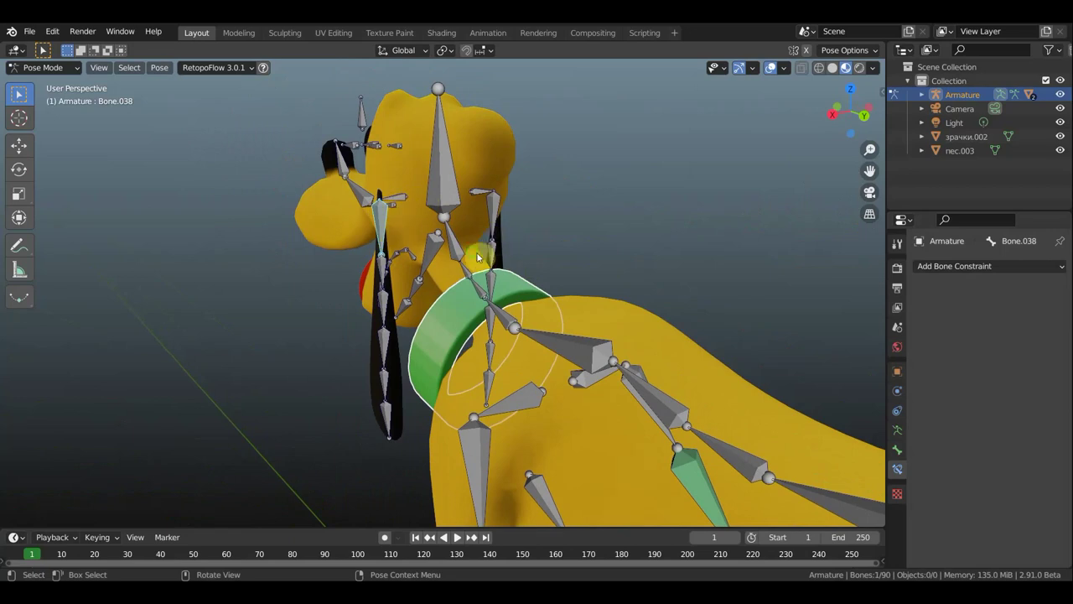
middle_click_drag(478, 257, 551, 242)
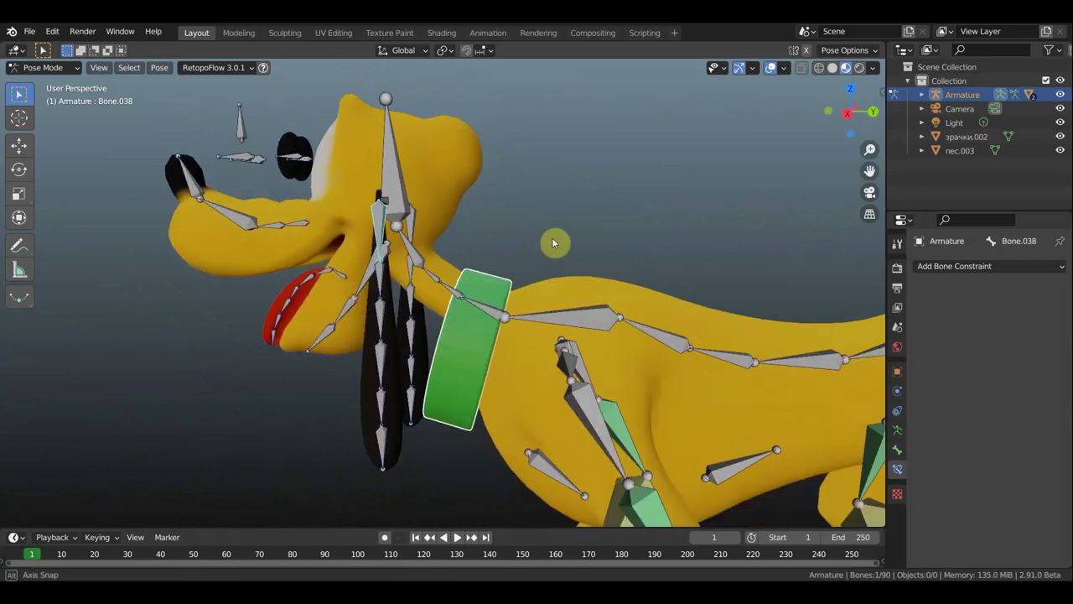
left_click(382, 449, "shift")
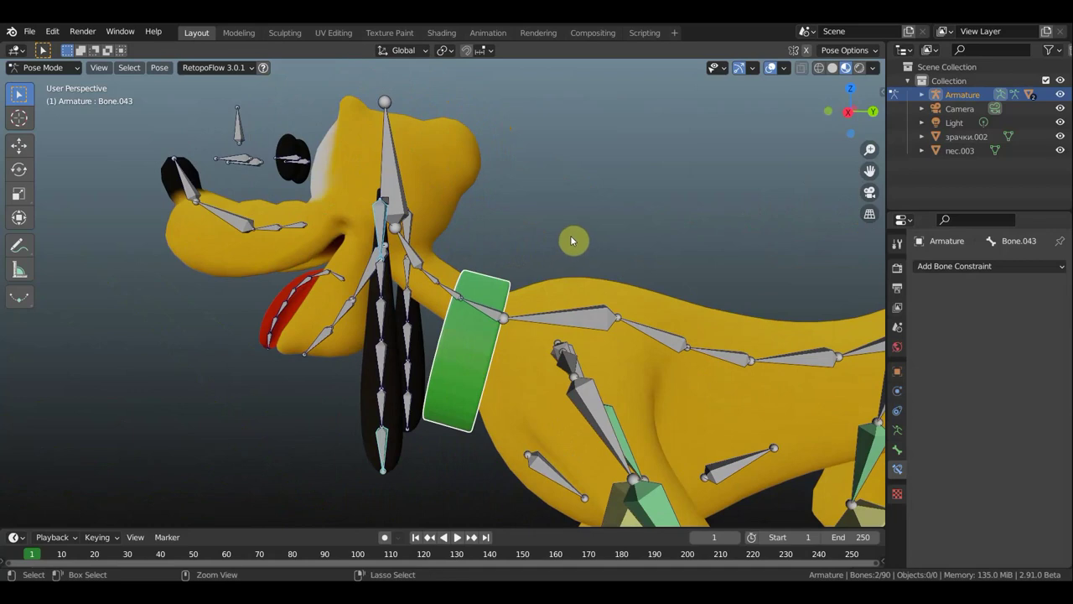
Give Bone.043 a Copy Rotation constraint from Bone.038, both spaces set to Local Space.
key("shift+ctrl+c")
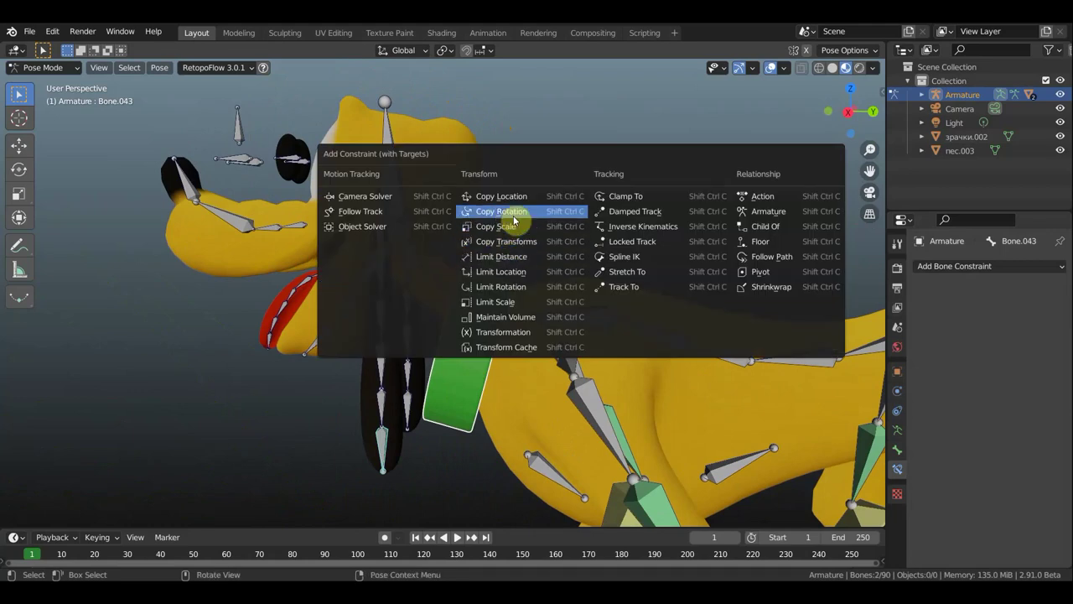
left_click(517, 215)
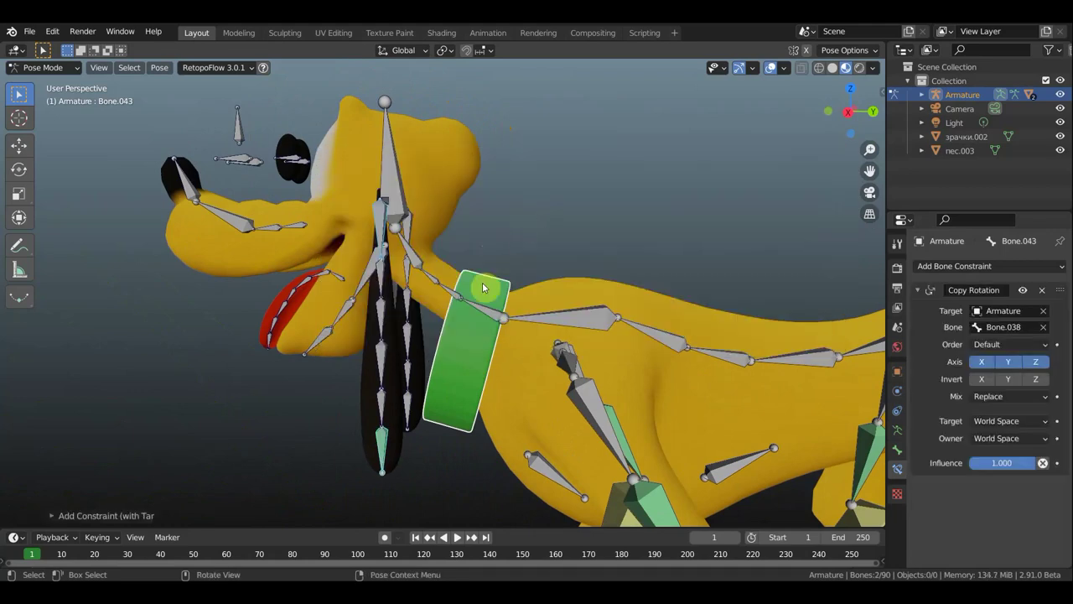
left_click(1018, 440)
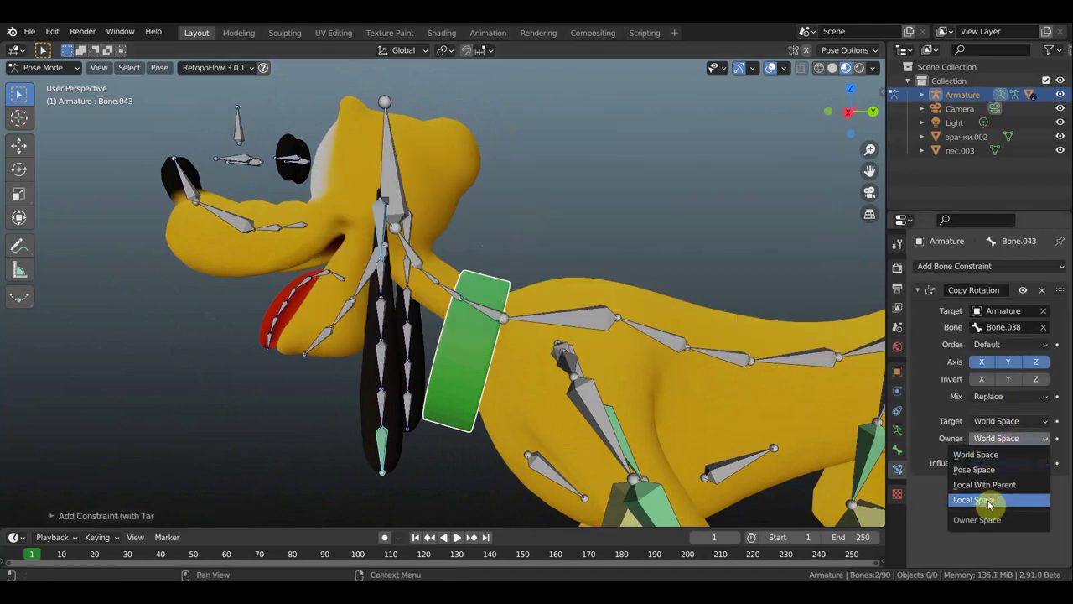
left_click(931, 502)
left_click(1015, 421)
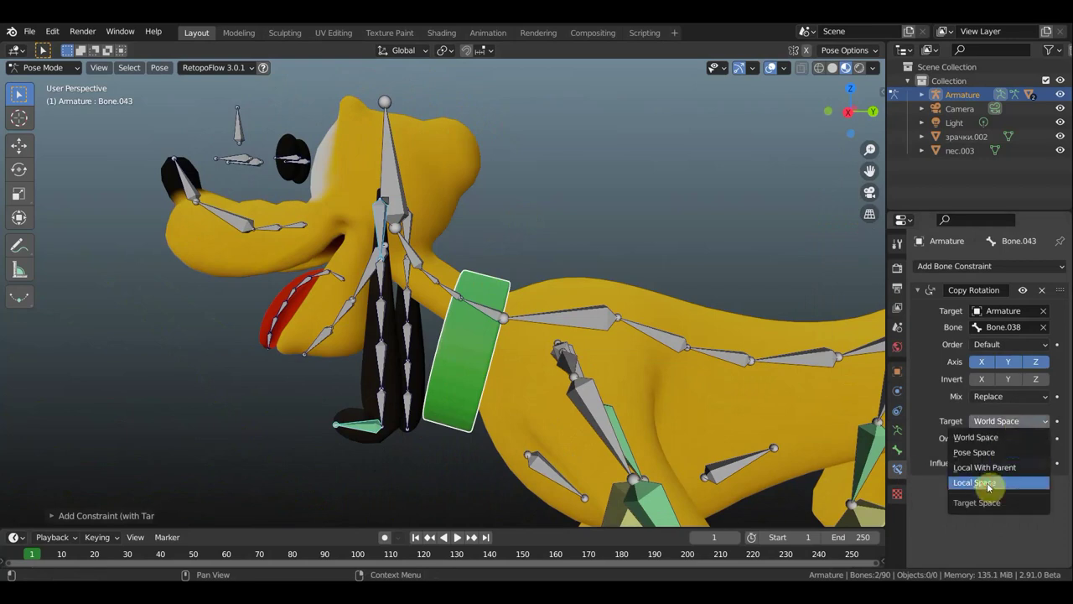
left_click(986, 482)
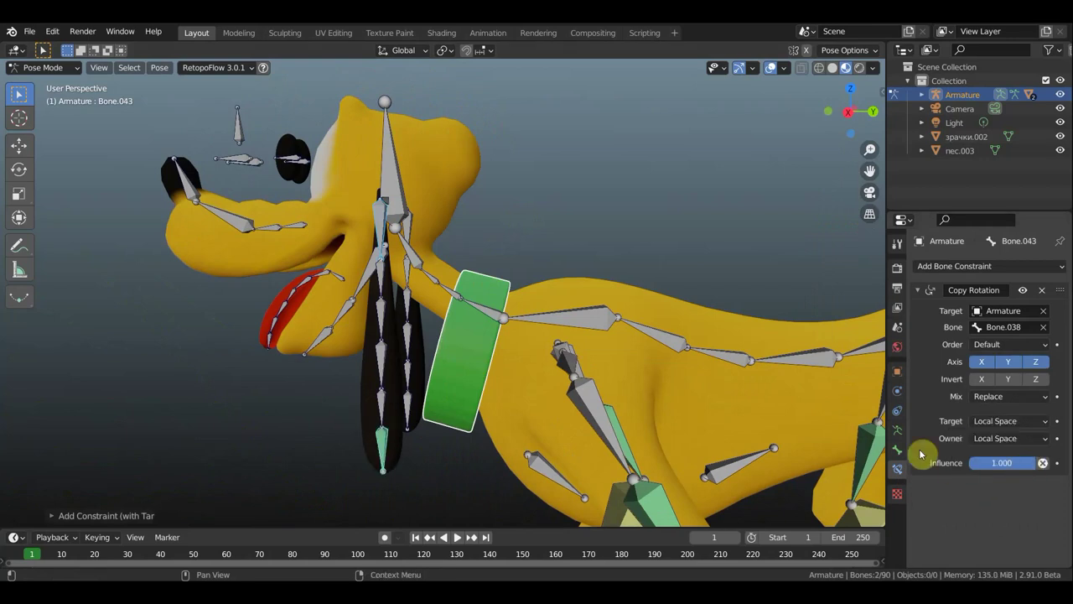
Switch the viewport to plain solid grey shading and view the dog from the front.
mouse_move(441, 276)
middle_mouse_down()
mouse_move(602, 281)
mouse_move(468, 283)
mouse_move(589, 187)
middle_mouse_up()
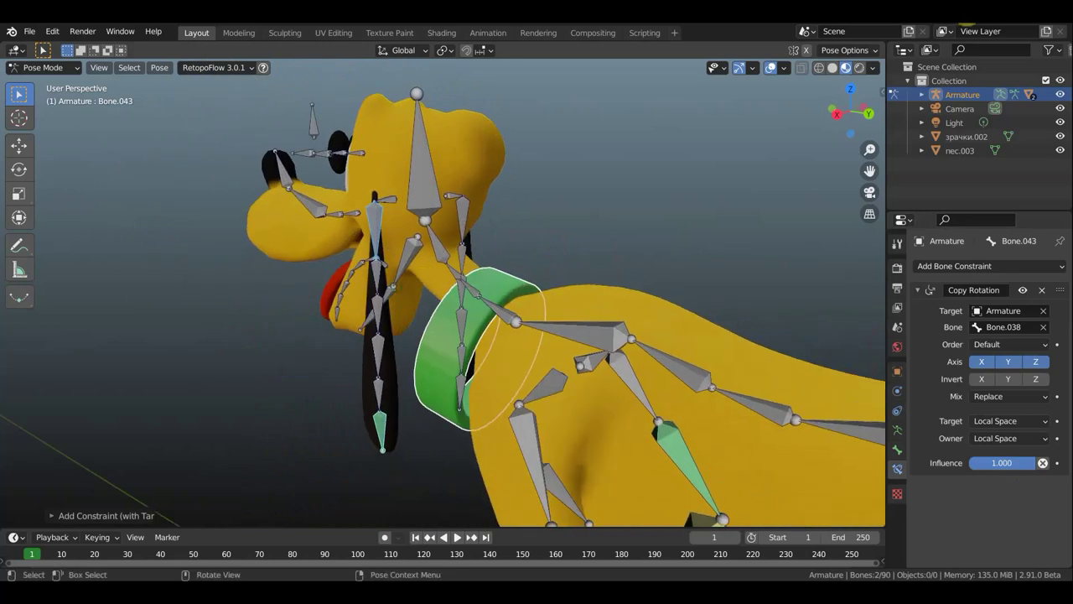
left_click(832, 68)
middle_click_drag(489, 269, 433, 269)
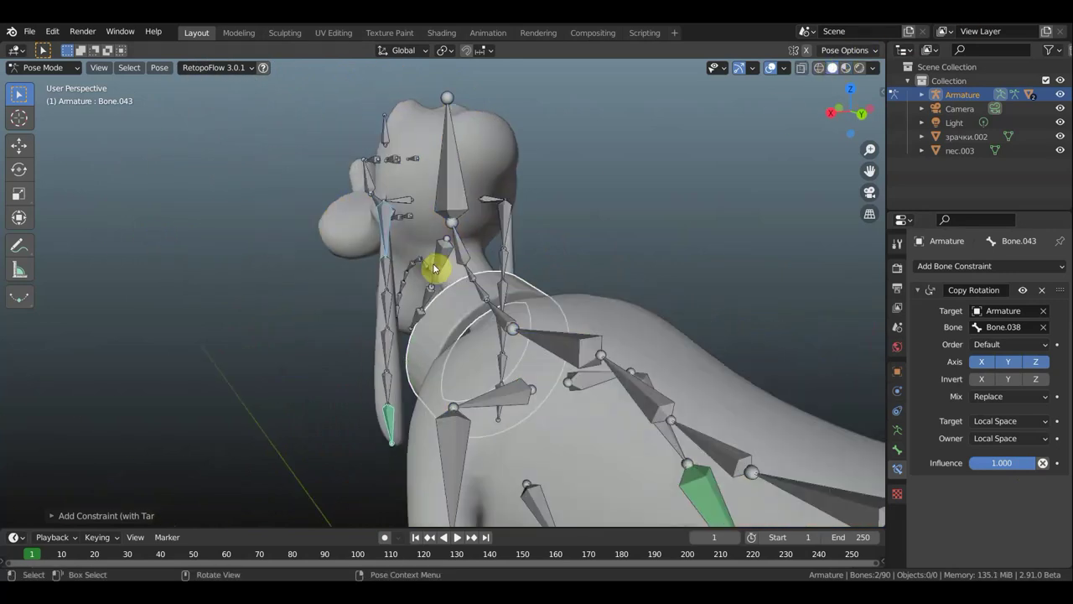
Make Bone.042 copy the rotation of the ear's tip bone.
left_click(388, 410, "shift")
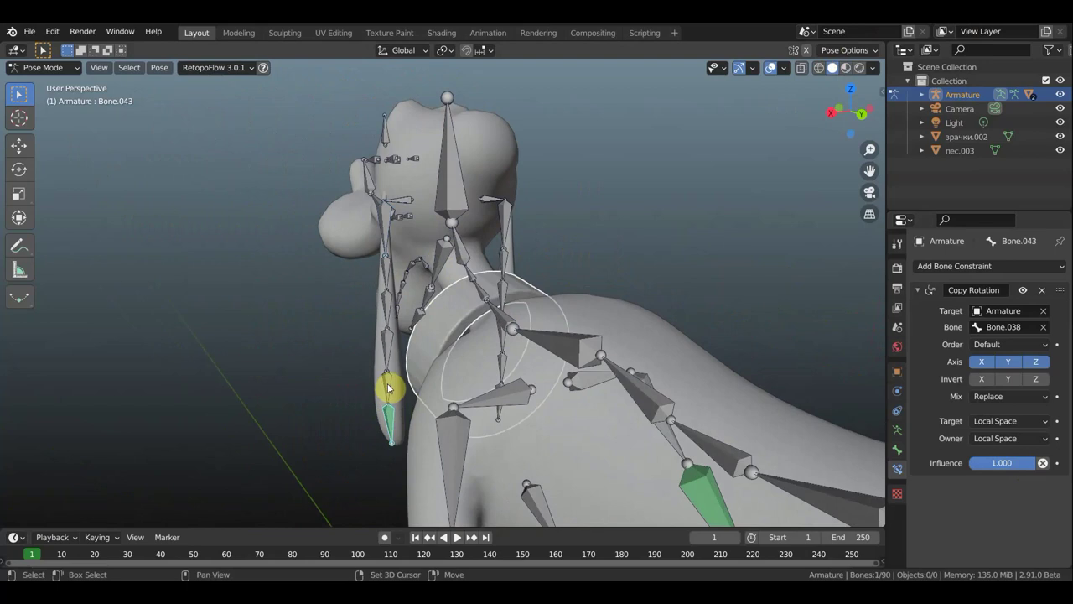
left_click(392, 387, "shift")
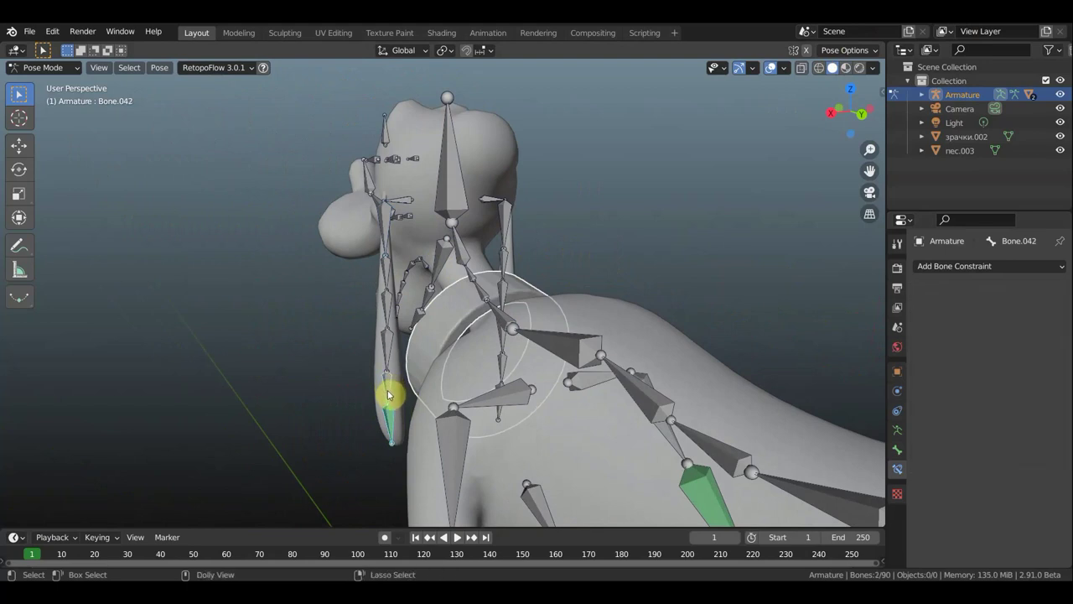
key("shift+ctrl+c")
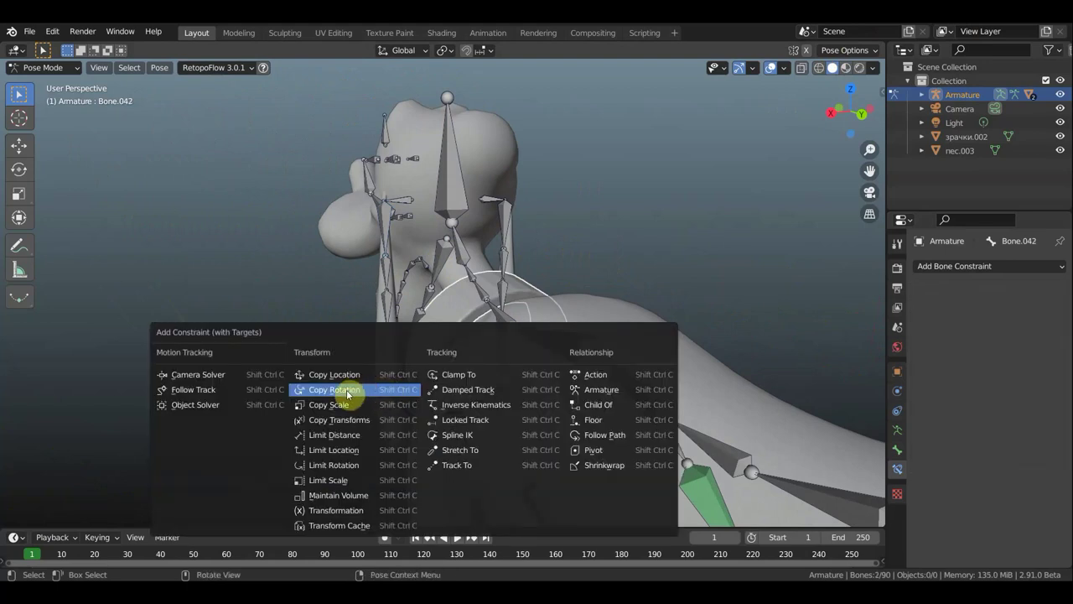
left_click(348, 394)
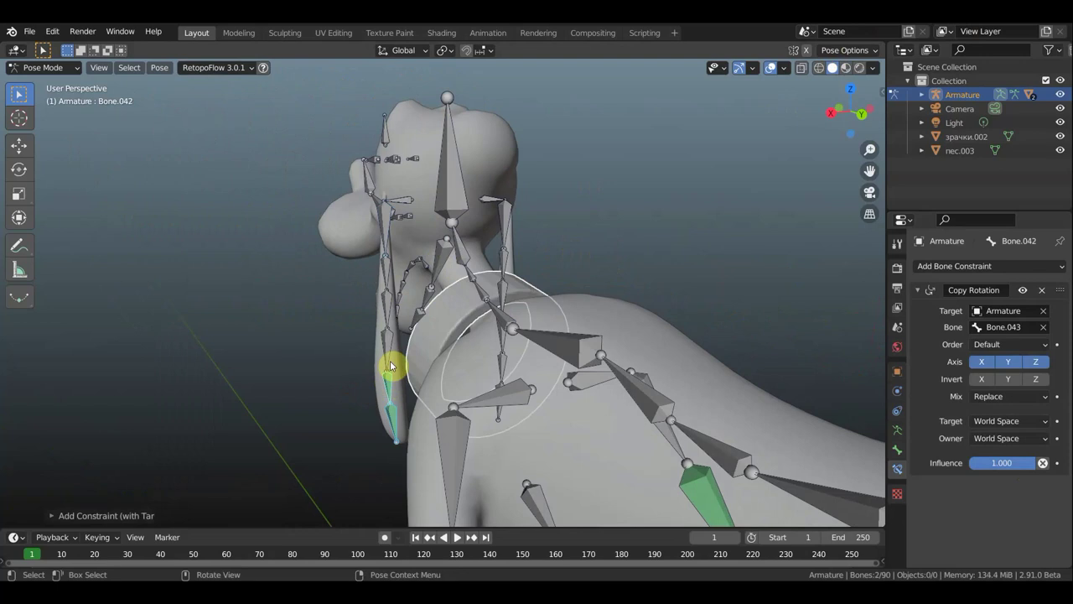
Give Bone.041 and Bone.040 Copy Rotation constraints following Bone.042 and Bone.041.
left_click(389, 363, "shift")
left_click(388, 354, "shift")
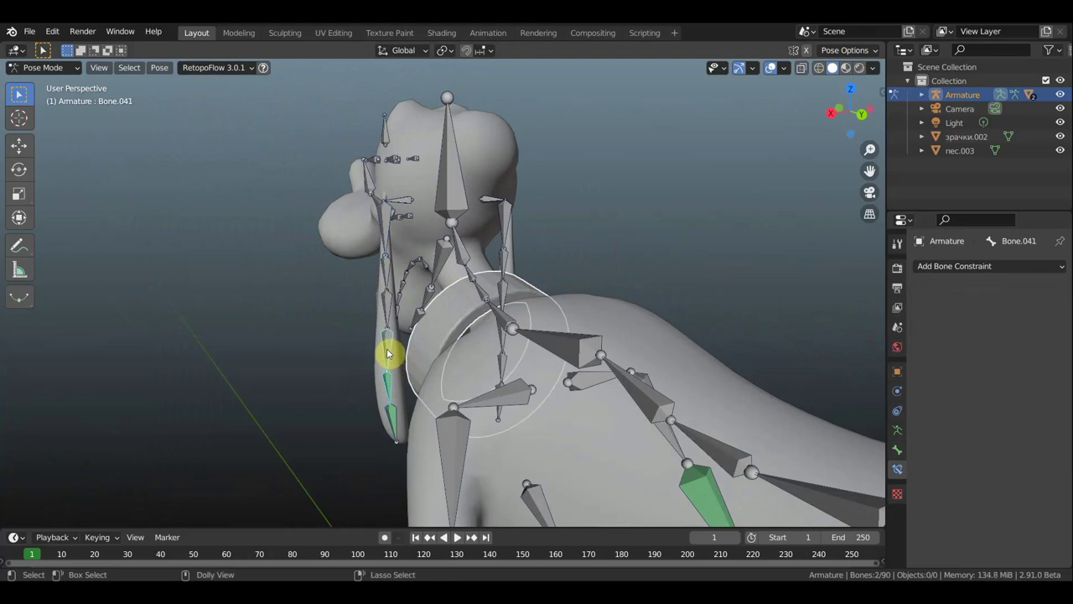
key("shift+ctrl+c")
left_click(368, 353)
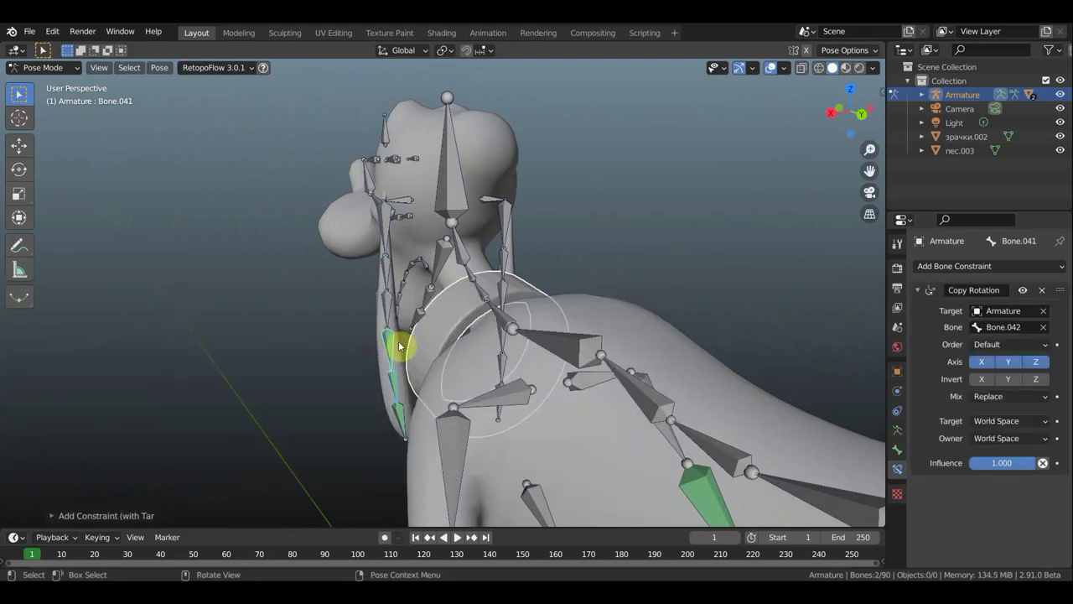
left_click(390, 338, "shift")
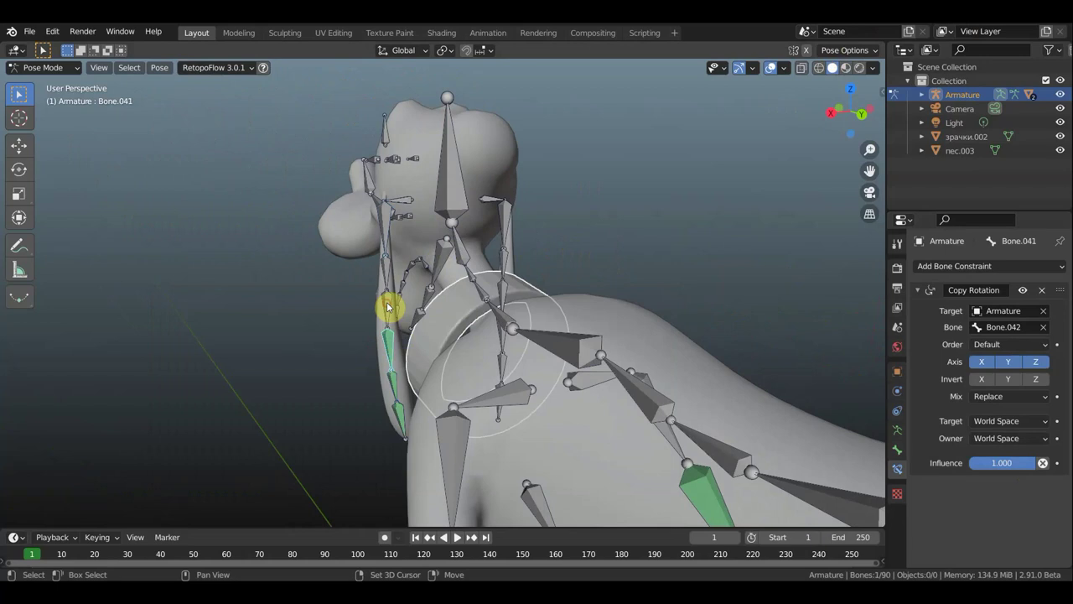
left_click(387, 308, "shift")
key("ctrl+shift+c")
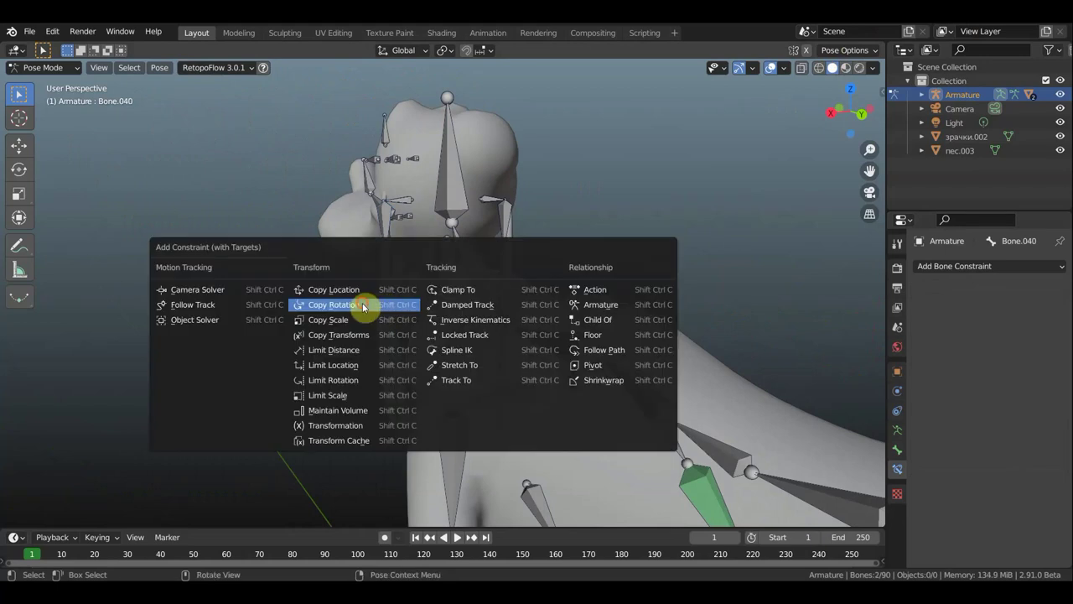
left_click(359, 305)
Reframe the view and make Bone.039 copy Bone.040's rotation.
left_click(385, 276, "shift")
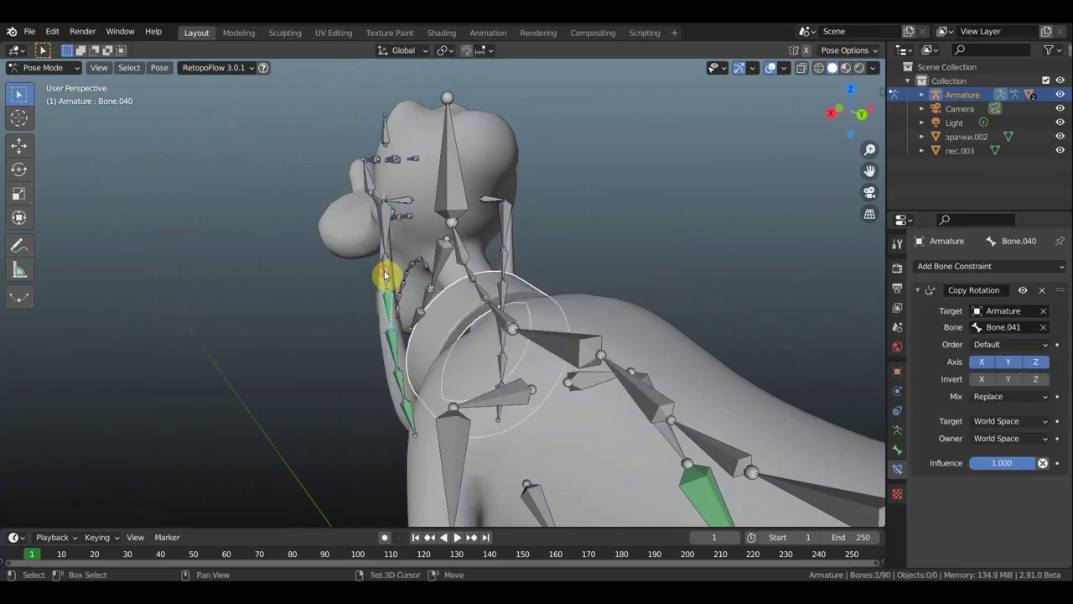
left_click(386, 277, "shift")
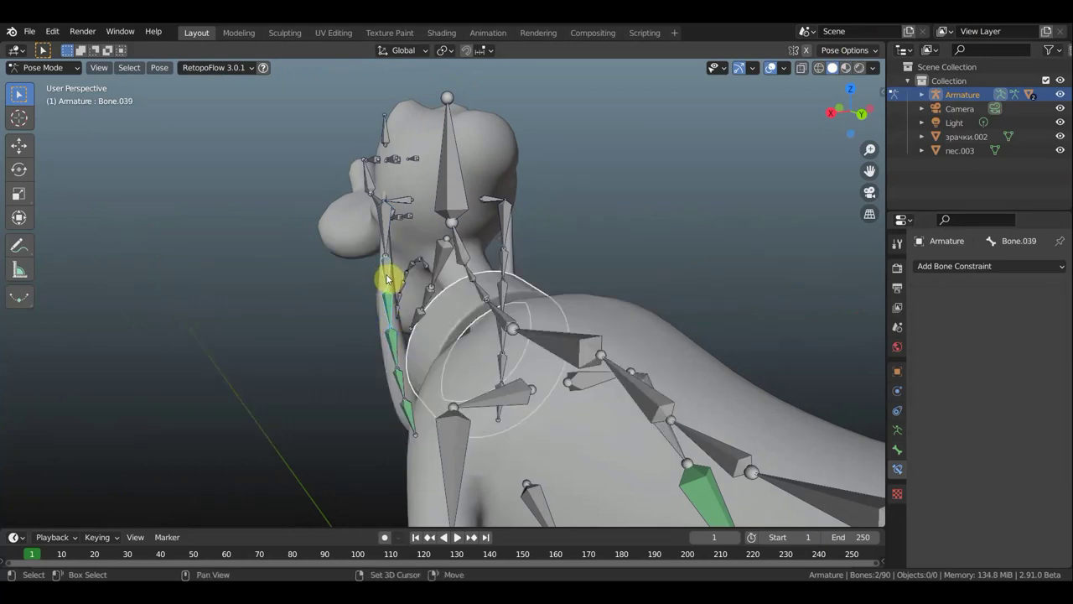
key("Home")
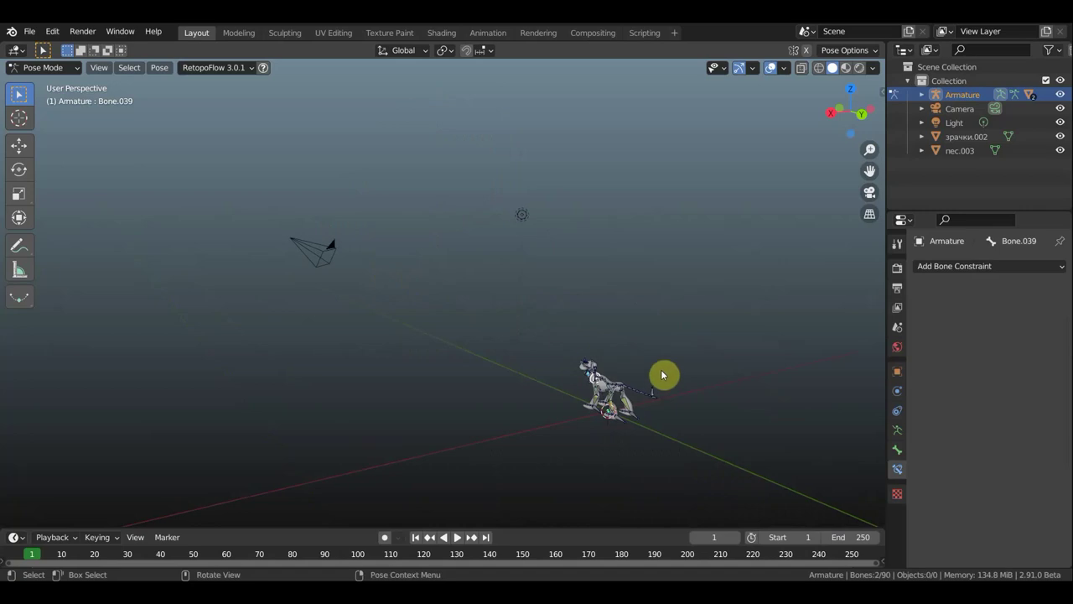
key("ctrl+z")
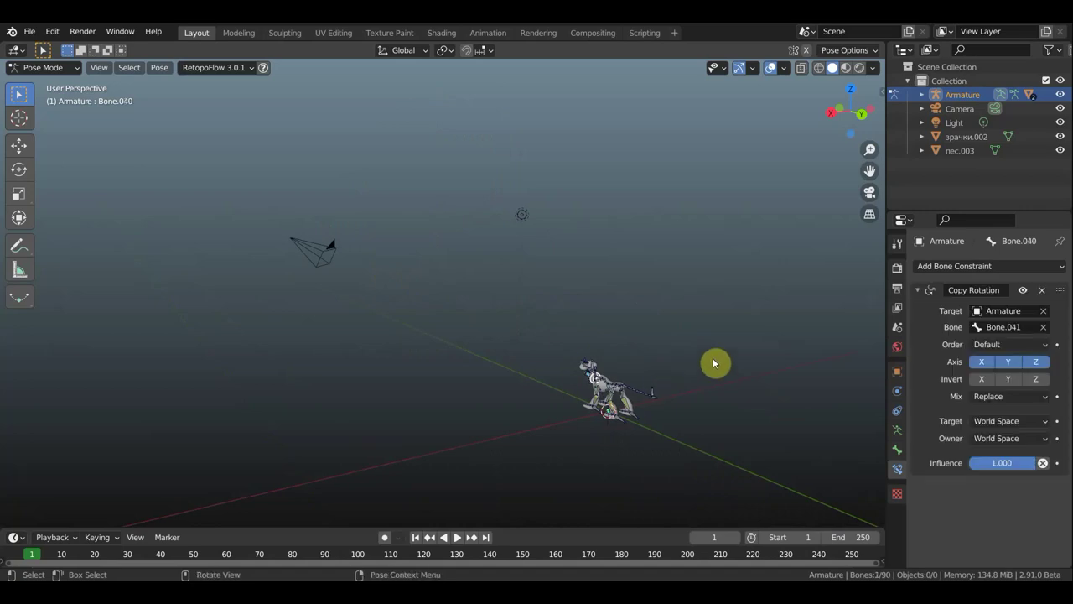
scroll(712, 365, "up", 3)
scroll(712, 366, "up", 2)
mouse_move(529, 266)
middle_mouse_down("shift")
mouse_move(325, 140)
mouse_move(671, 259)
mouse_move(427, 238)
mouse_move(393, 254)
mouse_move(639, 313)
middle_mouse_up("shift")
scroll(639, 313, "up", 4)
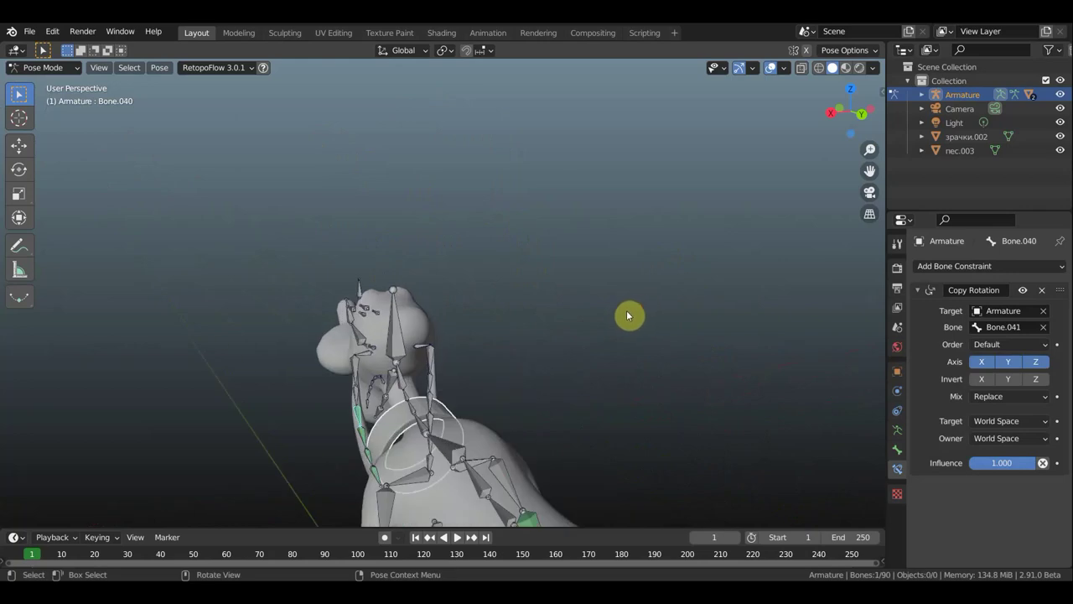
scroll(790, 206, "up", 2)
scroll(786, 185, "up", 1)
scroll(633, 233, "up", 3)
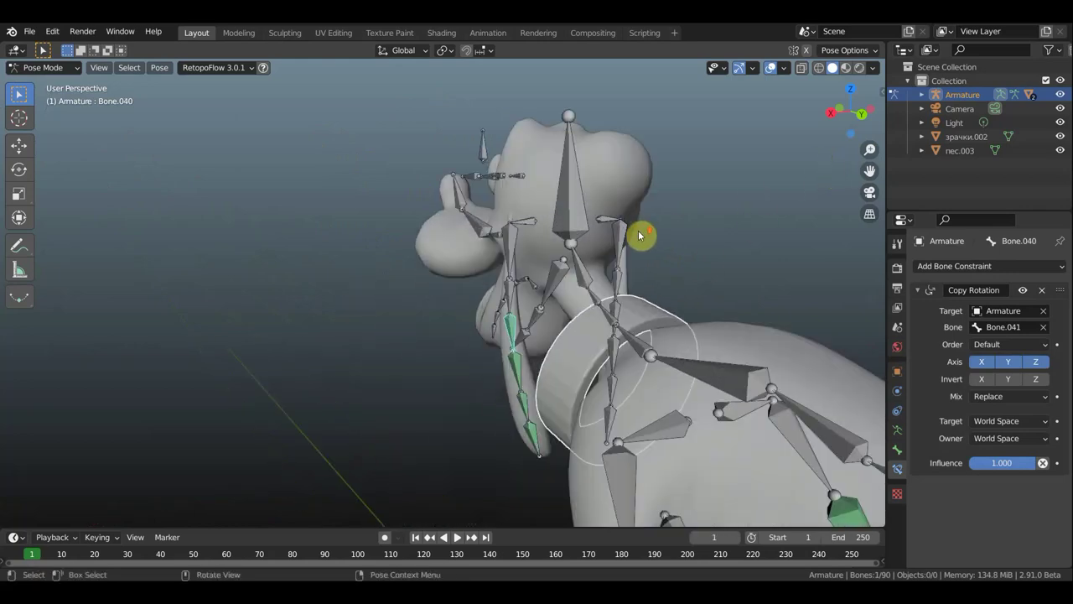
scroll(663, 245, "up", 1)
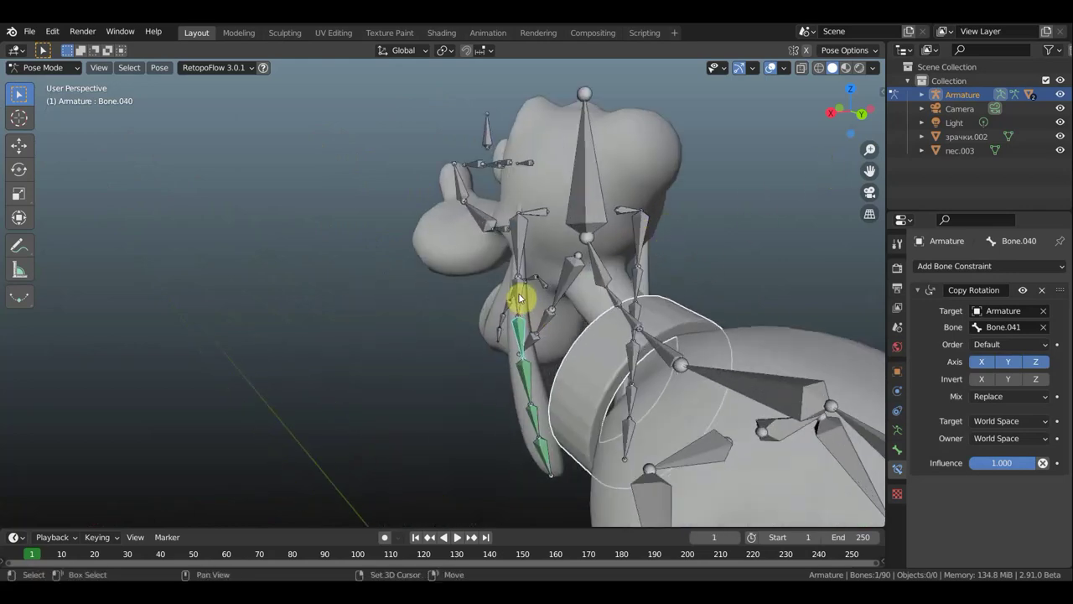
key("shift+bracketleft")
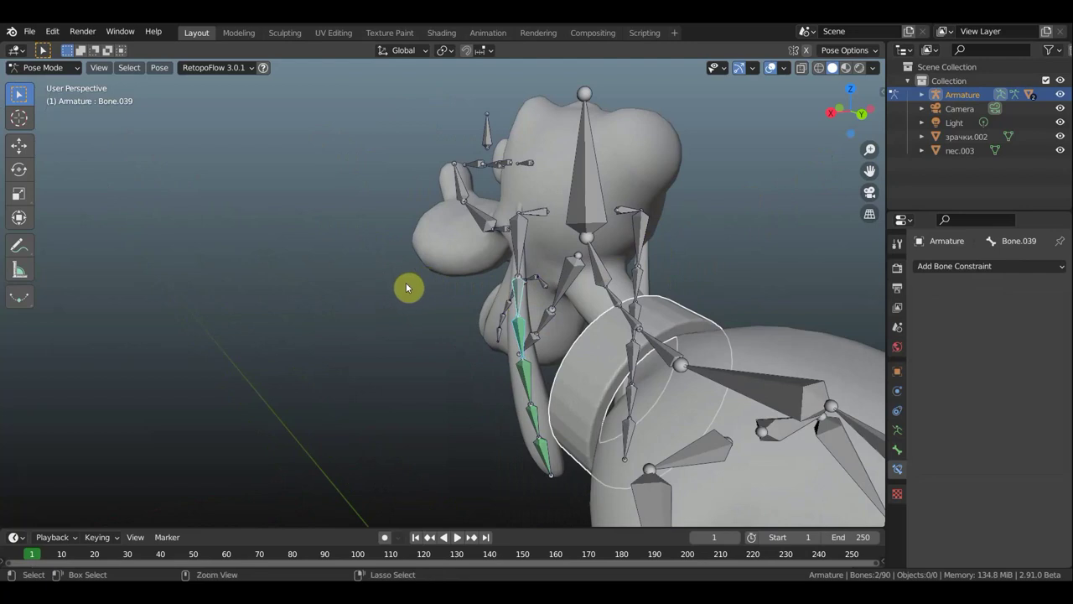
key("ctrl+shift+c")
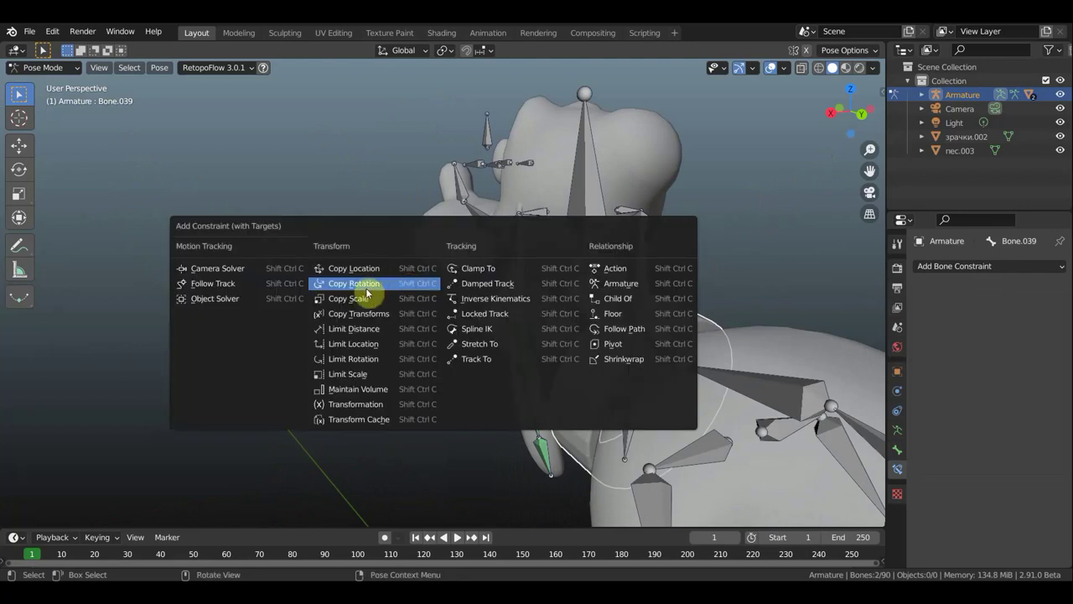
left_click(377, 285)
Test-rotate the top ear bone with overlays hidden, undo it, and show the bones again.
mouse_move(512, 307)
middle_mouse_down()
mouse_move(540, 309)
mouse_move(332, 289)
middle_mouse_up()
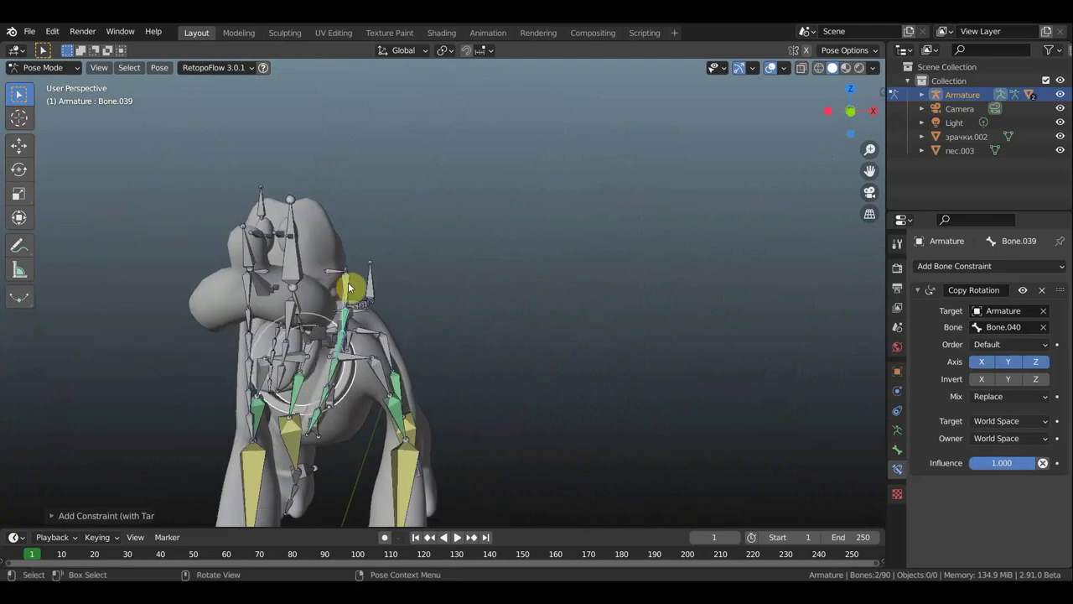
key("ctrl+z")
left_click(772, 67)
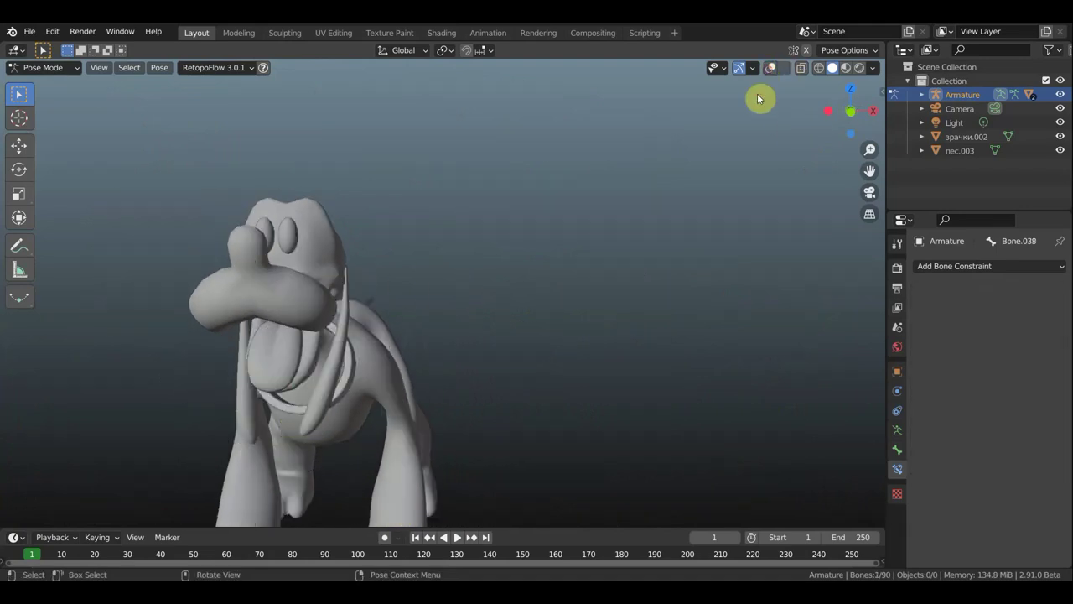
key("r")
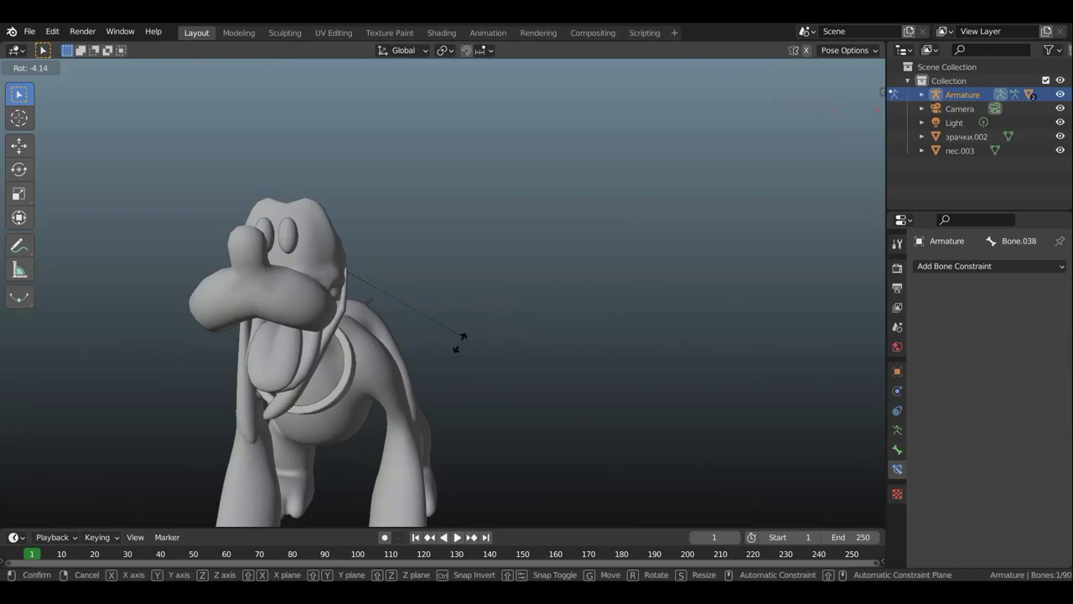
left_click(510, 382)
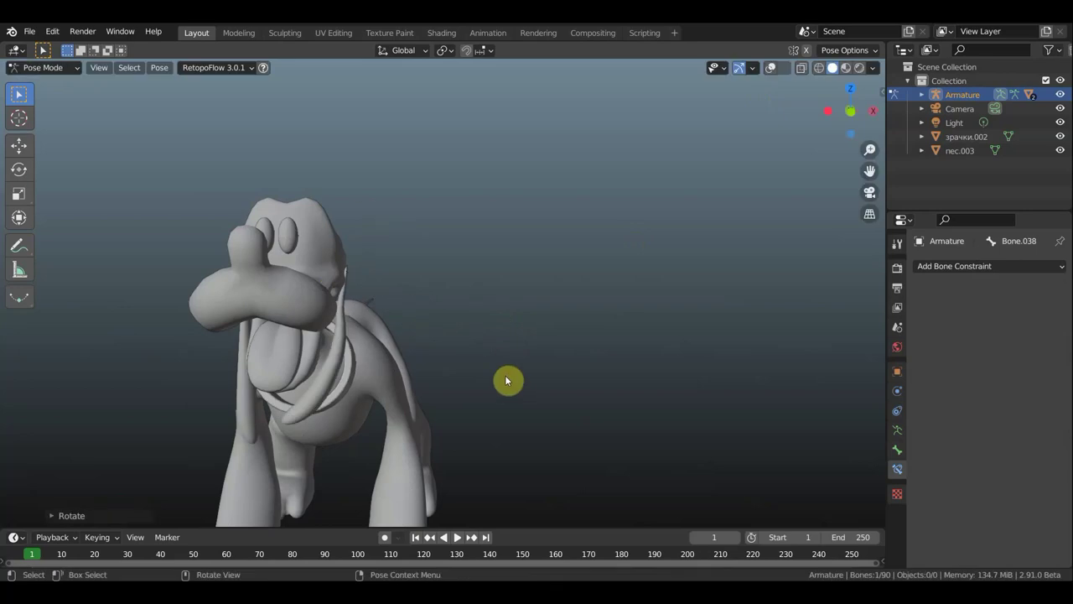
key("ctrl+z")
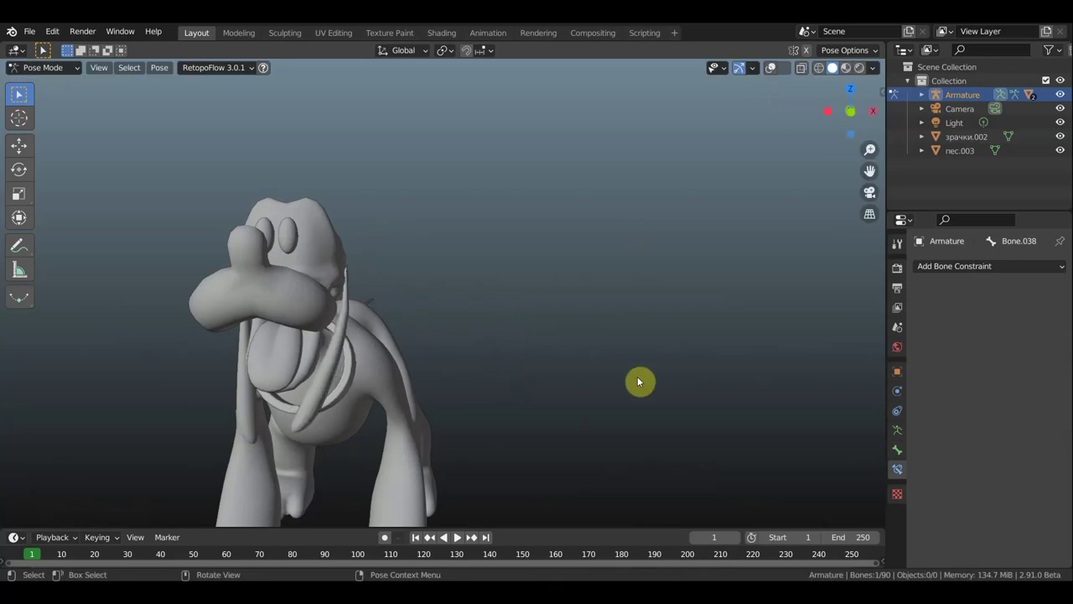
left_click(772, 69)
mouse_move(509, 319)
middle_mouse_down()
mouse_move(403, 324)
mouse_move(398, 311)
mouse_move(377, 330)
mouse_move(378, 363)
middle_mouse_up()
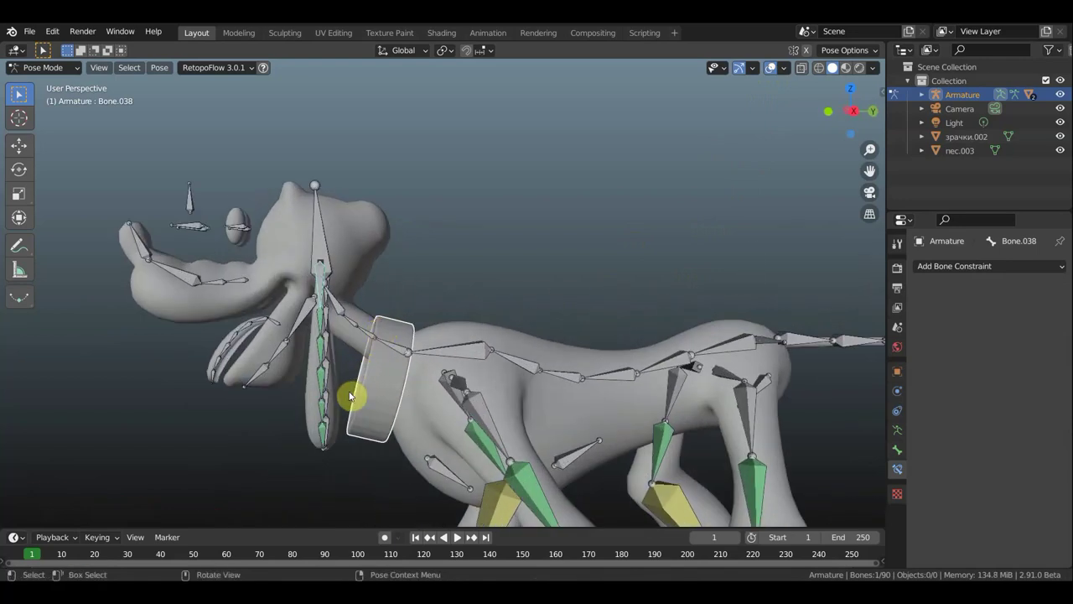
Remove Bone.039's Copy Rotation constraint and test-rotate the ear chain.
left_click(324, 327)
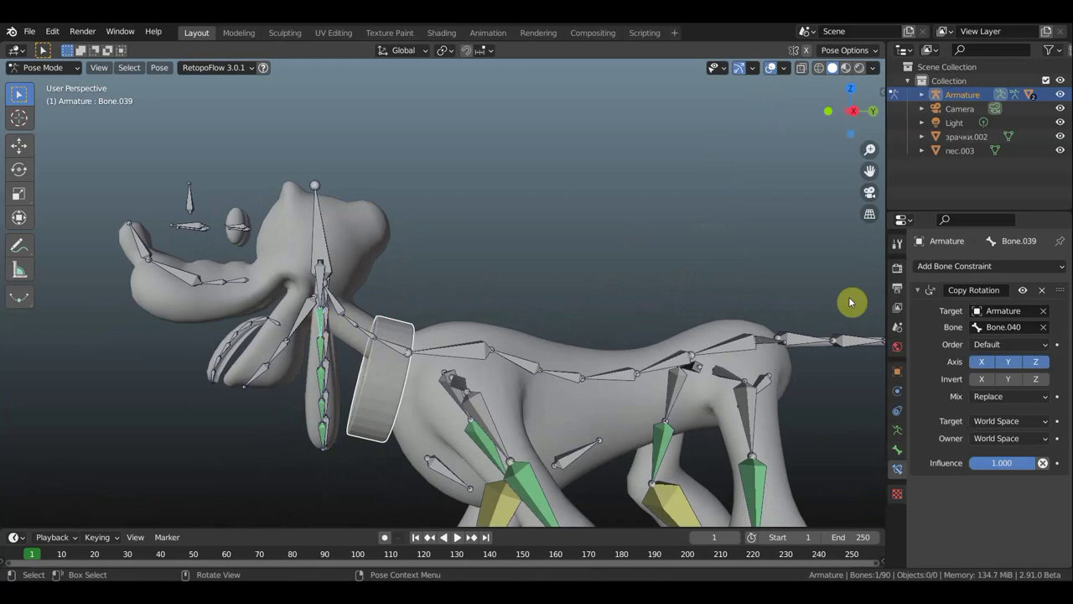
left_click(1043, 293)
mouse_move(598, 324)
middle_mouse_down()
mouse_move(666, 319)
mouse_move(529, 329)
middle_mouse_up()
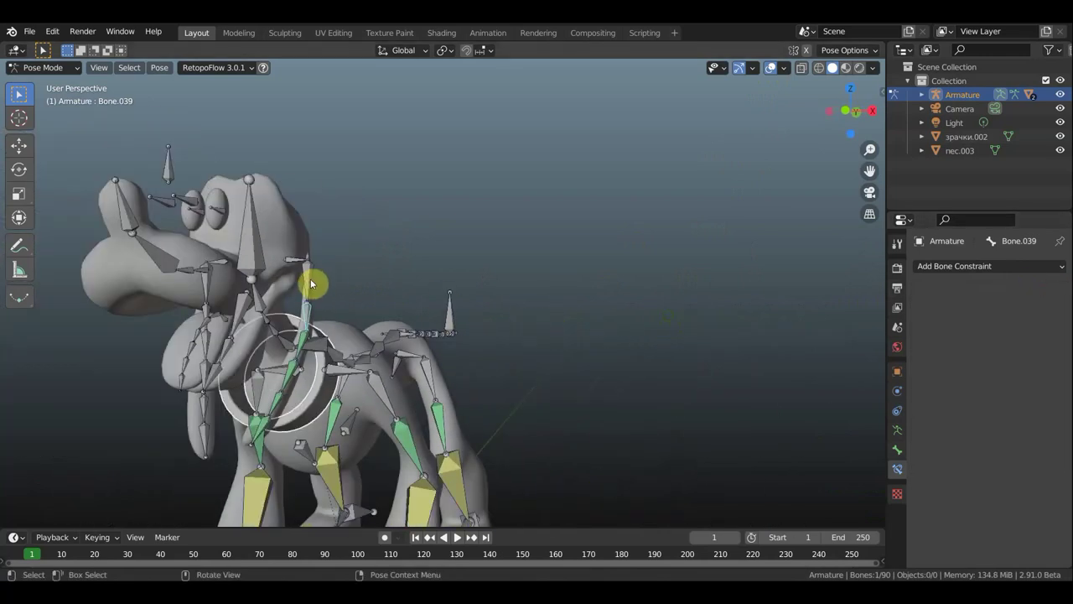
key("r")
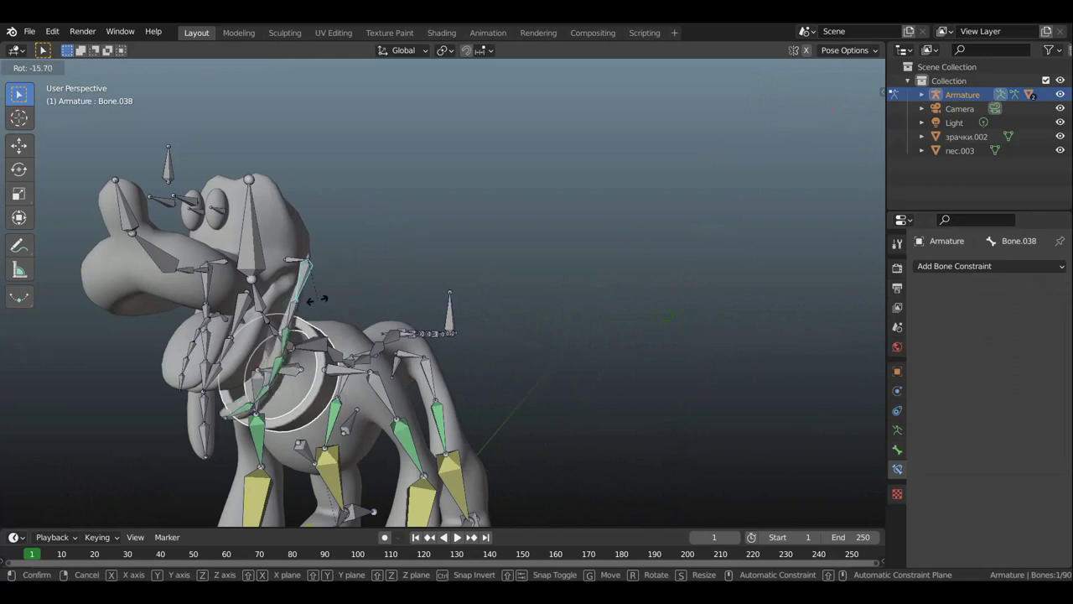
left_click(319, 308)
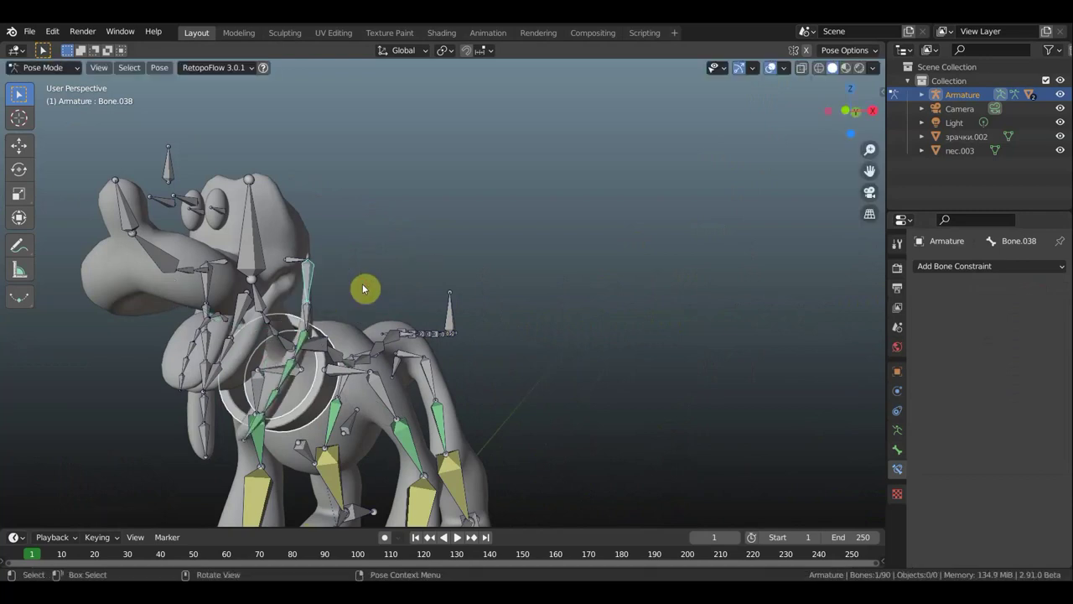
Lower the ear tip's Copy Rotation influence to 0.521, then reduce the next bones including Bone.041.
mouse_move(383, 283)
middle_mouse_down()
mouse_move(426, 286)
mouse_move(428, 300)
middle_mouse_up()
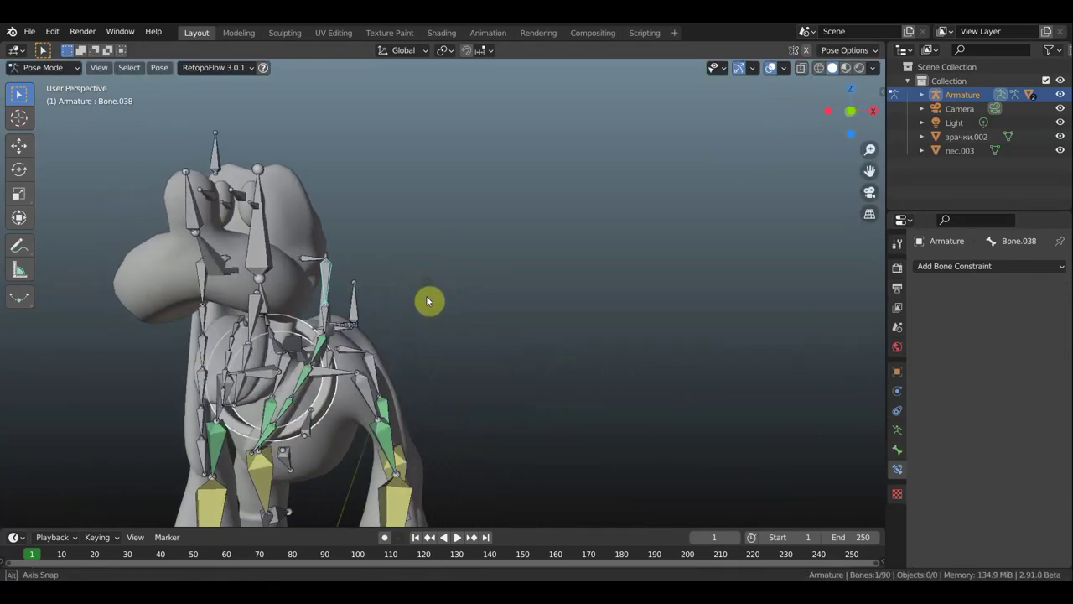
left_click(285, 435, "shift")
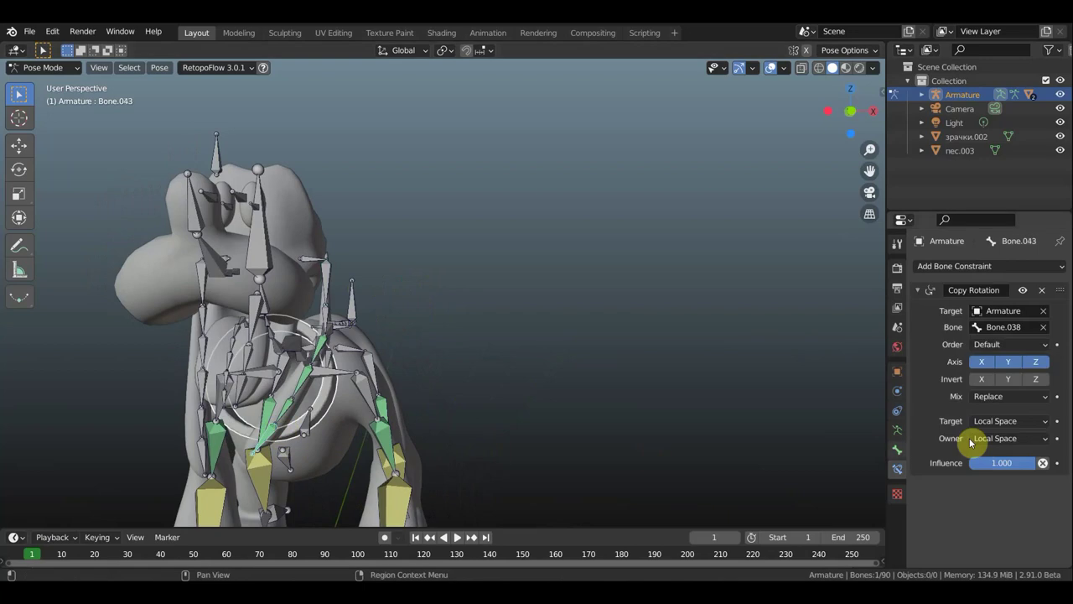
left_click_drag(1015, 463, 1002, 463)
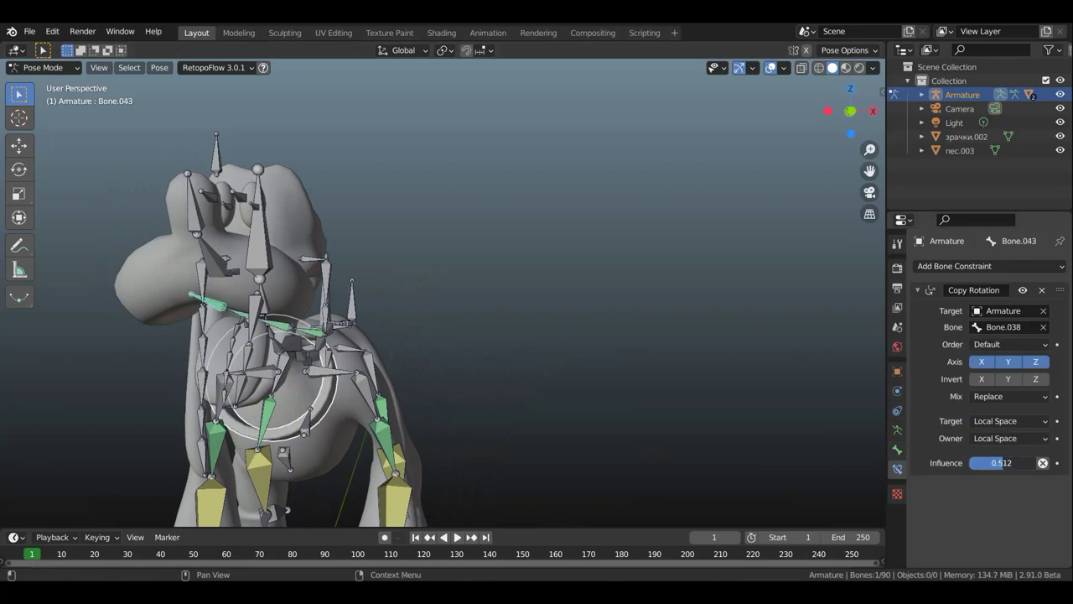
left_click_drag(1002, 463, 1004, 463)
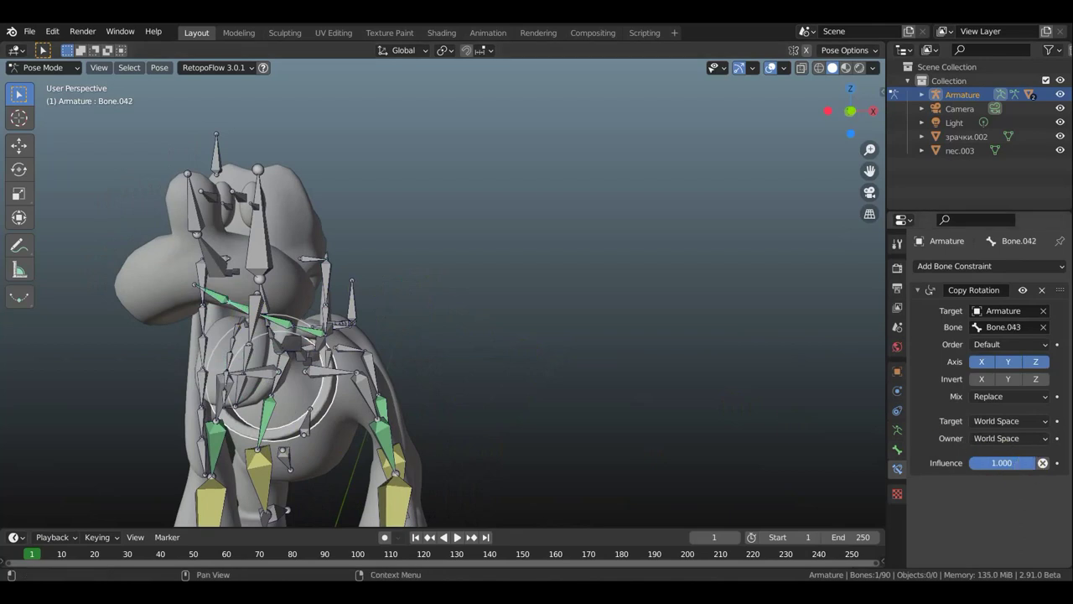
left_click_drag(1015, 463, 1006, 463)
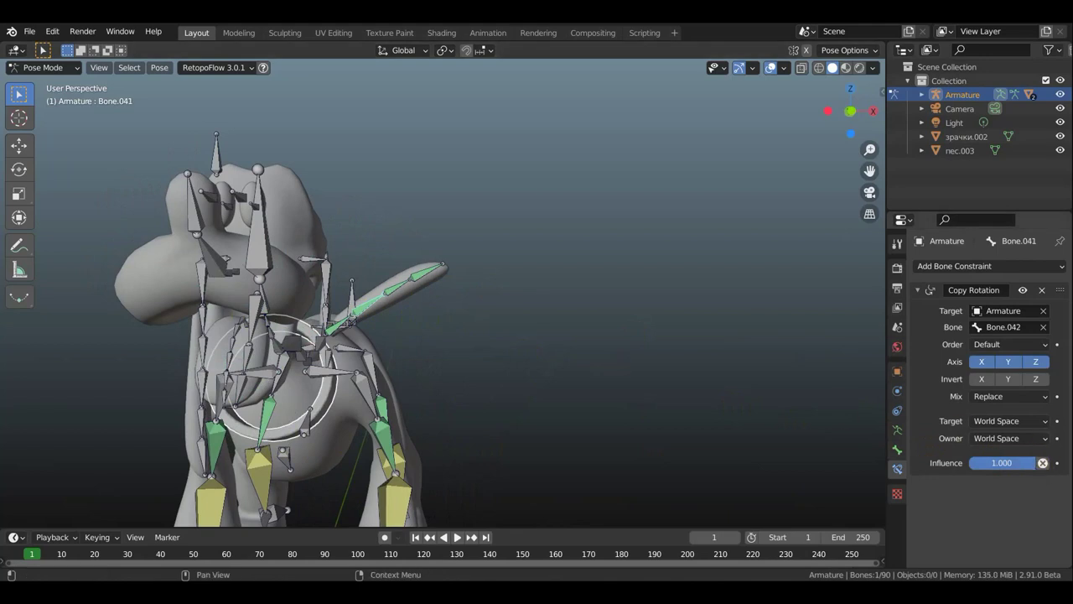
left_click_drag(1036, 463, 988, 463)
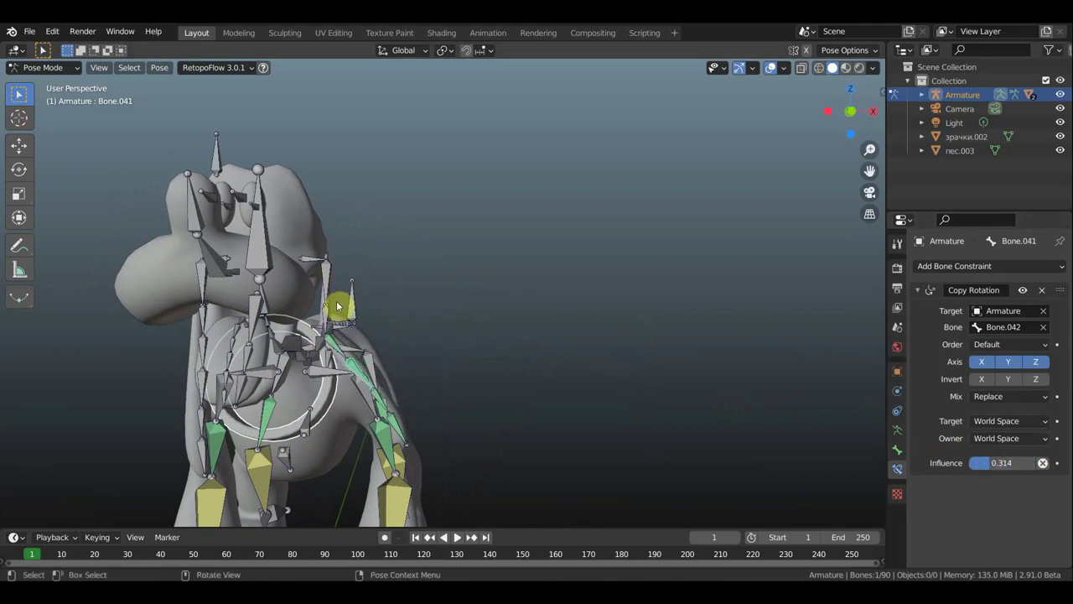
Test-rotate the ear root bone Bone.038, then undo the test rotation.
left_click(377, 323)
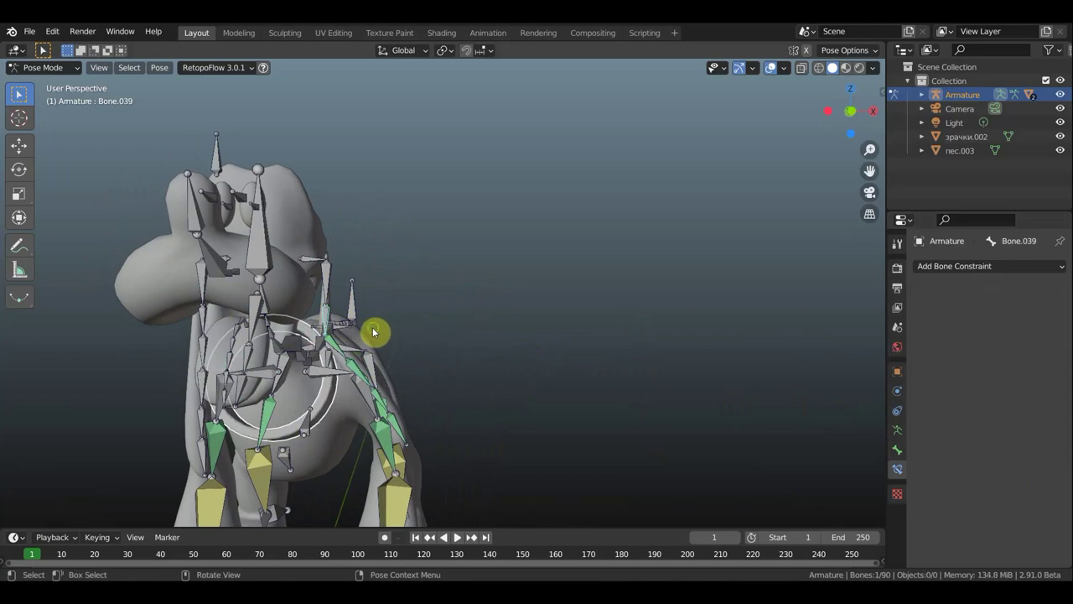
mouse_move(372, 327)
middle_mouse_down()
mouse_move(349, 336)
mouse_move(339, 311)
middle_mouse_up()
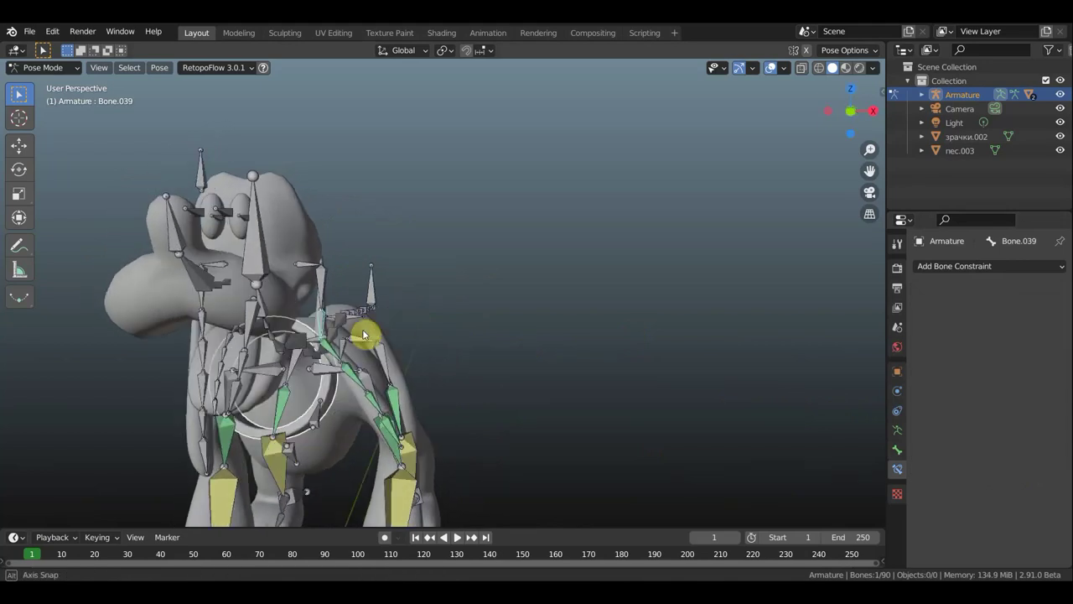
left_click(335, 294)
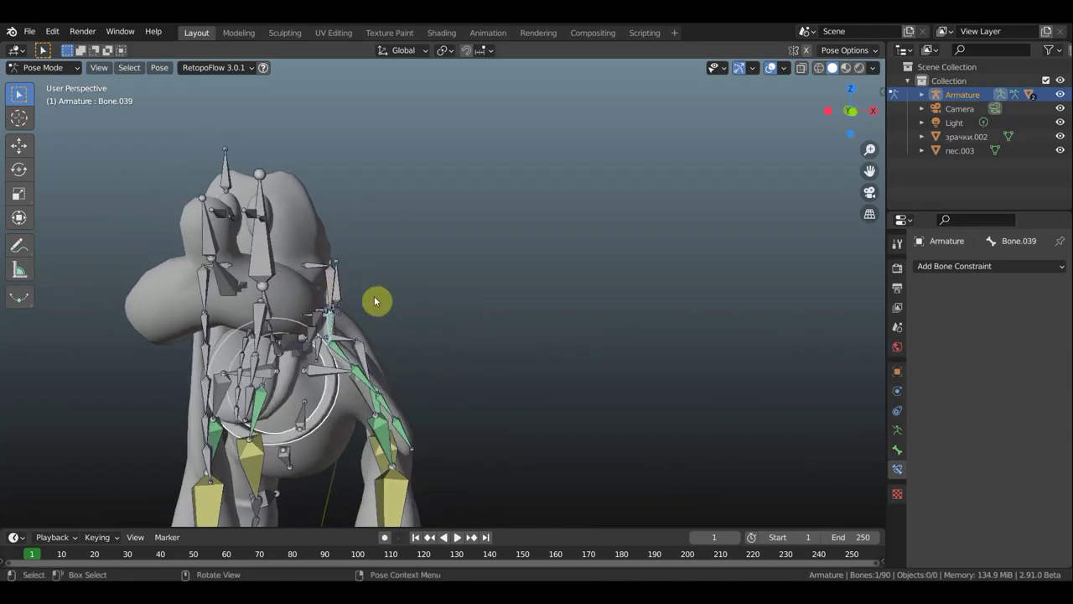
key("r")
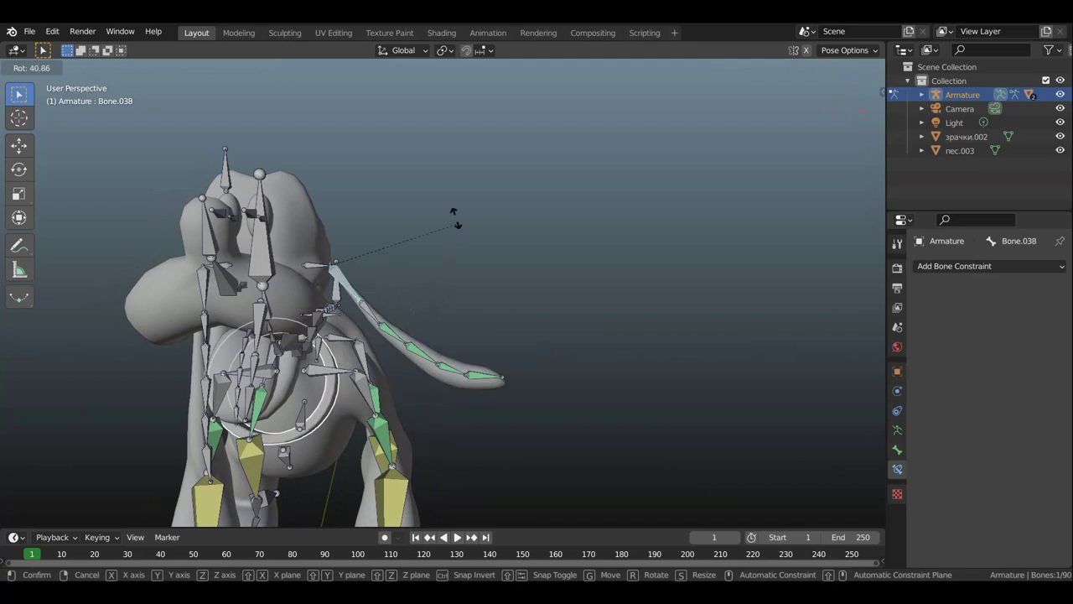
left_click(412, 280)
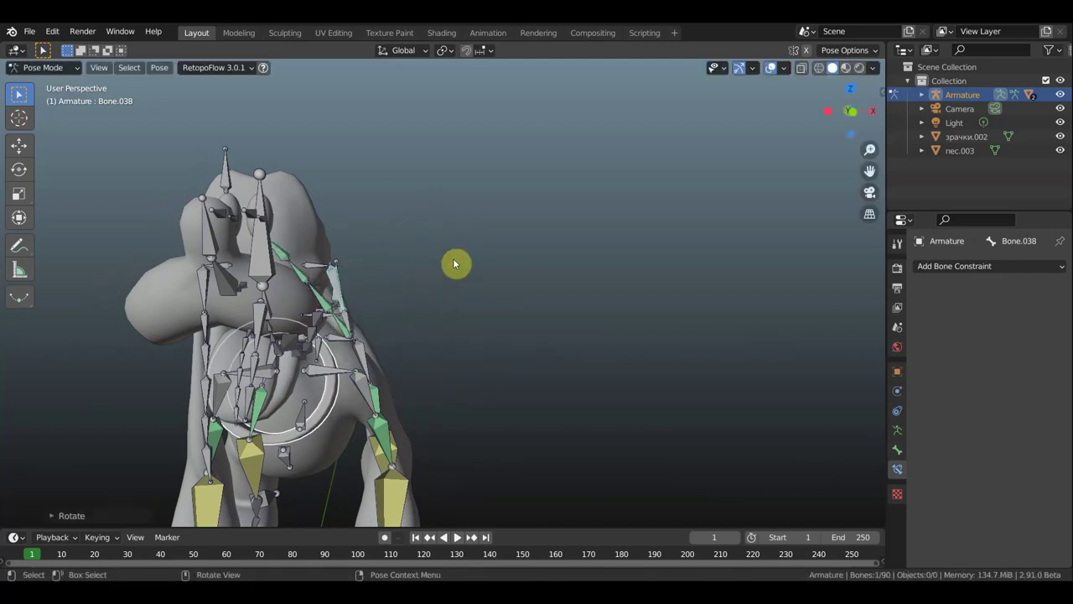
key("ctrl+z")
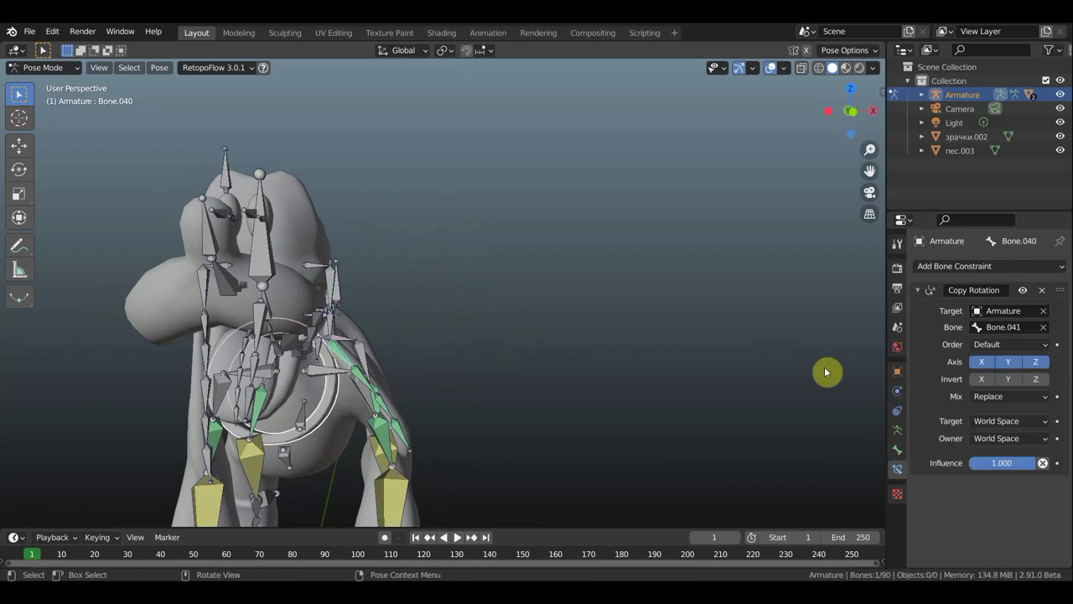
Lower Bone.040's Copy Rotation influence to 0.198, retest Bone.038, and view from the right.
left_click_drag(1035, 463, 988, 463)
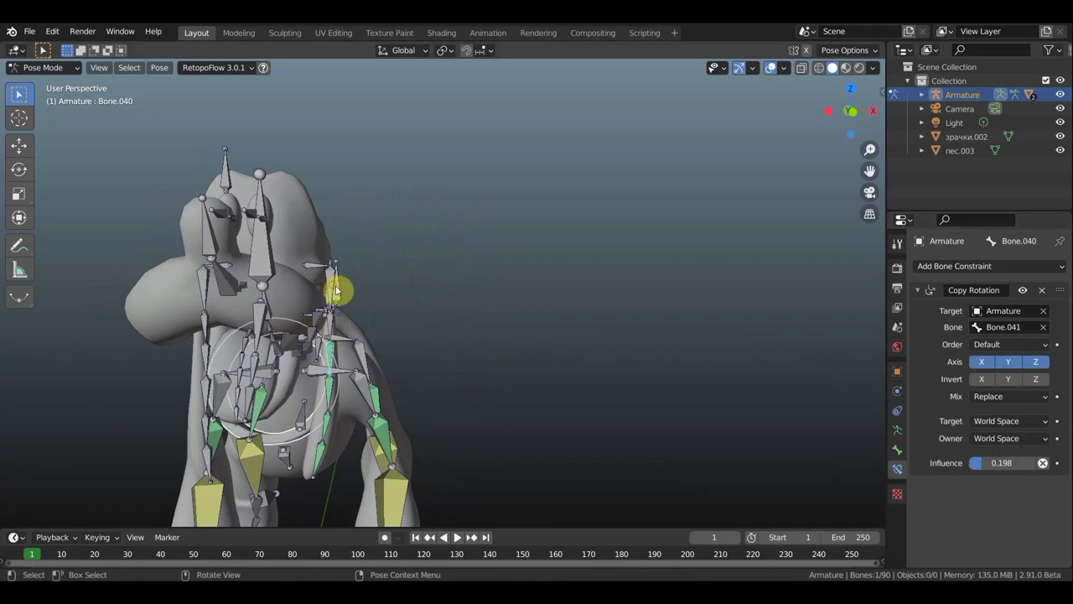
left_click(336, 291)
key("r")
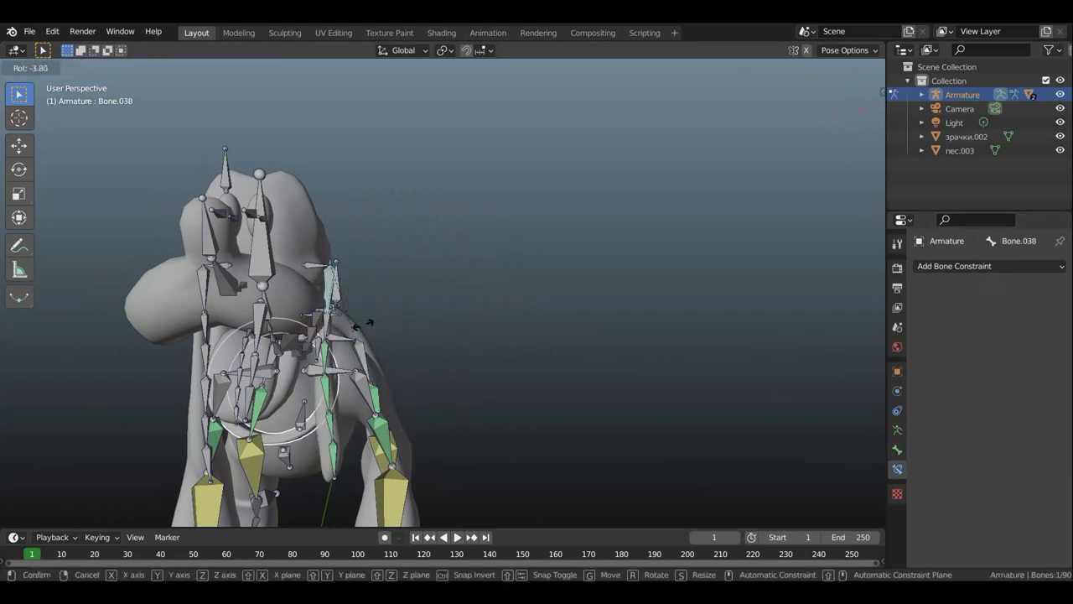
left_click(357, 312)
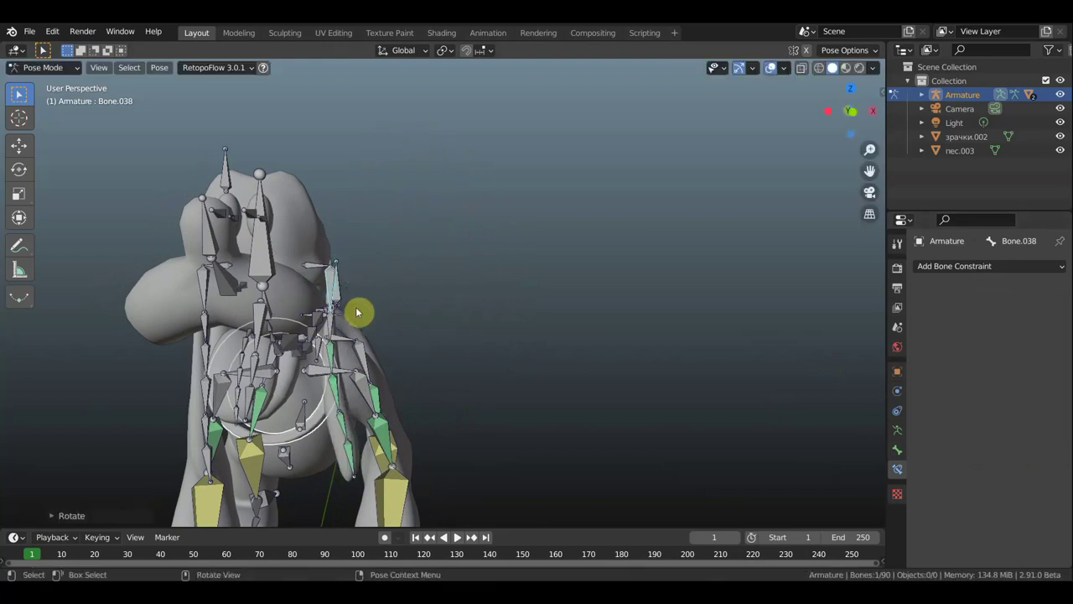
key("KP_3")
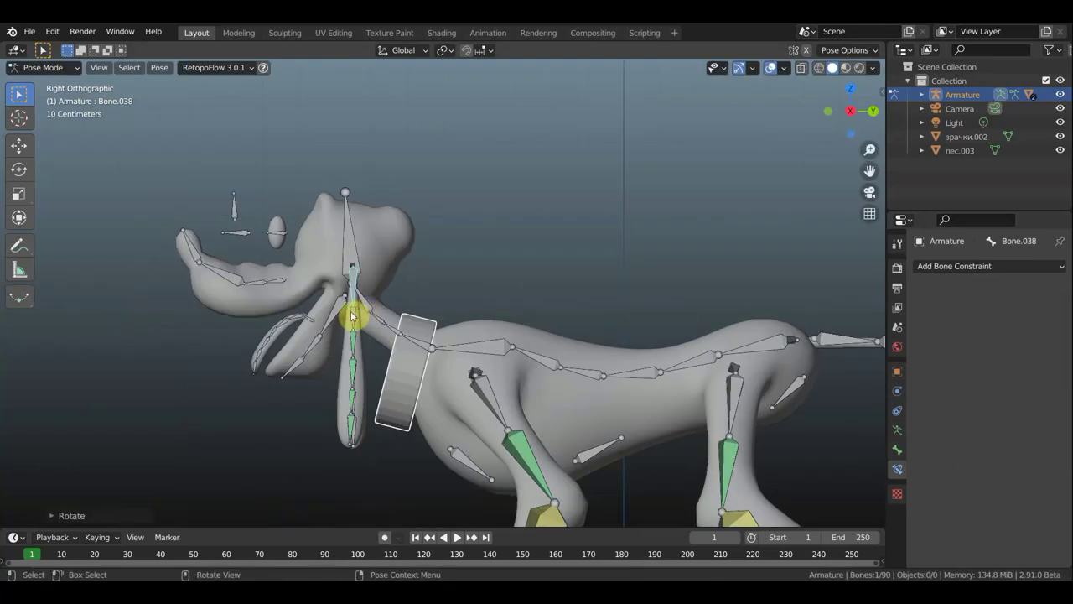
Curl the ear up over the head and raise the tip bone's influence to 0.554.
key("r")
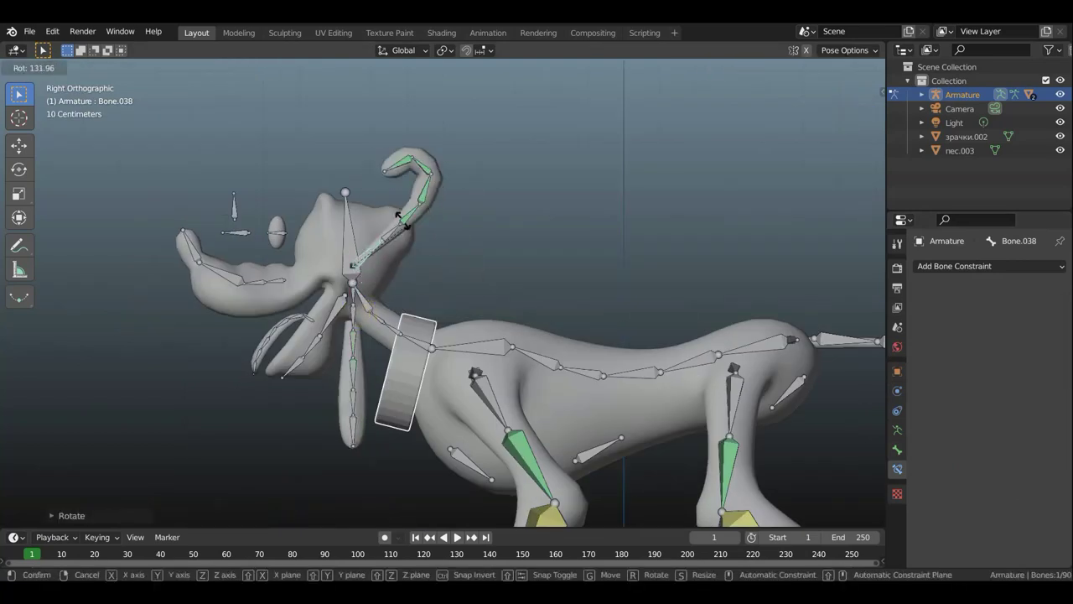
left_click(380, 210)
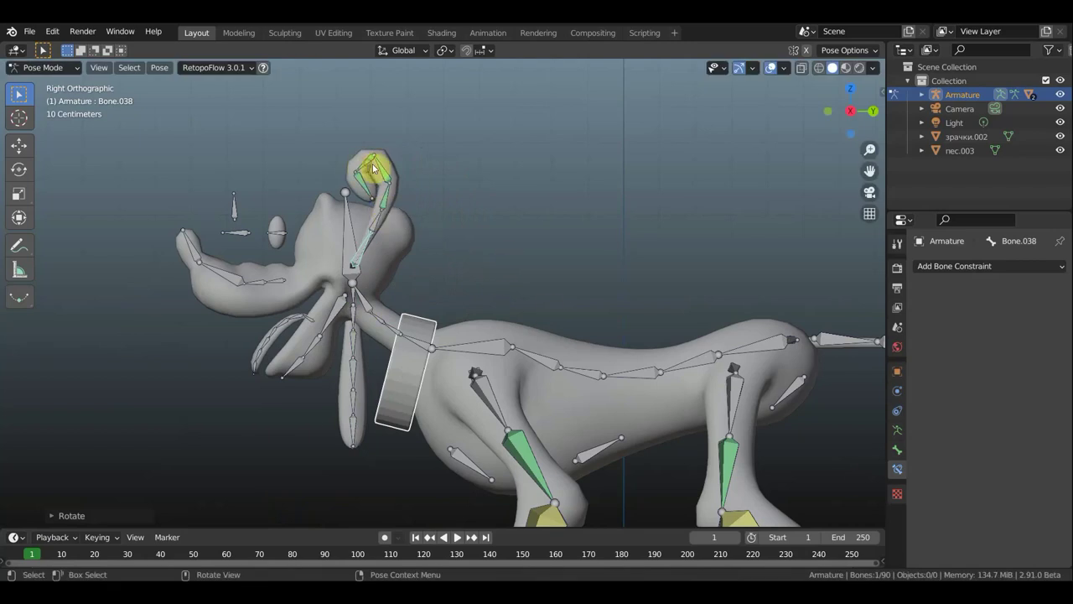
left_click_drag(994, 462, 1004, 463)
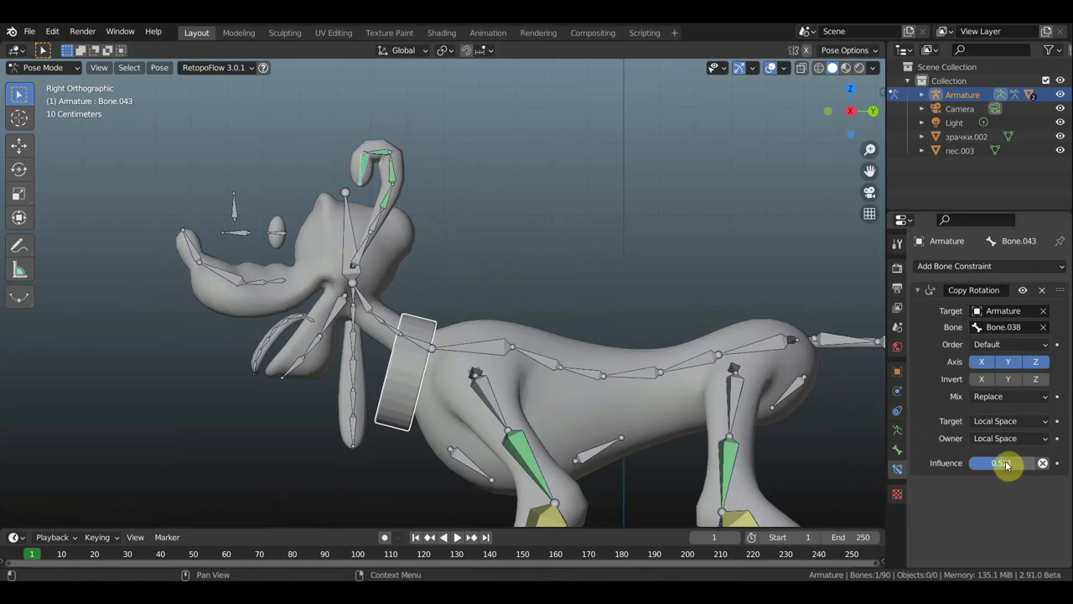
left_click_drag(1002, 463, 1005, 463)
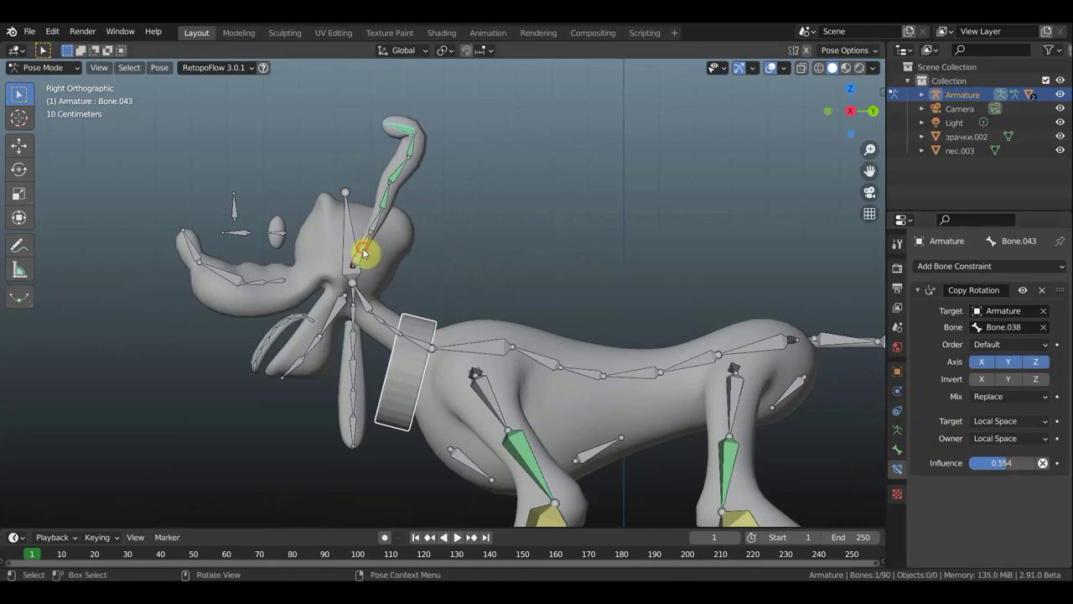
Try another ear rotation, then undo it and the influence change, keeping 0.521.
key("r")
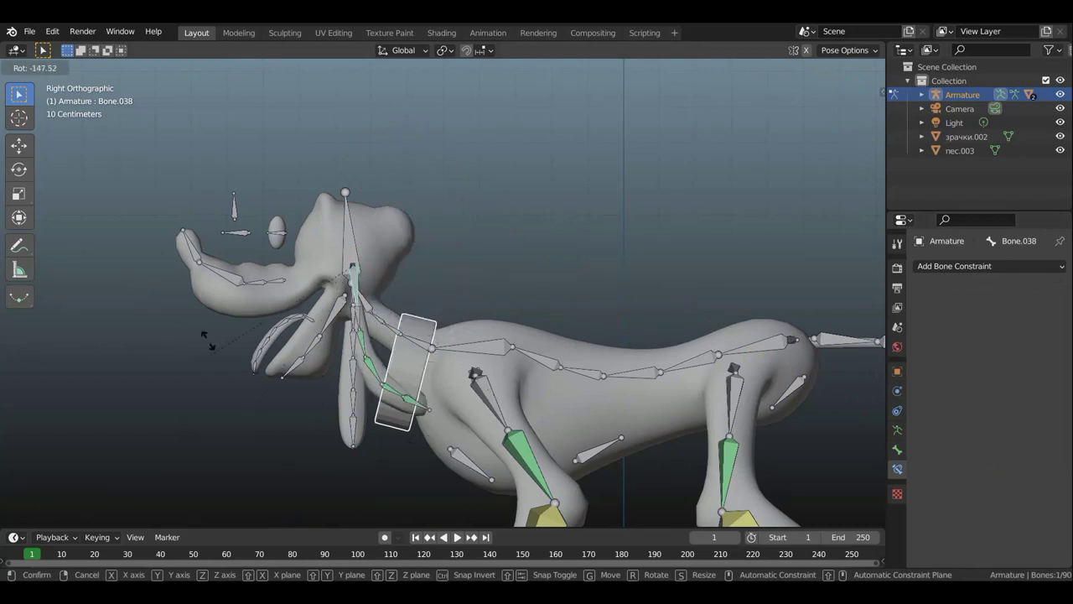
left_click(444, 225)
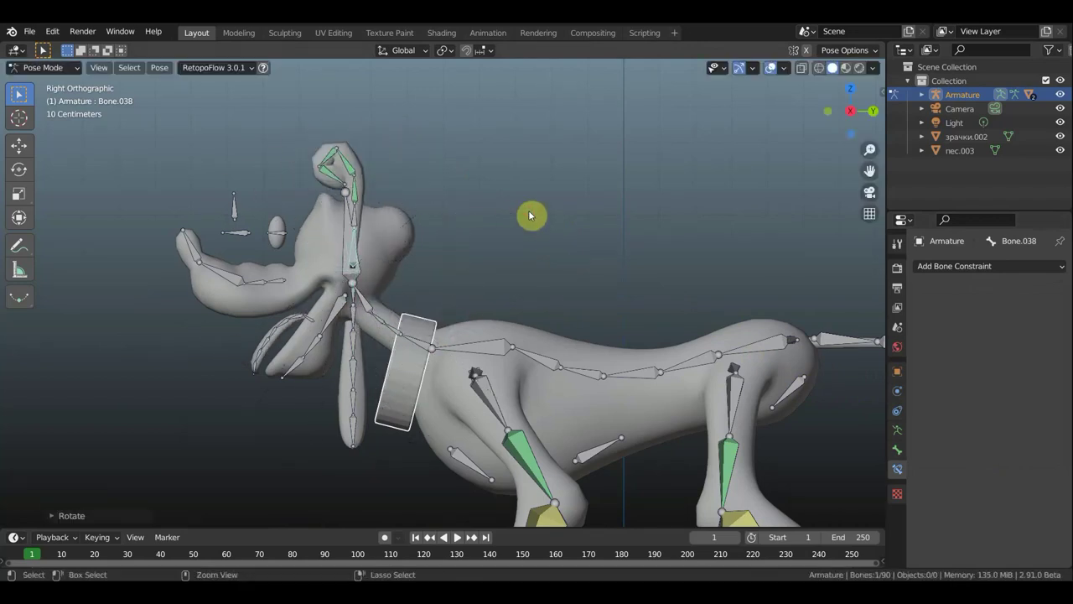
key("ctrl+z")
key("ctrl+z")
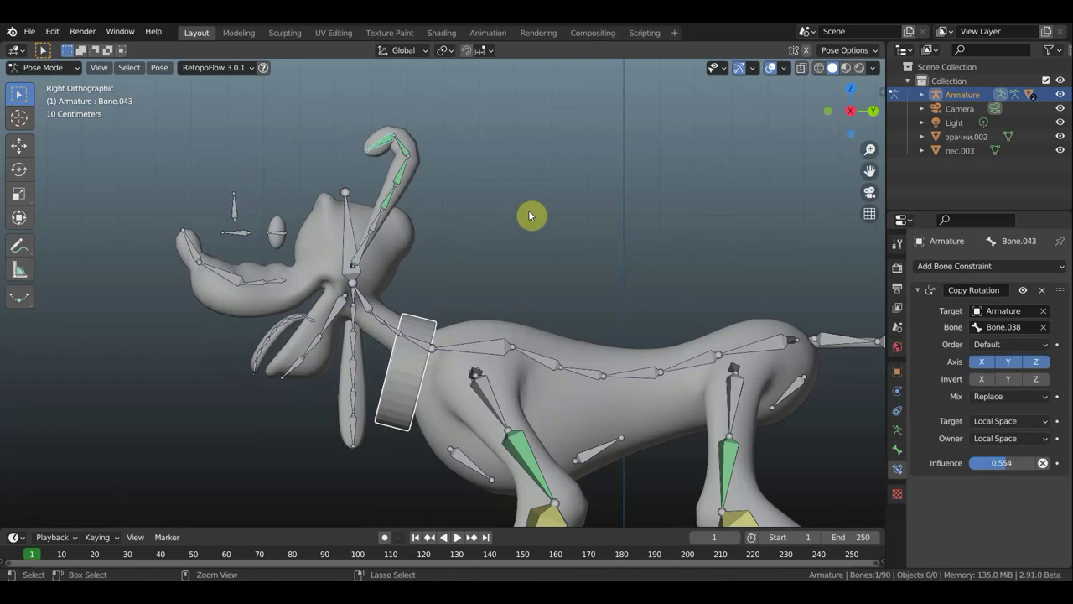
key("ctrl+z")
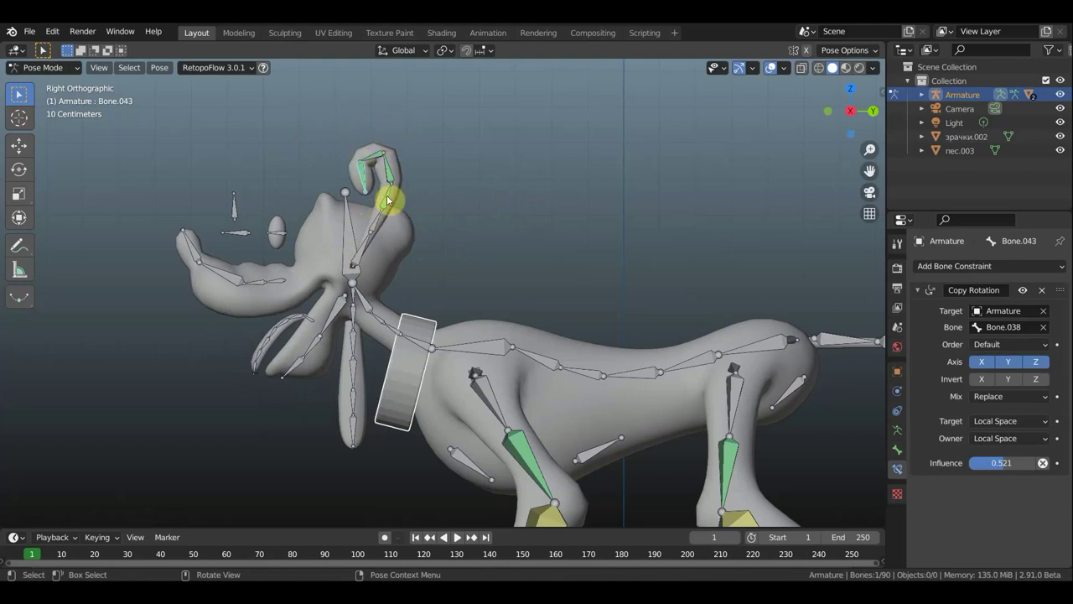
scroll(394, 216, "down", 3)
middle_click_drag(467, 240, 472, 243)
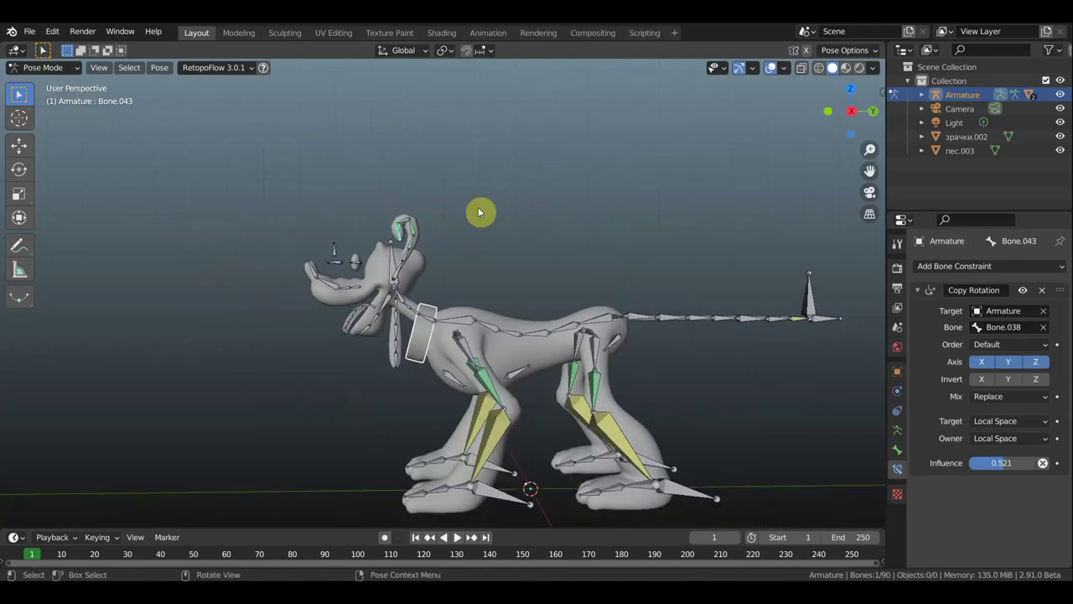
Undo the ear curl and orbit to a three-quarter side view of the dog.
key("ctrl+z")
key("ctrl+z")
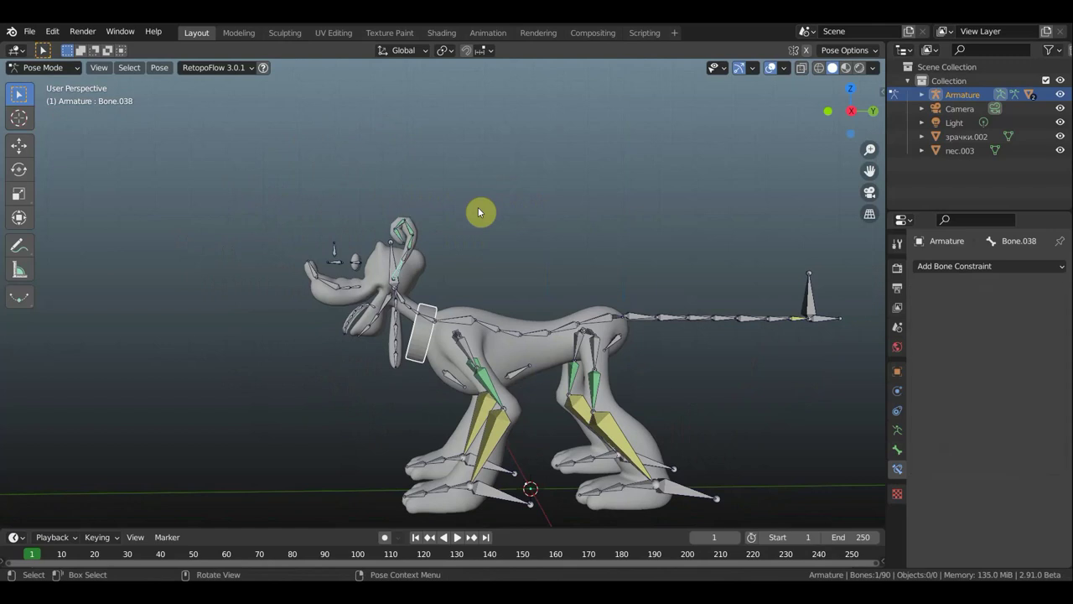
key("ctrl+z")
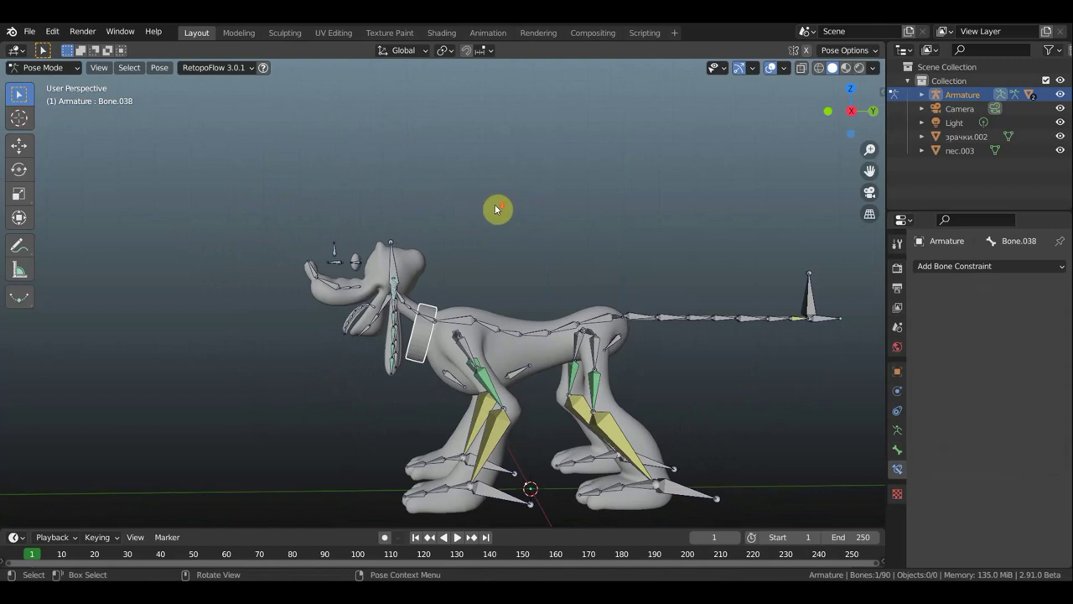
scroll(492, 209, "up", 3)
mouse_move(491, 209)
middle_mouse_down()
mouse_move(592, 227)
mouse_move(701, 226)
mouse_move(663, 237)
middle_mouse_up()
mouse_move(539, 270)
middle_mouse_down()
mouse_move(655, 271)
mouse_move(484, 286)
middle_mouse_up()
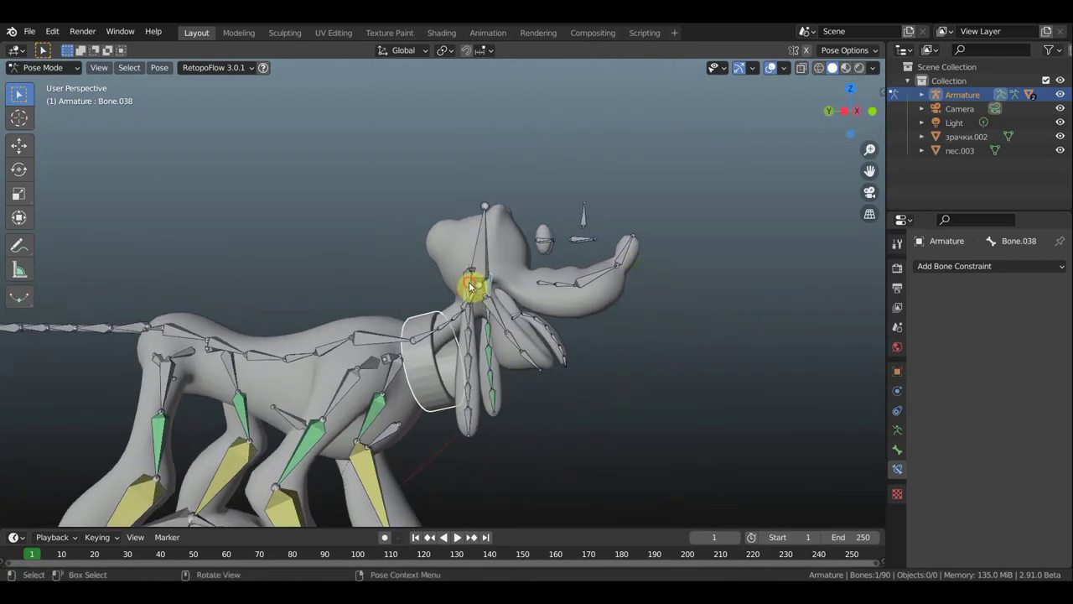
Add a Copy Rotation constraint on Bone.084 targeting Bone.079, Local Space both, influence 0.504.
left_click(483, 415)
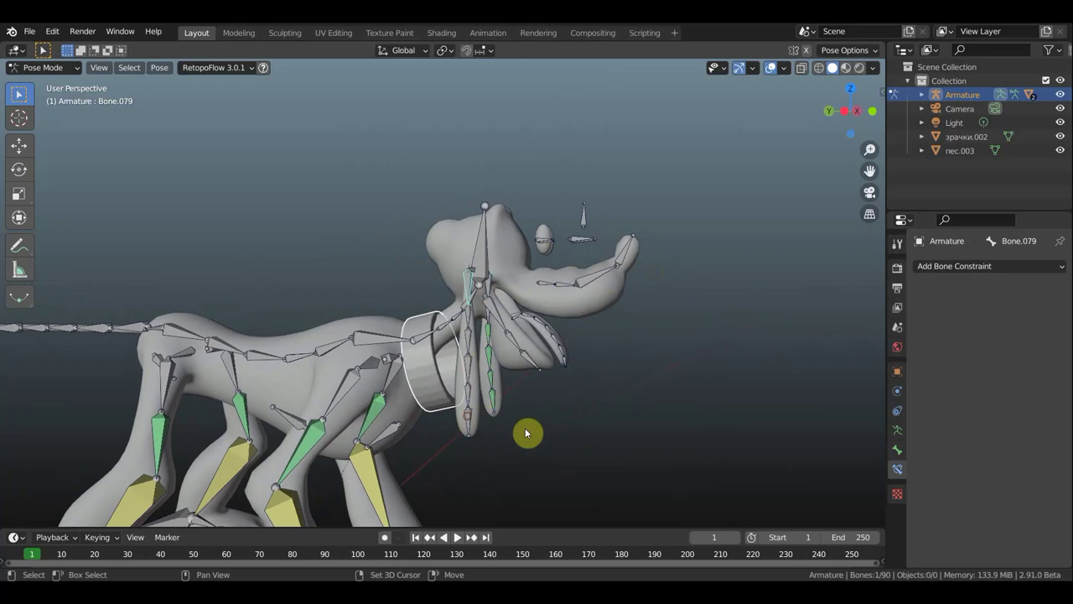
key("ctrl+shift+c")
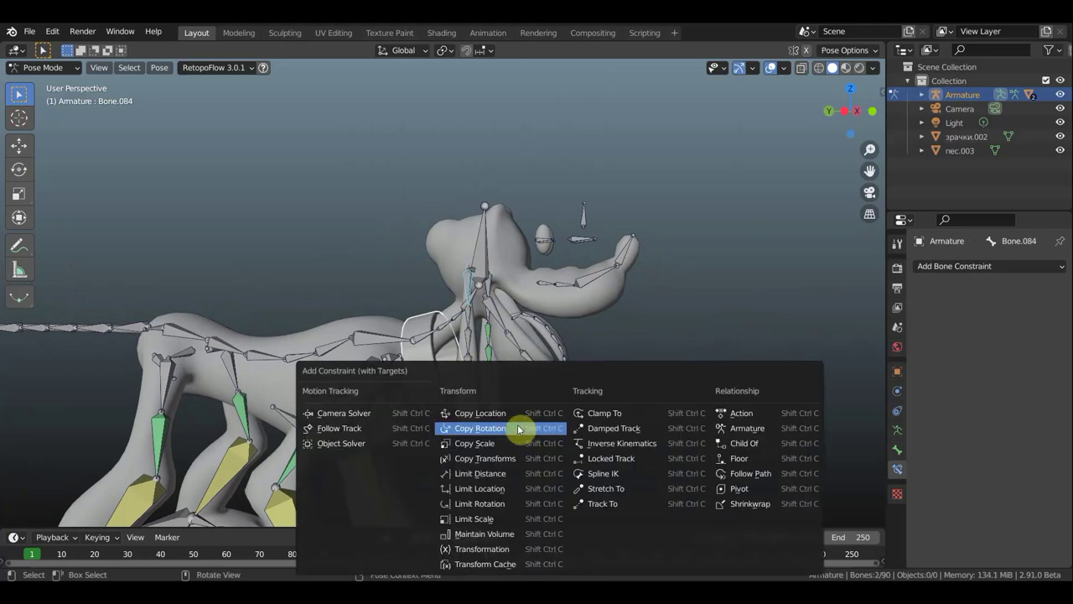
left_click(504, 429)
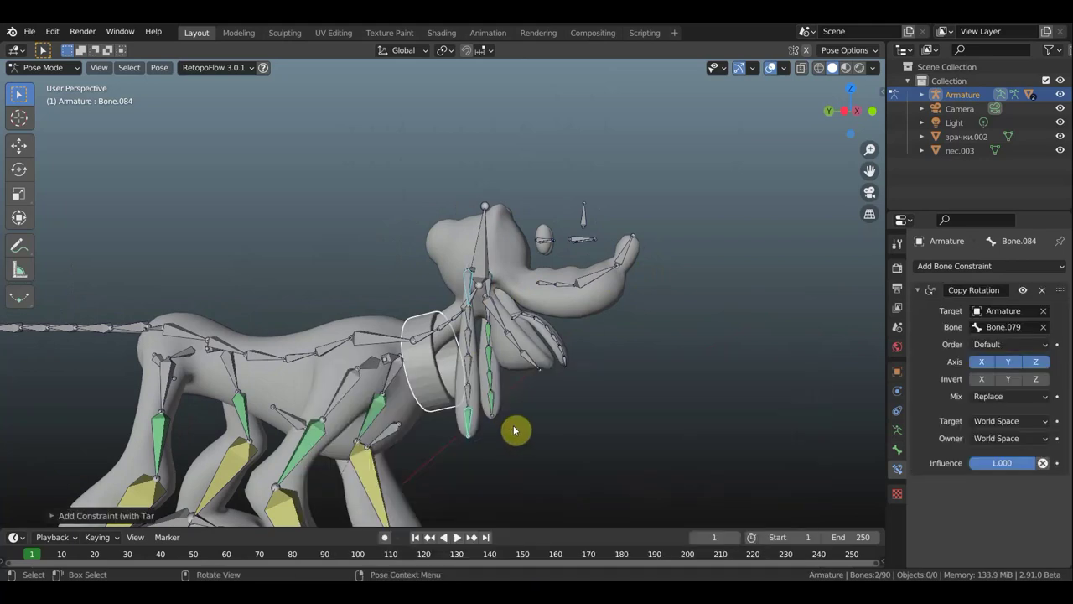
left_click(1003, 439)
left_click(989, 500)
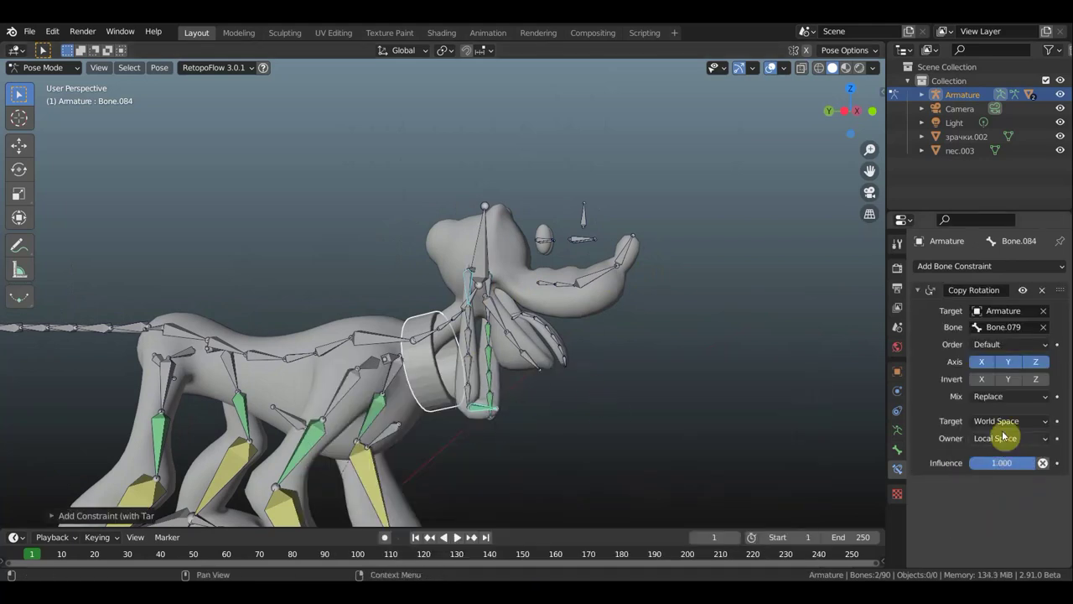
left_click(1006, 425)
left_click(981, 482)
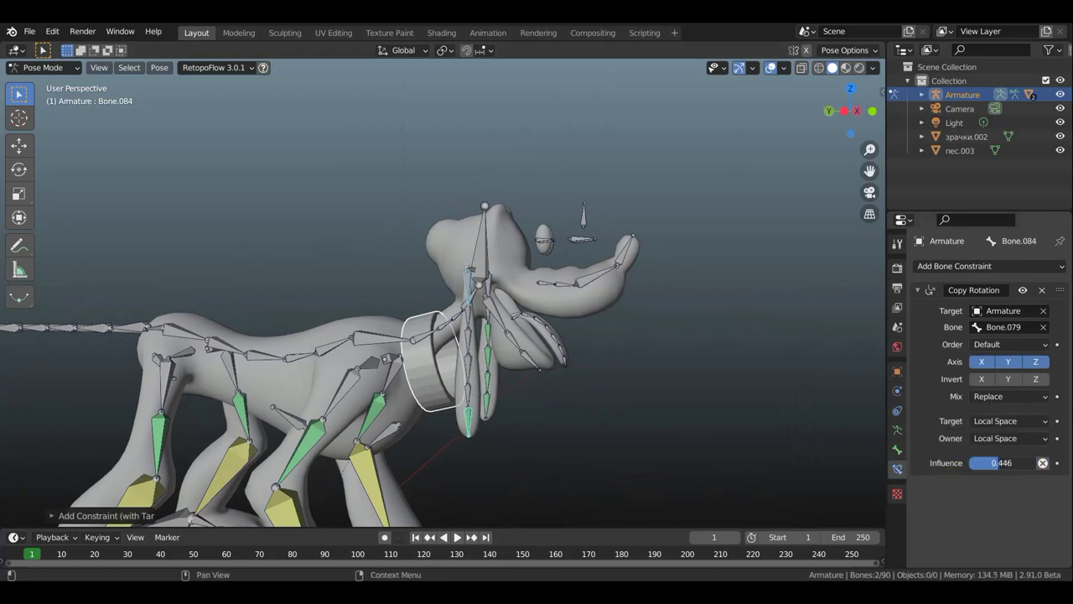
left_click_drag(1002, 462, 983, 461)
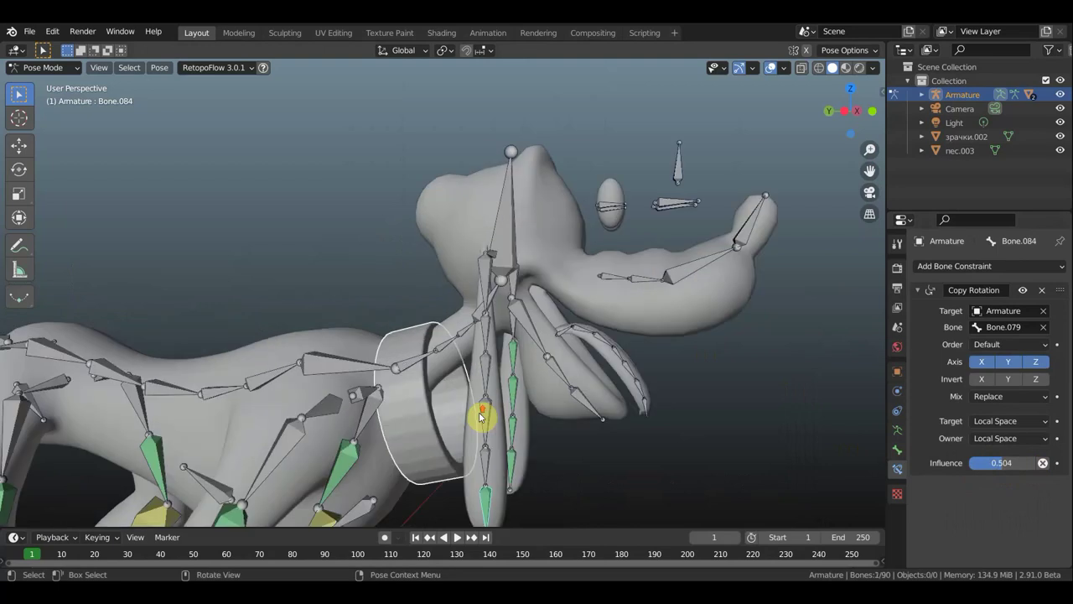
scroll(475, 417, "up", 1)
middle_click_drag(511, 412, 539, 287, "shift")
scroll(528, 291, "up", 2)
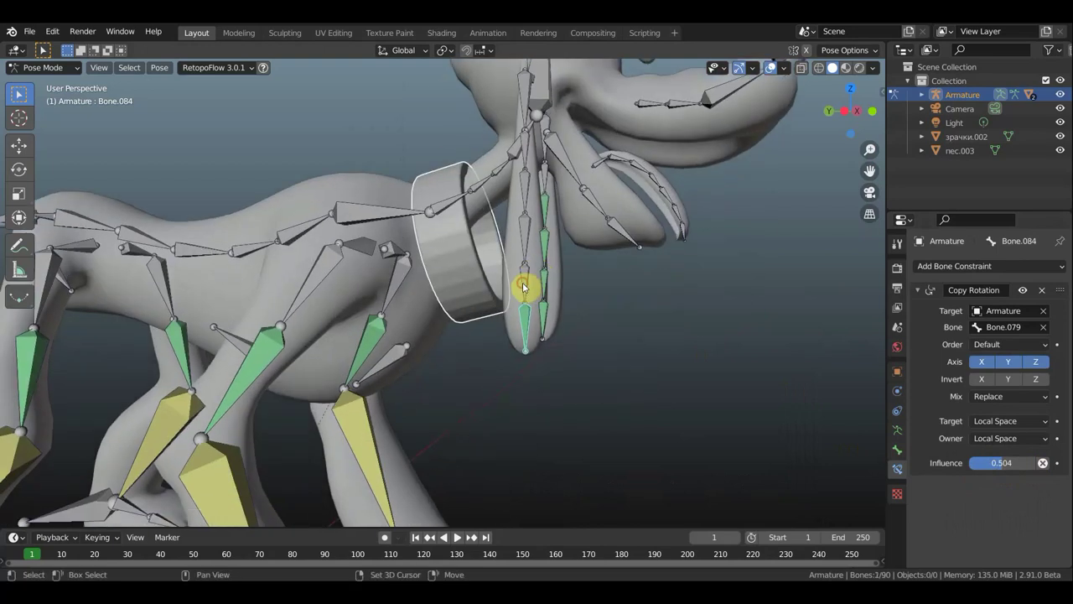
Make Bone.083 copy Bone.084's rotation at about 0.44 influence.
left_click(530, 291, "shift")
key("ctrl+shift+c")
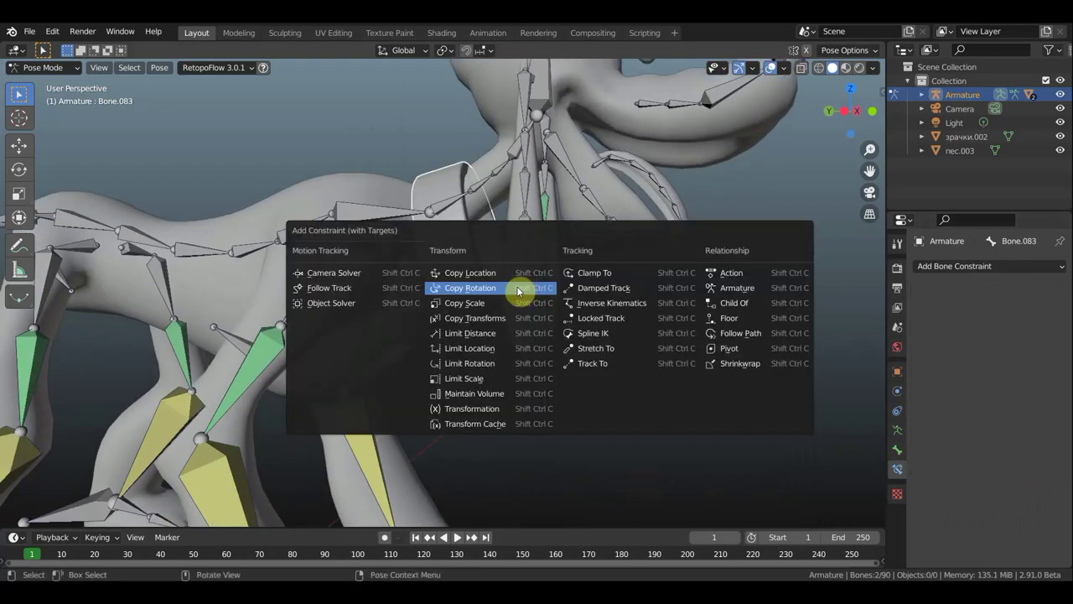
left_click(494, 291)
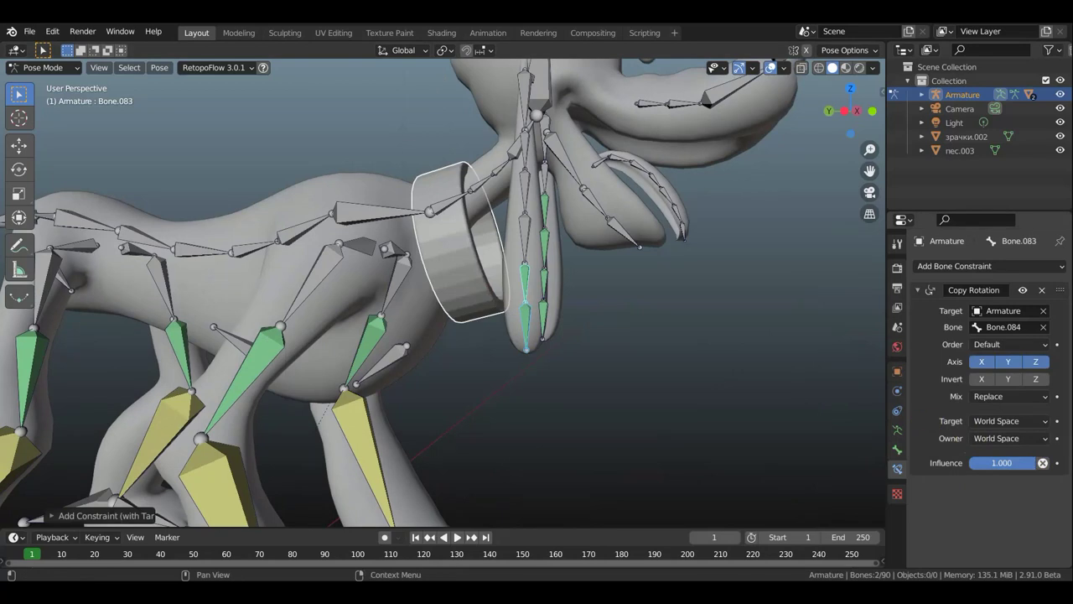
left_click_drag(1002, 463, 981, 462)
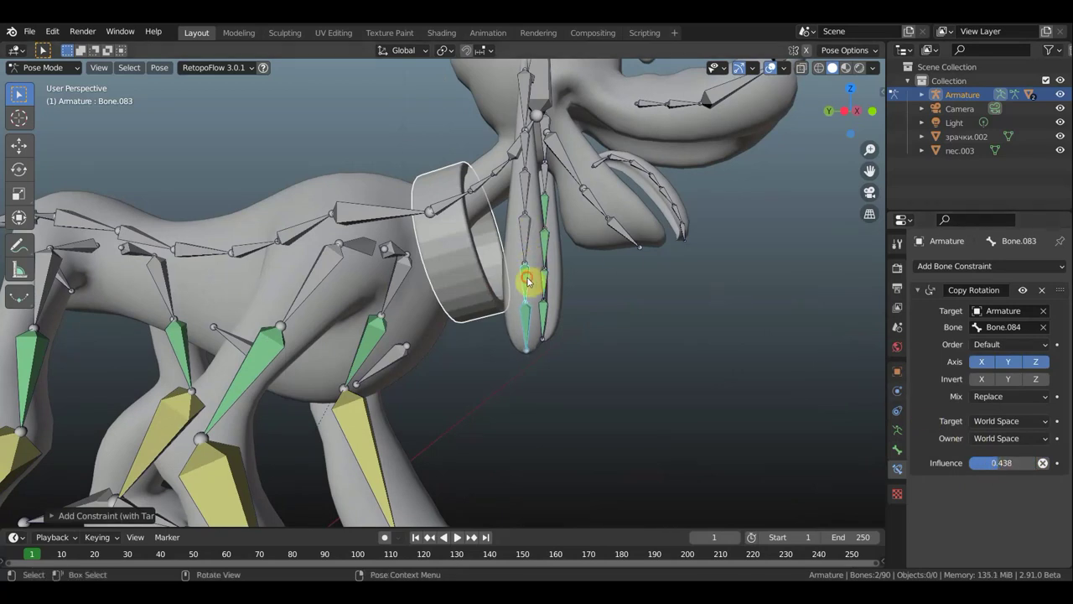
Make Bone.082 copy Bone.083's rotation at about 0.38 influence.
left_click(529, 238, "shift")
left_click(528, 240, "shift")
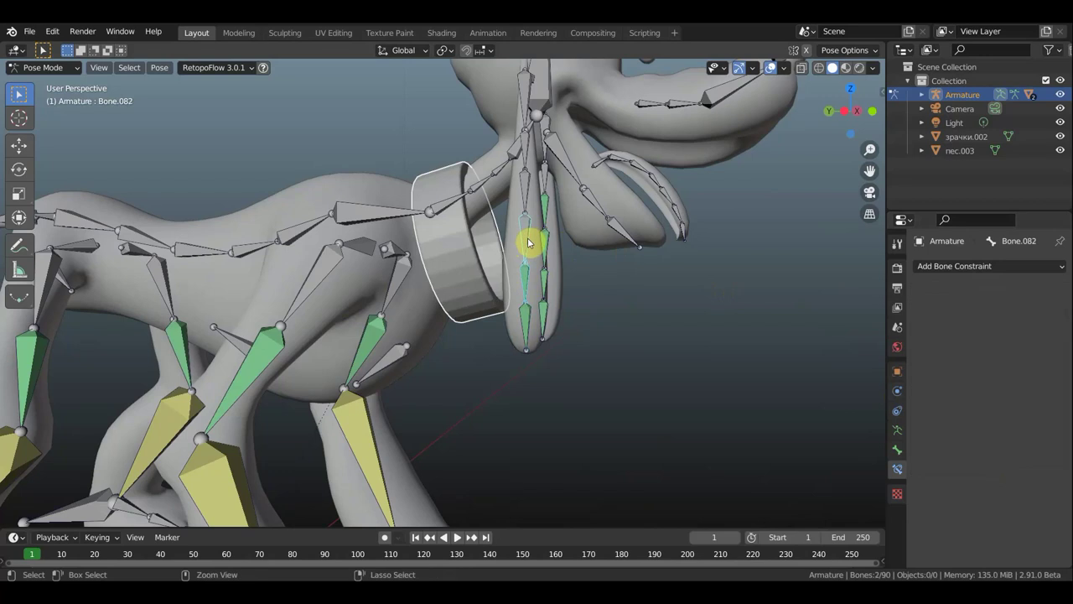
key("ctrl+shift+c")
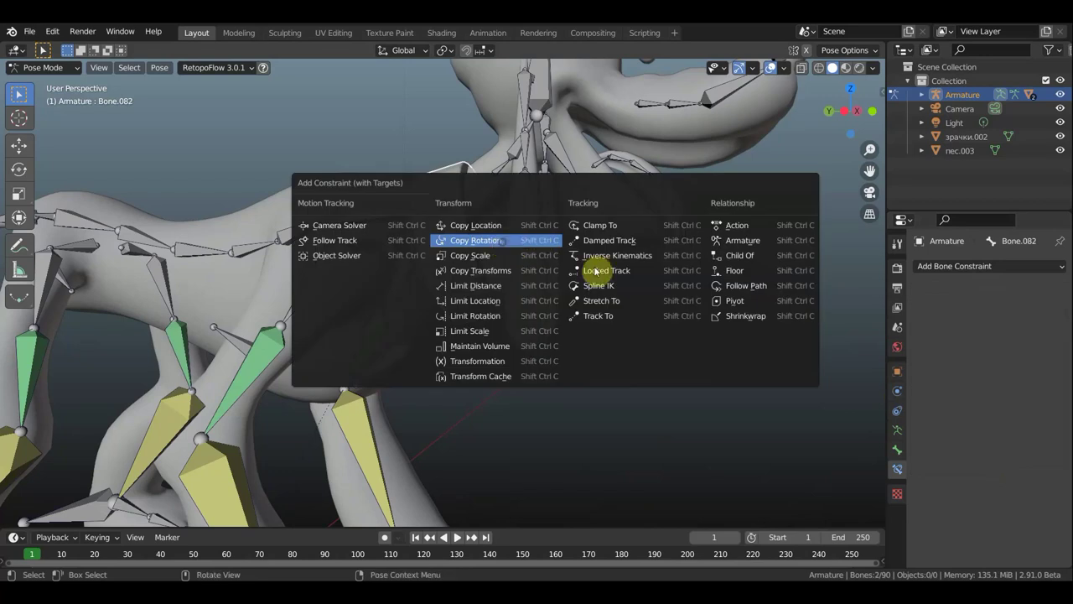
key("Return")
left_click_drag(1035, 462, 1002, 462)
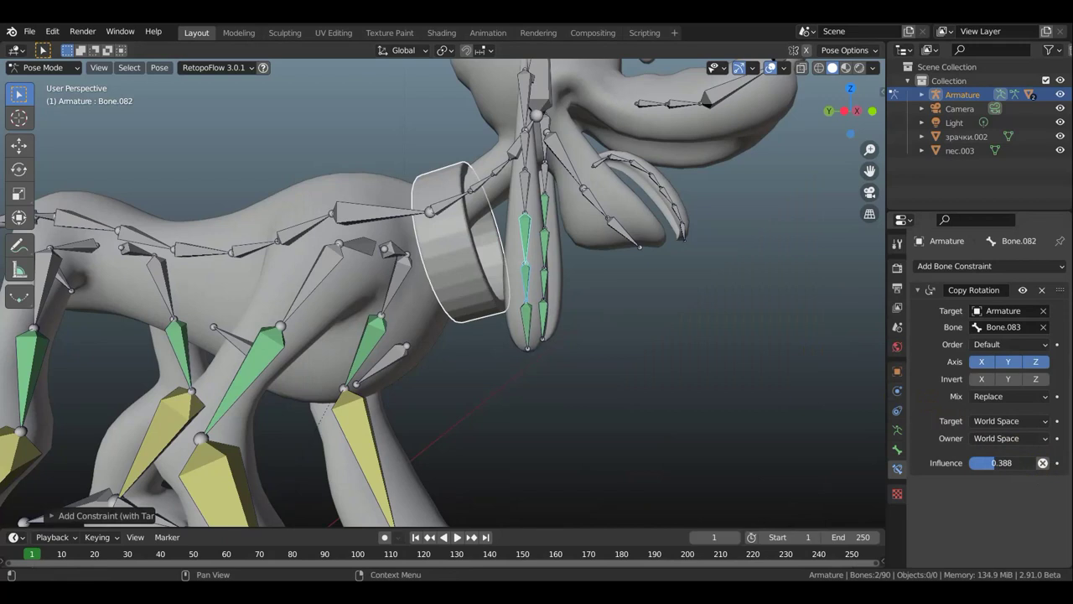
Make Bone.081 copy Bone.082's rotation at 0.380 influence.
left_click(527, 219)
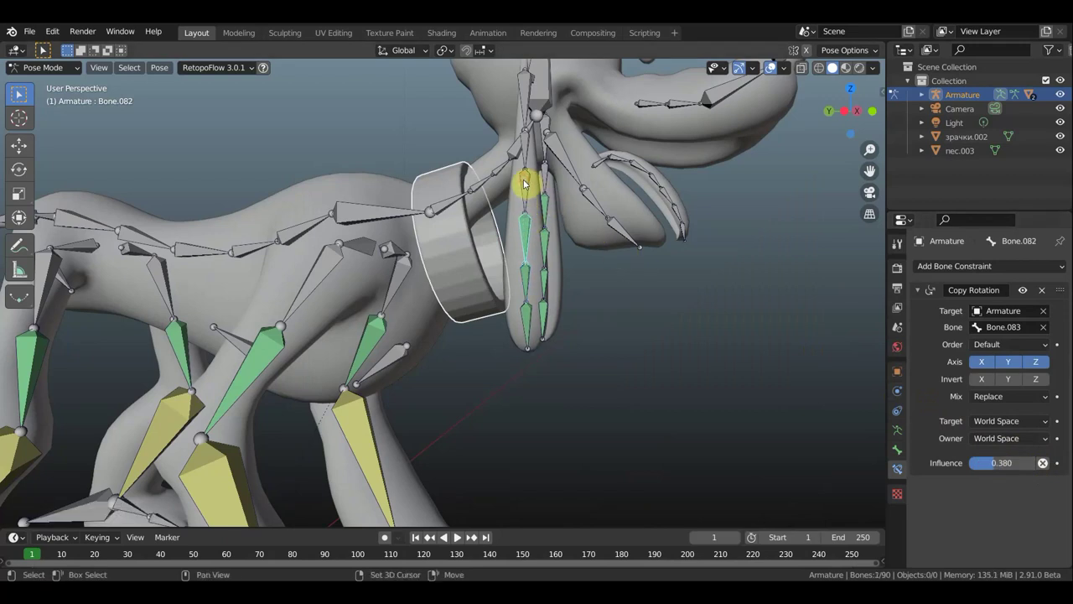
left_click(524, 183, "shift")
key("ctrl+shift+c")
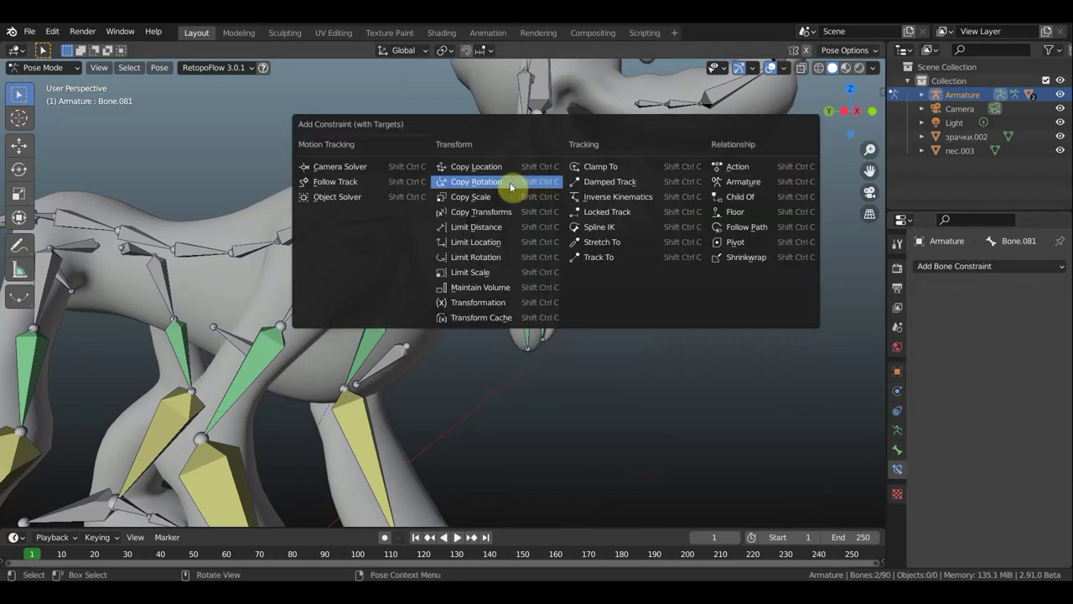
left_click(510, 182)
left_click_drag(1002, 463, 988, 463)
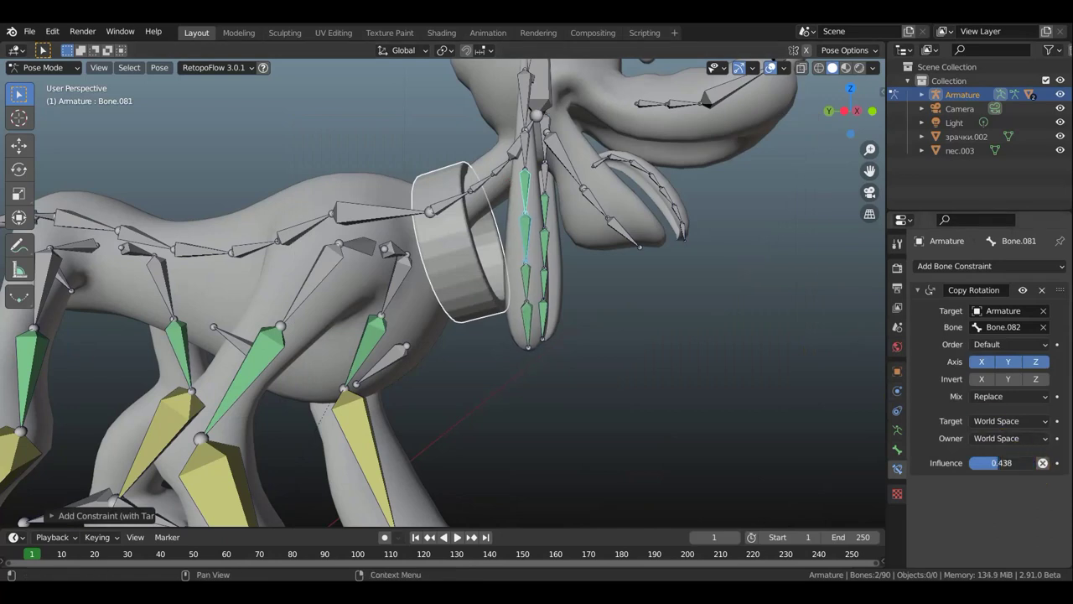
left_click_drag(1002, 463, 1009, 453)
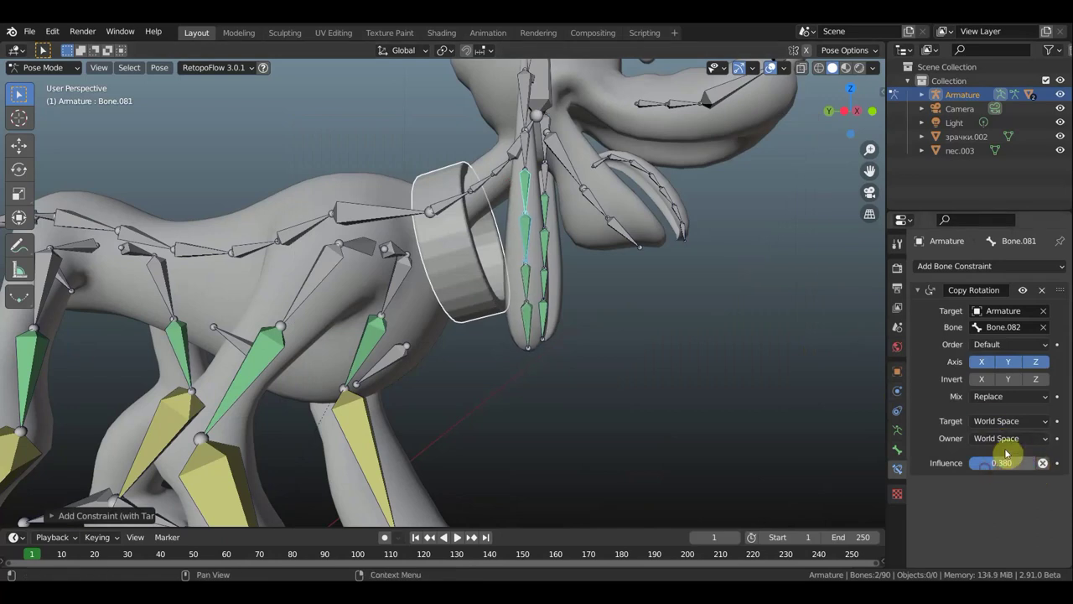
mouse_move(616, 360)
middle_mouse_down()
mouse_move(546, 360)
mouse_move(367, 225)
middle_mouse_up()
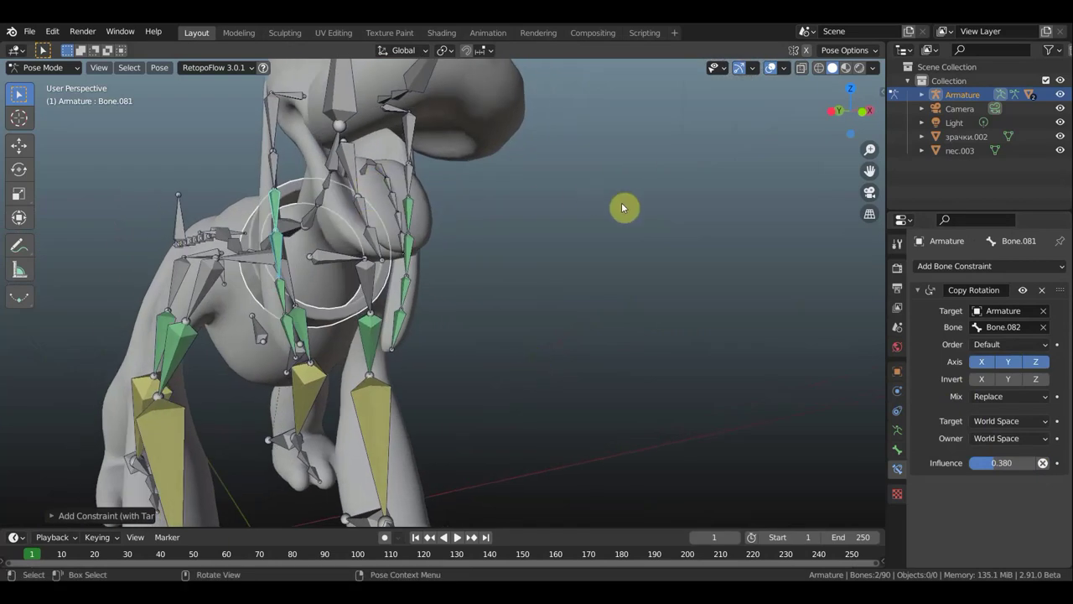
Rotate the tongue root Bone.079 in front view to test the chained tongue curl.
mouse_move(623, 206)
middle_mouse_down()
mouse_move(546, 229)
mouse_move(449, 198)
middle_mouse_up()
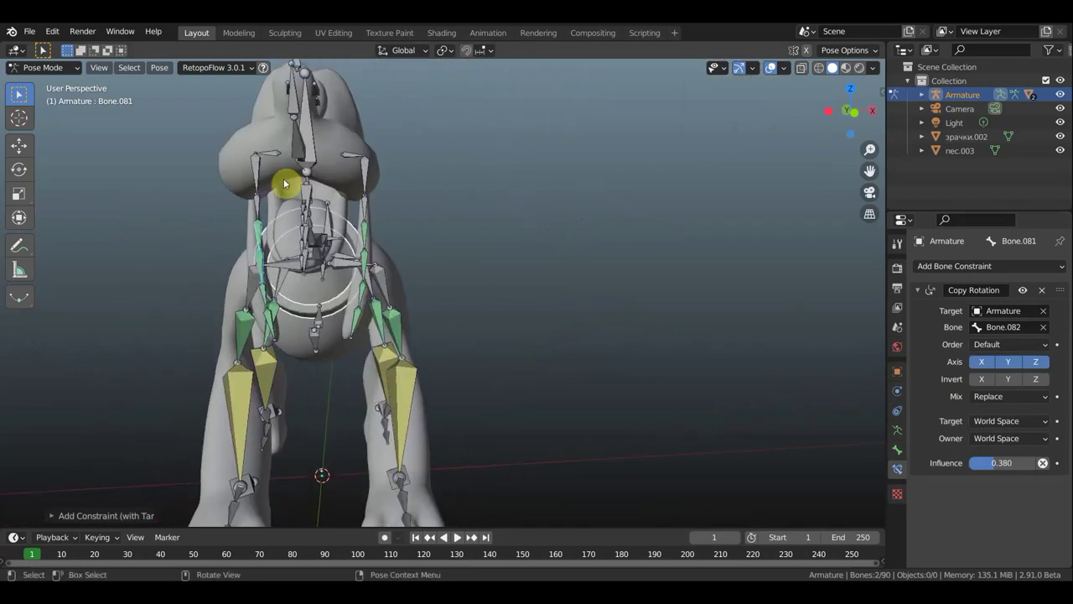
left_click(257, 171)
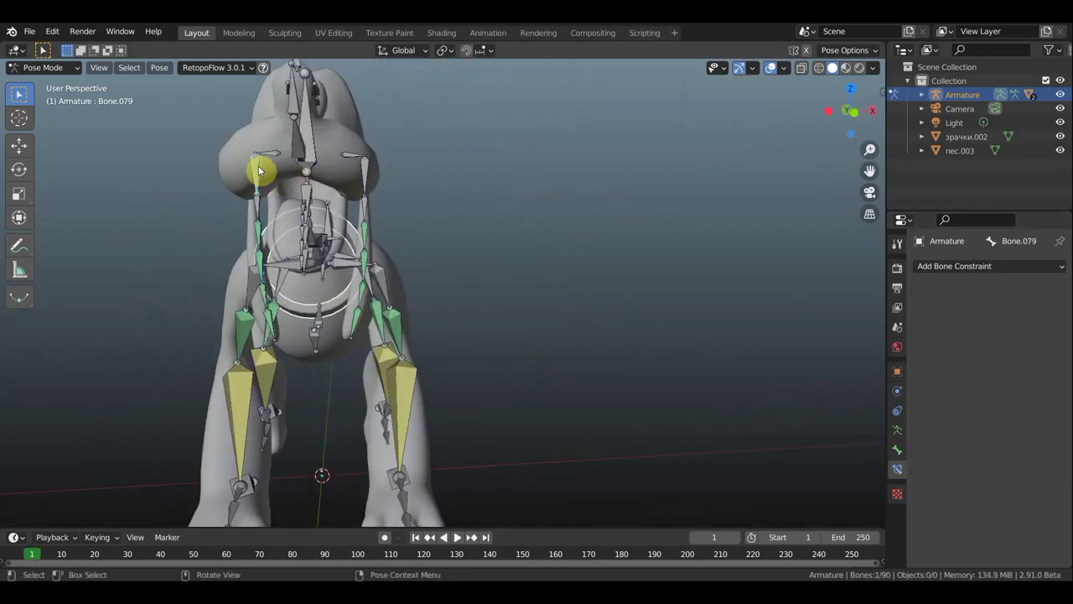
key("KP_1")
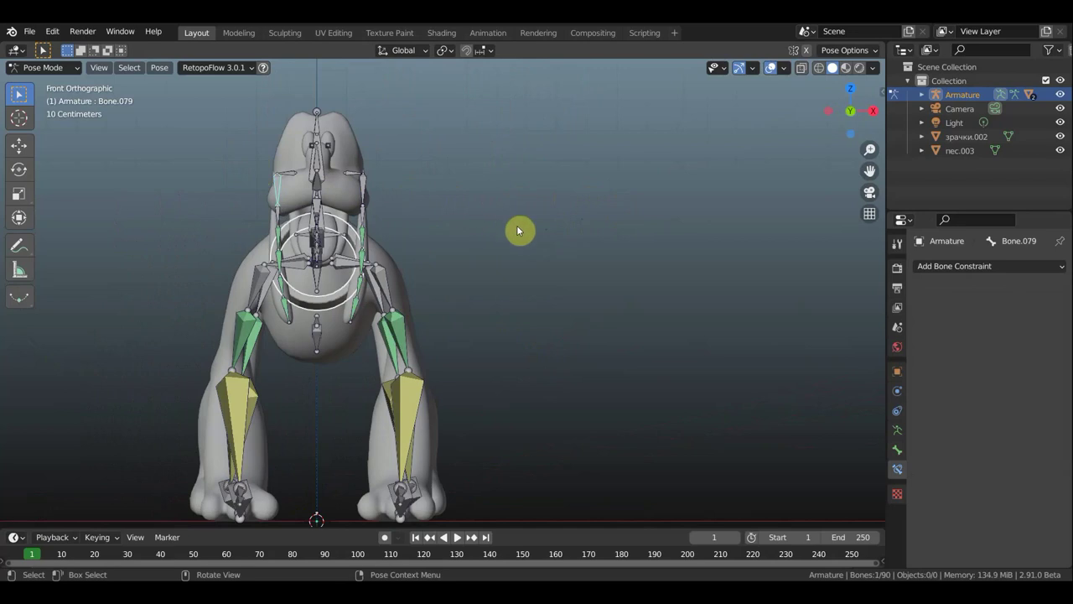
key("r")
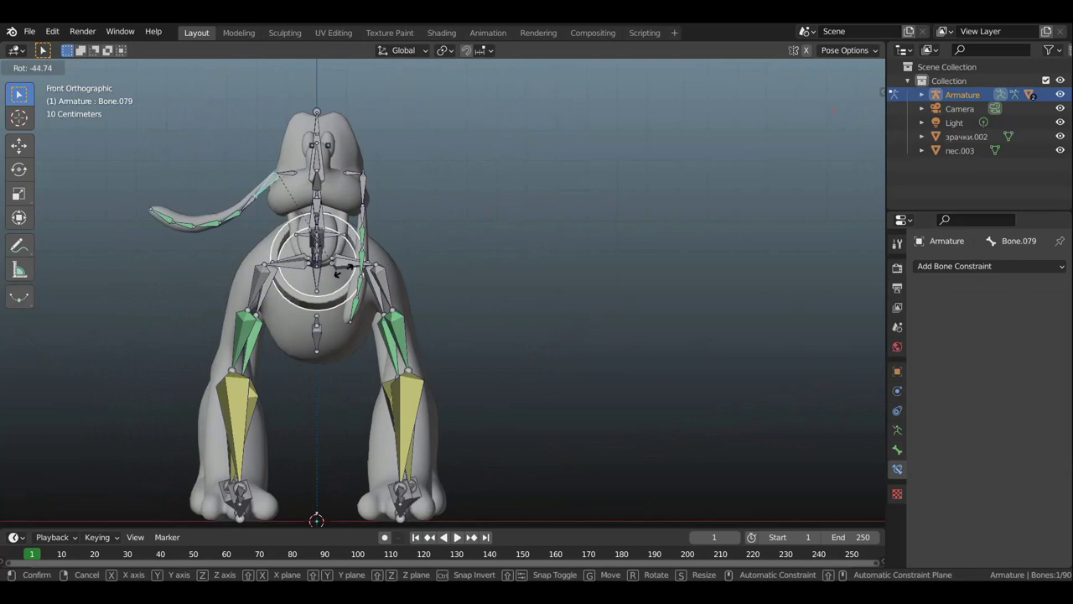
left_click(407, 211)
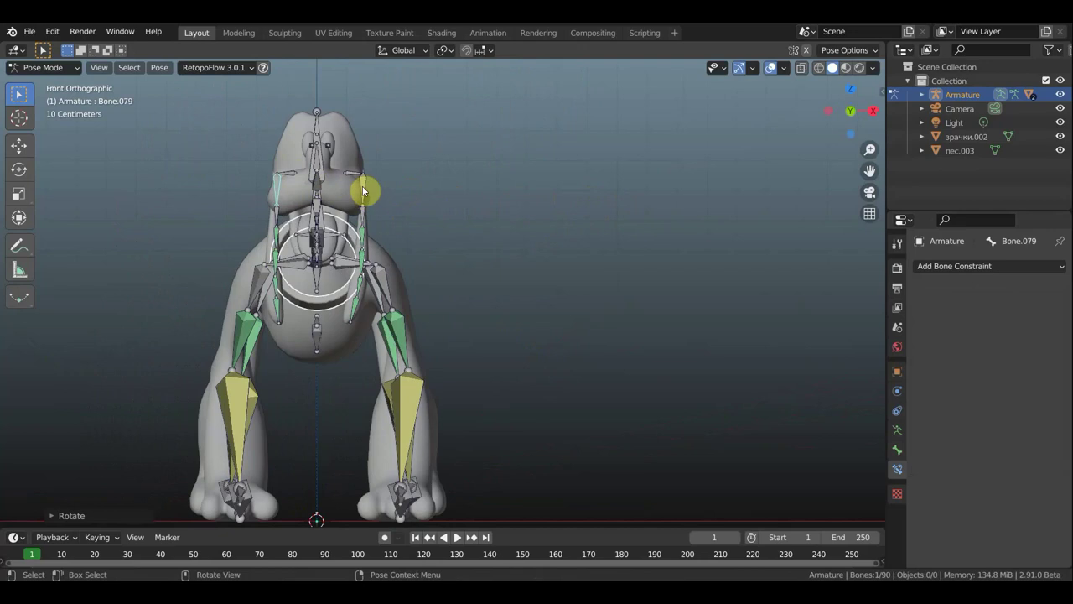
Check the curled tongue from the right side and a front-quarter angle before changing modes.
mouse_move(426, 208)
middle_mouse_down()
mouse_move(515, 233)
mouse_move(500, 233)
middle_mouse_up()
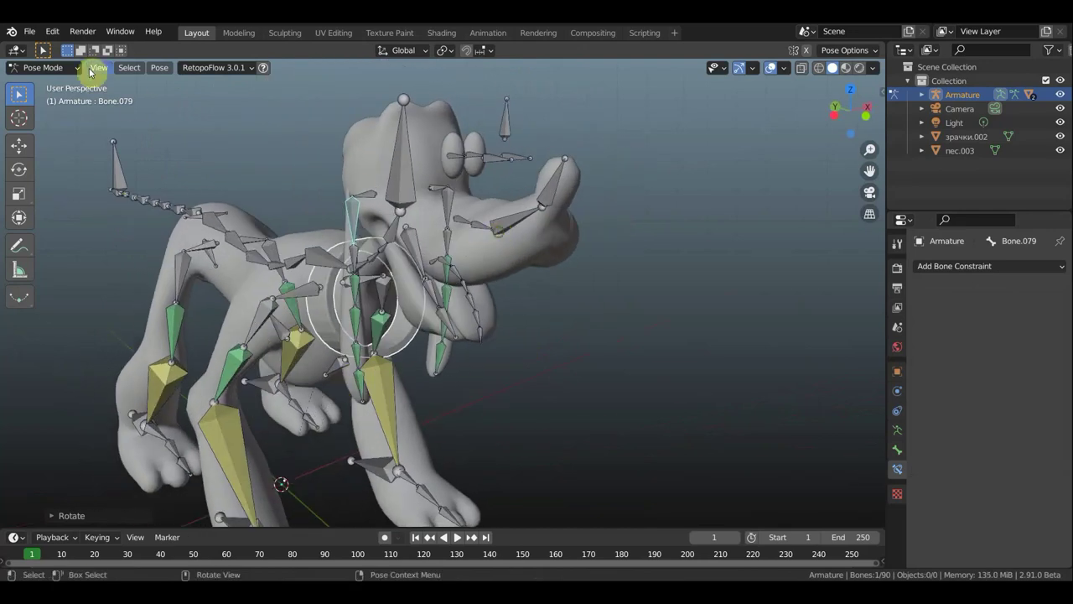
middle_click_drag(556, 162, 364, 168)
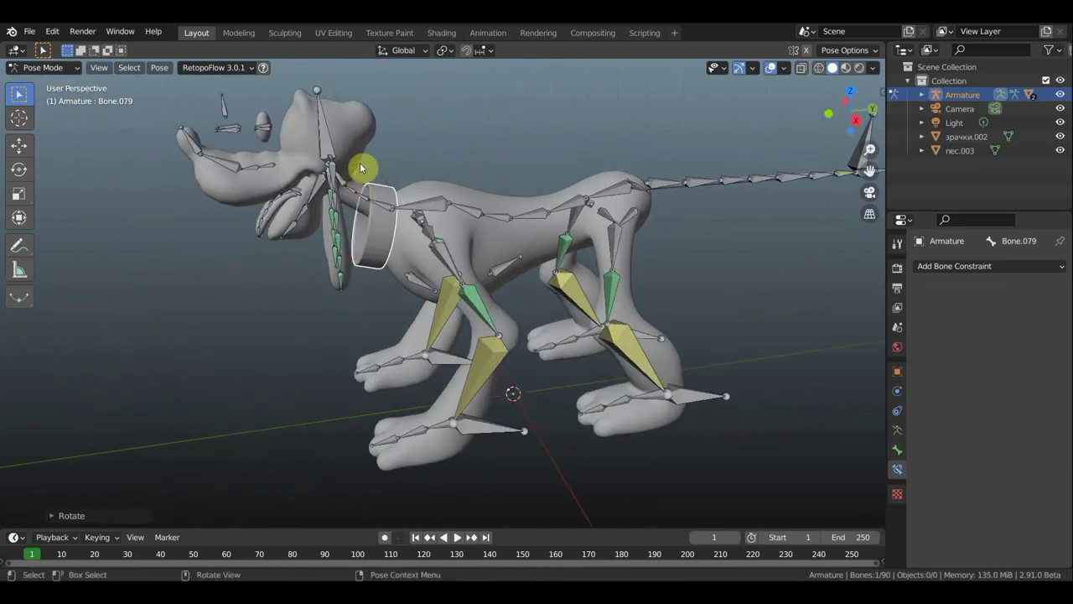
key("KP_3")
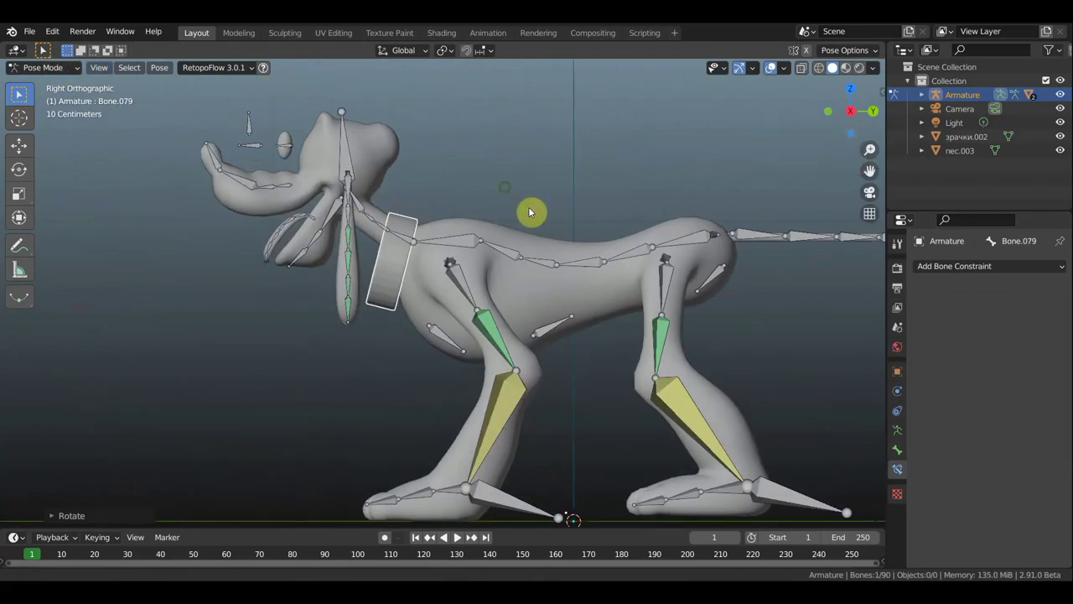
middle_click_drag(529, 210, 582, 276, "shift")
scroll(416, 240, "up", 2)
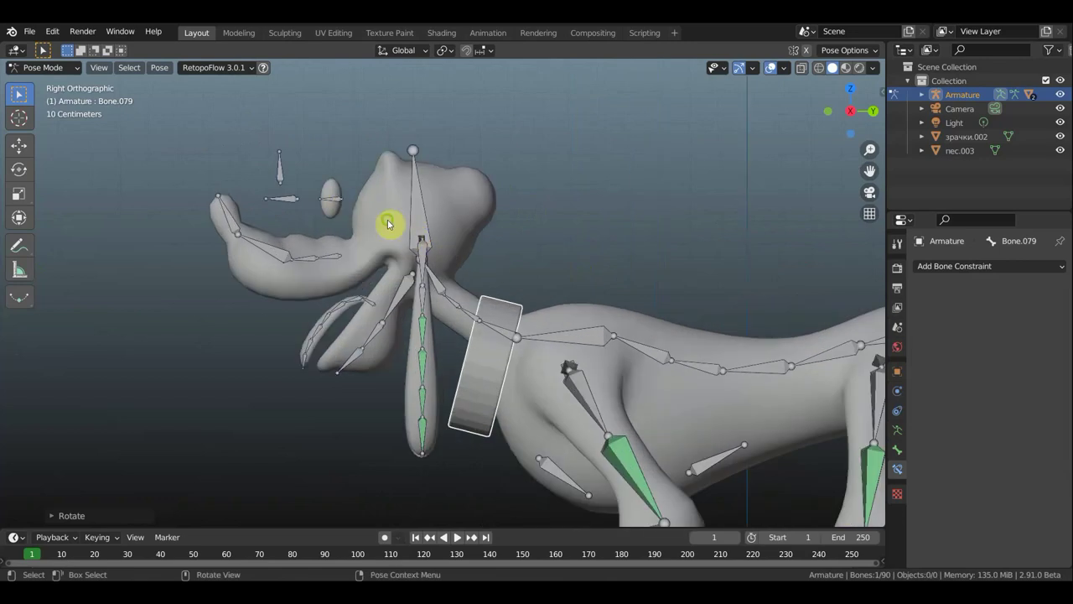
mouse_move(384, 223)
middle_mouse_down()
mouse_move(496, 263)
mouse_move(556, 263)
mouse_move(347, 219)
middle_mouse_up()
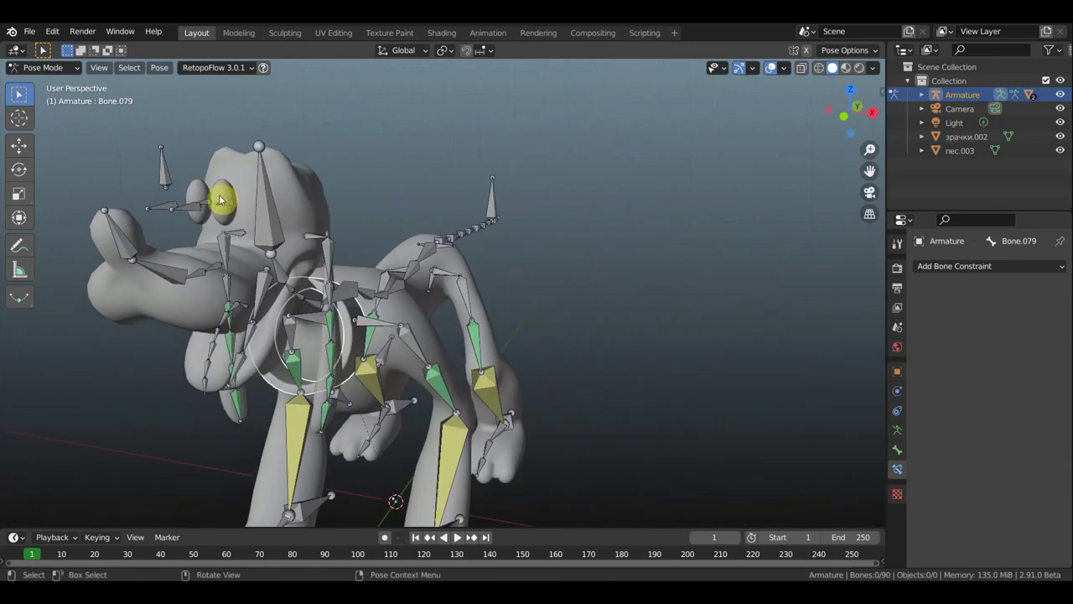
left_click(67, 67)
Back in Object Mode, duplicate зрачки.002 in place as зрачки.001 and hide the original.
left_click(51, 80)
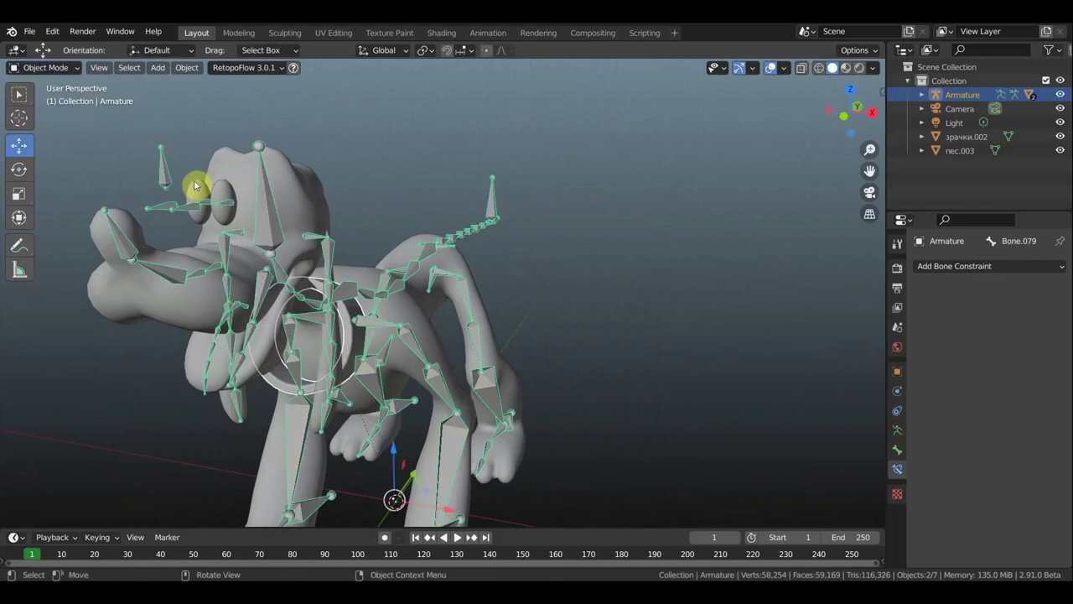
left_click(228, 198)
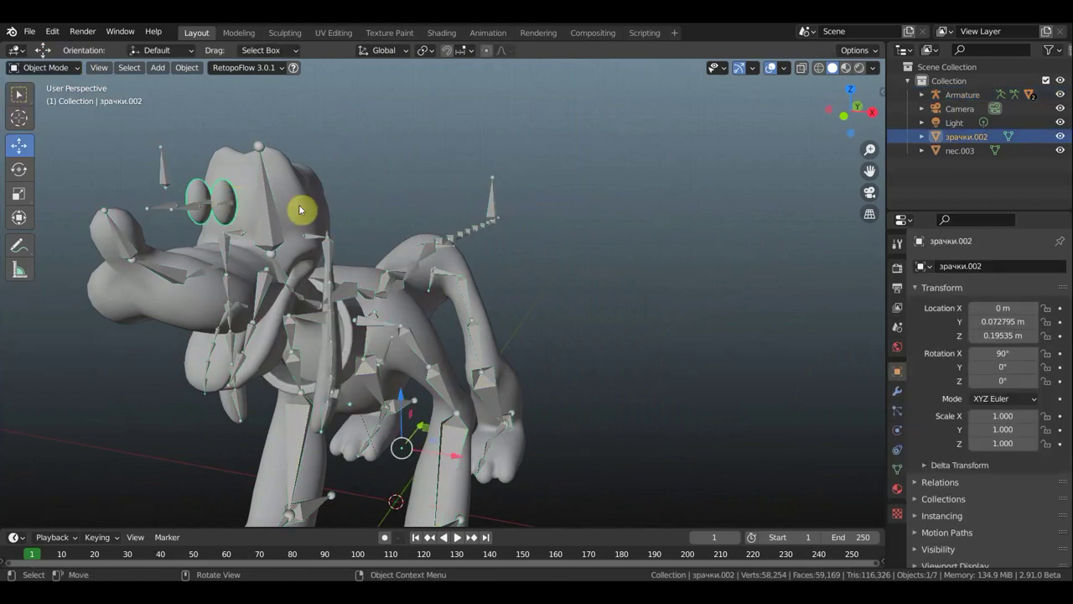
key("KP_1")
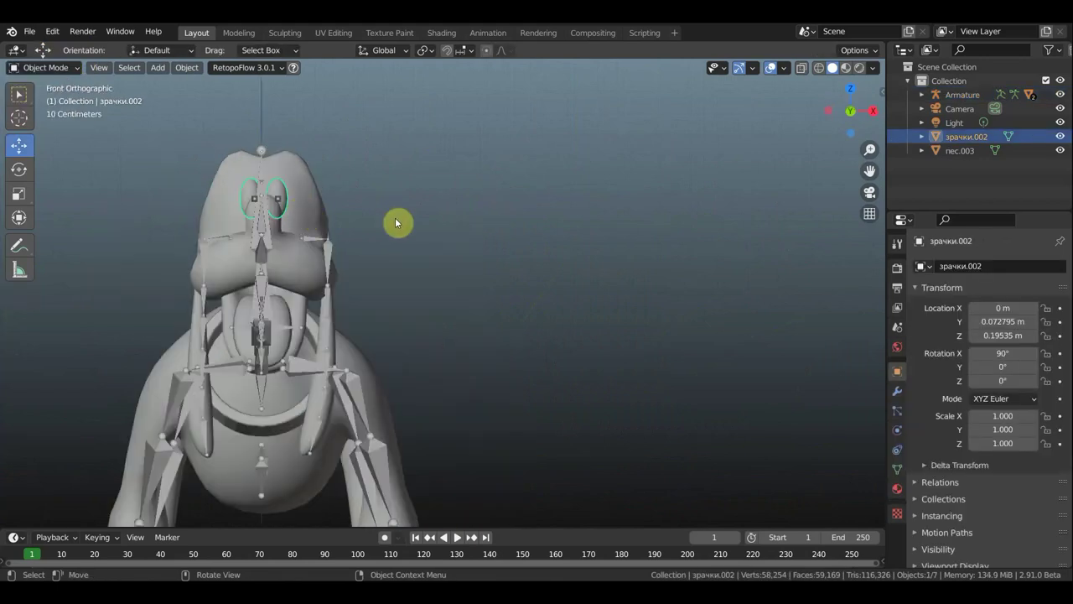
key("shift+d")
right_click(390, 217)
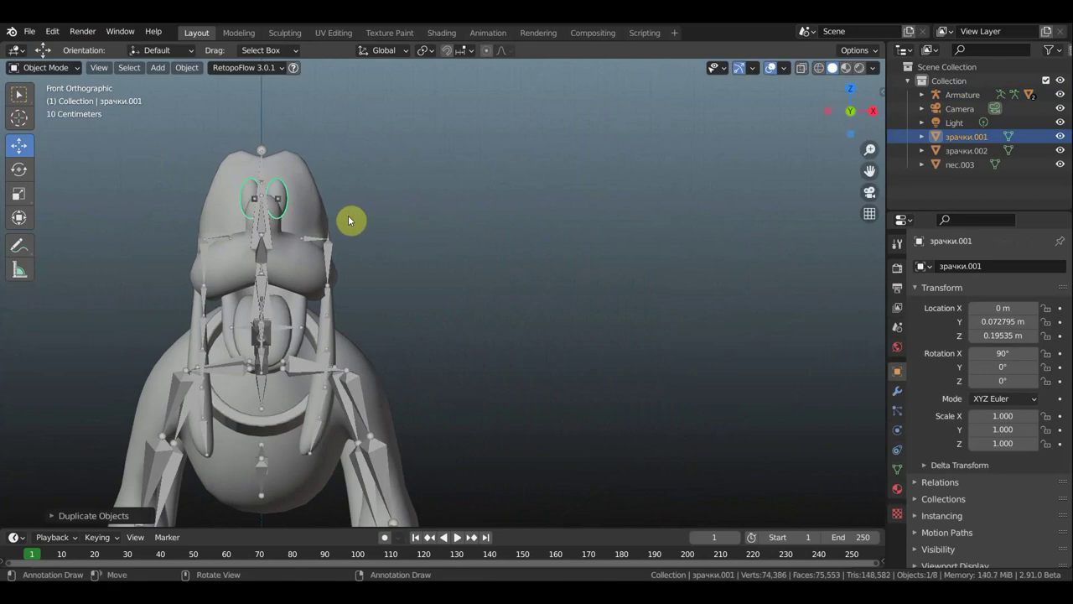
left_click(1062, 151)
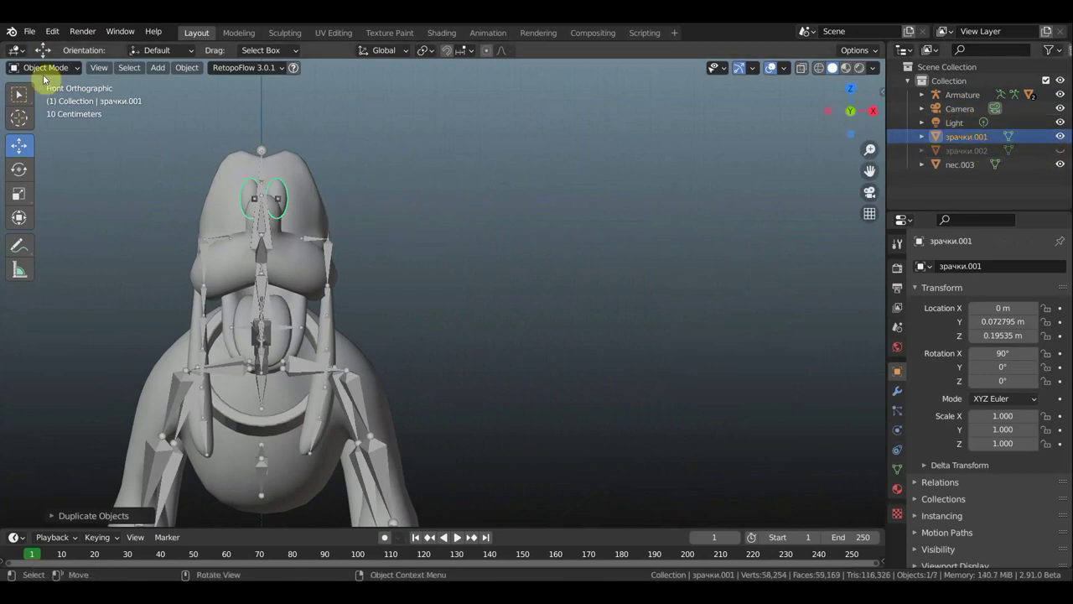
left_click(50, 69)
With X-ray on in Edit Mode, delete the right-hand pupil's vertices from зрачки.001.
left_click(43, 99)
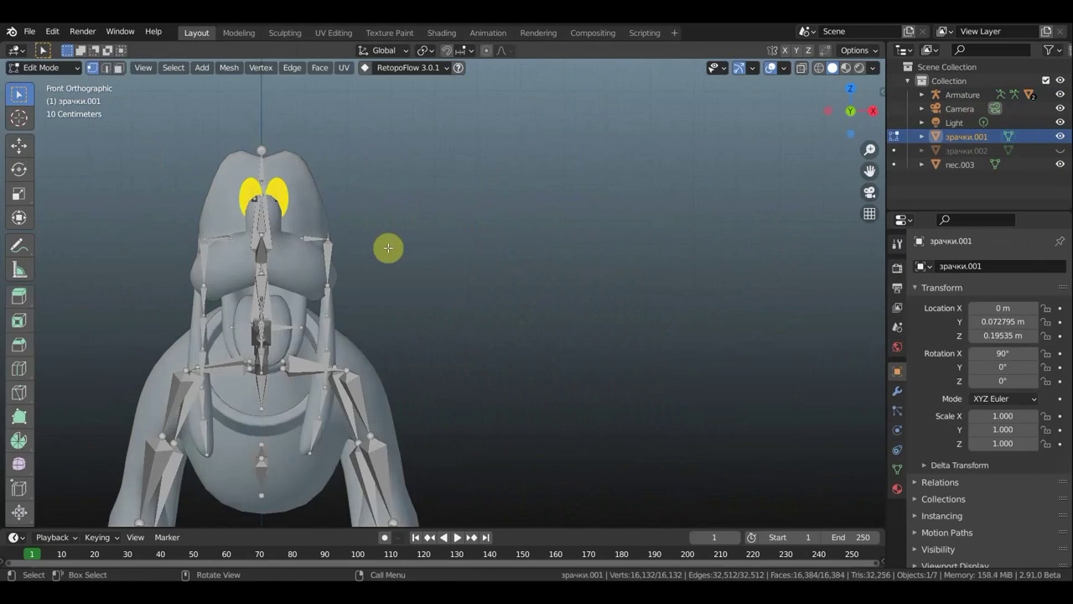
left_click(820, 69)
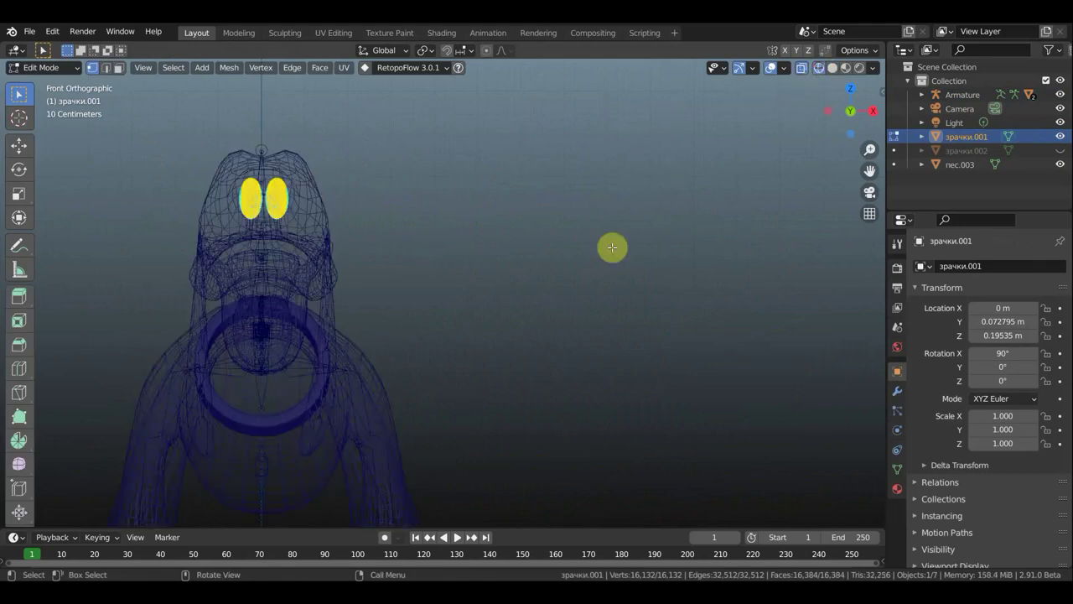
left_click_drag(532, 315, 262, 145)
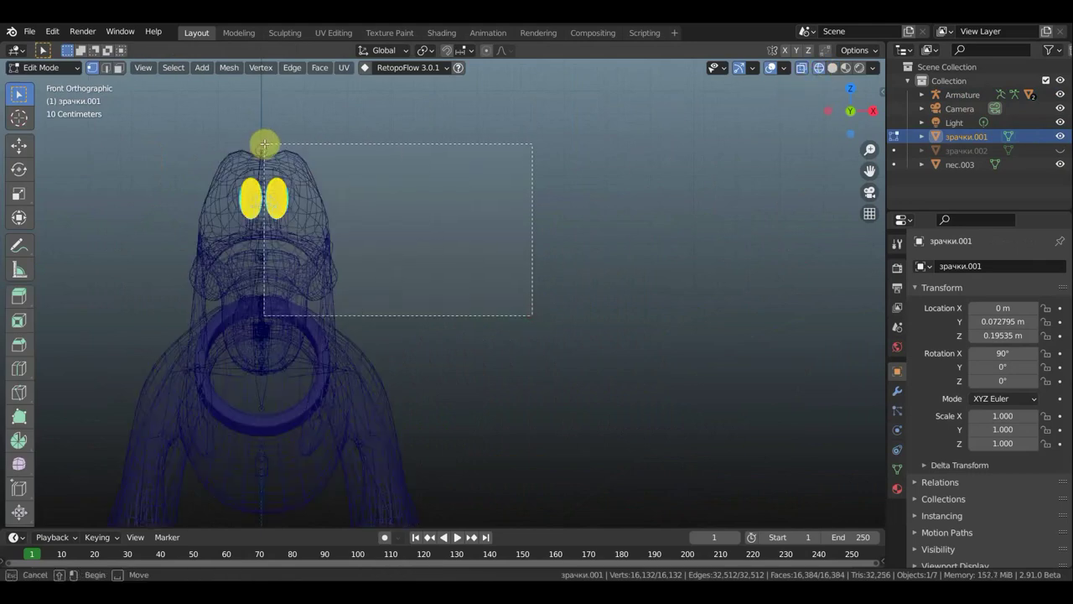
left_click_drag(264, 145, 265, 146)
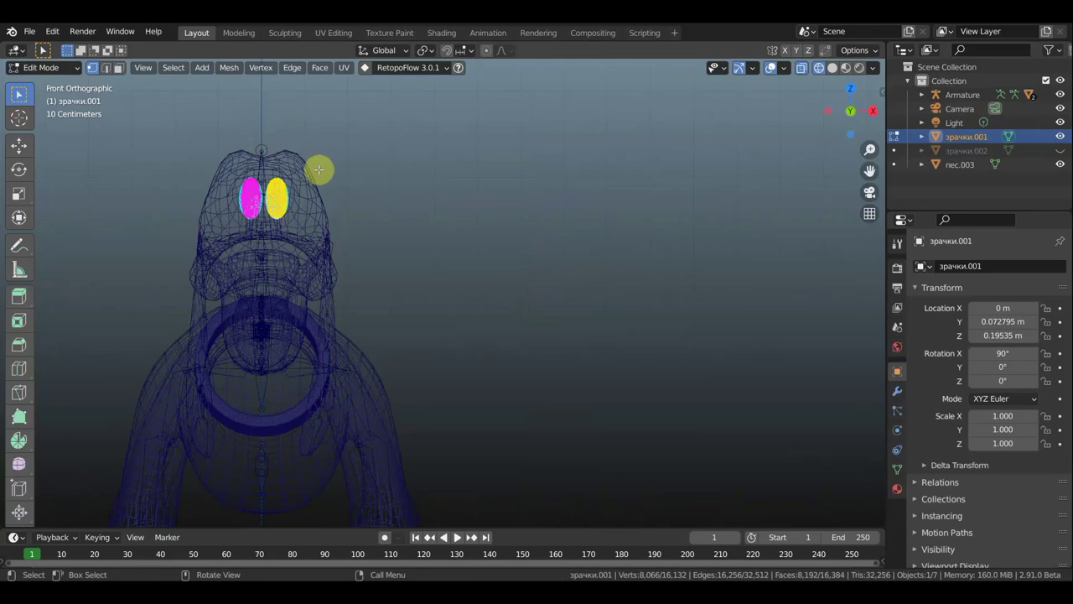
key("x")
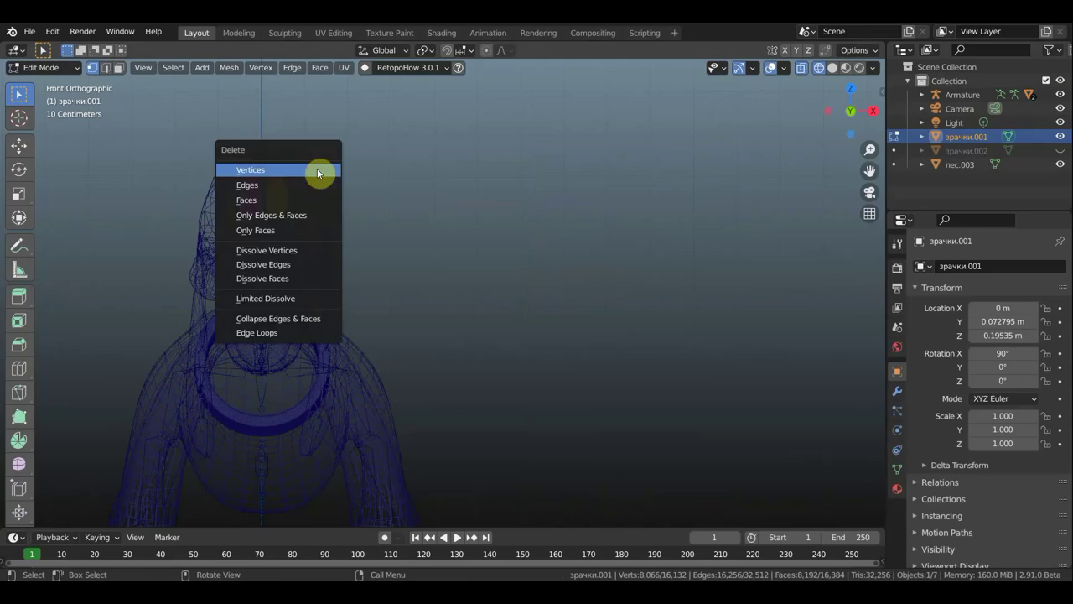
left_click(301, 169)
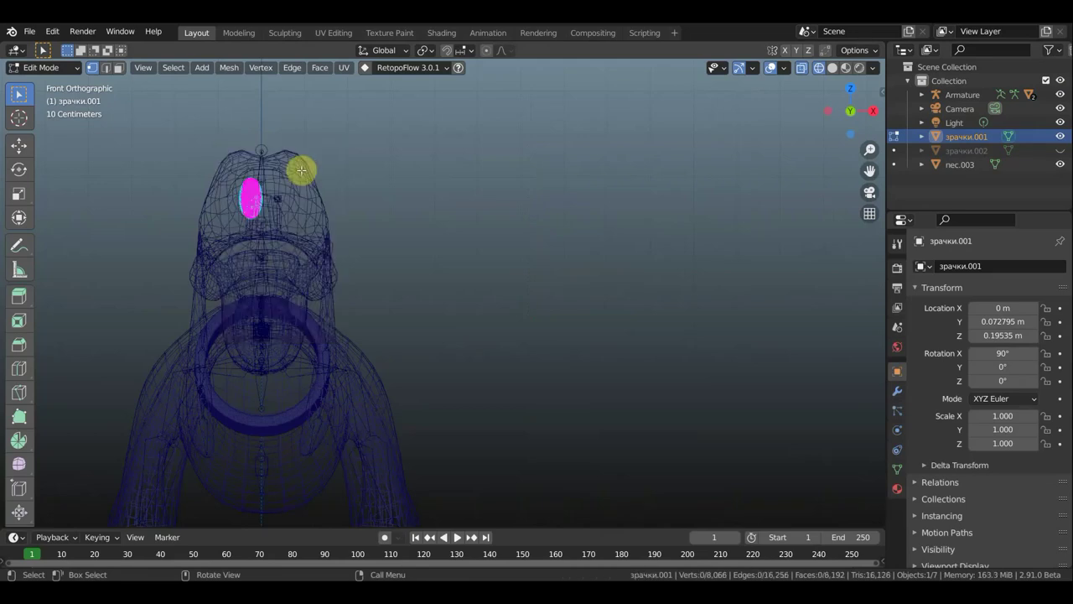
left_click(52, 65)
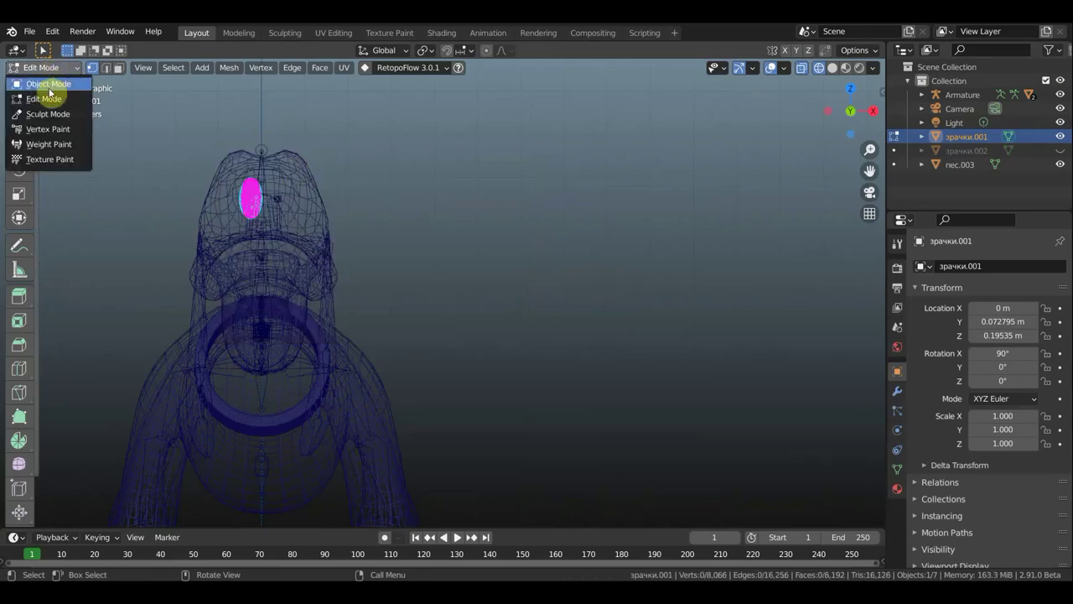
Unhide зрачки.002, hide зрачки.001, and put зрачки.002 into Edit Mode.
left_click(48, 84)
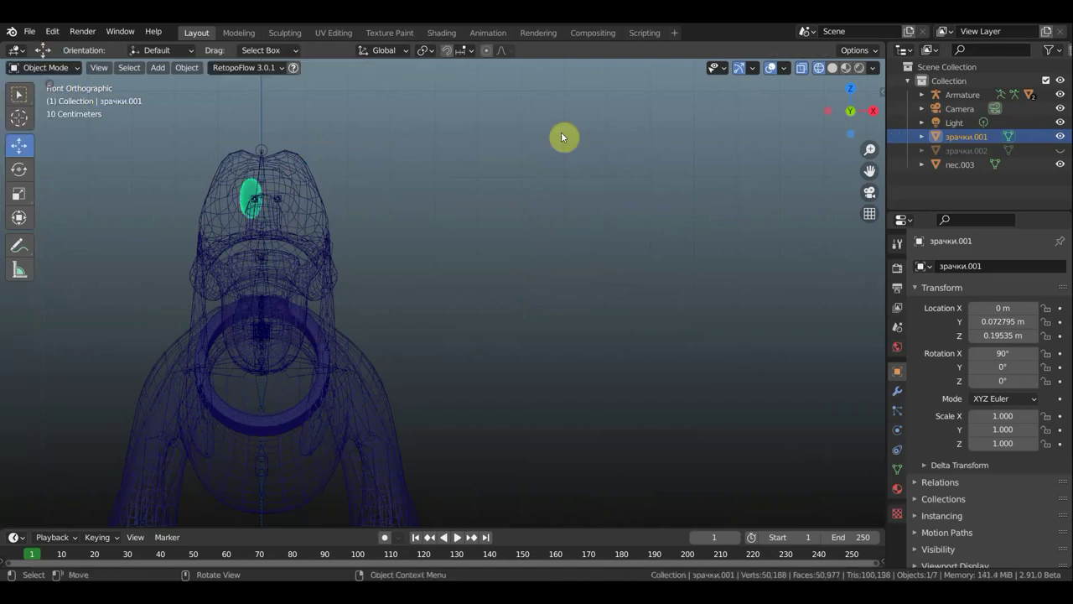
left_click(984, 151)
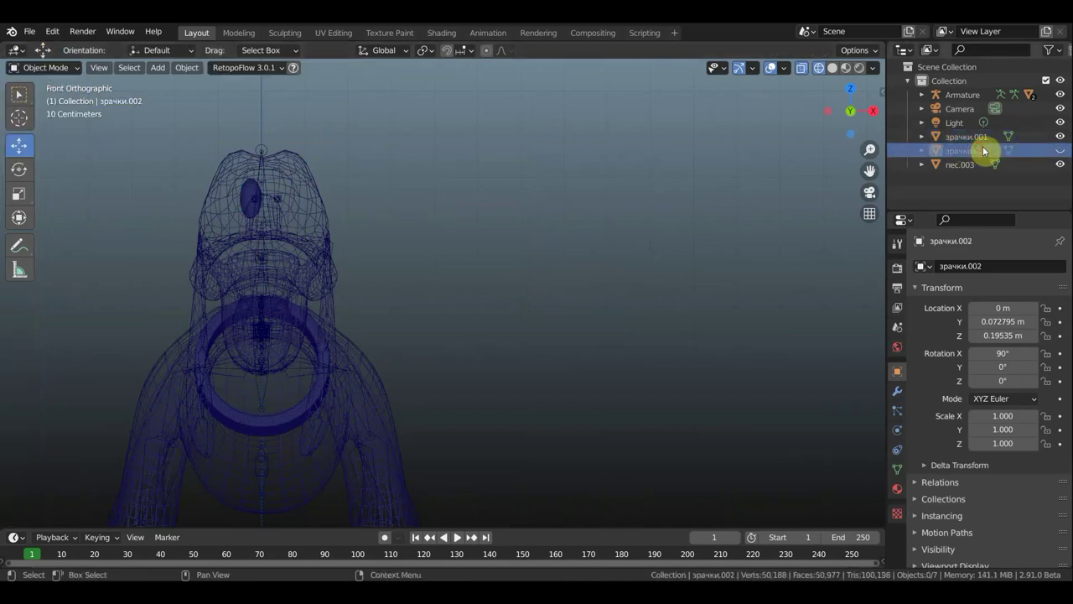
left_click(1061, 151)
left_click(1061, 137)
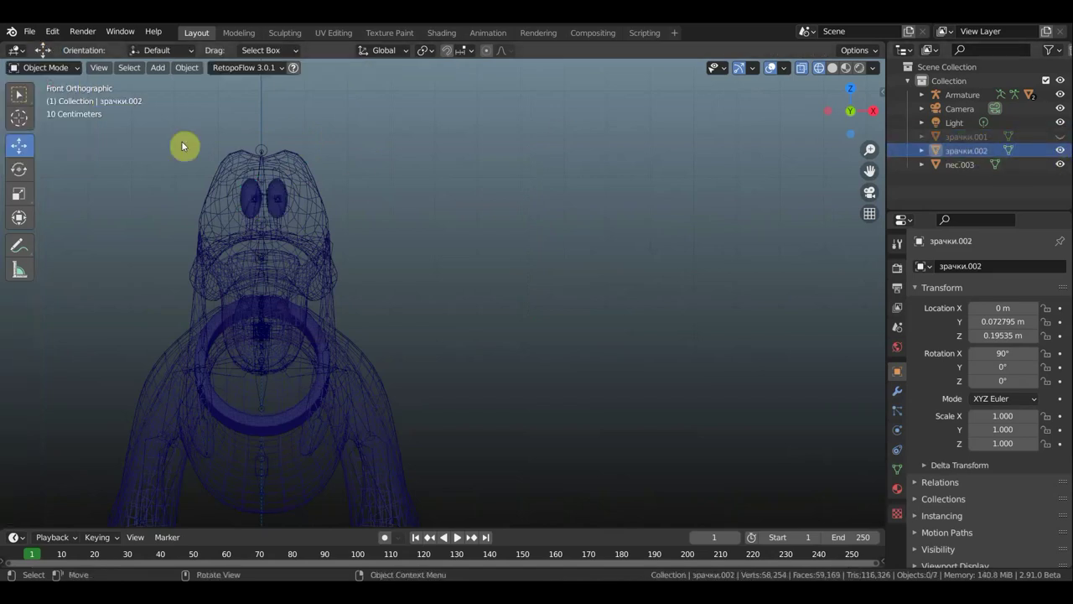
left_click_drag(173, 131, 261, 249)
left_click(252, 192)
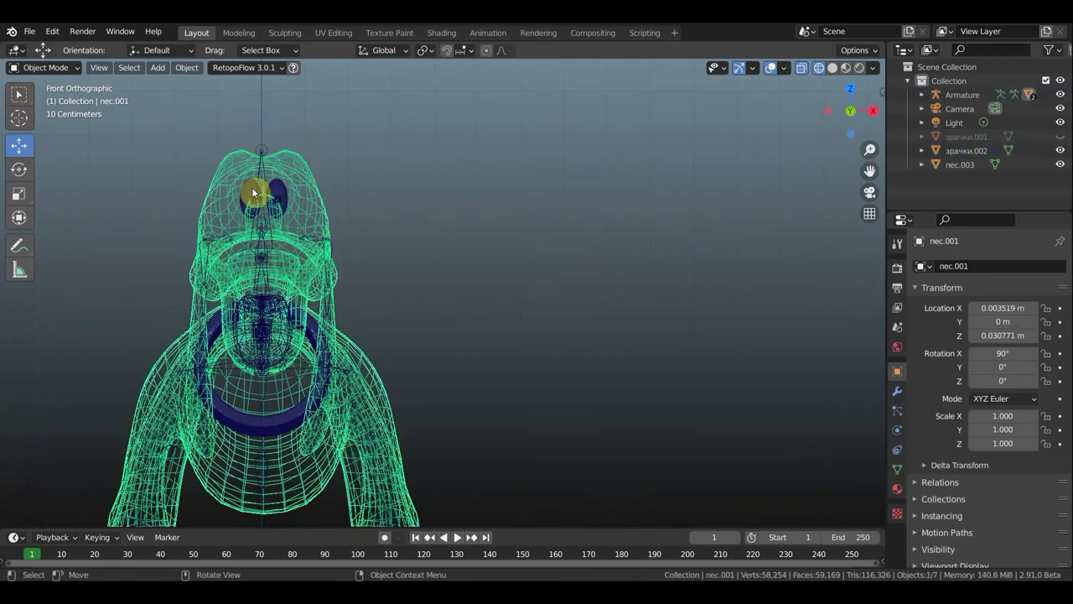
left_click(253, 193)
left_click(50, 67)
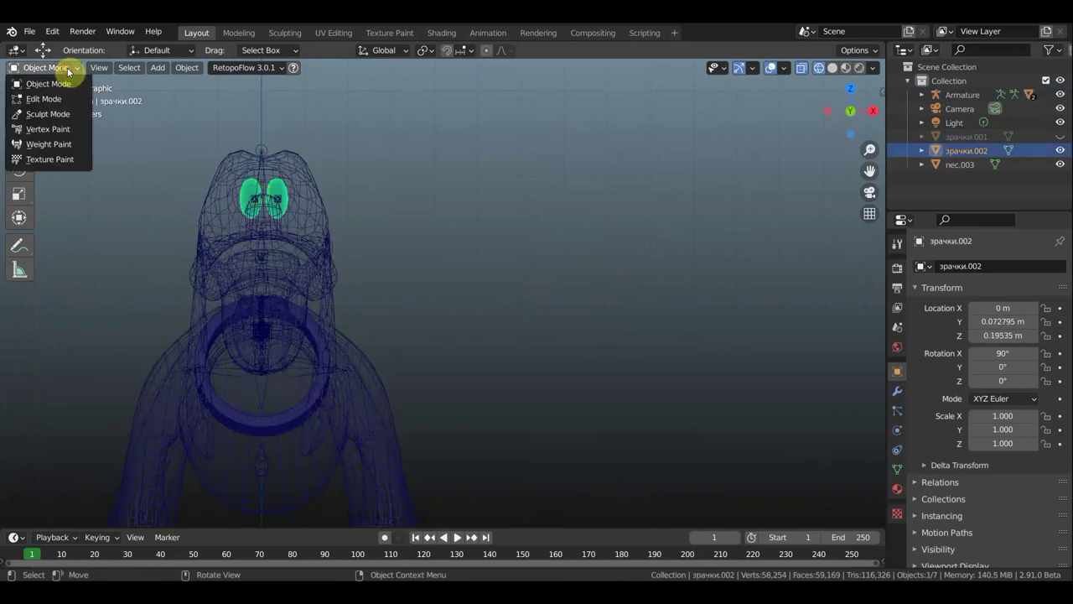
left_click(50, 100)
Delete the left-hand pupil's vertices from зрачки.002, return to solid Object Mode, and unhide зрачки.001.
left_click_drag(162, 121, 261, 272)
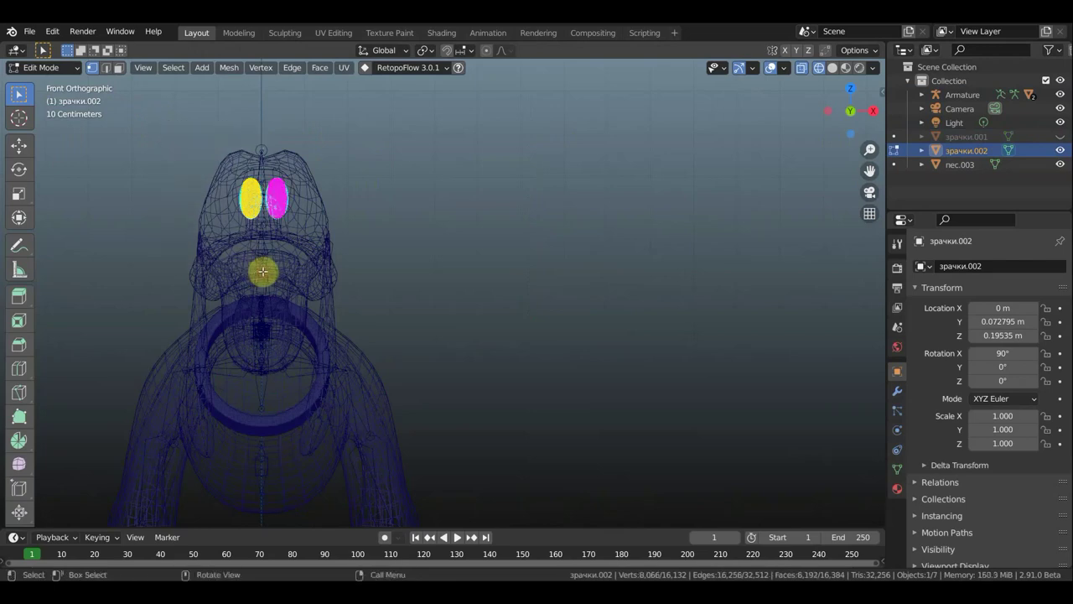
key("x")
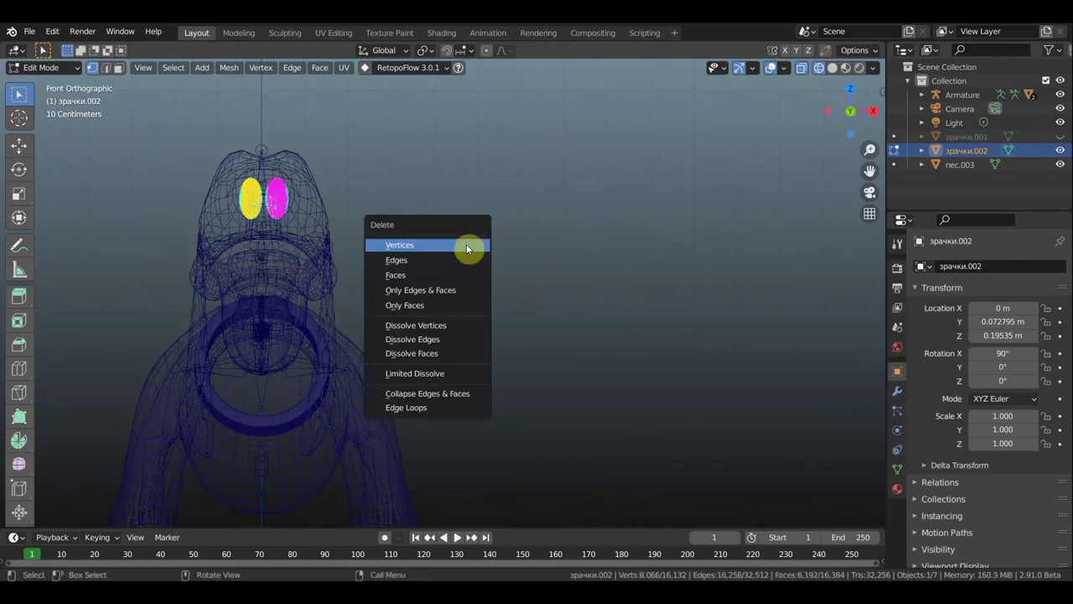
left_click(466, 244)
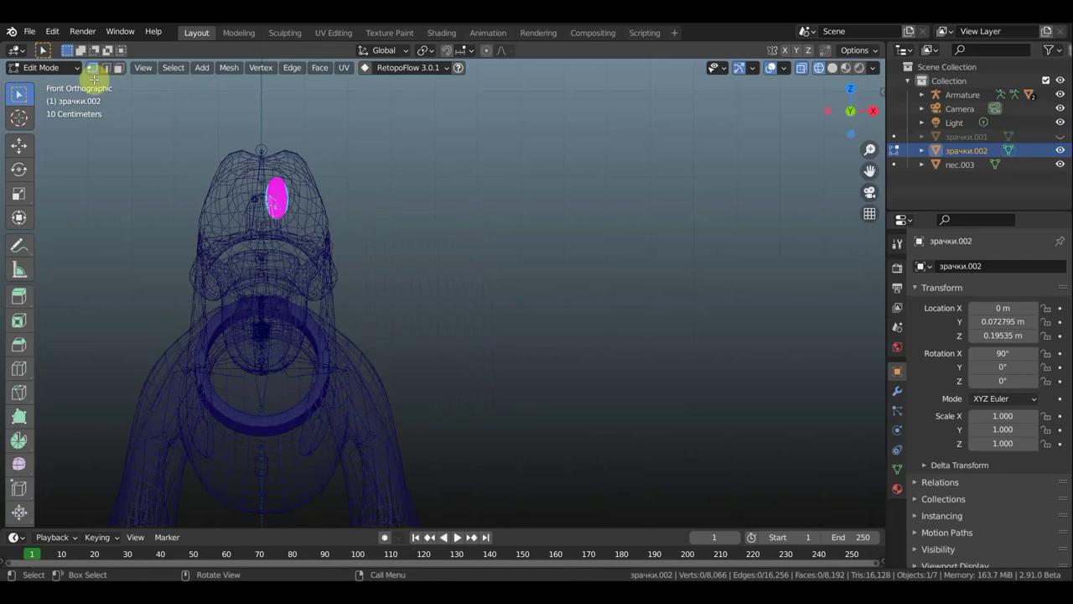
left_click(52, 69)
left_click(49, 84)
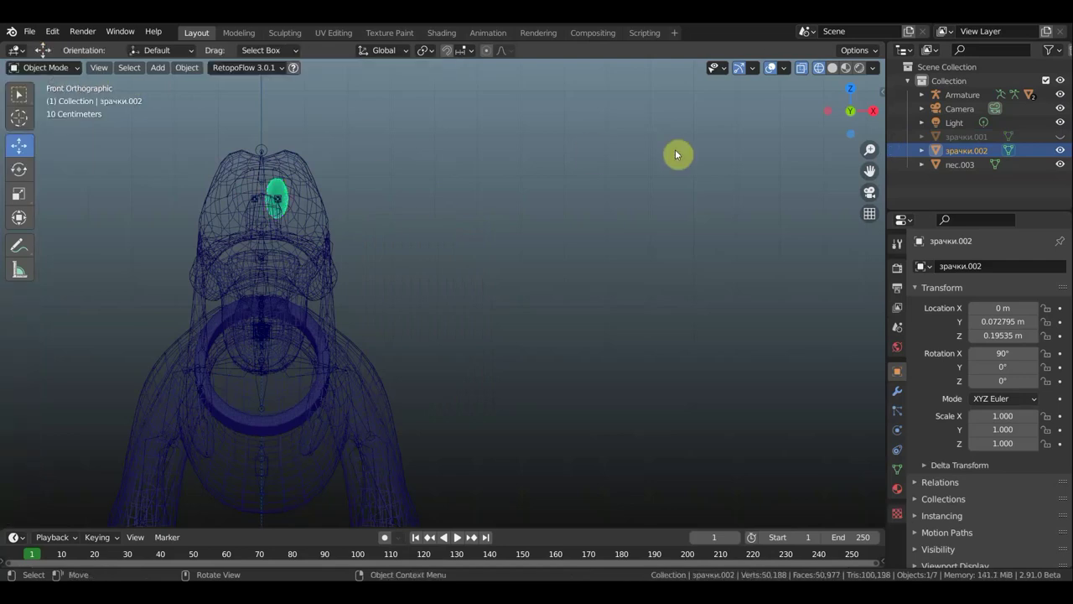
left_click(837, 69)
mouse_move(641, 196)
middle_mouse_down()
mouse_move(641, 212)
mouse_move(664, 223)
mouse_move(613, 218)
mouse_move(709, 235)
mouse_move(714, 223)
mouse_move(559, 237)
middle_mouse_up()
left_click(1060, 136)
Parent the зрачки.001 pupil to the armature's eye bone Bone.085 using bone parenting.
scroll(575, 288, "up", 2)
left_click(575, 285)
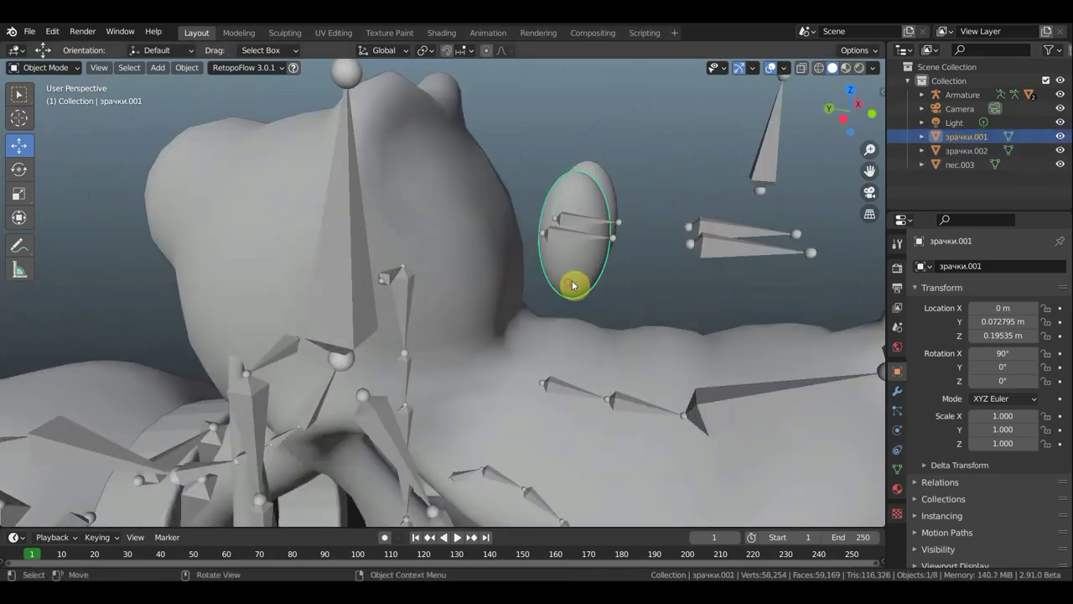
left_click(579, 234, "shift")
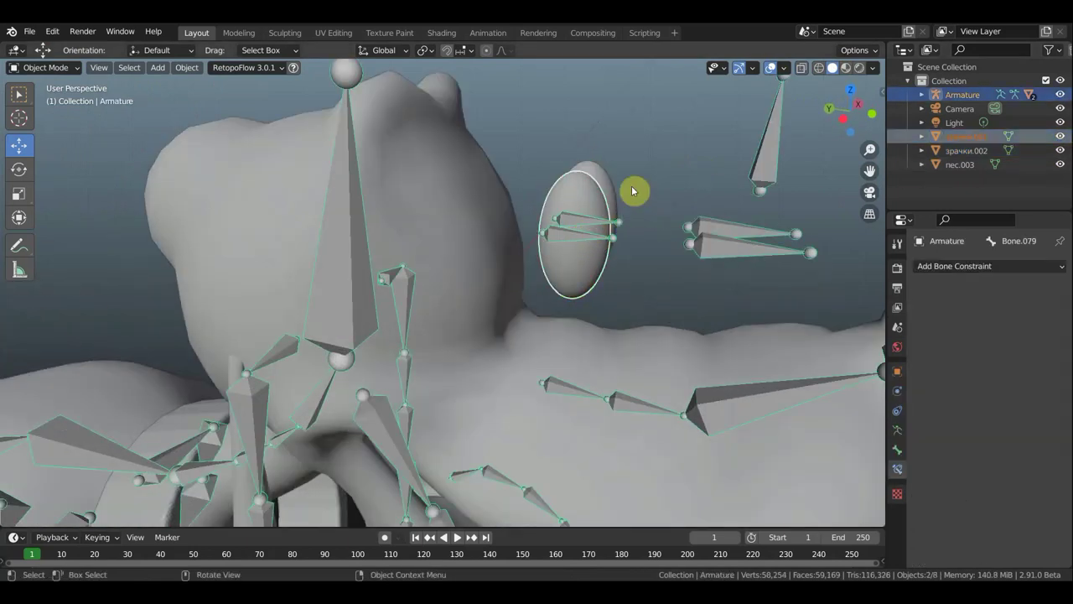
left_click(59, 71)
left_click(67, 113)
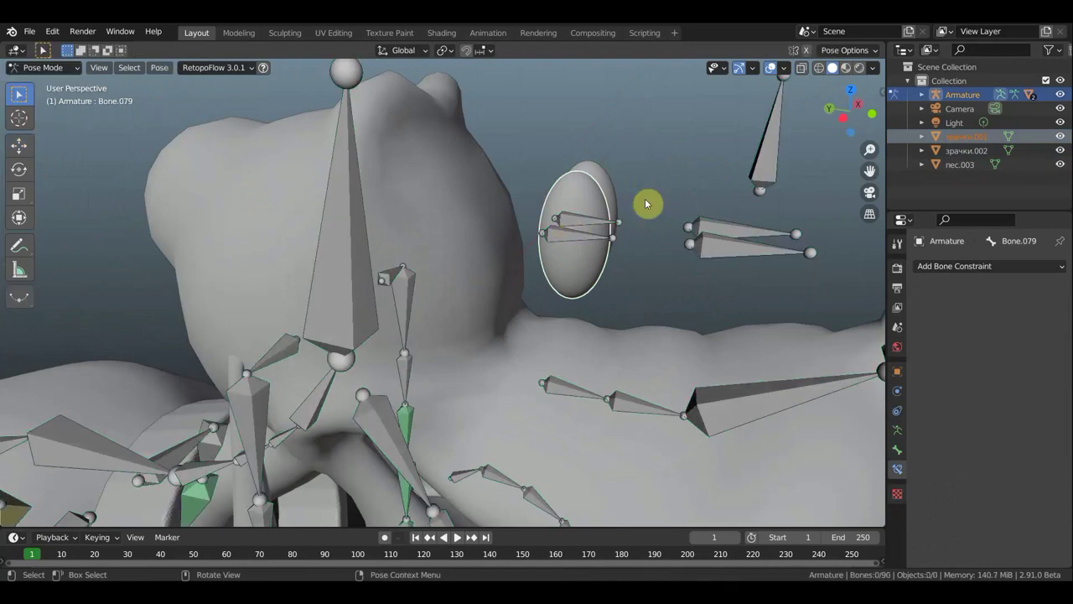
middle_click_drag(638, 187, 599, 205)
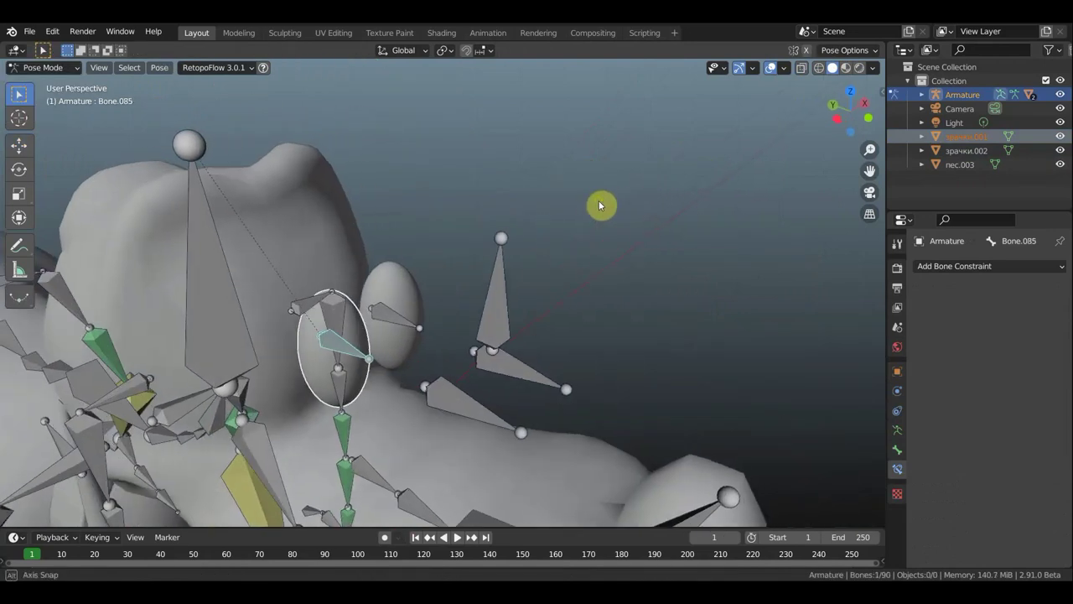
key("ctrl+p")
left_click(643, 240)
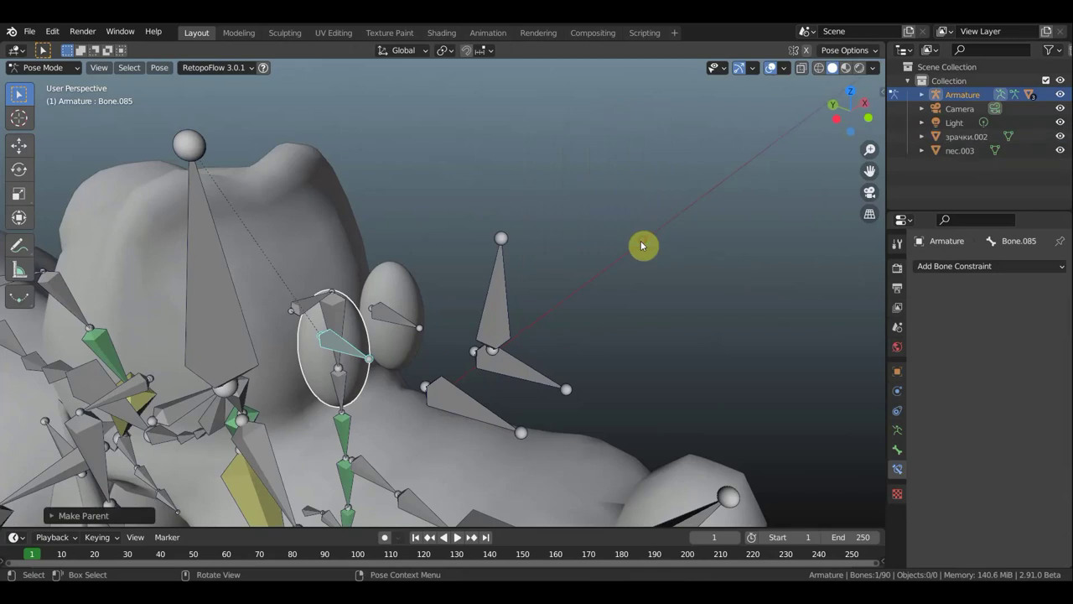
middle_click_drag(575, 314, 618, 300)
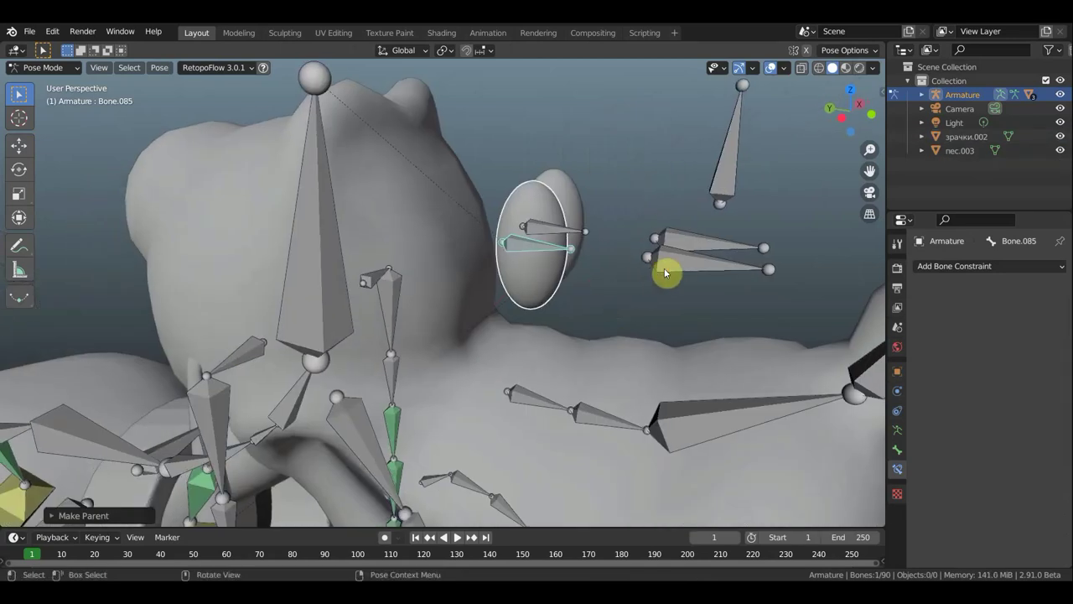
Give Bone.085 a Track To constraint targeting Bone.086, with track axis Y and up axis Z.
left_click(675, 269)
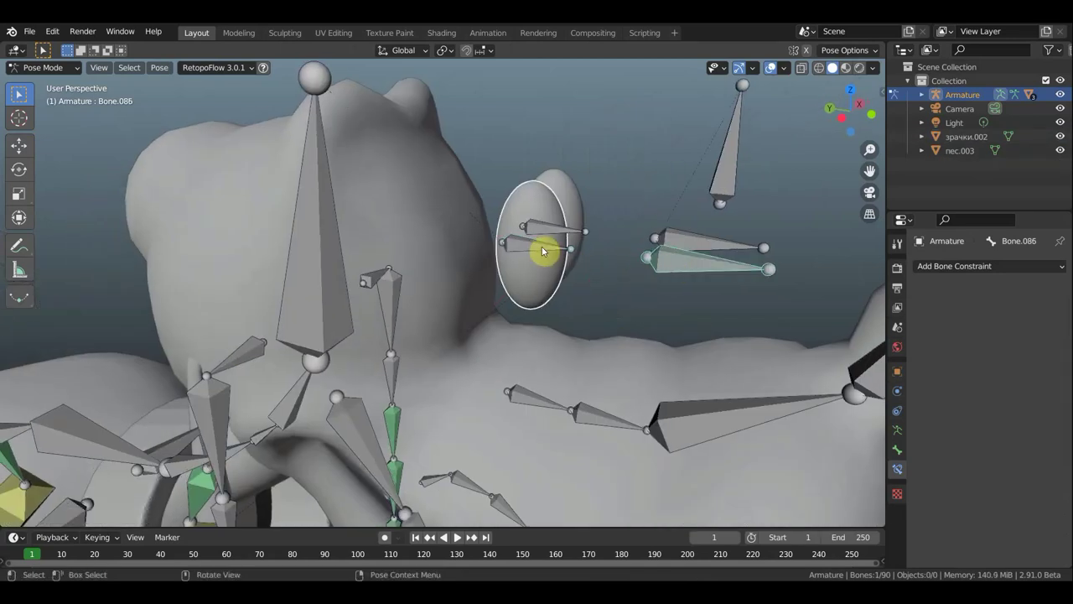
left_click(588, 256, "shift")
key("shift+ctrl+c")
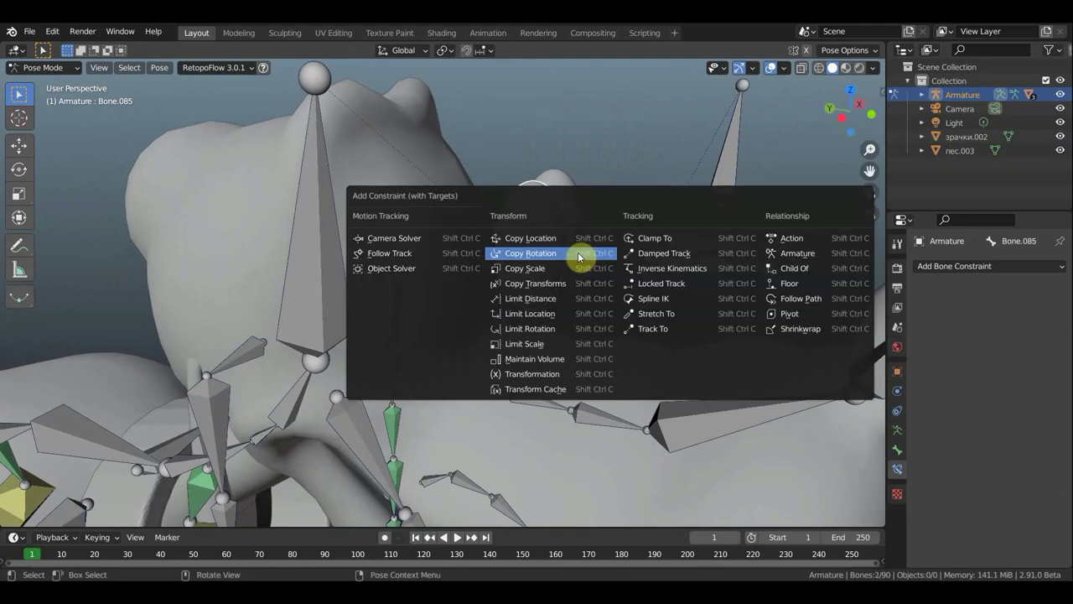
left_click(654, 331)
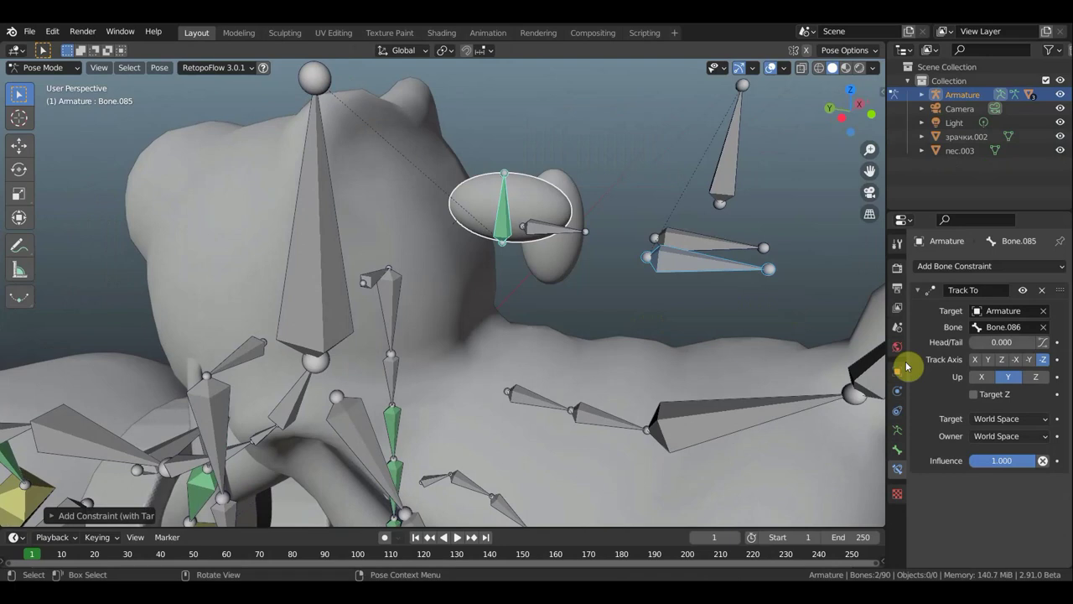
left_click(989, 360)
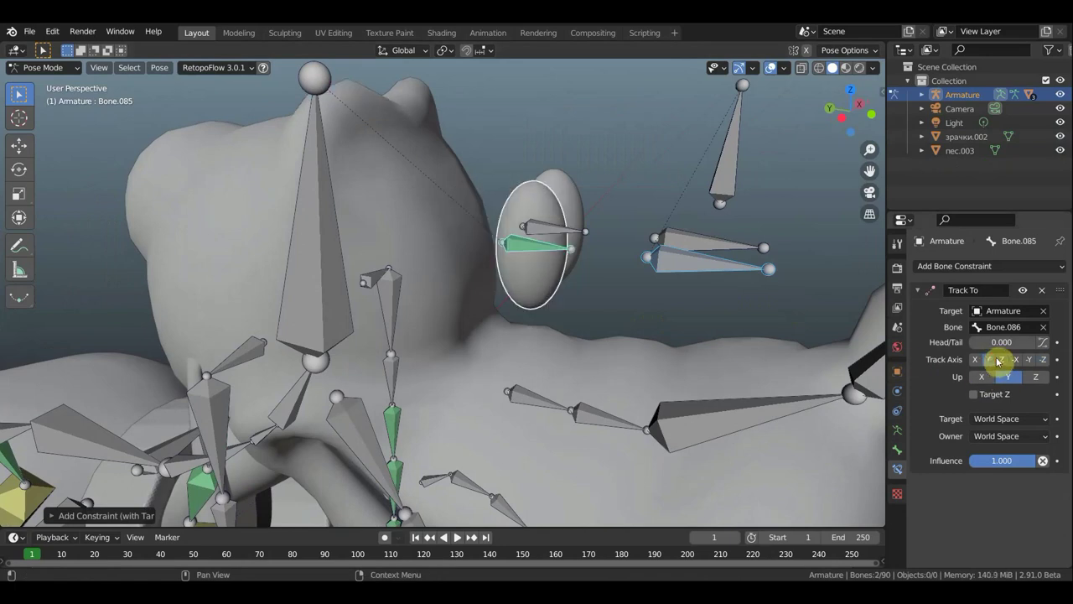
left_click(1037, 378)
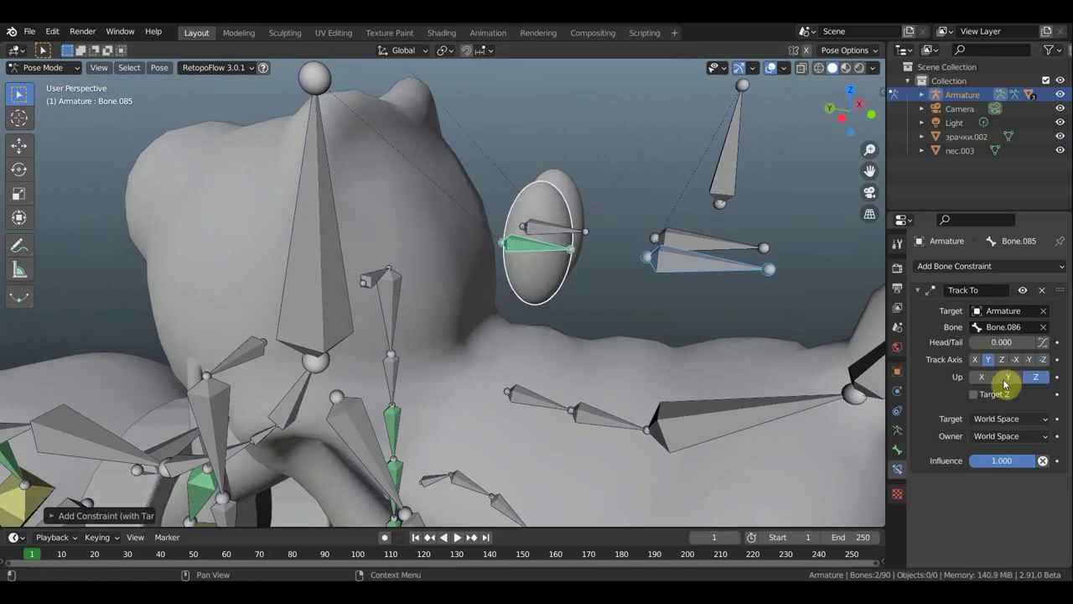
Check the eye's aim, then return the armature to Object Mode.
mouse_move(678, 300)
middle_mouse_down()
mouse_move(631, 322)
mouse_move(620, 314)
mouse_move(629, 336)
mouse_move(642, 310)
mouse_move(494, 256)
middle_mouse_up()
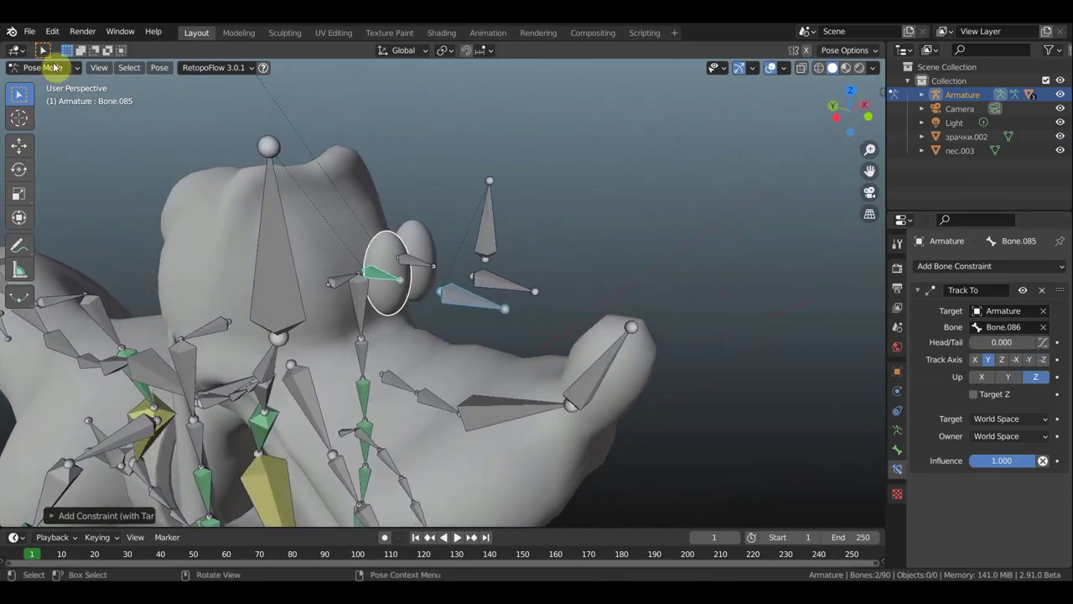
left_click(46, 67)
left_click(59, 82)
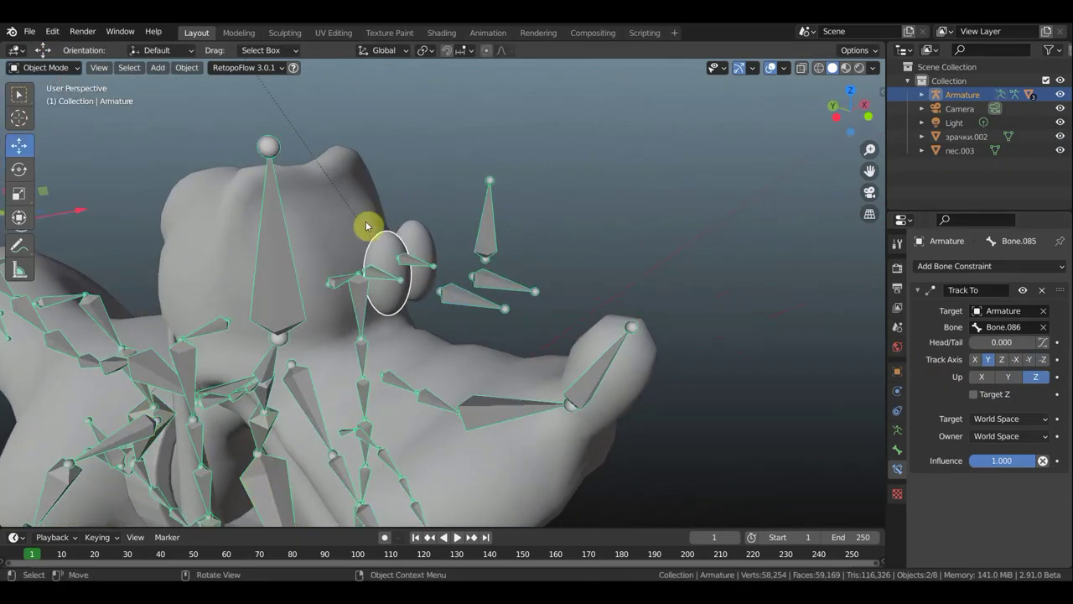
Select the pupil object and the armature, then enter Pose Mode.
left_click(411, 241)
left_click(422, 265, "shift")
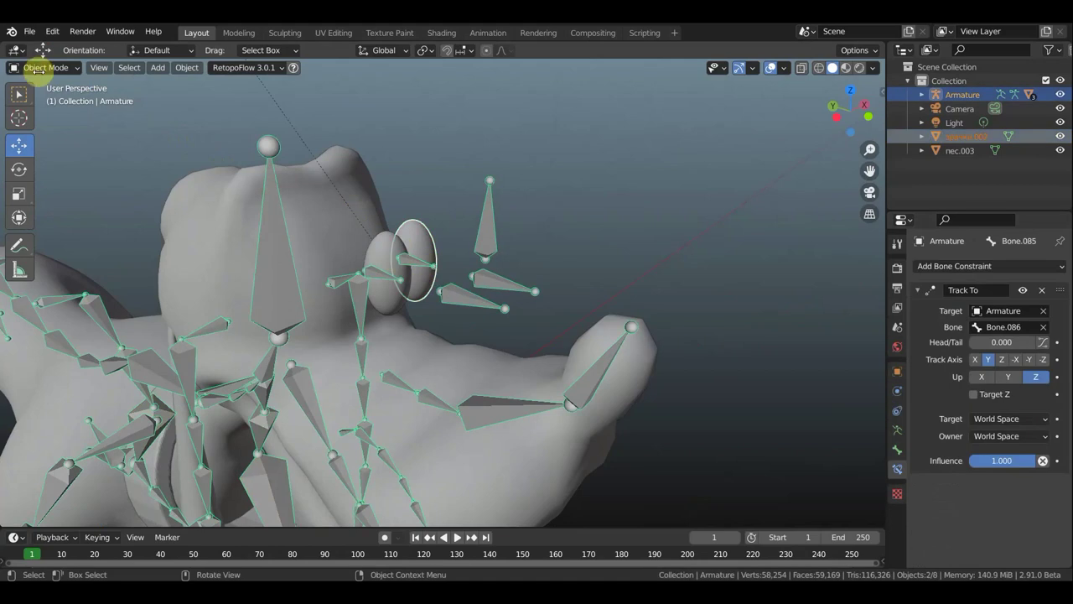
left_click(42, 67)
left_click(61, 114)
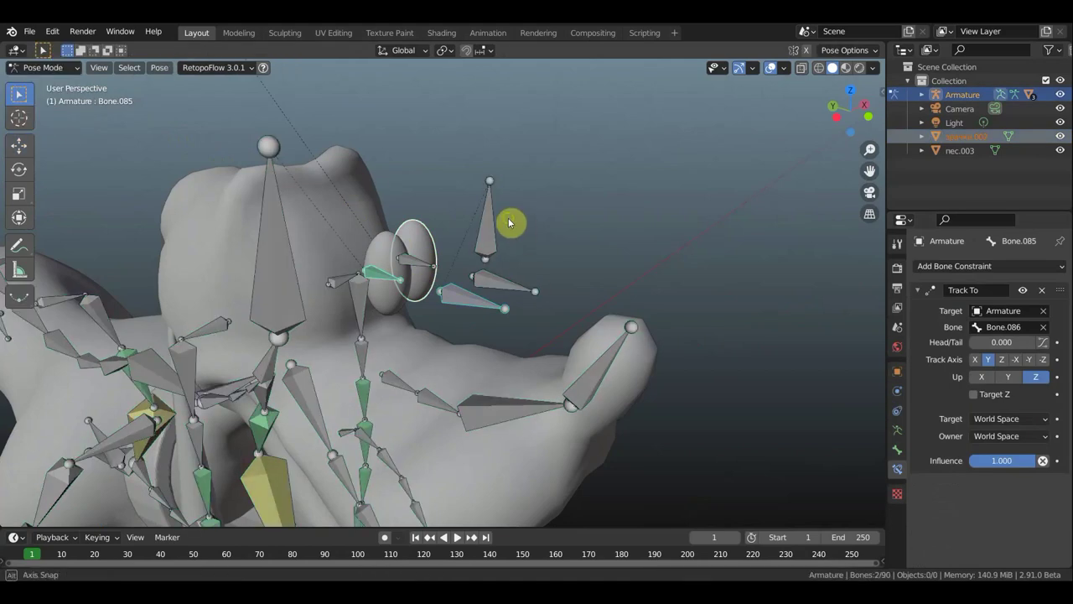
middle_click_drag(510, 223, 409, 316)
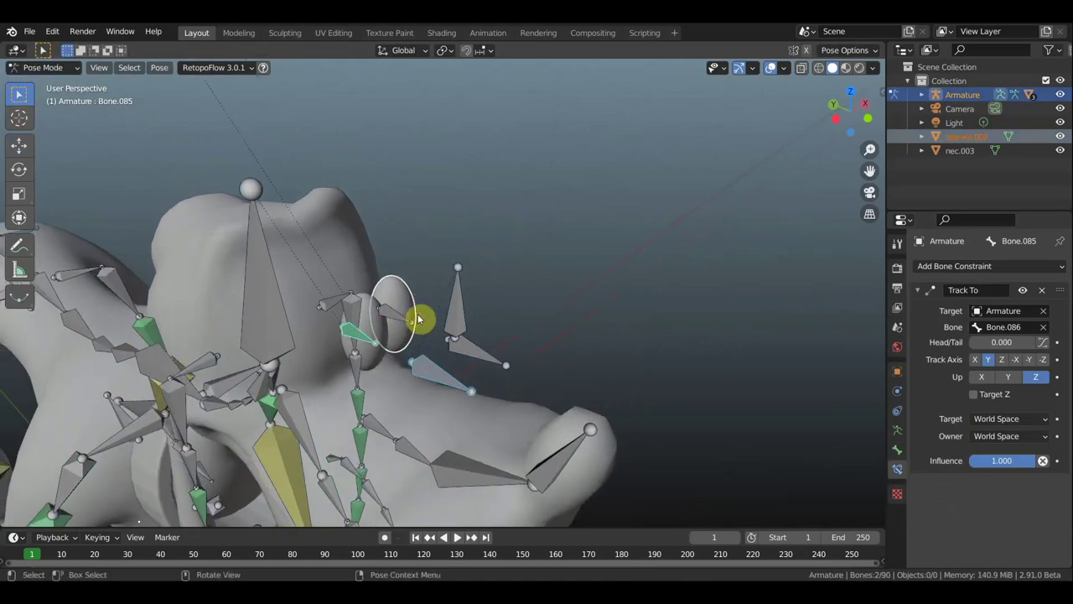
Bone-parent the pupil зрачки.002 to Bone.058, then select target bone Bone.059.
key("ctrl+z")
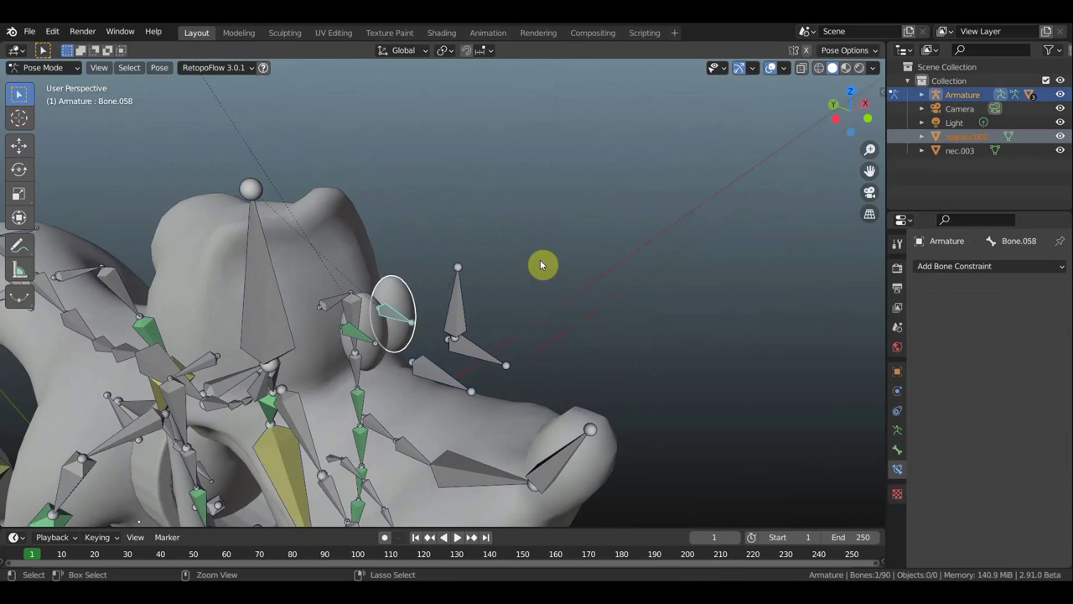
key("ctrl+p")
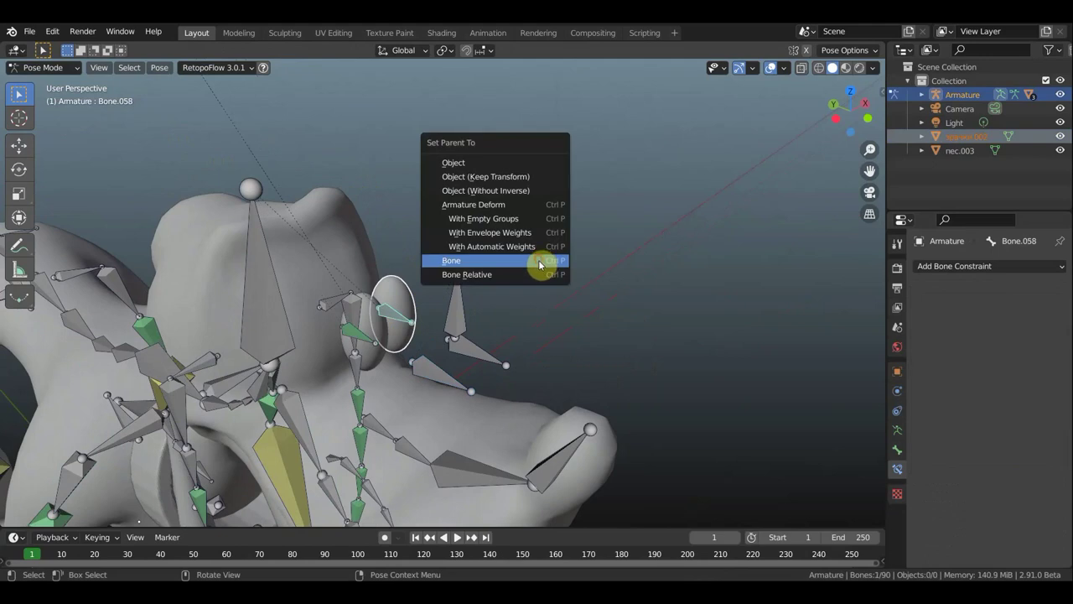
left_click(539, 259)
middle_click_drag(534, 329, 551, 316)
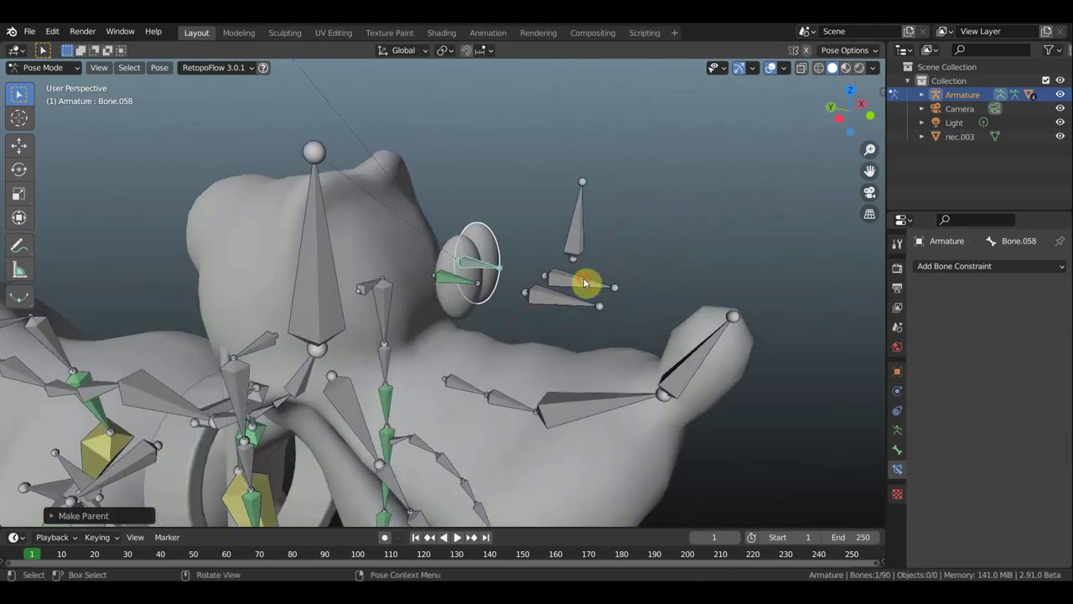
left_click(579, 281)
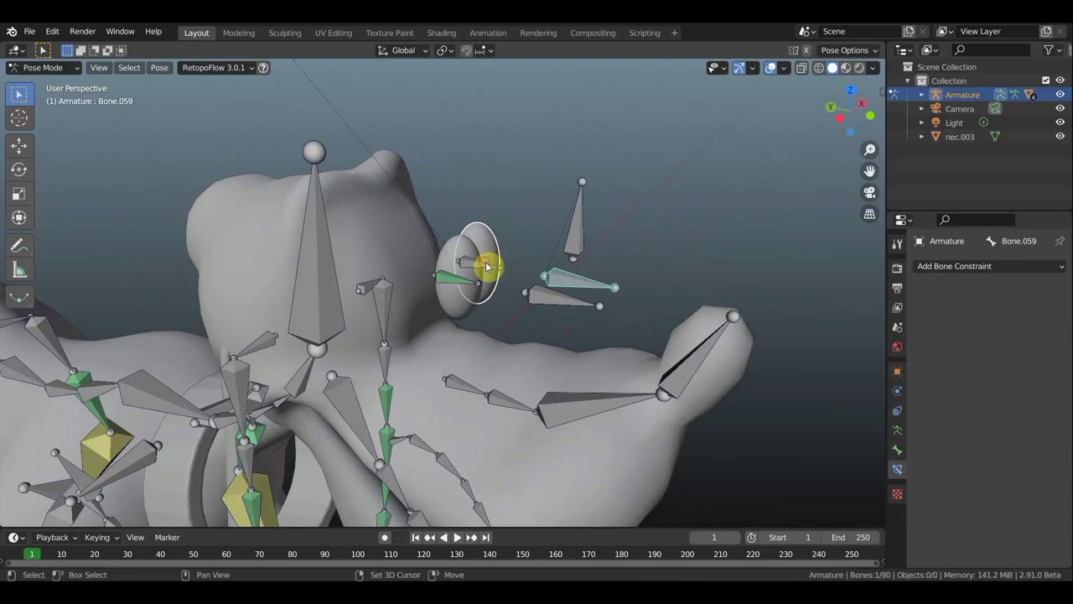
Add a Track To constraint on Bone.058 aiming at Bone.059, track axis Y, up Z.
left_click(616, 266, "shift")
key("shift+ctrl+c")
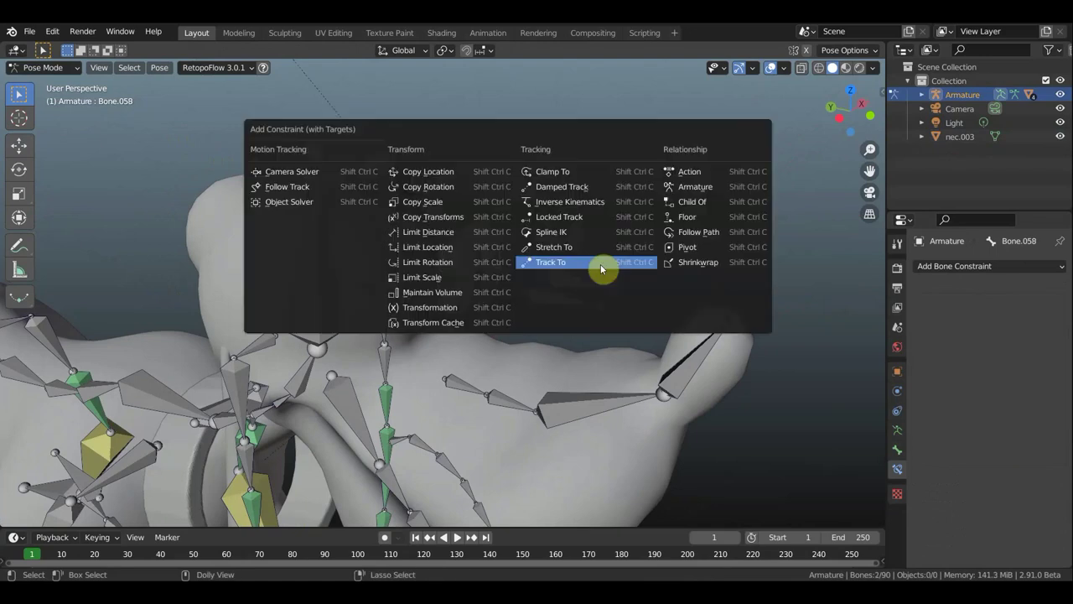
left_click(569, 268)
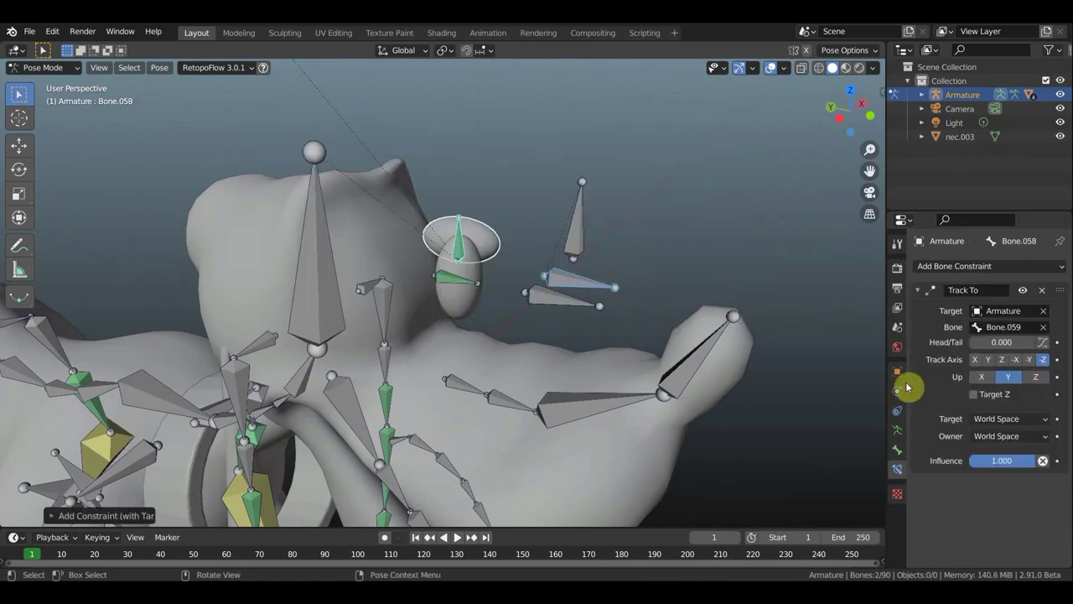
left_click(989, 359)
left_click(1035, 376)
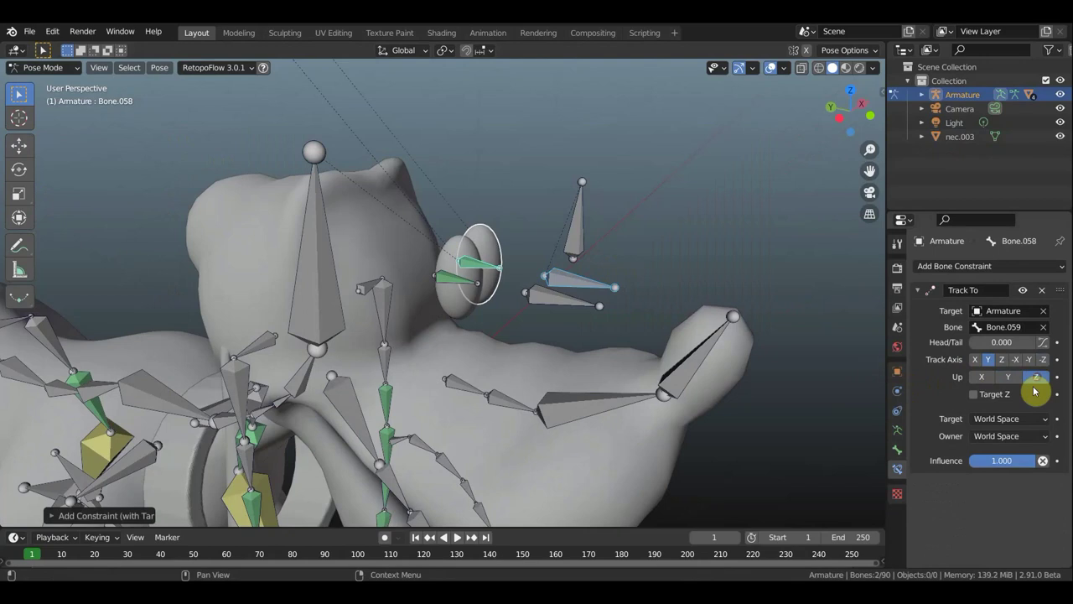
Preview lower constraint influence, then set the influence back to 1.
left_click_drag(1033, 466, 1011, 466)
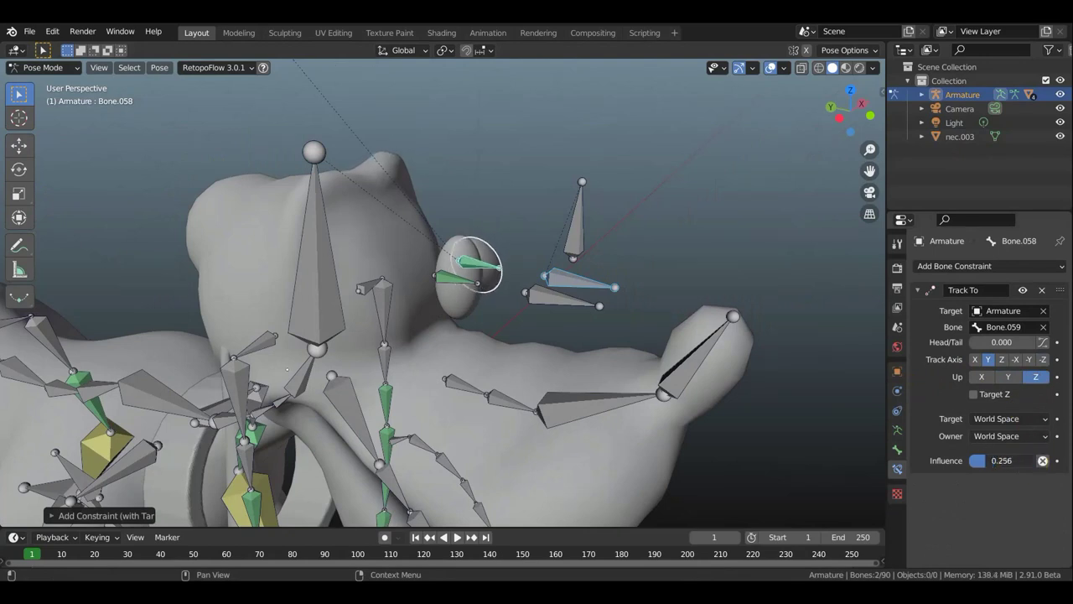
left_click_drag(1002, 461, 994, 460)
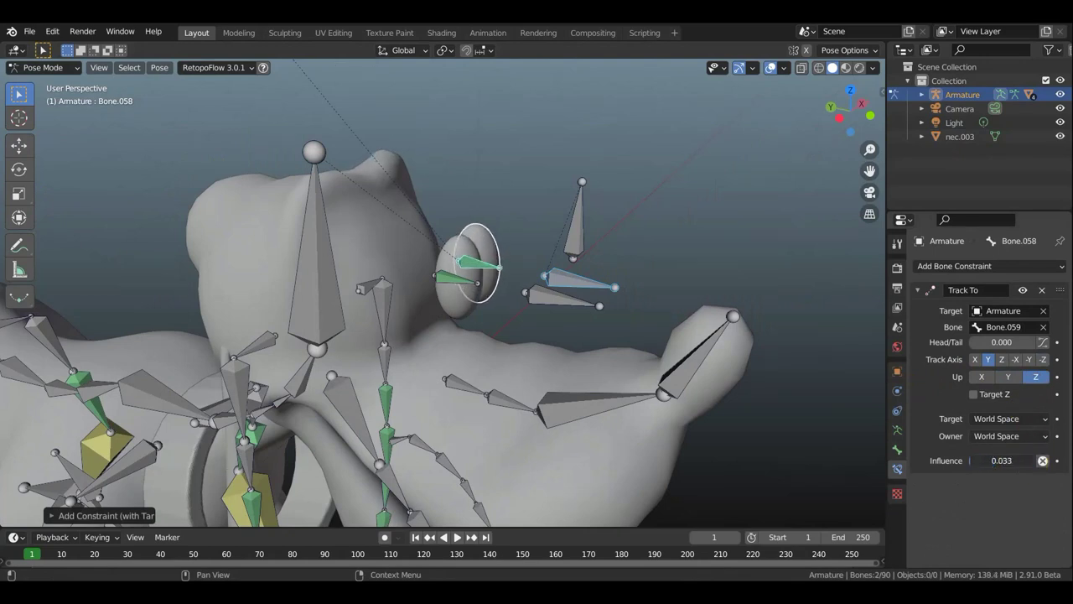
middle_click_drag(714, 360, 676, 357)
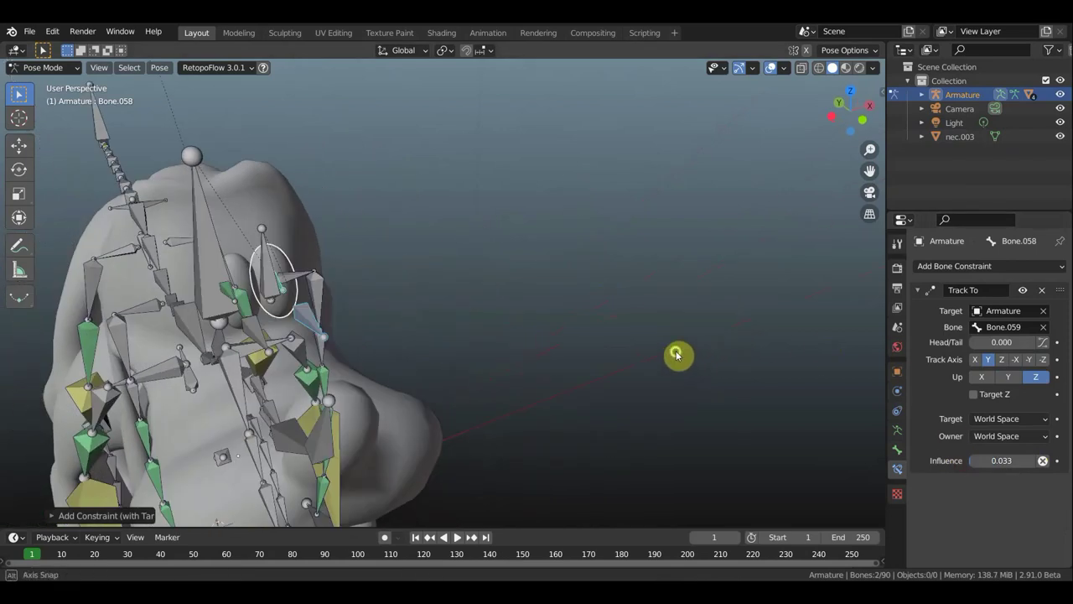
left_click(976, 466)
type("1")
key("Return")
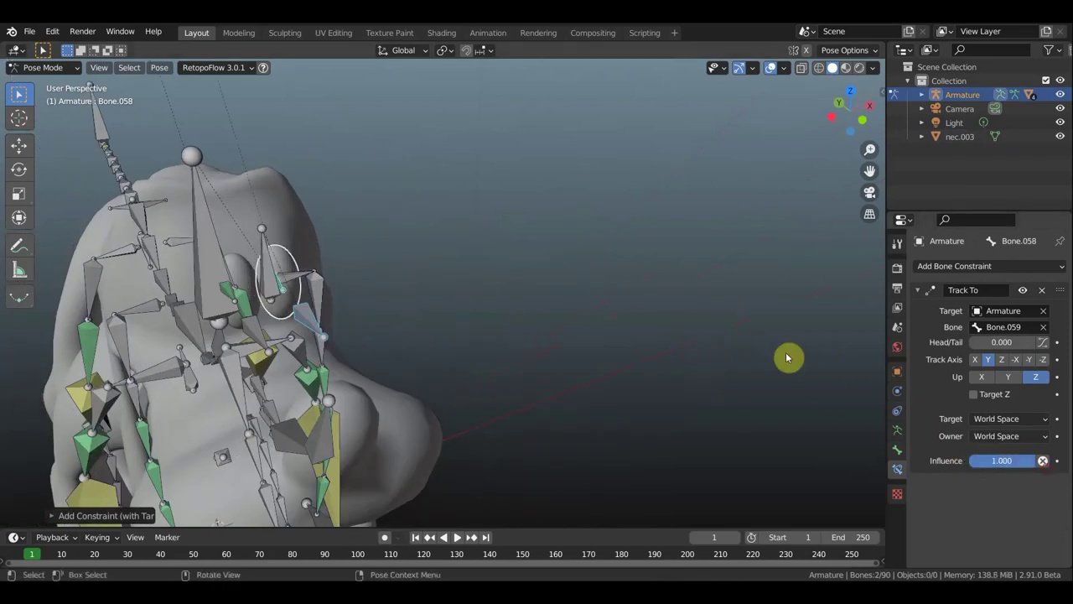
Switch the armature back to Object Mode.
mouse_move(791, 357)
middle_mouse_down()
mouse_move(585, 315)
mouse_move(640, 364)
mouse_move(244, 154)
middle_mouse_up()
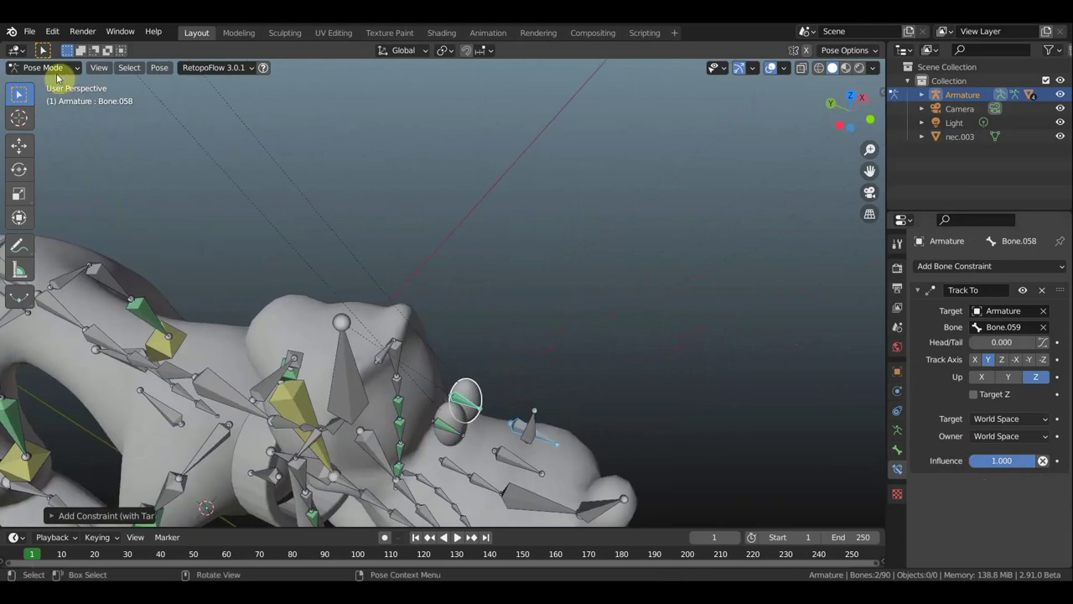
left_click(50, 68)
left_click(48, 84)
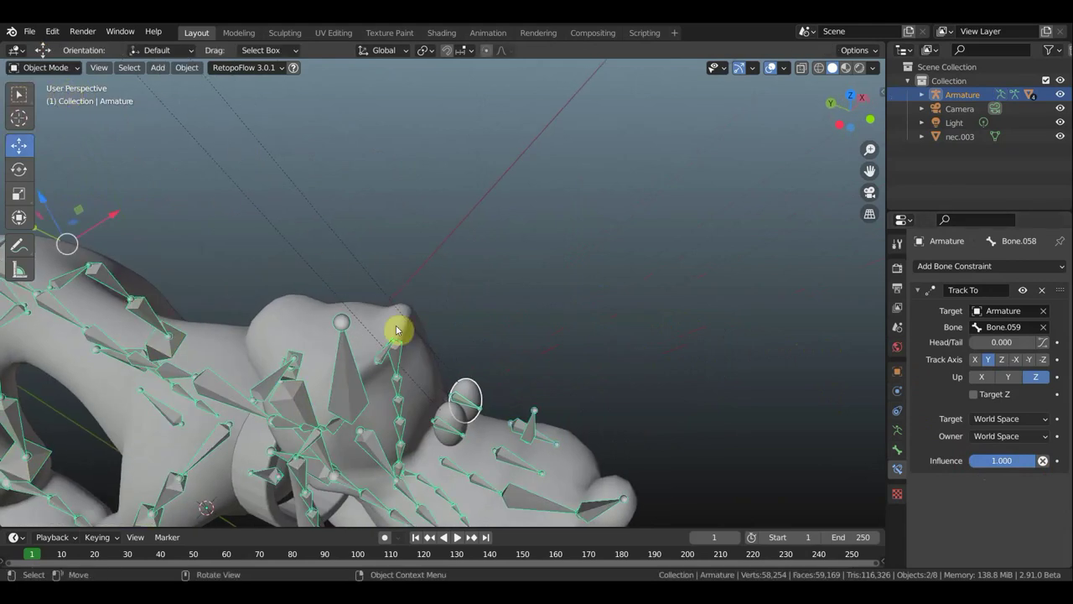
Reselect the armature and put it back into Pose Mode.
left_click(524, 435)
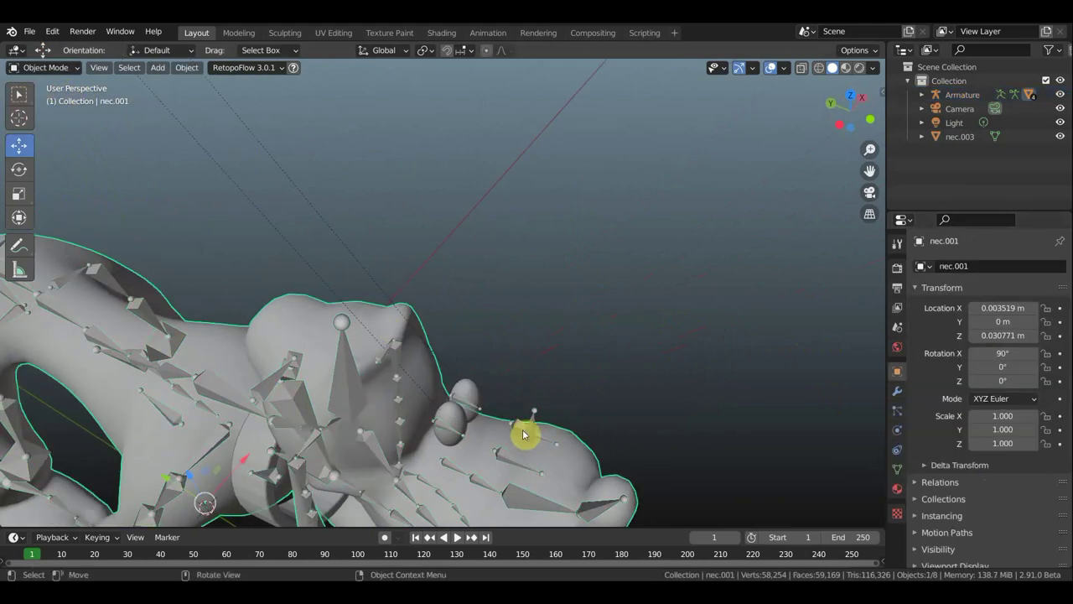
left_click(530, 438)
left_click(52, 67)
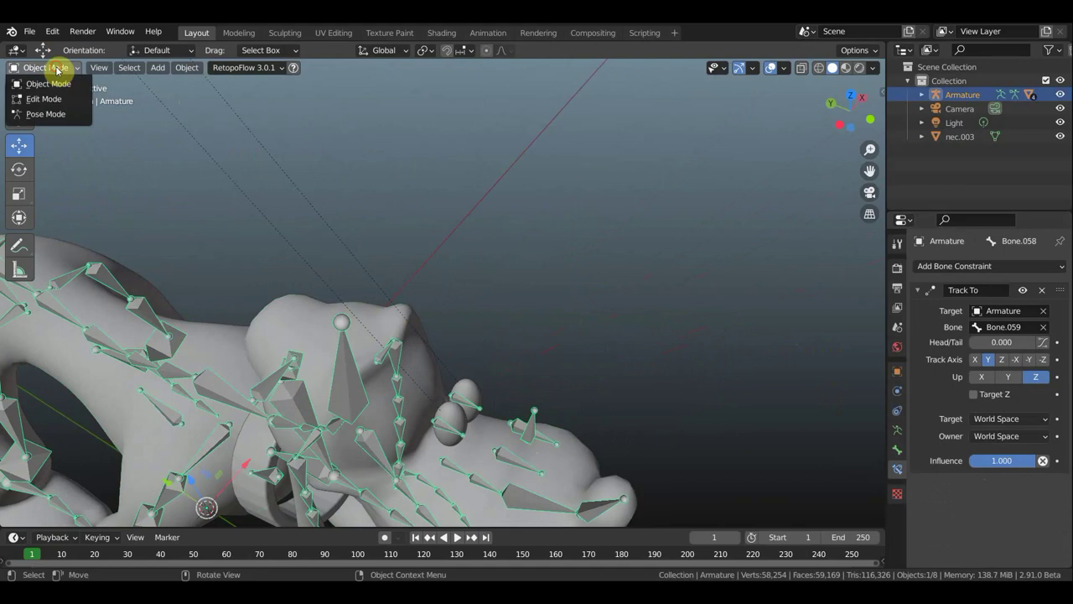
left_click(51, 114)
middle_click_drag(364, 292, 456, 354)
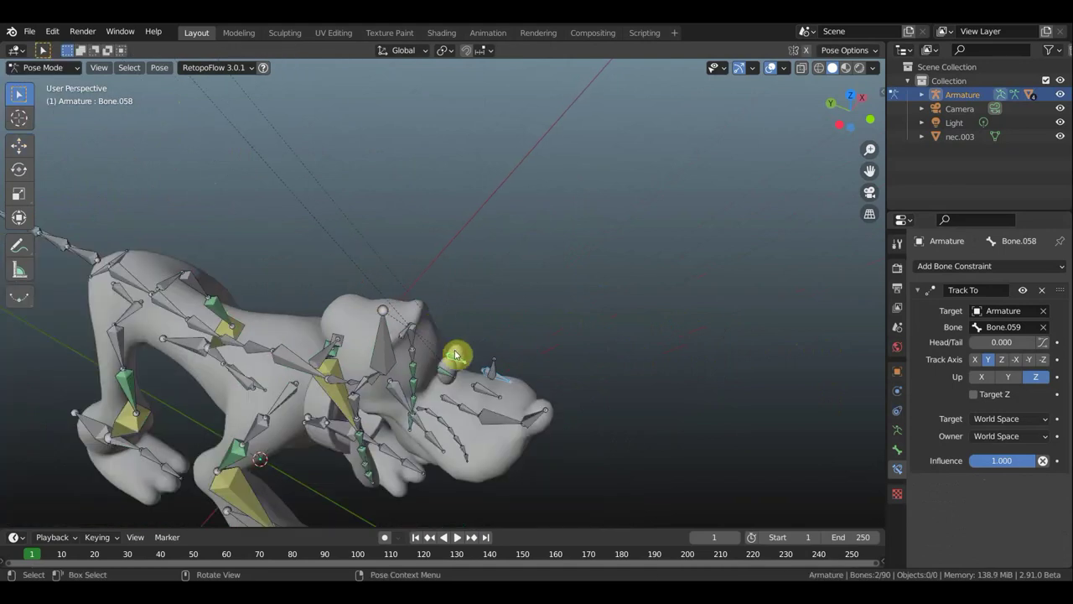
Move eye control bone Bone.060 to a new position beside the eyes.
left_click(518, 364)
mouse_move(518, 364)
middle_mouse_down()
mouse_move(460, 277)
mouse_move(504, 299)
mouse_move(491, 311)
middle_mouse_up()
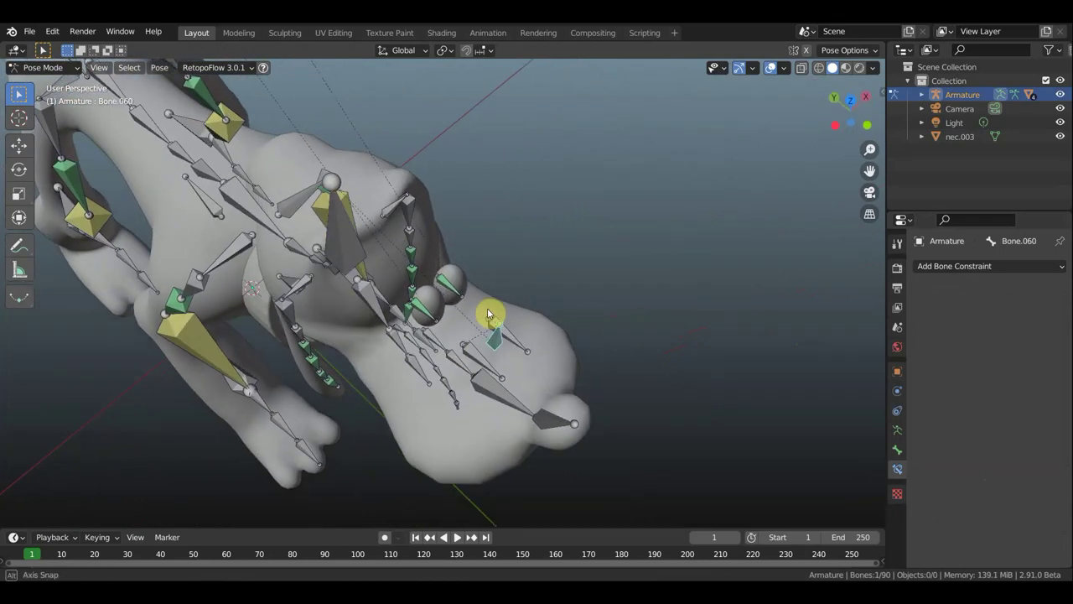
key("g")
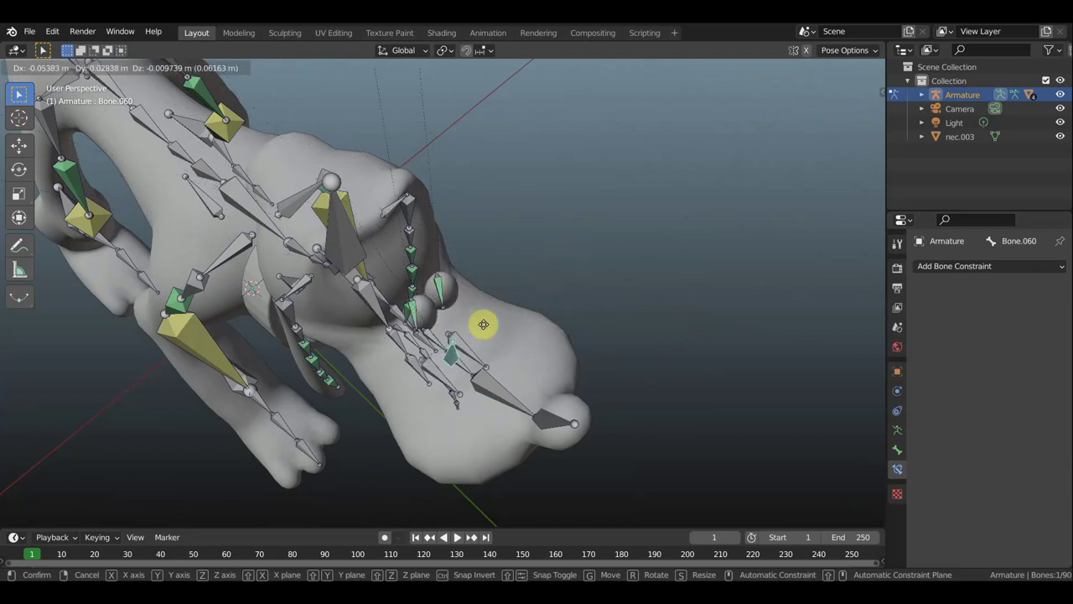
left_click(530, 298)
mouse_move(529, 298)
middle_mouse_down()
mouse_move(543, 314)
mouse_move(494, 294)
middle_mouse_up()
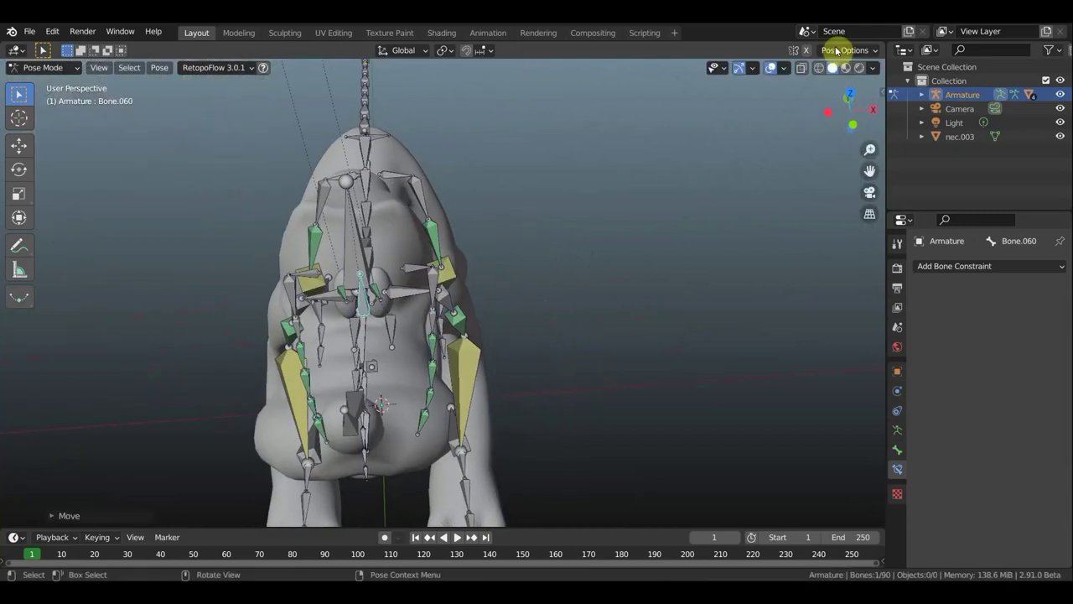
Hide the overlays and test the eyes by moving and rotating eye control Bone.060.
left_click(770, 68)
middle_click_drag(544, 305, 547, 302)
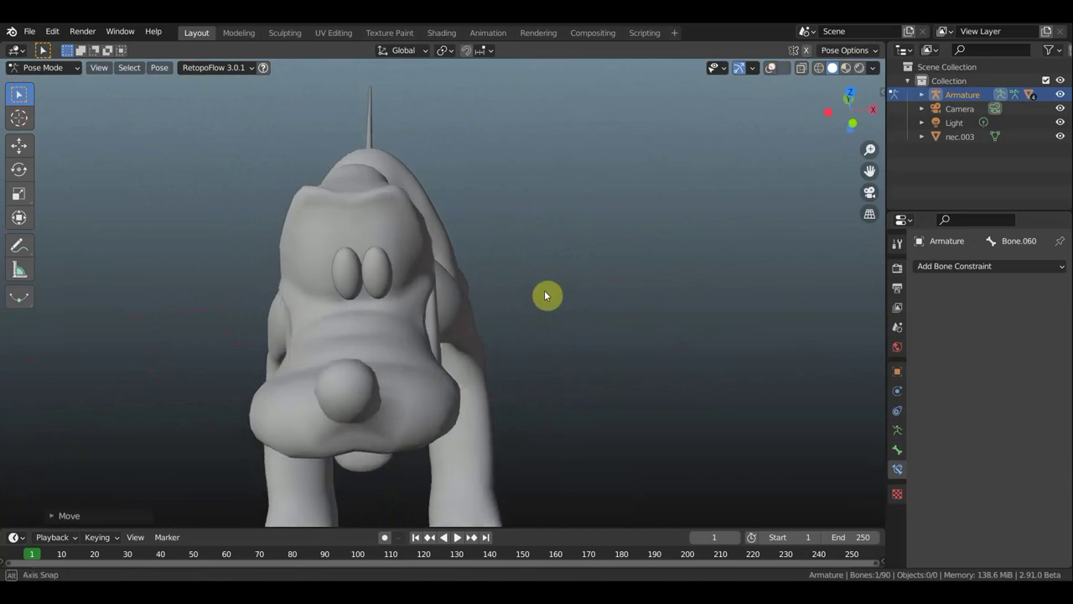
key("g")
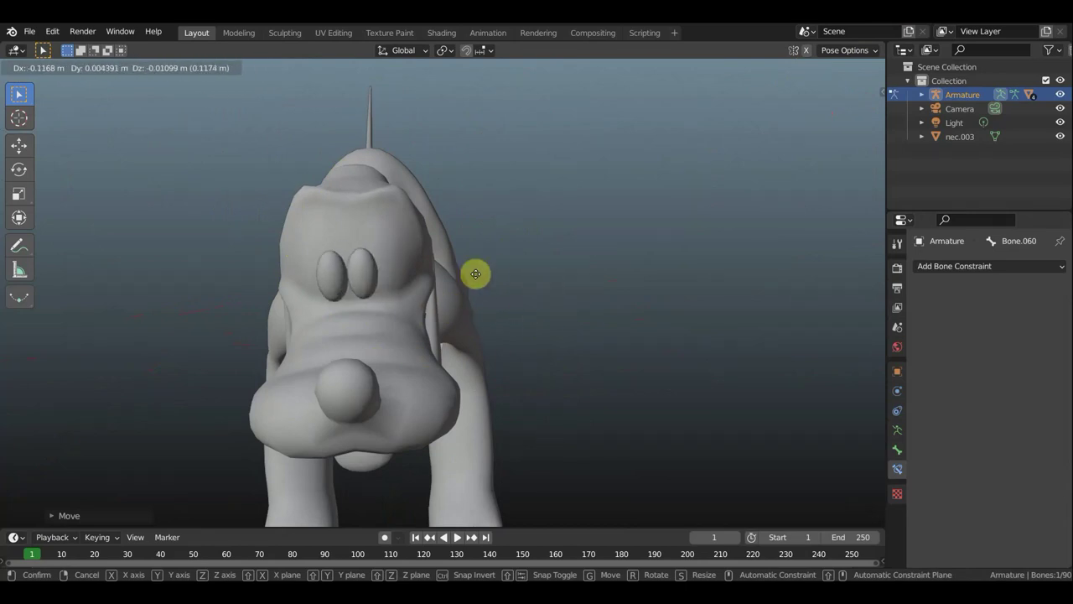
left_click(506, 293)
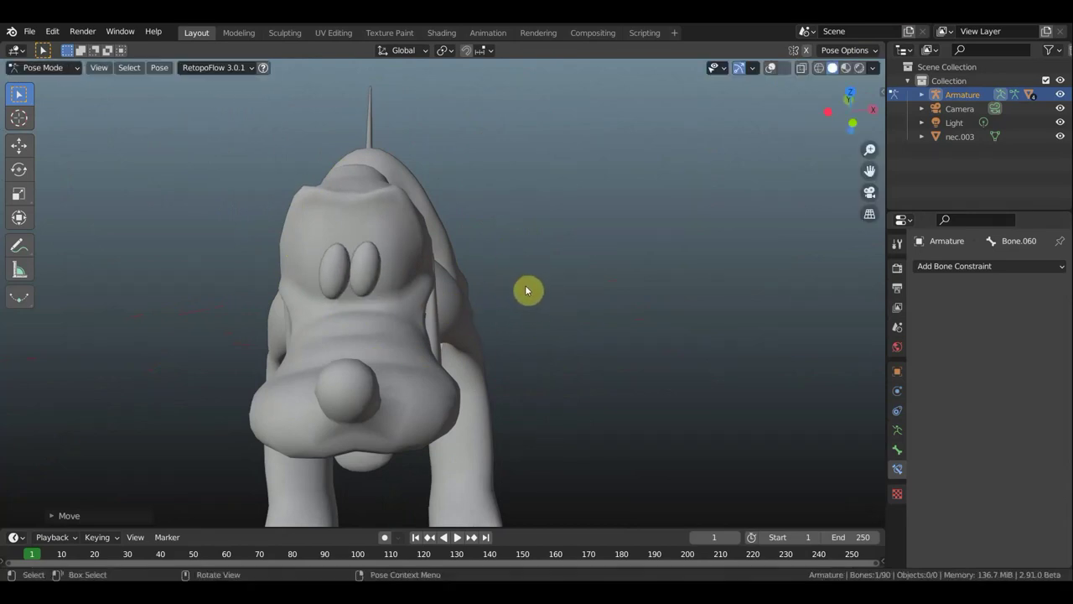
key("r")
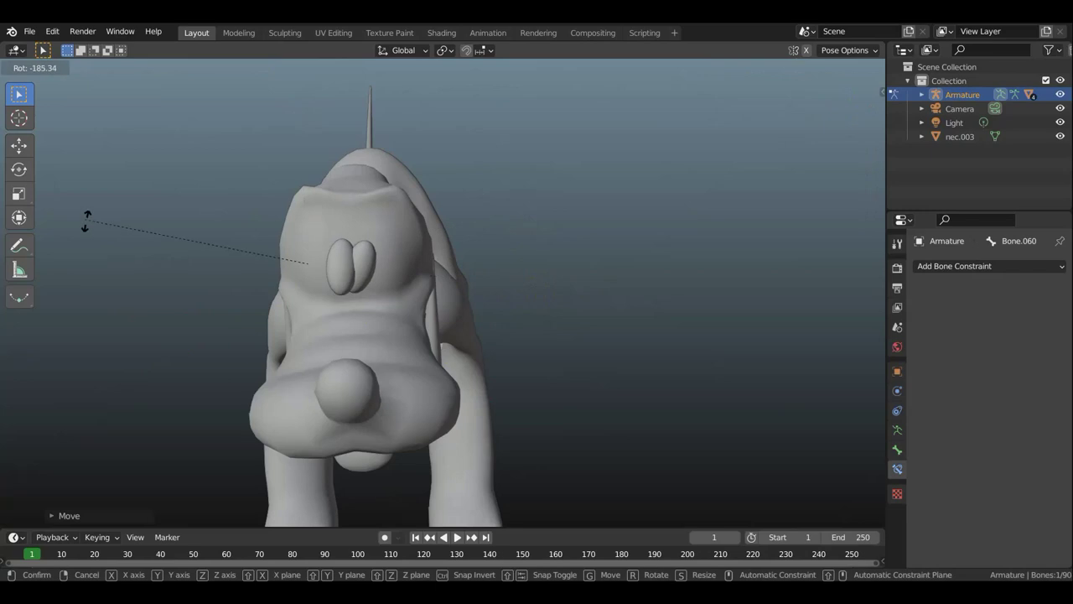
left_click(737, 394)
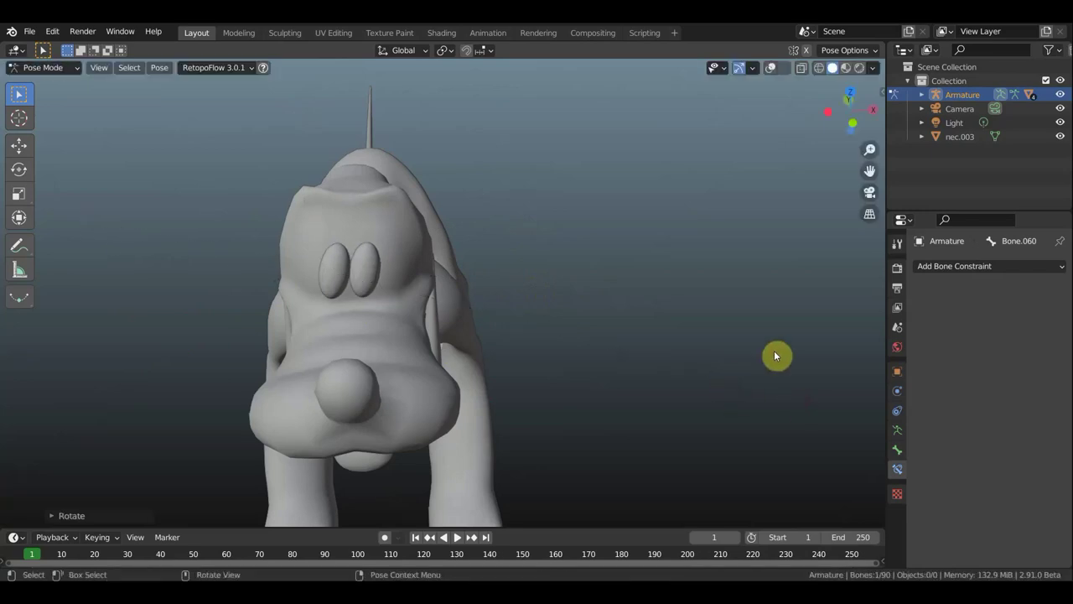
Show the overlays again and undo the eye control's test rotation and move.
key("ctrl+z")
left_click(771, 68)
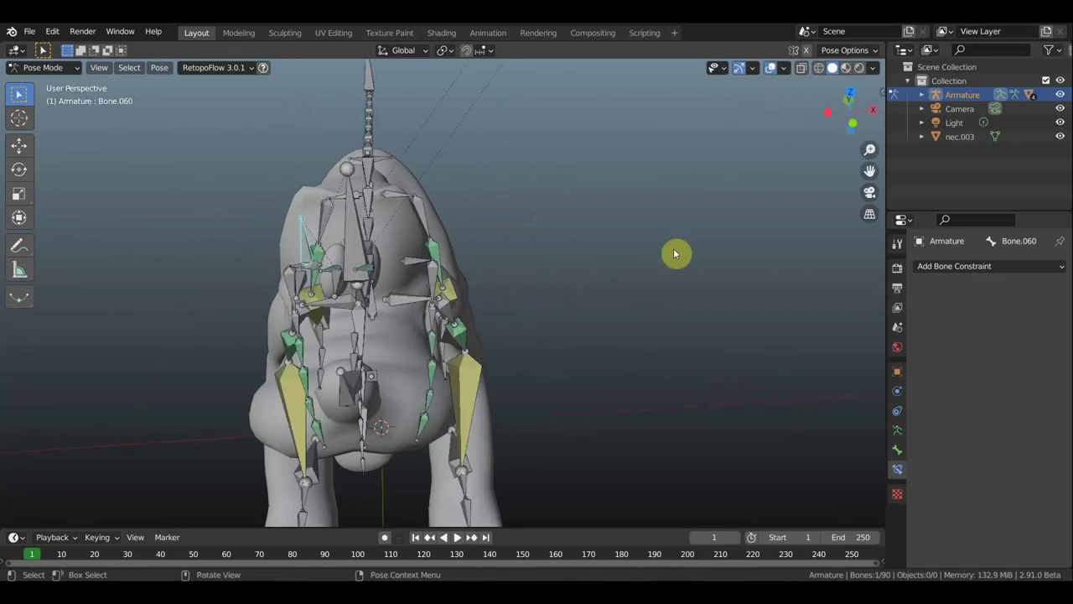
mouse_move(668, 290)
middle_mouse_down()
mouse_move(719, 304)
mouse_move(703, 301)
middle_mouse_up()
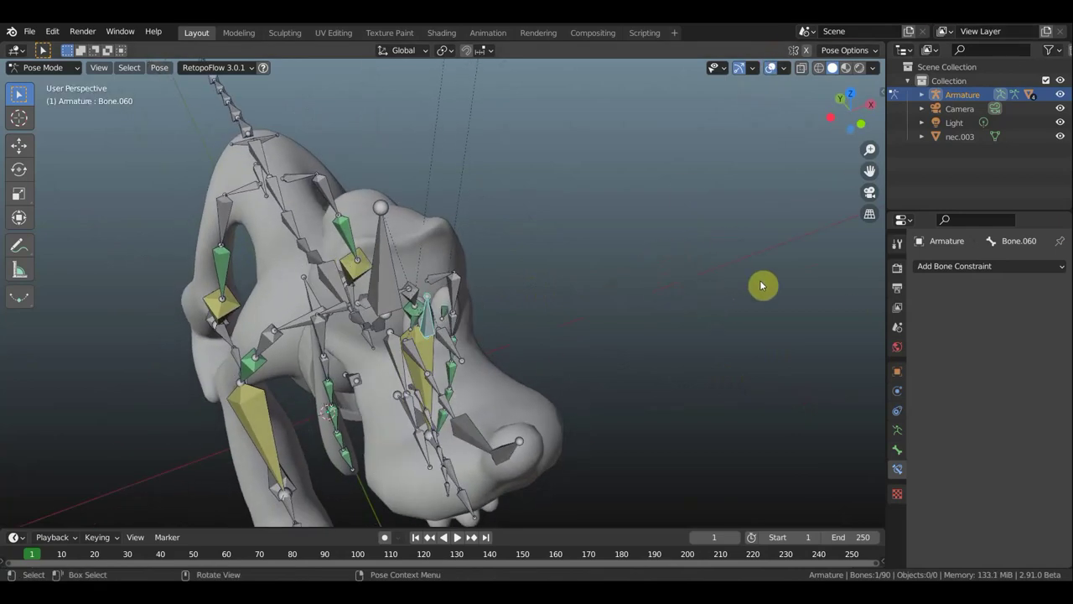
key("ctrl+z")
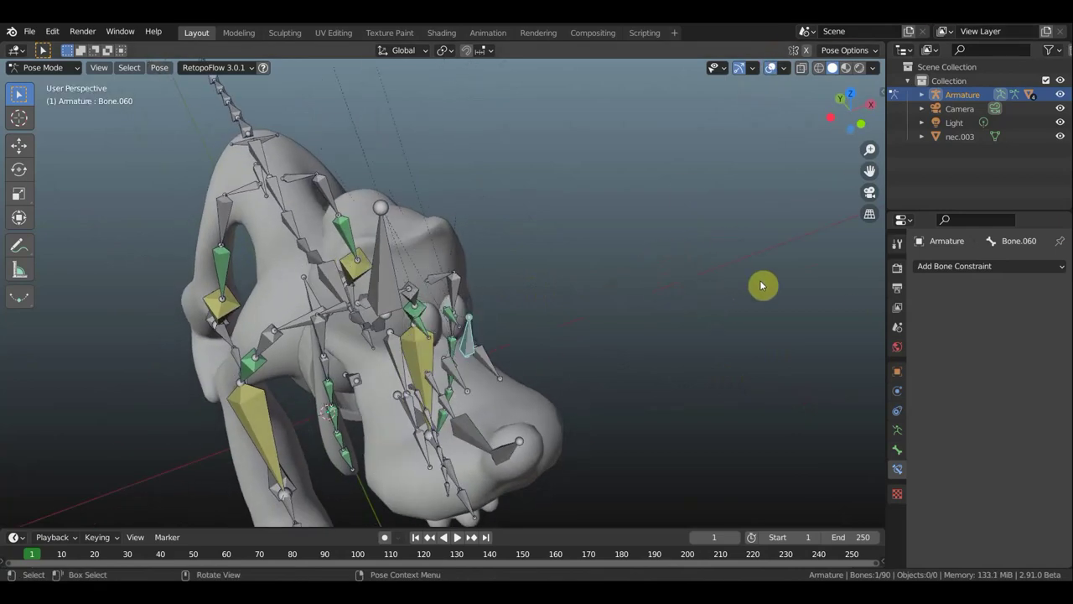
key("ctrl+shift+z")
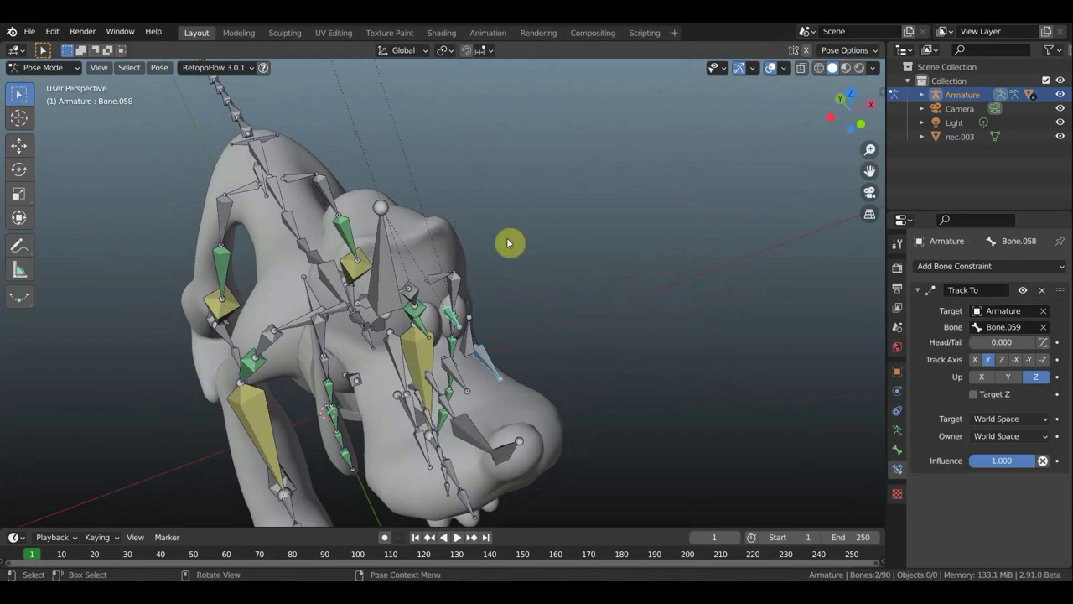
scroll(510, 243, "up", 3)
Select eye bone Bone.085 to inspect it, then hide the overlays again.
left_click(408, 352)
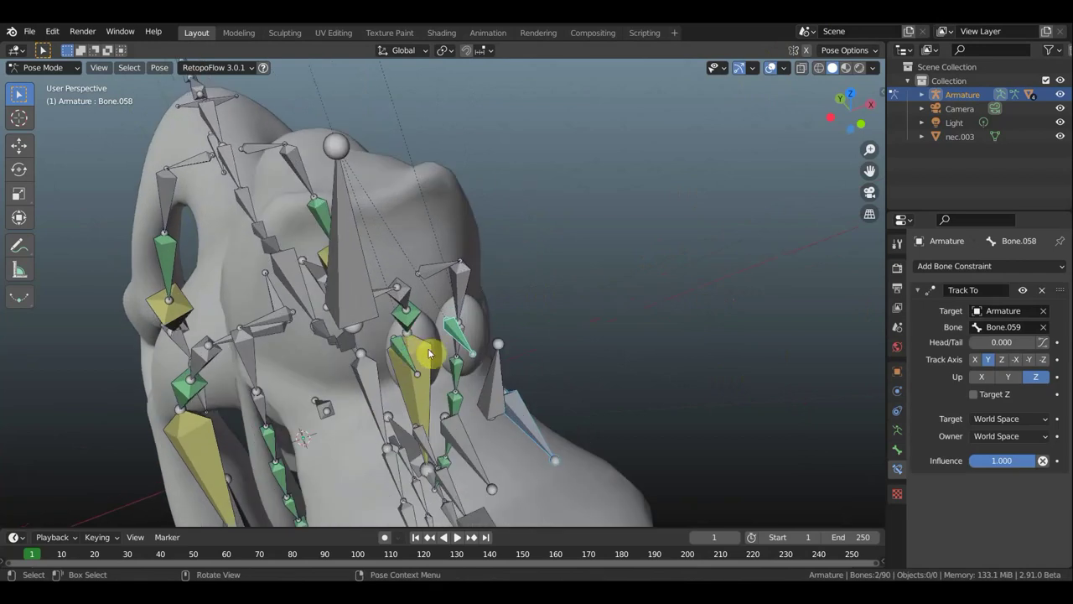
middle_click_drag(431, 352, 323, 352)
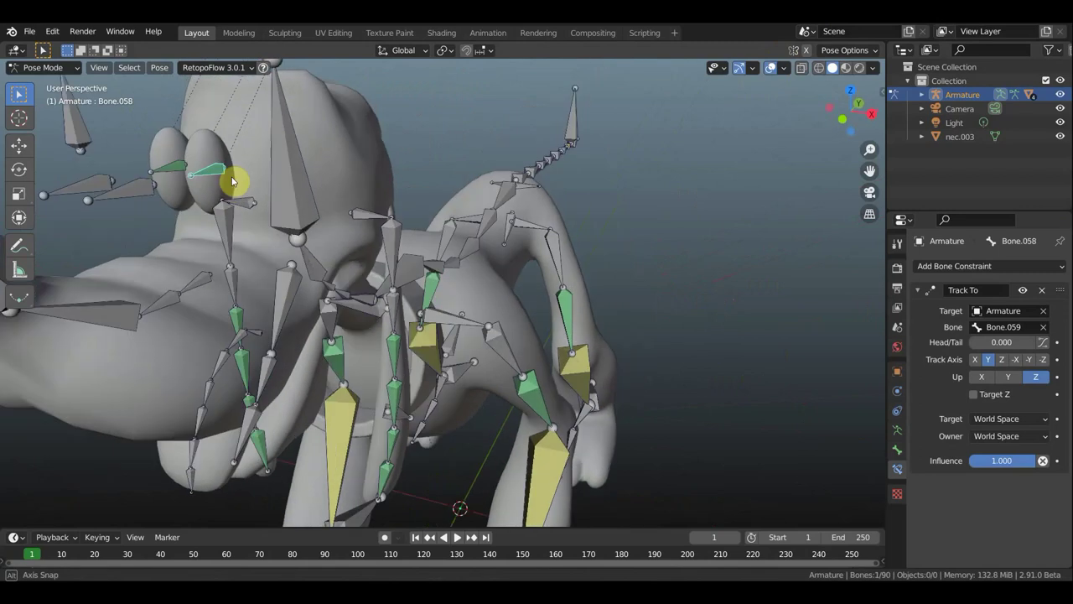
middle_click_drag(233, 181, 393, 239)
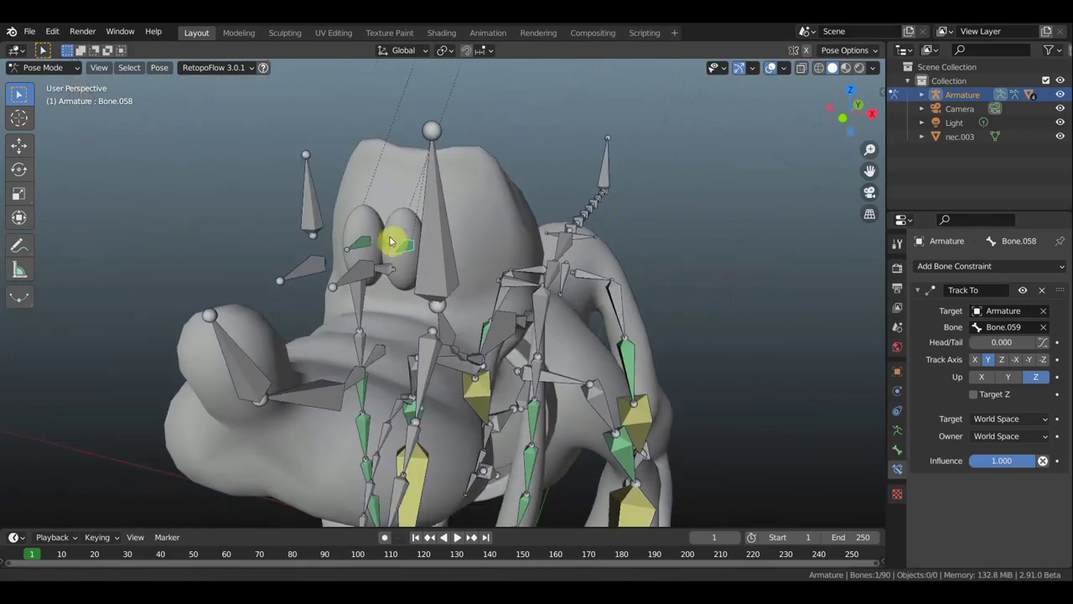
left_click(774, 68)
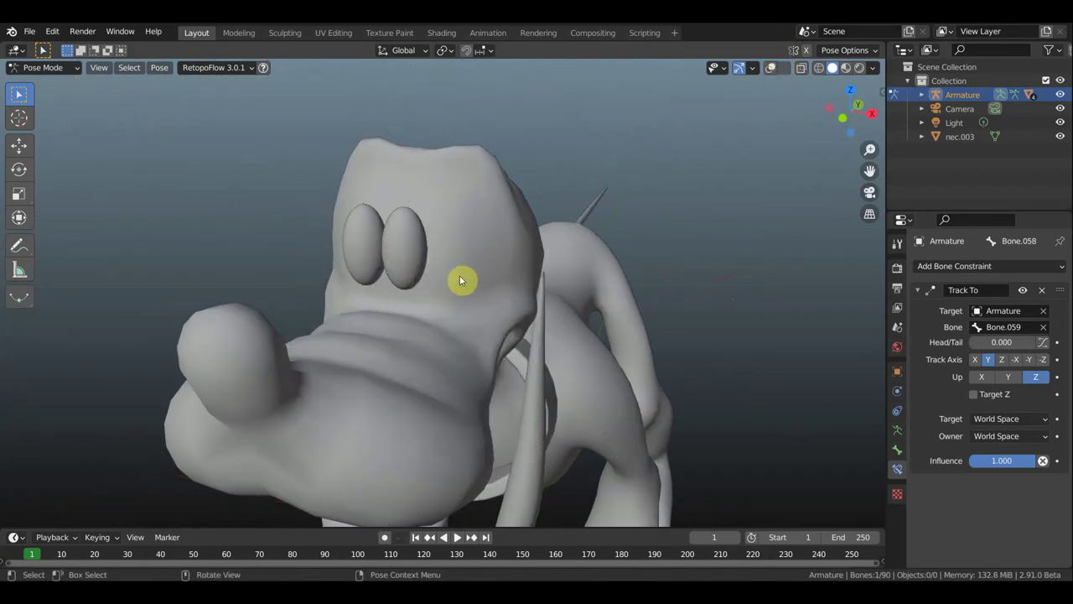
Move and rotate the eye target to test tracking, then clear its location back to rest.
key("g")
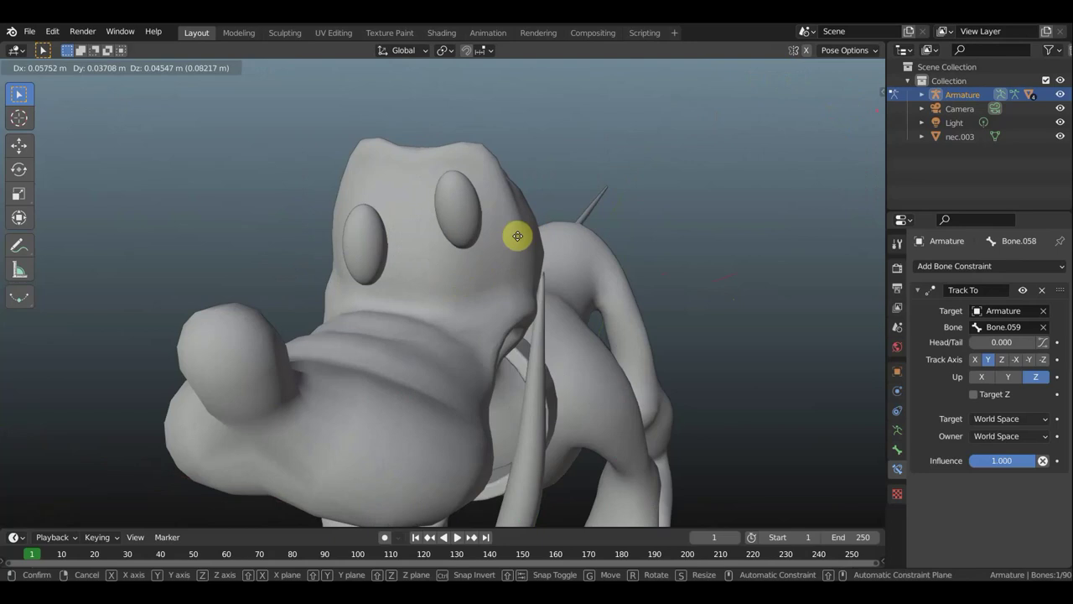
left_click(520, 238)
key("r")
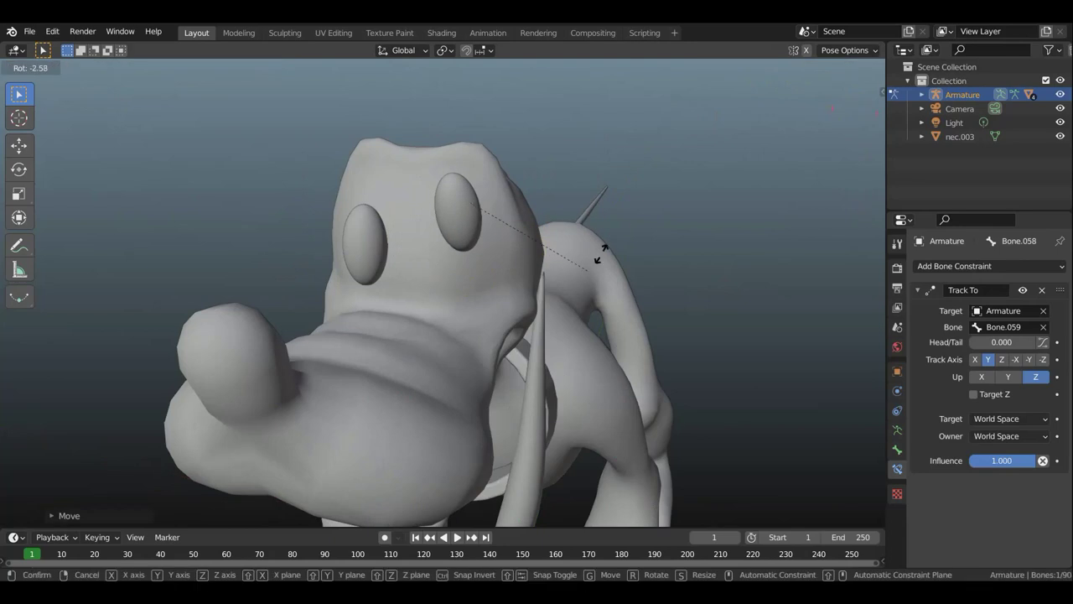
left_click(620, 232)
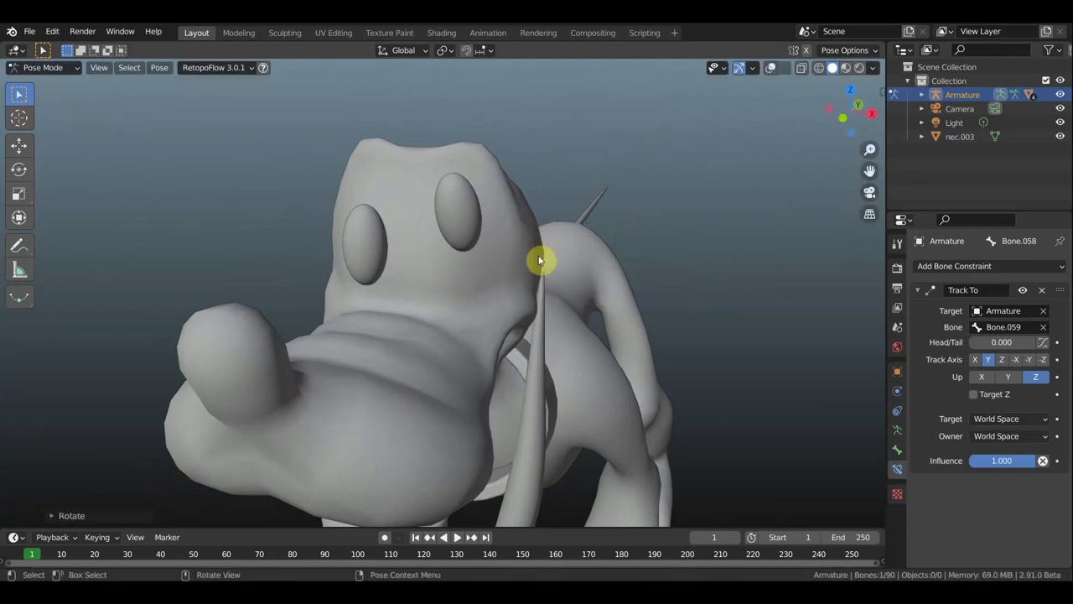
key("alt+g")
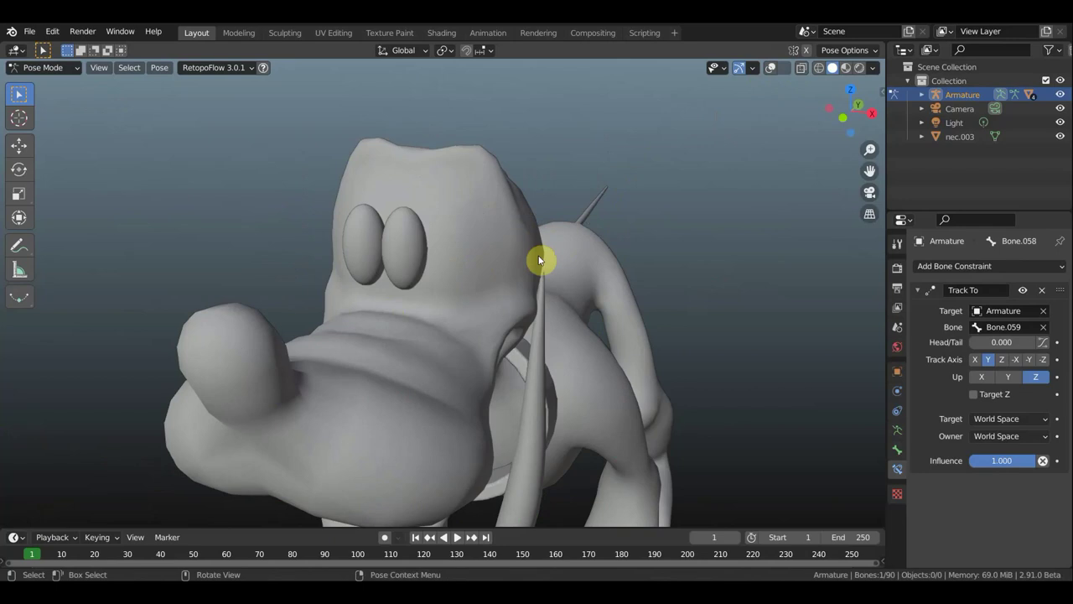
scroll(400, 230, "down", 5)
mouse_move(592, 260)
middle_mouse_down()
mouse_move(549, 251)
mouse_move(689, 252)
middle_mouse_up()
Return to Object Mode and show the armature bones again.
left_click(46, 67)
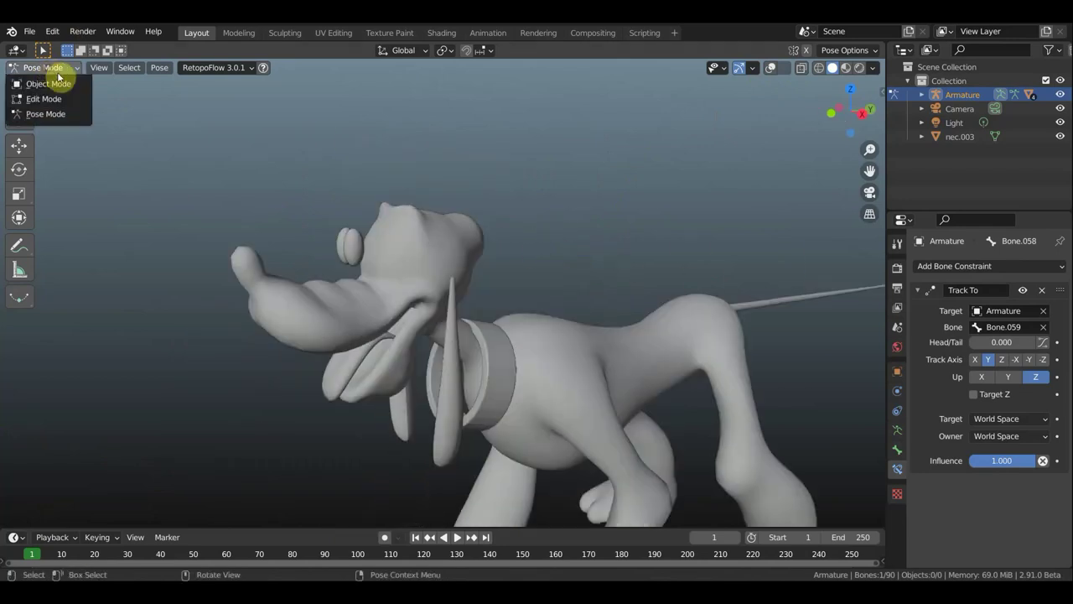
left_click(64, 85)
scroll(575, 222, "down", 2)
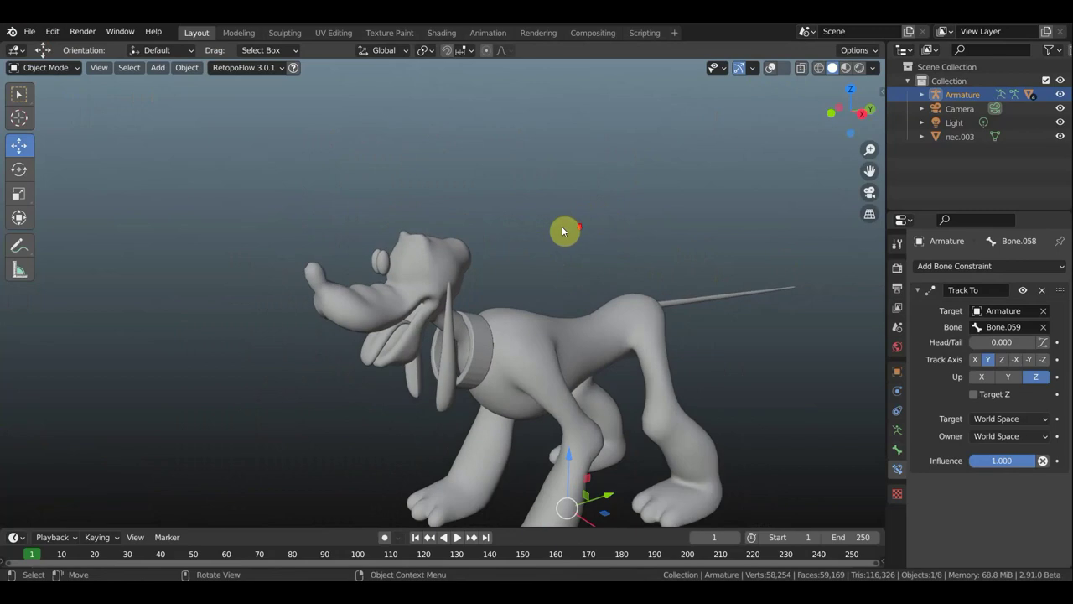
middle_click_drag(507, 225, 560, 181)
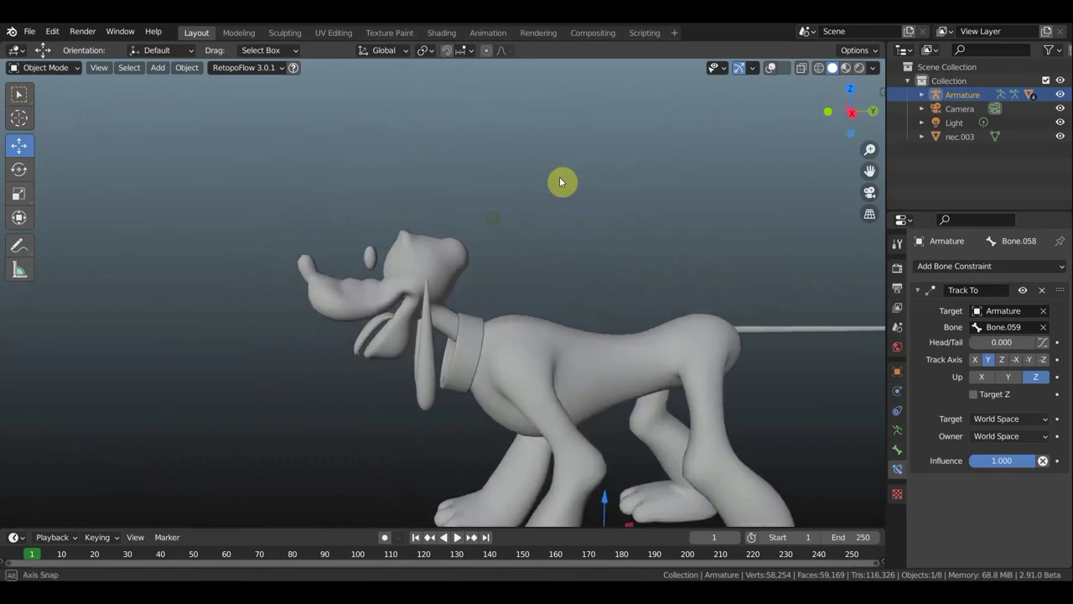
left_click(771, 68)
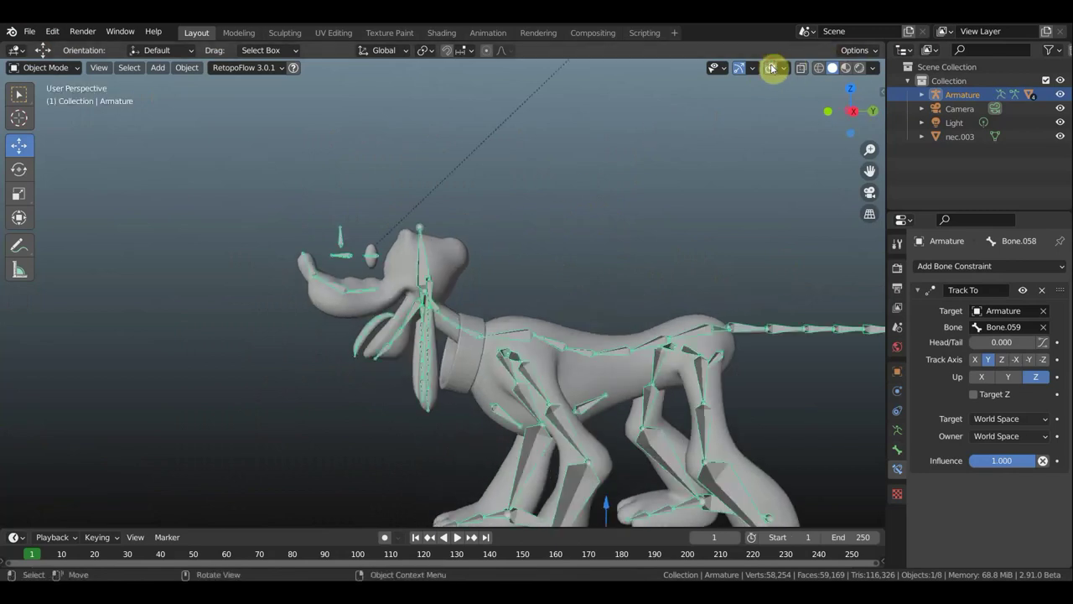
Zoom in on the head and select the tongue mesh, then the armature.
left_click(373, 323)
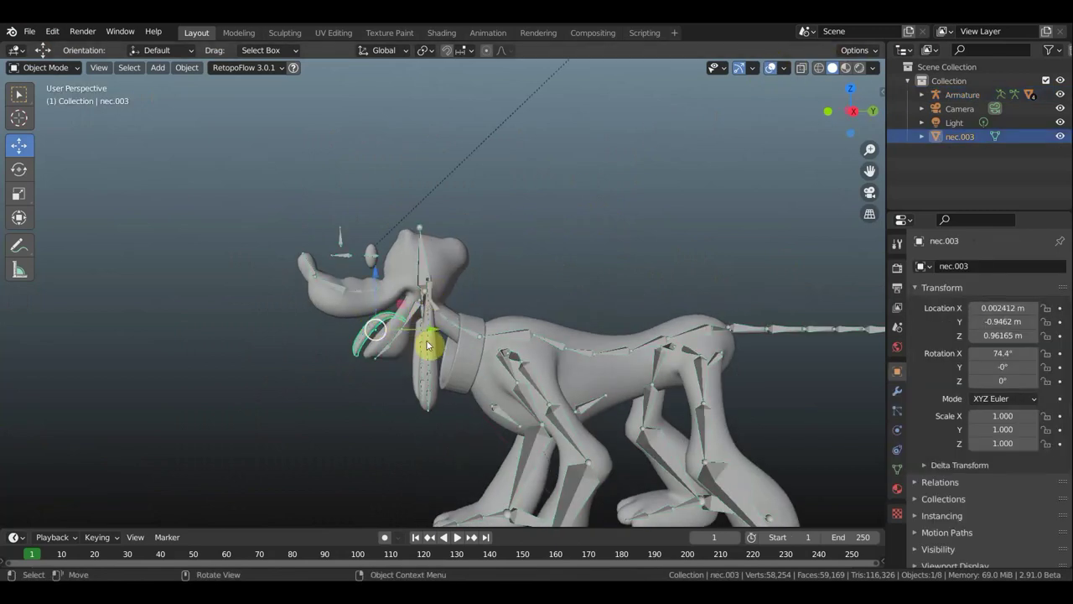
middle_click_drag(496, 287, 383, 280, "shift")
scroll(378, 274, "up", 2)
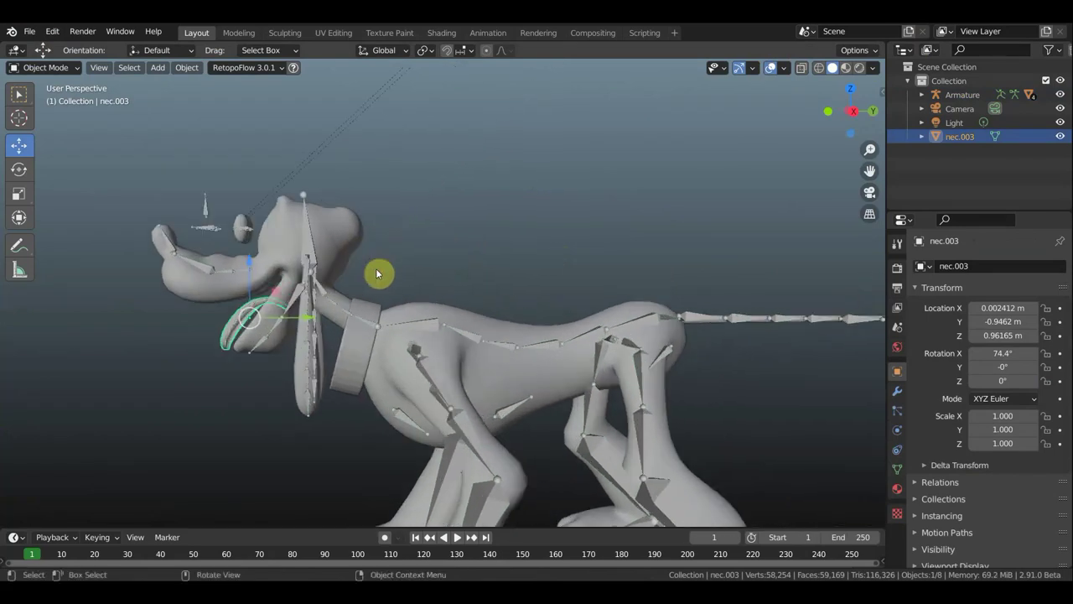
scroll(453, 260, "up", 2)
middle_click_drag(565, 240, 578, 287)
scroll(395, 328, "up", 2)
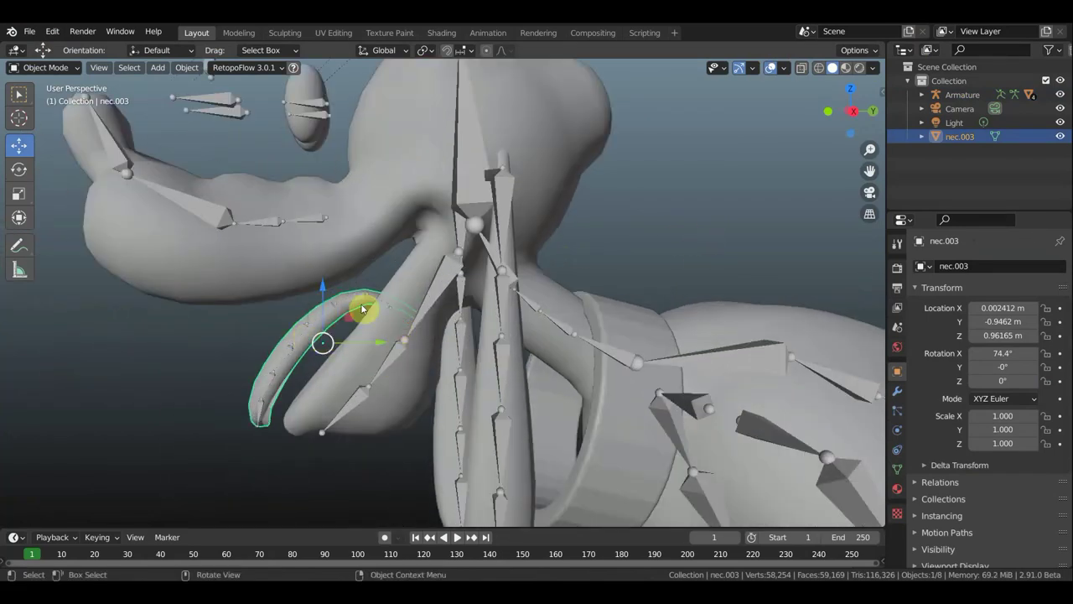
left_click(419, 305)
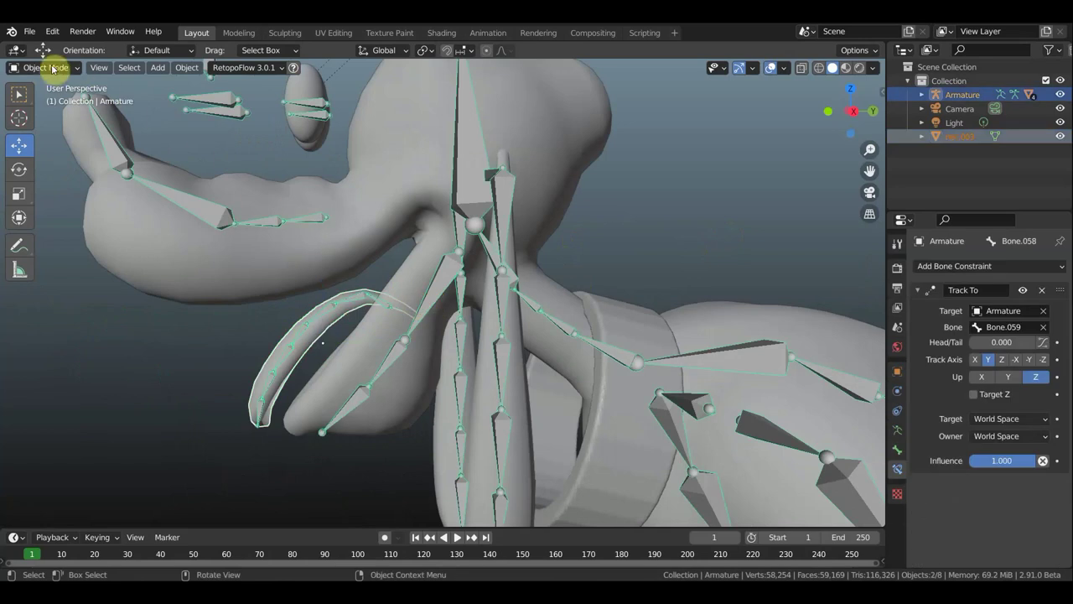
left_click(46, 68)
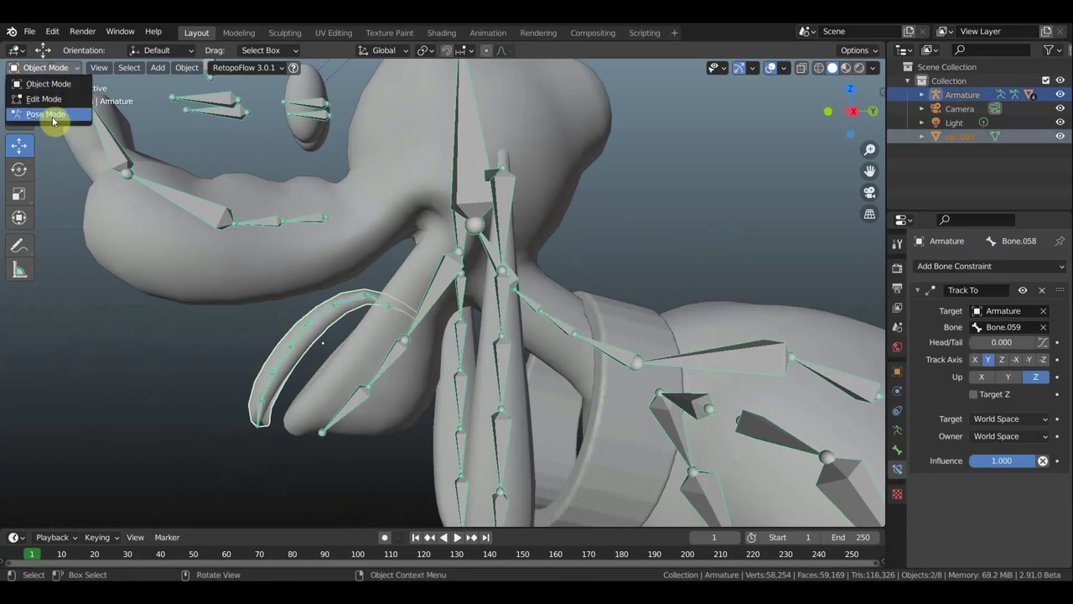
middle_click_drag(307, 340, 395, 360)
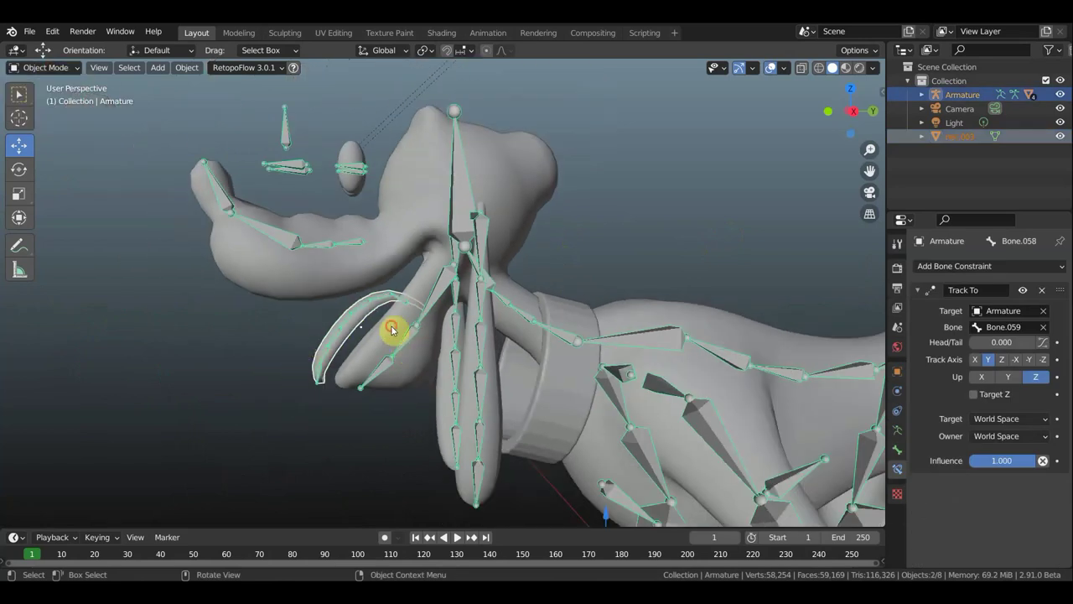
Join tongue nec.003 into body mesh nec.001 with Ctrl+J, then add the armature as active.
left_click(399, 327)
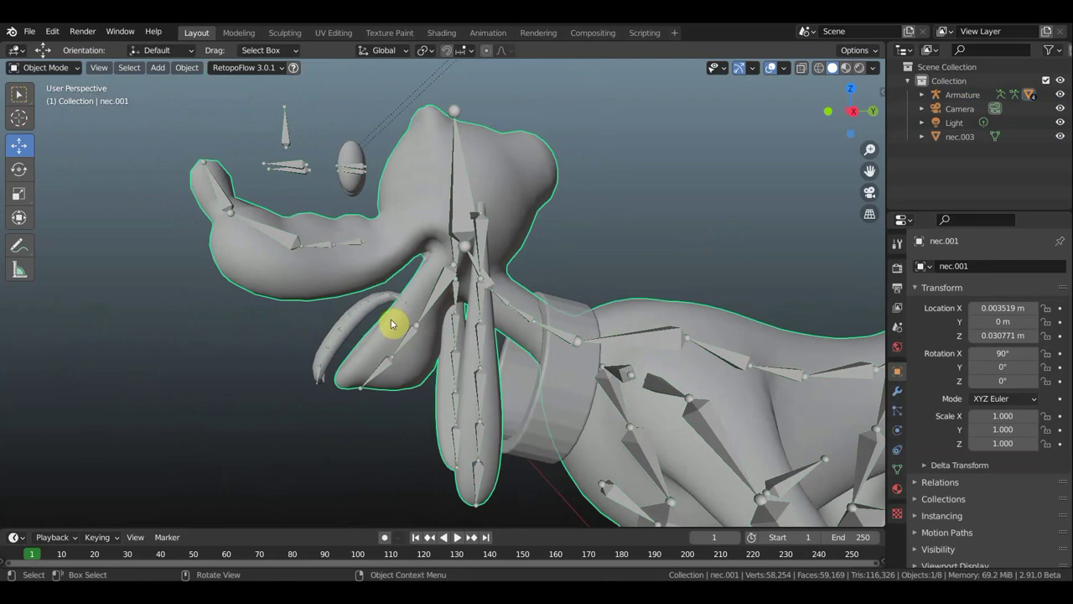
left_click(357, 313, "shift")
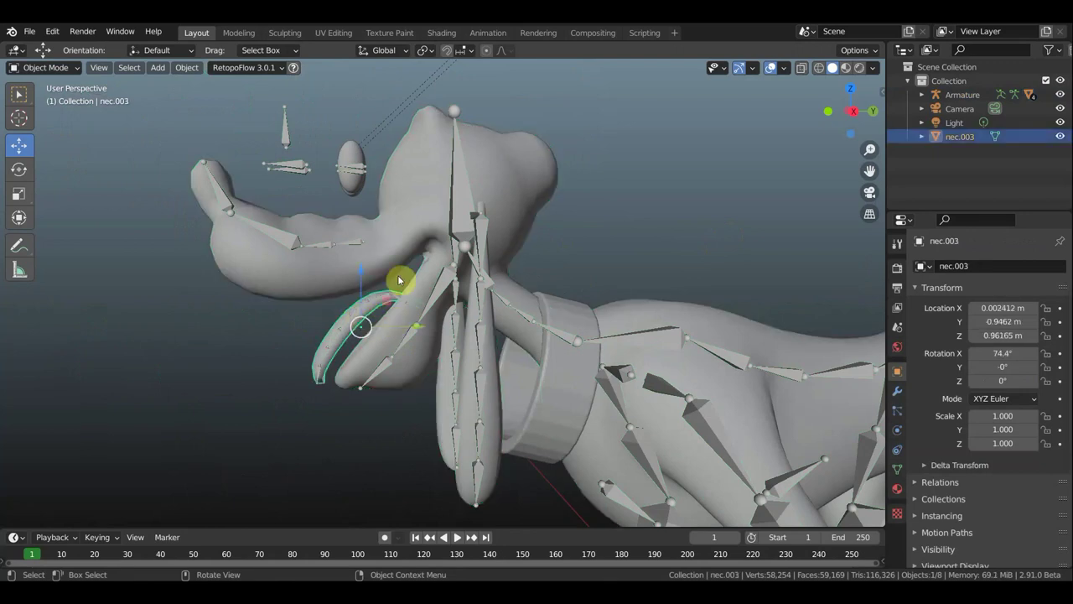
left_click(412, 206, "shift")
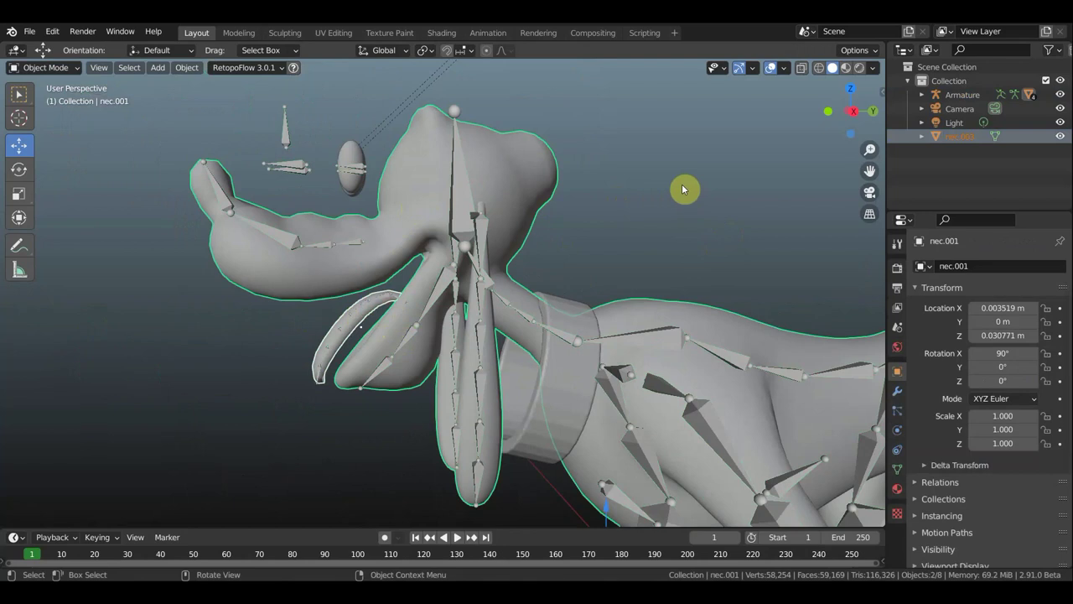
key("ctrl+j")
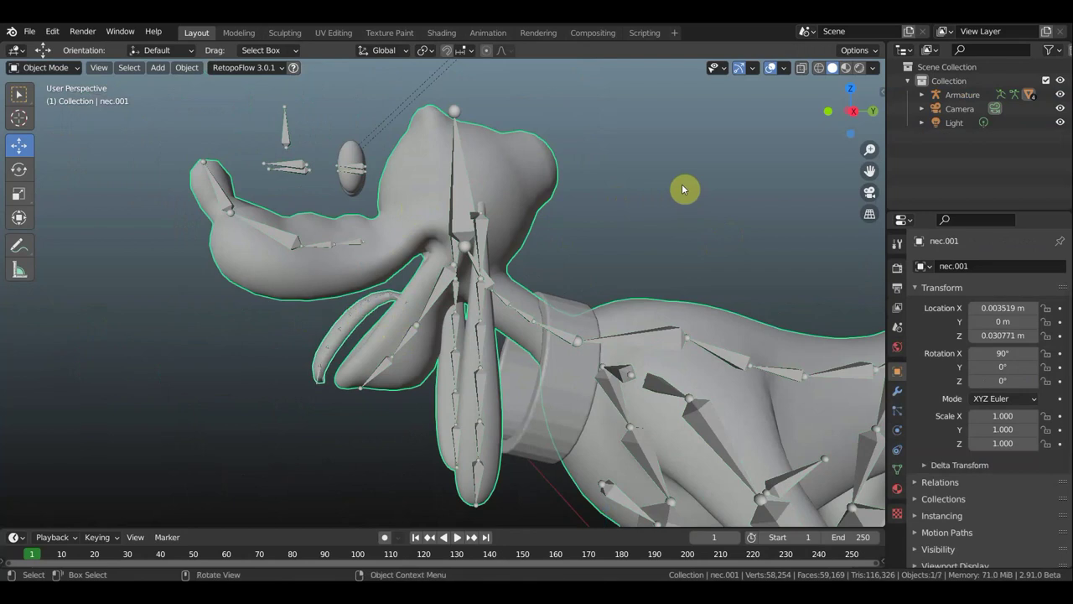
scroll(602, 268, "down", 3)
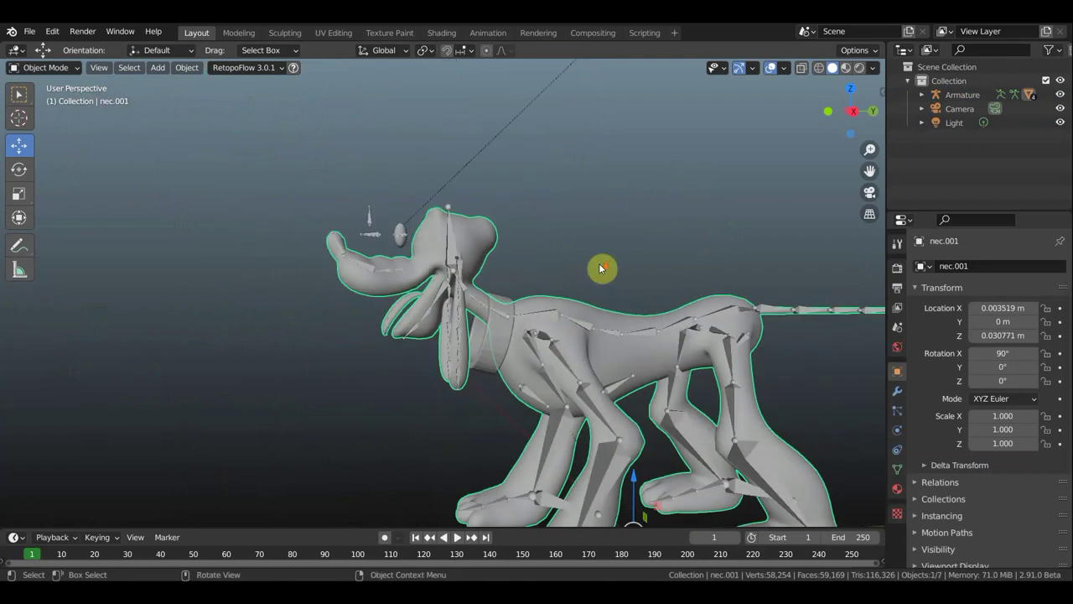
left_click(627, 316, "shift")
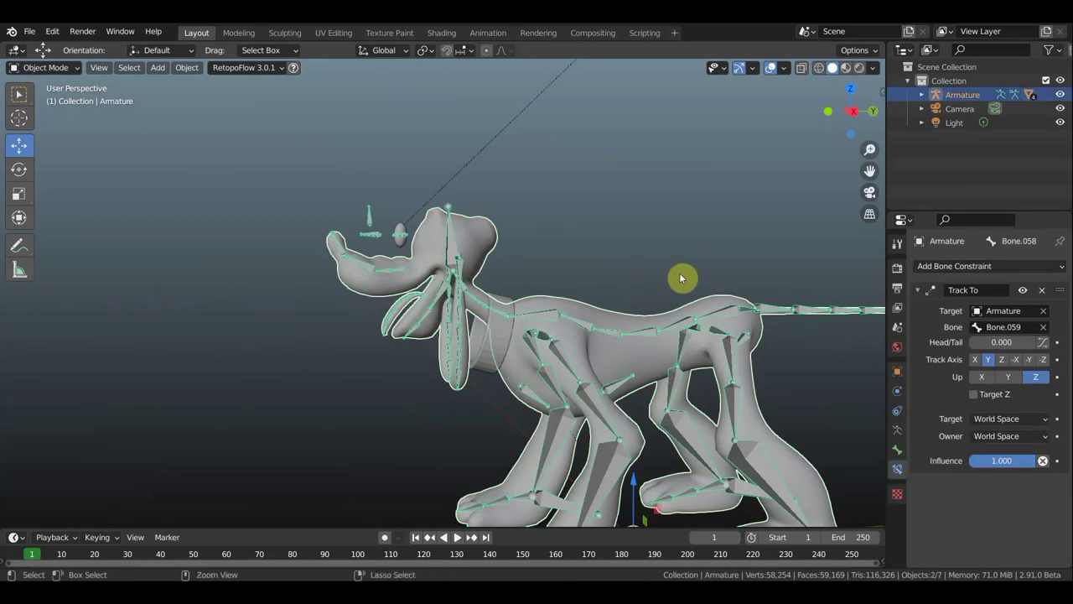
Parent the dog mesh to the armature With Automatic Weights, then select only the armature in right view.
key("ctrl+p")
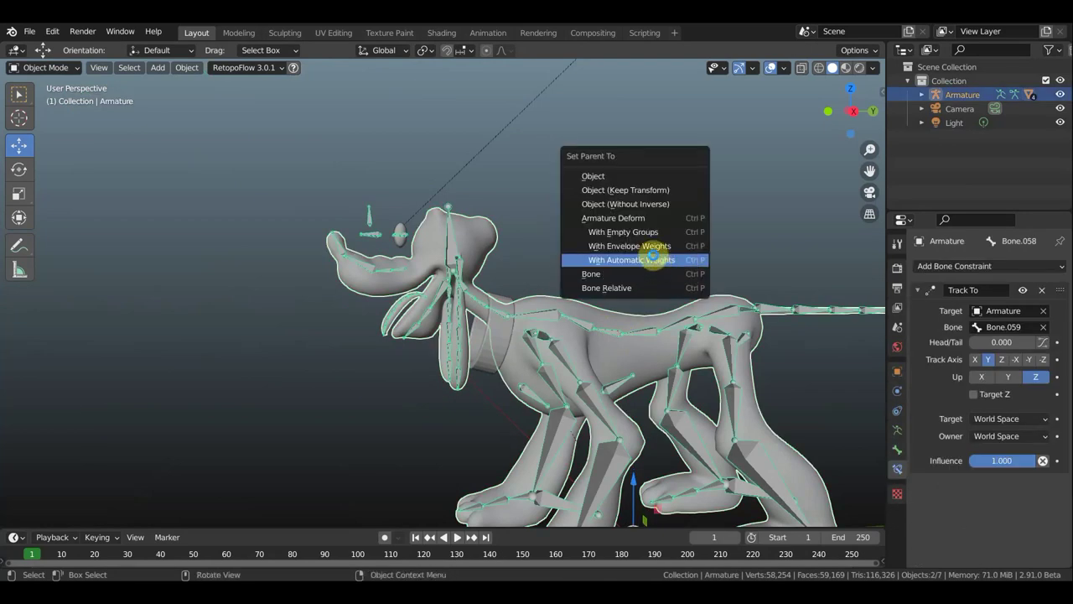
left_click(652, 255)
middle_click_drag(693, 259, 675, 261)
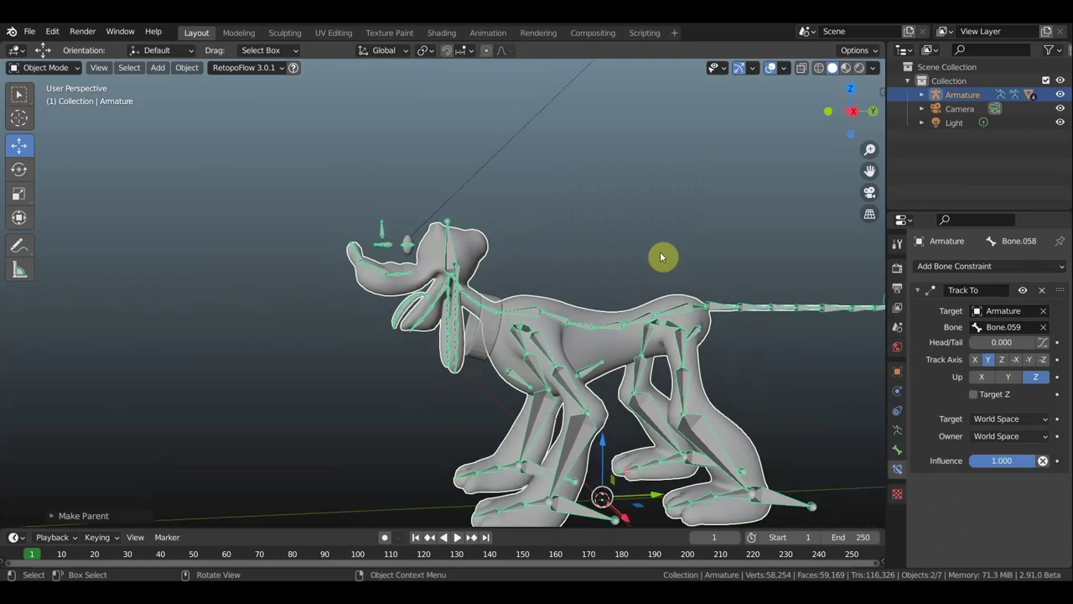
key("KP_3")
mouse_move(635, 230)
middle_mouse_down("shift")
mouse_move(483, 175)
mouse_move(434, 180)
middle_mouse_up("shift")
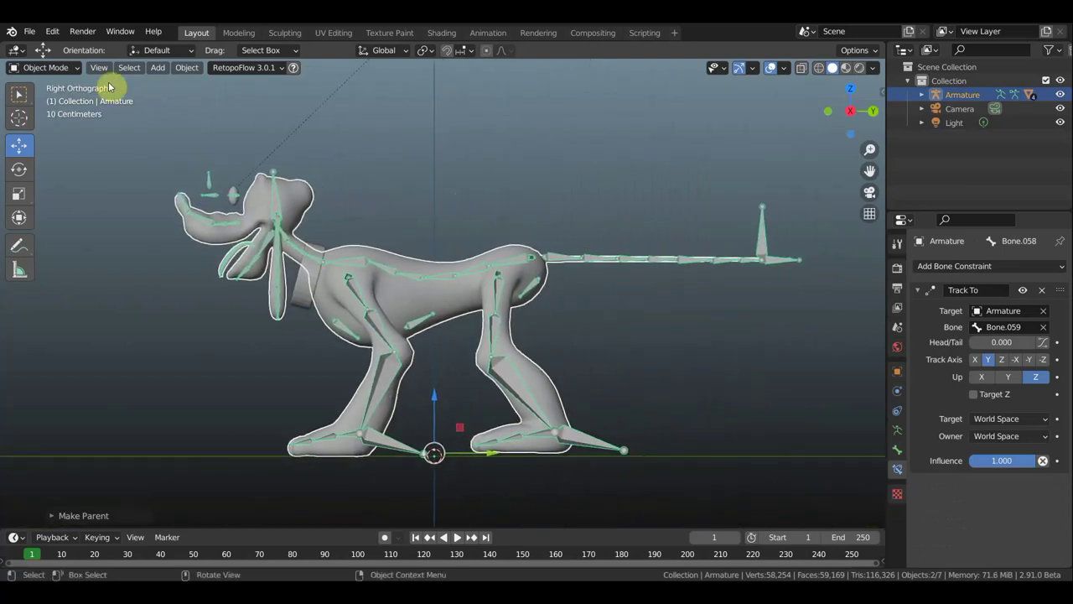
left_click(44, 67)
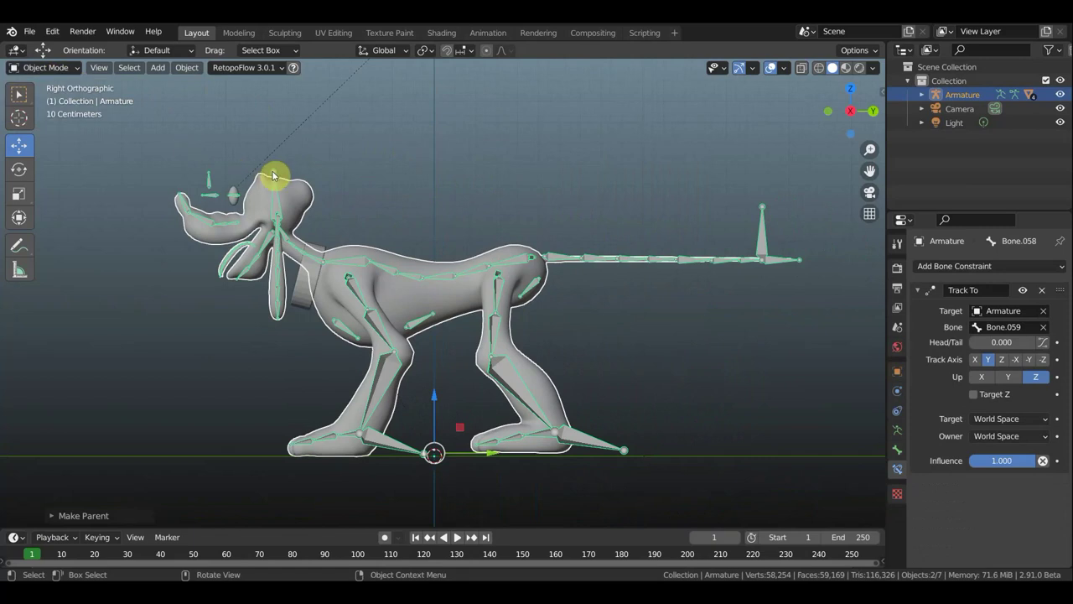
left_click(273, 175)
Put the armature into Pose Mode and frame the head and neck.
left_click(50, 67)
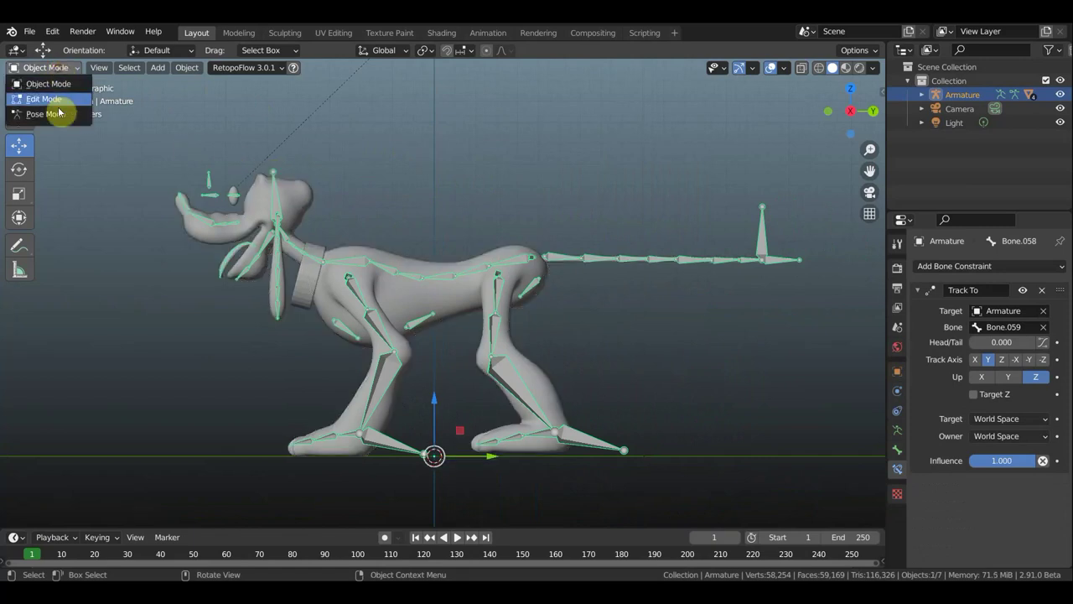
left_click(61, 114)
scroll(520, 220, "up", 2)
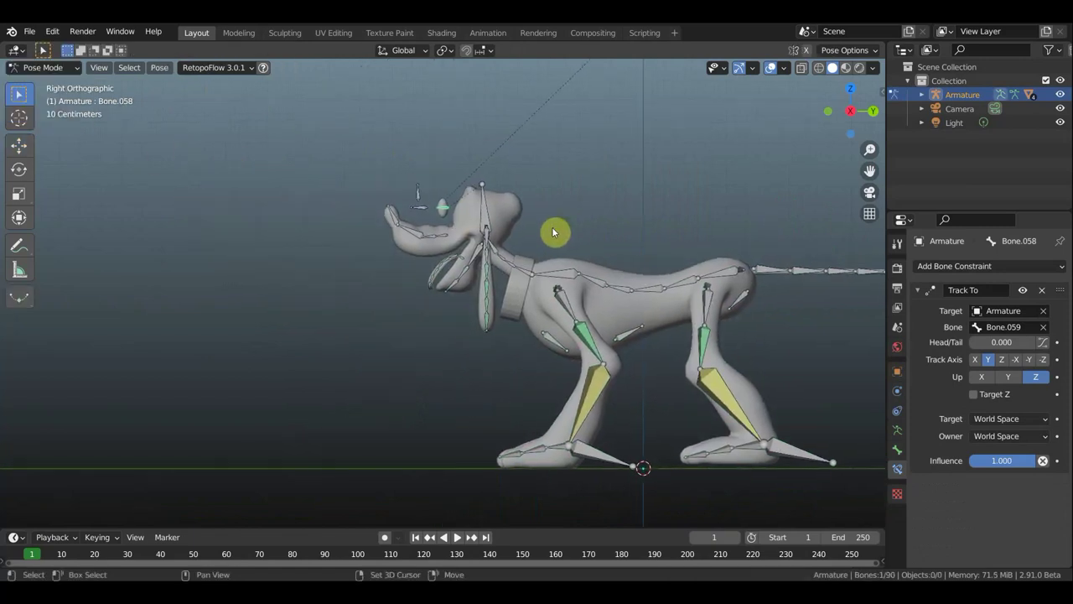
scroll(537, 223, "up", 6)
middle_click_drag(456, 252, 377, 299, "shift")
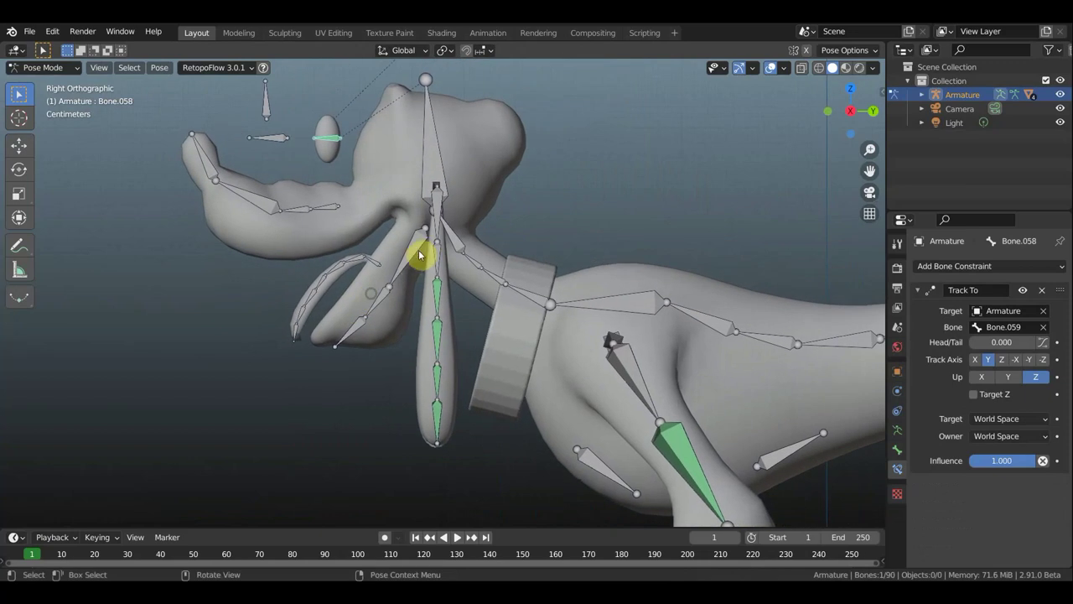
Rotate the lower jaw bone, then move tongue bone Bone.051 to bend the tongue.
left_click(567, 225)
key("r")
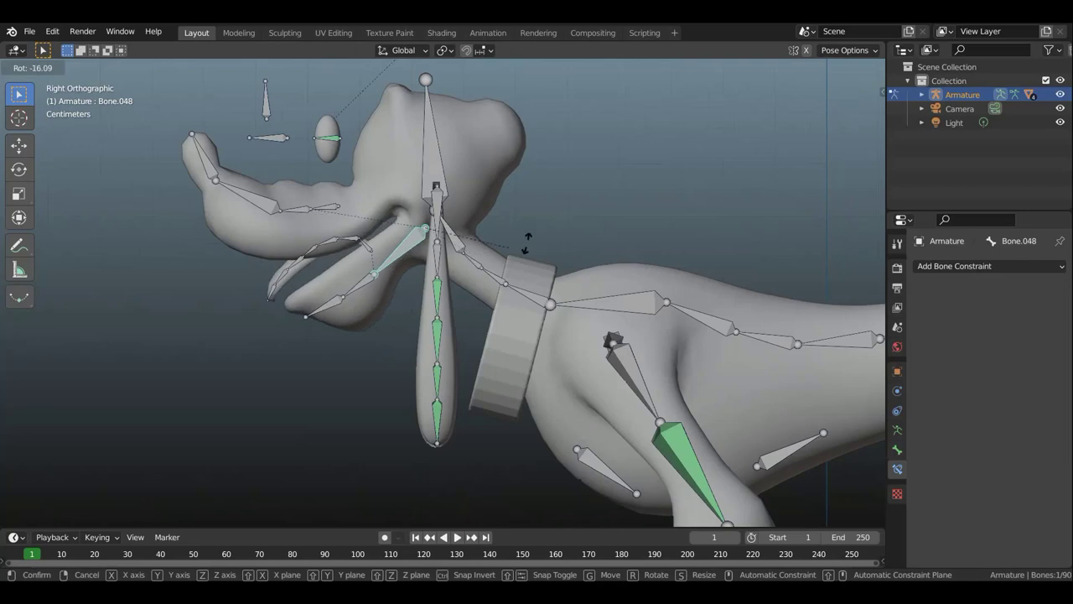
left_click(493, 238)
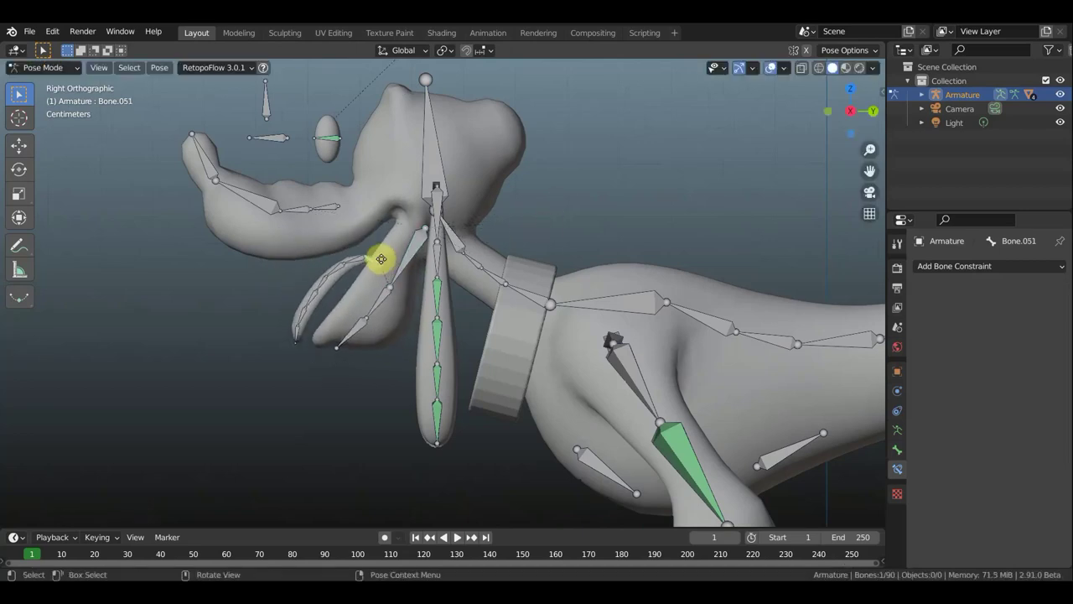
key("g")
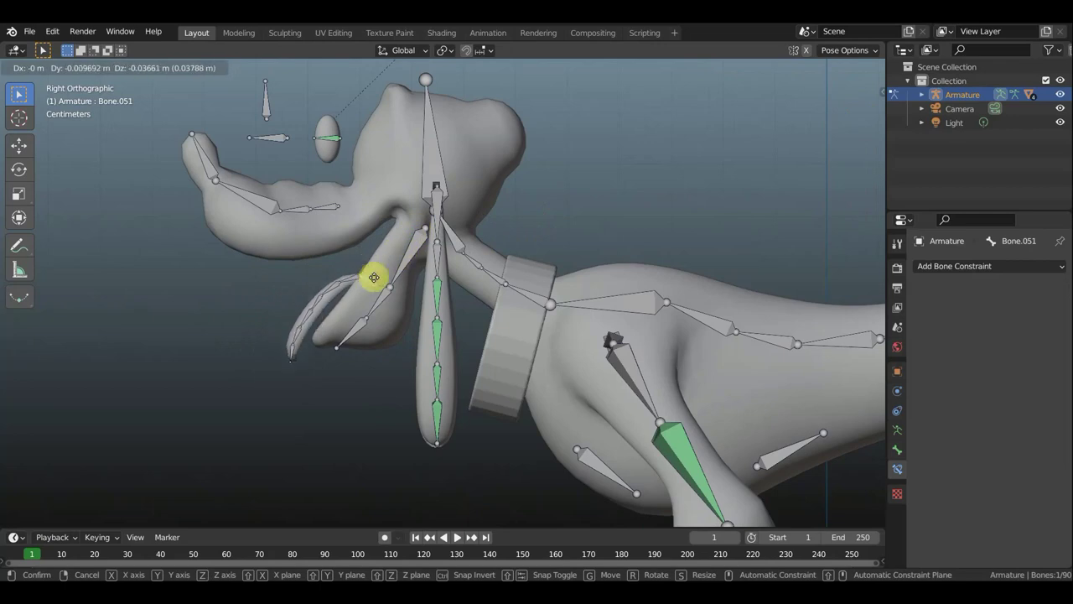
left_click(387, 258)
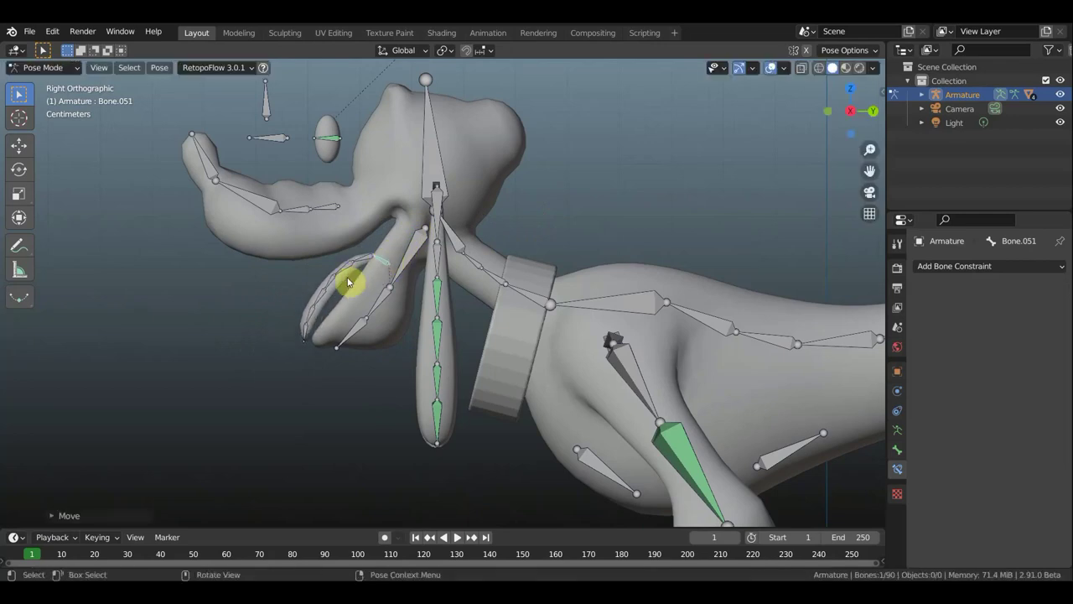
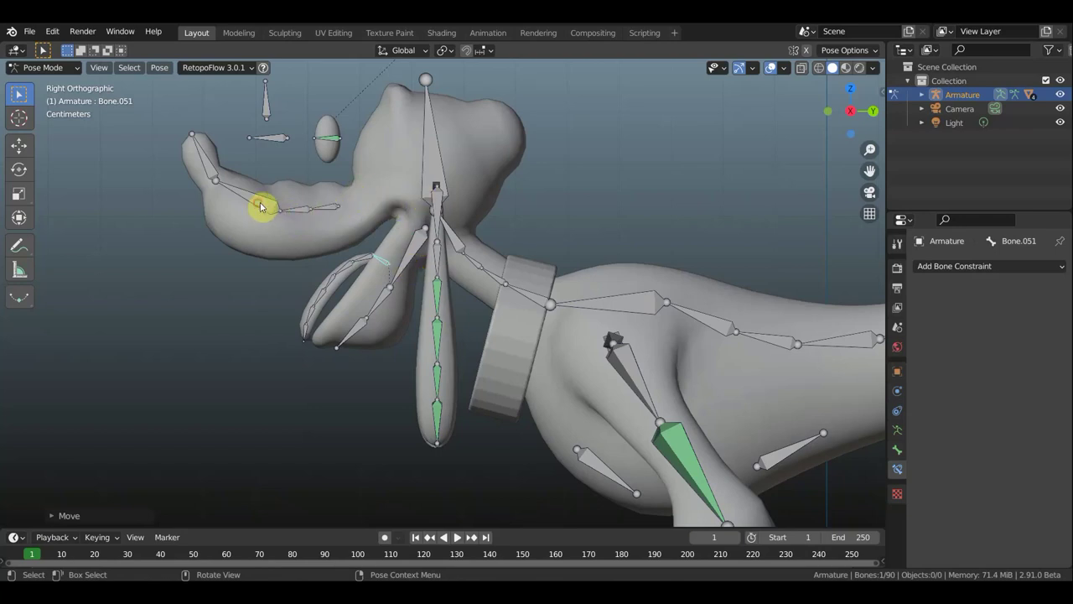
Rotate the tongue bones twice to bend the tongue, then rotate the jaw bones to open the mouth.
key("r")
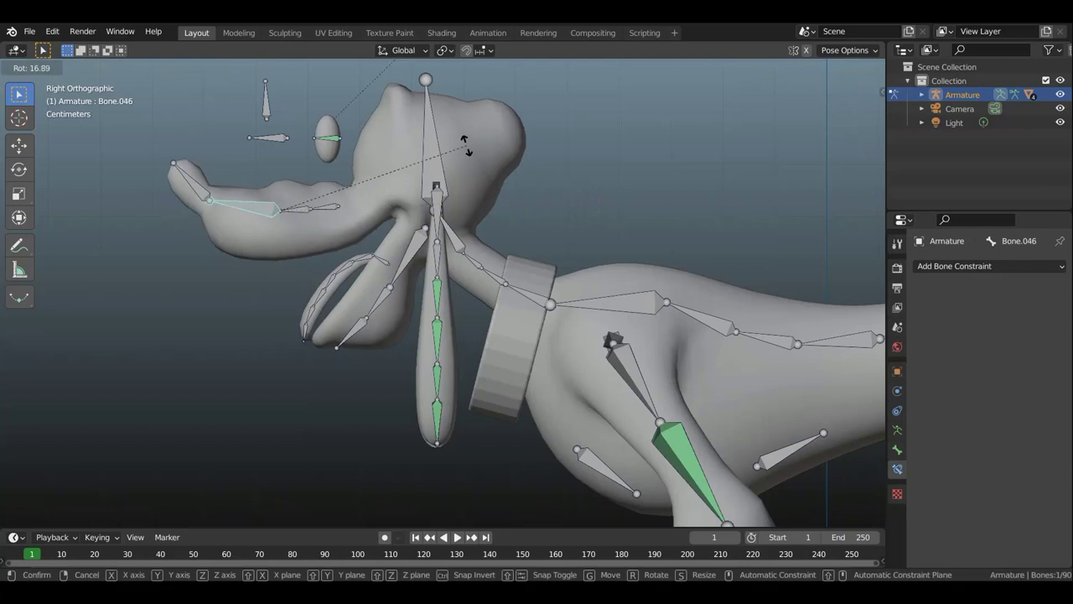
left_click(383, 197)
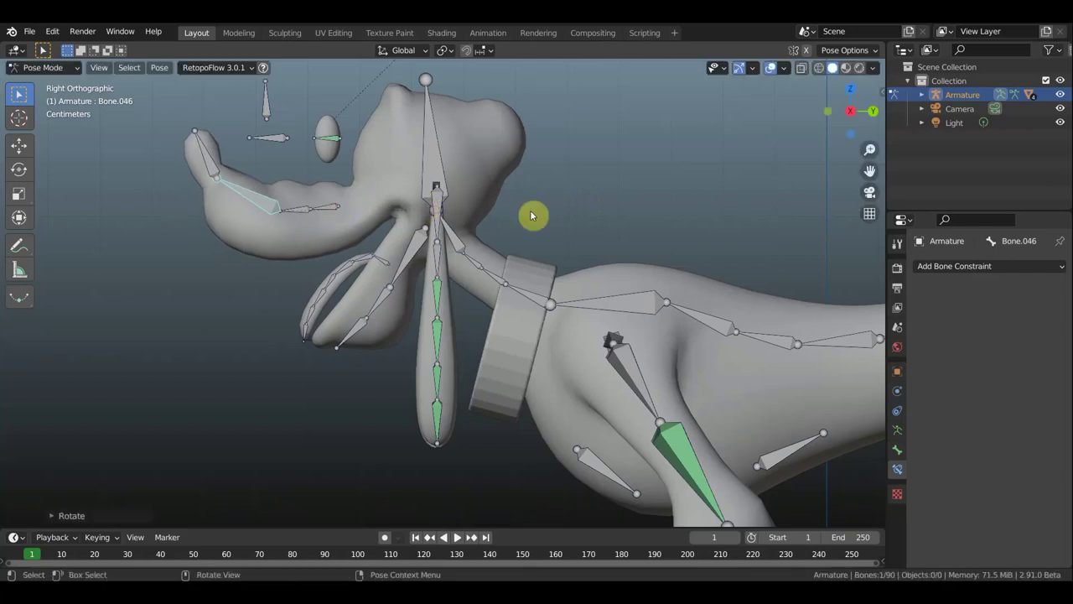
key("r")
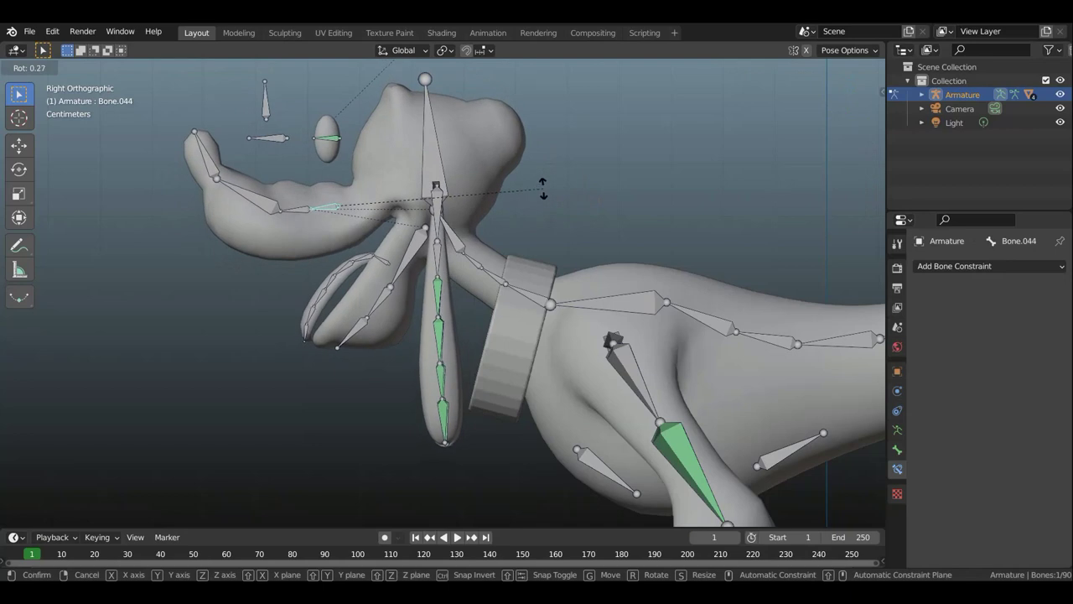
left_click(419, 209)
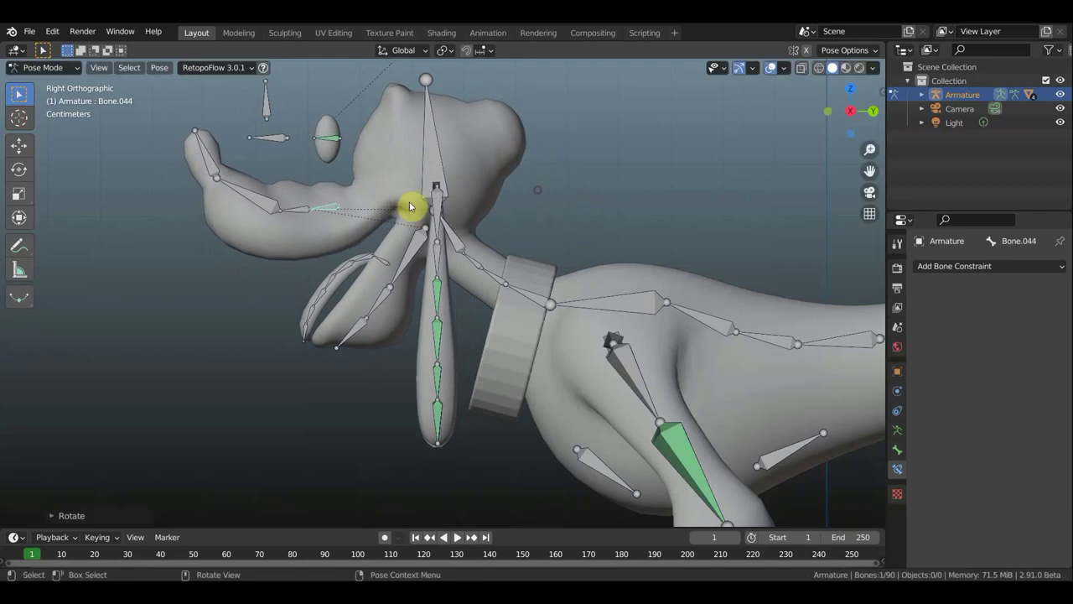
key("r")
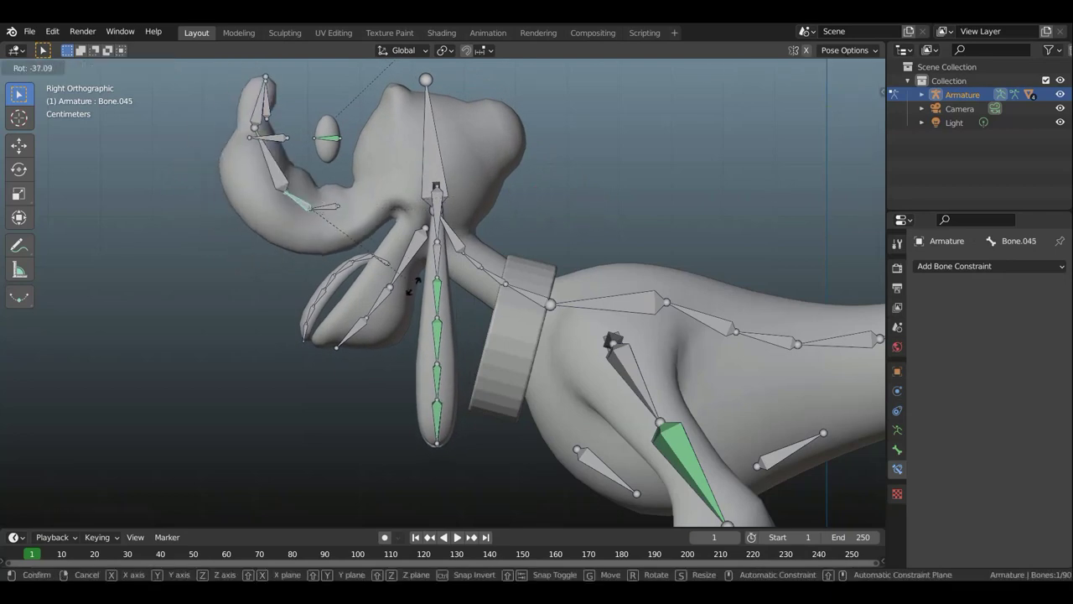
left_click(354, 177)
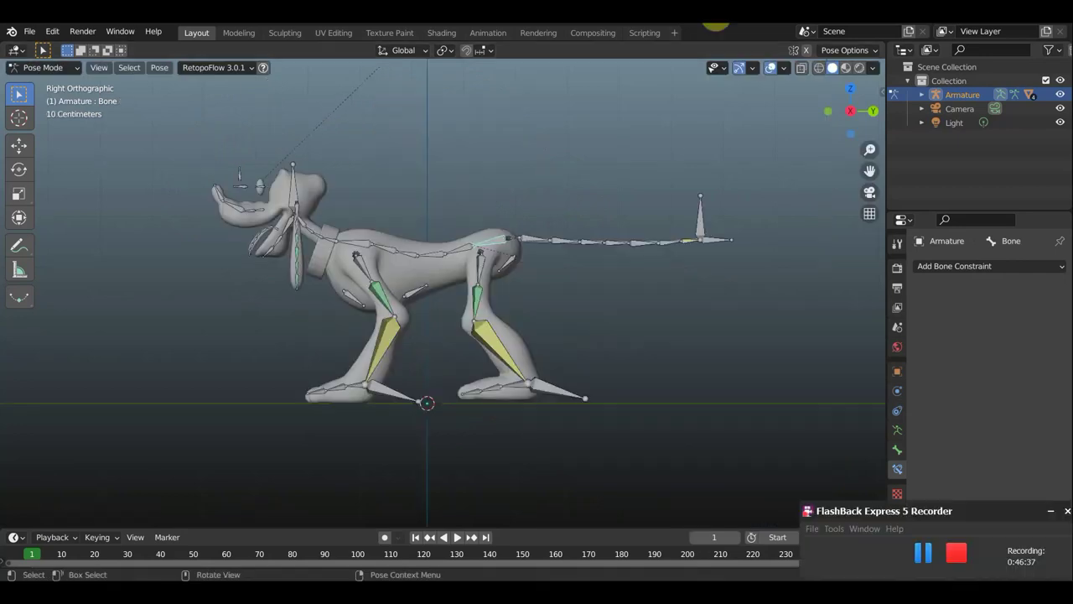
scroll(654, 268, "up", 2)
middle_click_drag(675, 322, 656, 296, "shift")
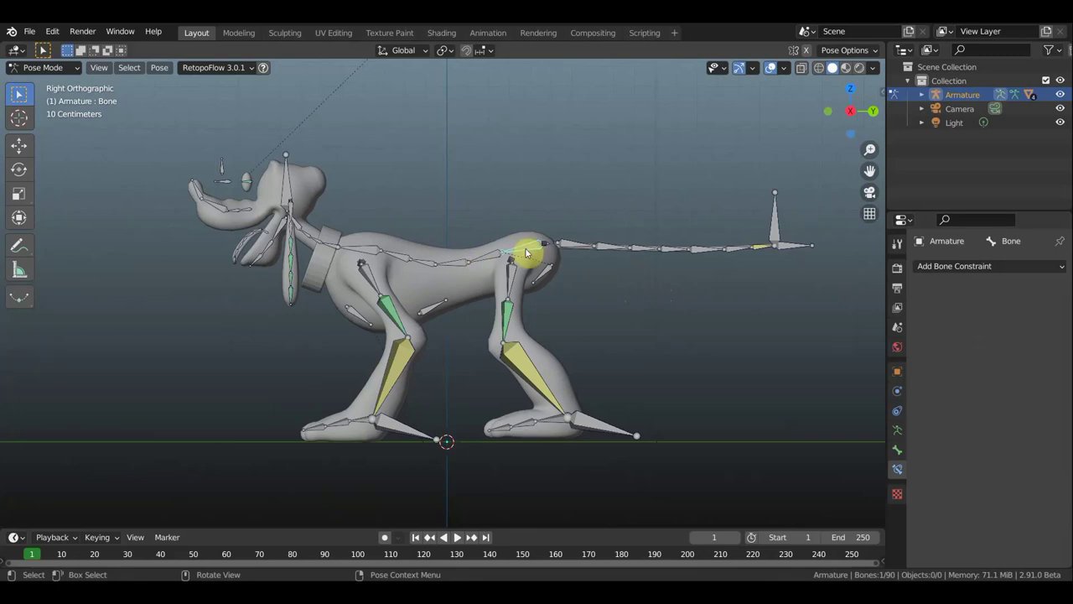
key("r")
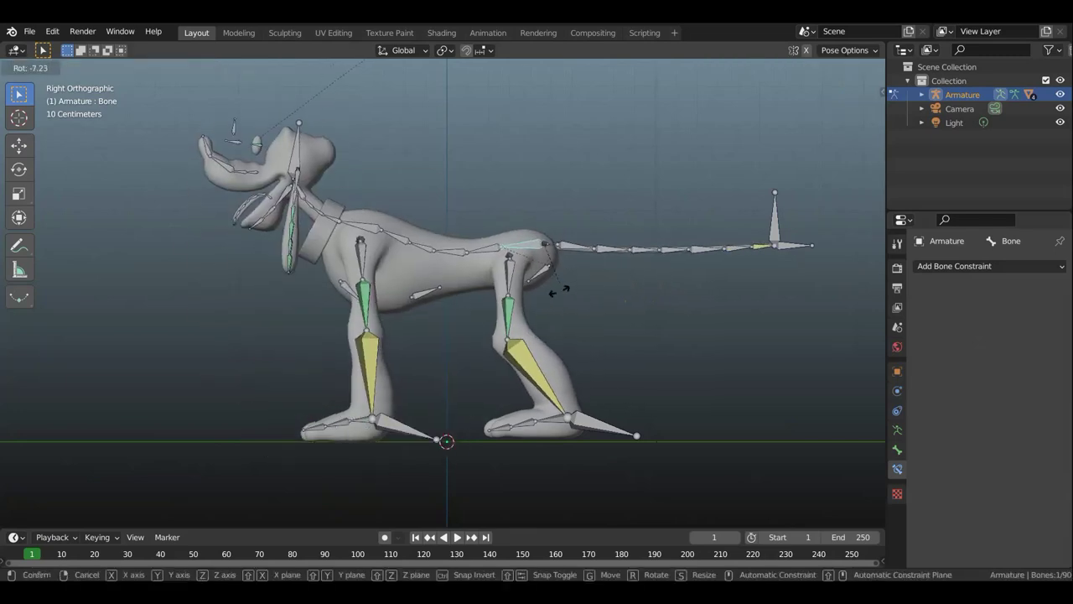
left_click(571, 283)
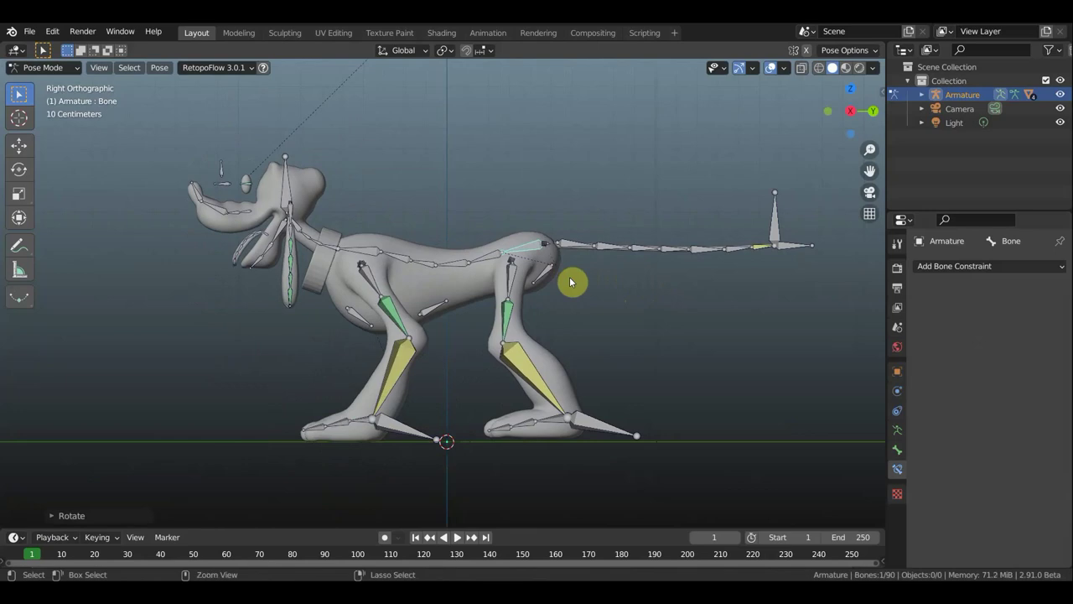
key("ctrl+z")
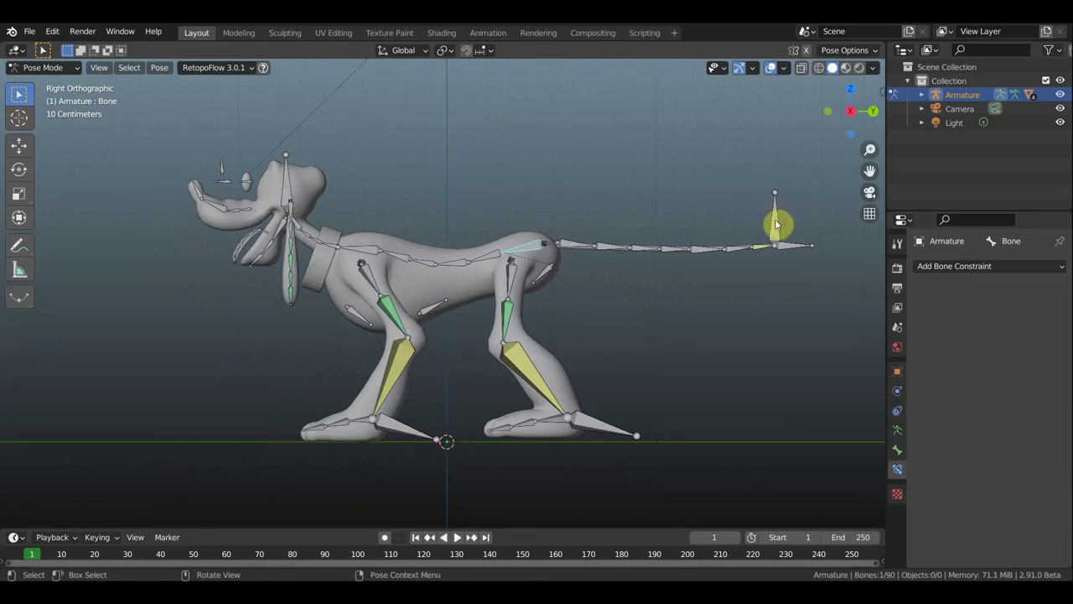
left_click(776, 223)
key("g")
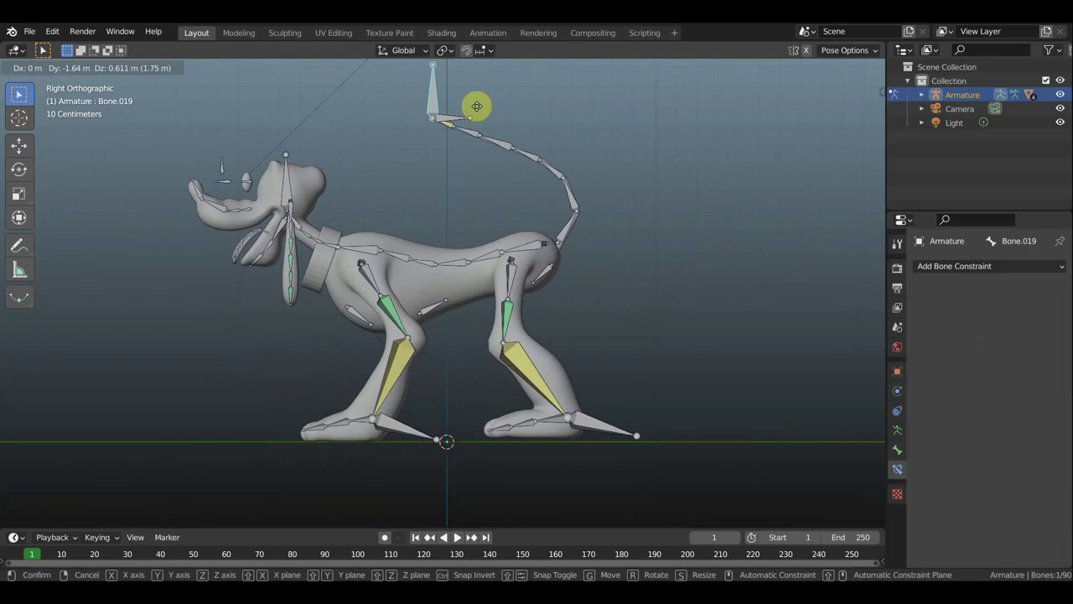
right_click(773, 224)
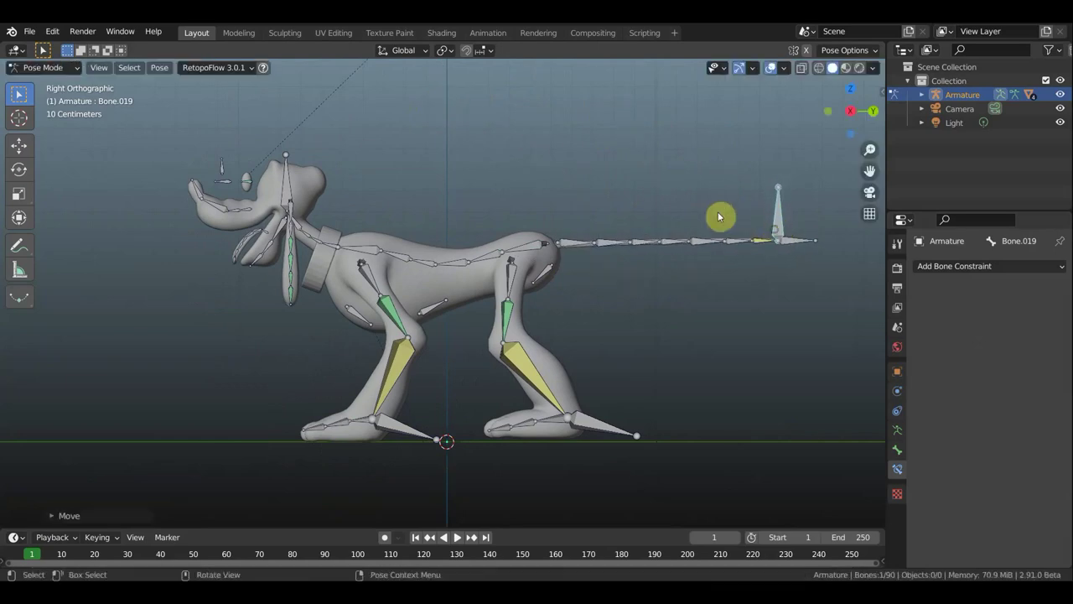
key("ctrl+z")
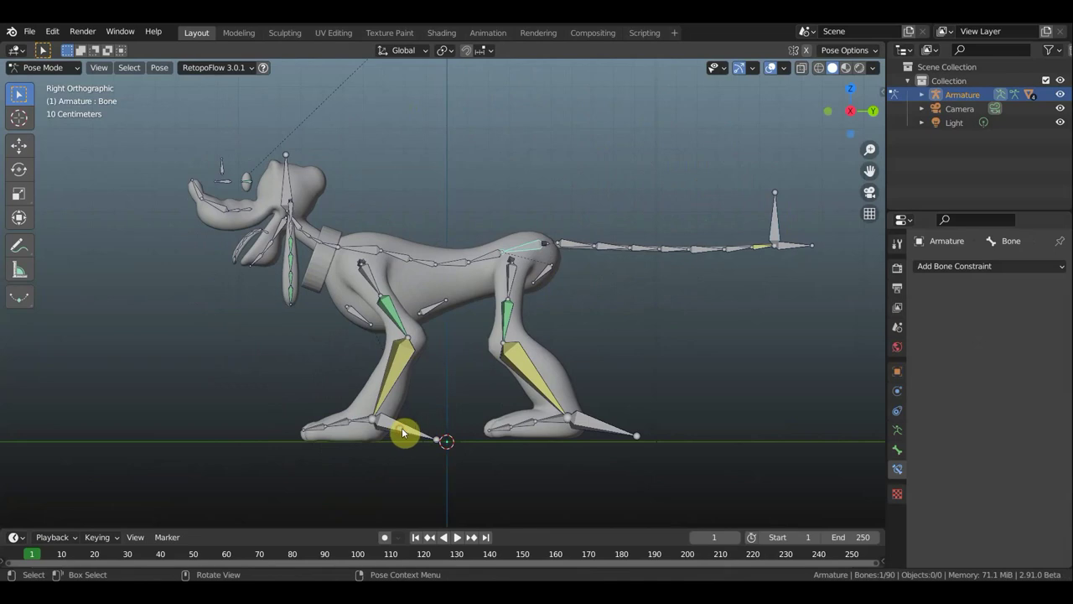
Raise the front foot IK bone forward and hide the overlays so only the mesh shows.
mouse_move(416, 429)
left_mouse_down()
mouse_move(360, 347)
mouse_move(233, 259)
mouse_move(215, 268)
mouse_move(228, 277)
left_mouse_up()
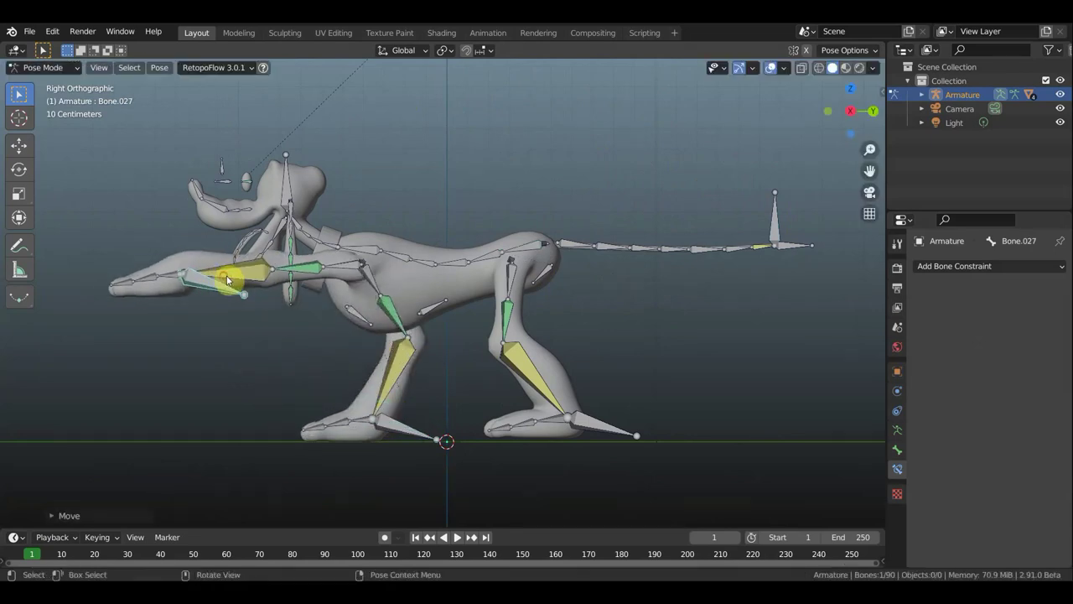
mouse_move(228, 277)
middle_mouse_down()
mouse_move(549, 378)
mouse_move(542, 364)
mouse_move(426, 347)
mouse_move(508, 242)
middle_mouse_up()
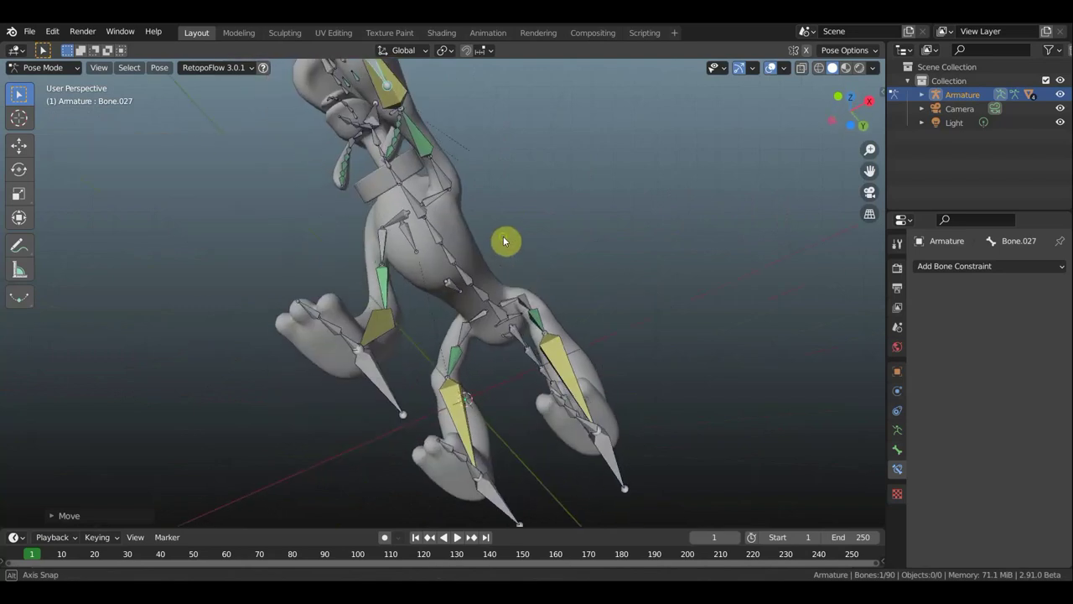
left_click(771, 68)
mouse_move(664, 134)
middle_mouse_down()
mouse_move(615, 185)
mouse_move(629, 170)
mouse_move(439, 198)
middle_mouse_up()
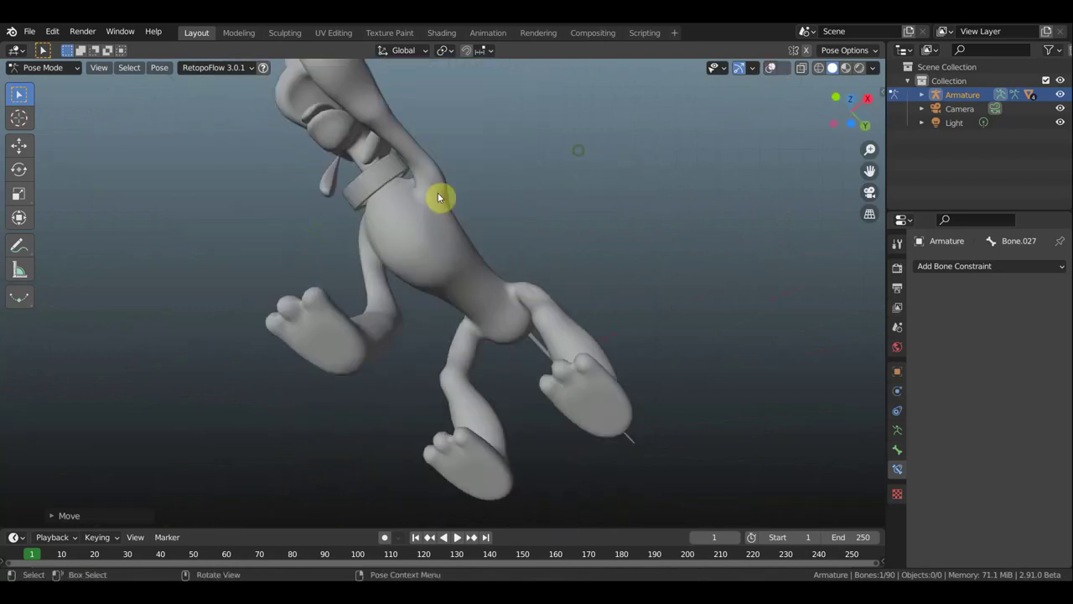
mouse_move(539, 170)
middle_mouse_down()
mouse_move(621, 348)
mouse_move(584, 330)
middle_mouse_up()
Reposition the raised front leg, checking it from the side and front.
key("g")
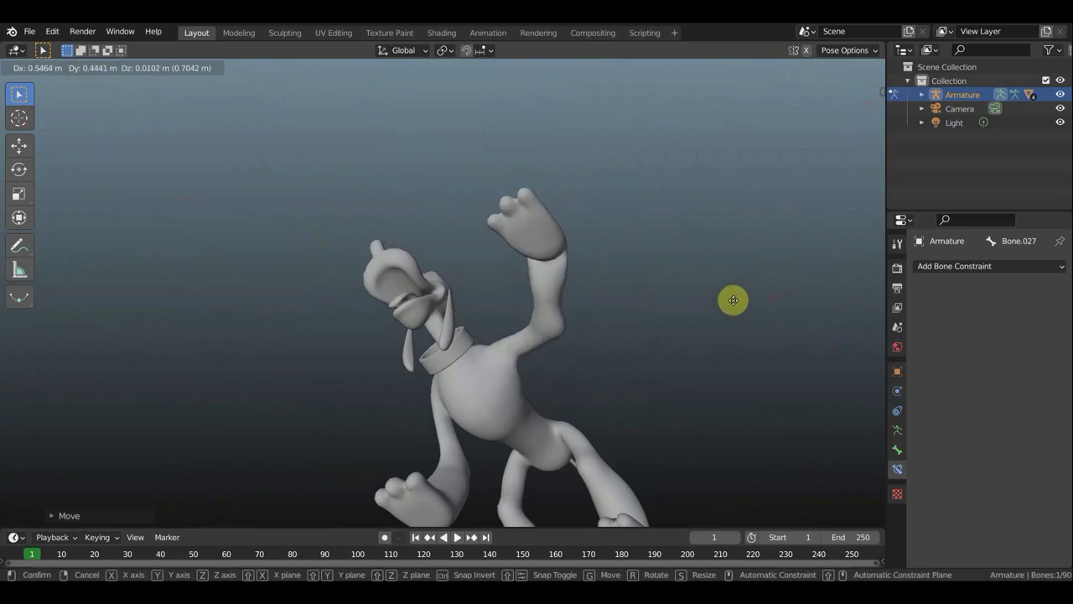
left_click(680, 327)
mouse_move(631, 327)
middle_mouse_down()
mouse_move(440, 476)
mouse_move(590, 396)
mouse_move(562, 434)
middle_mouse_up()
key("g")
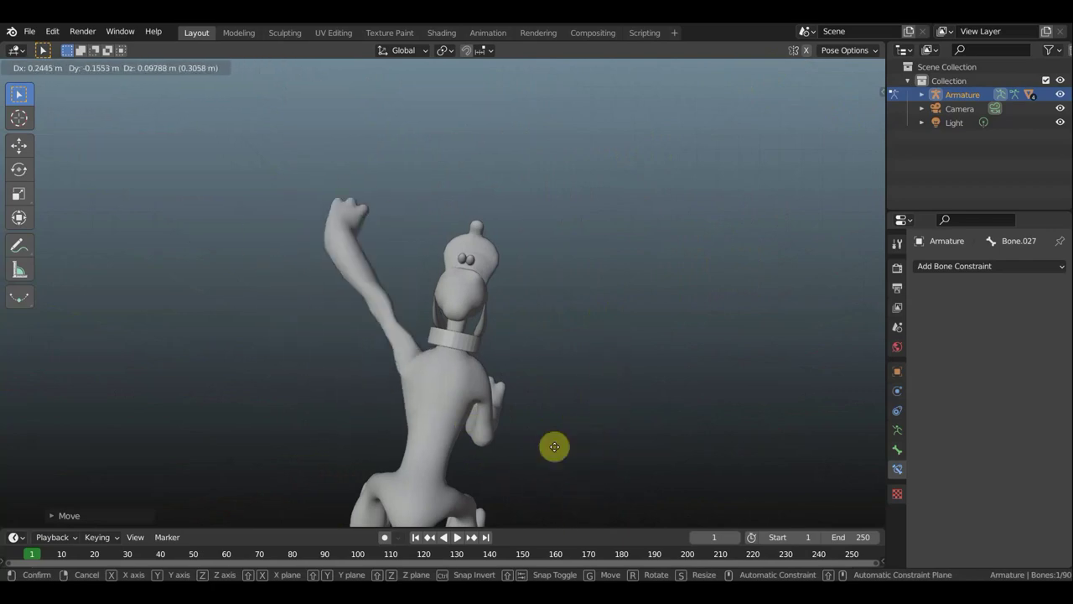
left_click(579, 433)
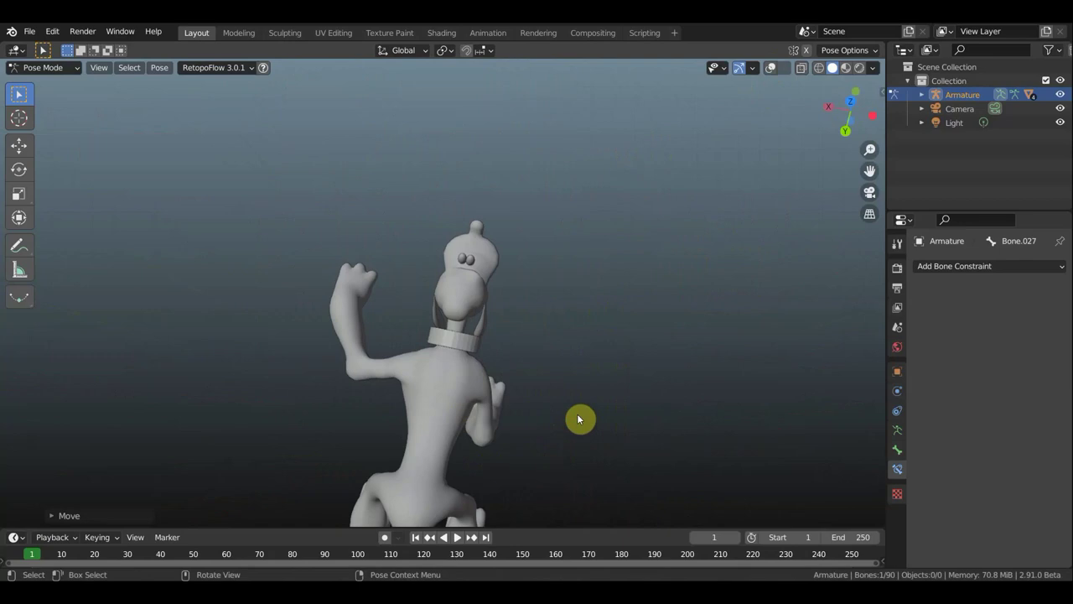
Undo the leg moves so the dog stands again, and switch to side view.
key("ctrl+z")
key("ctrl+z")
key("ctrl+z")
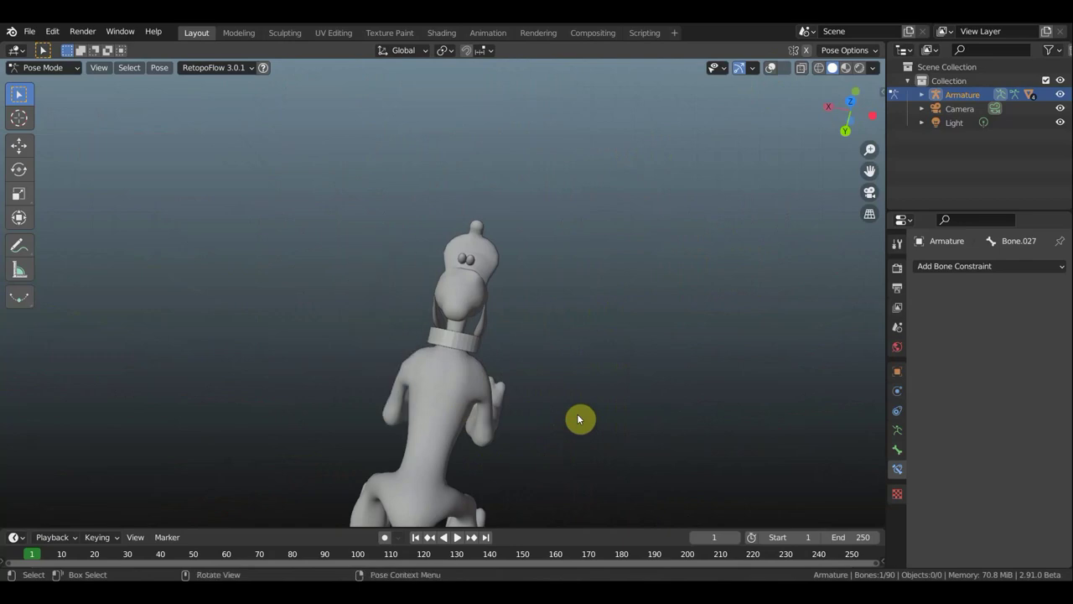
key("KP_3")
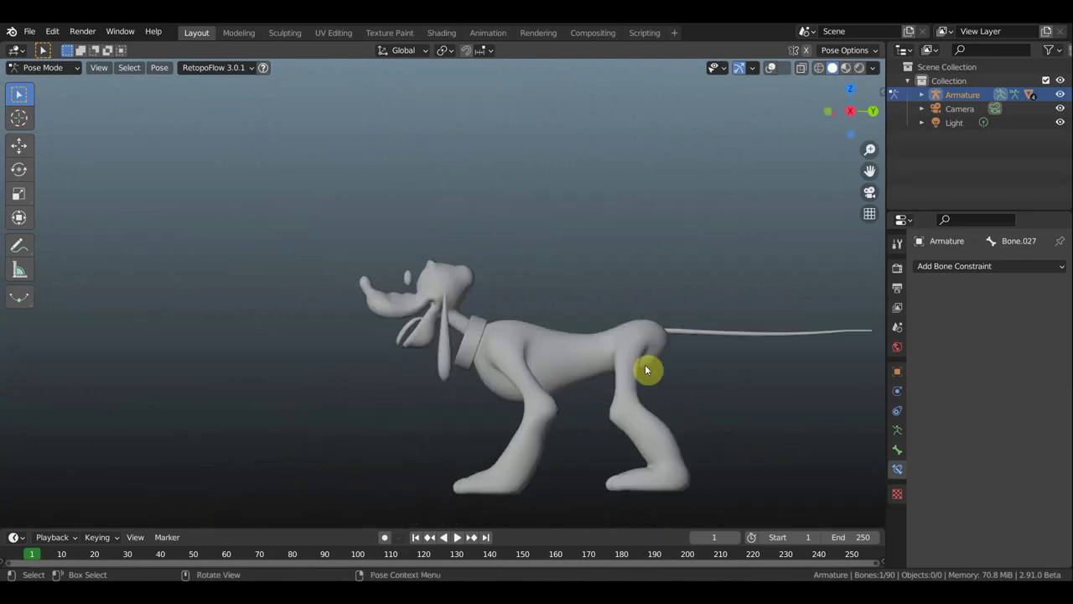
scroll(454, 299, "up", 2)
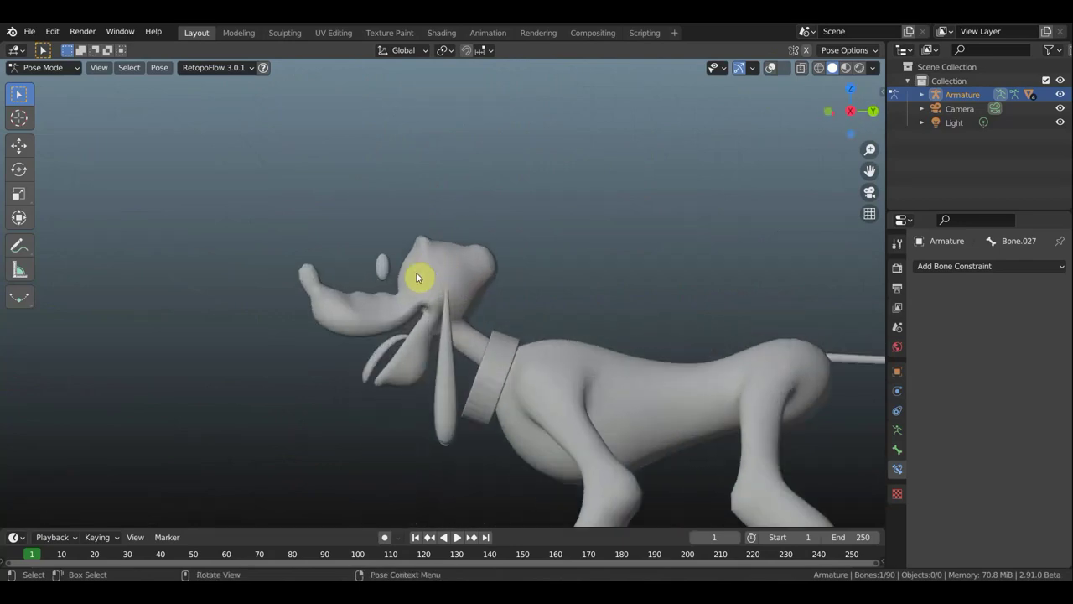
Show the bones again and move the small eye-target bones in front of the dog's face.
left_click(769, 71)
left_click_drag(386, 270, 394, 268)
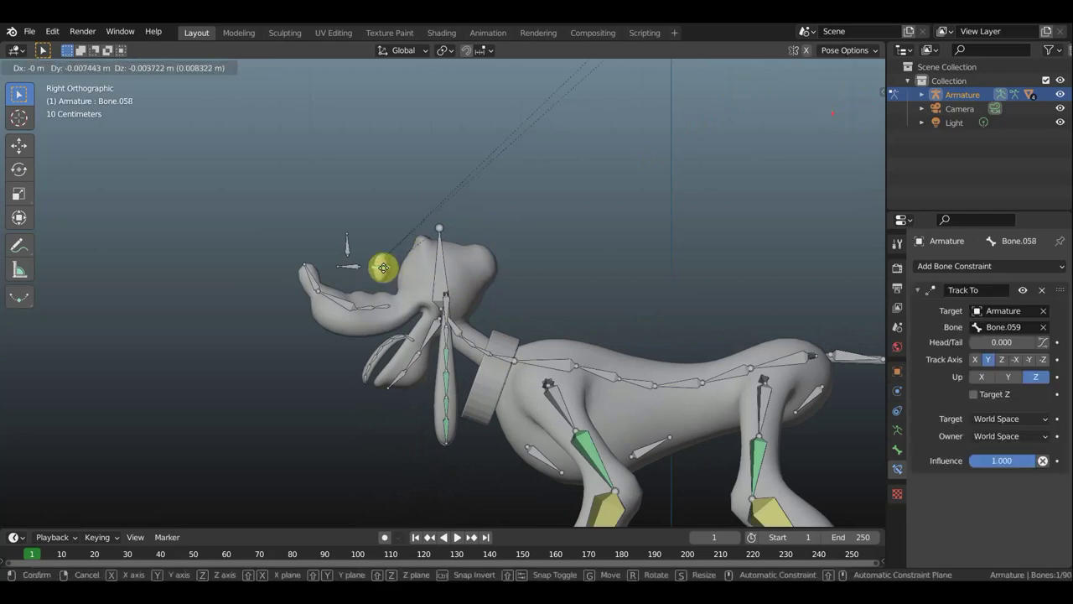
mouse_move(383, 267)
left_mouse_down()
mouse_move(388, 281)
mouse_move(393, 271)
mouse_move(409, 276)
left_mouse_up()
left_click(377, 250, "shift")
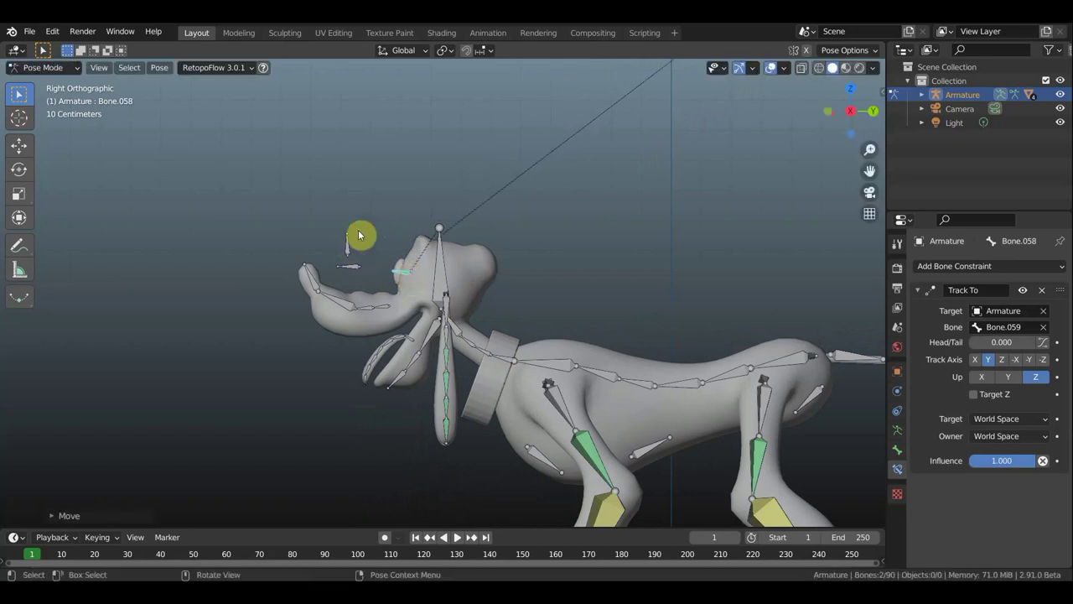
mouse_move(358, 240)
left_mouse_down()
mouse_move(371, 232)
mouse_move(360, 247)
mouse_move(376, 263)
mouse_move(372, 232)
mouse_move(378, 252)
mouse_move(386, 242)
mouse_move(378, 252)
mouse_move(347, 242)
left_mouse_up()
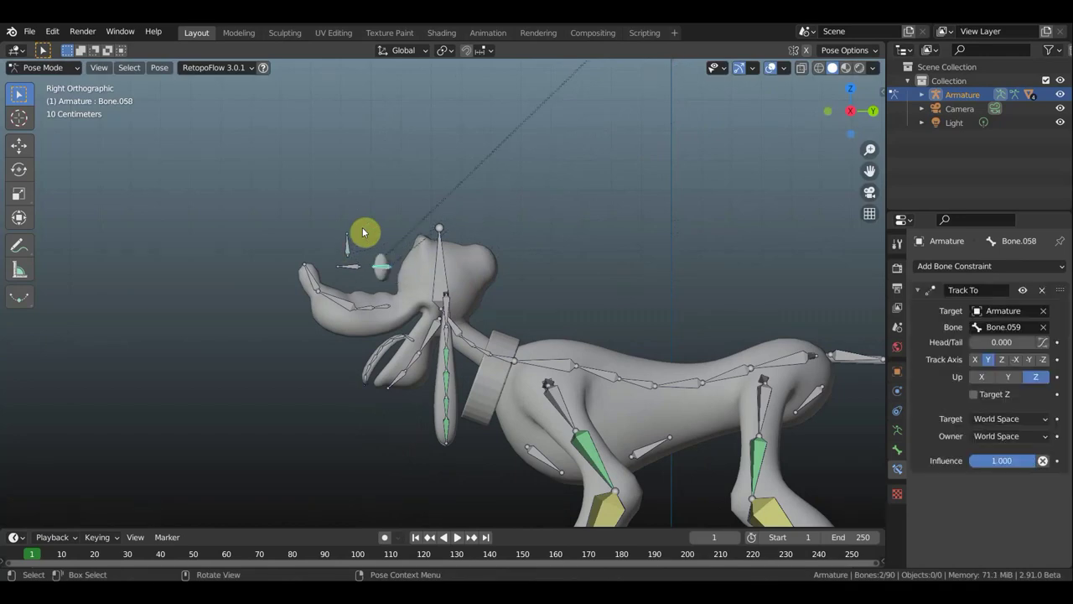
Zoom in on the head and rotate ear bone Bone.051 a few degrees.
scroll(412, 254, "up", 2)
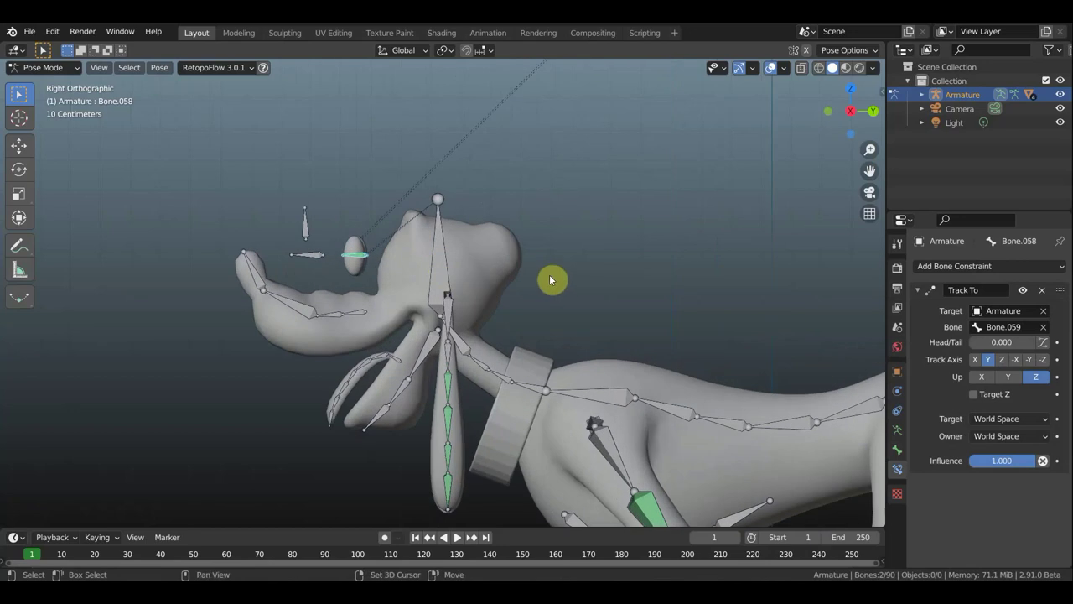
scroll(551, 280, "up", 1)
middle_click_drag(551, 280, 458, 180, "shift")
scroll(511, 216, "down", 4)
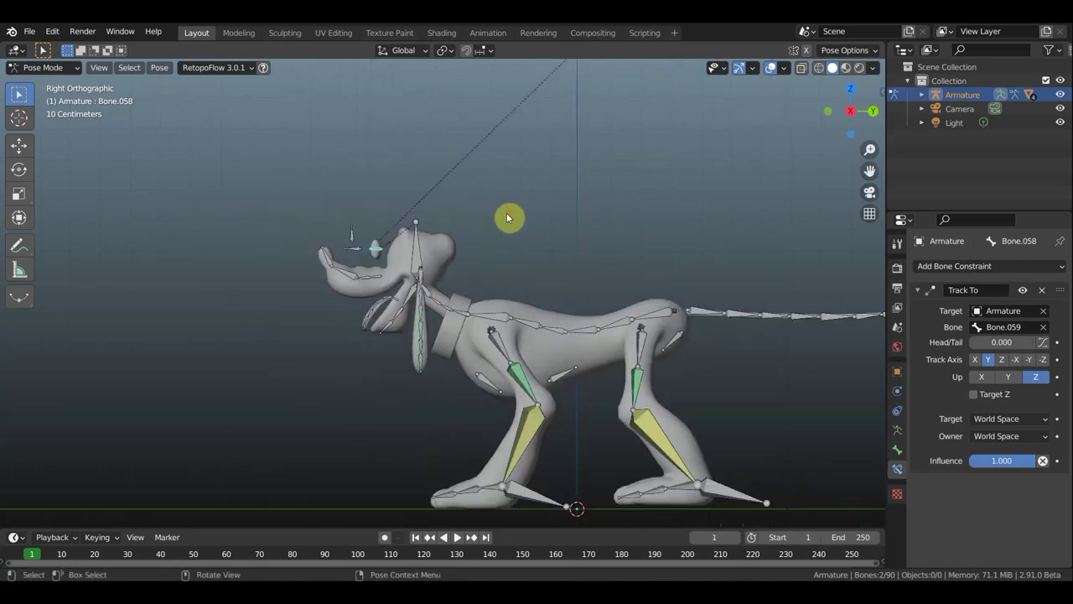
scroll(418, 202, "up", 3)
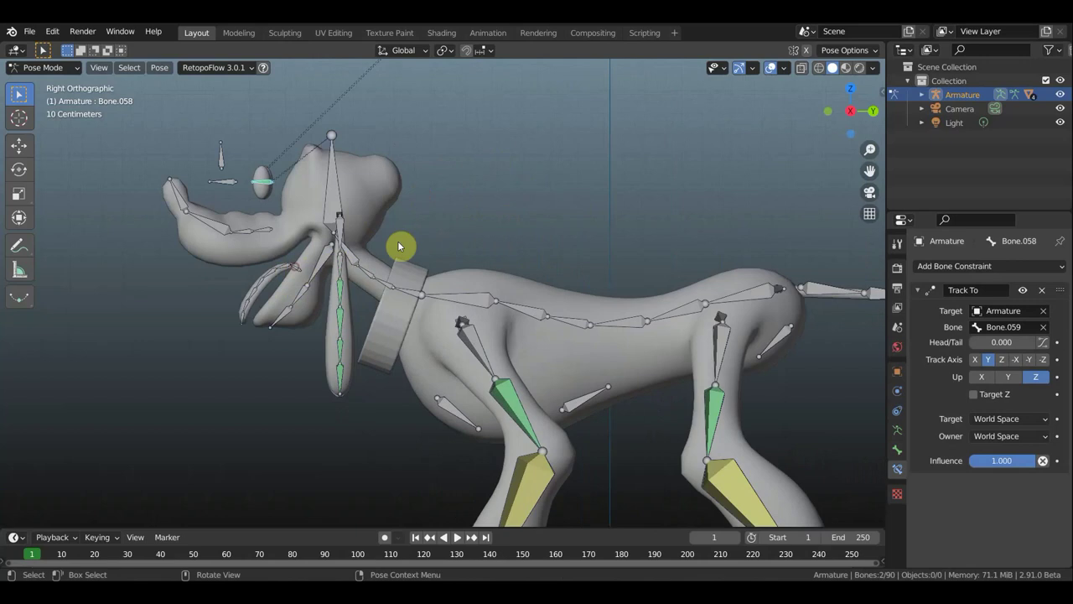
key("ctrl+z")
key("r")
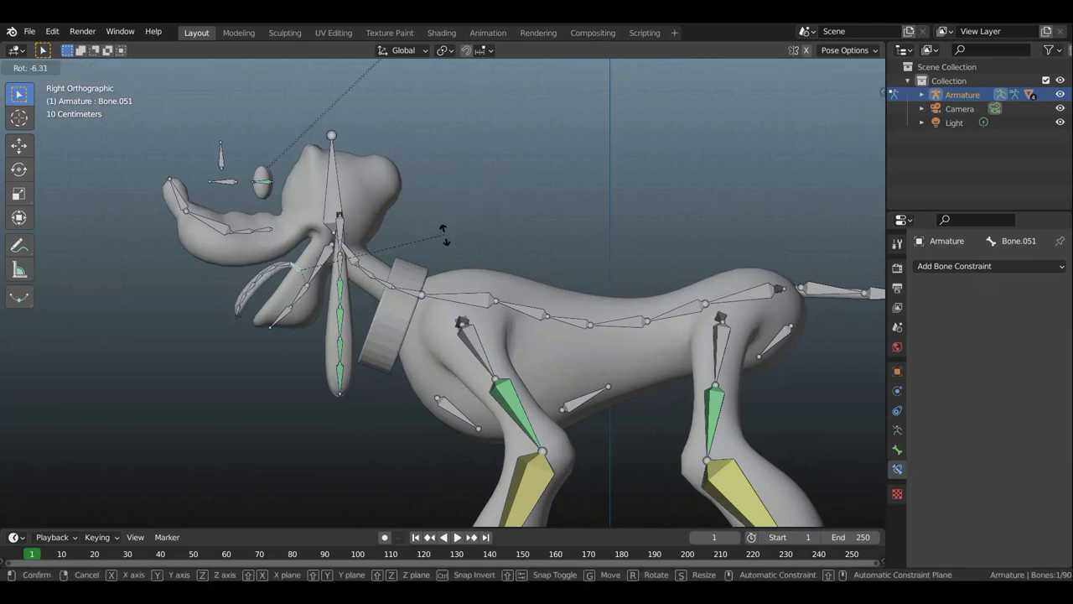
left_click(445, 227)
mouse_move(423, 199)
middle_mouse_down("shift")
mouse_move(508, 240)
mouse_move(408, 240)
middle_mouse_up("shift")
left_click(52, 69)
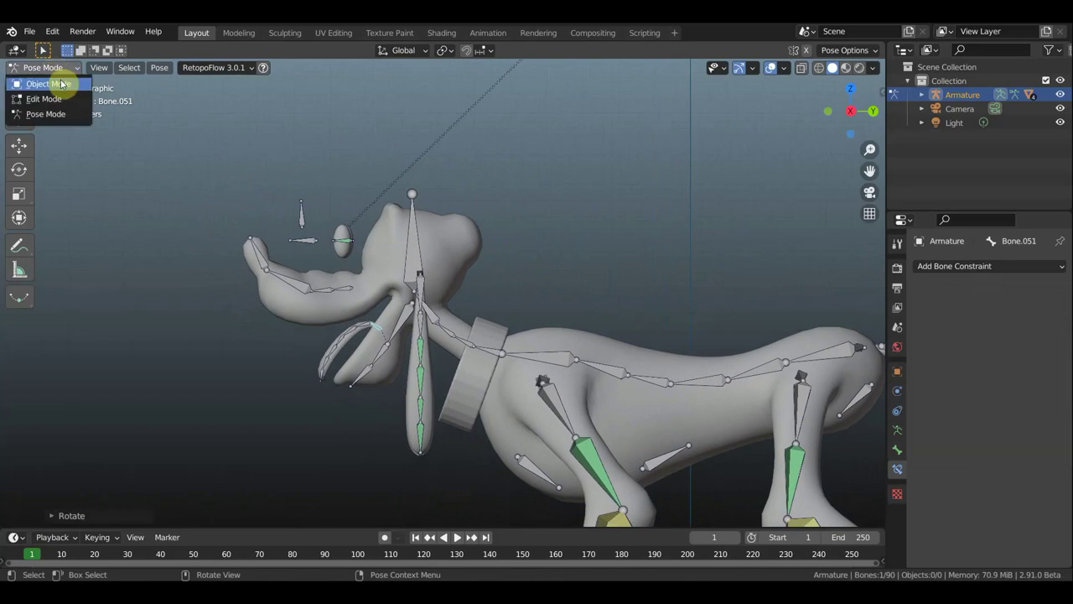
Return to Object Mode, select the dog mesh nec.001 and switch it to Weight Paint.
left_click(49, 84)
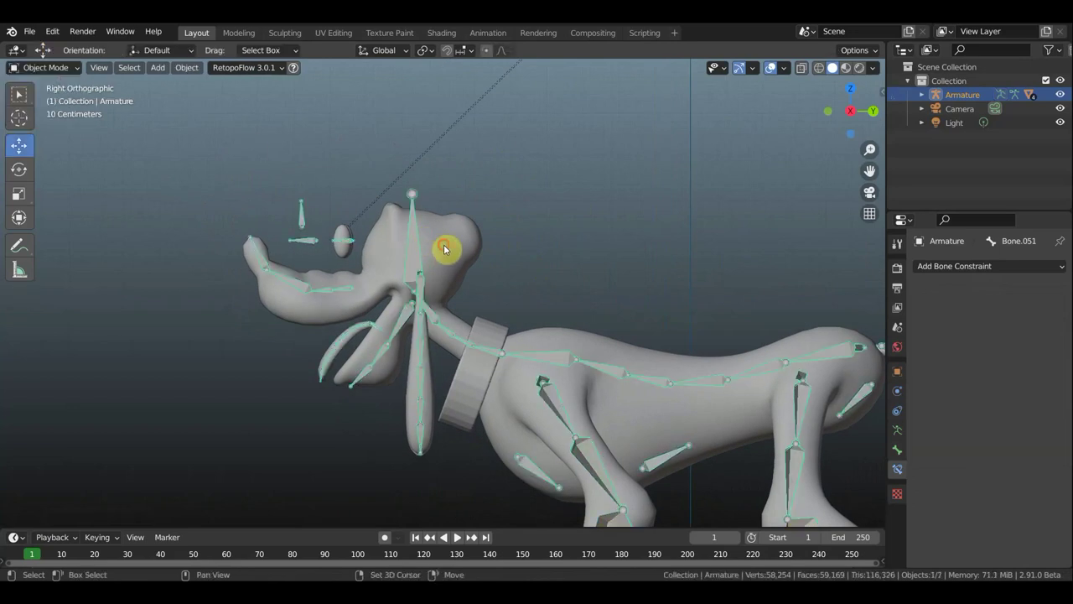
left_click(444, 248)
left_click(50, 68)
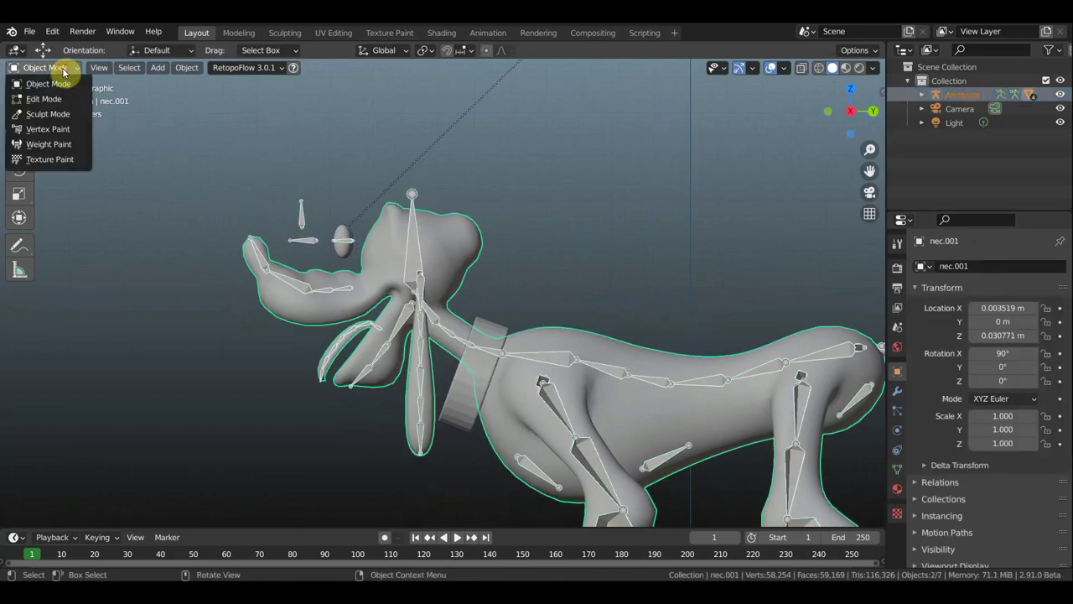
left_click(58, 145)
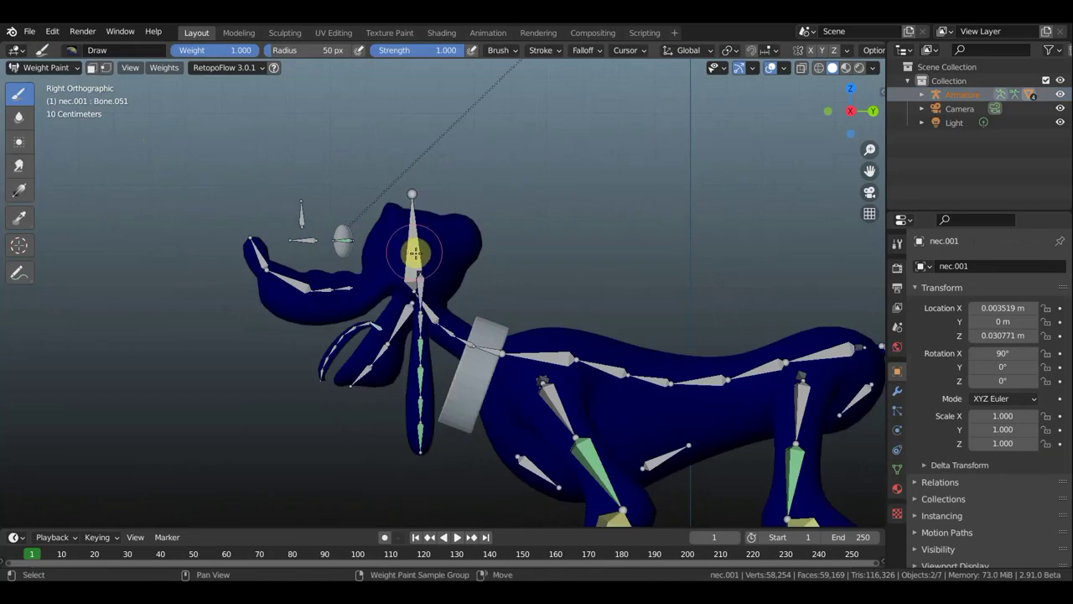
Apply Weights > Levels to Bone.010 with an Offset of -0.140.
left_click(415, 252, "ctrl")
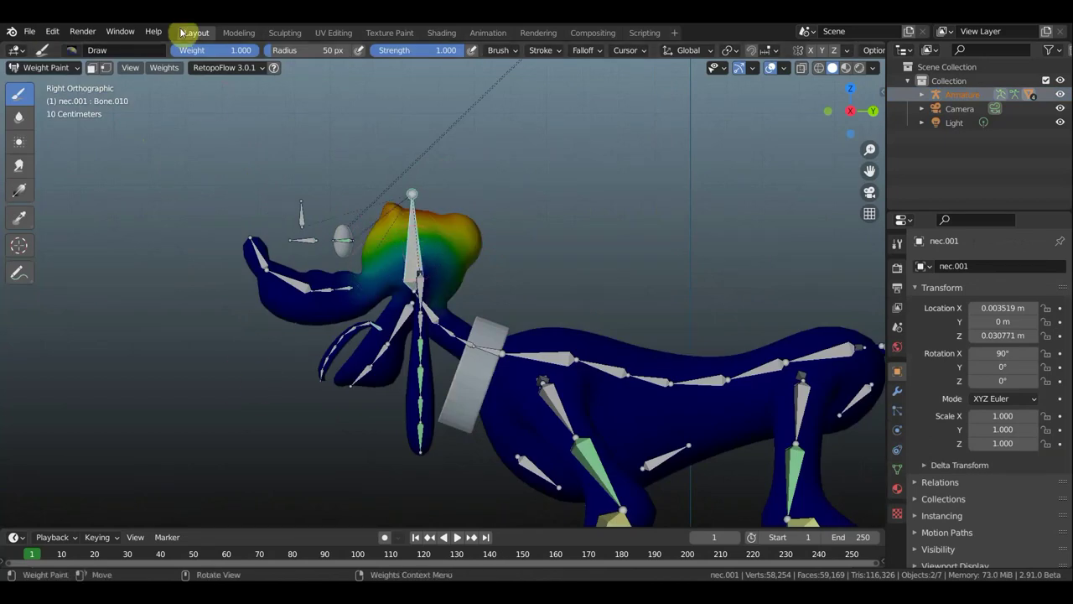
left_click(163, 68)
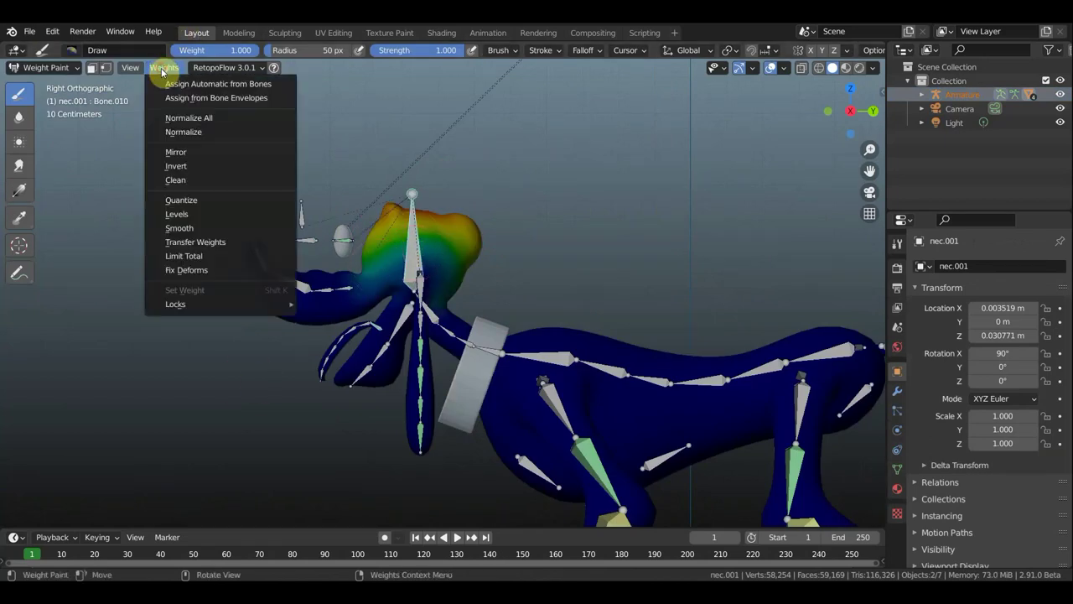
left_click(191, 219)
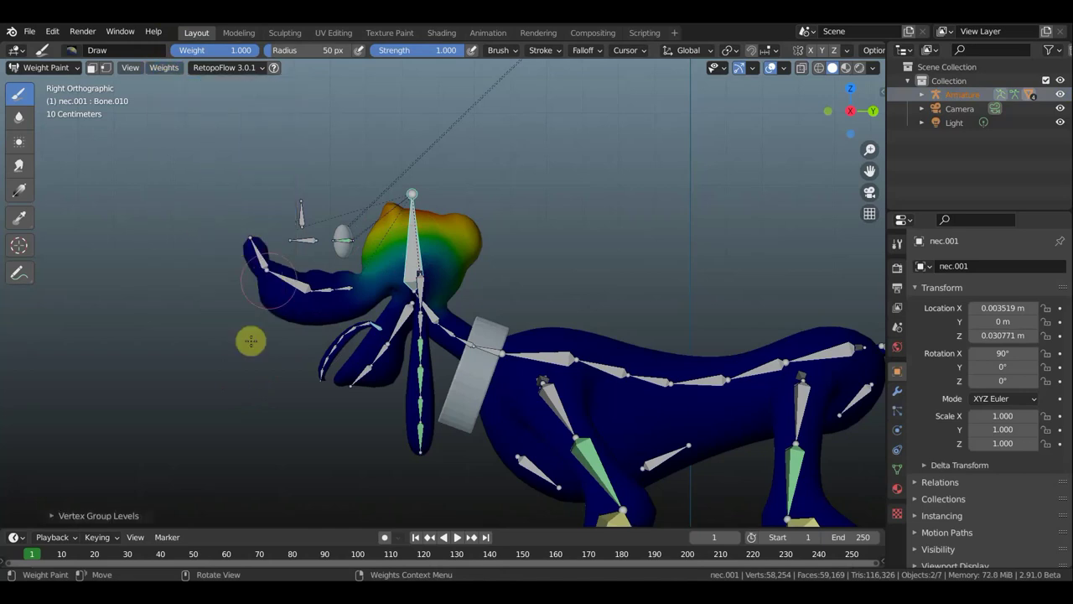
left_click(55, 513)
mouse_move(179, 496)
left_mouse_down()
mouse_move(210, 495)
mouse_move(188, 496)
left_mouse_up()
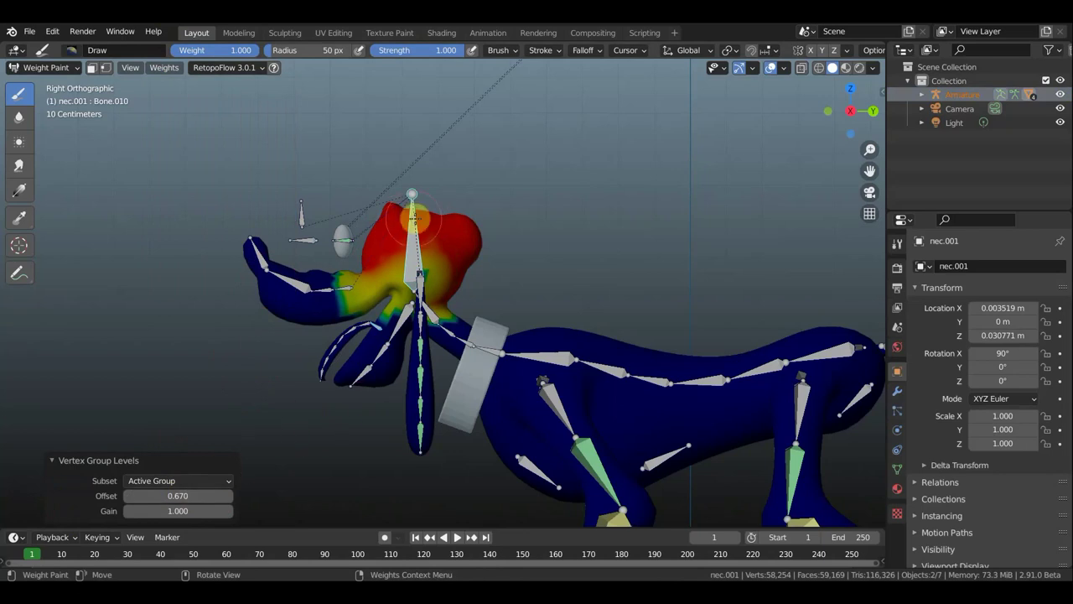
scroll(449, 239, "up", 2)
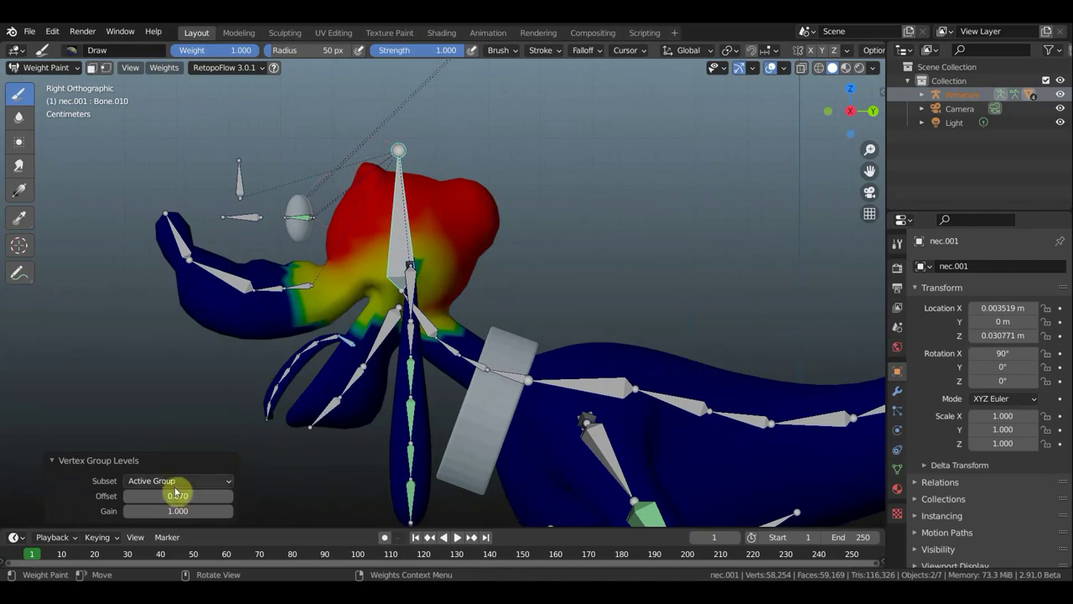
left_click_drag(177, 495, 146, 496)
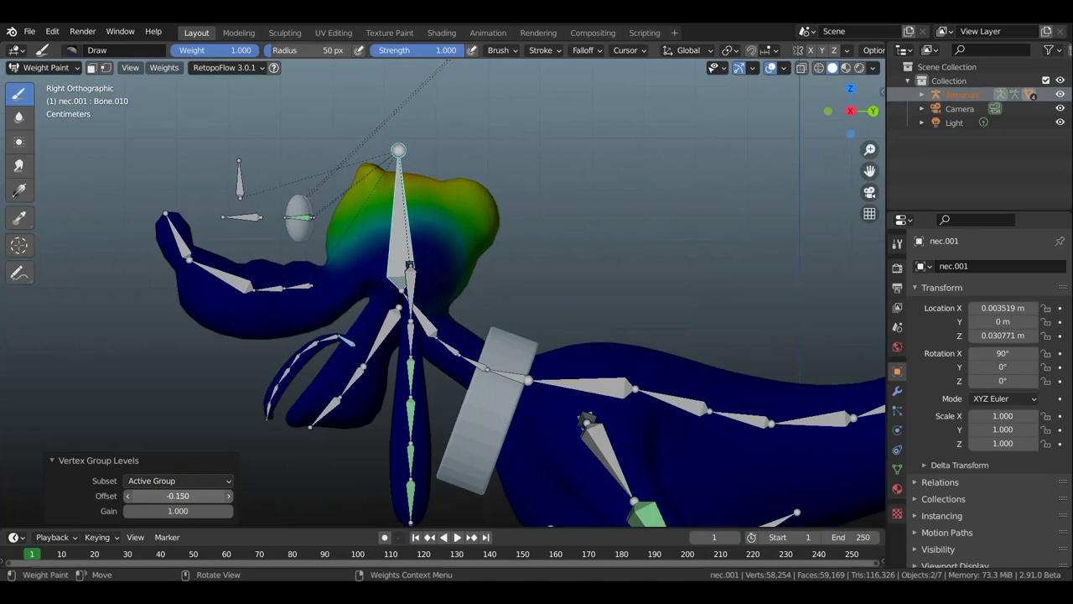
left_click_drag(176, 496, 178, 496)
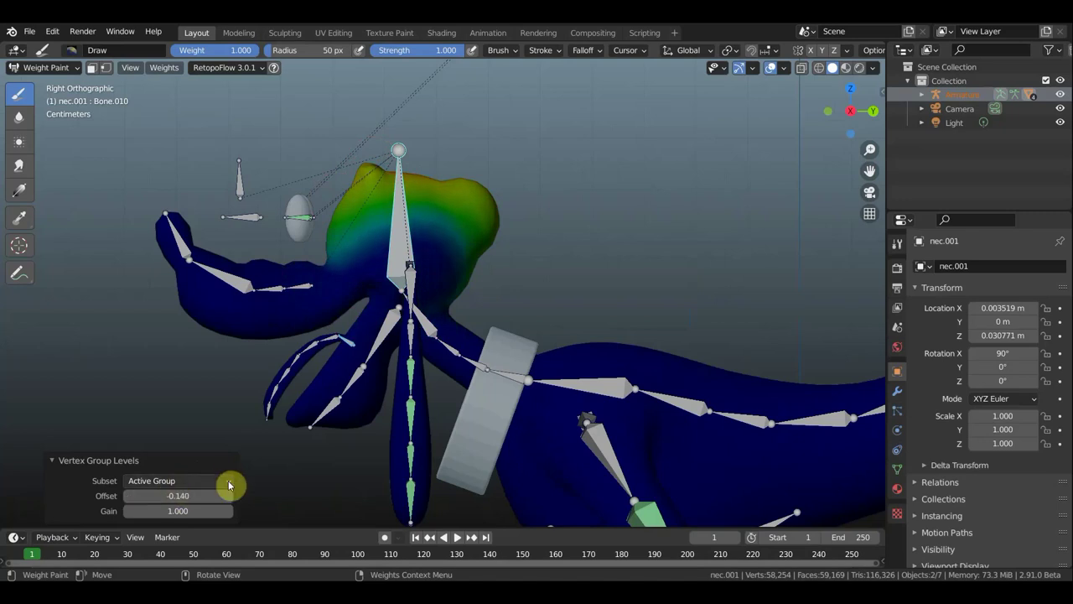
middle_click_drag(628, 233, 600, 235)
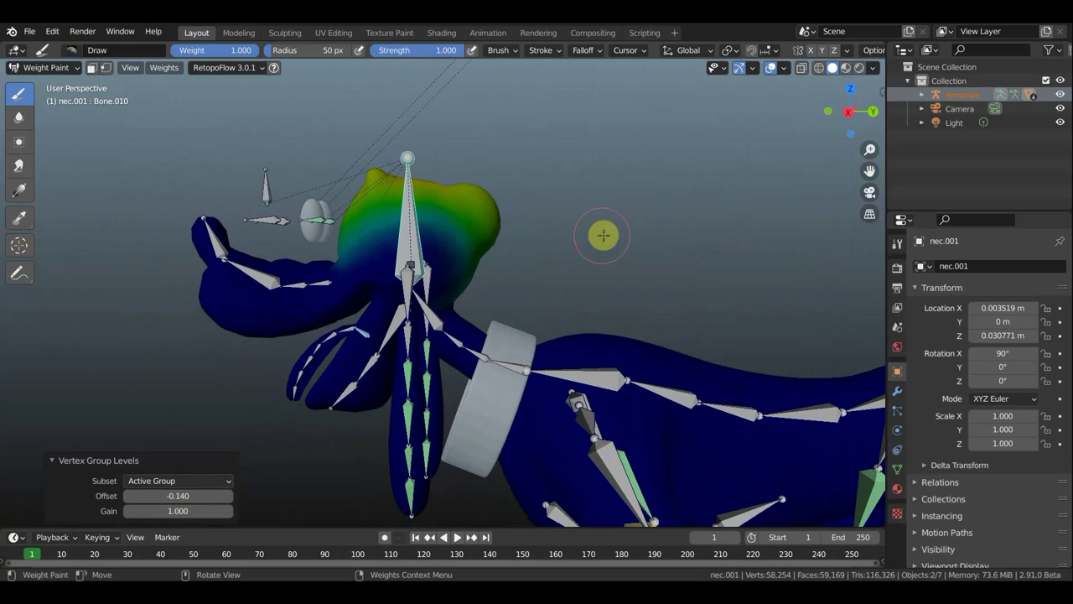
scroll(604, 236, "down", 2)
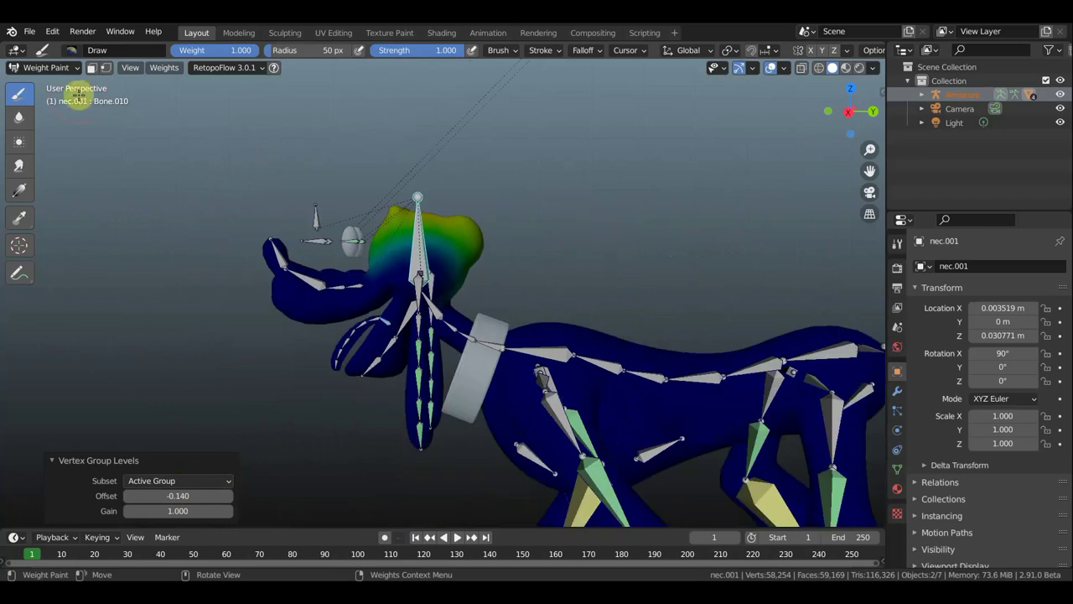
left_click(51, 72)
Return the mesh to Object Mode and frame the whole dog in side view.
left_click(54, 86)
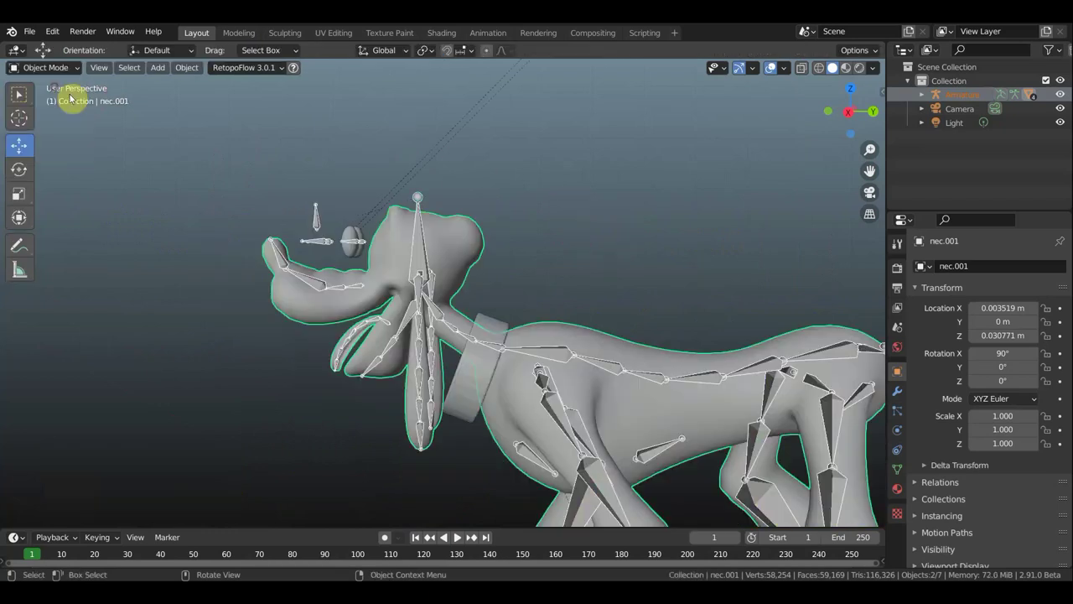
key("KP_1")
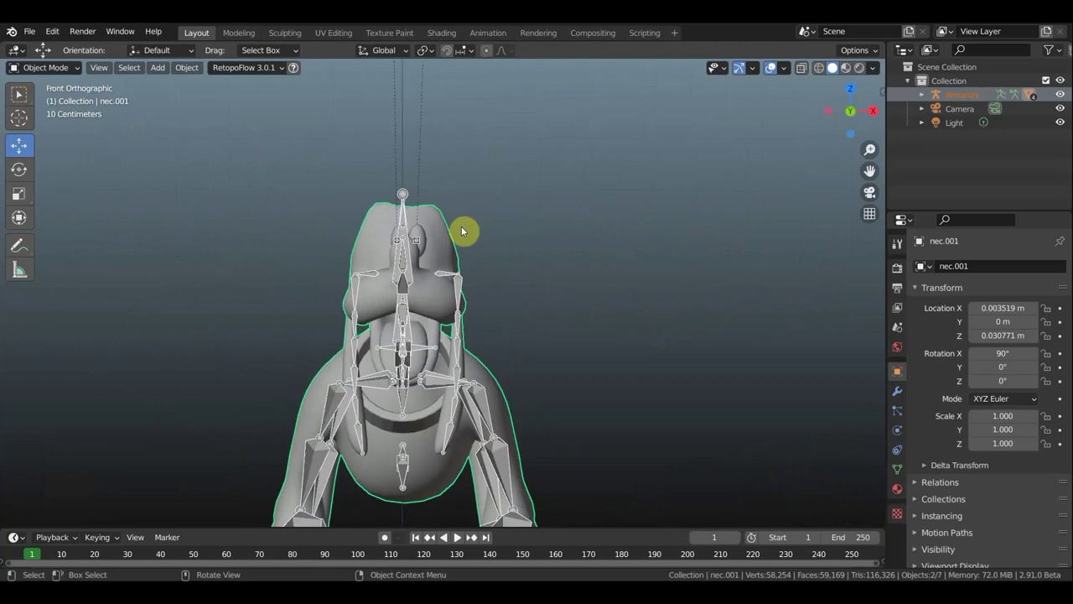
key("KP_3")
key("KP_Decimal")
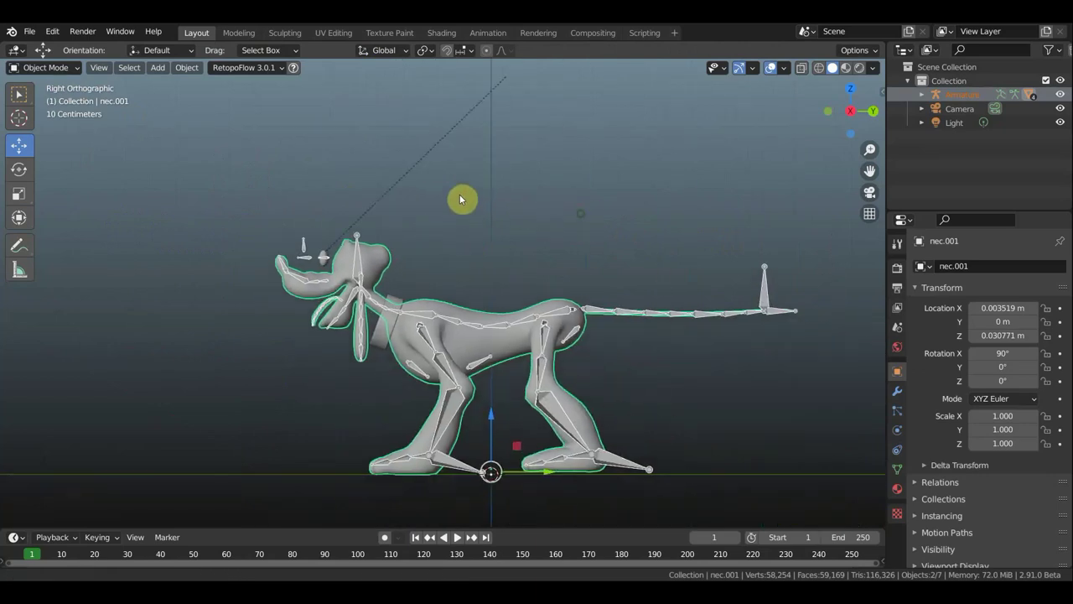
scroll(327, 237, "up", 1)
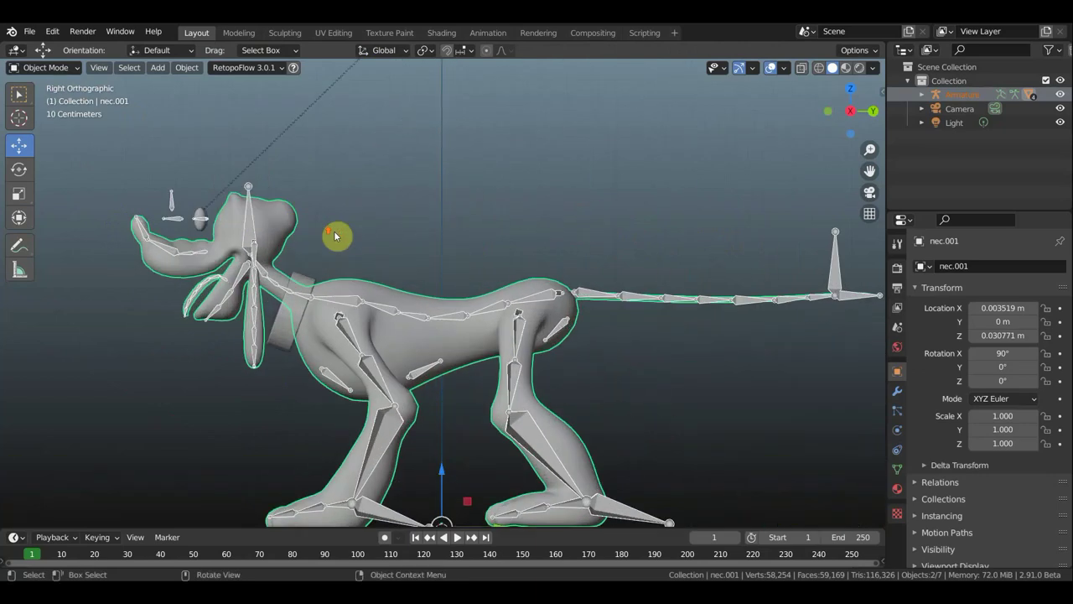
scroll(428, 219, "up", 1)
middle_click_drag(411, 178, 402, 180, "shift")
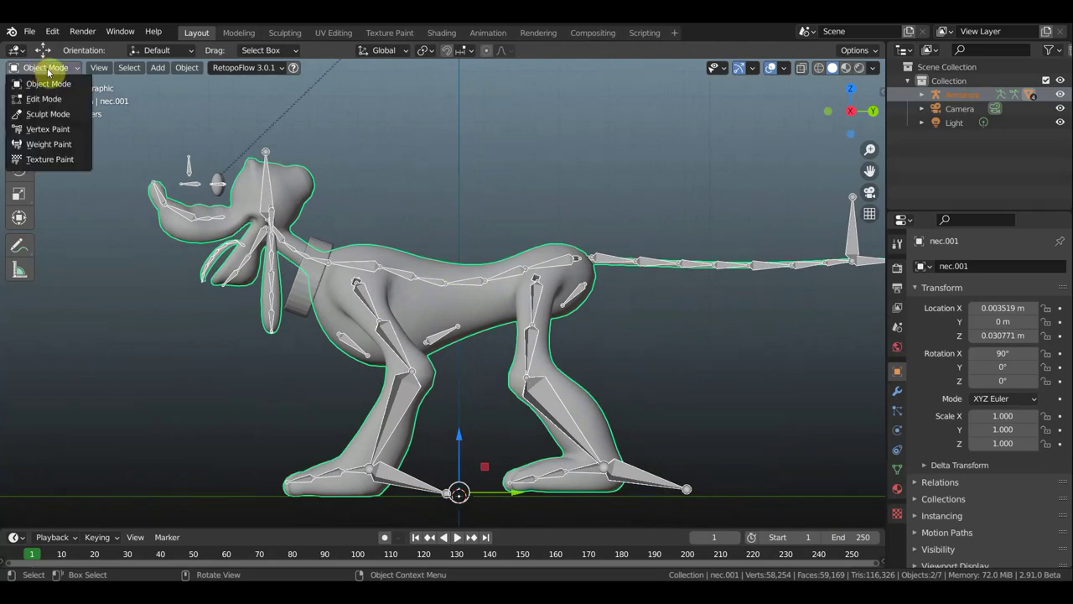
Select the armature, enter Pose Mode and switch shading to Material Preview.
left_click(266, 154)
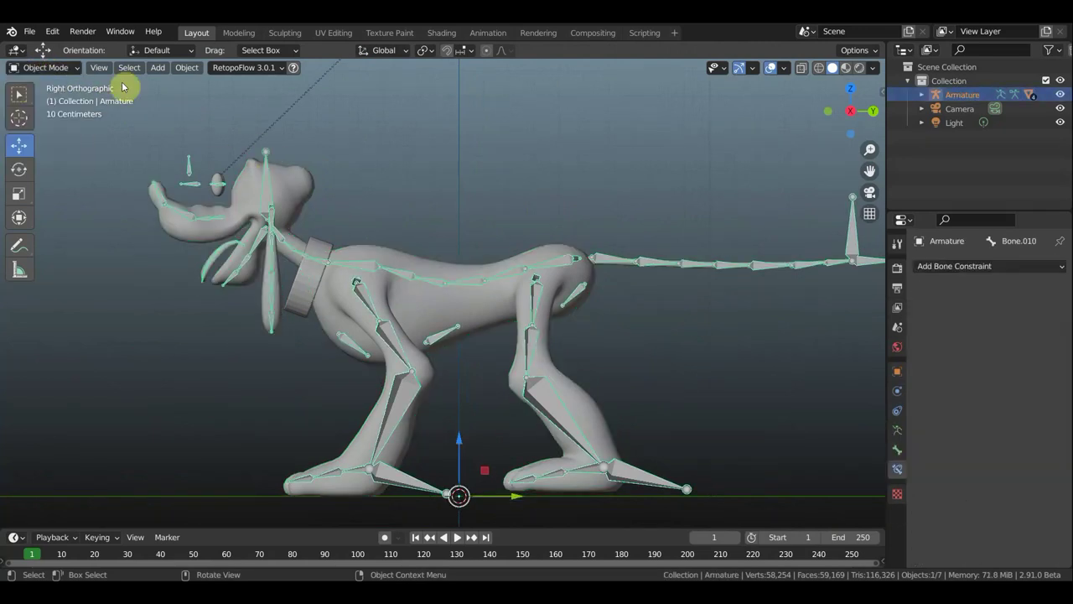
left_click(46, 67)
left_click(46, 114)
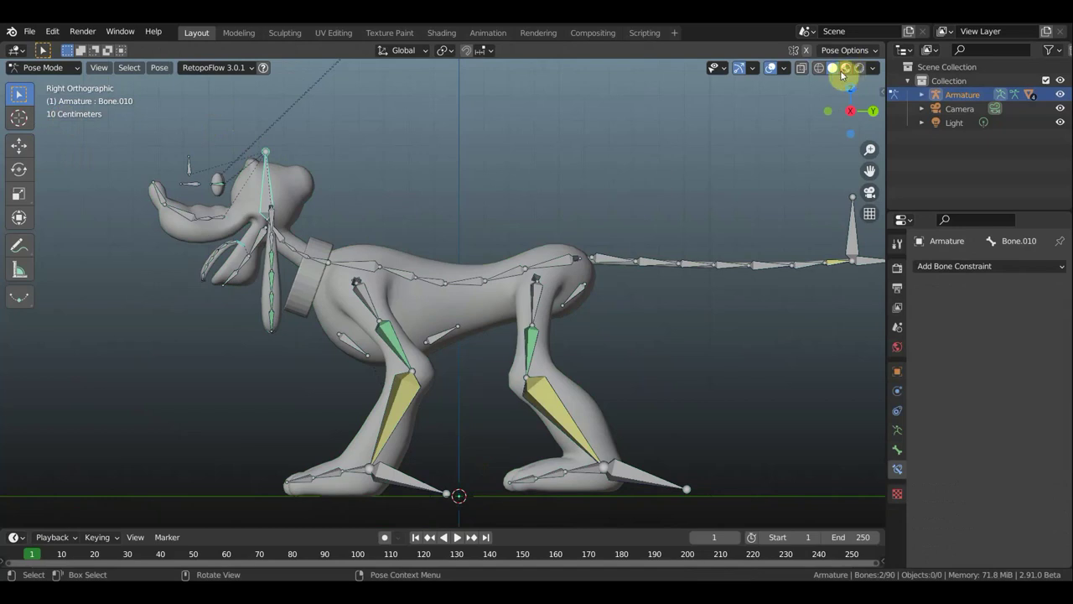
left_click(844, 70)
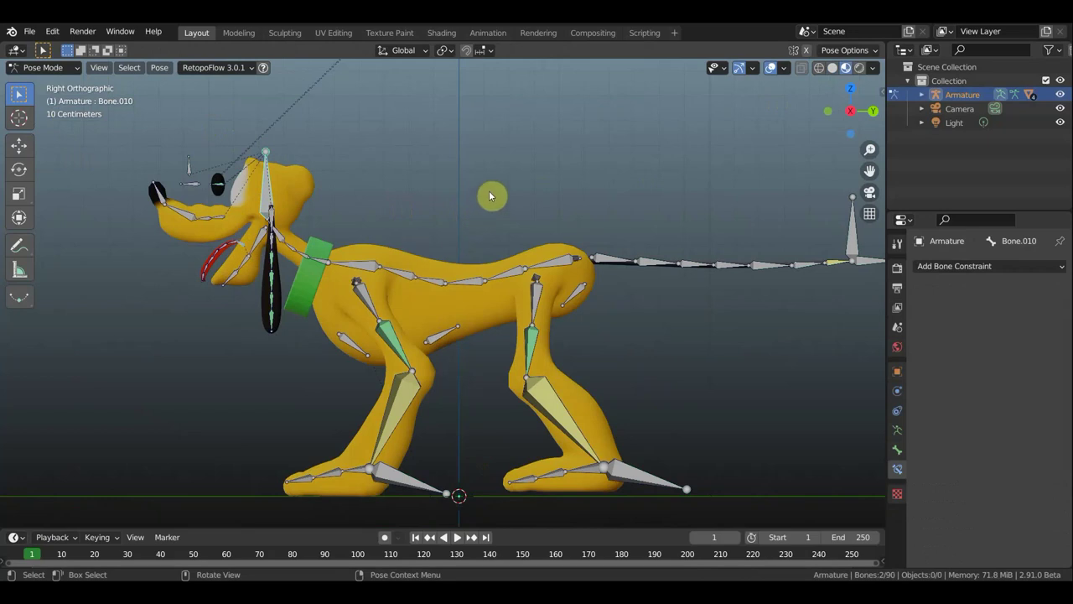
key("r")
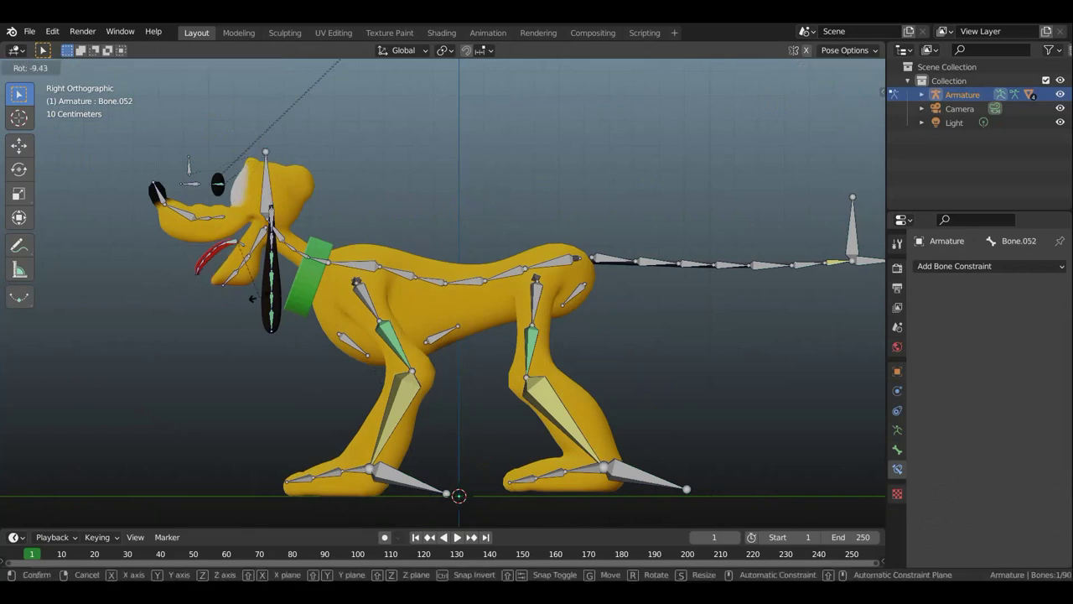
left_click(270, 289)
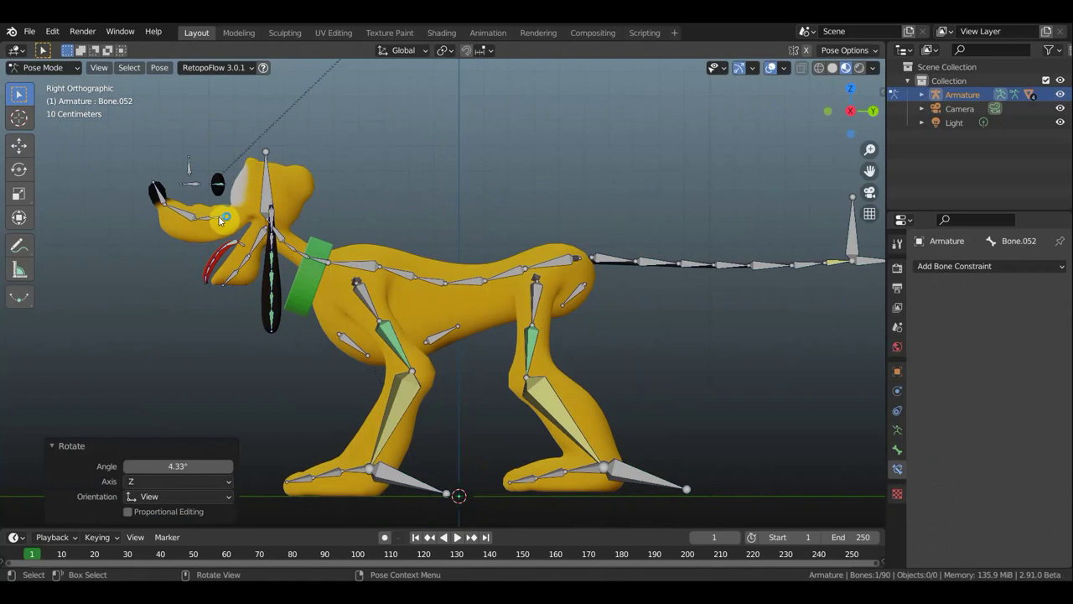
left_click(230, 221)
key("r")
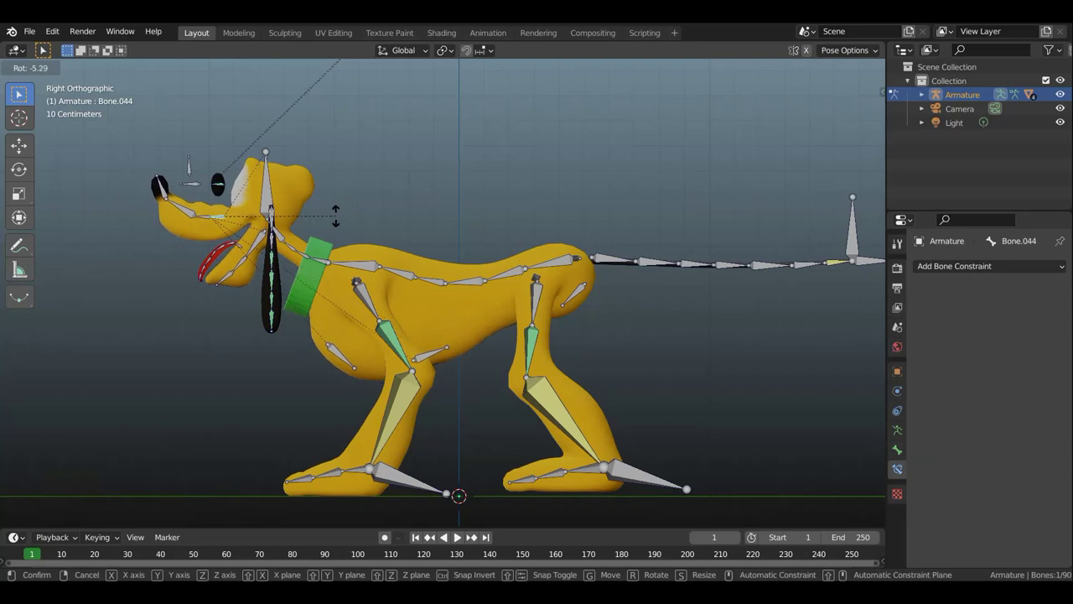
left_click(335, 208)
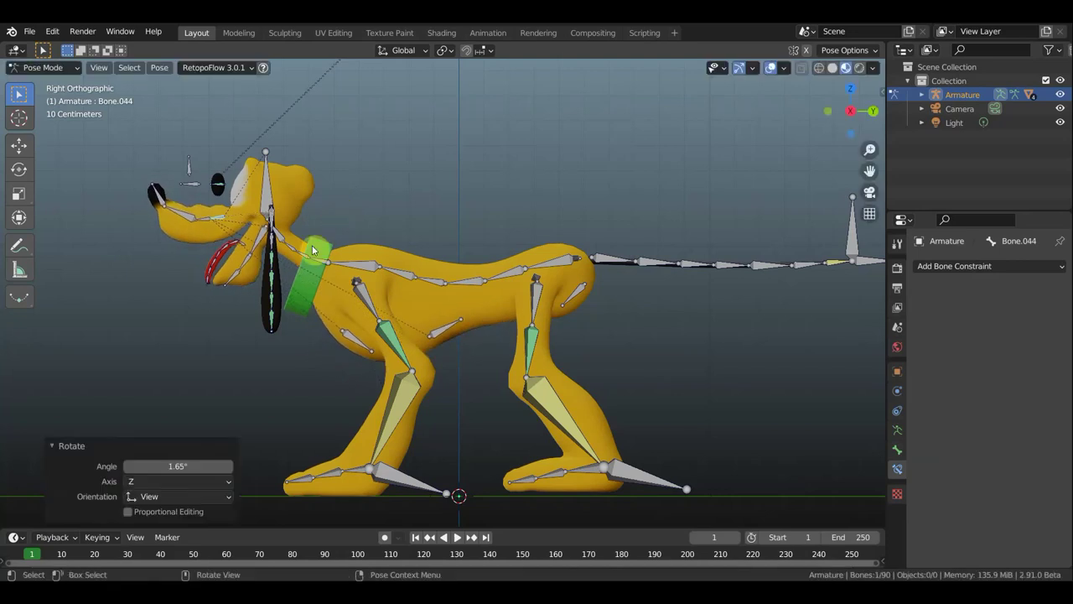
key("r")
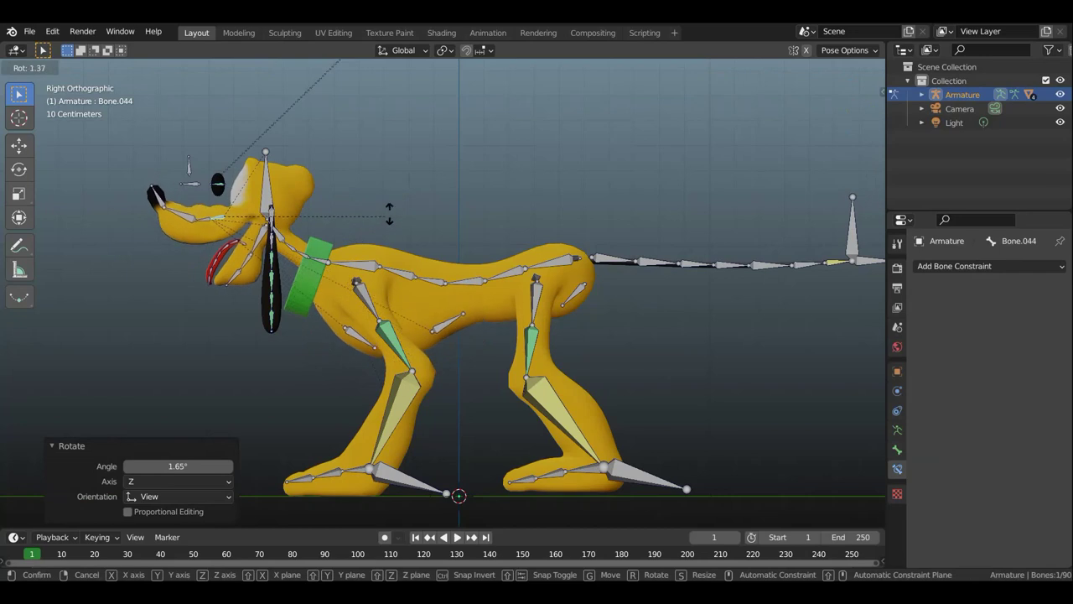
left_click(371, 224)
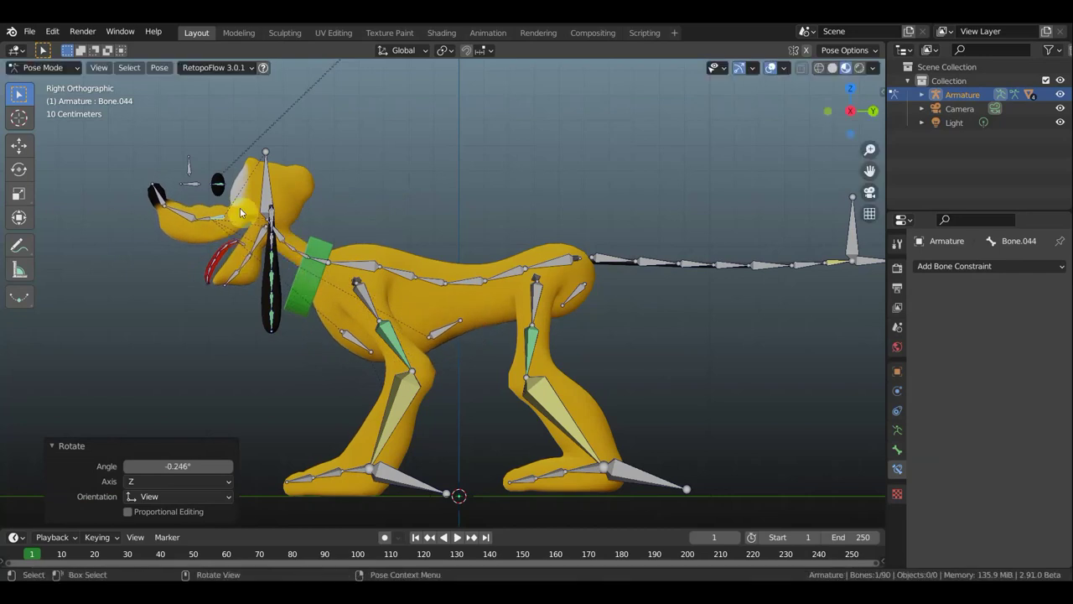
key("ctrl+z")
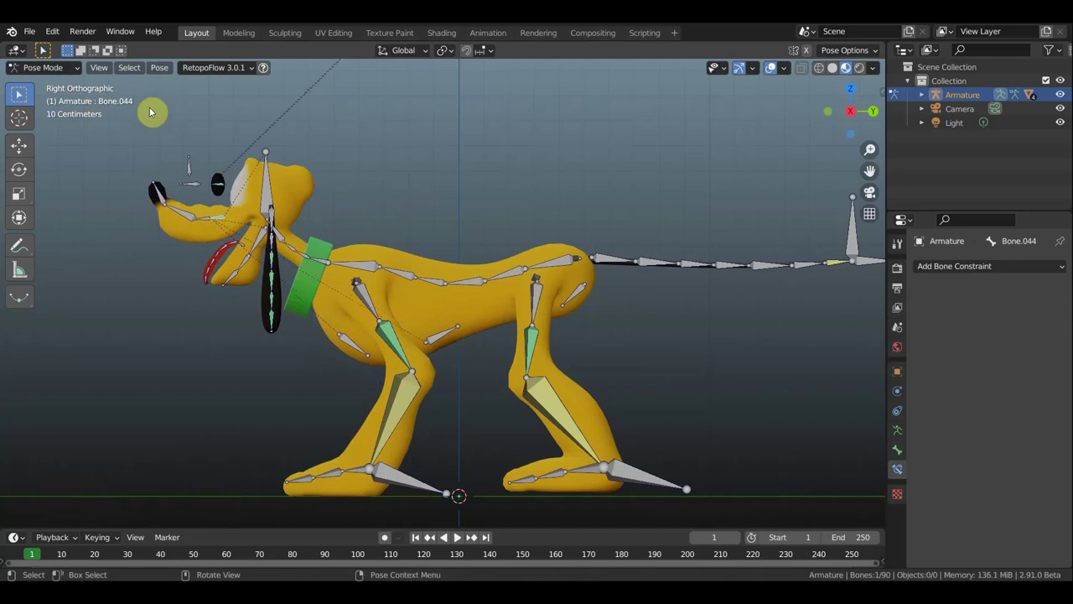
key("ctrl+z")
key("ctrl+z")
In Edit Mode, parent Bone.087 to Bone.005 with Keep Offset.
left_click(43, 67)
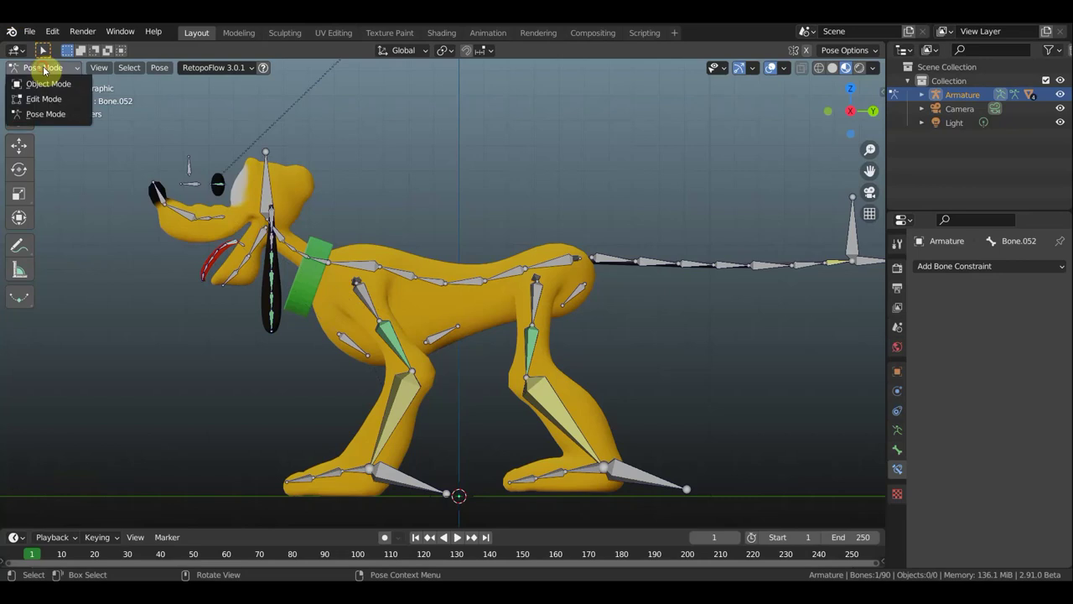
key("Tab")
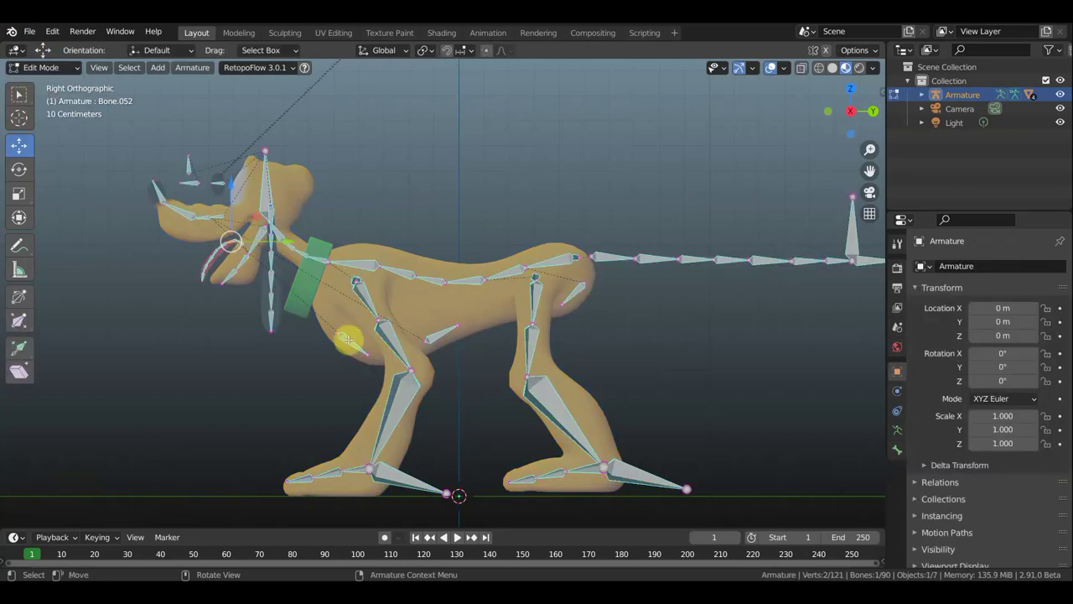
right_click(352, 343, "shift")
left_click(376, 269, "shift")
left_click(358, 265, "shift")
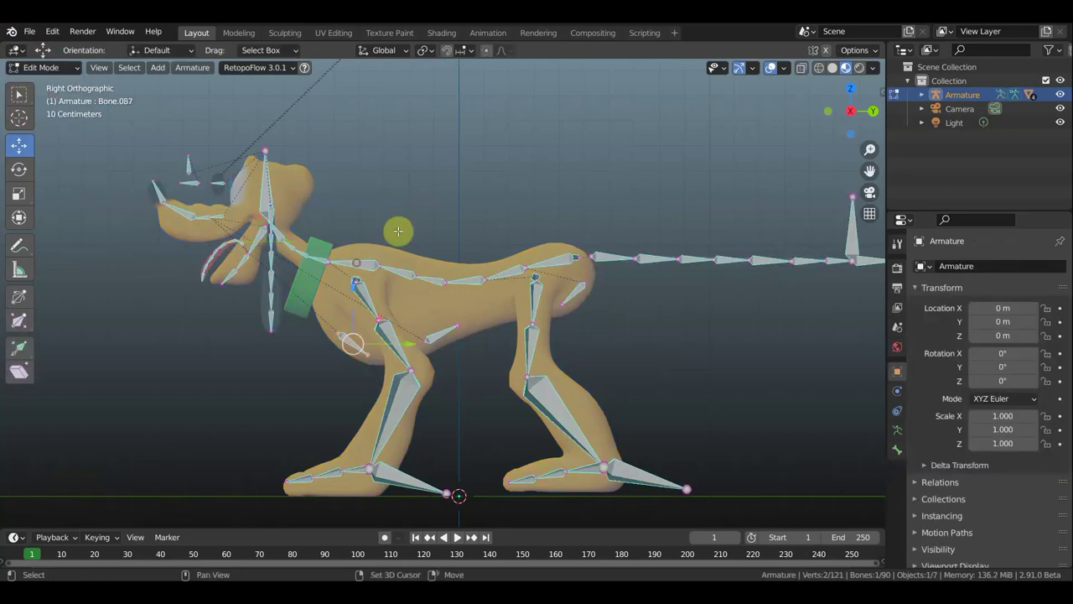
key("ctrl+p")
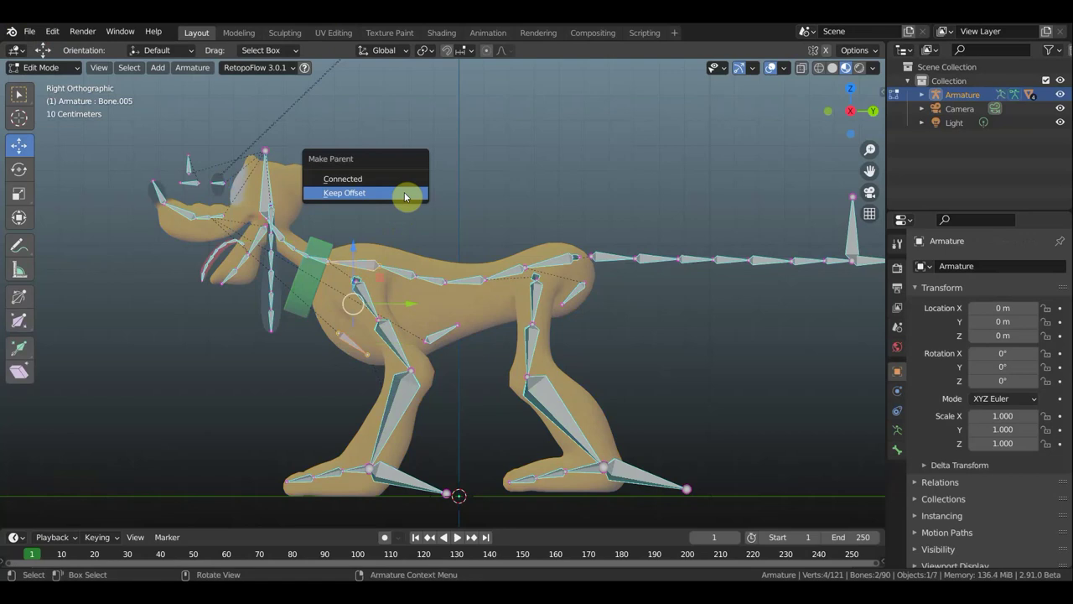
left_click(405, 197)
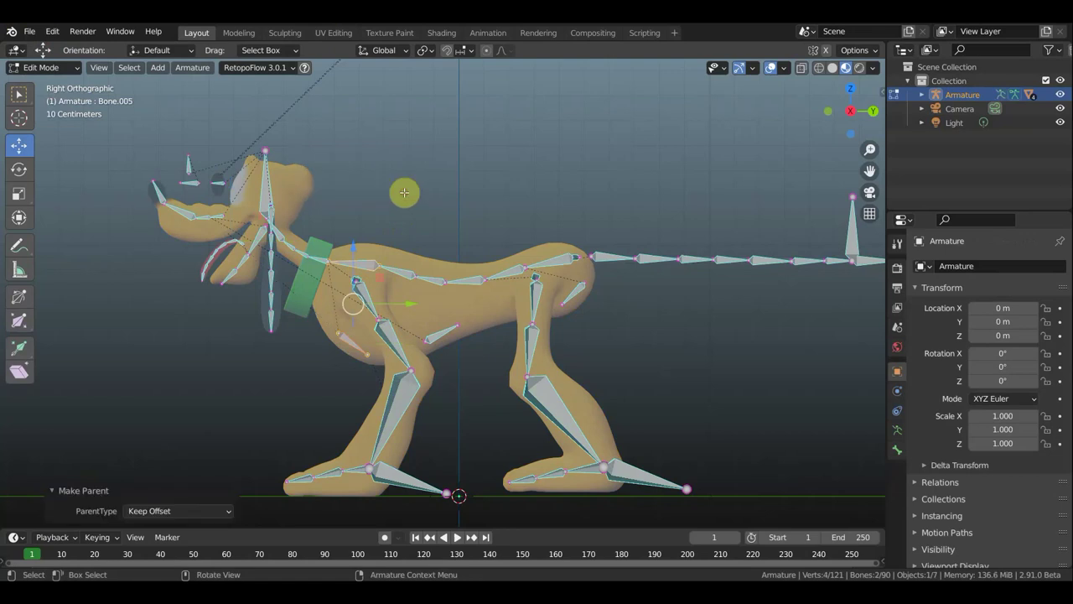
Parent Bone.088 to Bone.005 with Keep Offset, then return to Pose Mode.
left_click(435, 331)
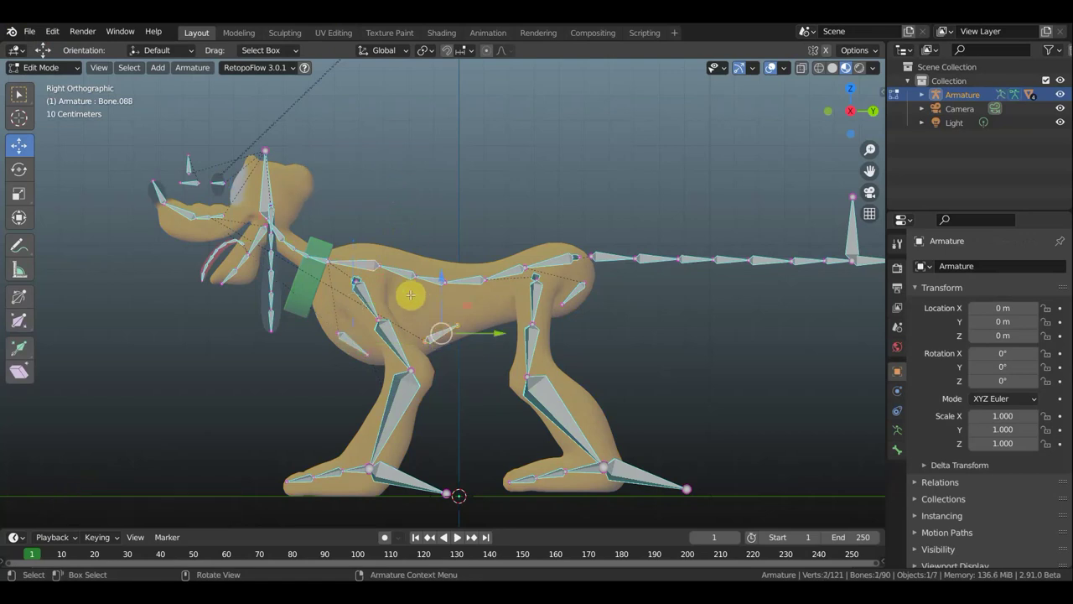
left_click(421, 208, "shift")
key("ctrl+p")
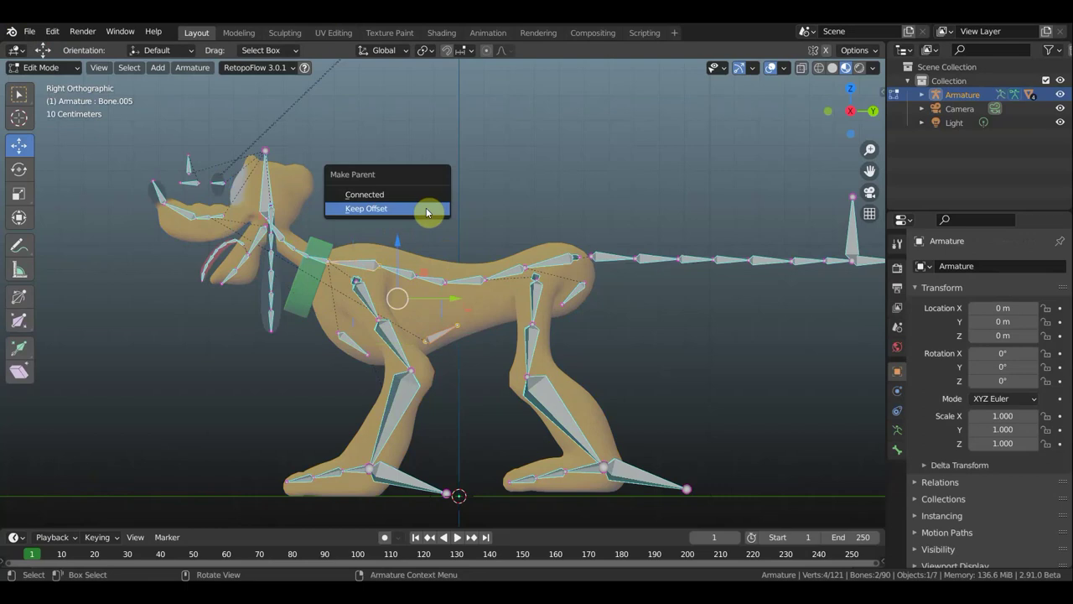
left_click(426, 212)
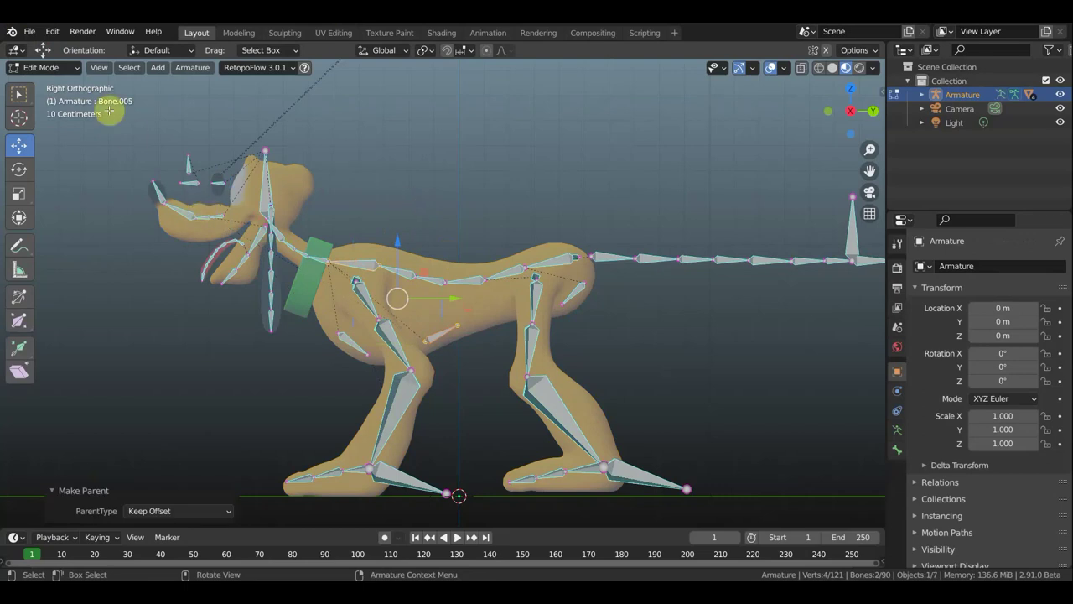
left_click(57, 72)
left_click(60, 115)
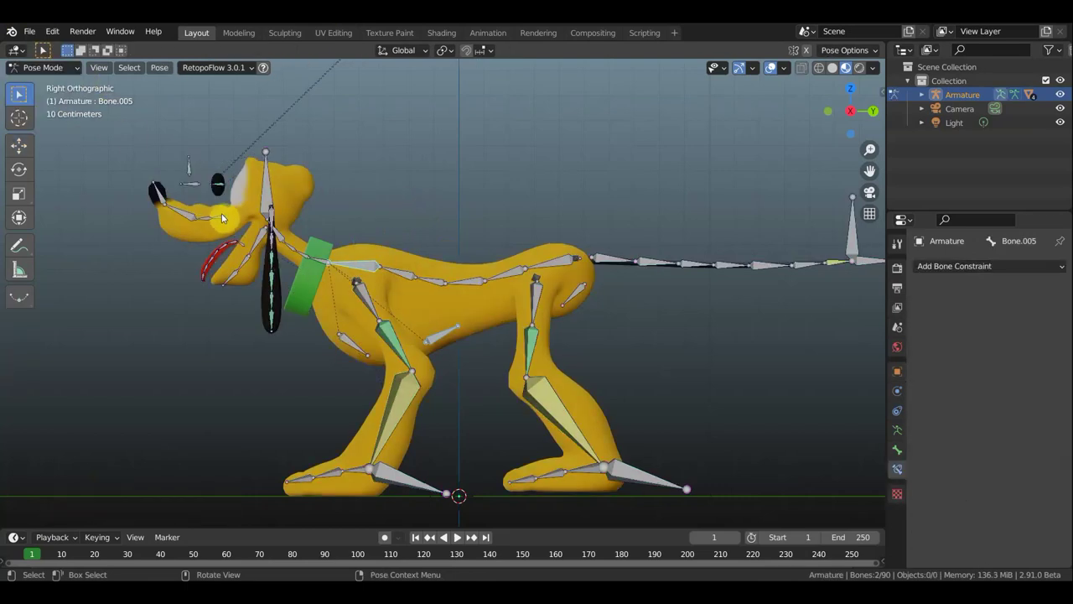
Rotate head bone Bone.044 by -10.9° and move it about 0.03 m up and forward.
left_click(399, 206)
key("r")
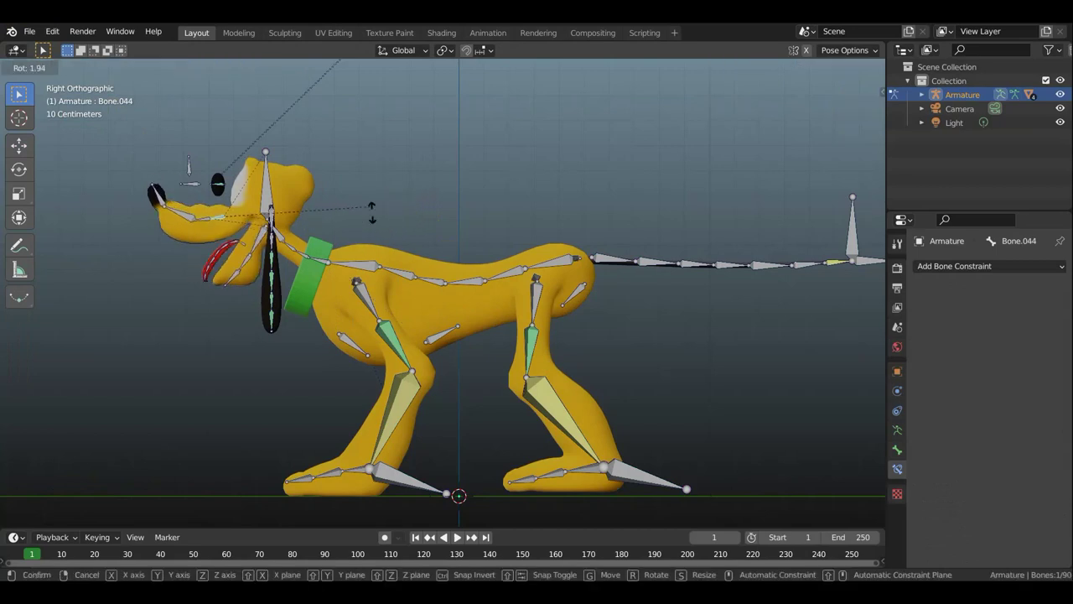
left_click(352, 234)
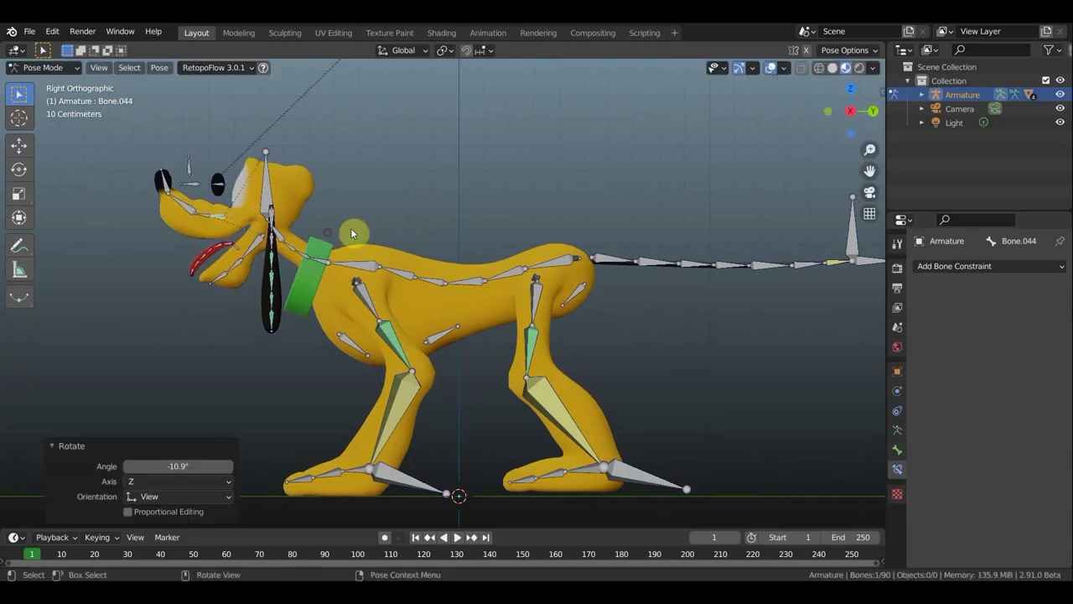
key("g")
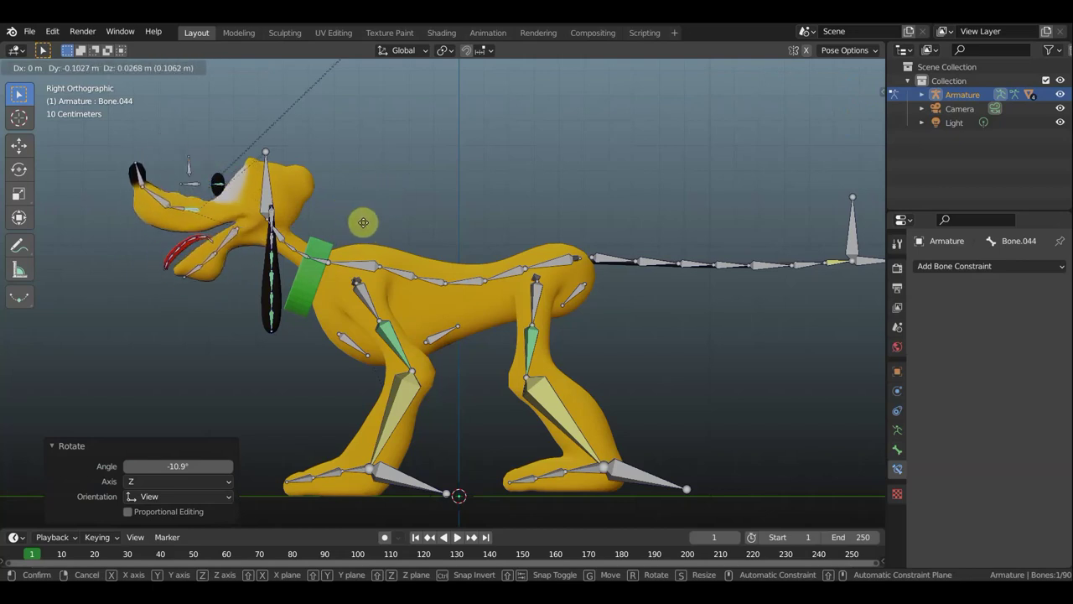
left_click(375, 218)
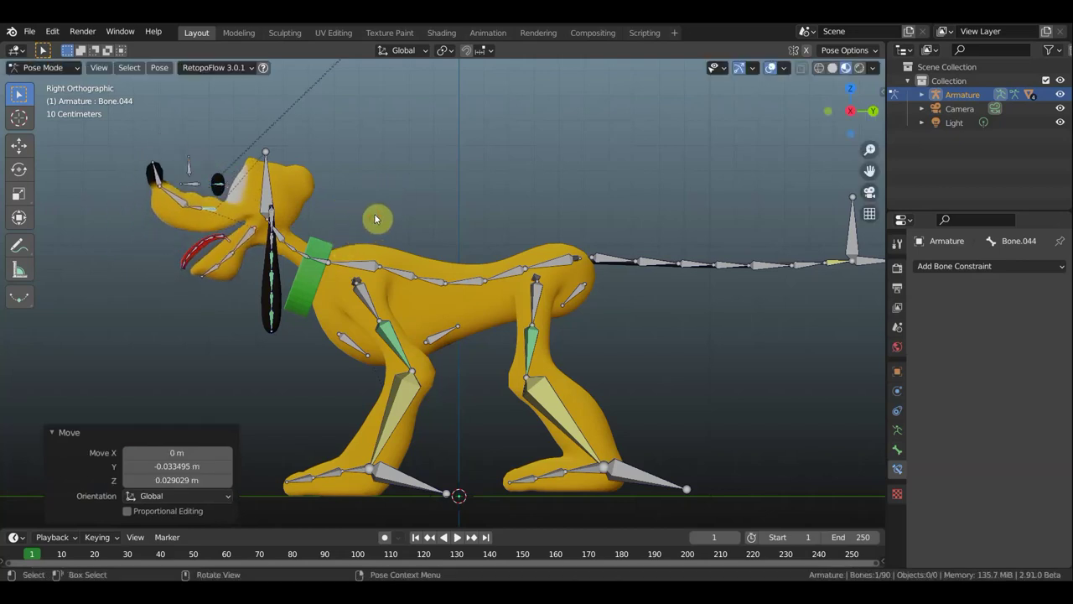
mouse_move(376, 220)
middle_mouse_down()
mouse_move(607, 335)
mouse_move(585, 330)
middle_mouse_up()
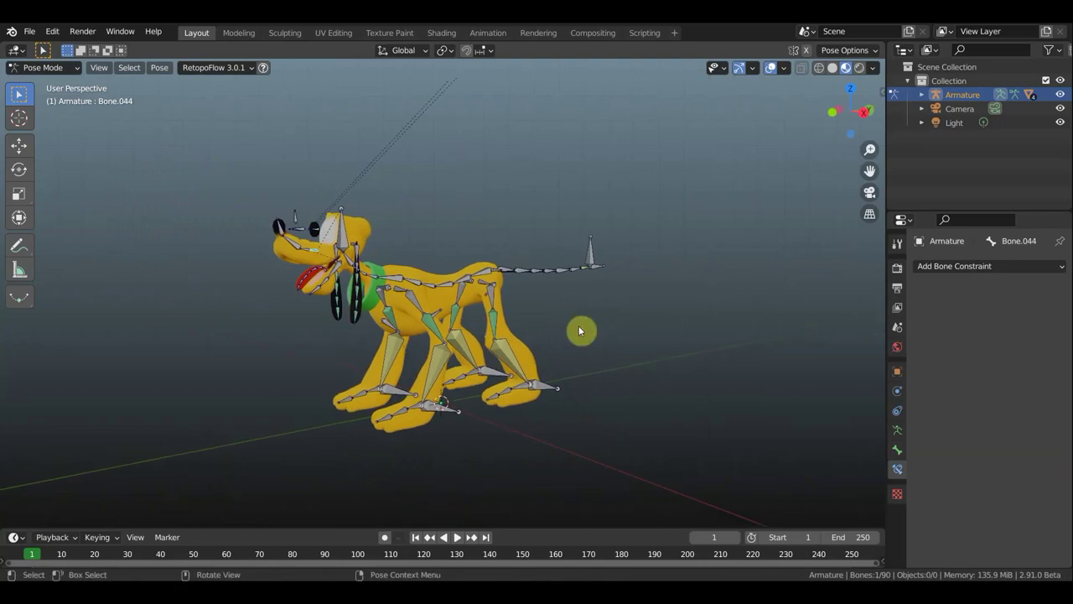